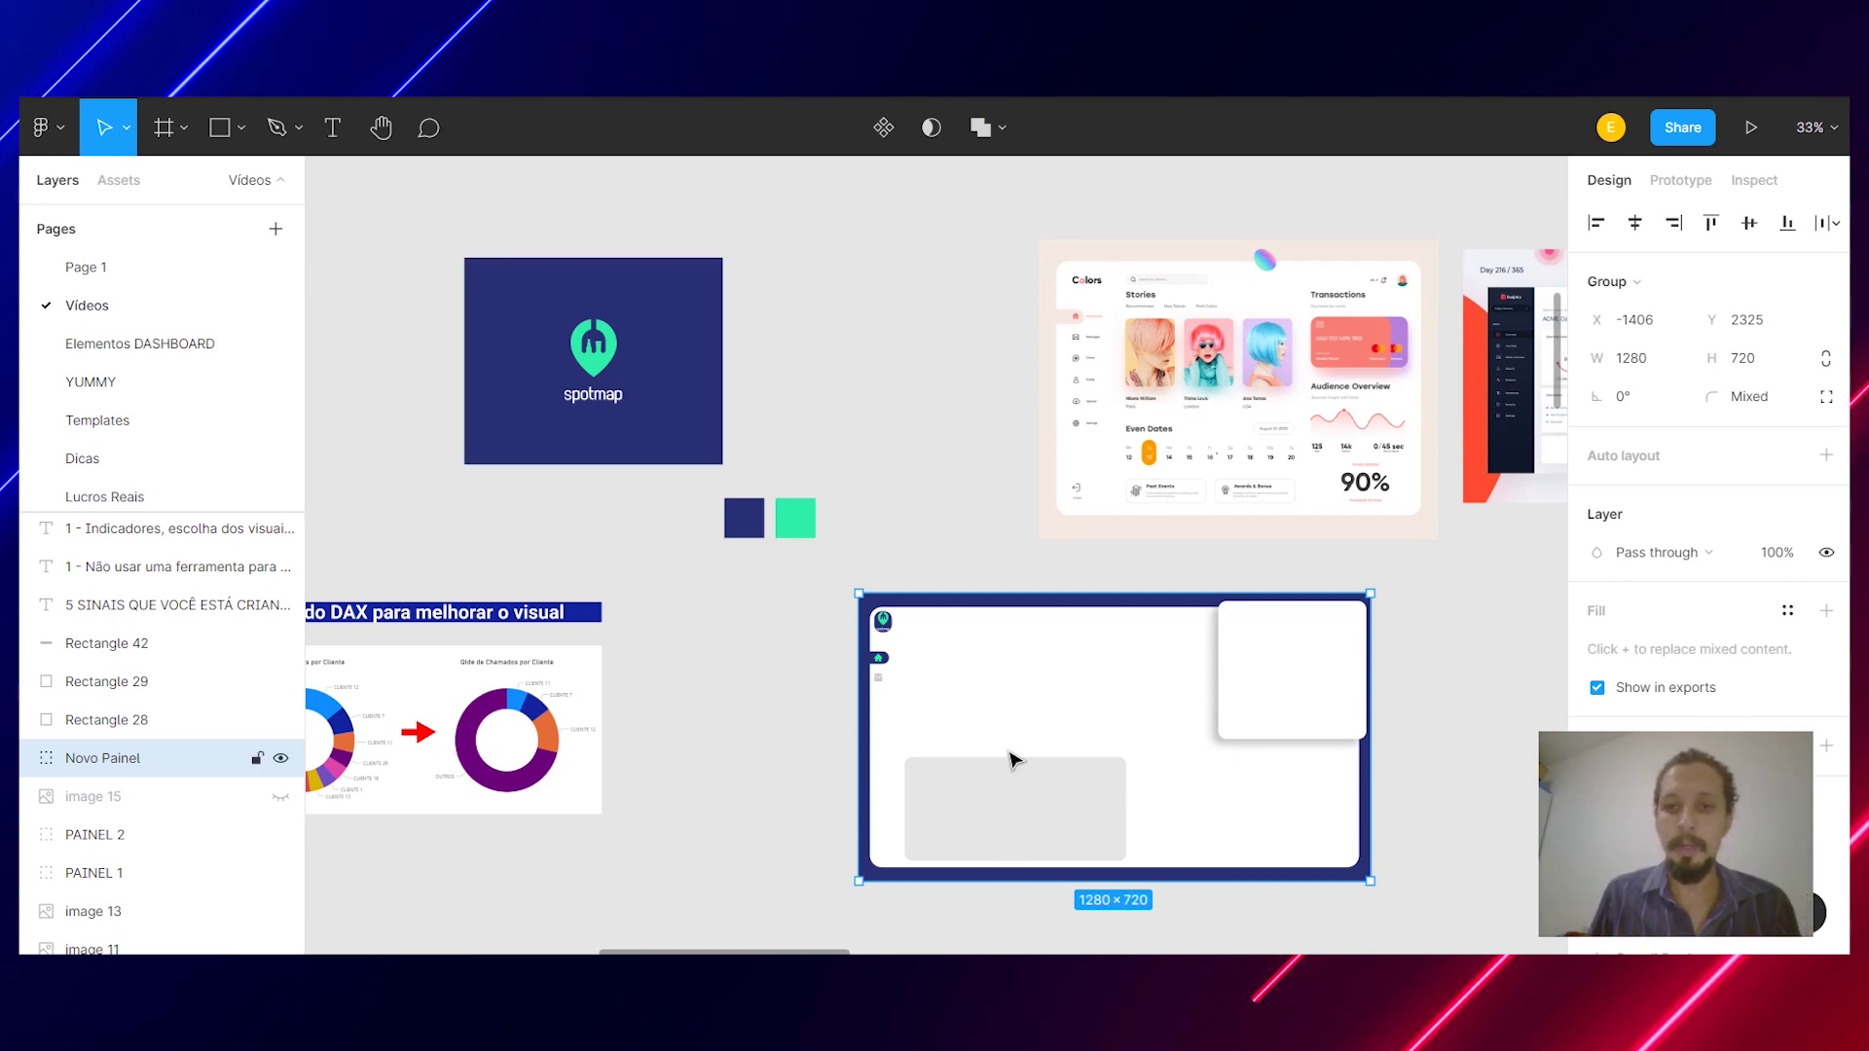
Step: Export the Novo Painel group as a PNG image and switch to Power BI
{"action": "scroll", "coordinate": [1584, 949], "scroll_direction": "down", "scroll_amount": 4}
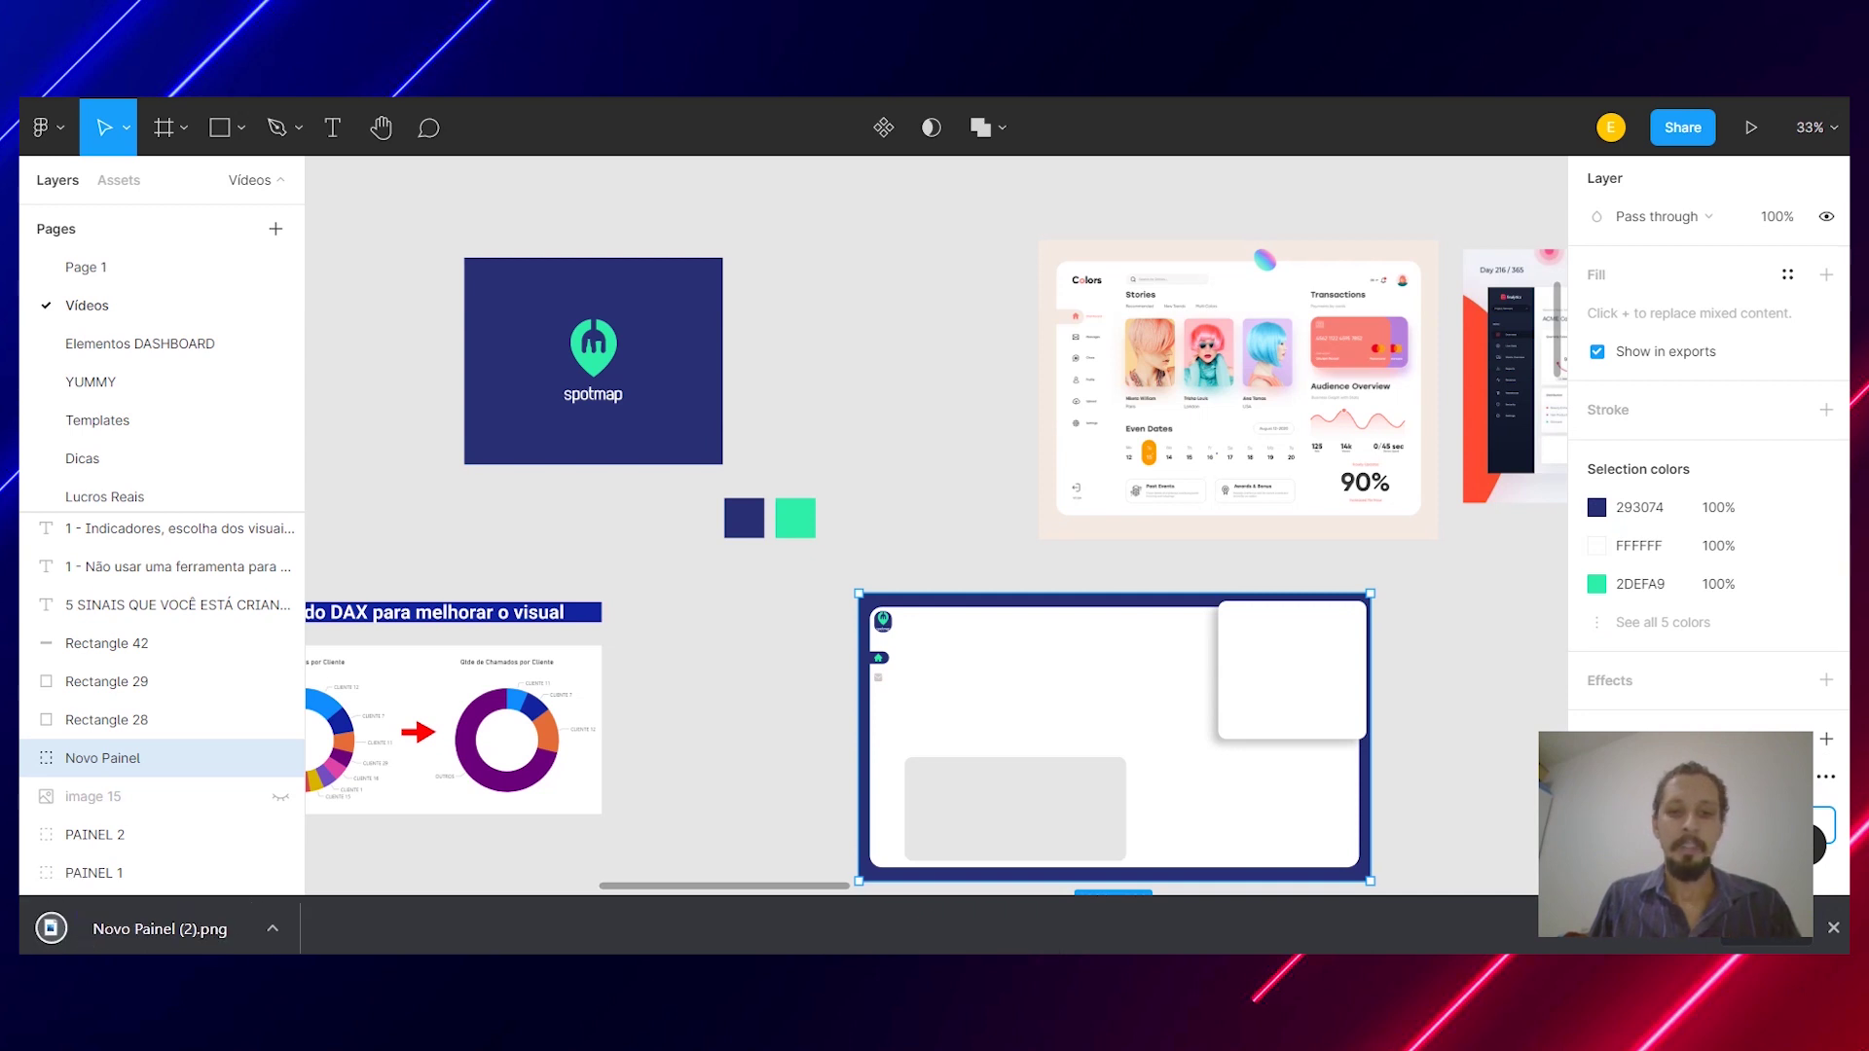
{"action": "key", "text": "alt+Tab"}
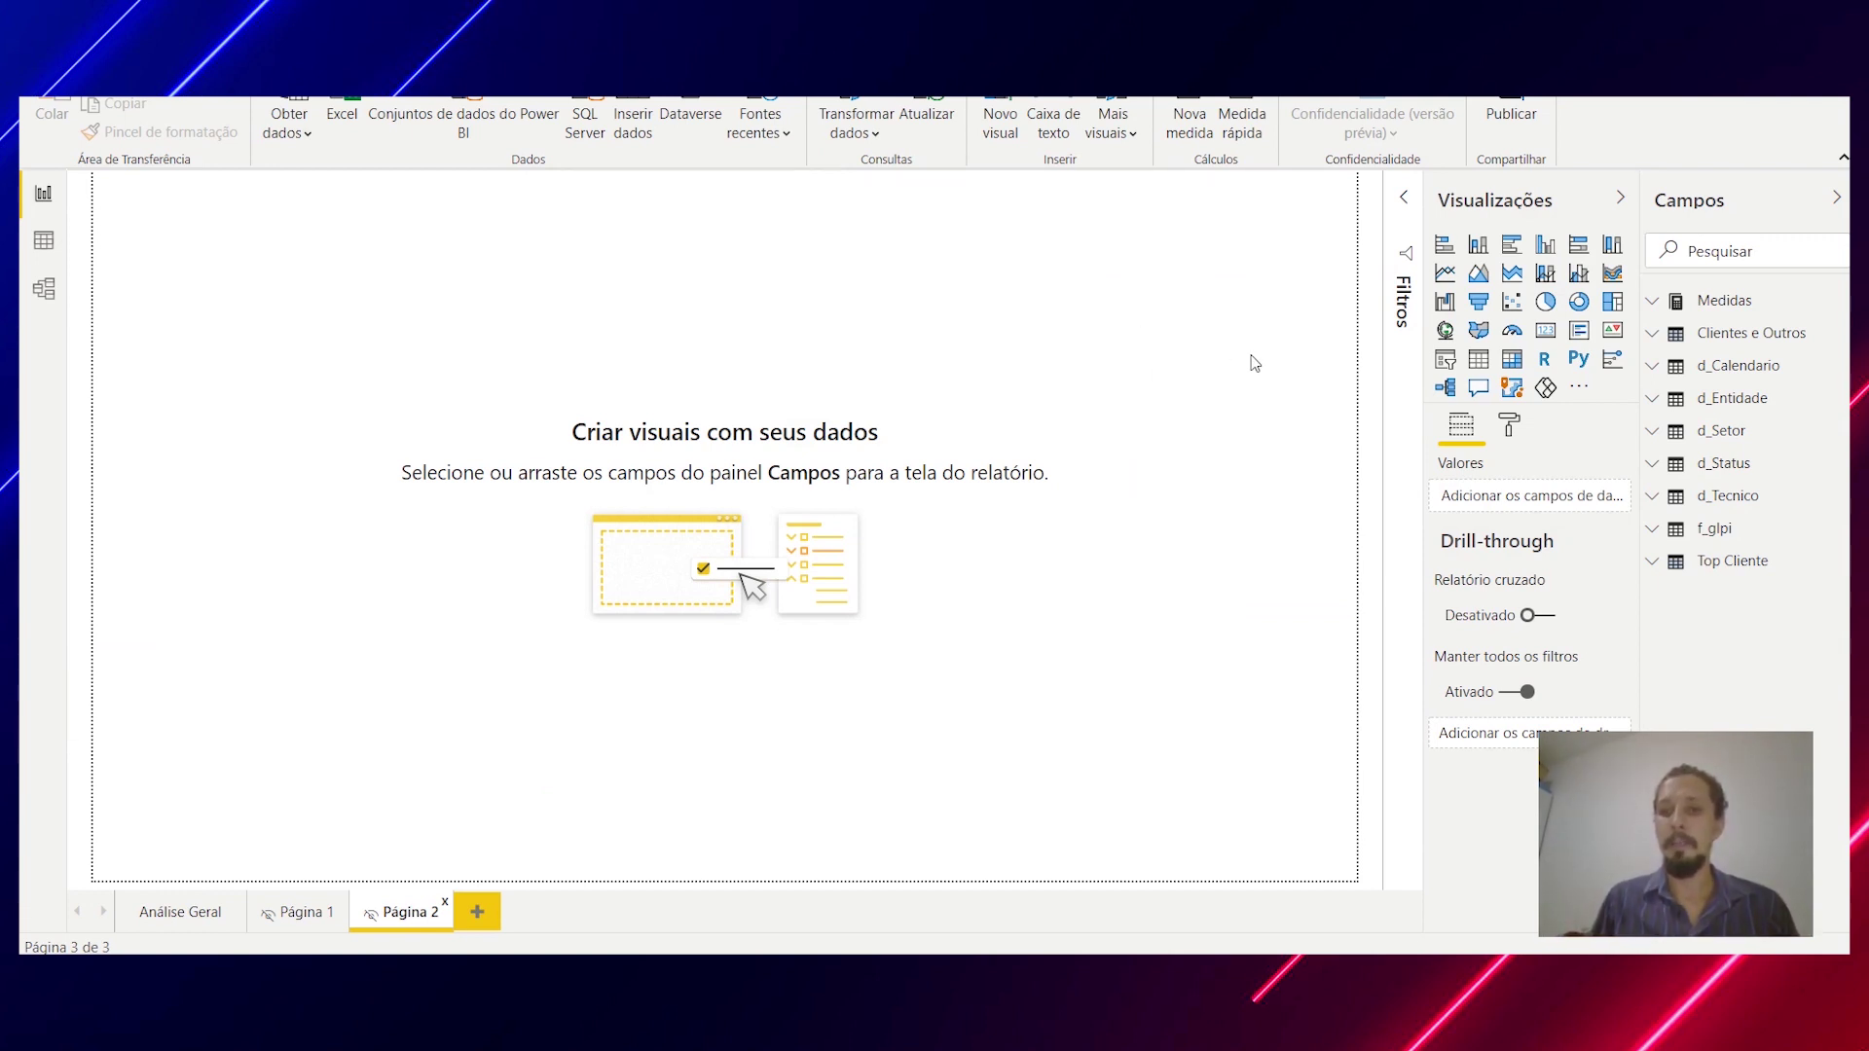
Step: Set the page background transparency to 0% and add the exported Novo Painel image as the page background
{"action": "left_click", "coordinate": [1509, 424]}
{"action": "left_click", "coordinate": [1507, 602]}
{"action": "left_click", "coordinate": [1491, 569]}
{"action": "left_click", "coordinate": [1491, 568]}
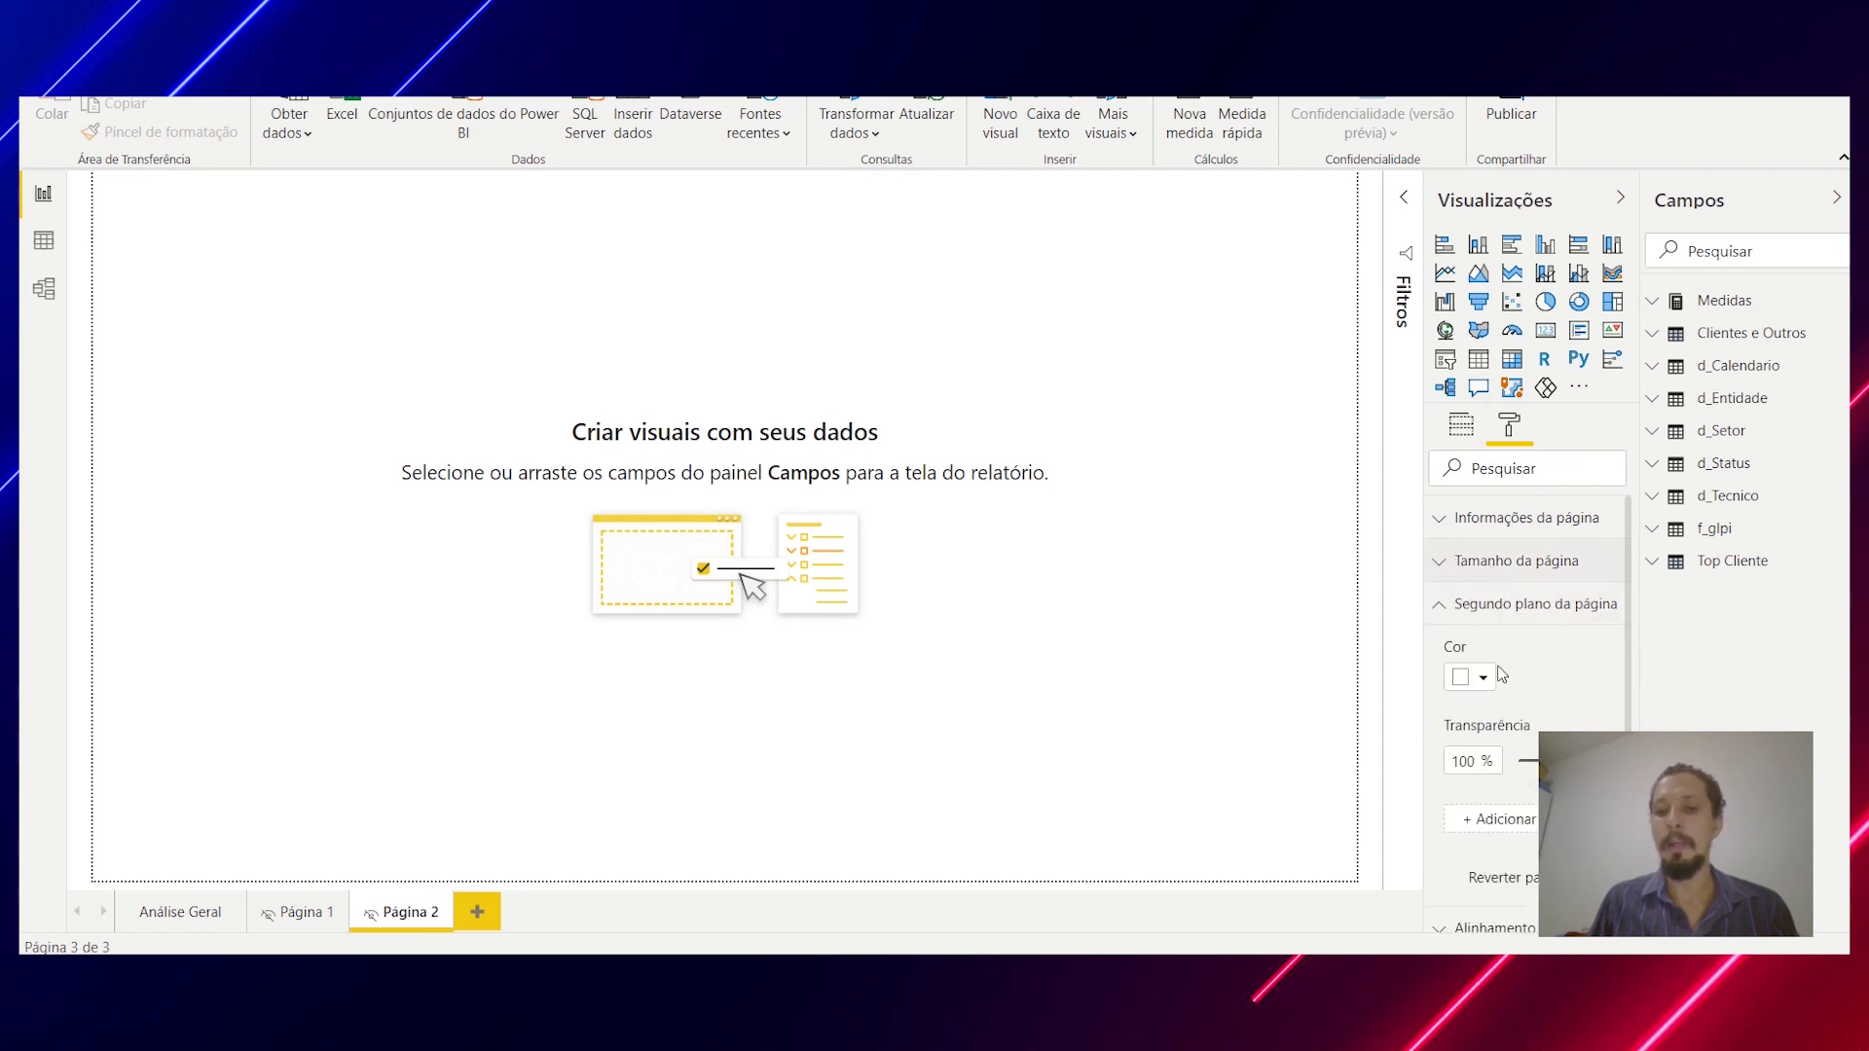
{"action": "left_click_drag", "start_coordinate": [1606, 761], "coordinate": [1520, 761]}
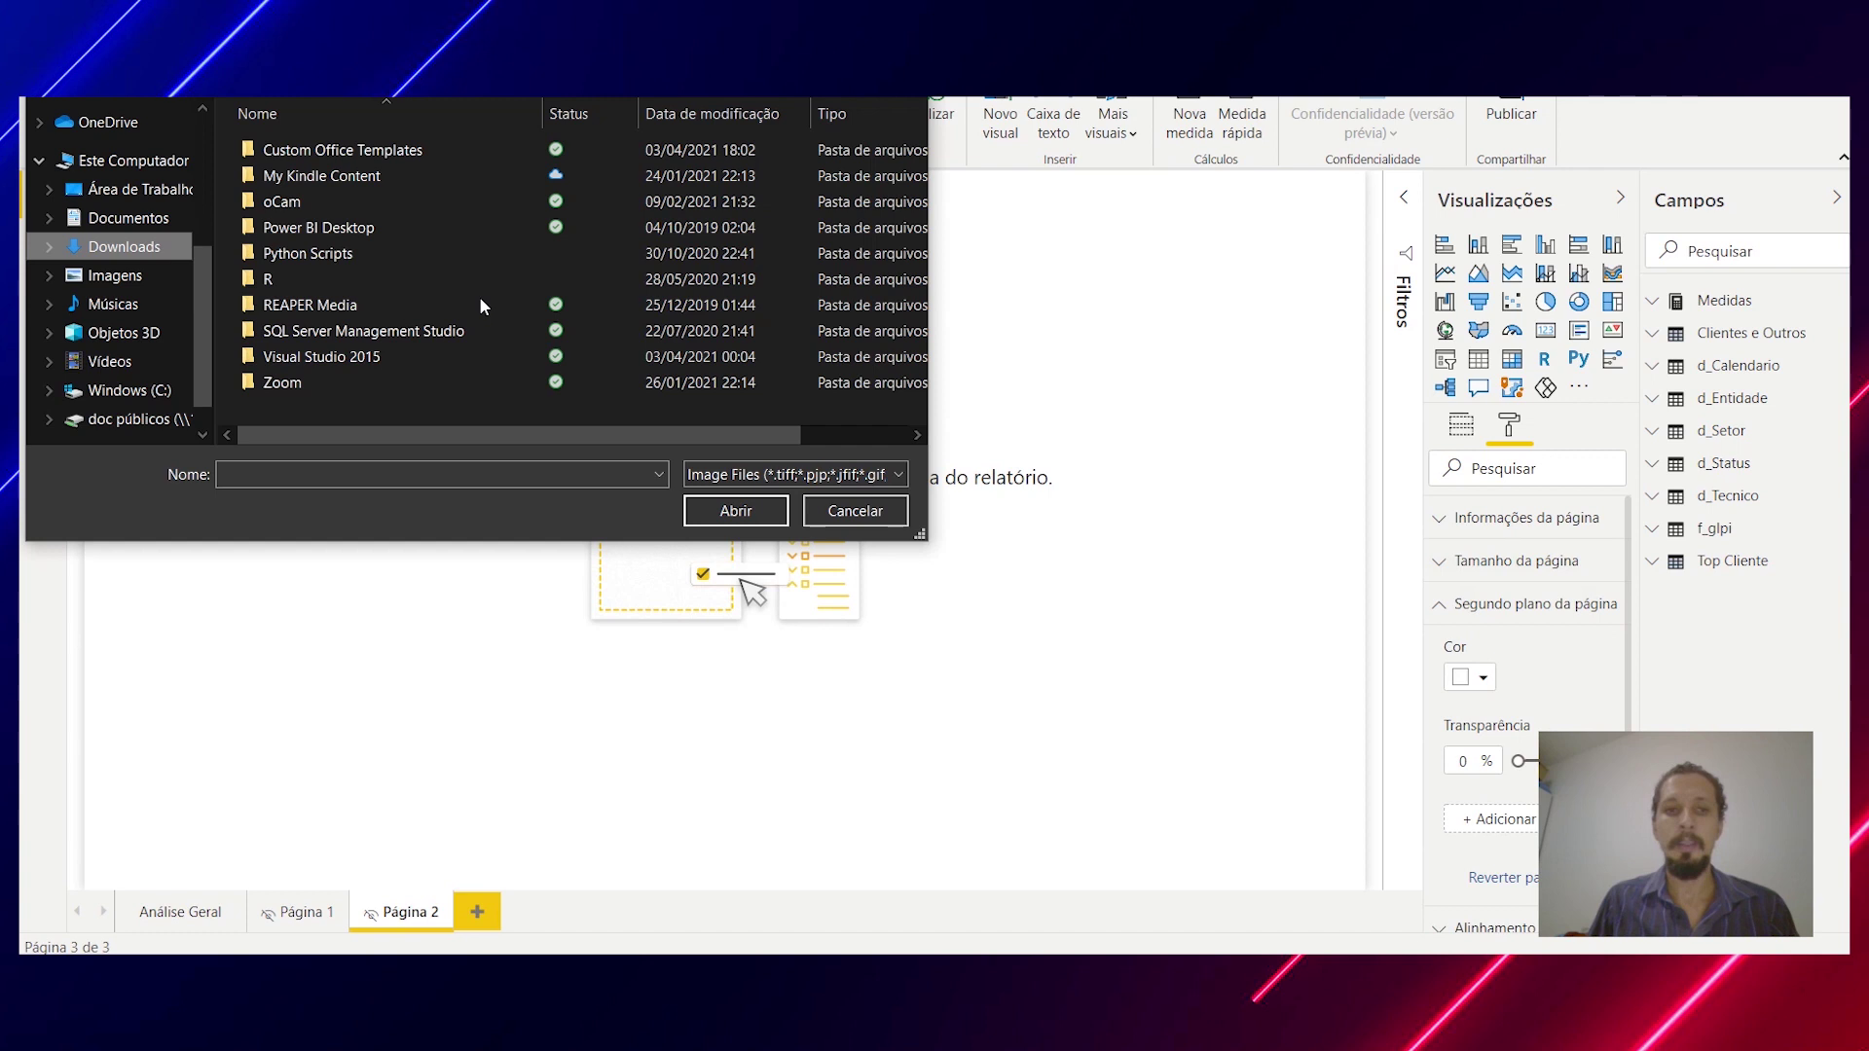
{"action": "double_click", "coordinate": [281, 190]}
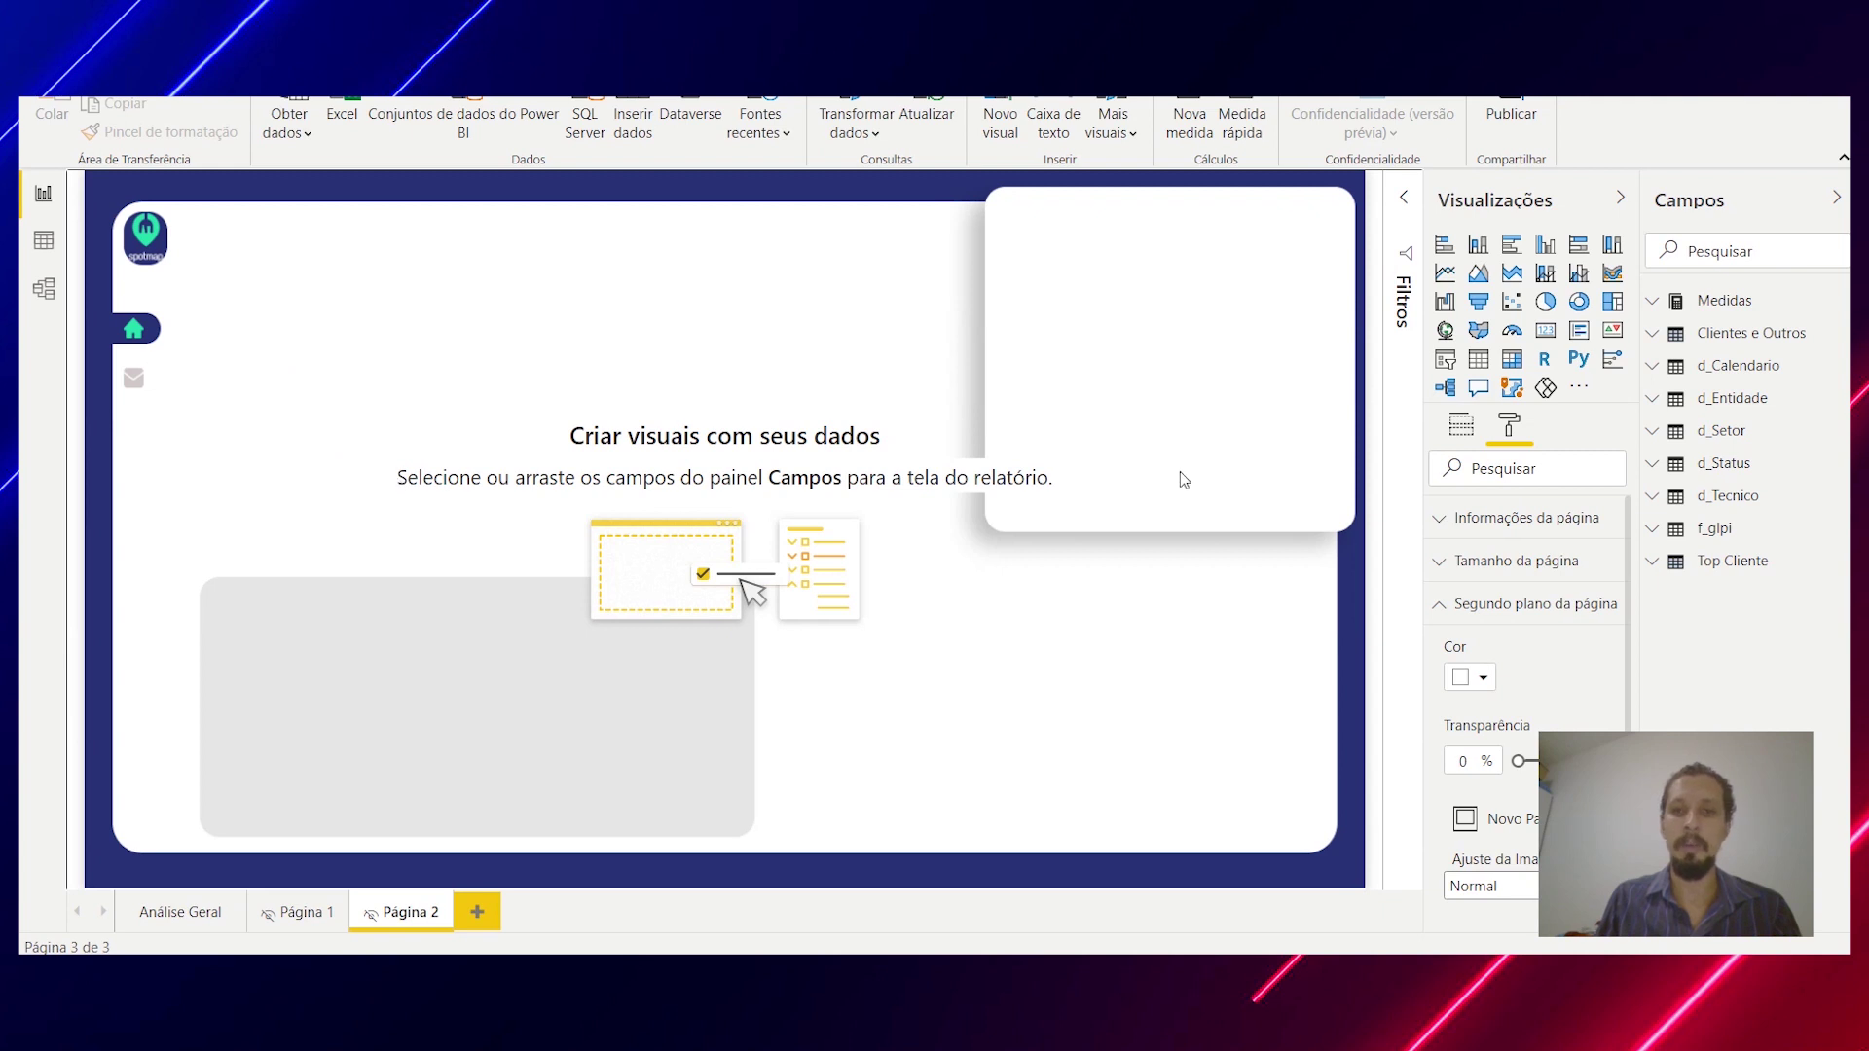
Step: Add a table visual with the Cliente field from d_Entidade, place it over the gray panel's edge and enlarge it
{"action": "left_click", "coordinate": [1479, 367]}
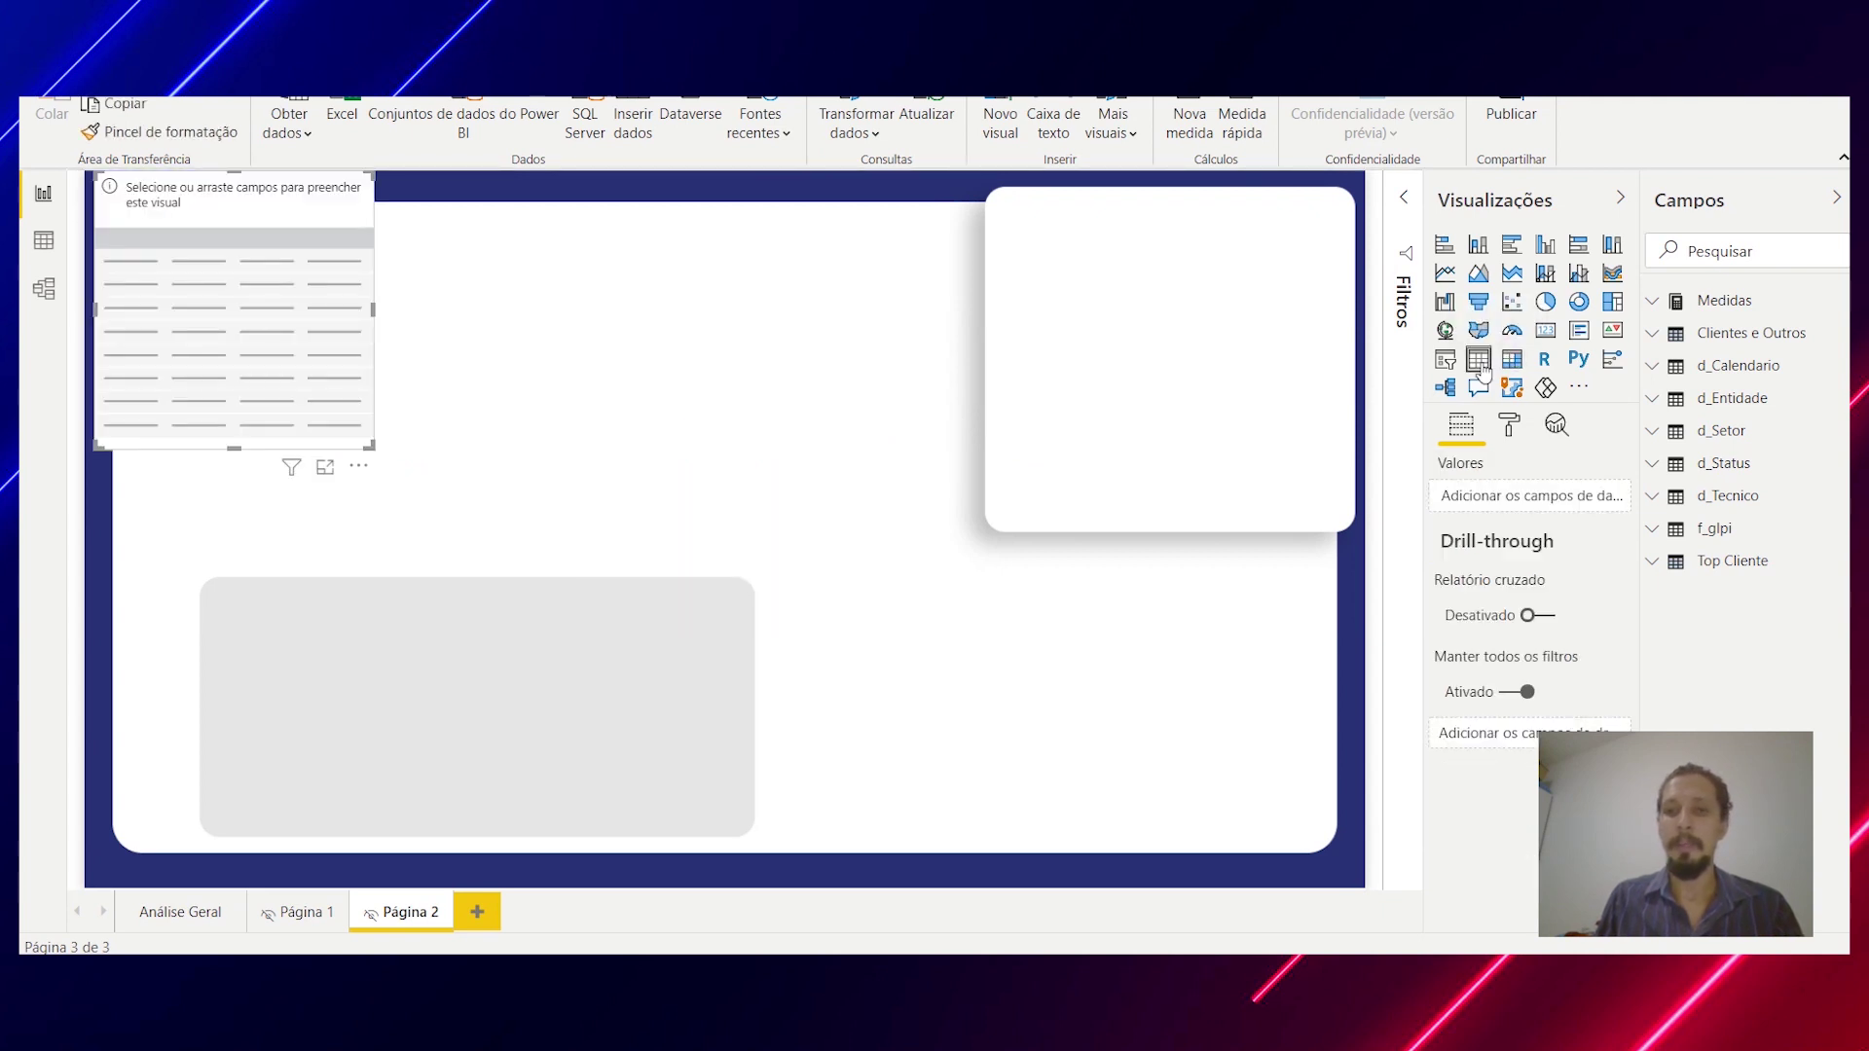
{"action": "left_click_drag", "start_coordinate": [336, 182], "coordinate": [479, 423]}
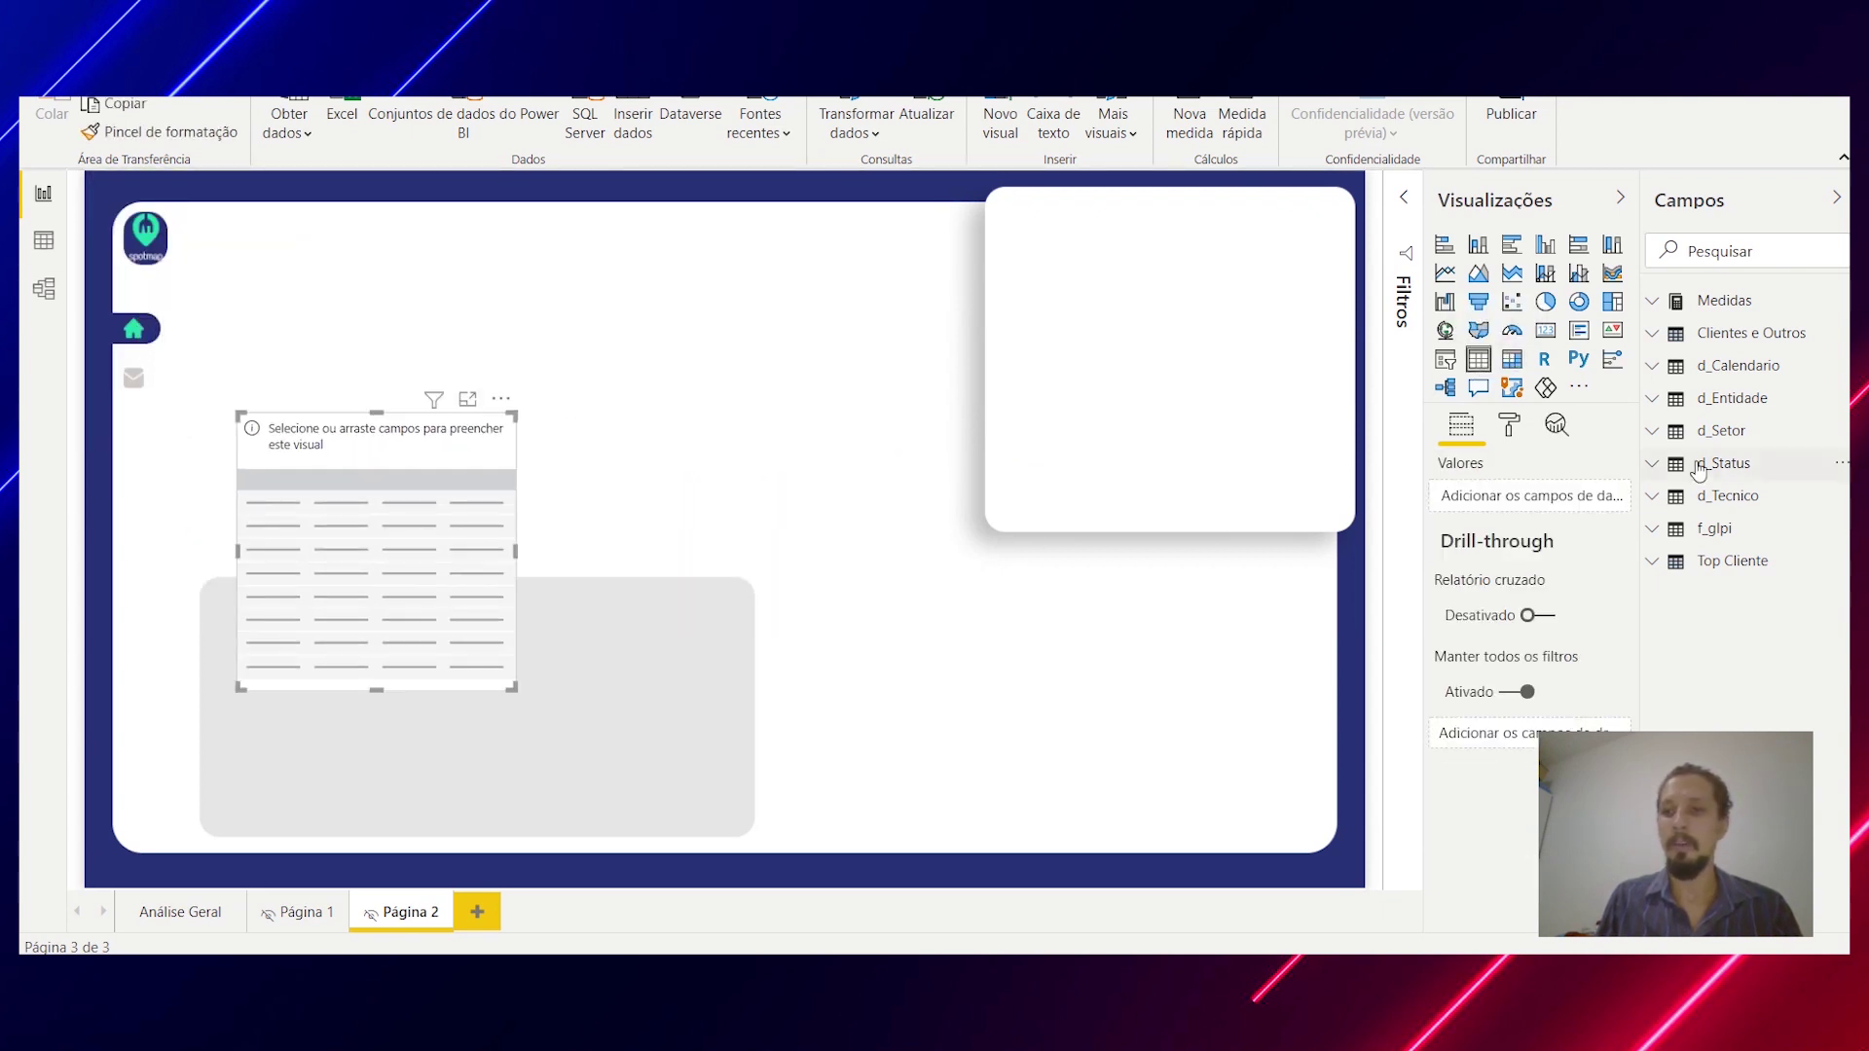
{"action": "left_click", "coordinate": [1658, 407]}
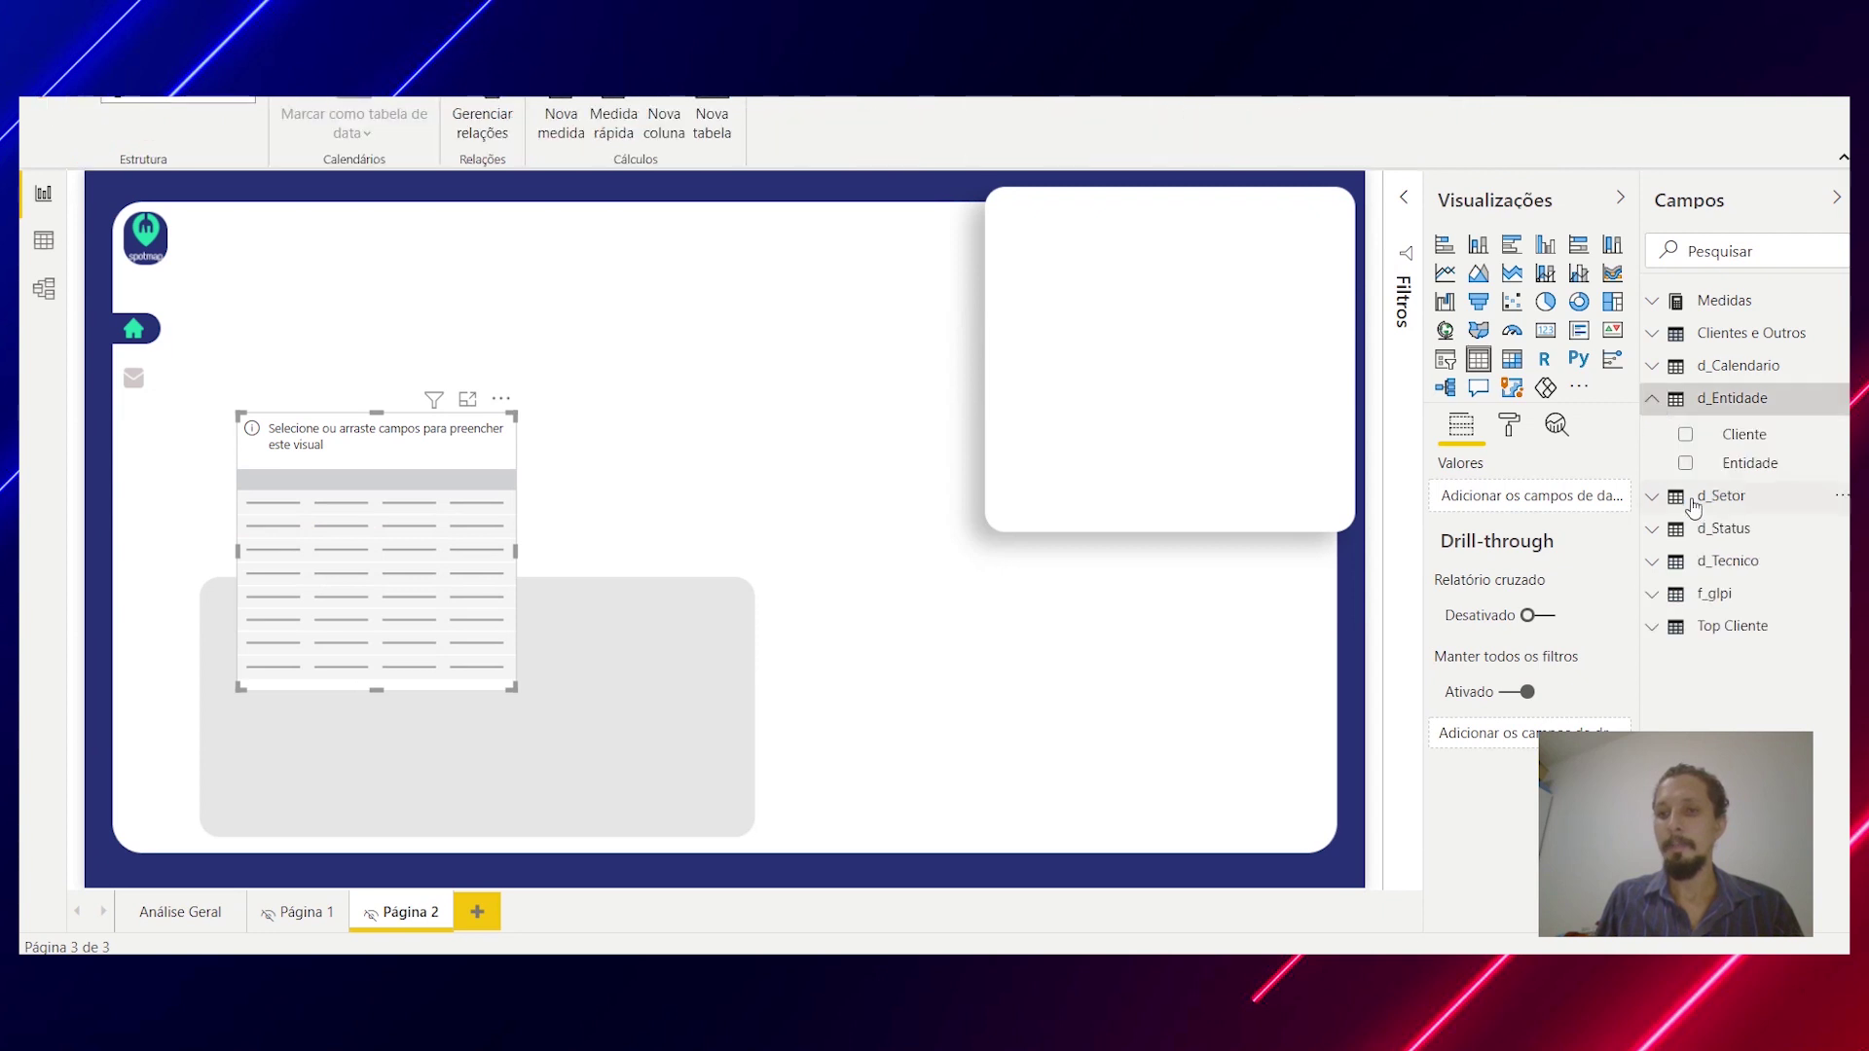
{"action": "left_click", "coordinate": [1685, 434]}
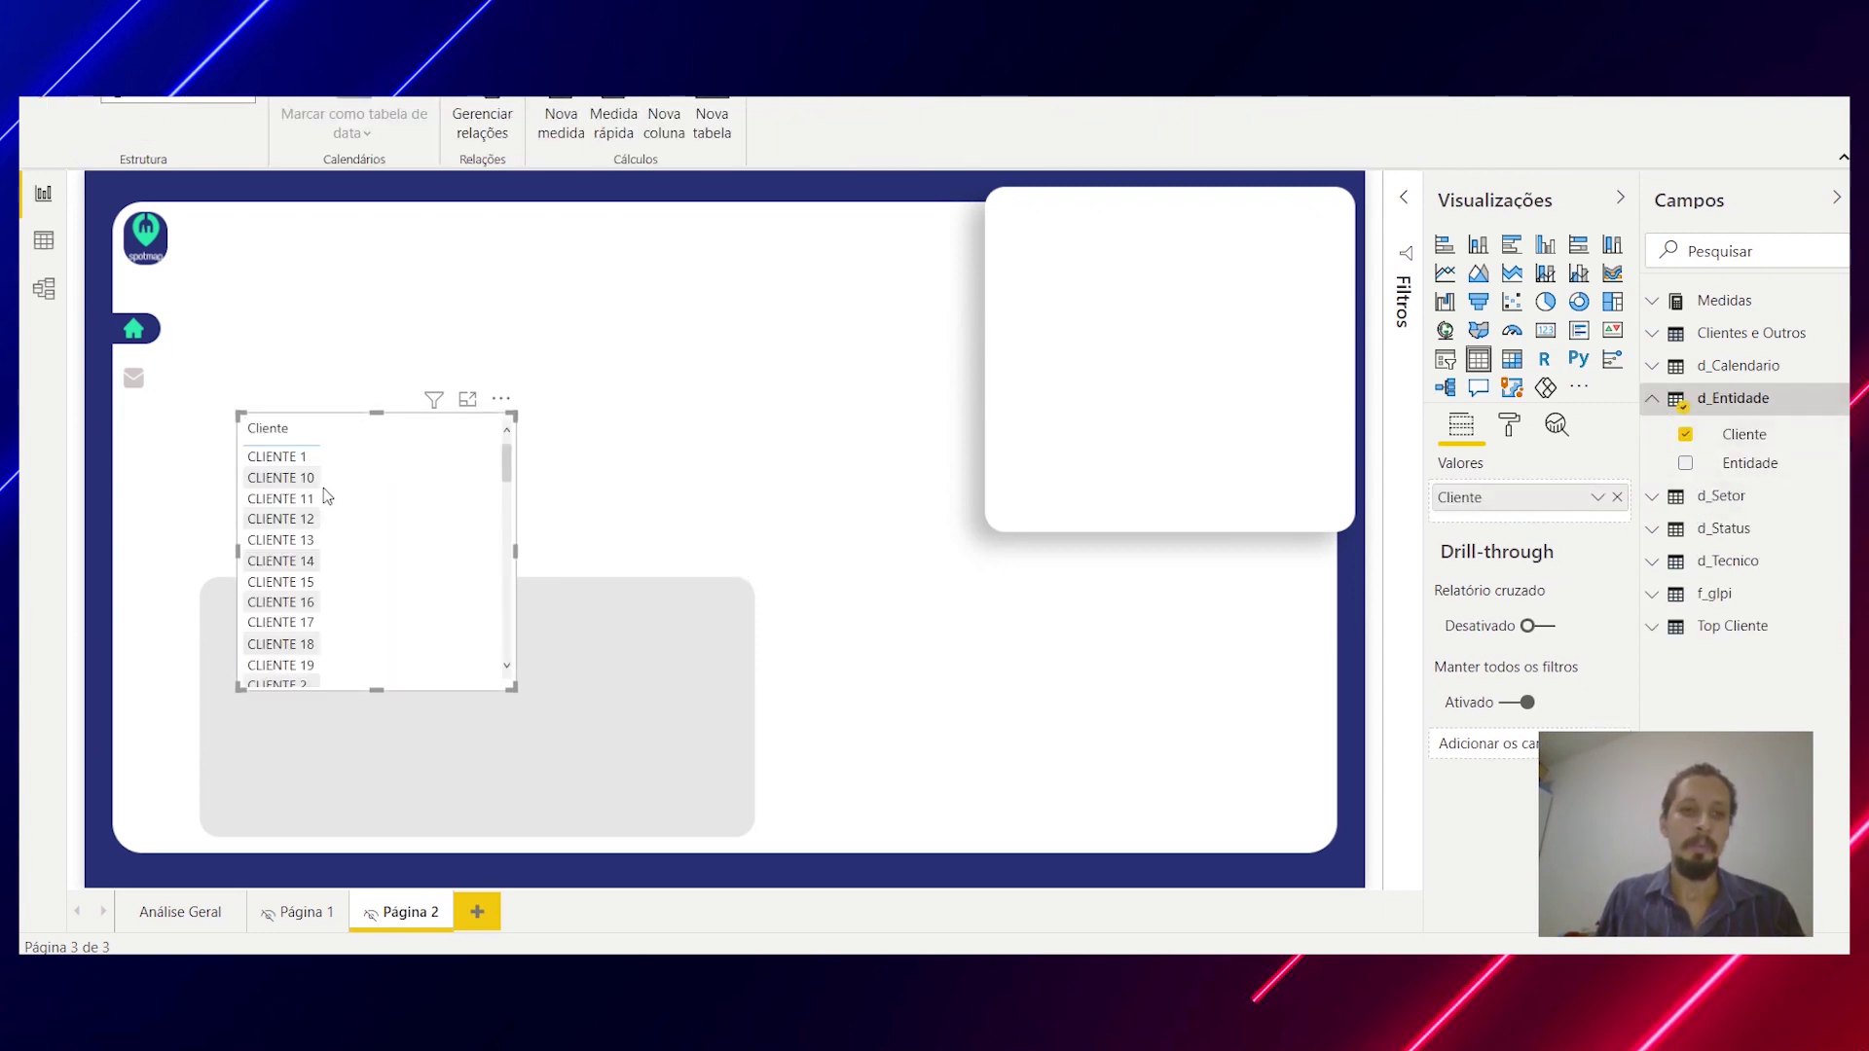
{"action": "left_click_drag", "start_coordinate": [508, 687], "coordinate": [551, 780]}
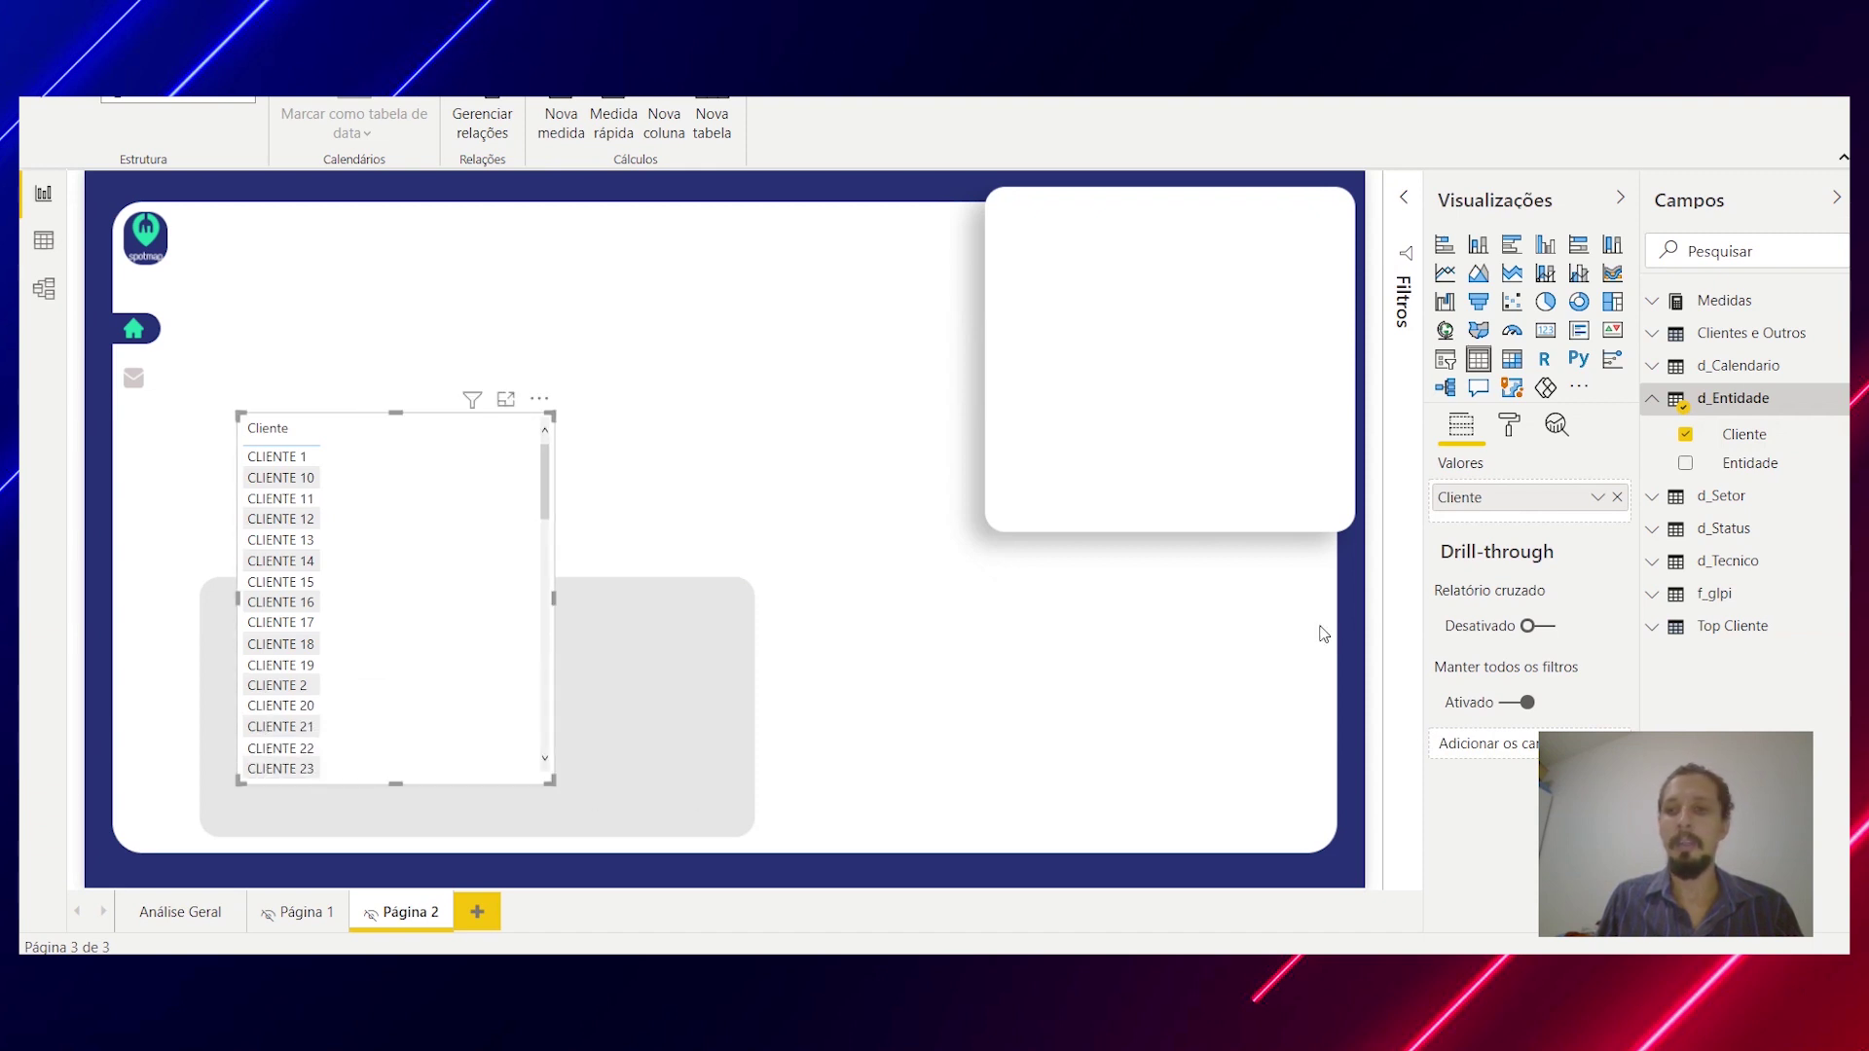
Step: Add the Total Chamados measure to the table, narrow the visual and place it in the white panel's lower-left corner
{"action": "left_click", "coordinate": [1664, 306]}
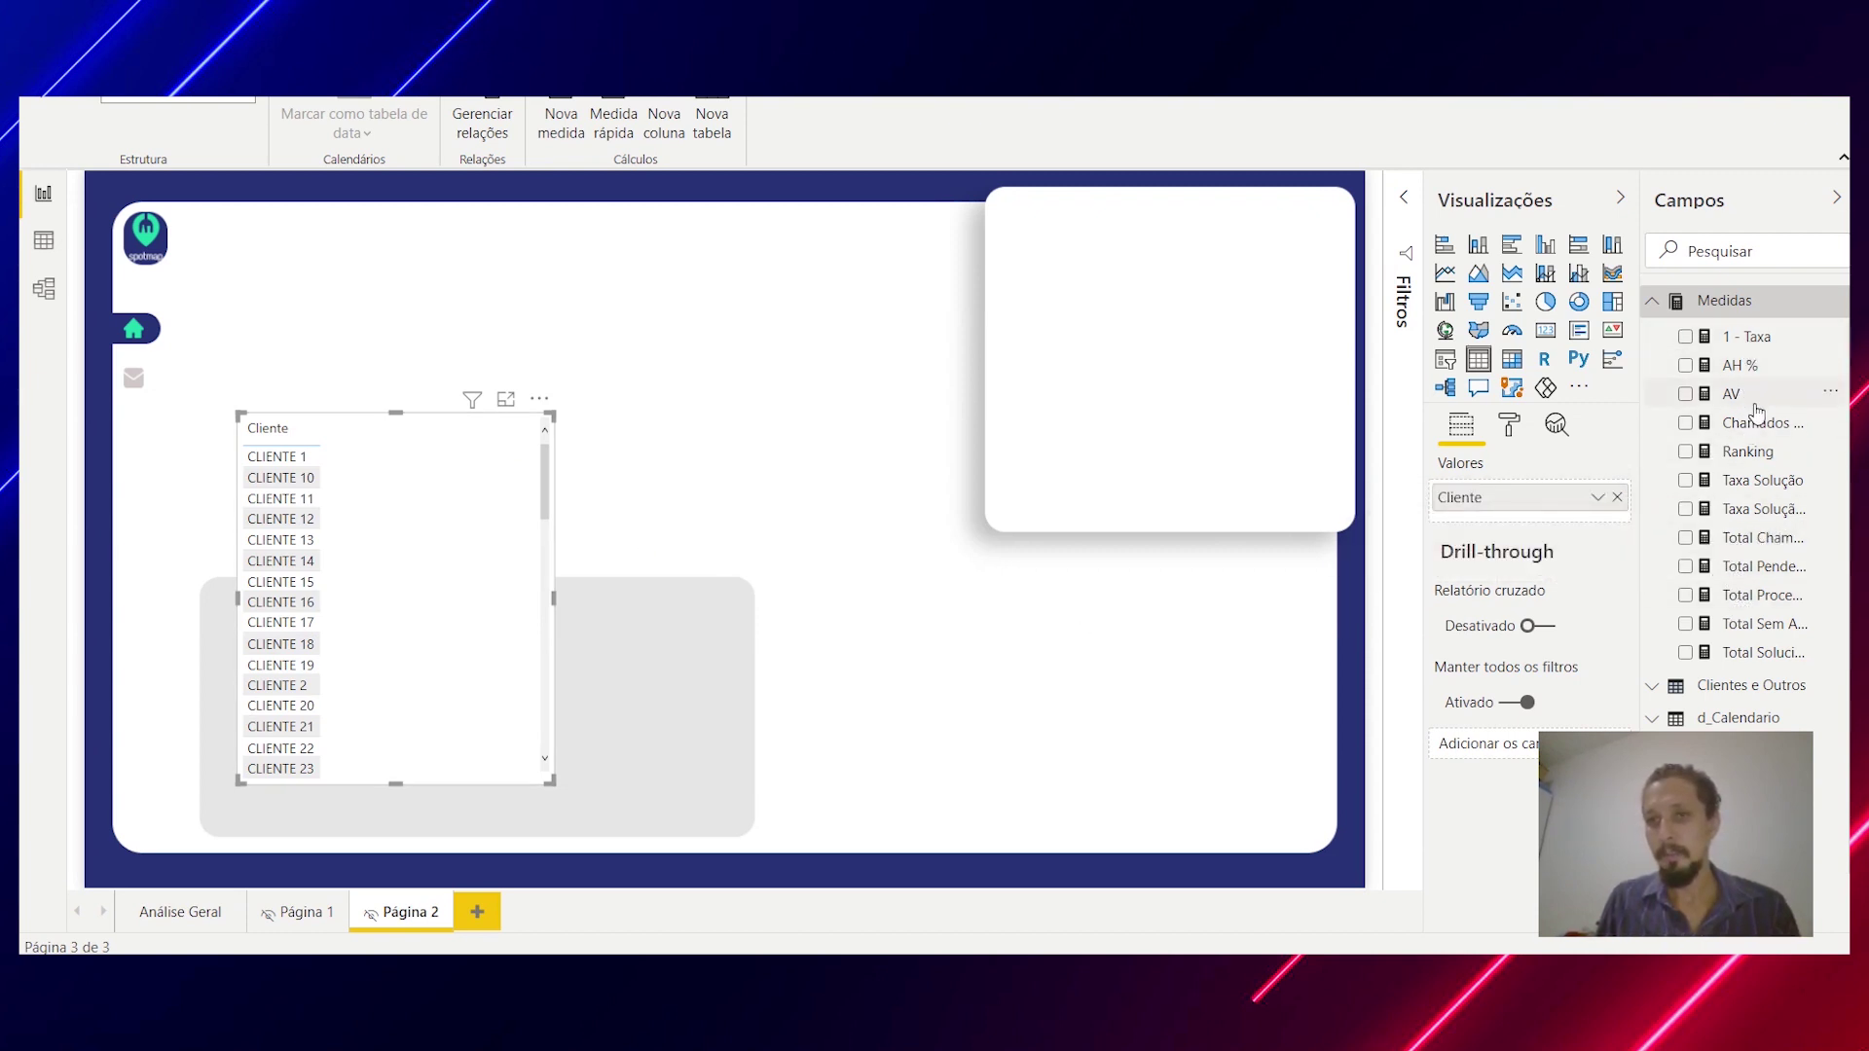
{"action": "left_click_drag", "start_coordinate": [1774, 550], "coordinate": [1533, 525]}
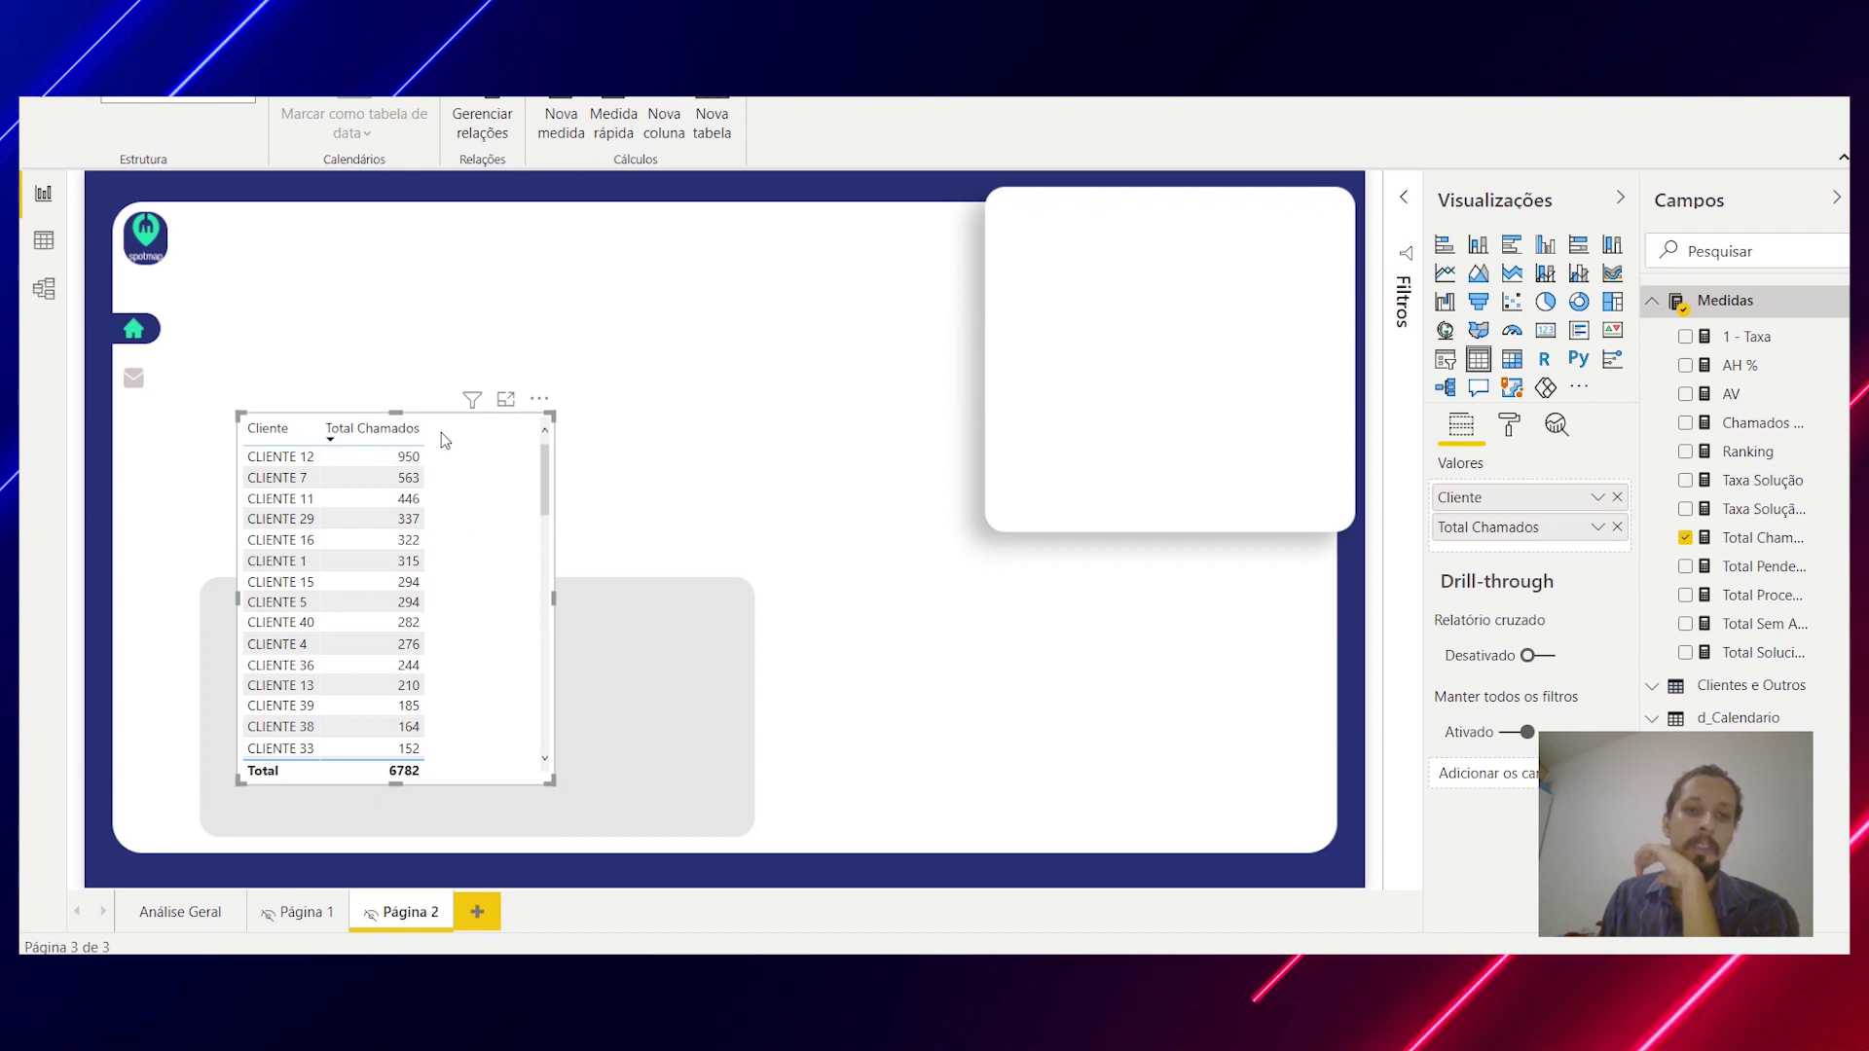
{"action": "left_click_drag", "start_coordinate": [506, 417], "coordinate": [399, 430]}
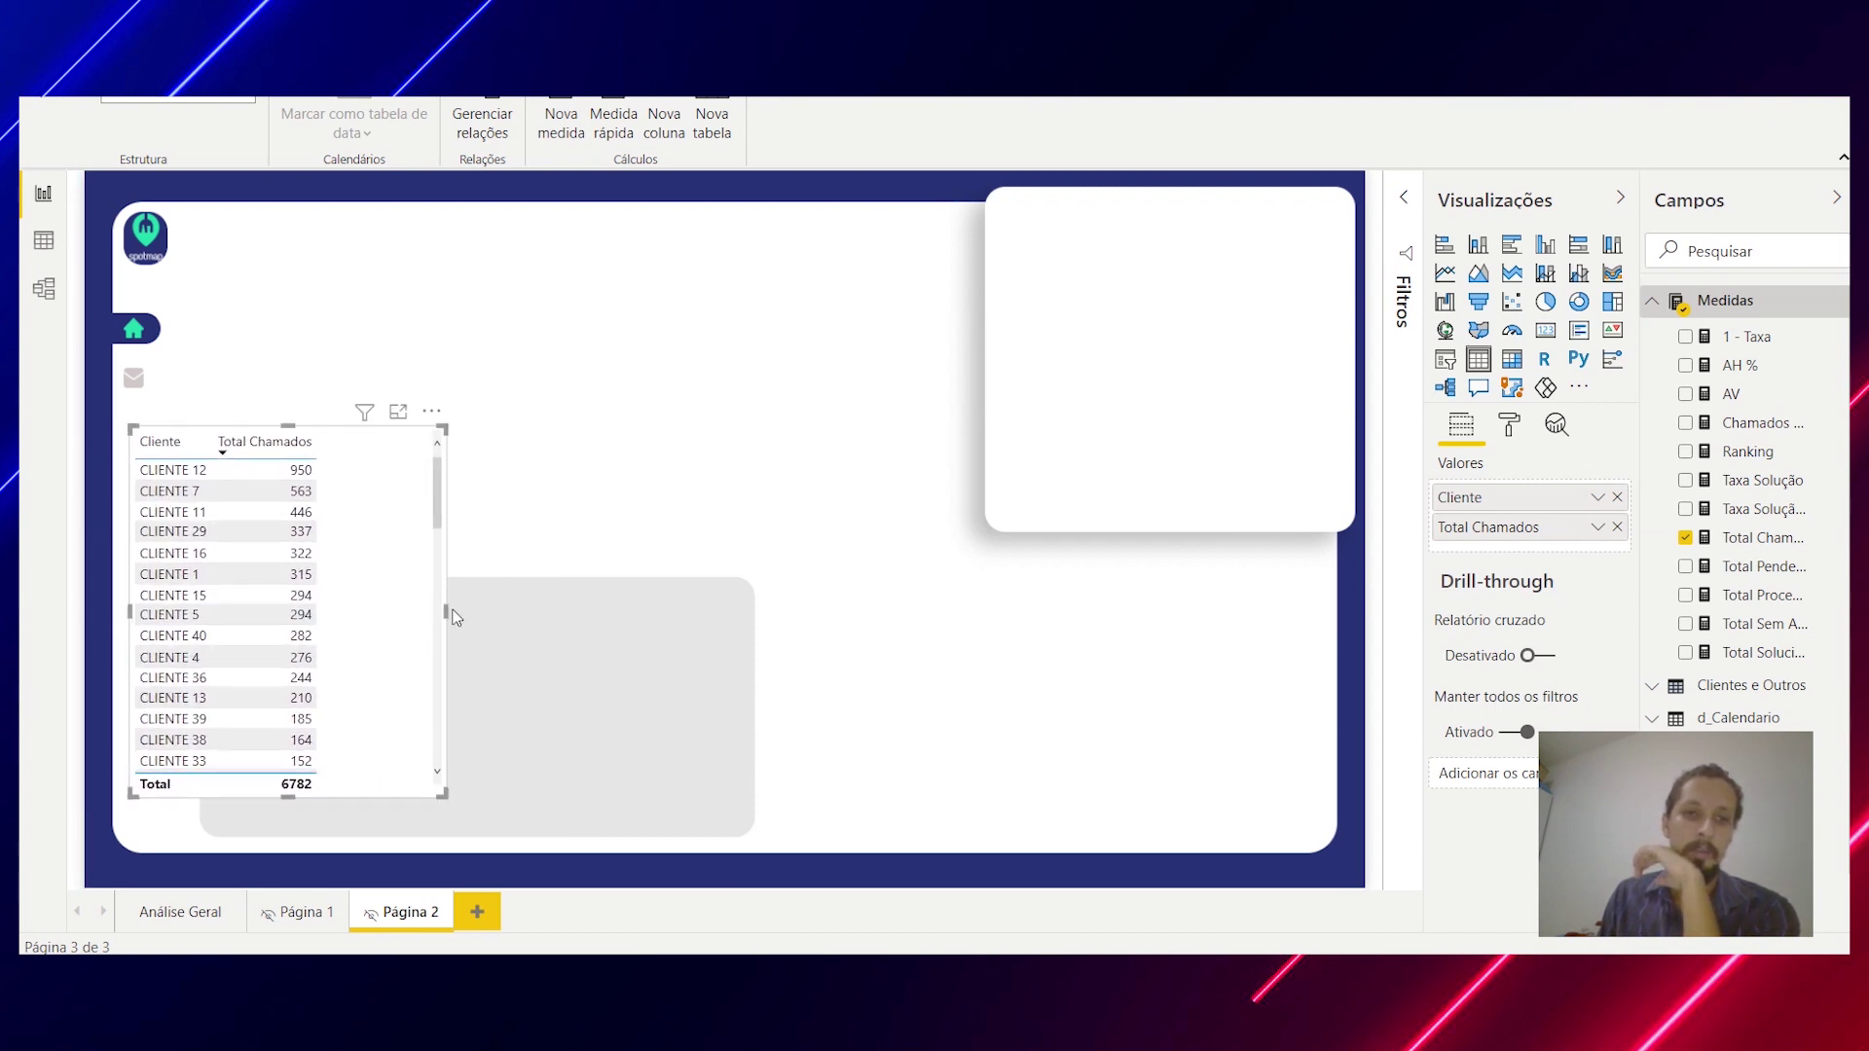
{"action": "left_click_drag", "start_coordinate": [430, 624], "coordinate": [404, 619]}
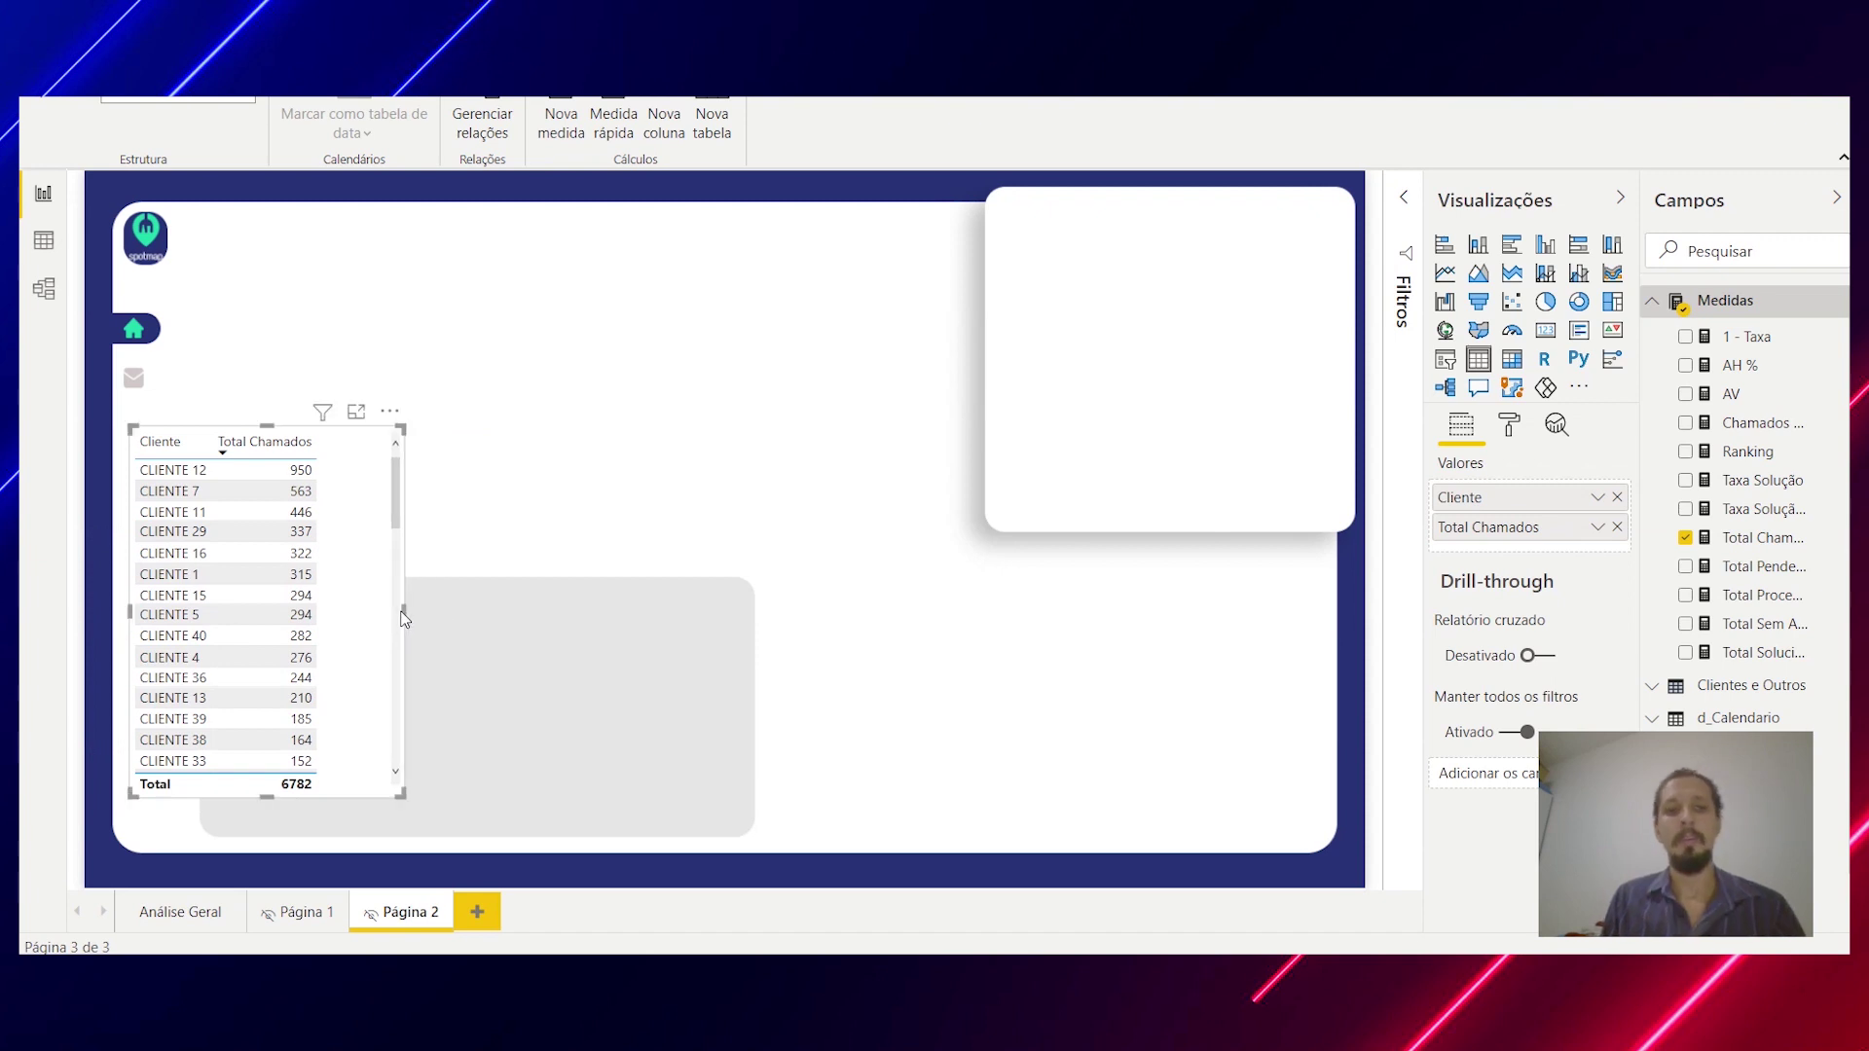
{"action": "left_click_drag", "start_coordinate": [389, 416], "coordinate": [394, 473]}
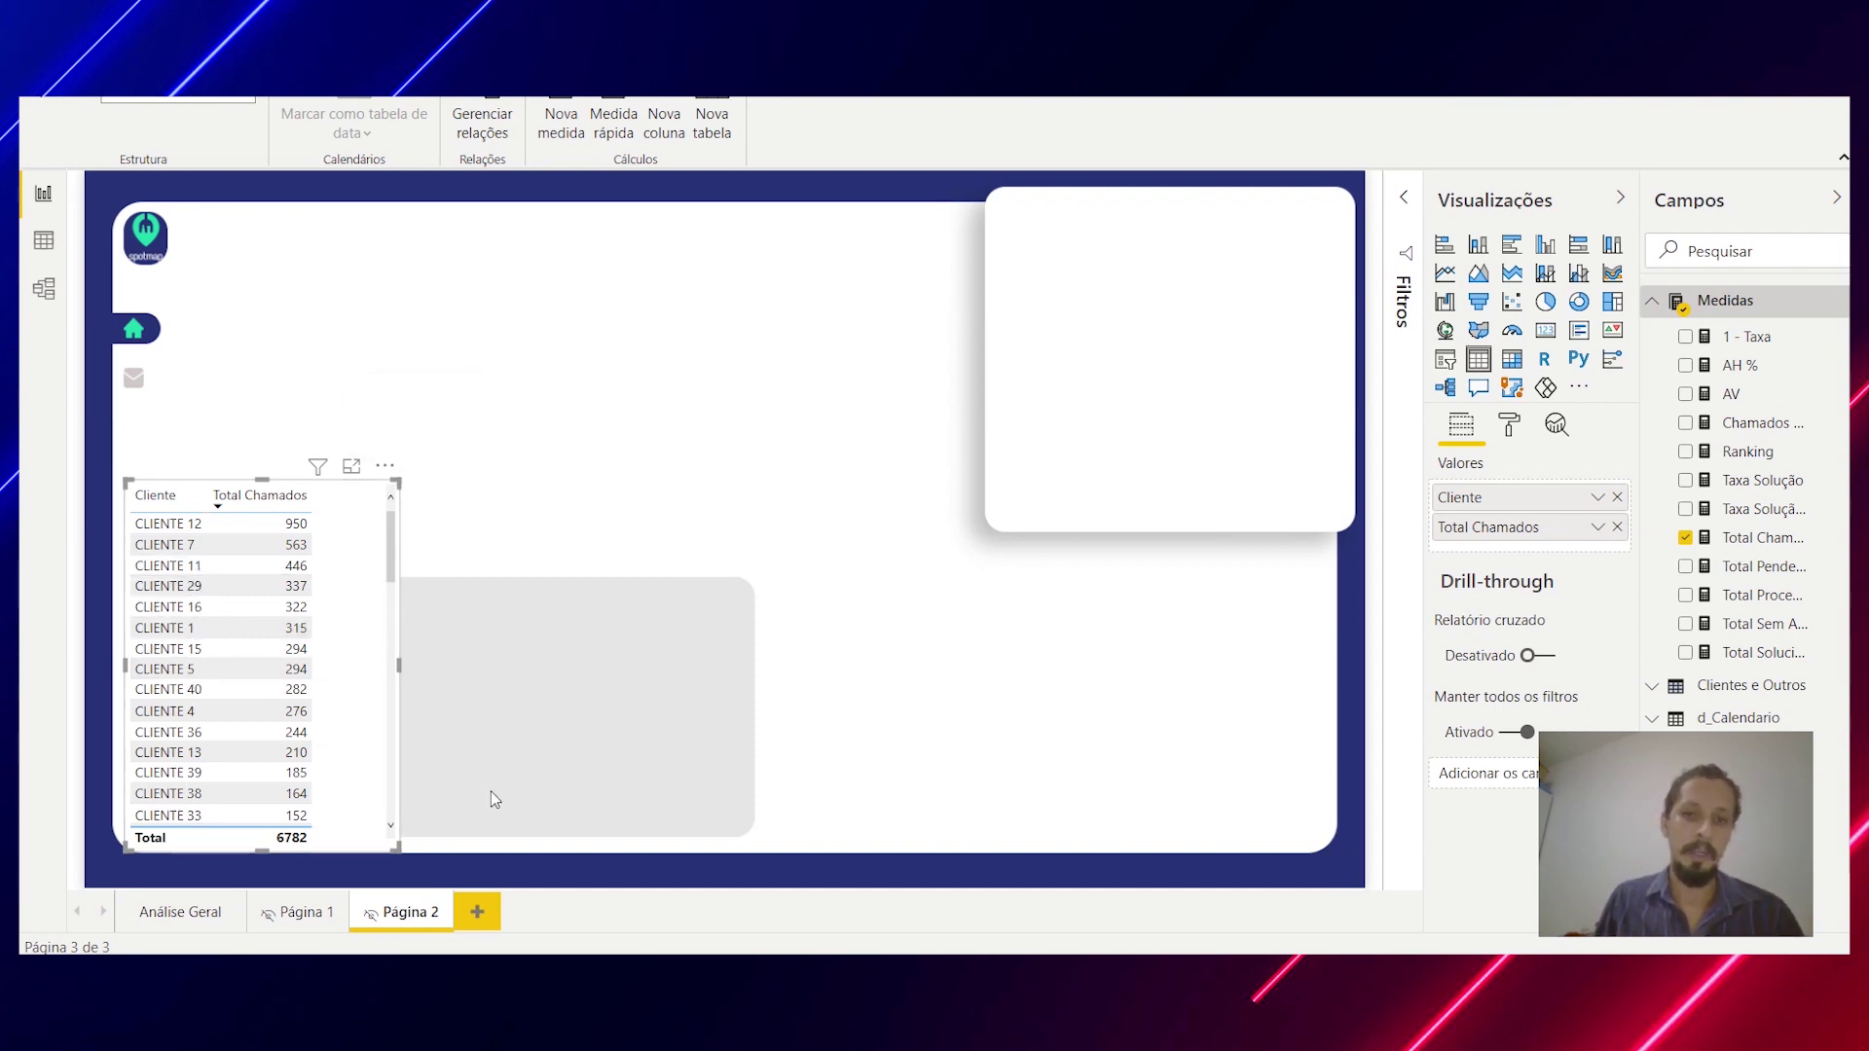
Step: Switch to Figma and examine the example donut charts about improving the visual with DAX
{"action": "key", "text": "alt+Tab"}
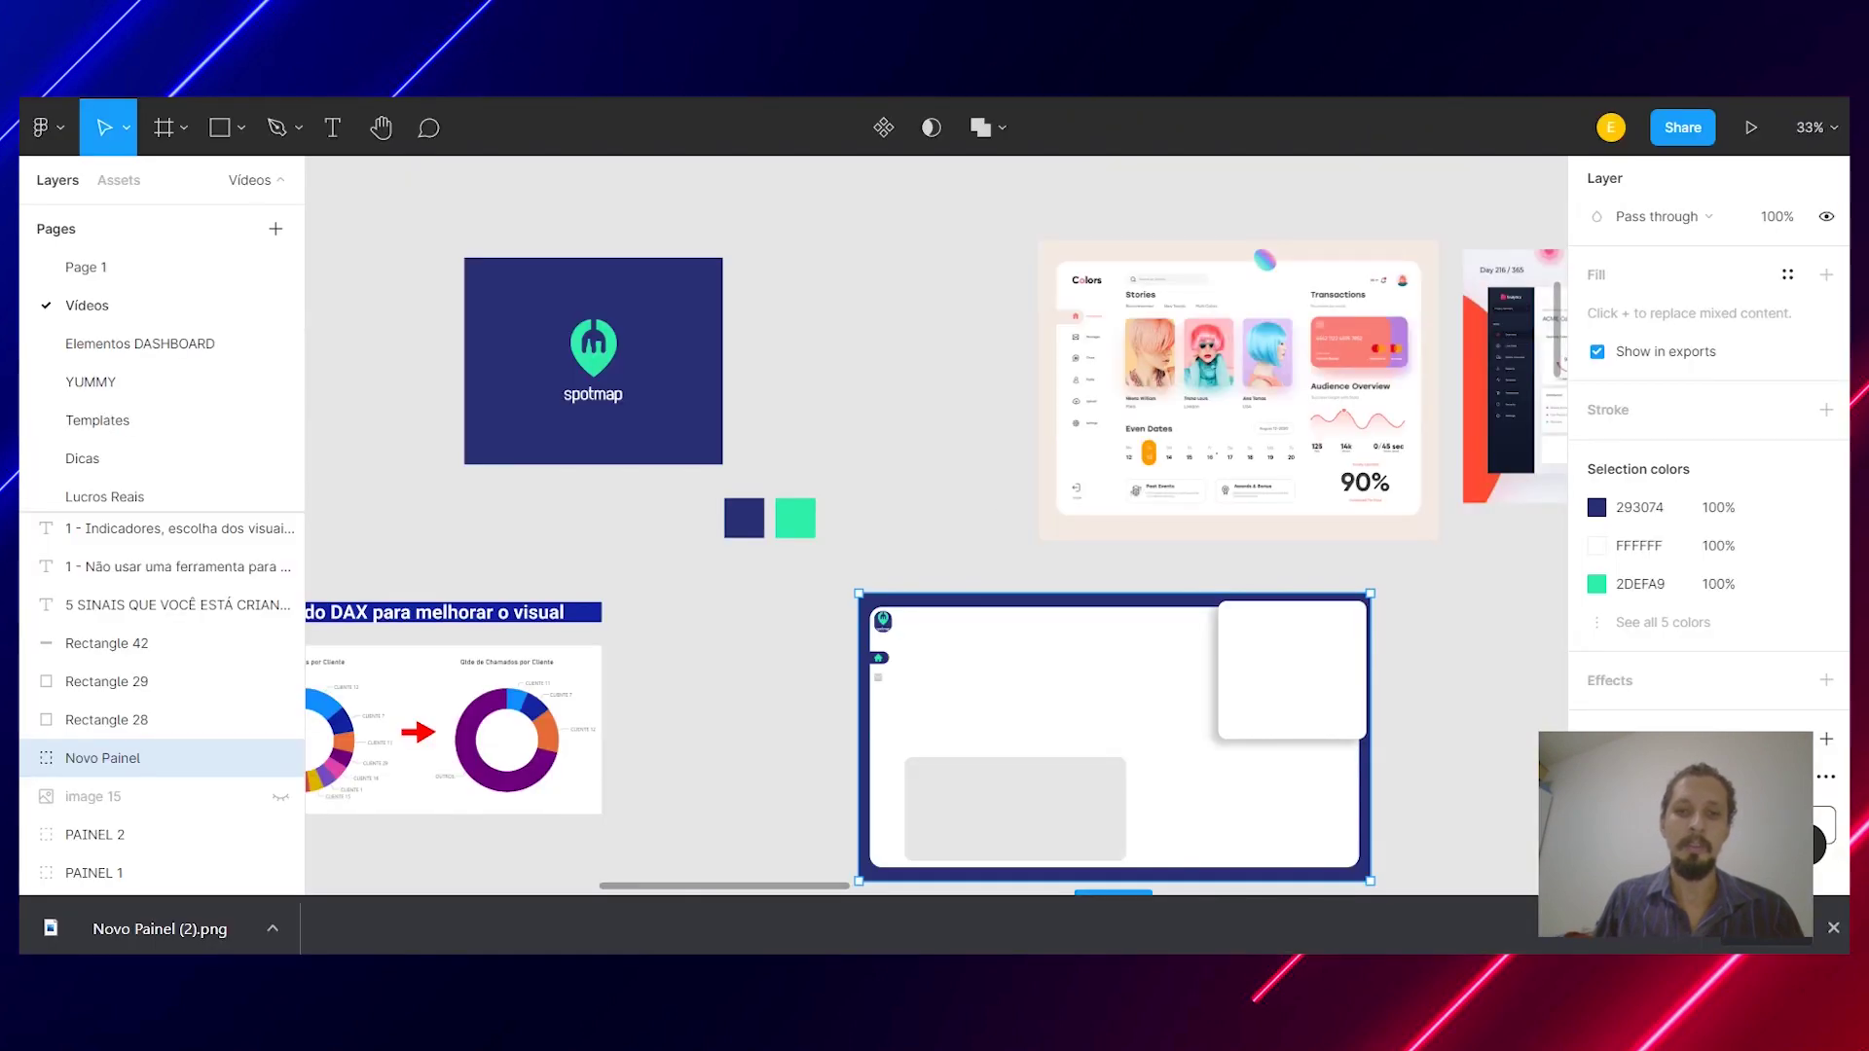
{"action": "scroll", "coordinate": [545, 766], "scroll_direction": "up", "scroll_amount": 3}
{"action": "scroll", "coordinate": [545, 766], "scroll_direction": "left", "scroll_amount": 5}
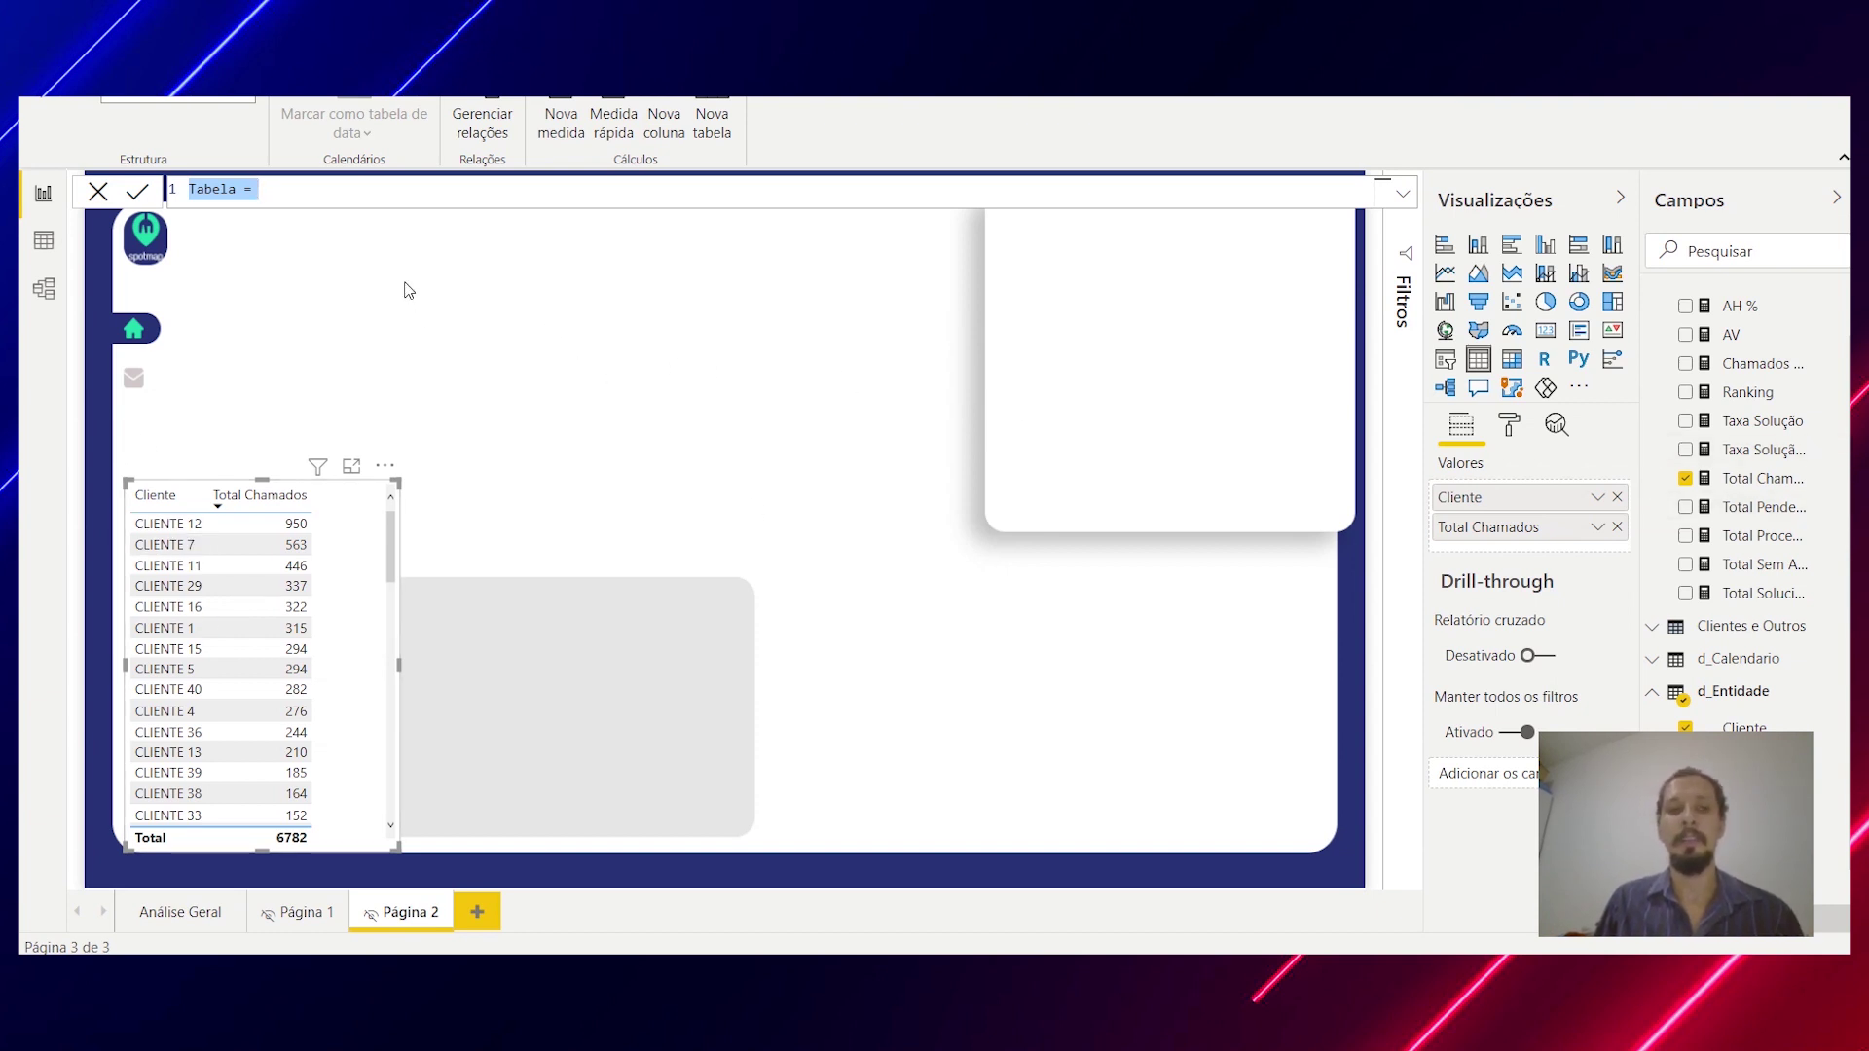
Step: Discard the unfinished table formula in Power BI and start a new calculated table in the data view
{"action": "left_click", "coordinate": [283, 190]}
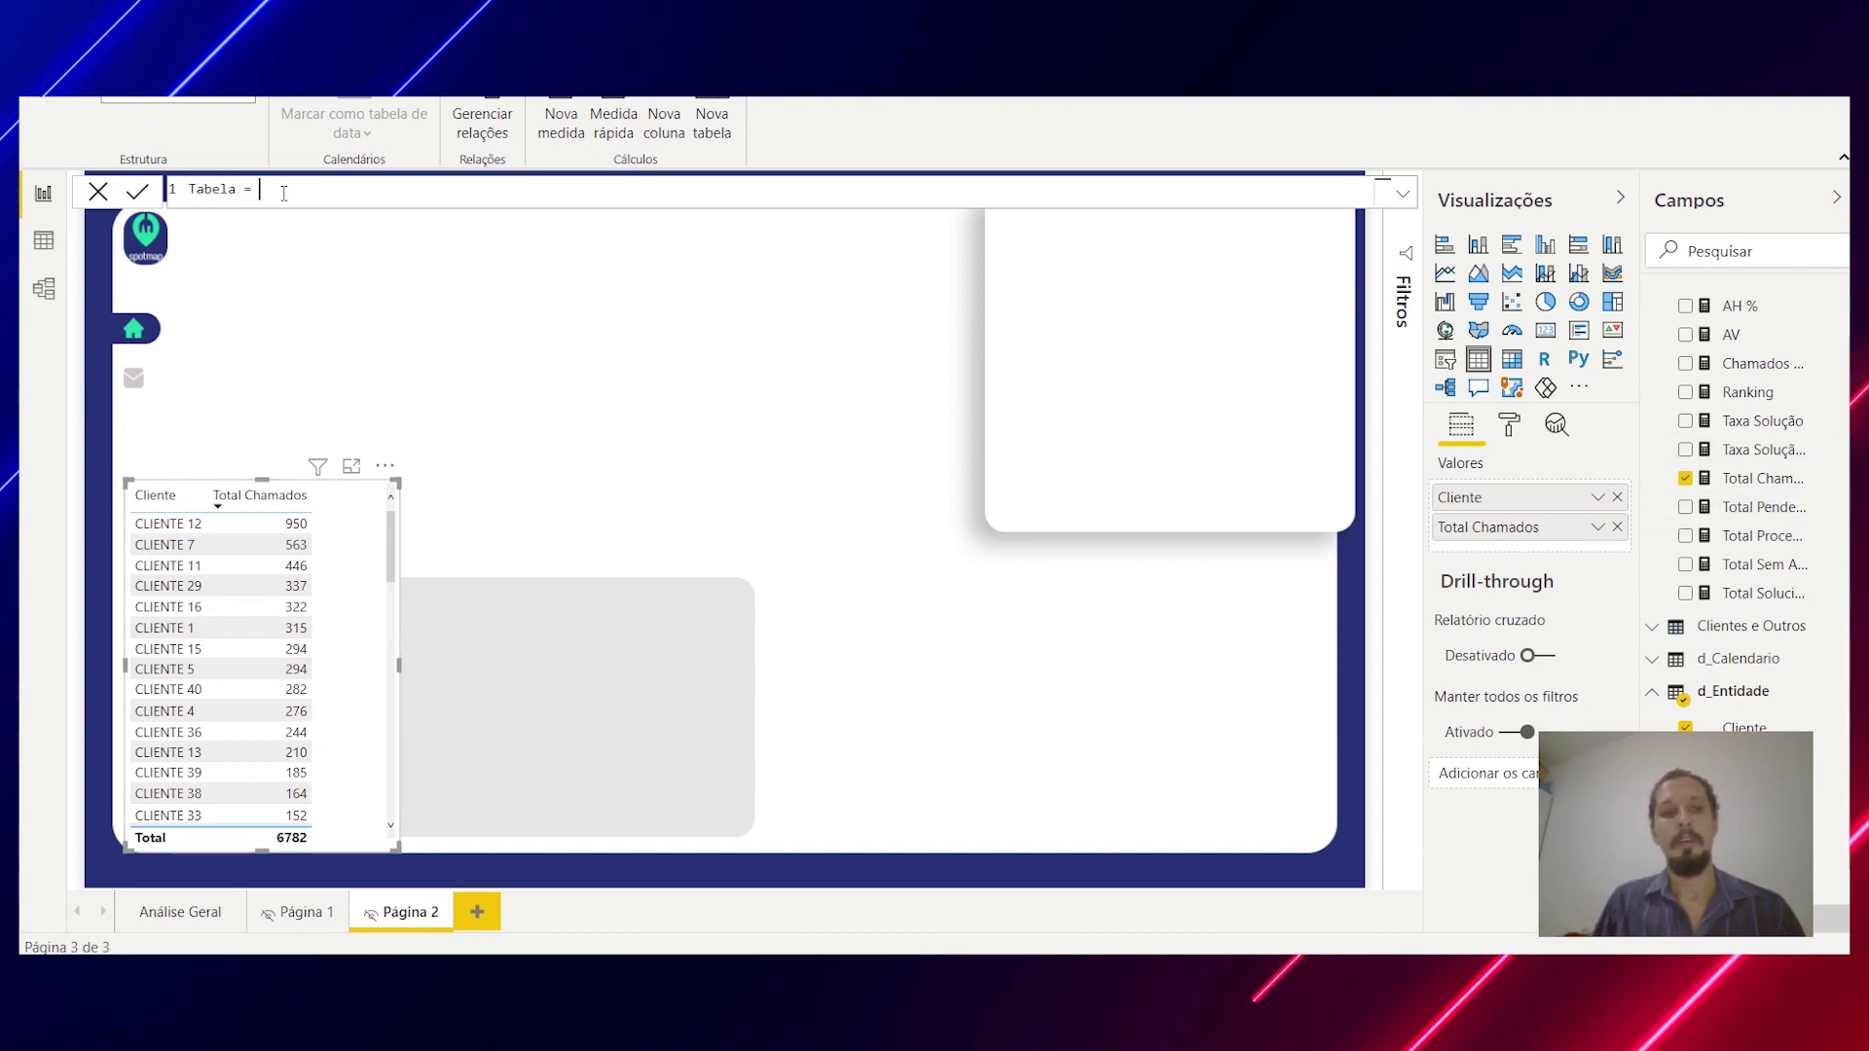
{"action": "key", "text": "Escape"}
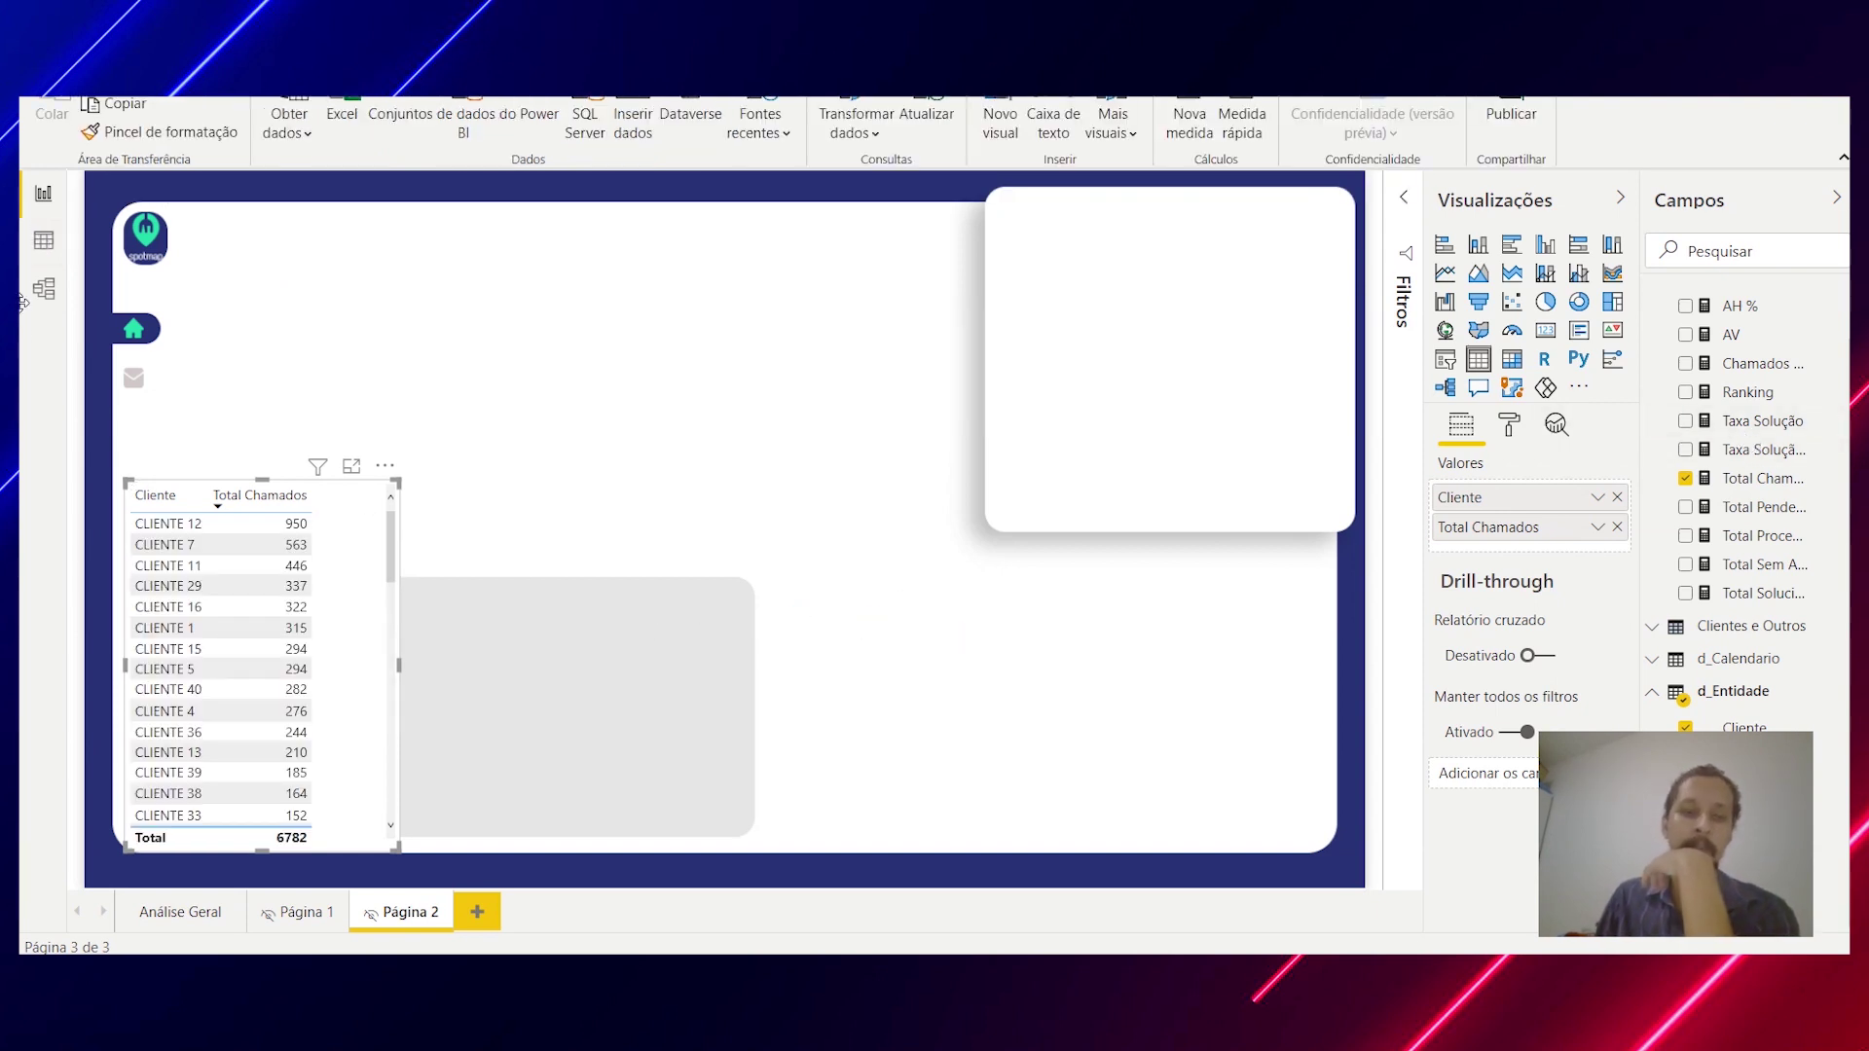
{"action": "left_click", "coordinate": [44, 240]}
{"action": "left_click", "coordinate": [1667, 331]}
{"action": "left_click", "coordinate": [1685, 295]}
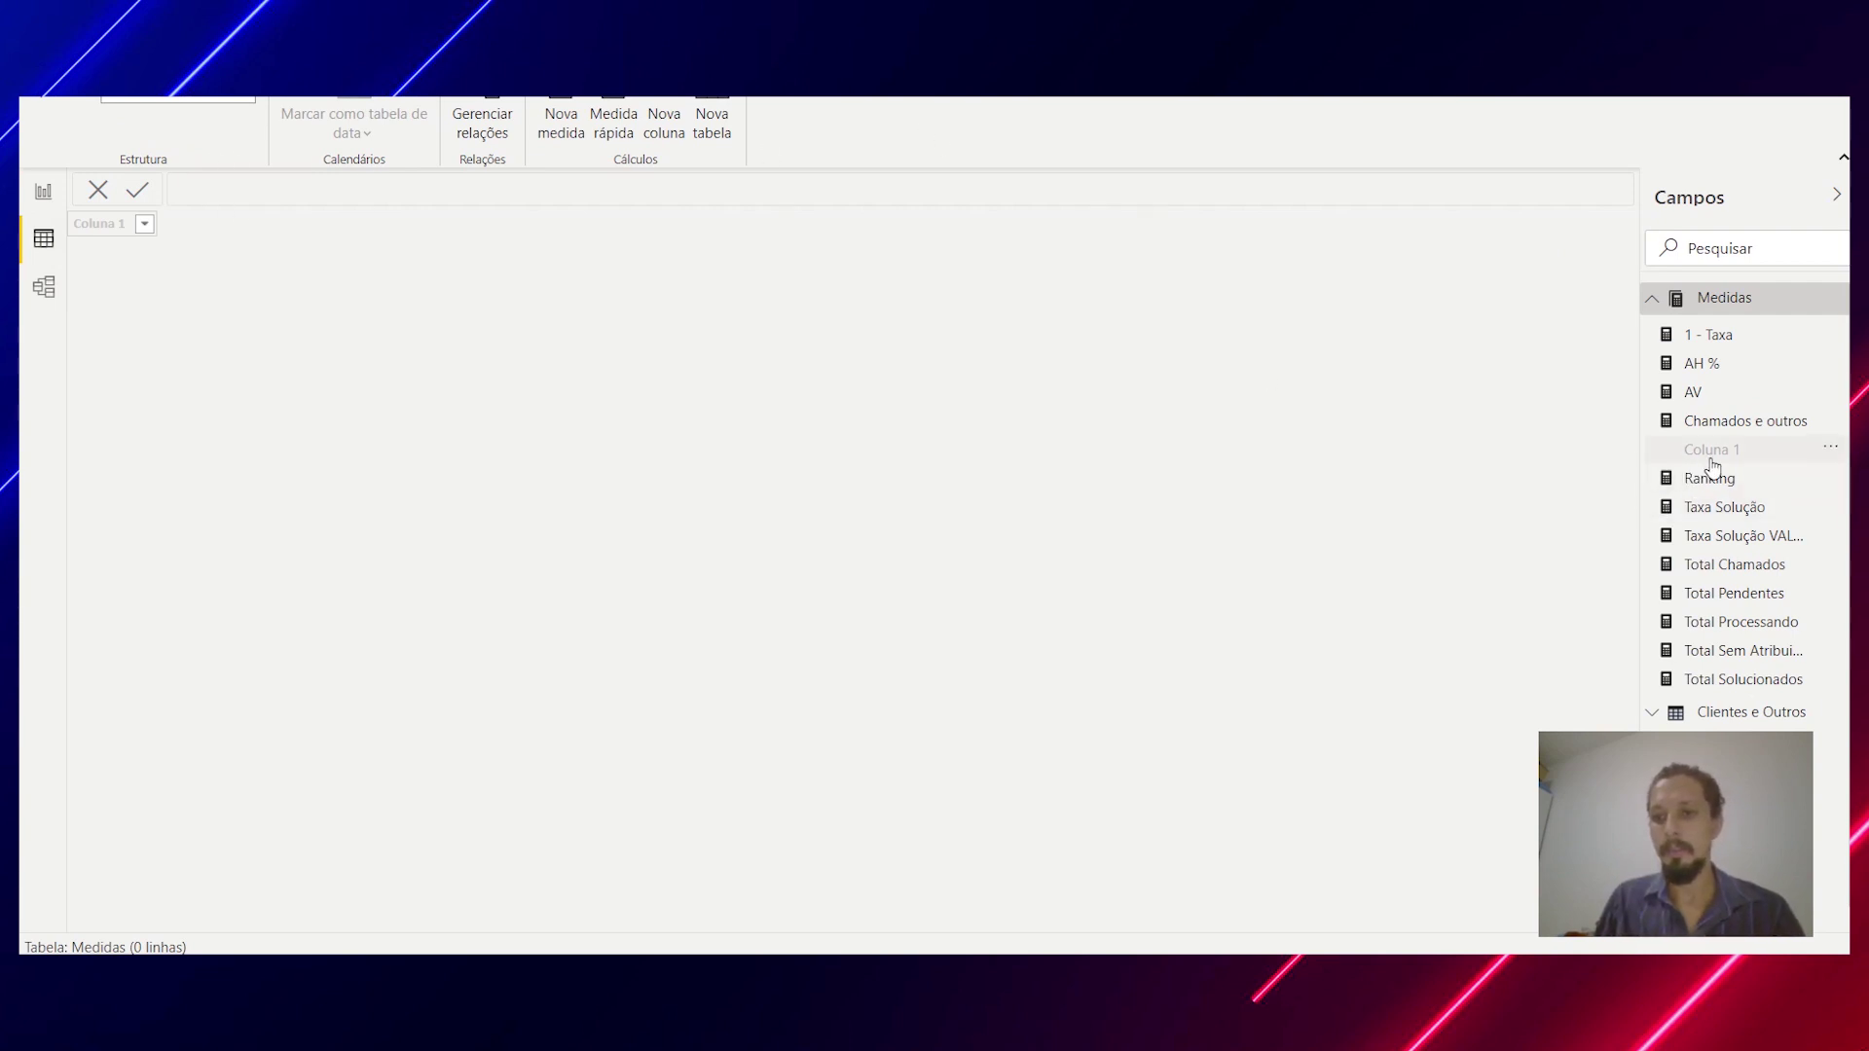
{"action": "scroll", "coordinate": [1711, 506], "scroll_direction": "down", "scroll_amount": 1}
{"action": "scroll", "coordinate": [1711, 526], "scroll_direction": "up", "scroll_amount": 1}
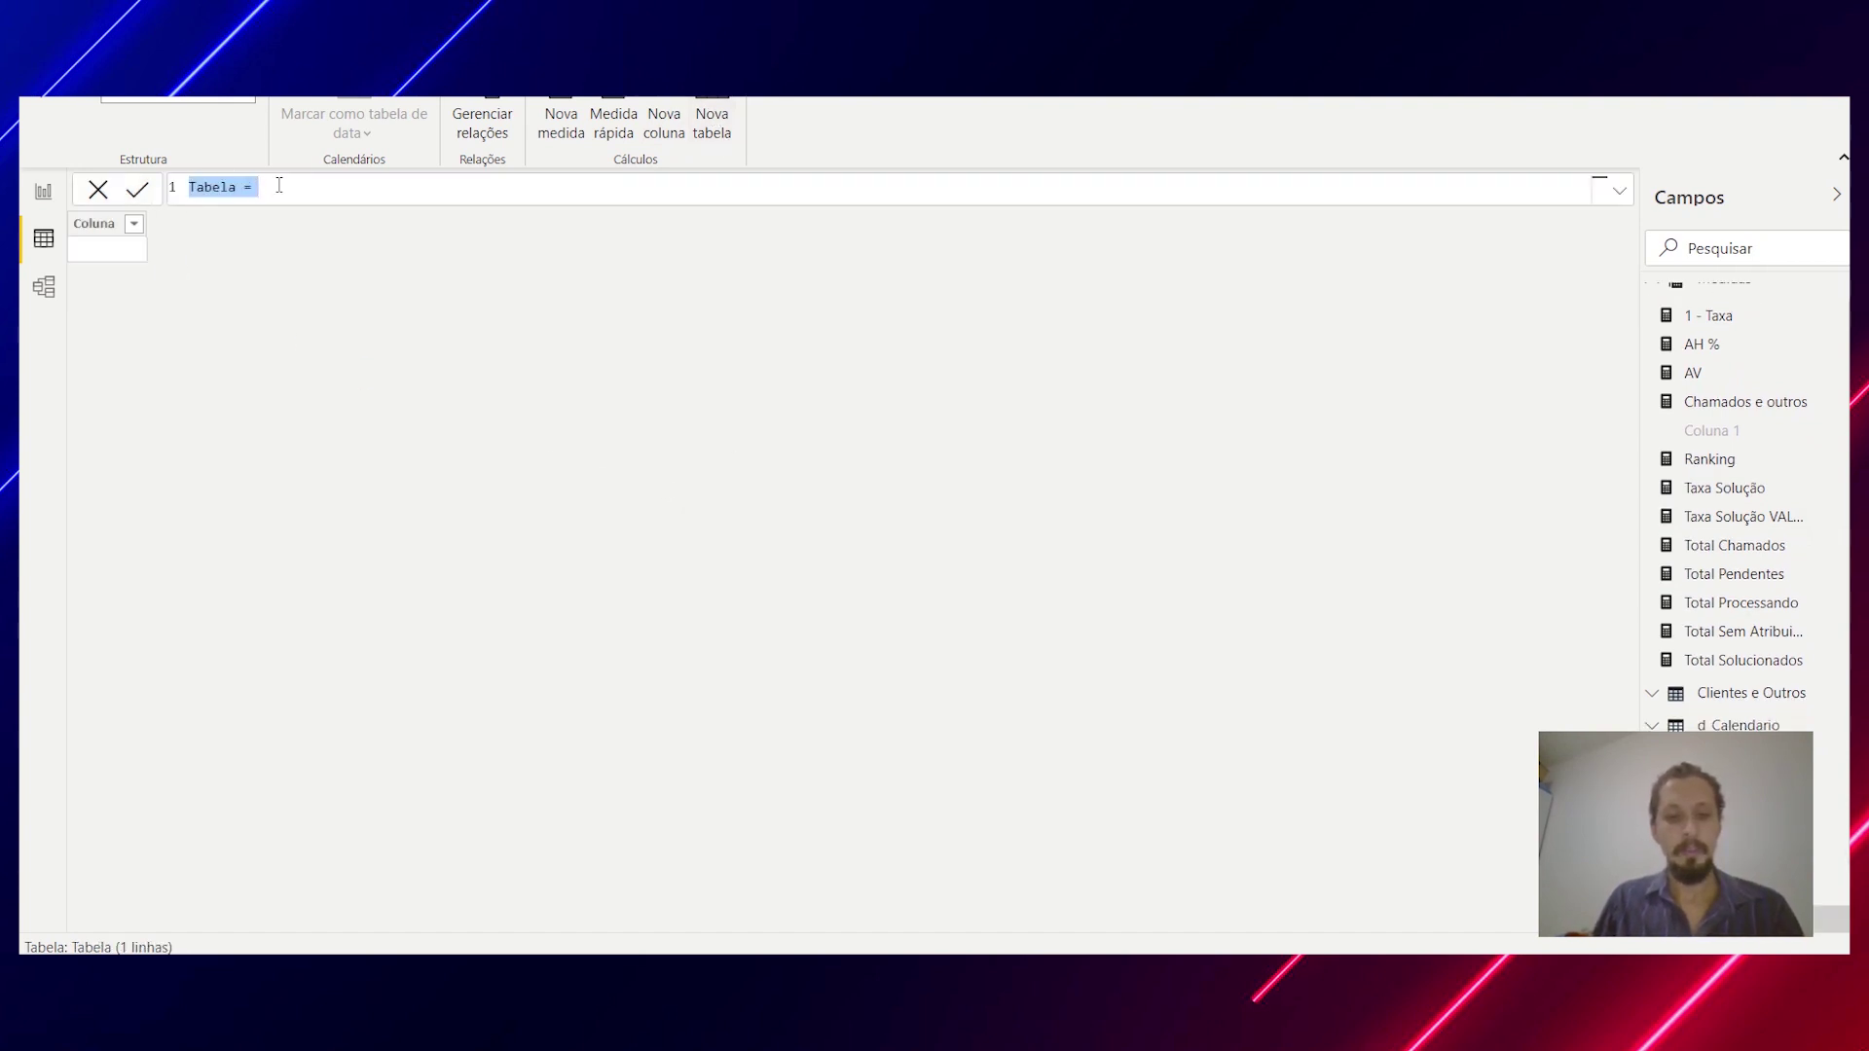
Step: Define the calculated table as CLIENTES/OUTROS = VALUES(d_Entidade[Cliente])
{"action": "type", "text": "CLIENTES/OUTROS"}
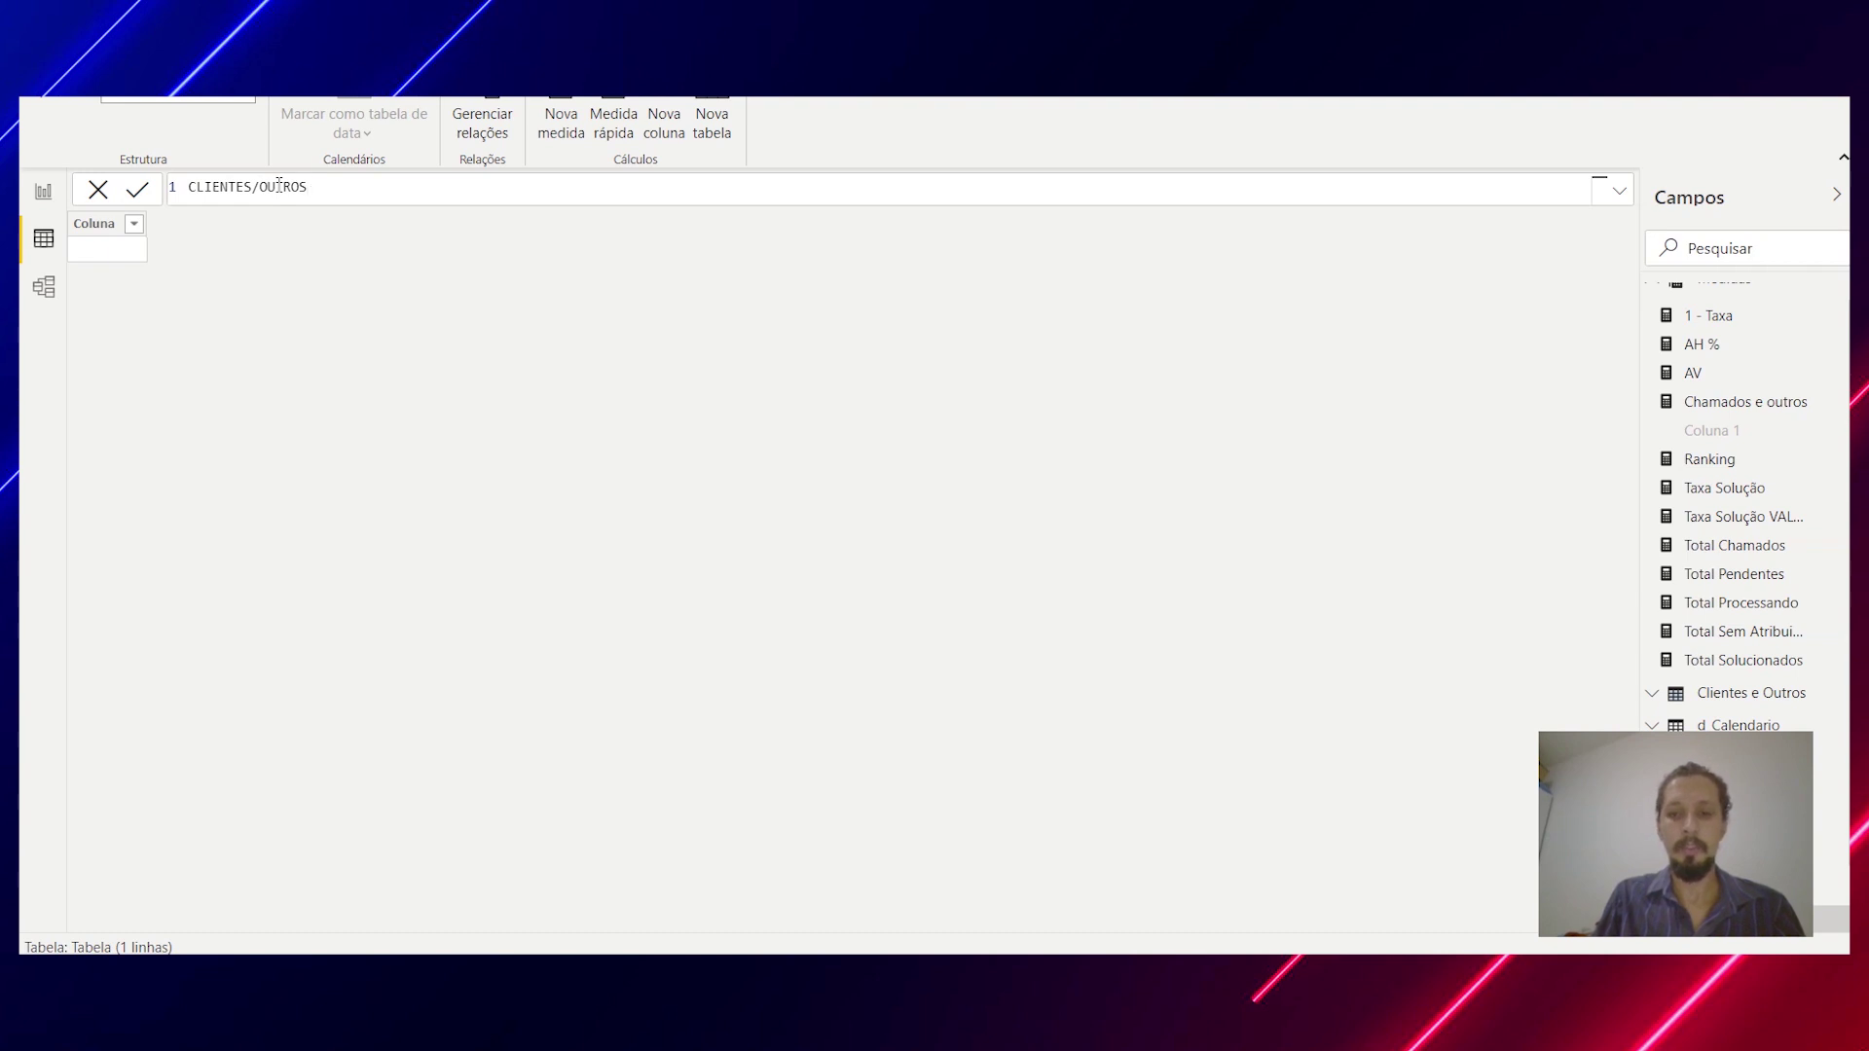
{"action": "type", "text": " = "}
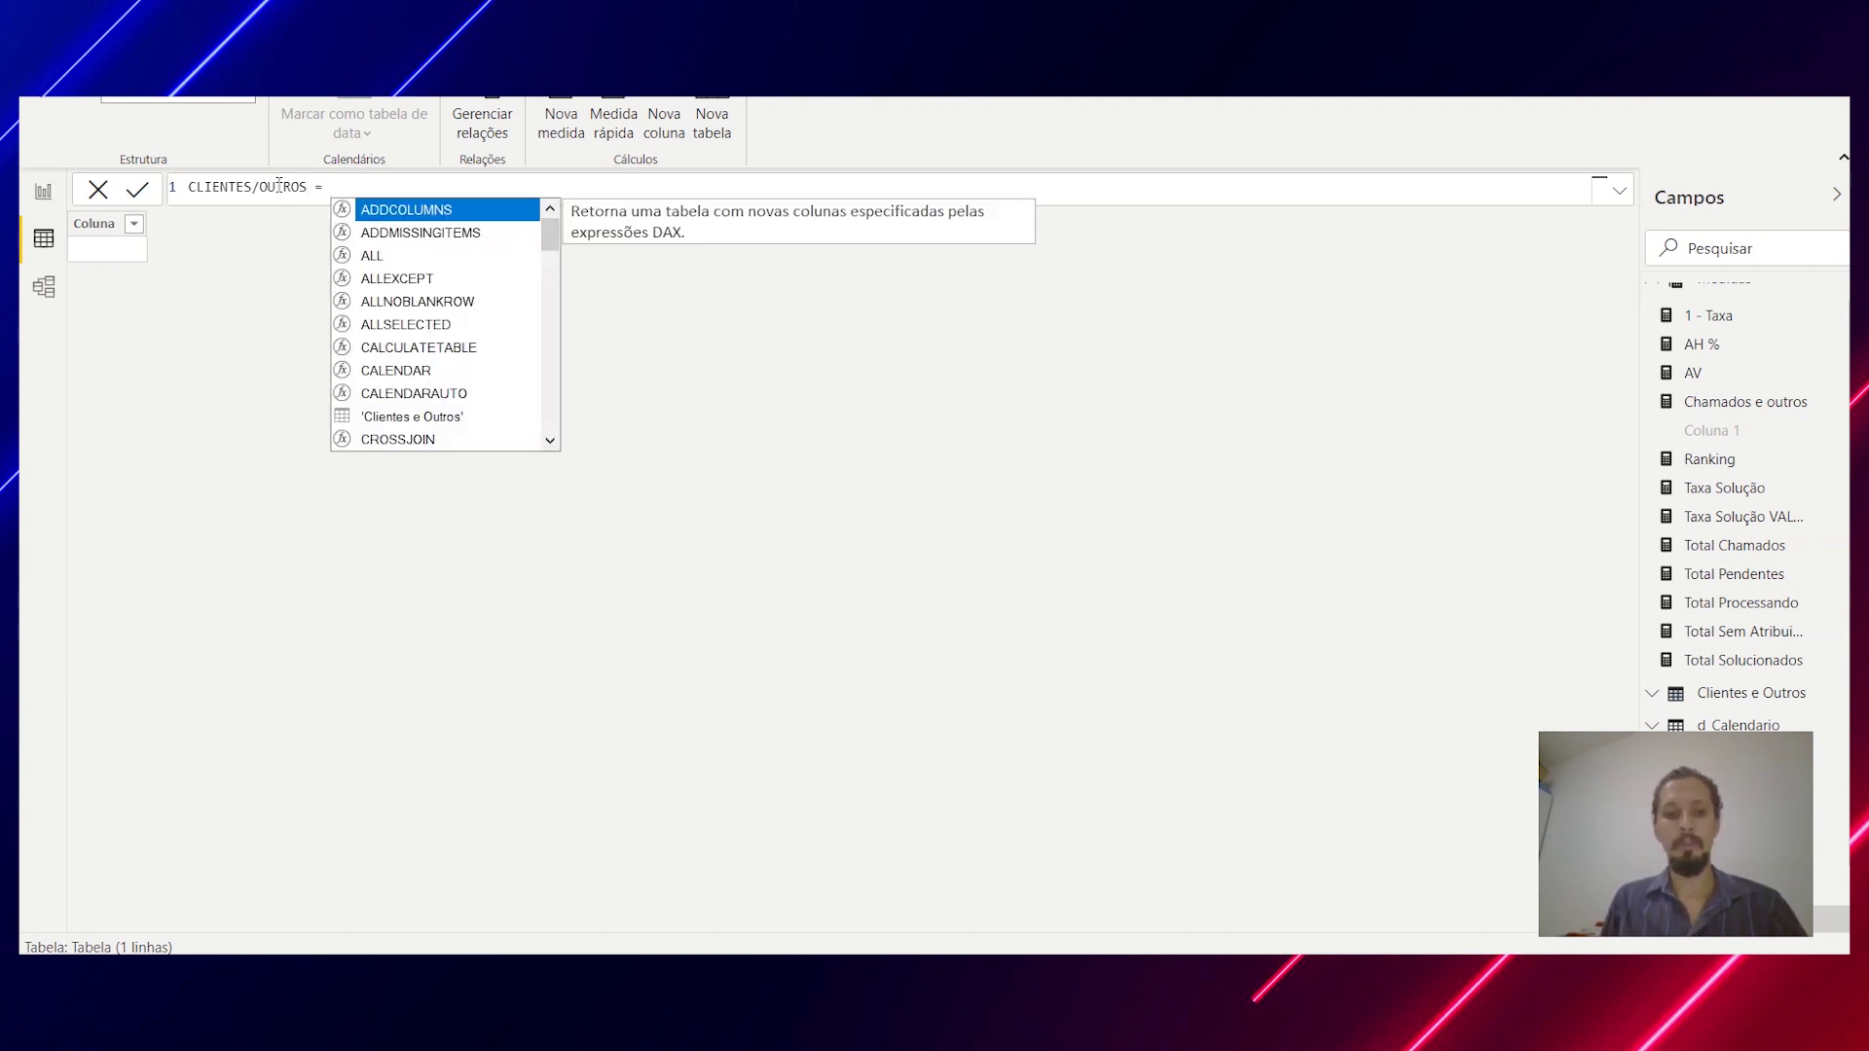
{"action": "type", "text": "VA"}
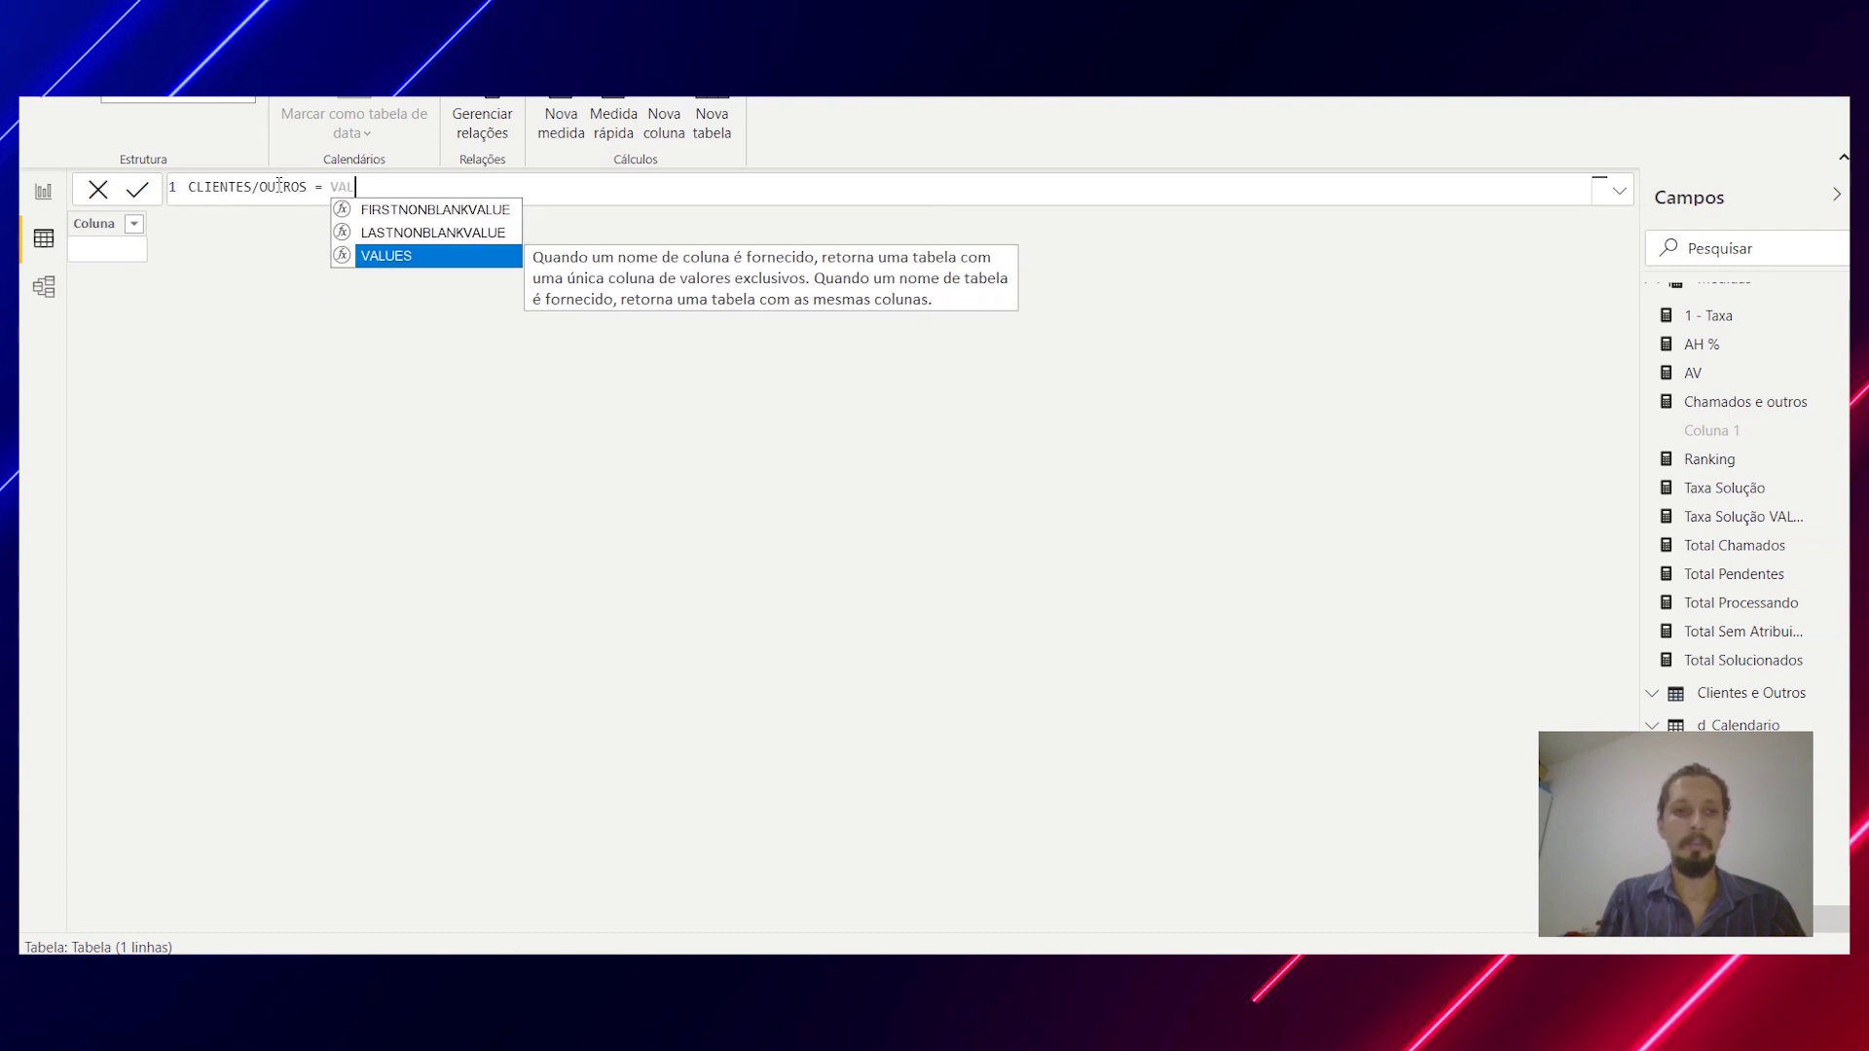
{"action": "type", "text": "L"}
{"action": "key", "text": "Tab"}
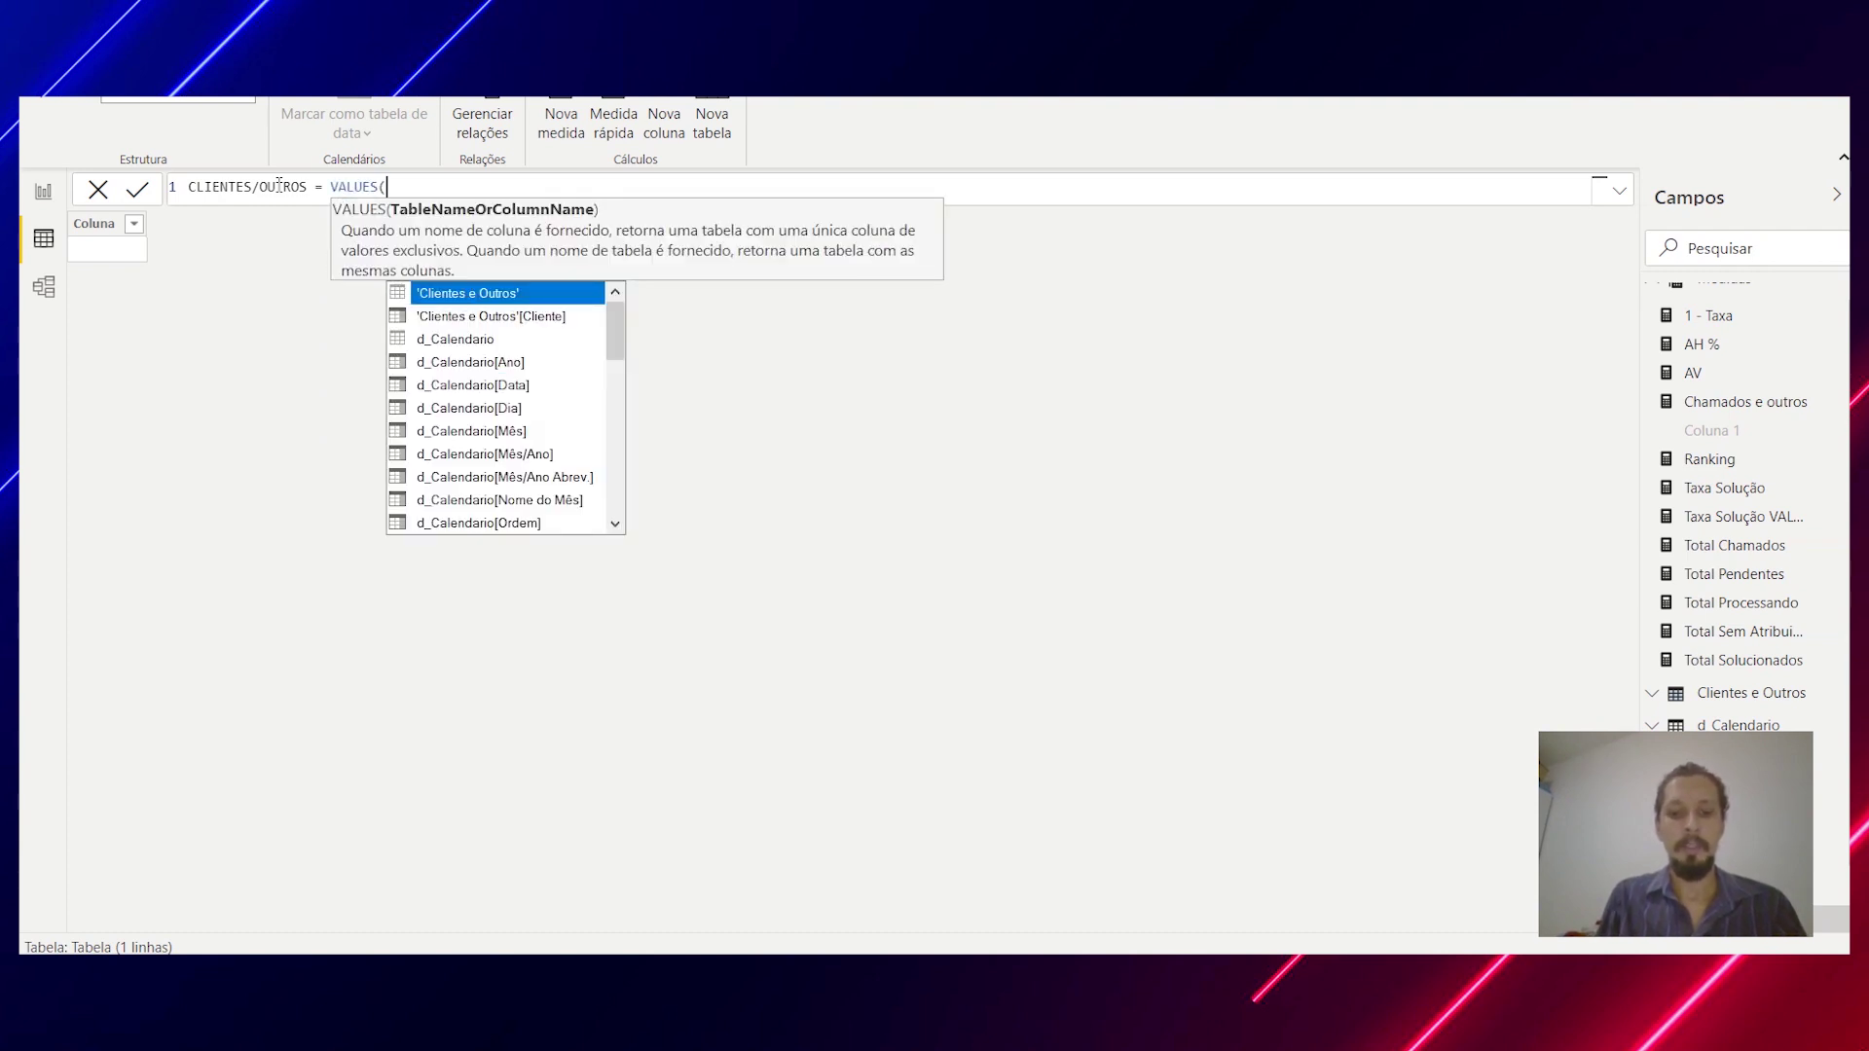
{"action": "type", "text": "ENT"}
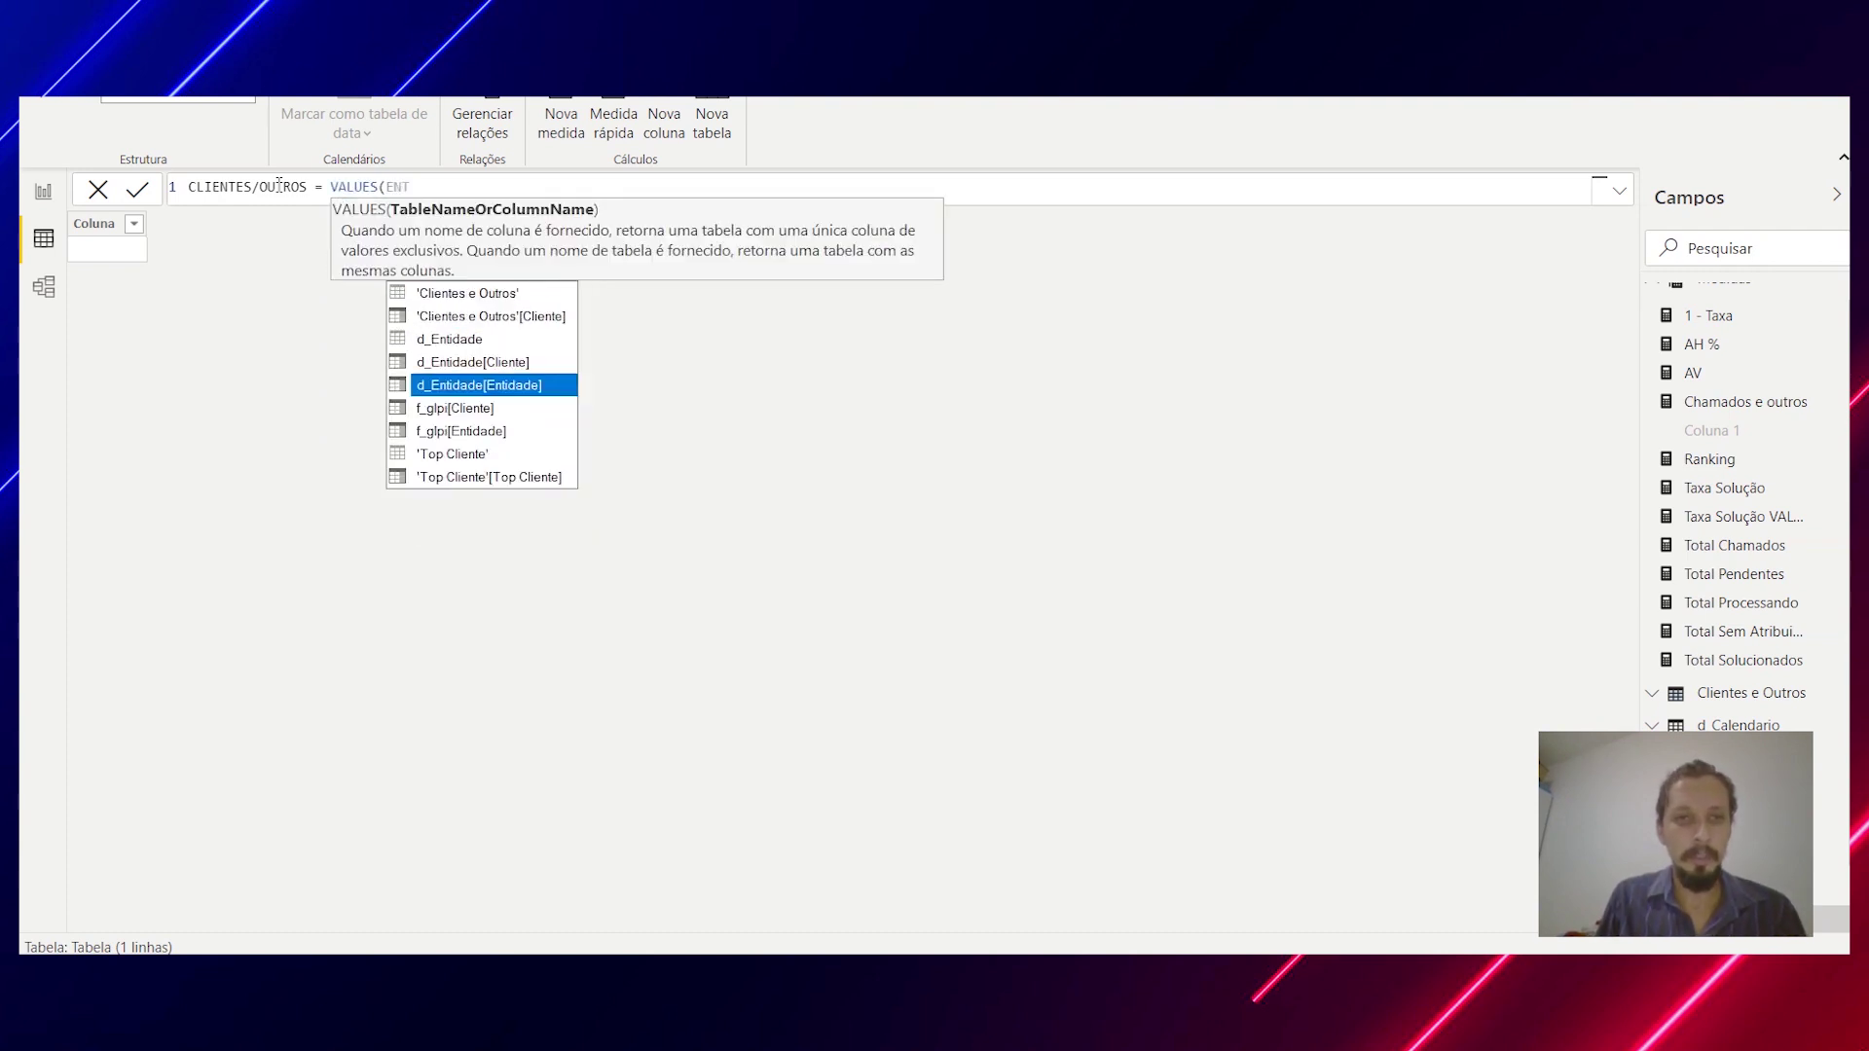
{"action": "key", "text": "Up"}
{"action": "key", "text": "Tab"}
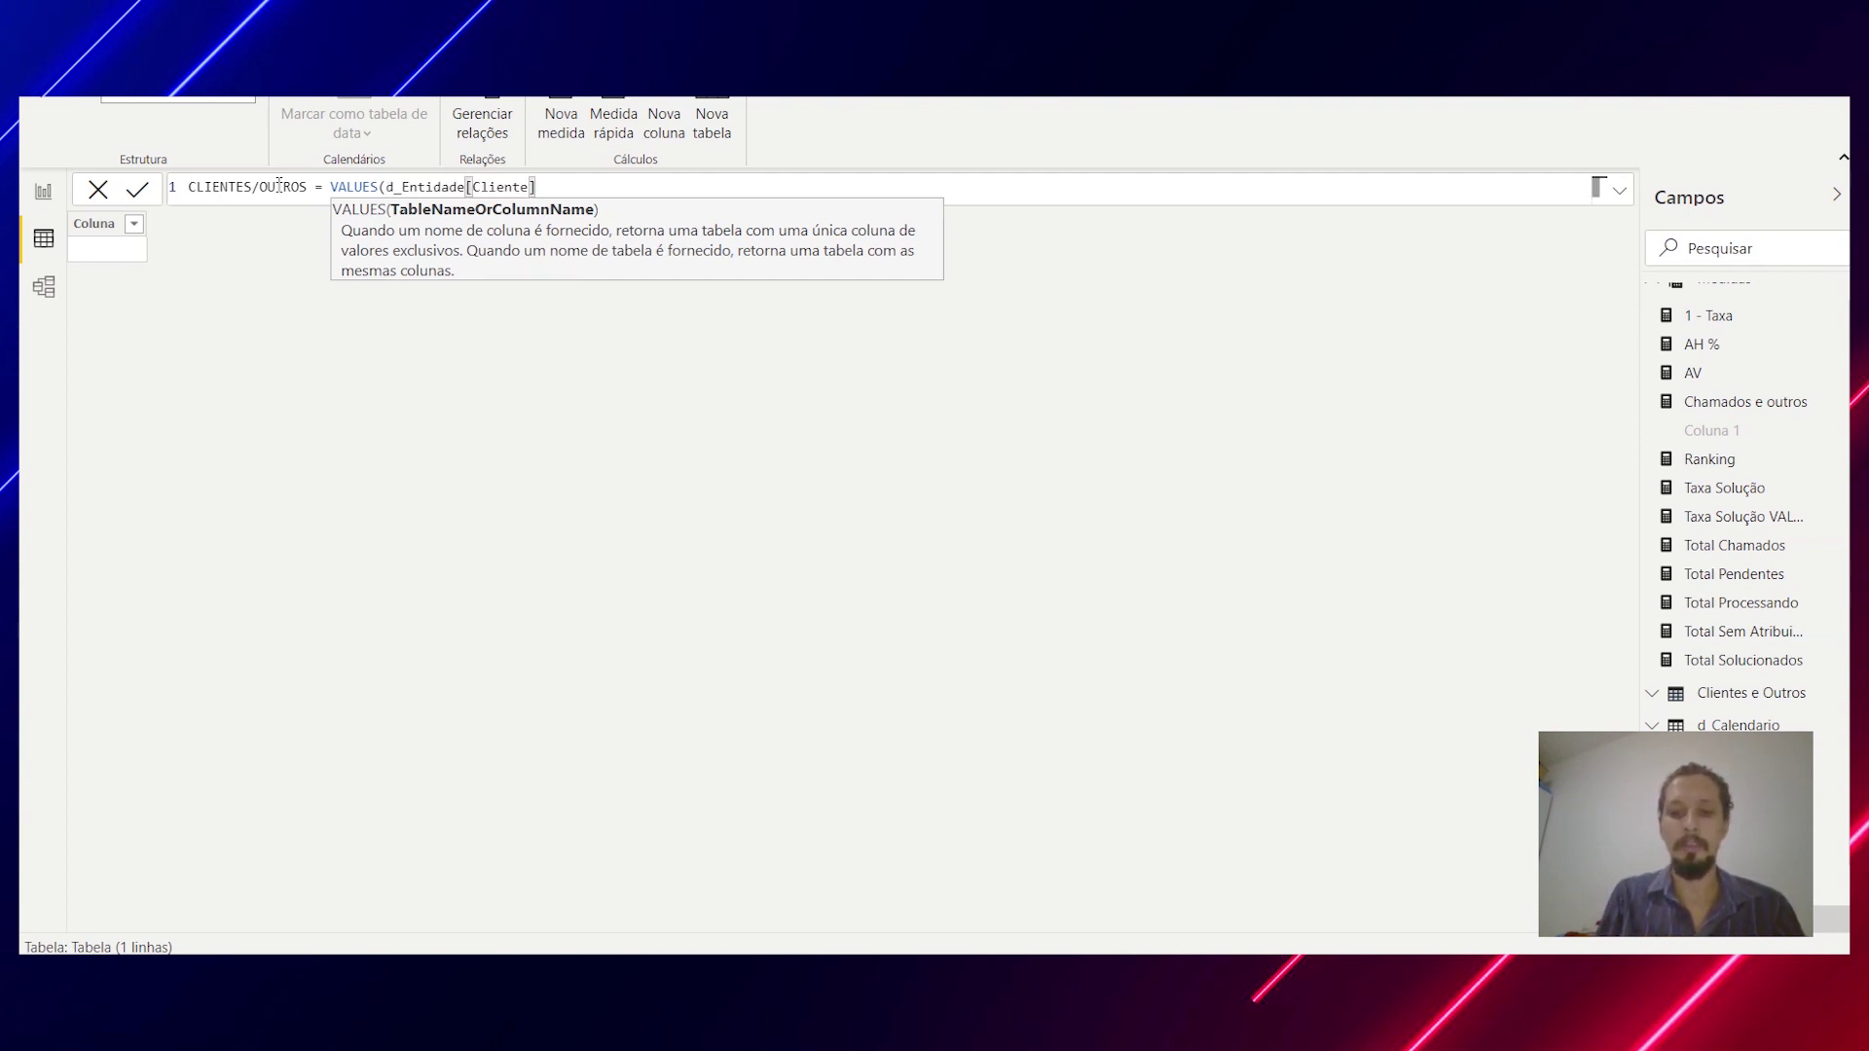
{"action": "type", "text": ")"}
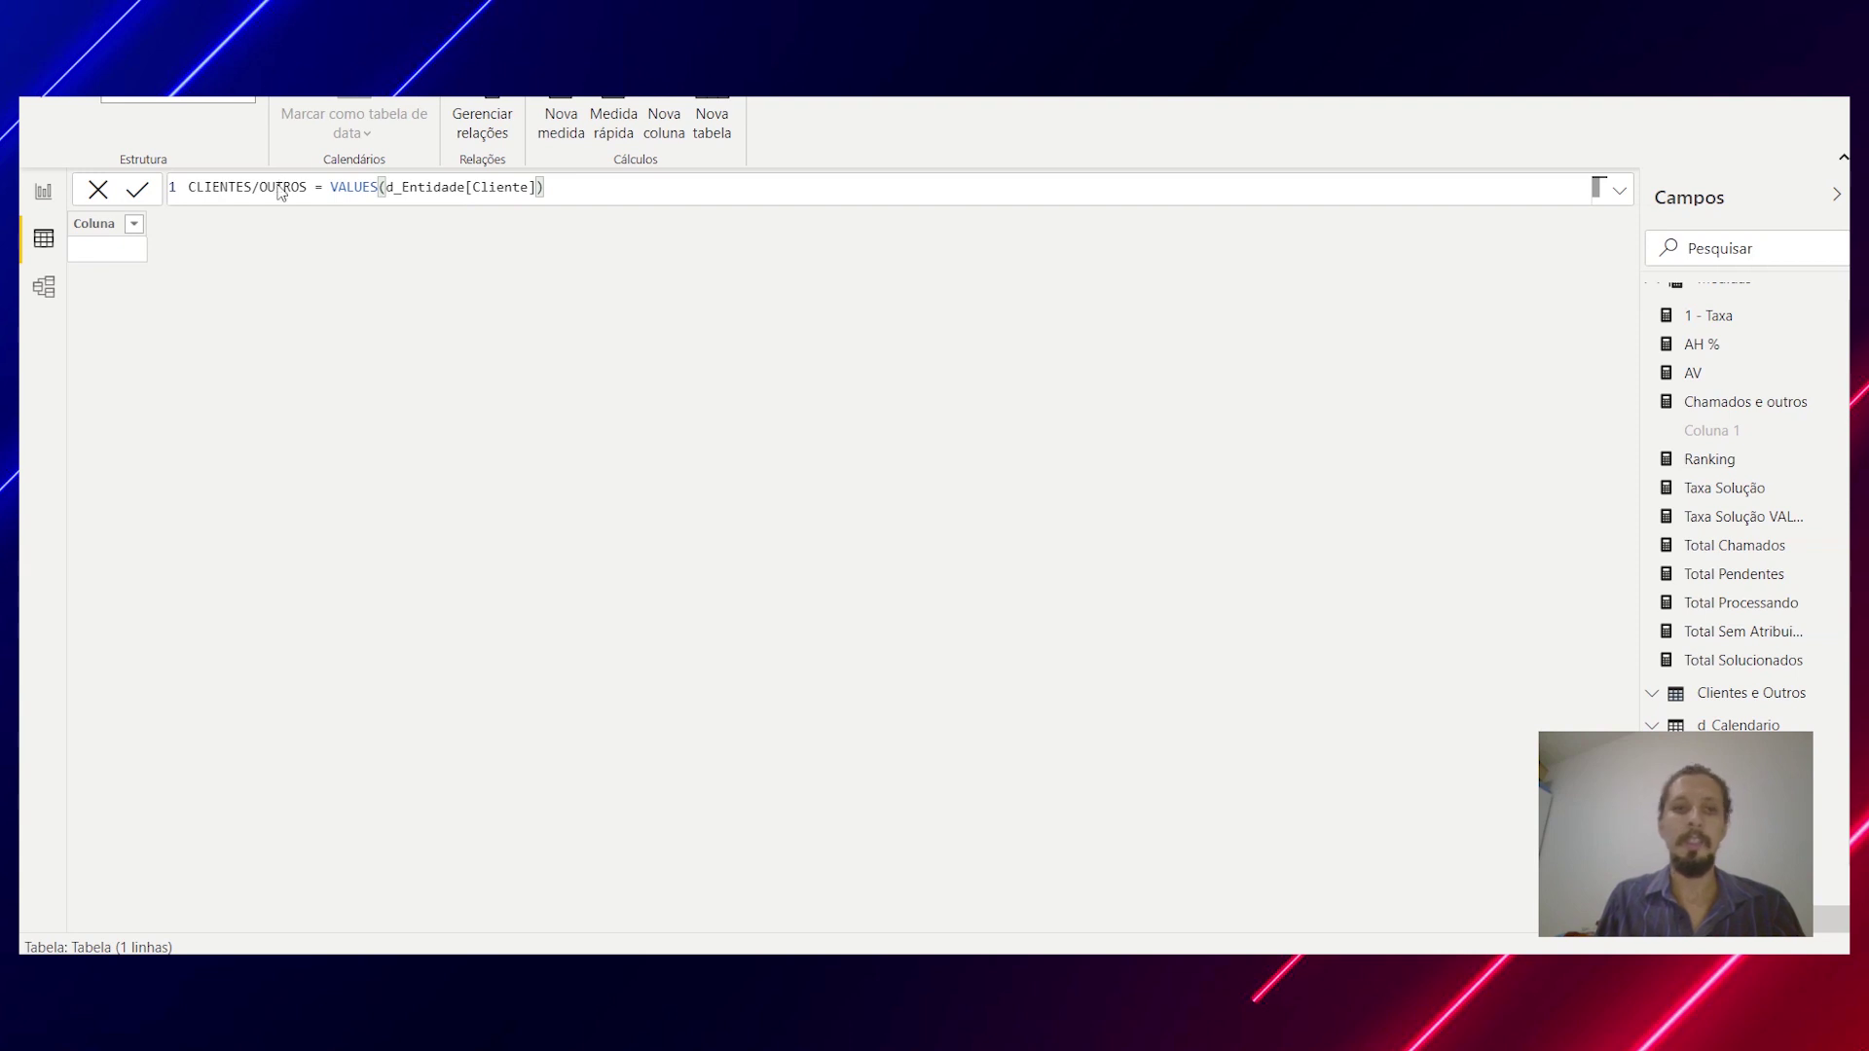
{"action": "key", "text": "Return"}
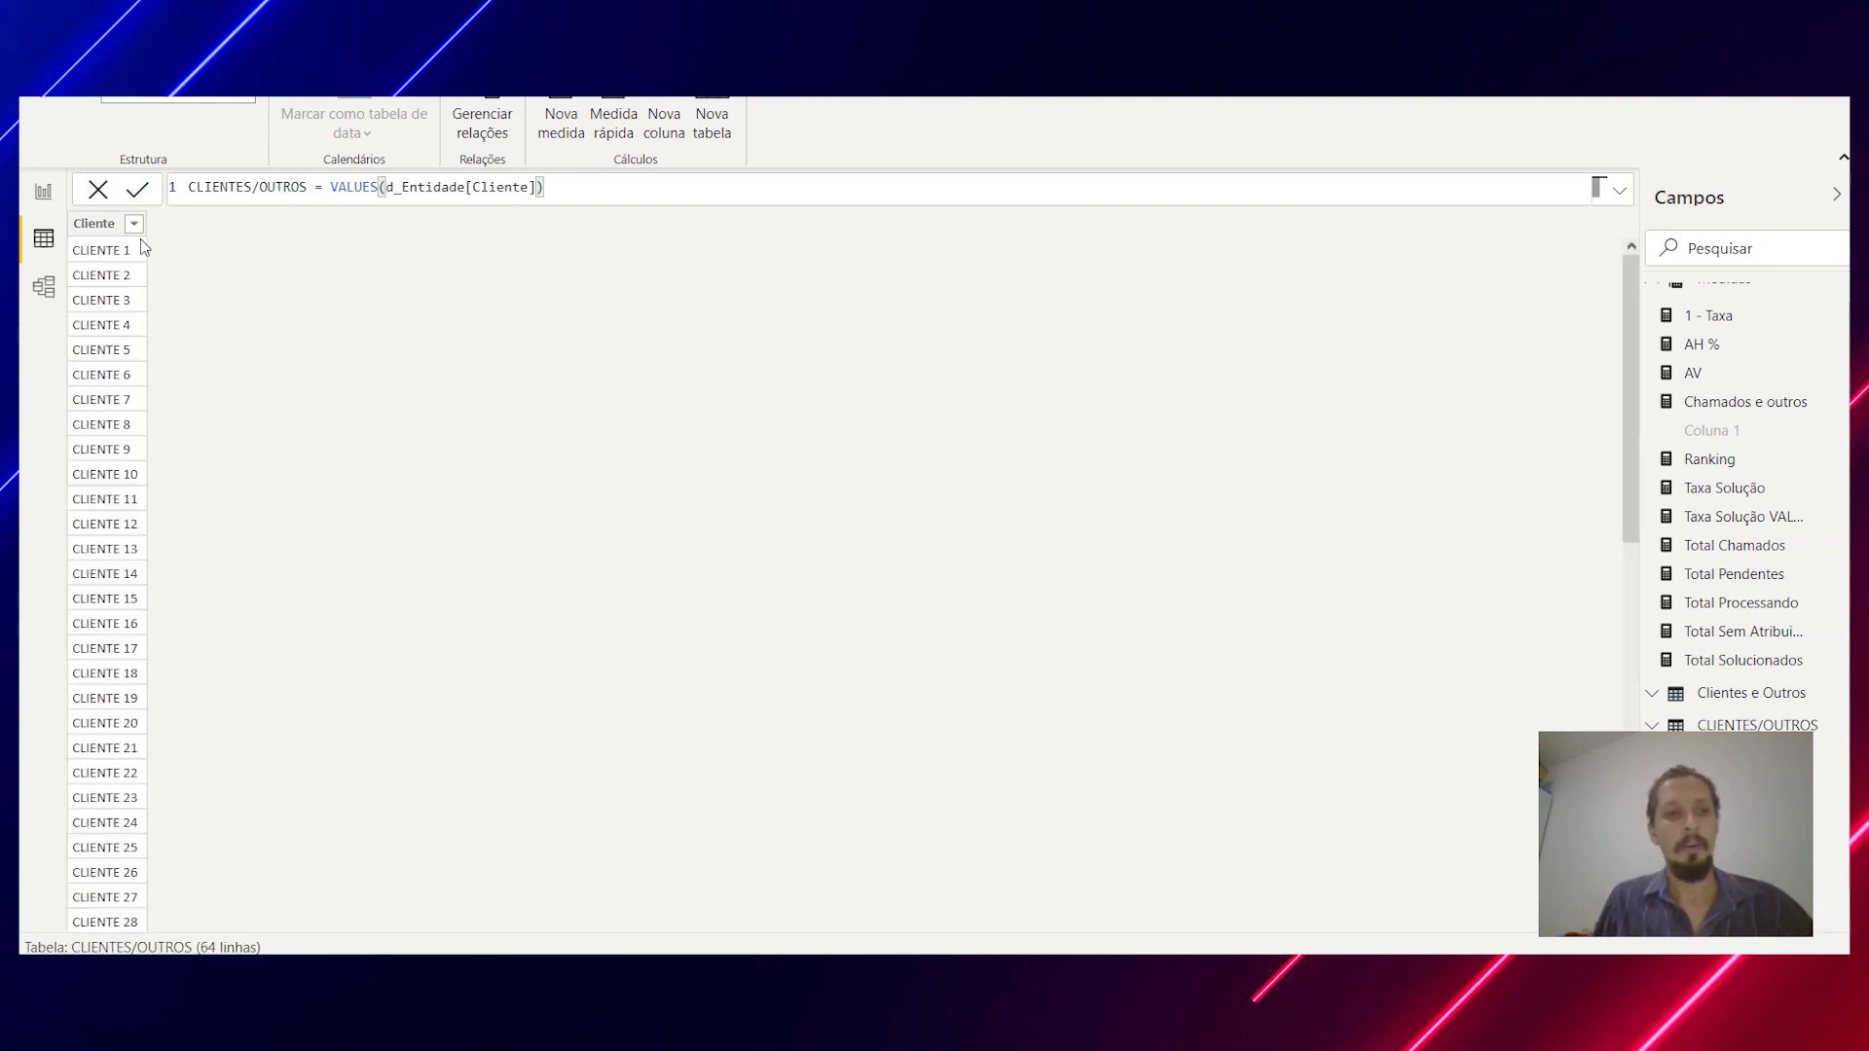
Step: Wrap the VALUES(d_Entidade[Cliente]) expression of the CLIENTES/OUTROS table in a UNION, with the expression as first argument on its own line
{"action": "scroll", "coordinate": [117, 438], "scroll_direction": "down", "scroll_amount": 12}
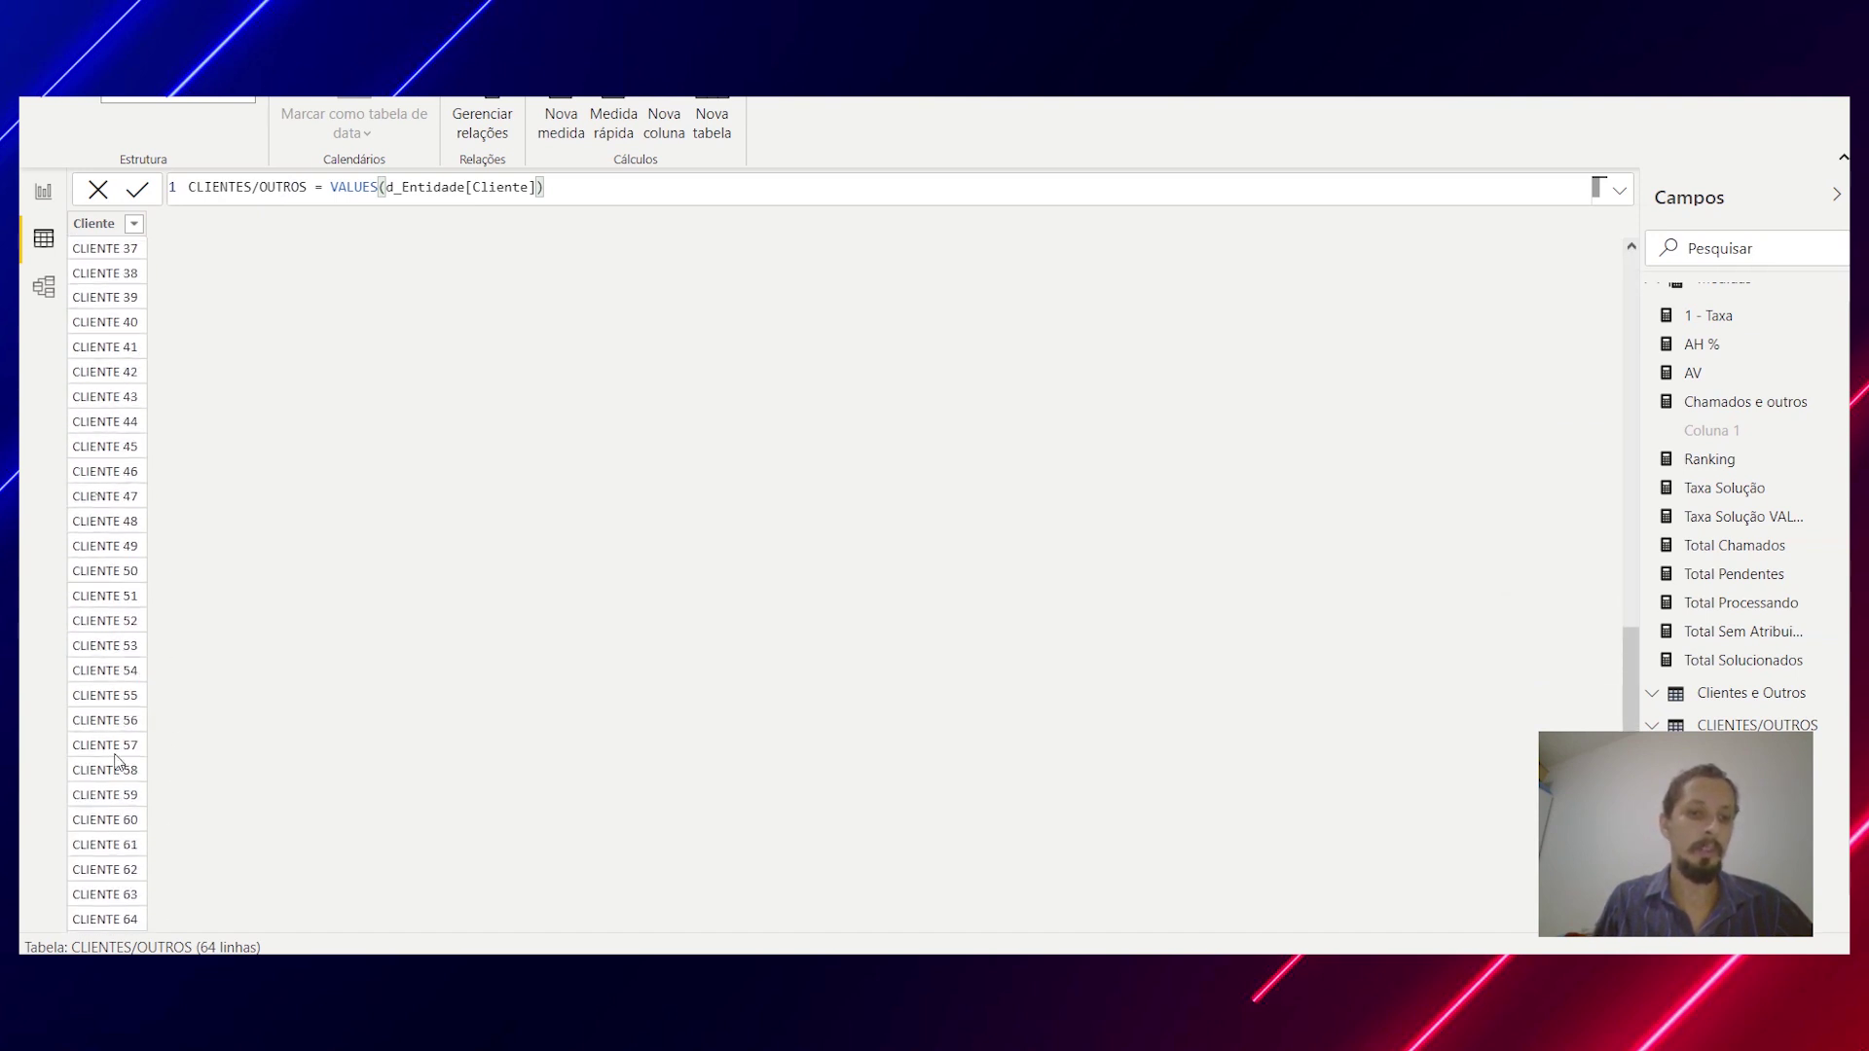
{"action": "scroll", "coordinate": [73, 546], "scroll_direction": "up", "scroll_amount": 12}
{"action": "scroll", "coordinate": [117, 433], "scroll_direction": "down", "scroll_amount": 12}
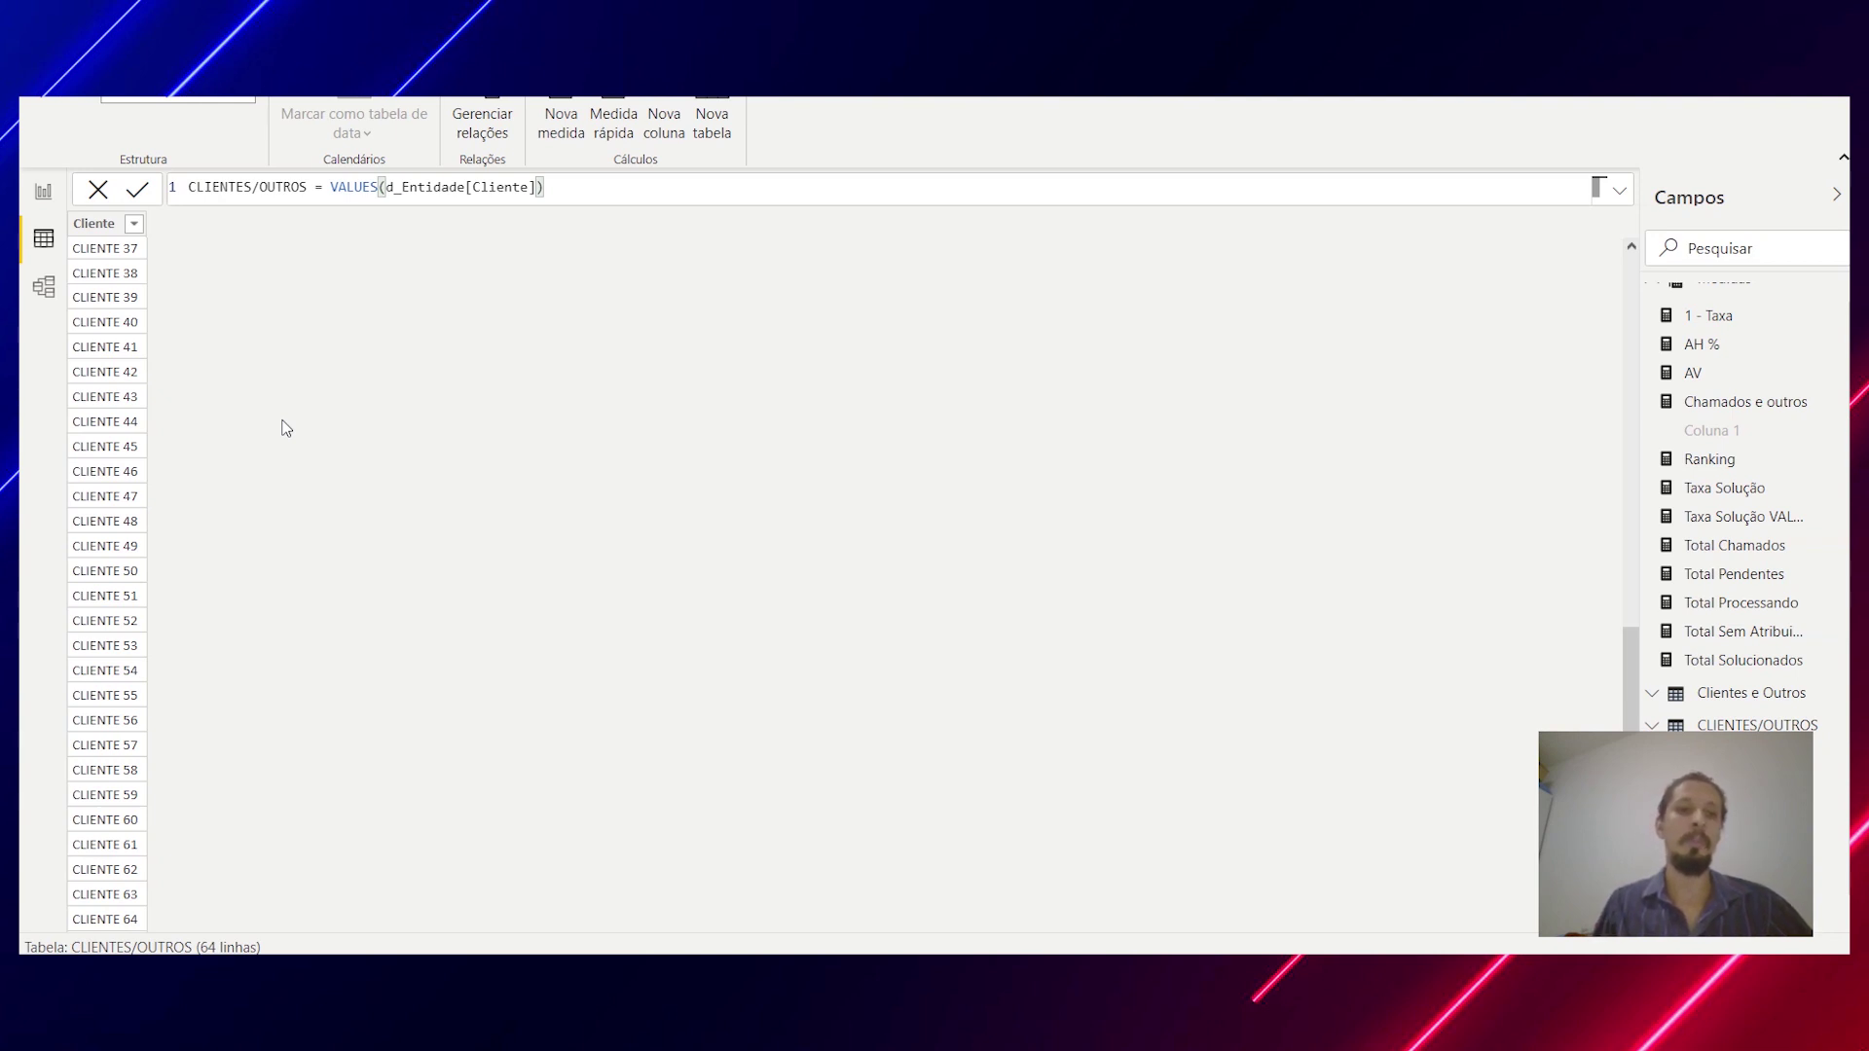
{"action": "left_click", "coordinate": [332, 192]}
{"action": "type", "text": "UNION("}
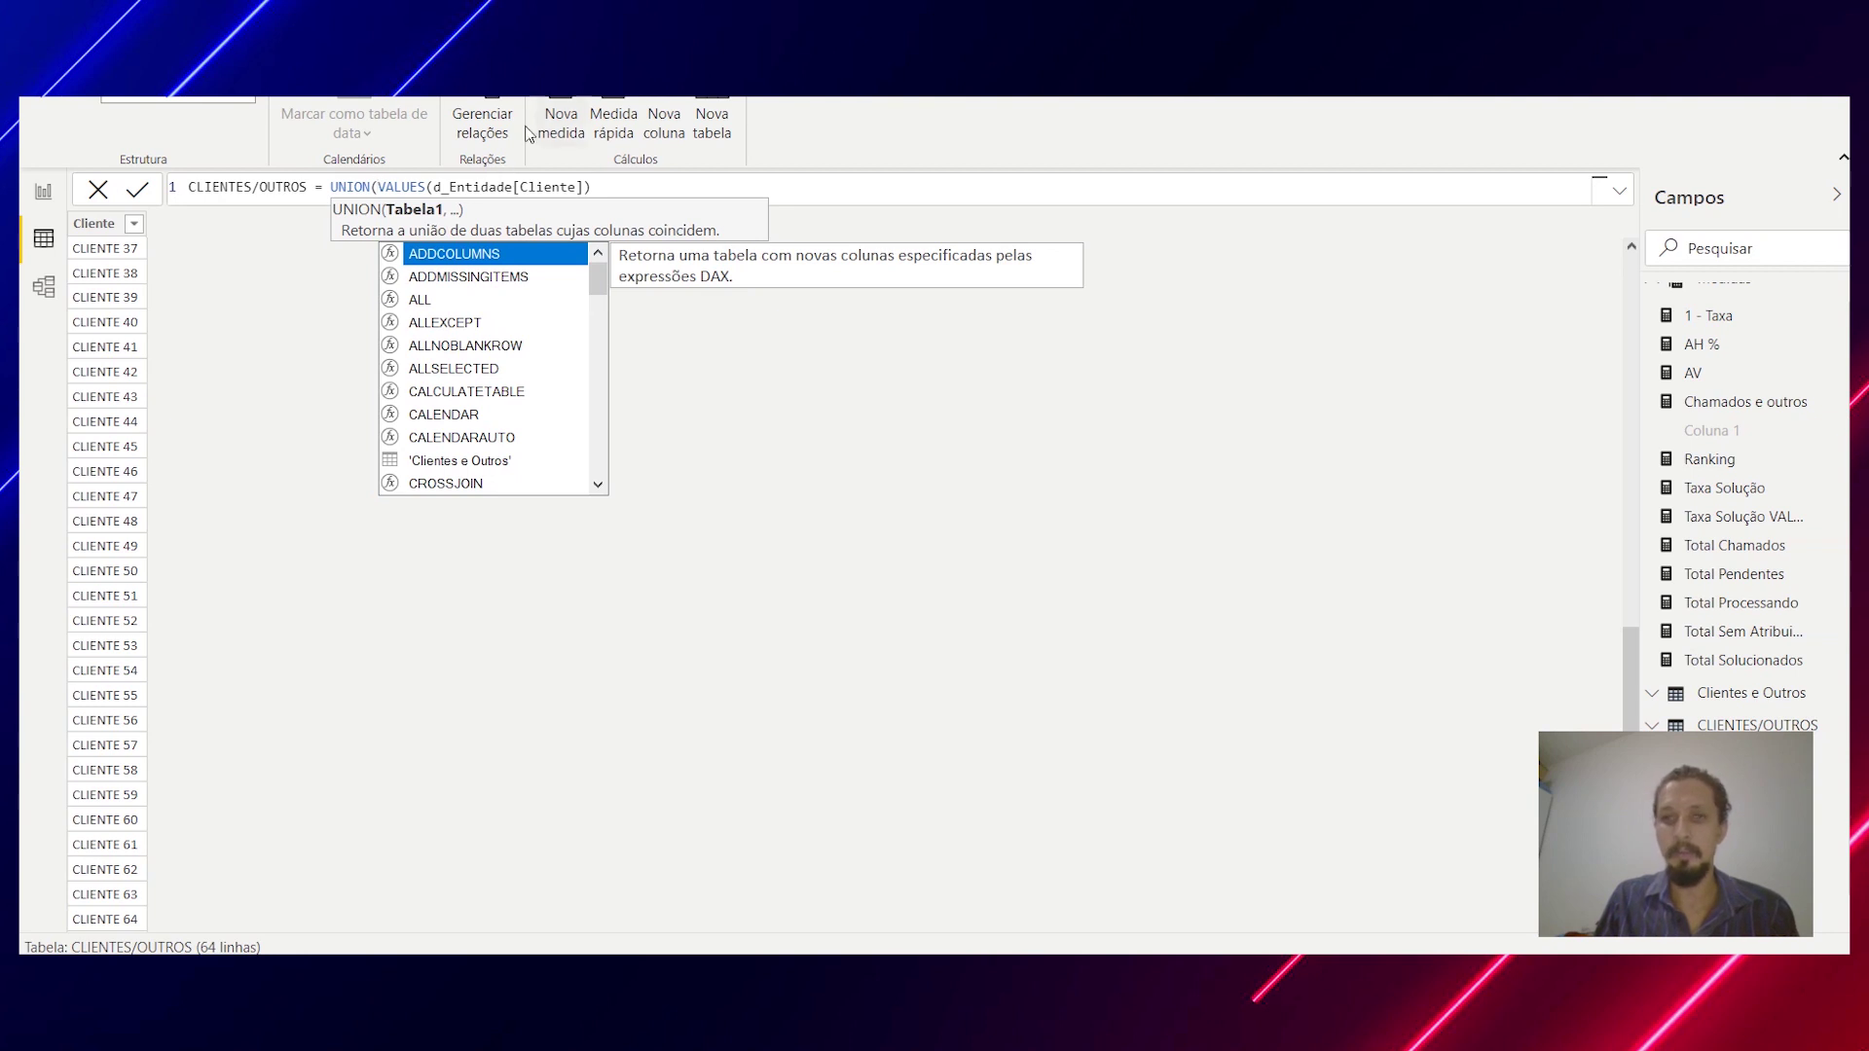
{"action": "key", "text": "shift+Return"}
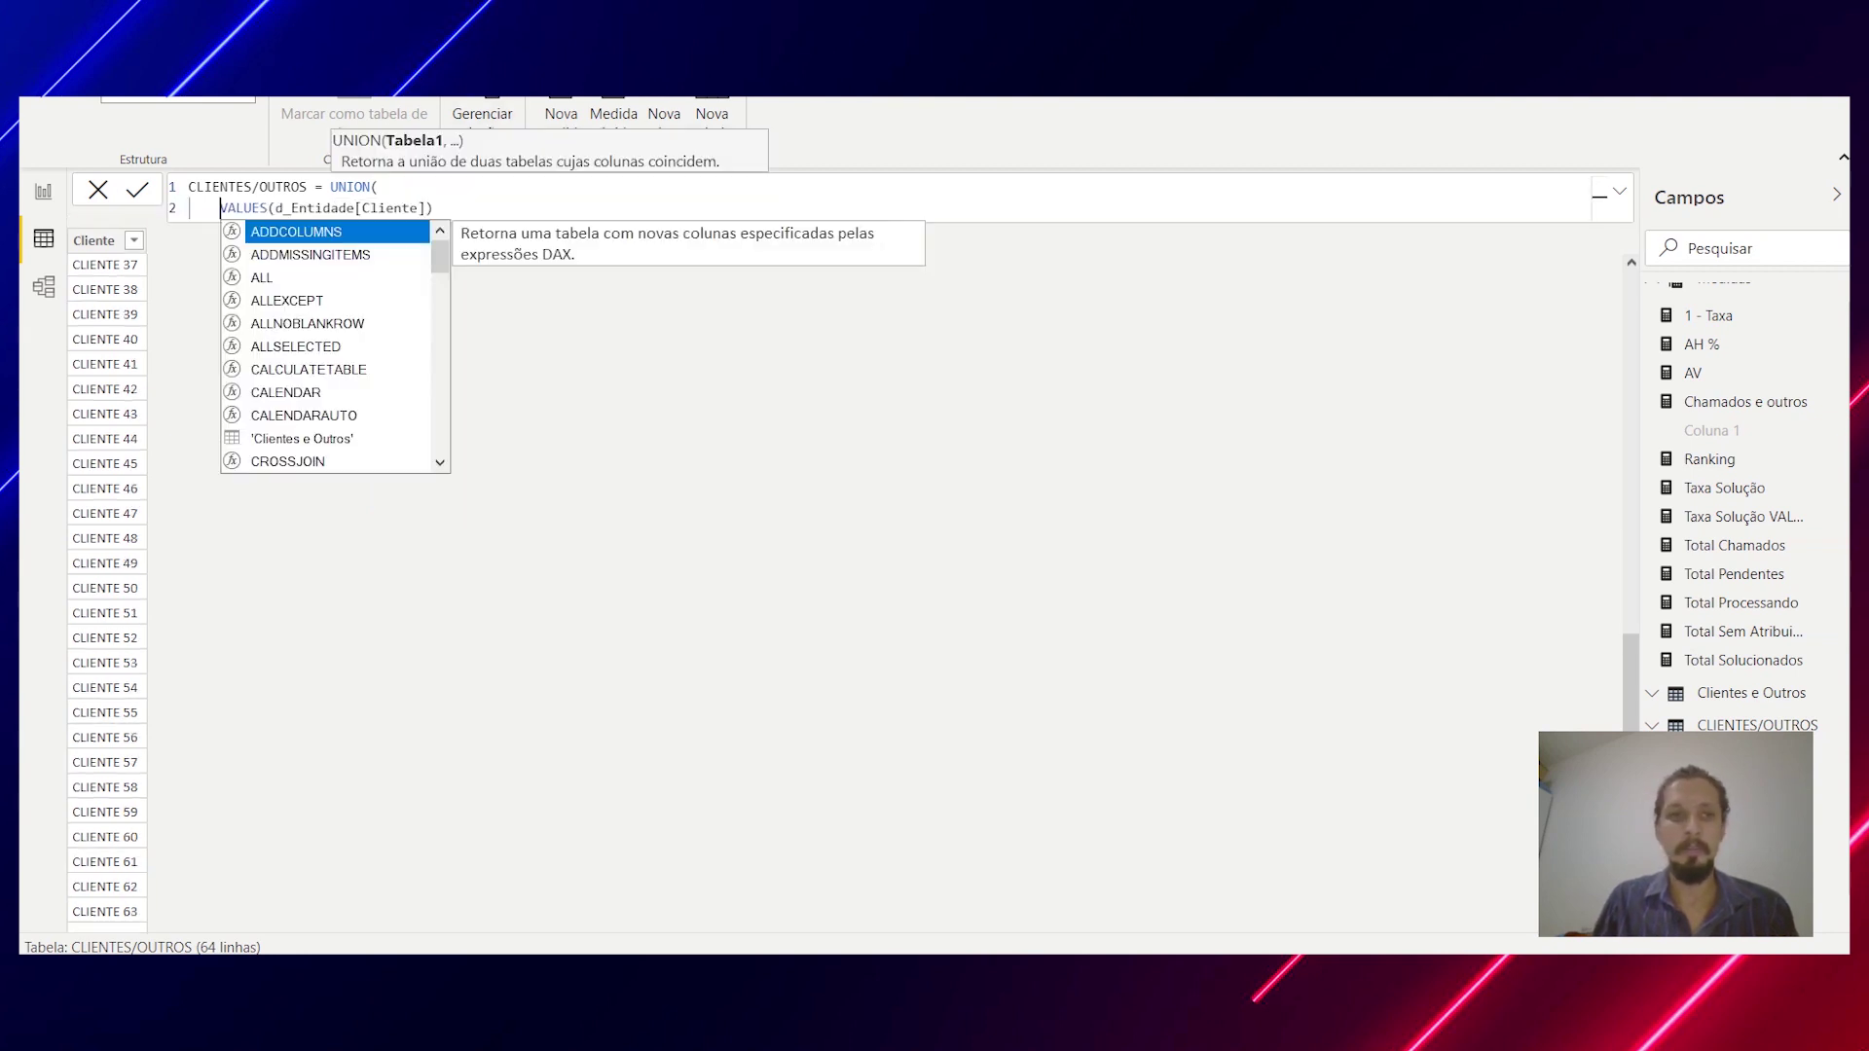
{"action": "key", "text": "End"}
{"action": "key", "text": "Escape"}
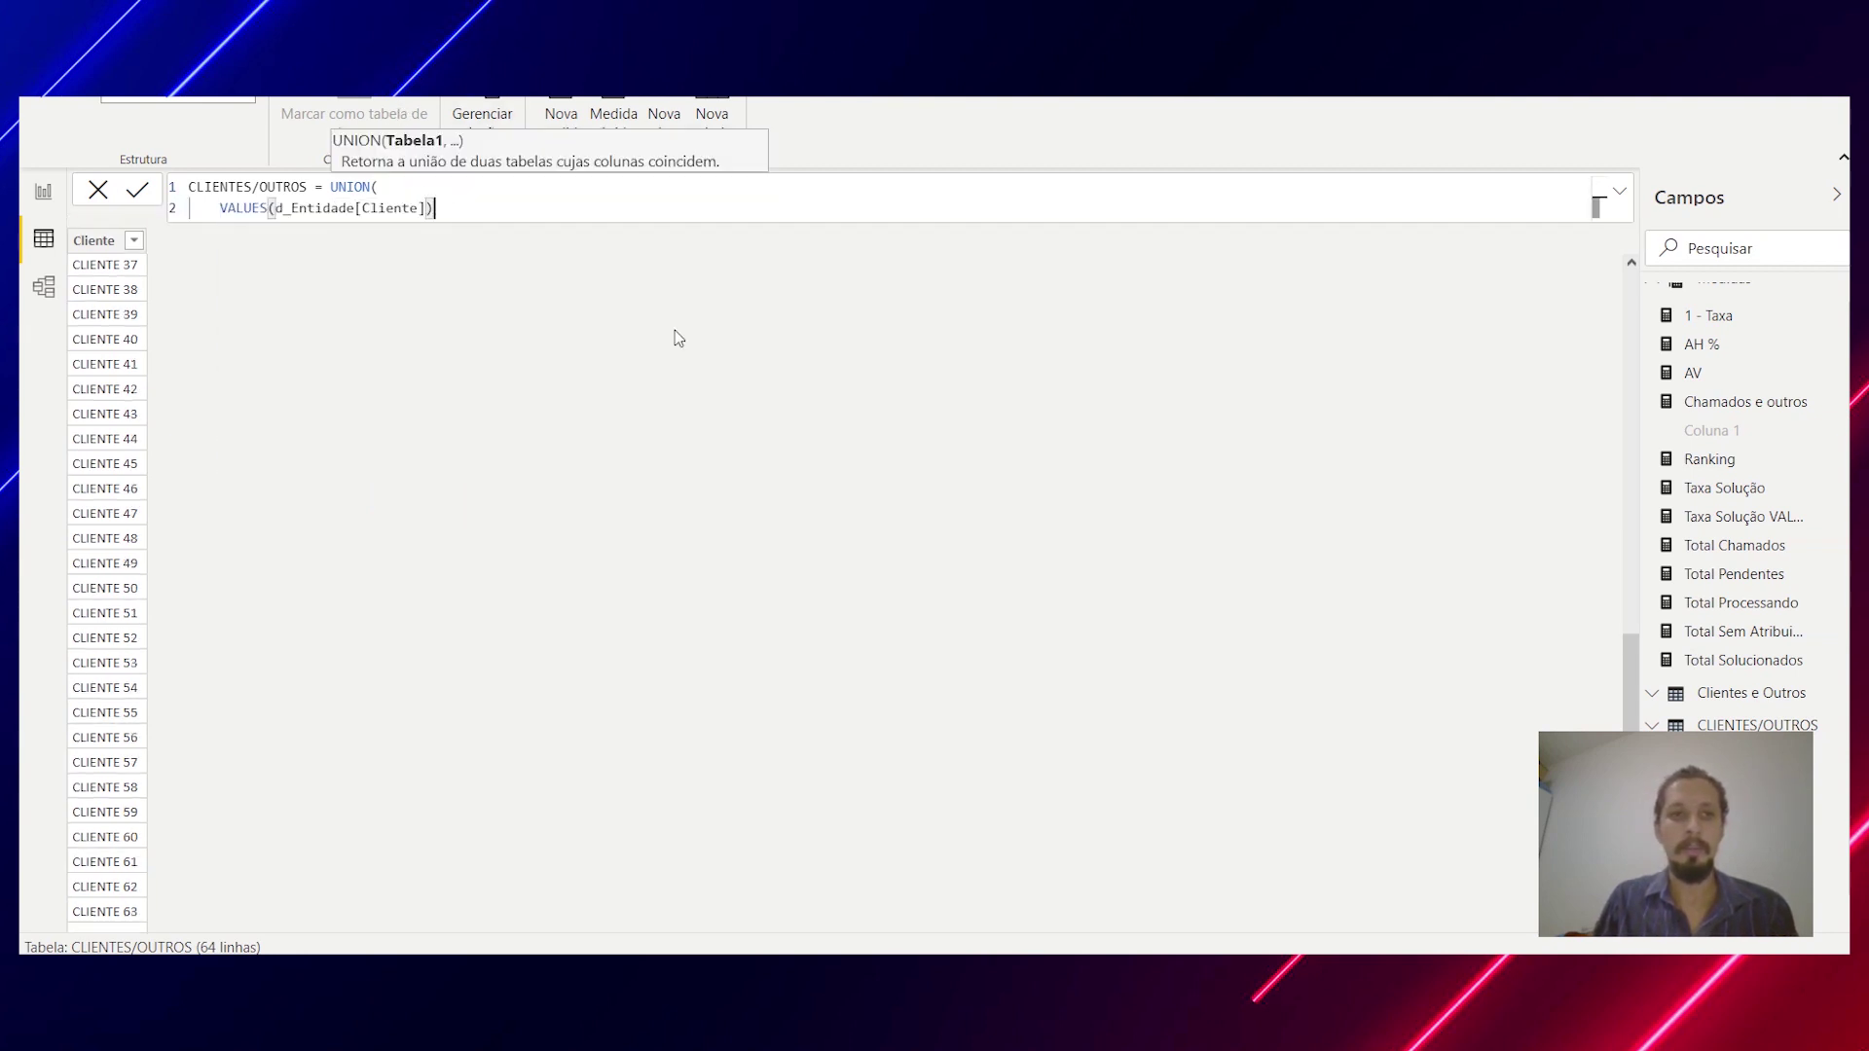
{"action": "type", "text": ","}
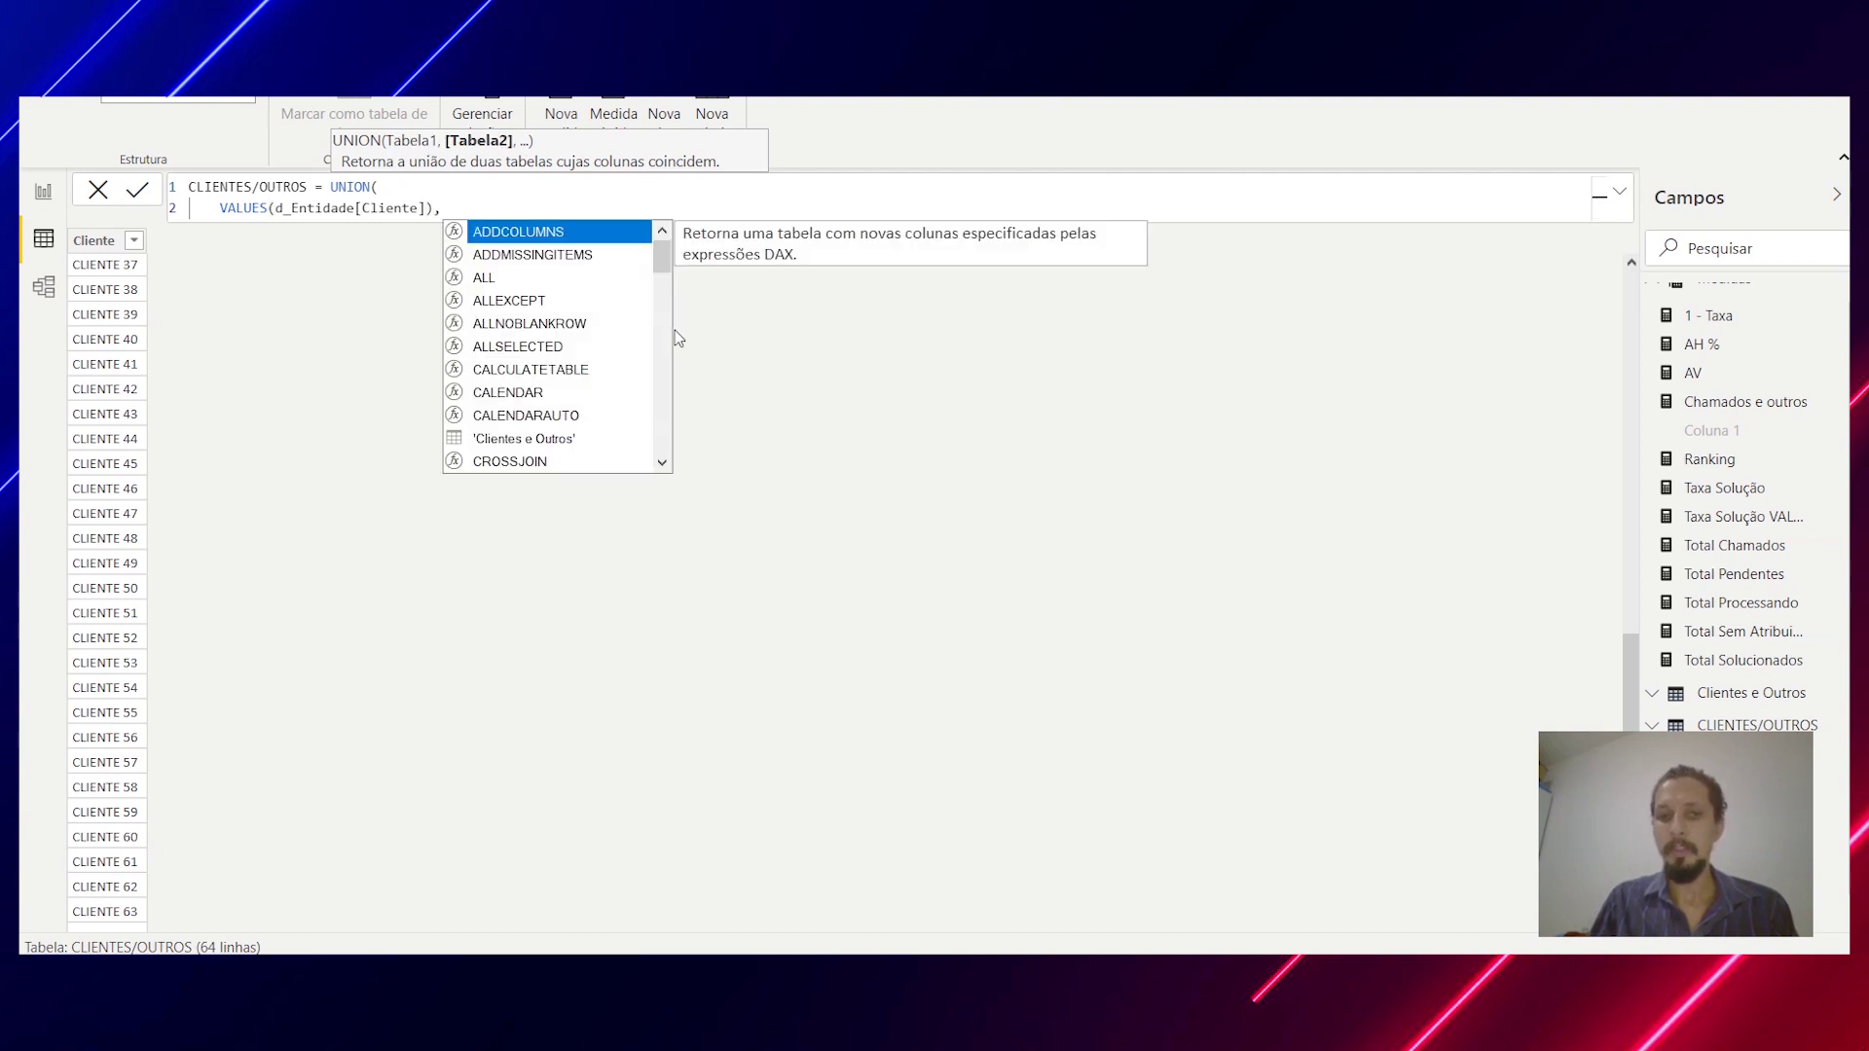
{"action": "key", "text": "Escape"}
{"action": "key", "text": "shift+Return"}
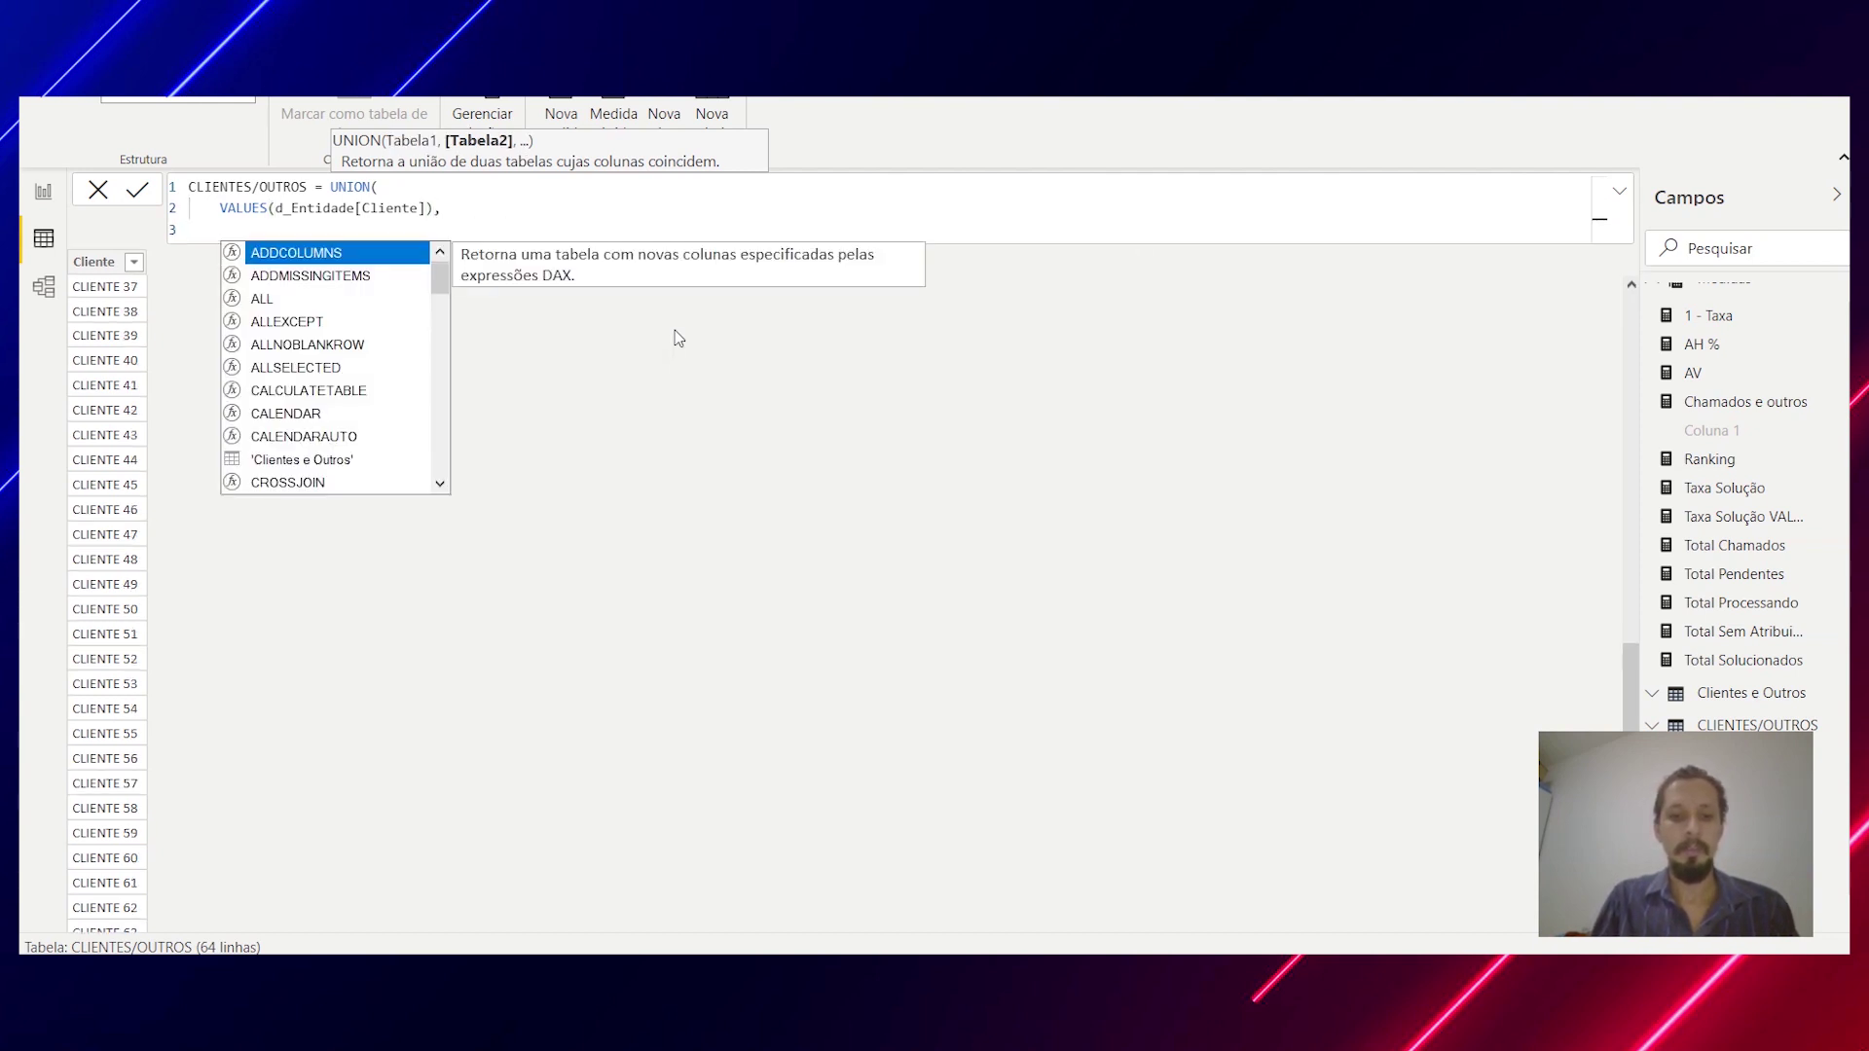
Step: Add ROW("Cliente", "OUTROS") as the second table of the UNION
{"action": "type", "text": "ROW"}
{"action": "key", "text": "BackSpace"}
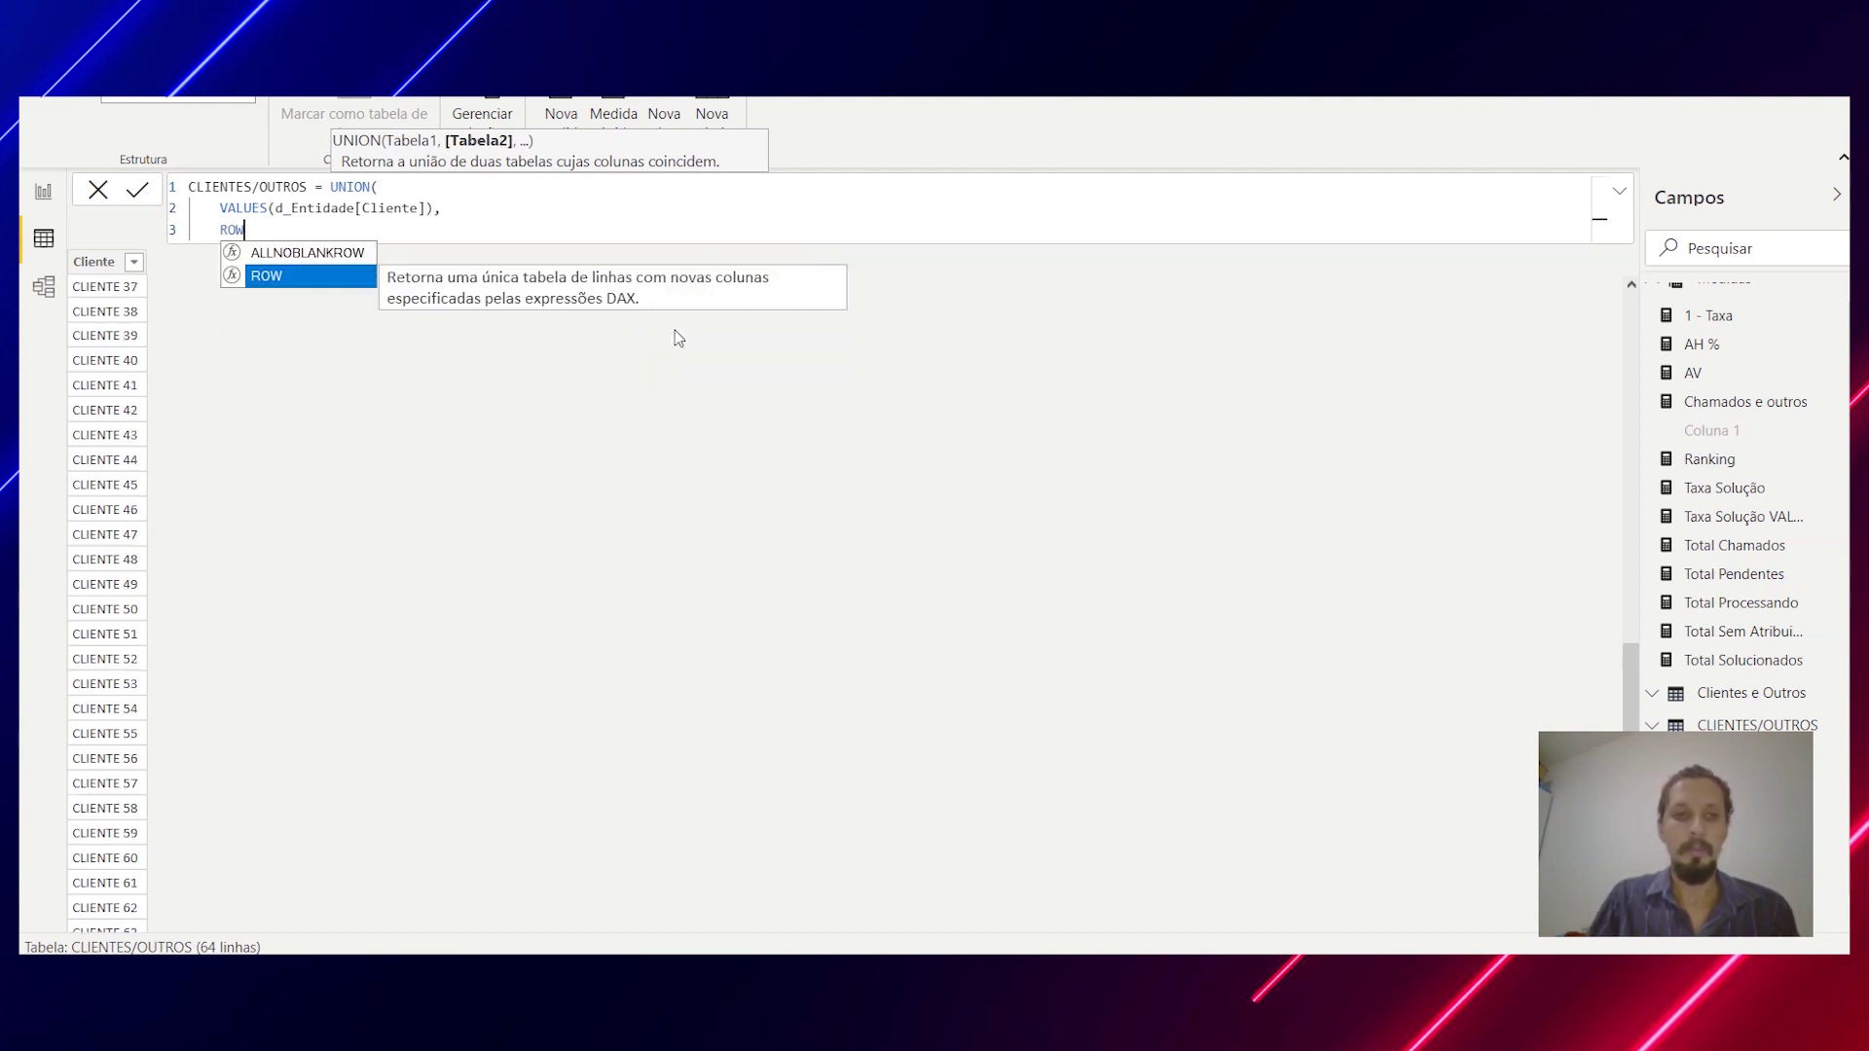
{"action": "type", "text": "("}
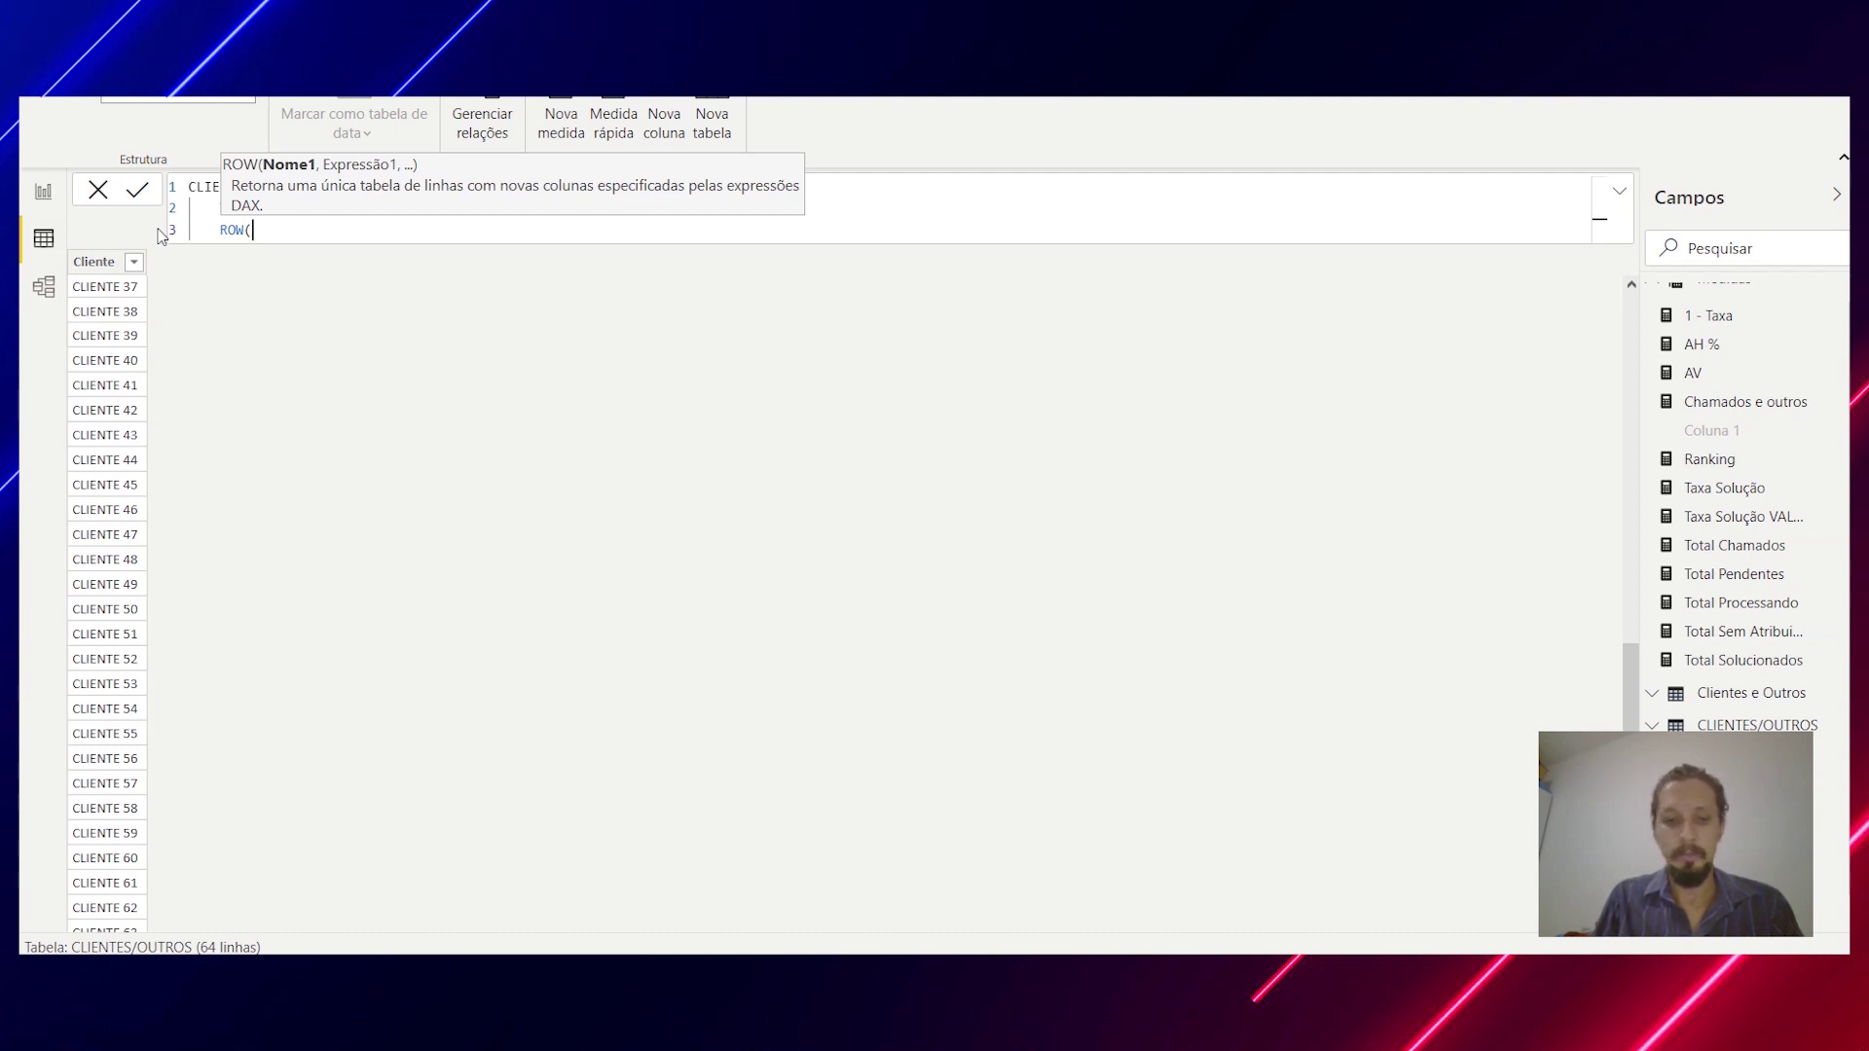
{"action": "type", "text": "\"Cliente"}
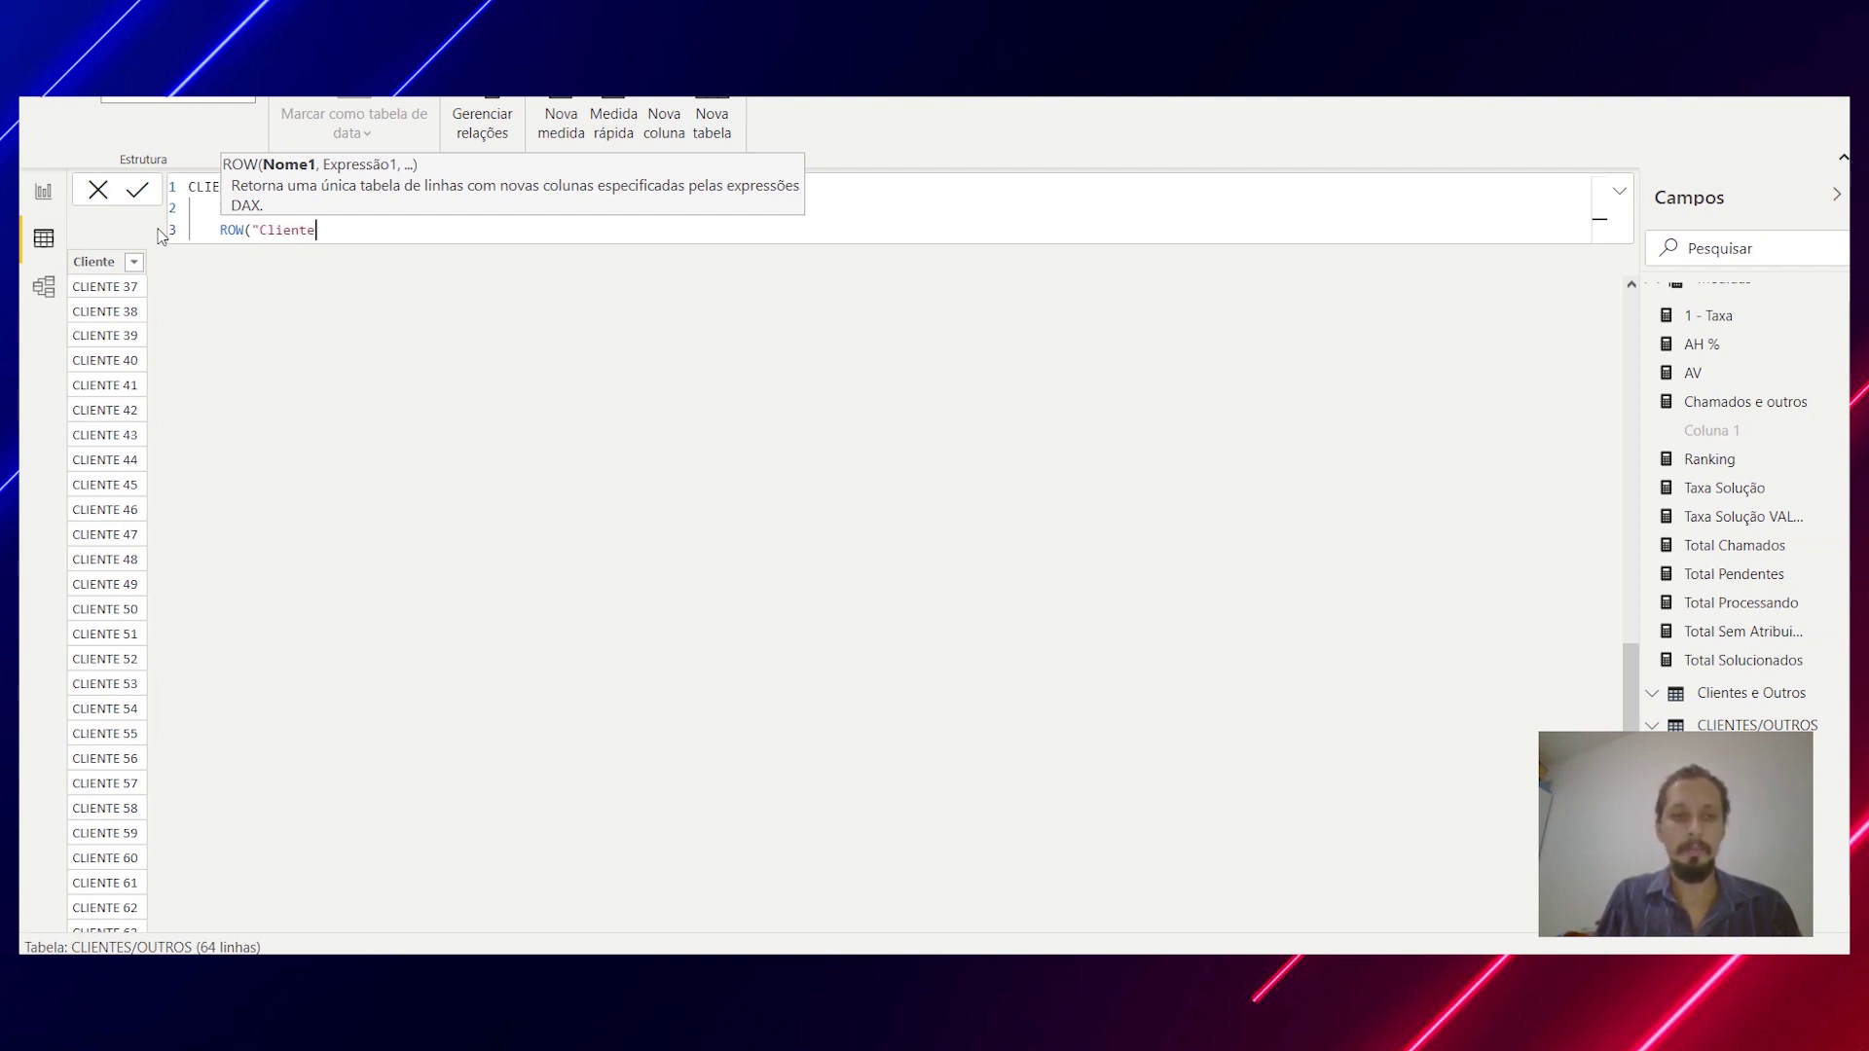
{"action": "type", "text": "\","}
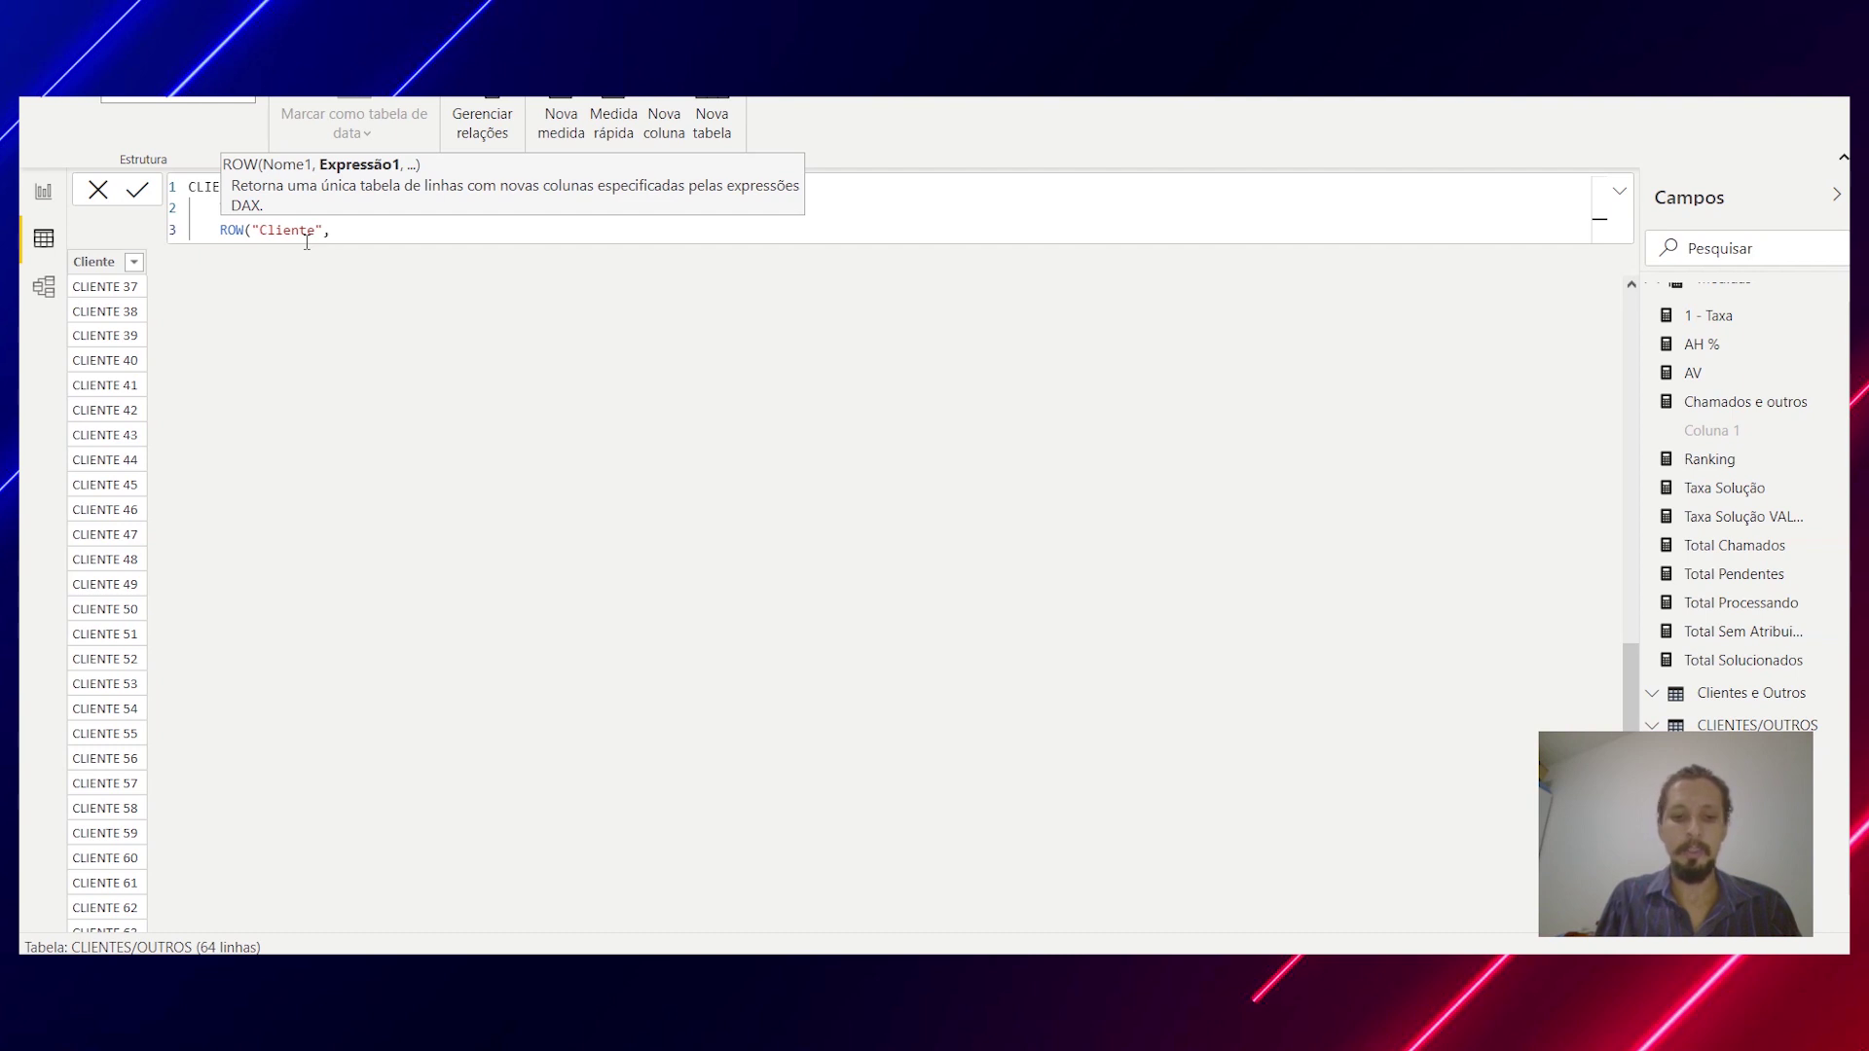
{"action": "type", "text": "OUTROS"}
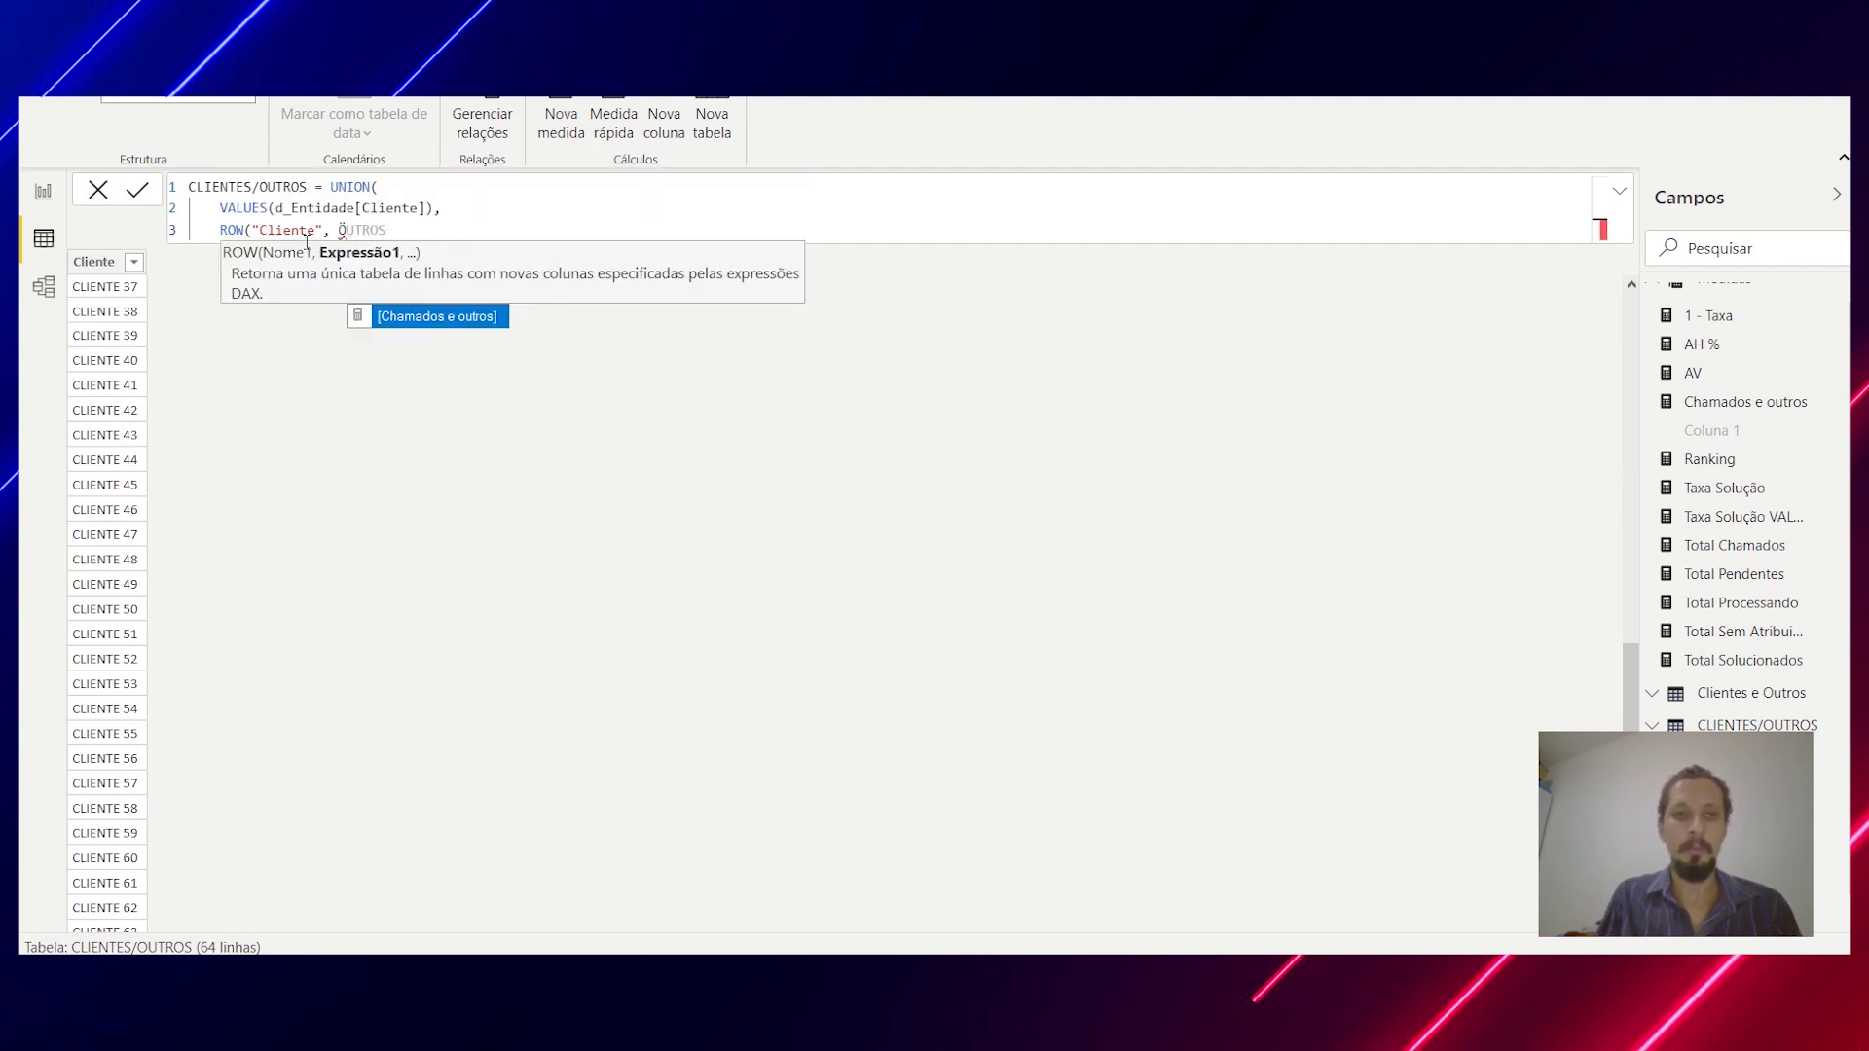
{"action": "type", "text": "\")"}
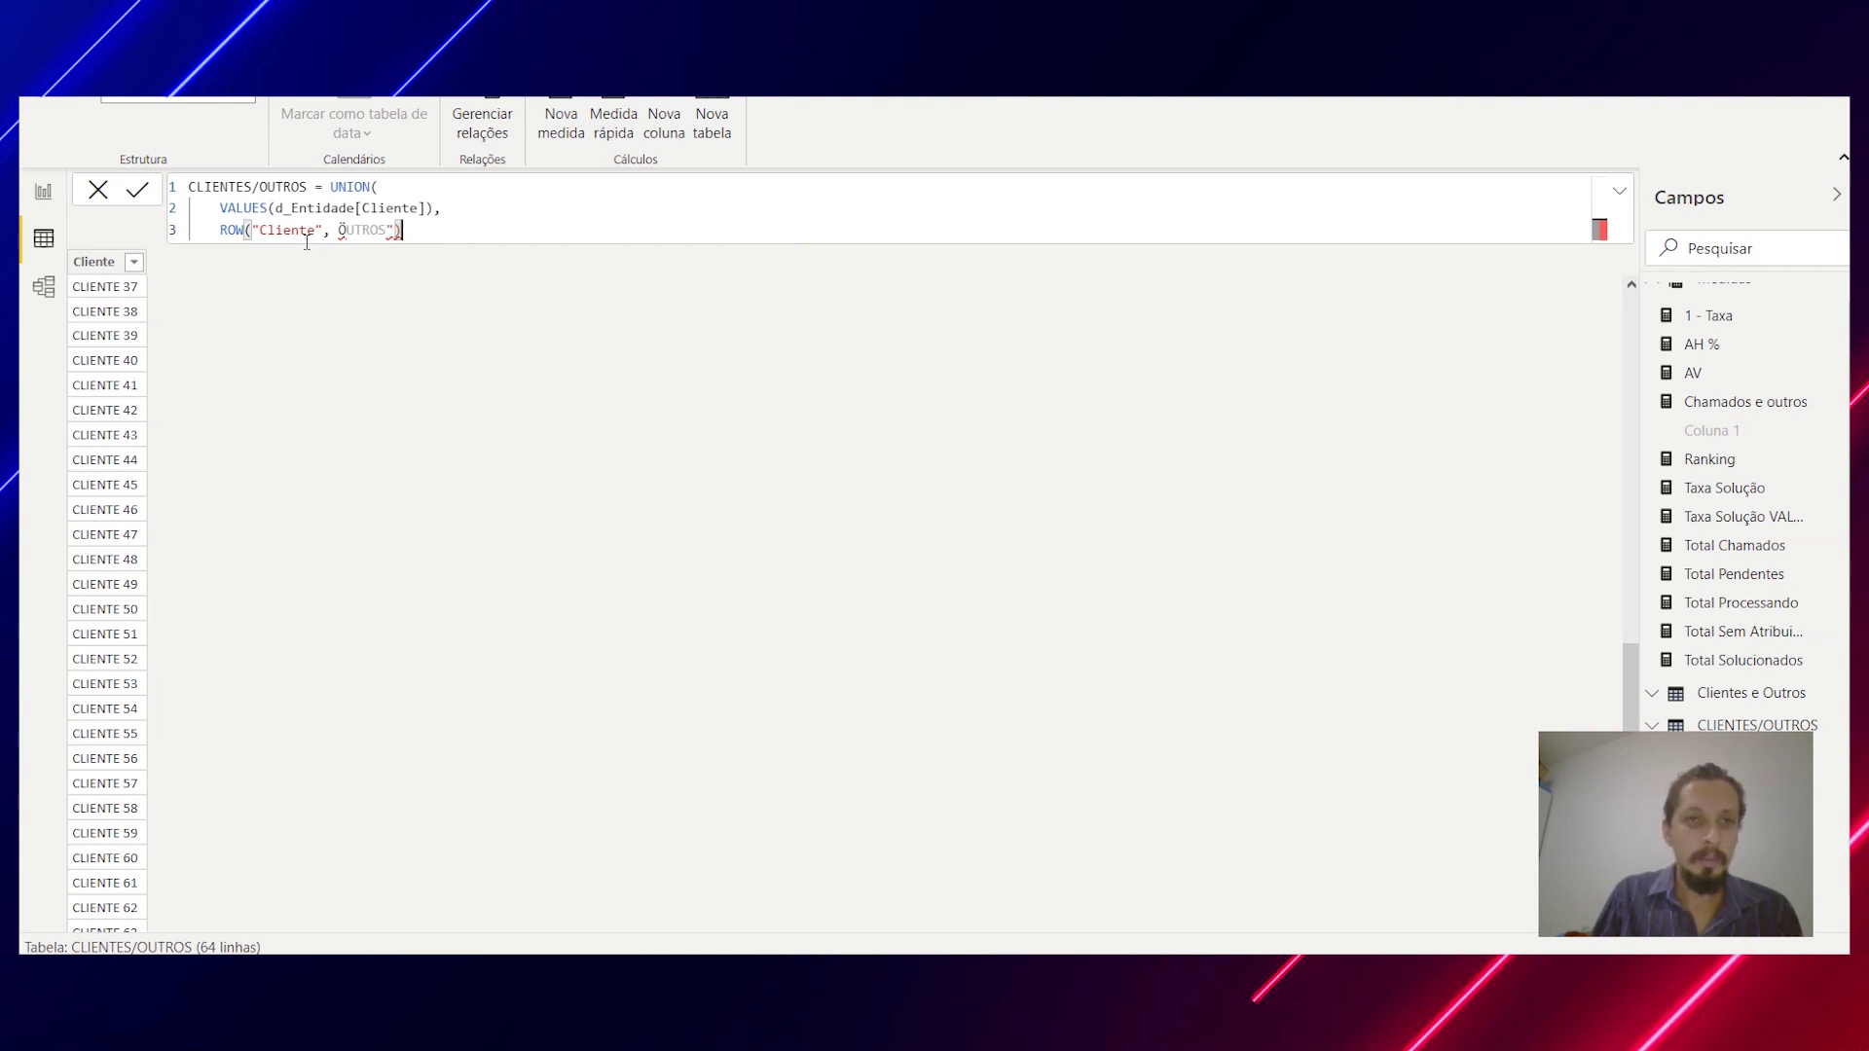
{"action": "left_click_drag", "start_coordinate": [341, 230], "coordinate": [383, 248]}
{"action": "type", "text": "\""}
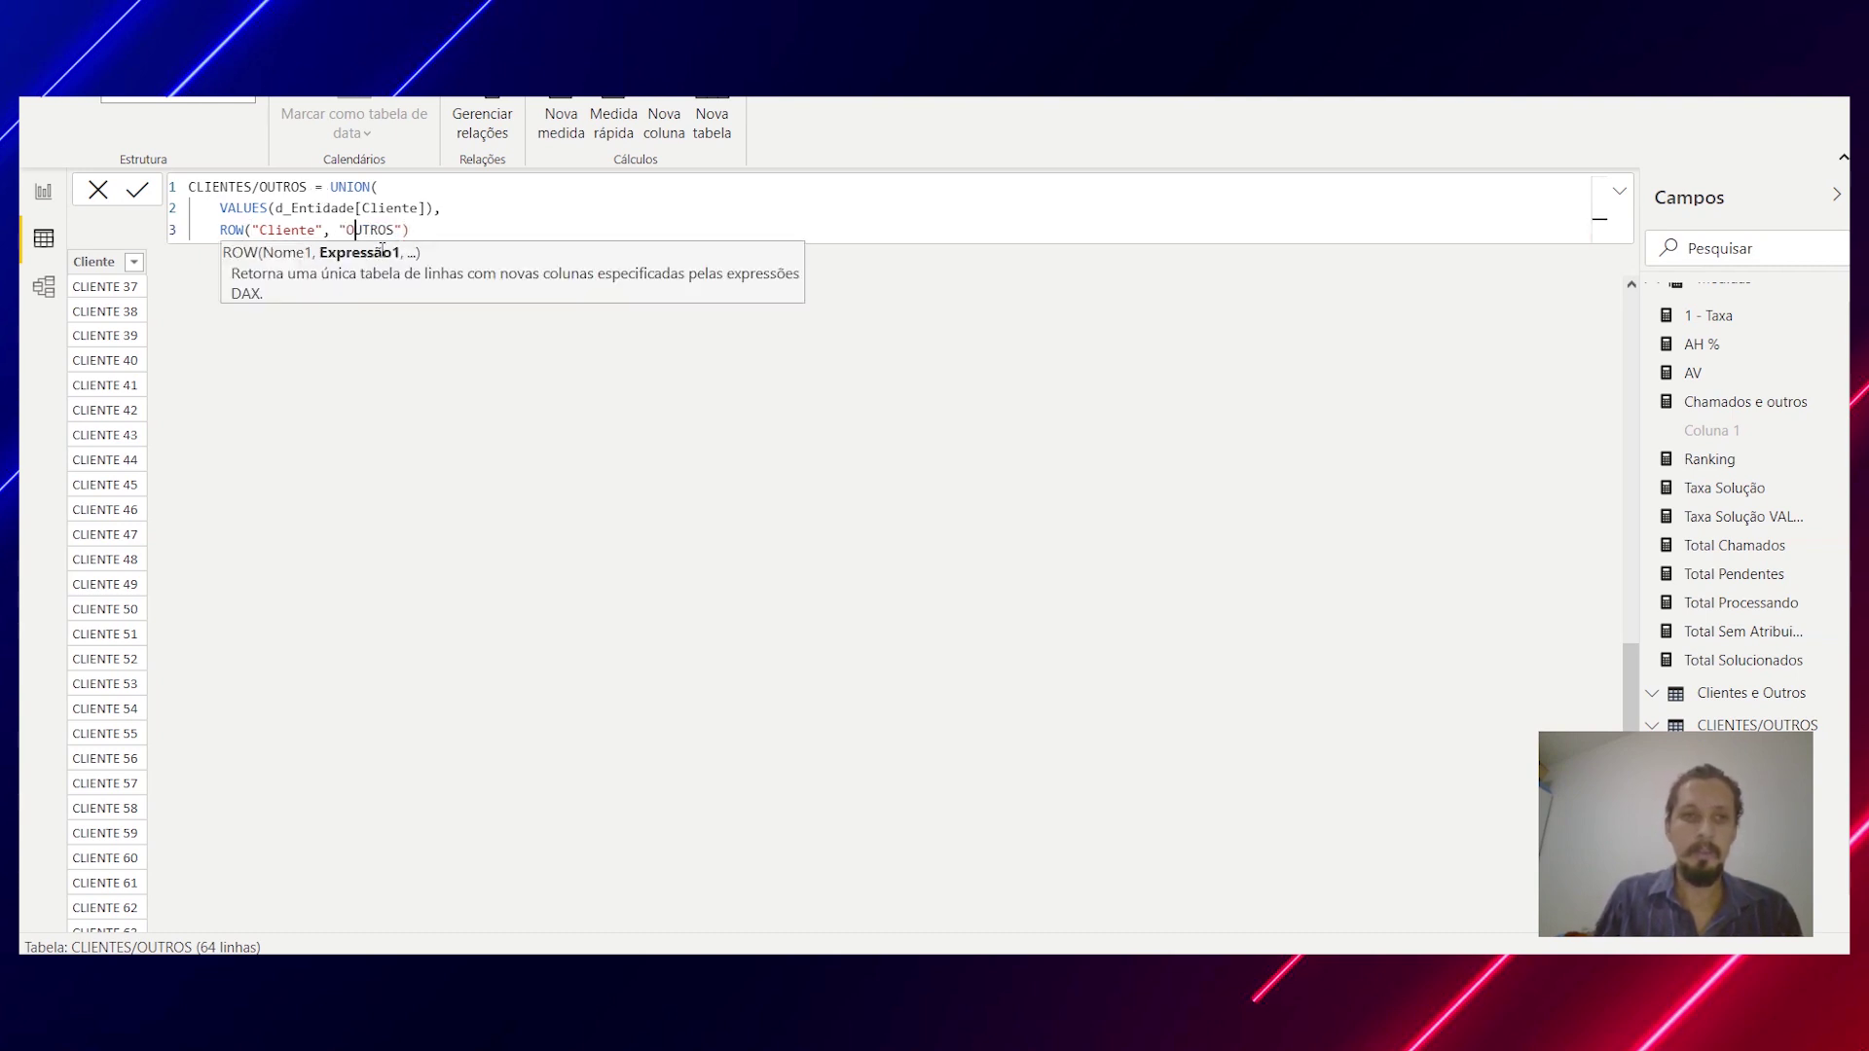
Step: Close the UNION on a new line, commit the table formula and check the resulting client rows down to the end
{"action": "key", "text": "End"}
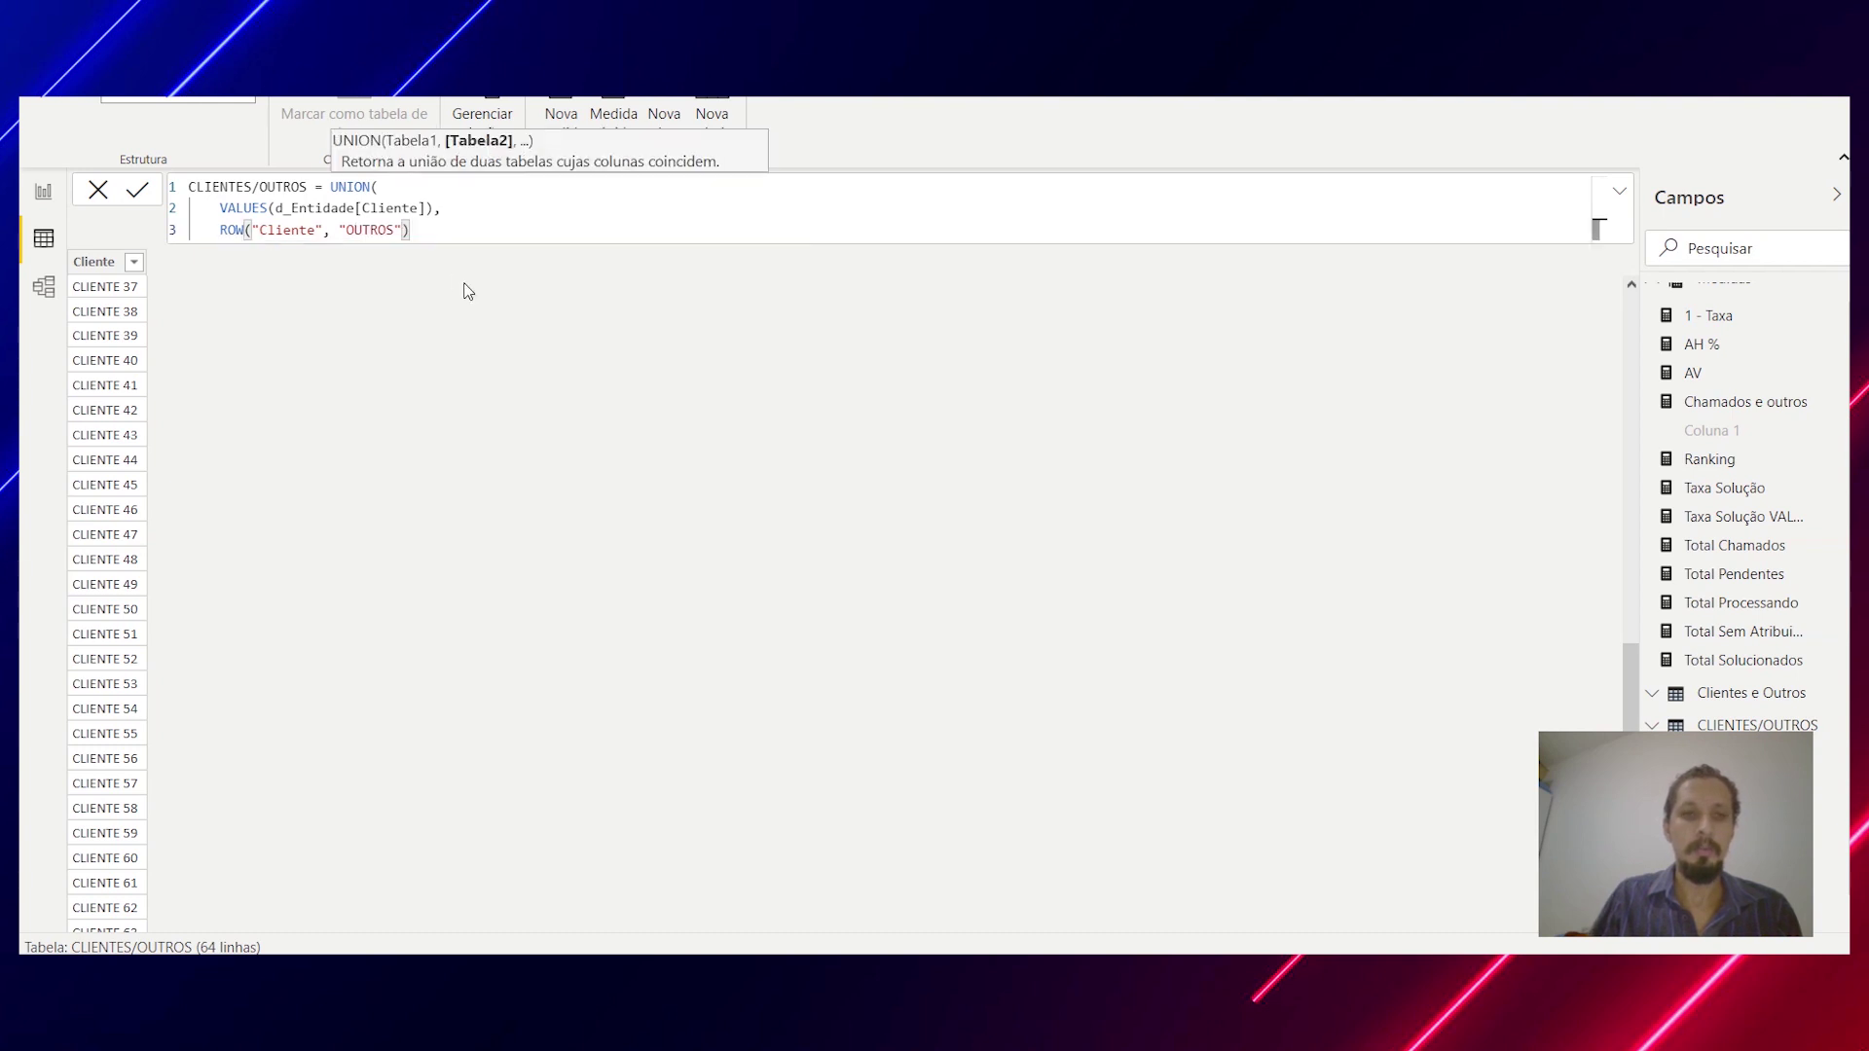
{"action": "key", "text": "shift+Return"}
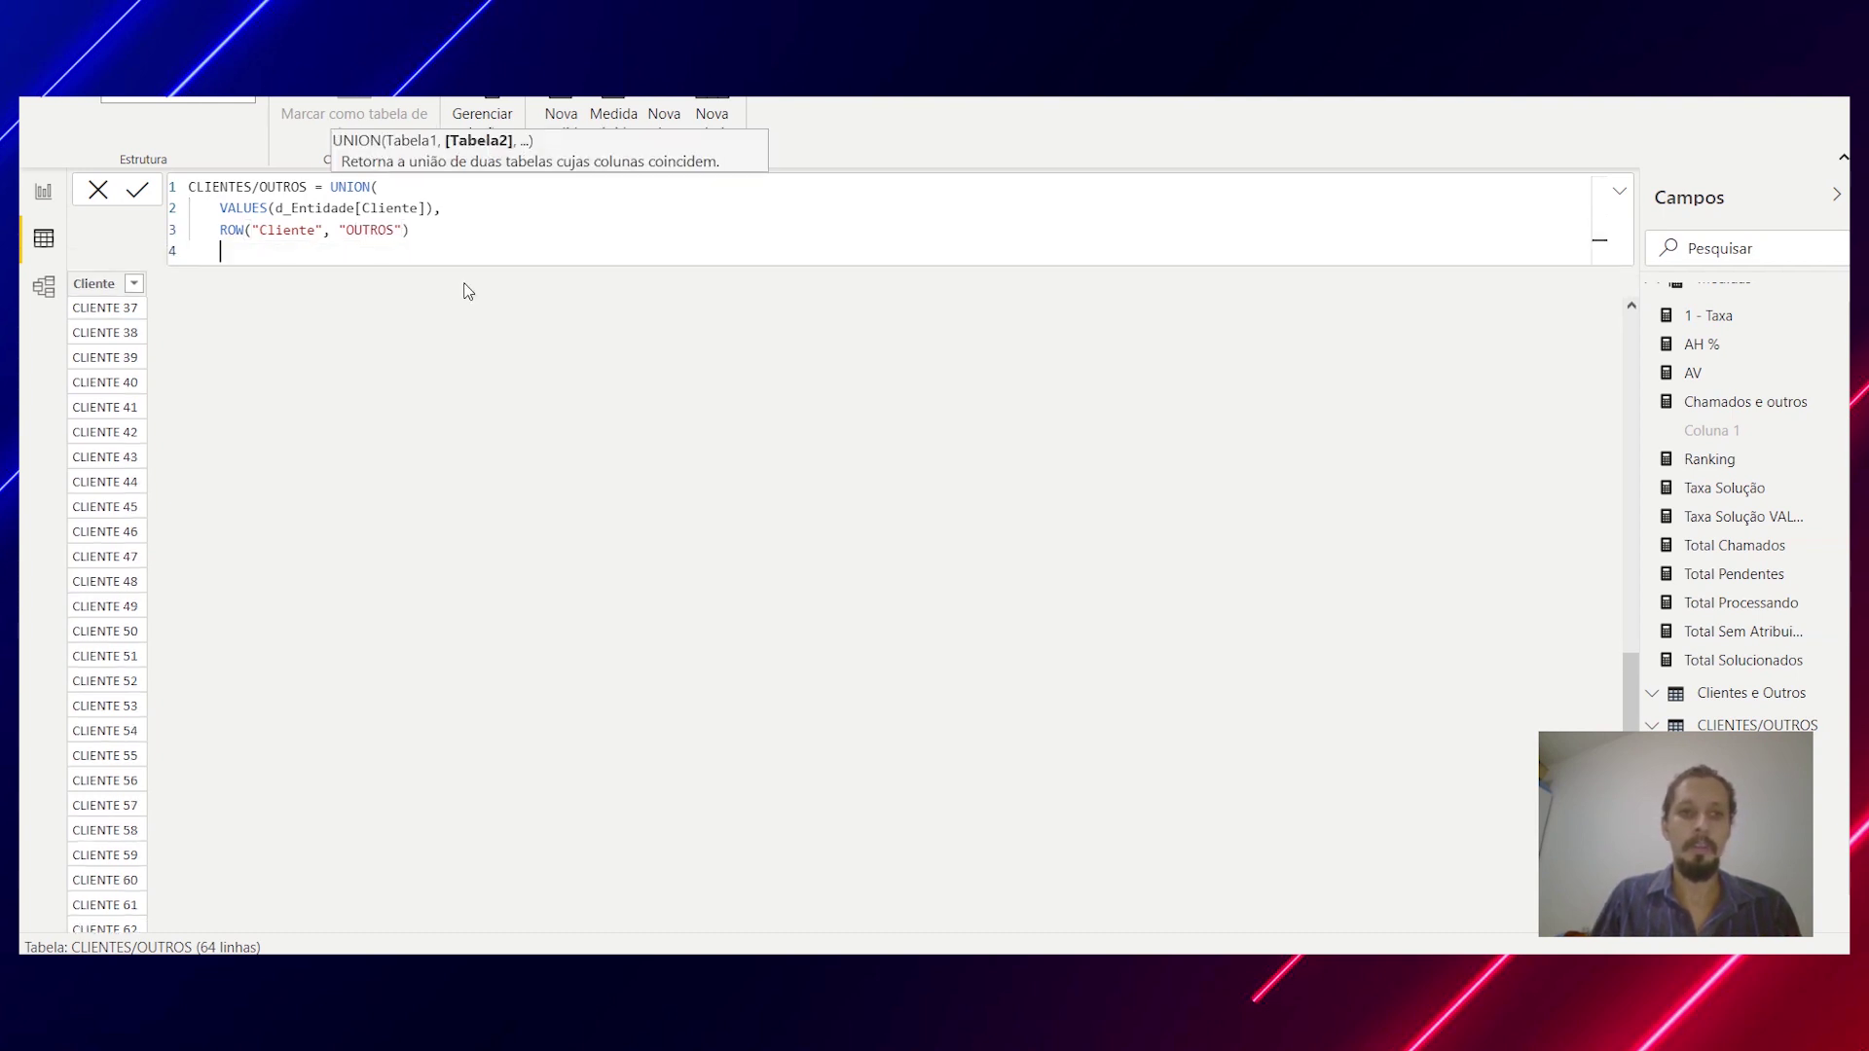
{"action": "type", "text": ")"}
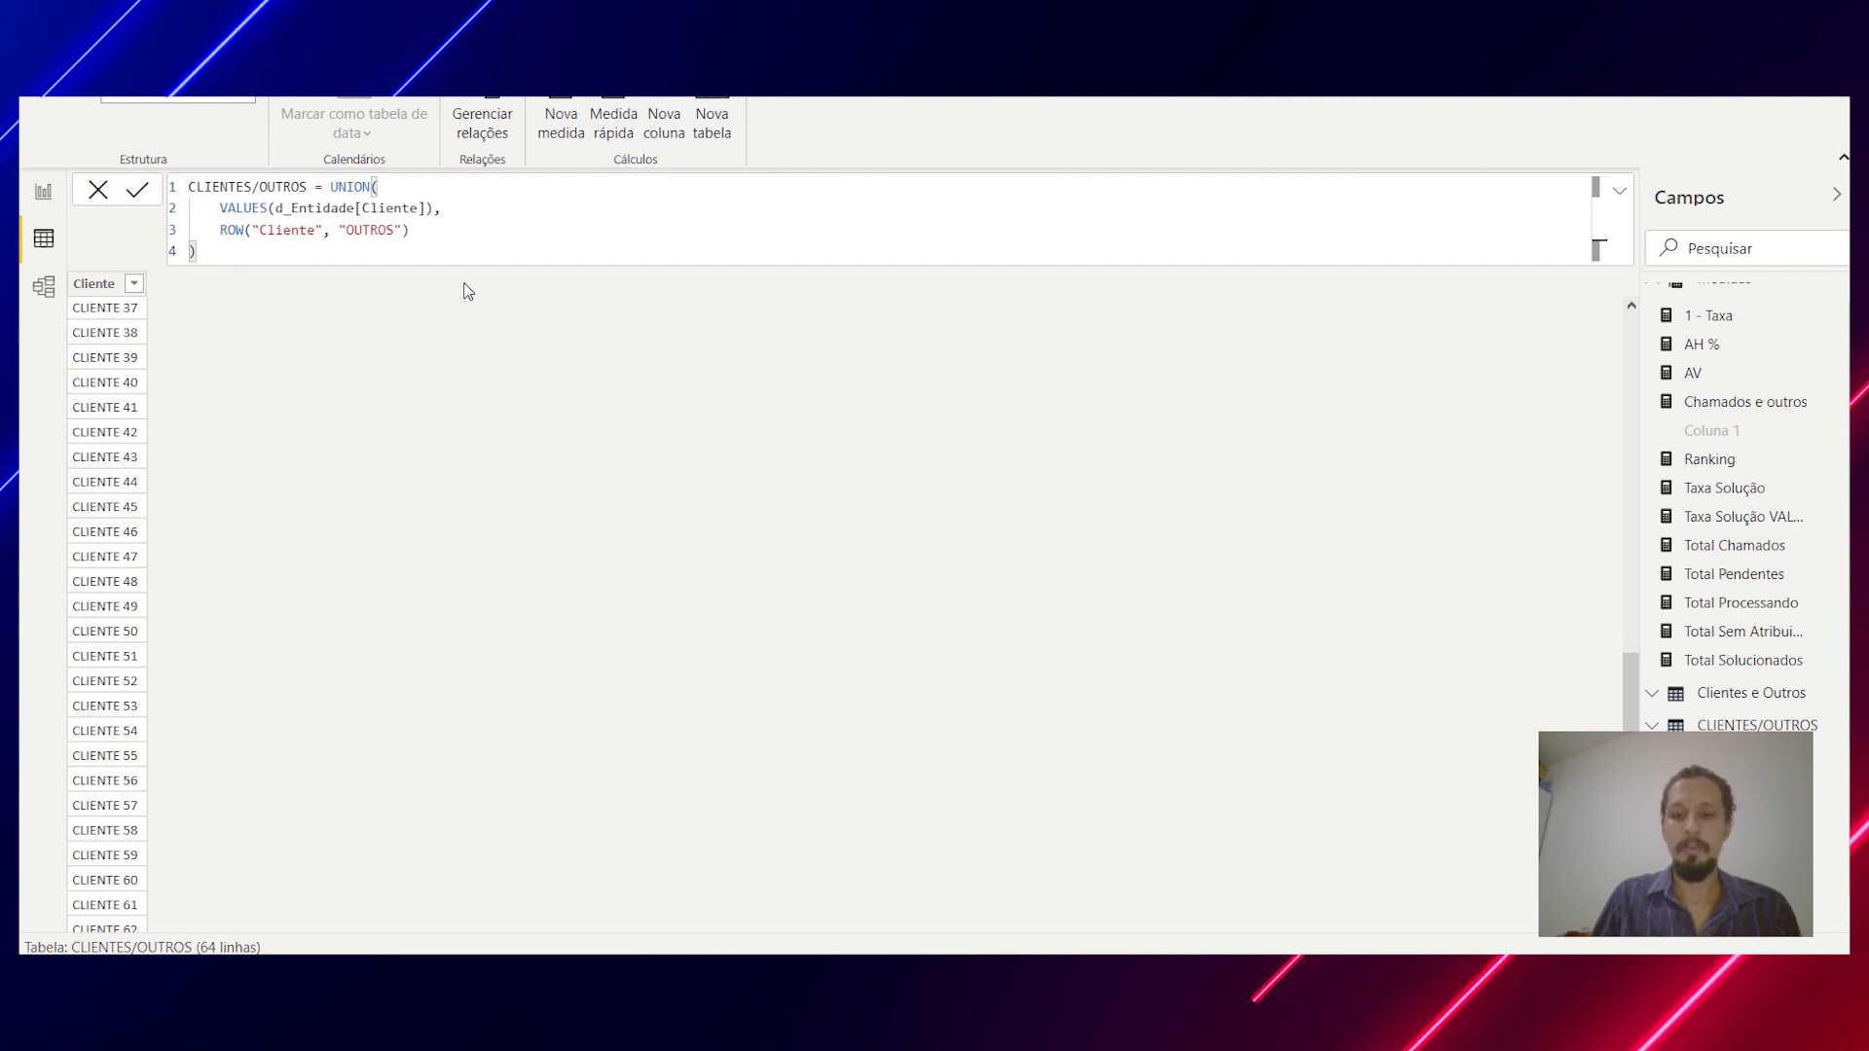
{"action": "key", "text": "Return"}
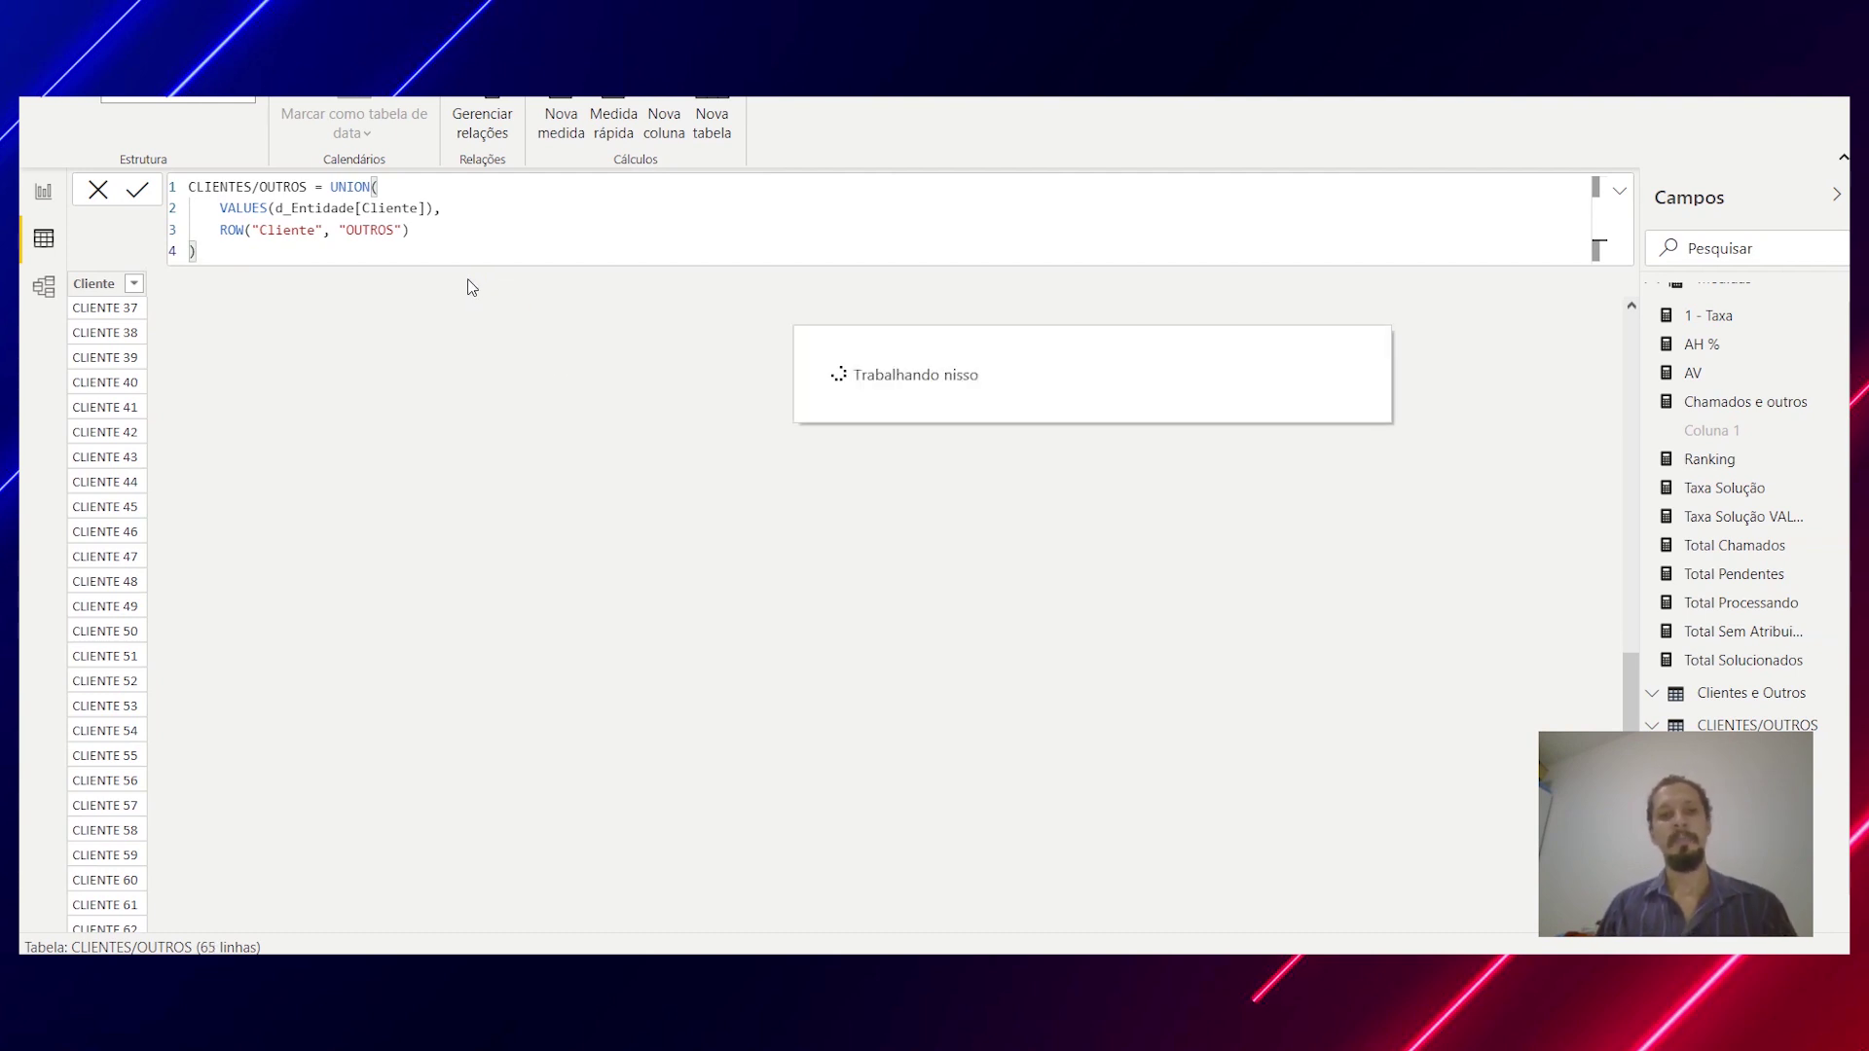
{"action": "scroll", "coordinate": [469, 285], "scroll_direction": "up", "scroll_amount": 12}
{"action": "scroll", "coordinate": [208, 400], "scroll_direction": "down", "scroll_amount": 13}
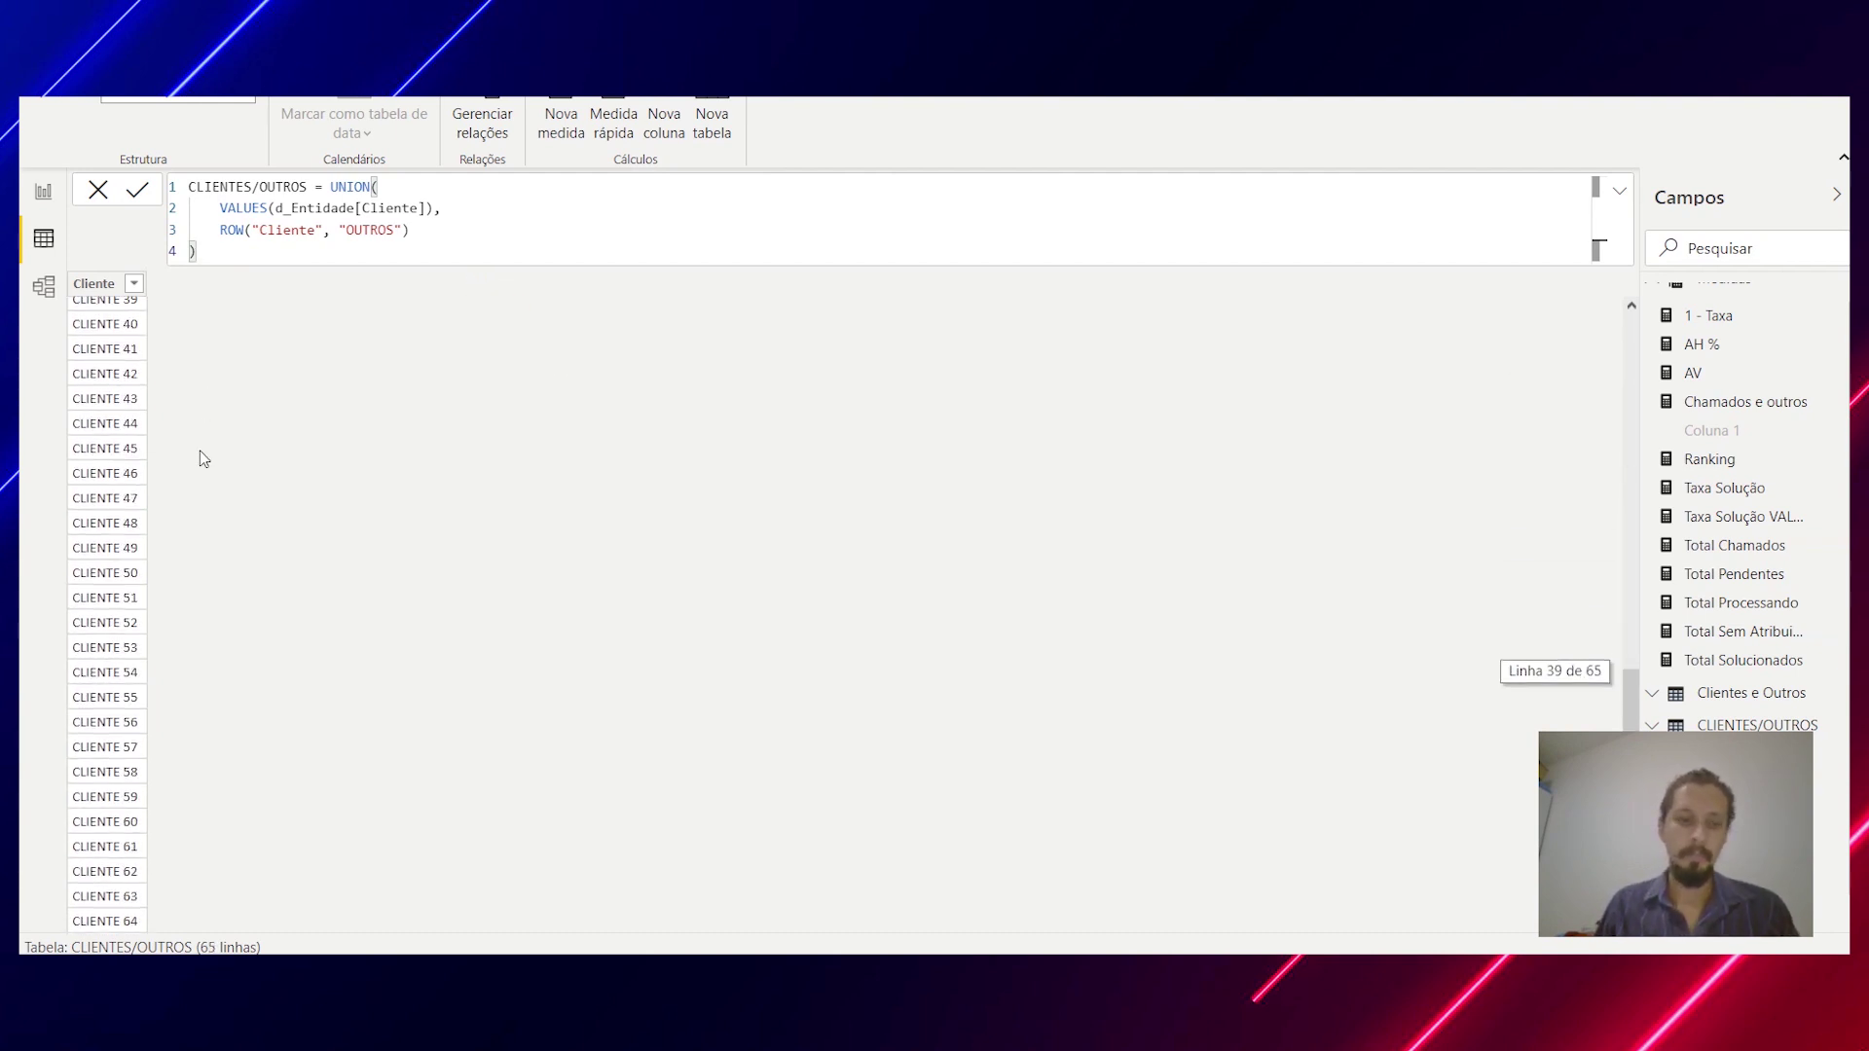
{"action": "scroll", "coordinate": [198, 477], "scroll_direction": "up", "scroll_amount": 13}
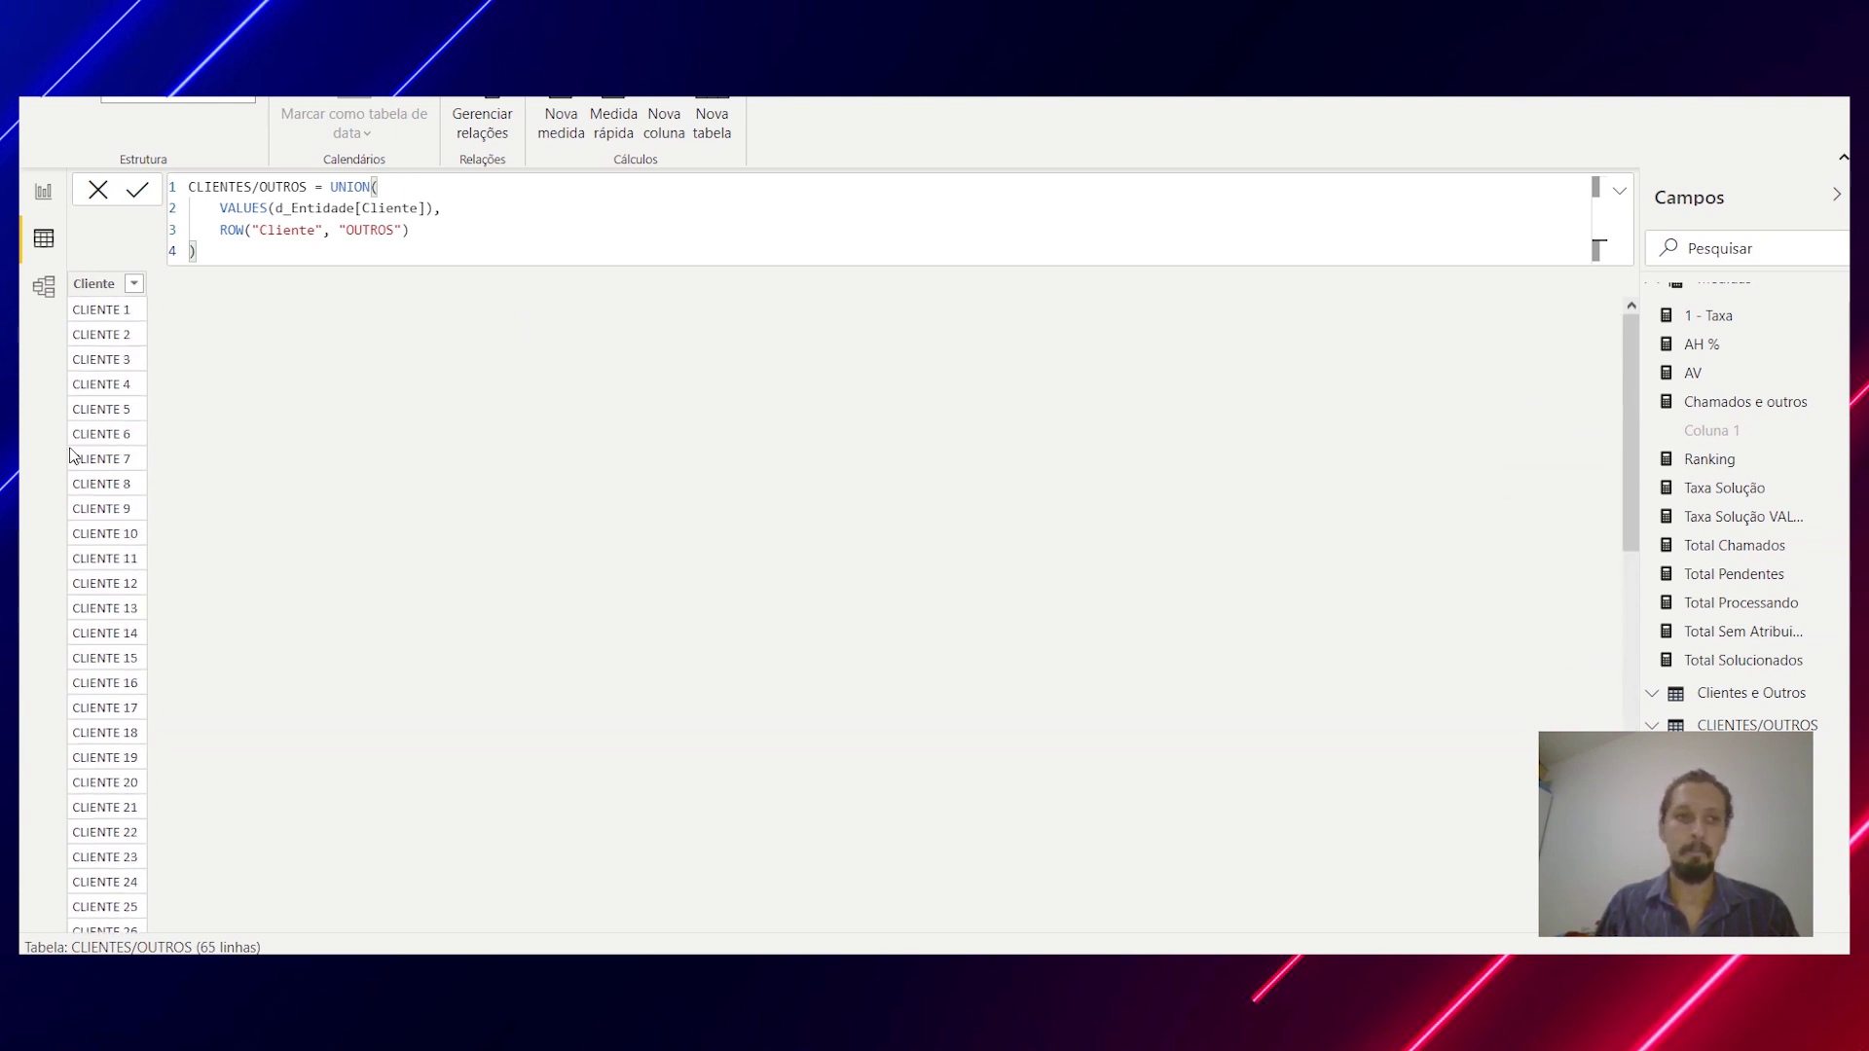
{"action": "scroll", "coordinate": [111, 404], "scroll_direction": "down", "scroll_amount": 13}
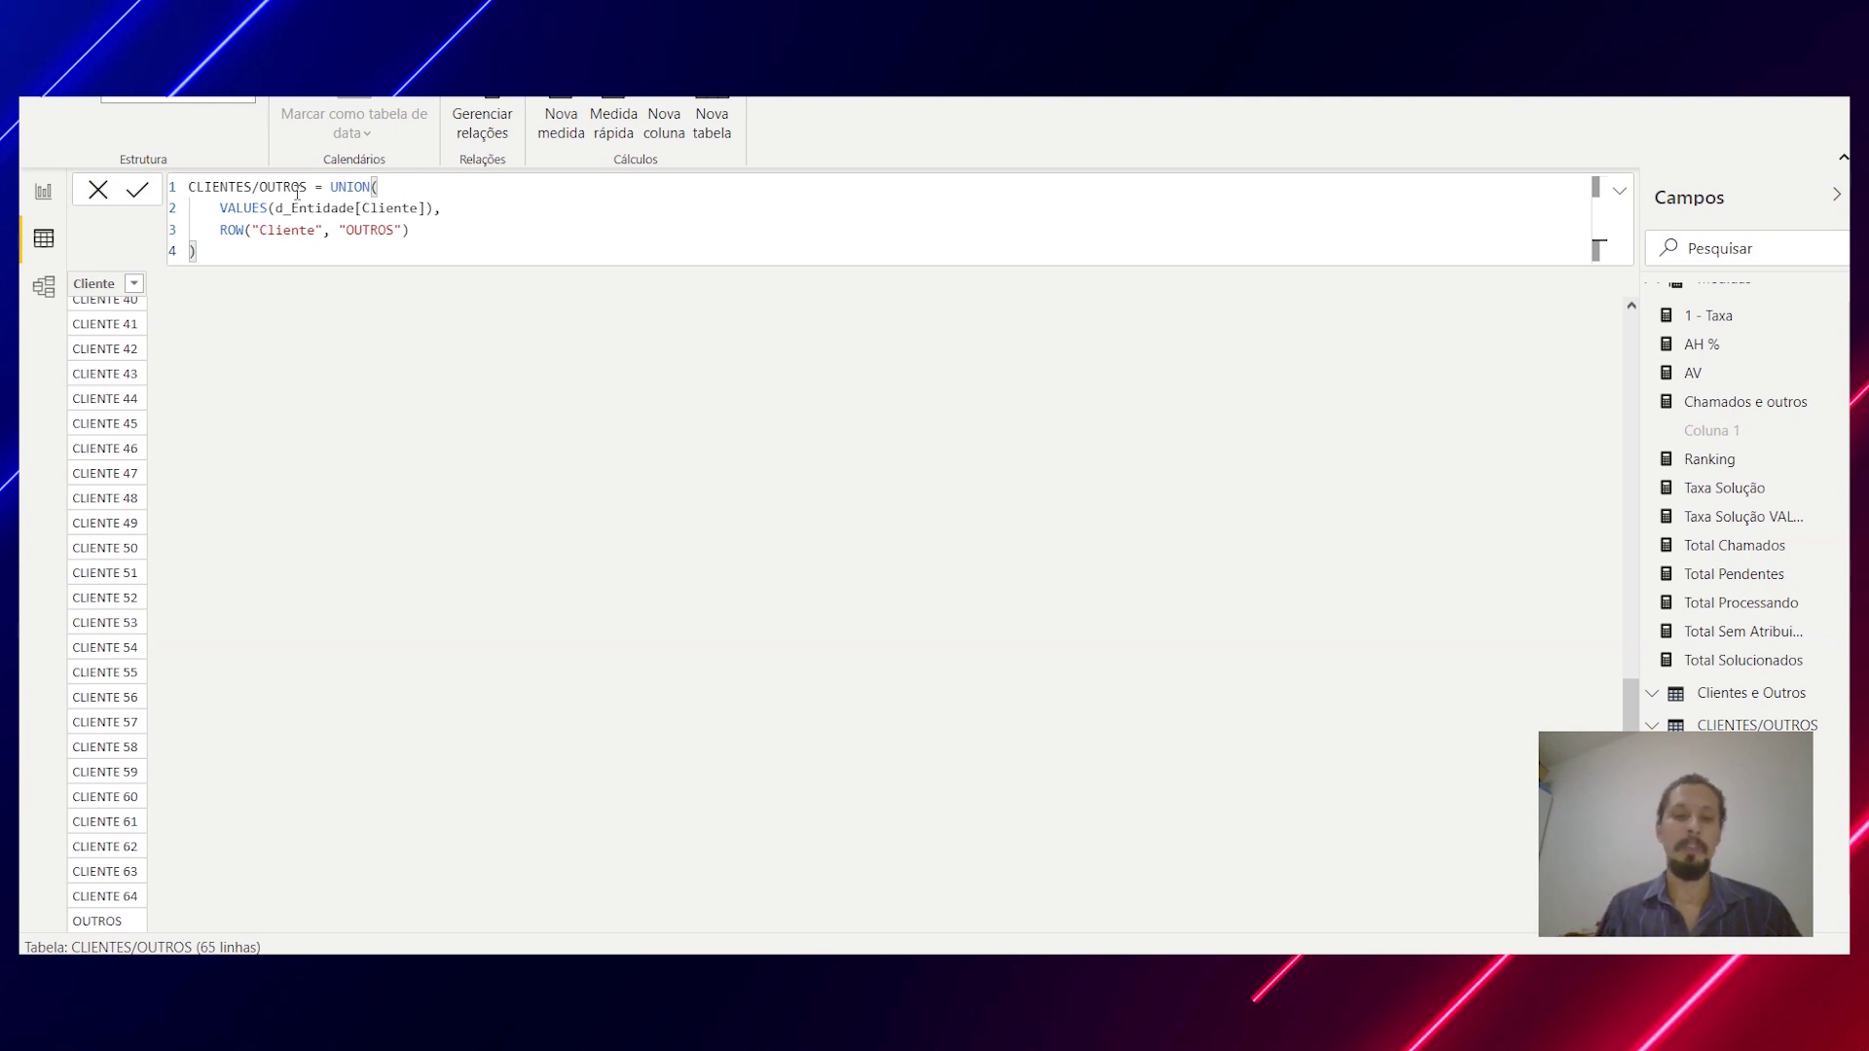
Step: Return to the report page and start a new measure named RANKX in the Medidas table
{"action": "left_click", "coordinate": [44, 193]}
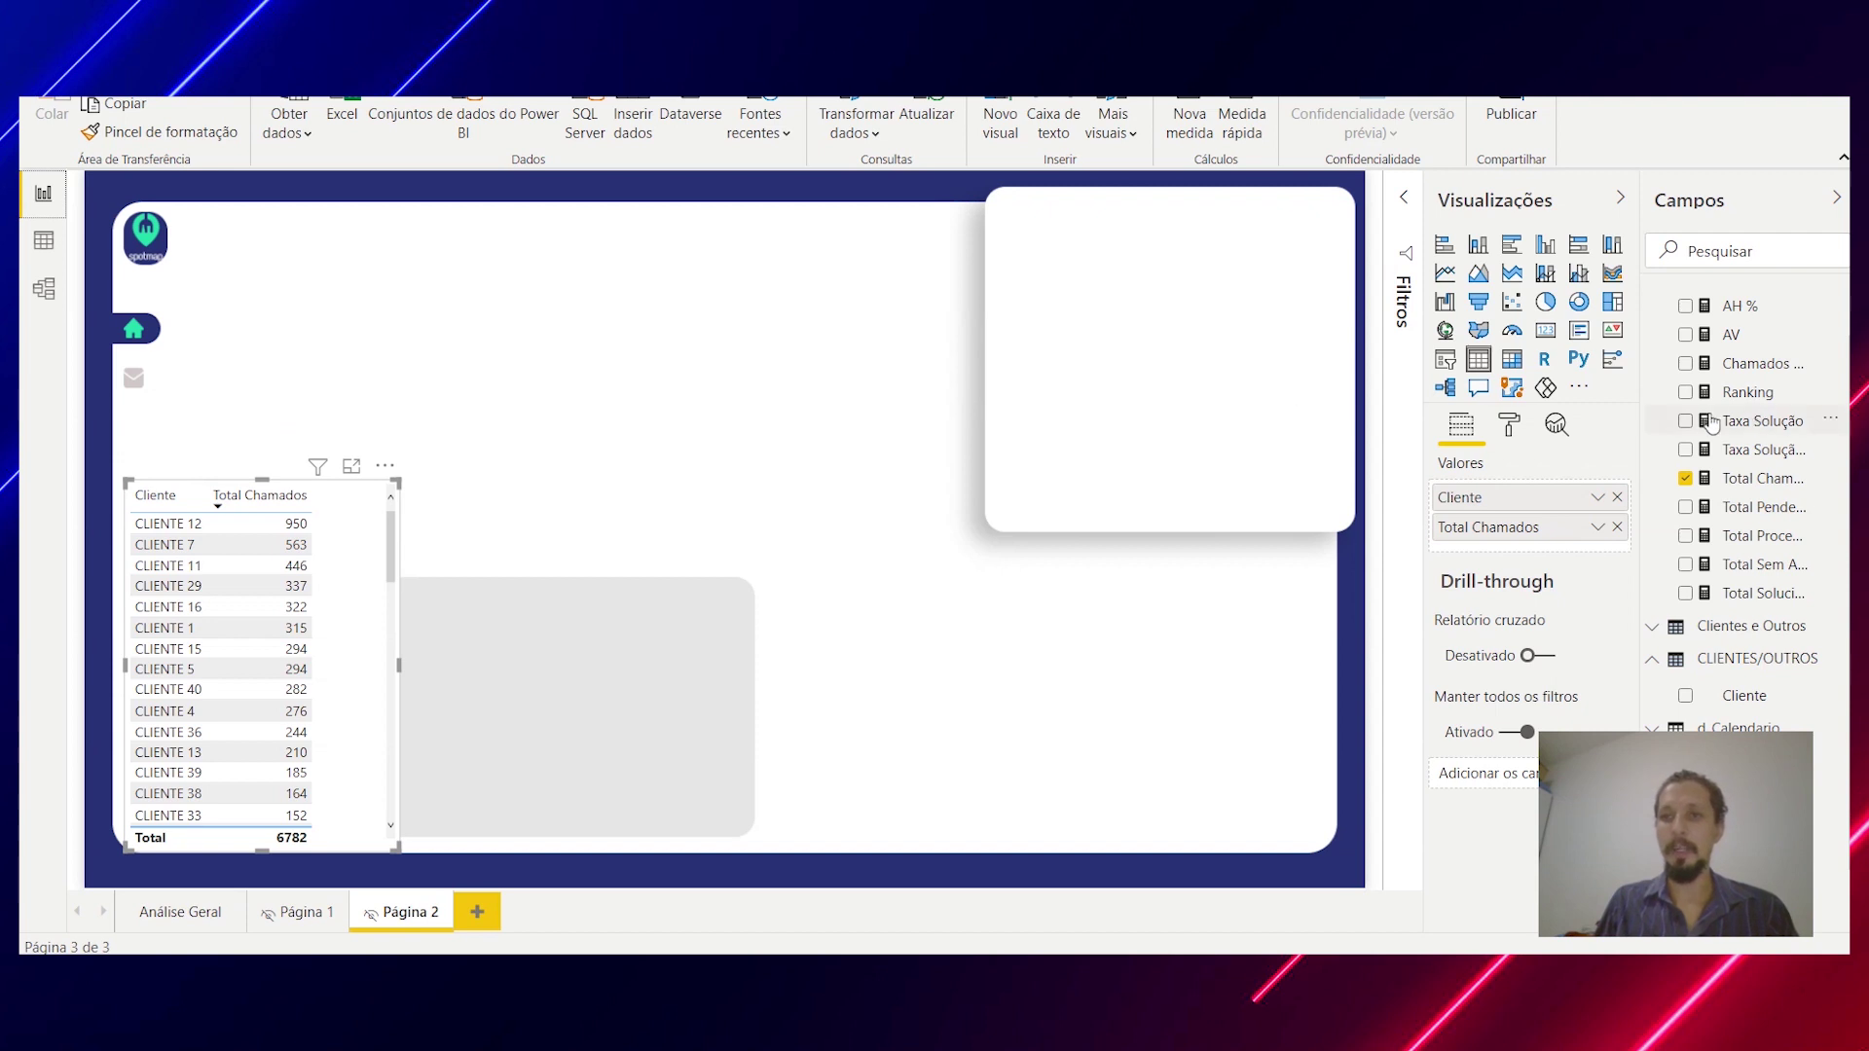
{"action": "scroll", "coordinate": [1713, 422], "scroll_direction": "up", "scroll_amount": 1}
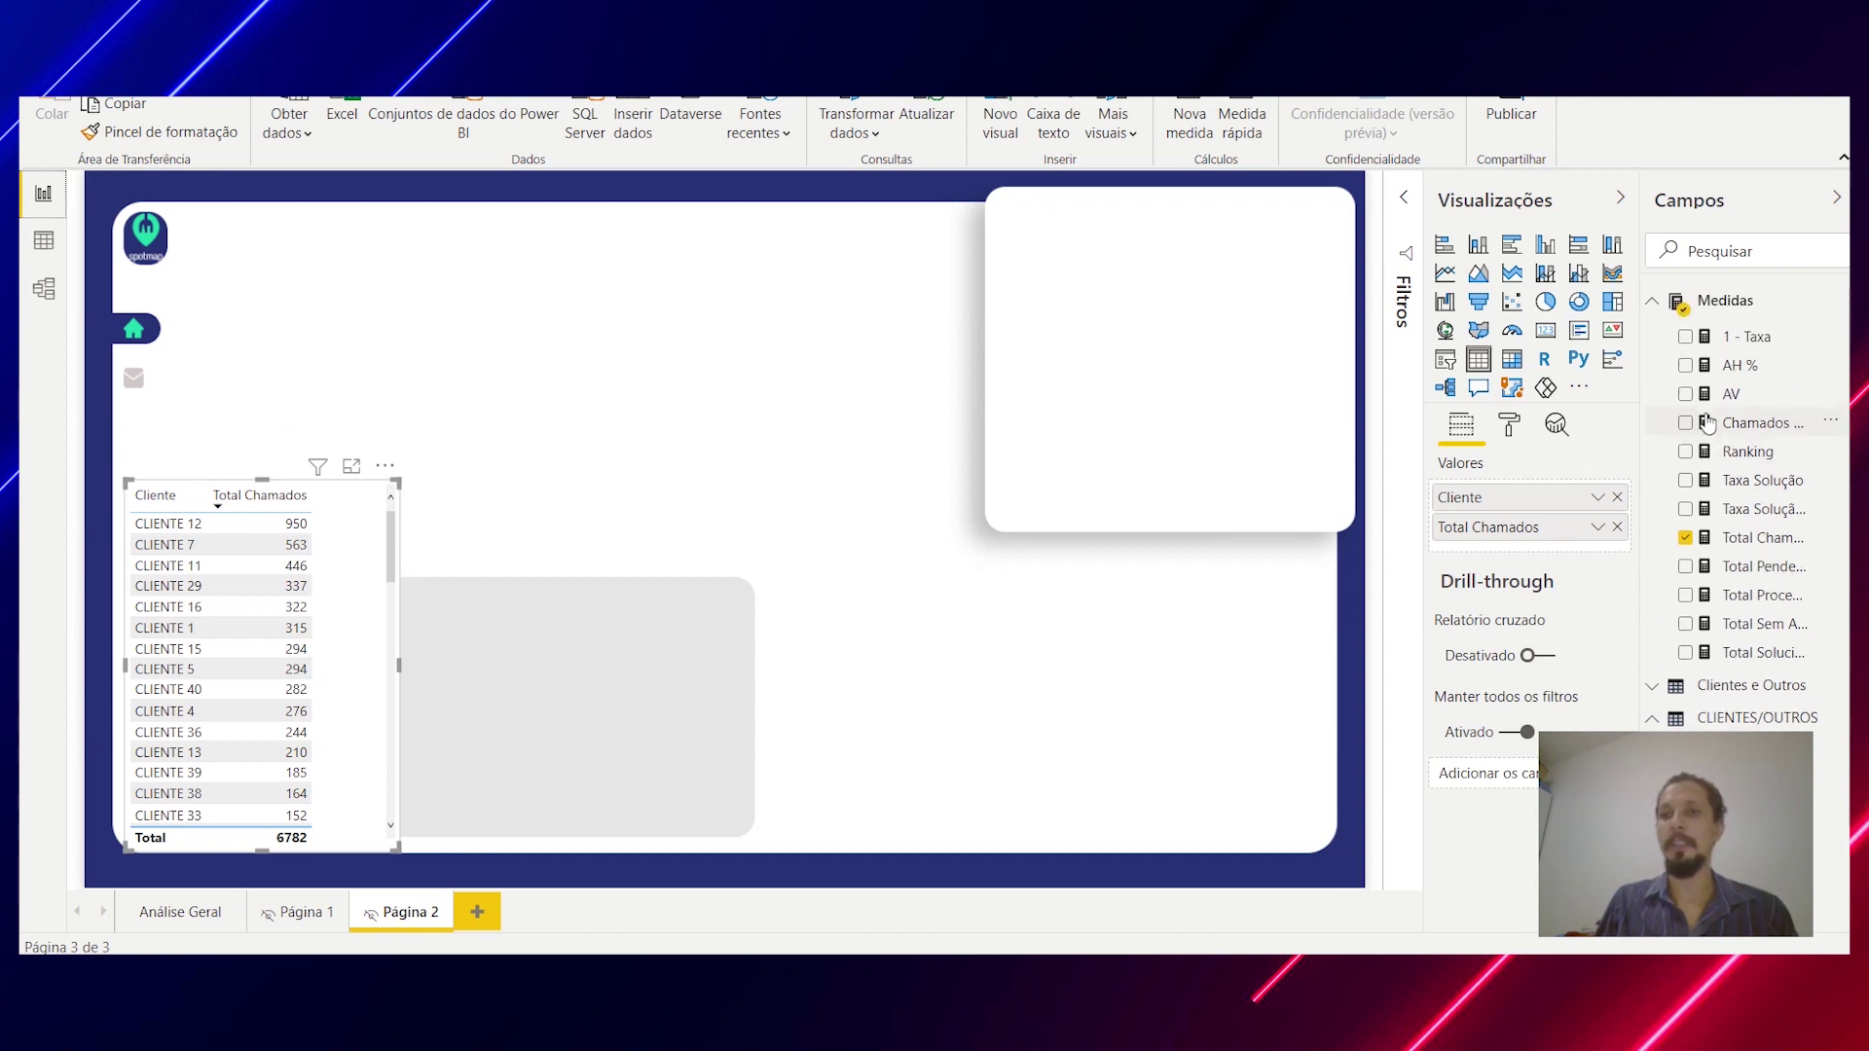
{"action": "right_click", "coordinate": [1715, 308]}
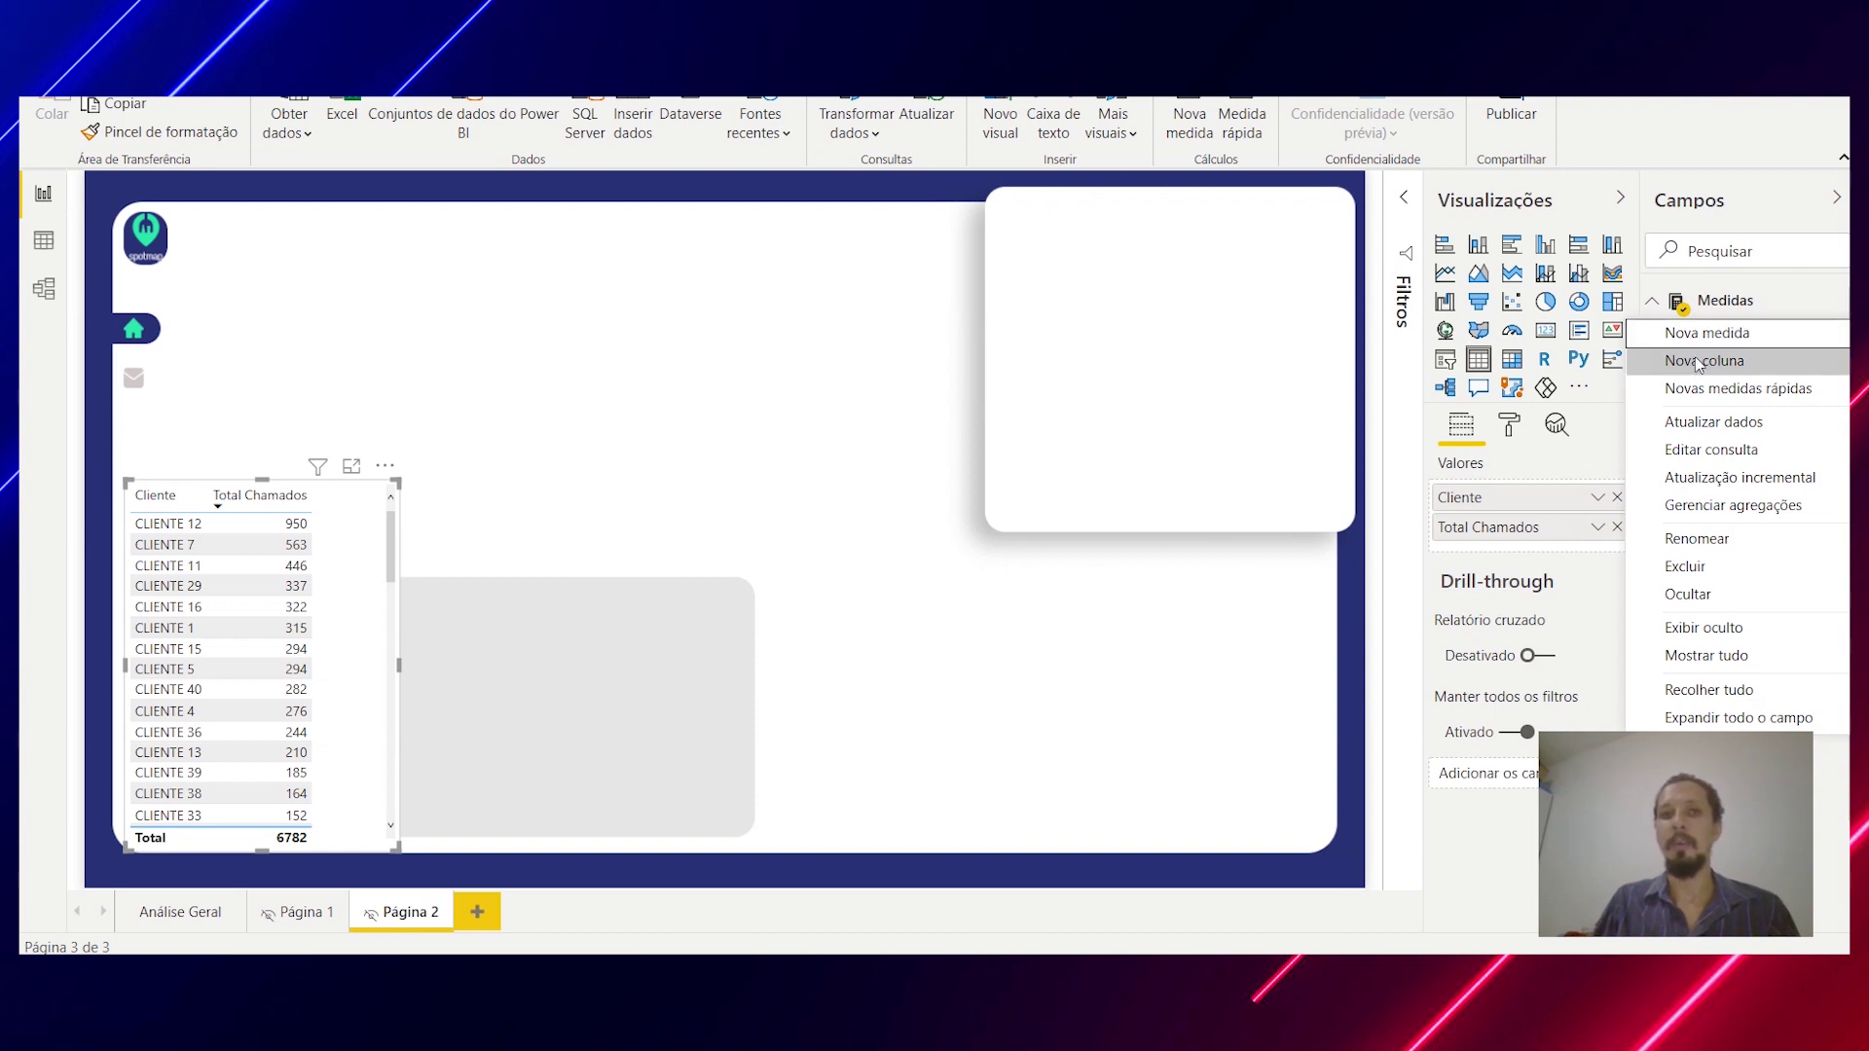
{"action": "key", "text": "Escape"}
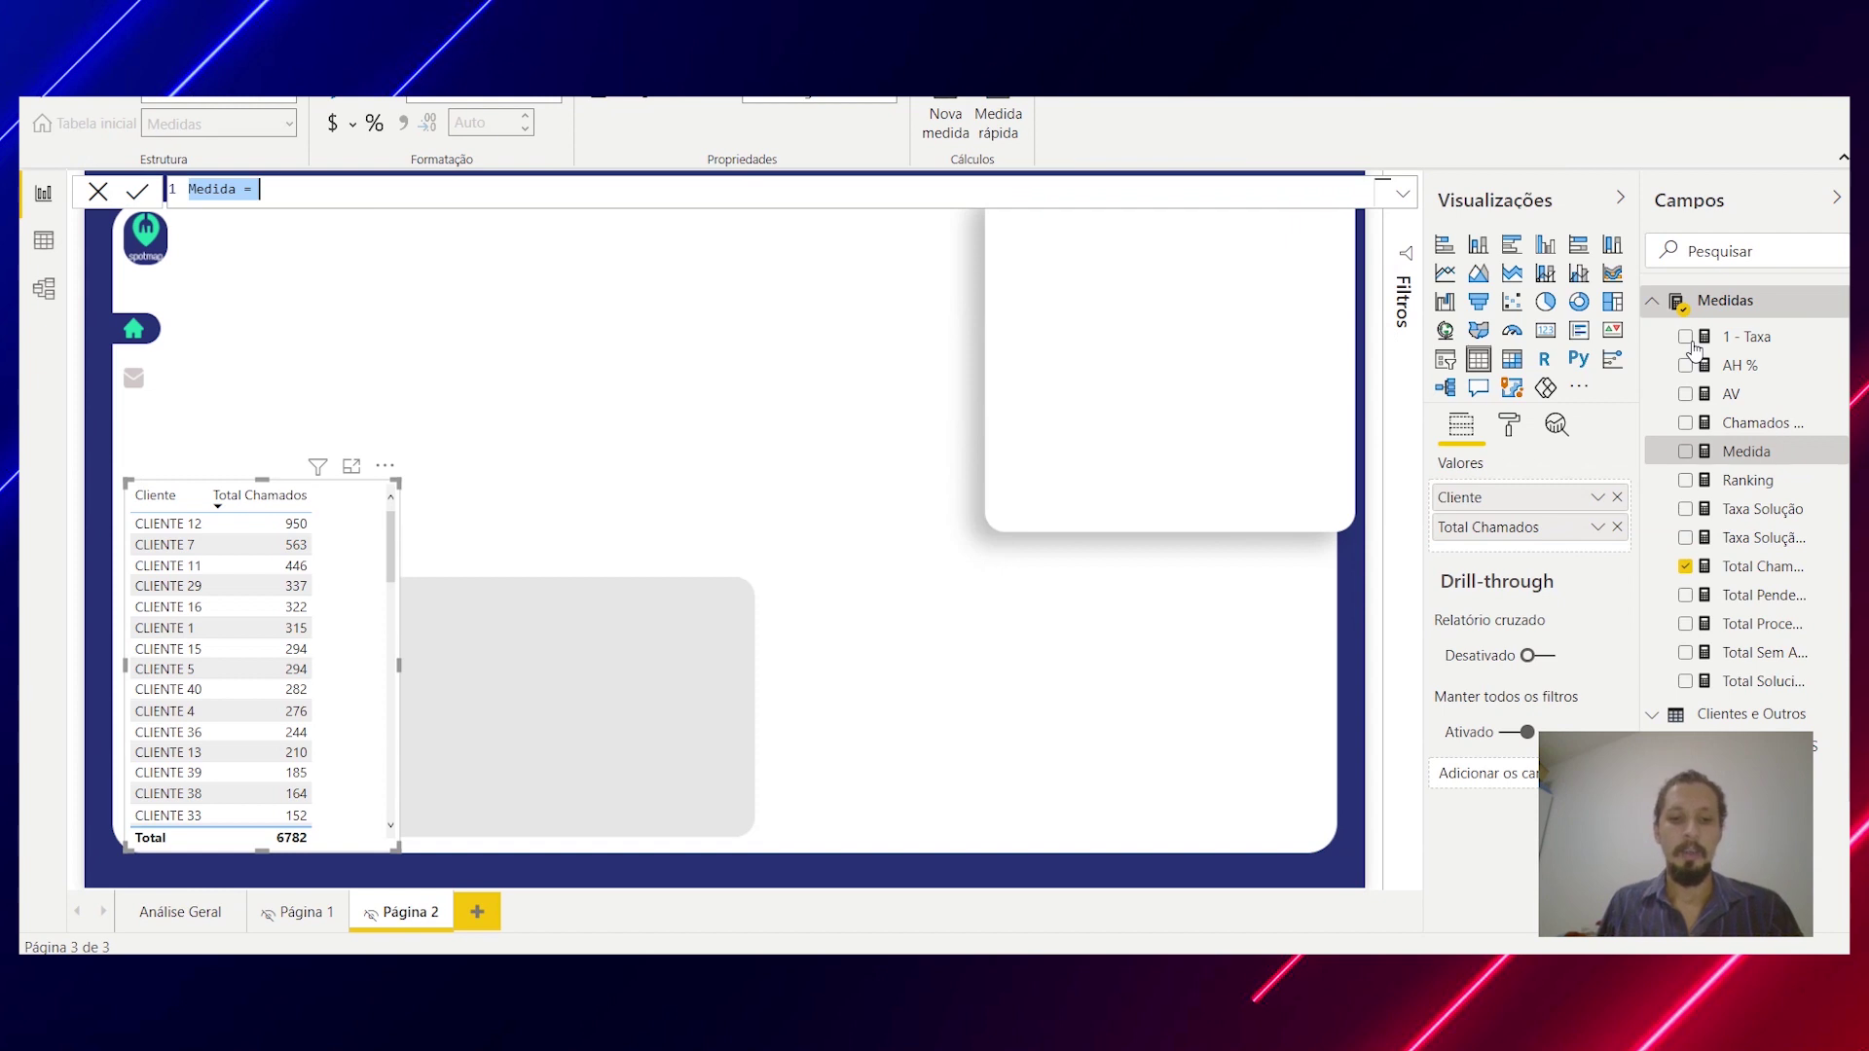
{"action": "type", "text": "RAN"}
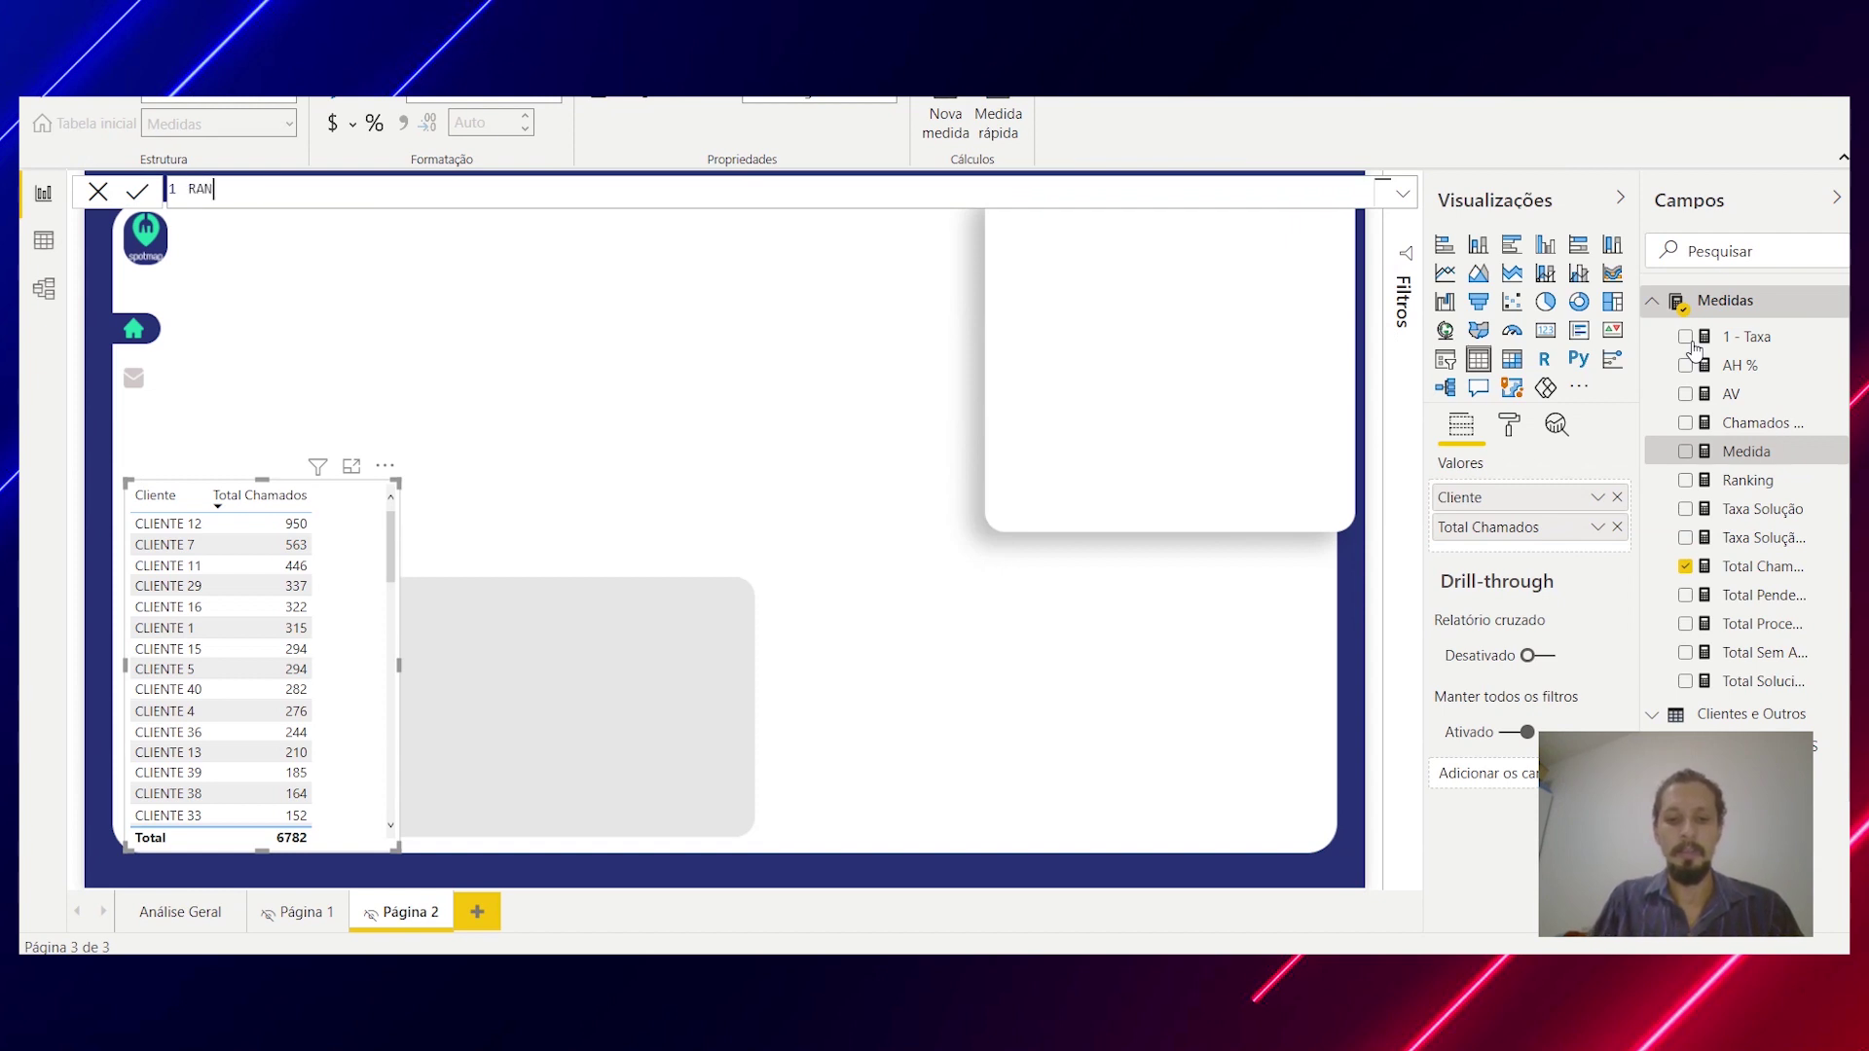
{"action": "type", "text": "K"}
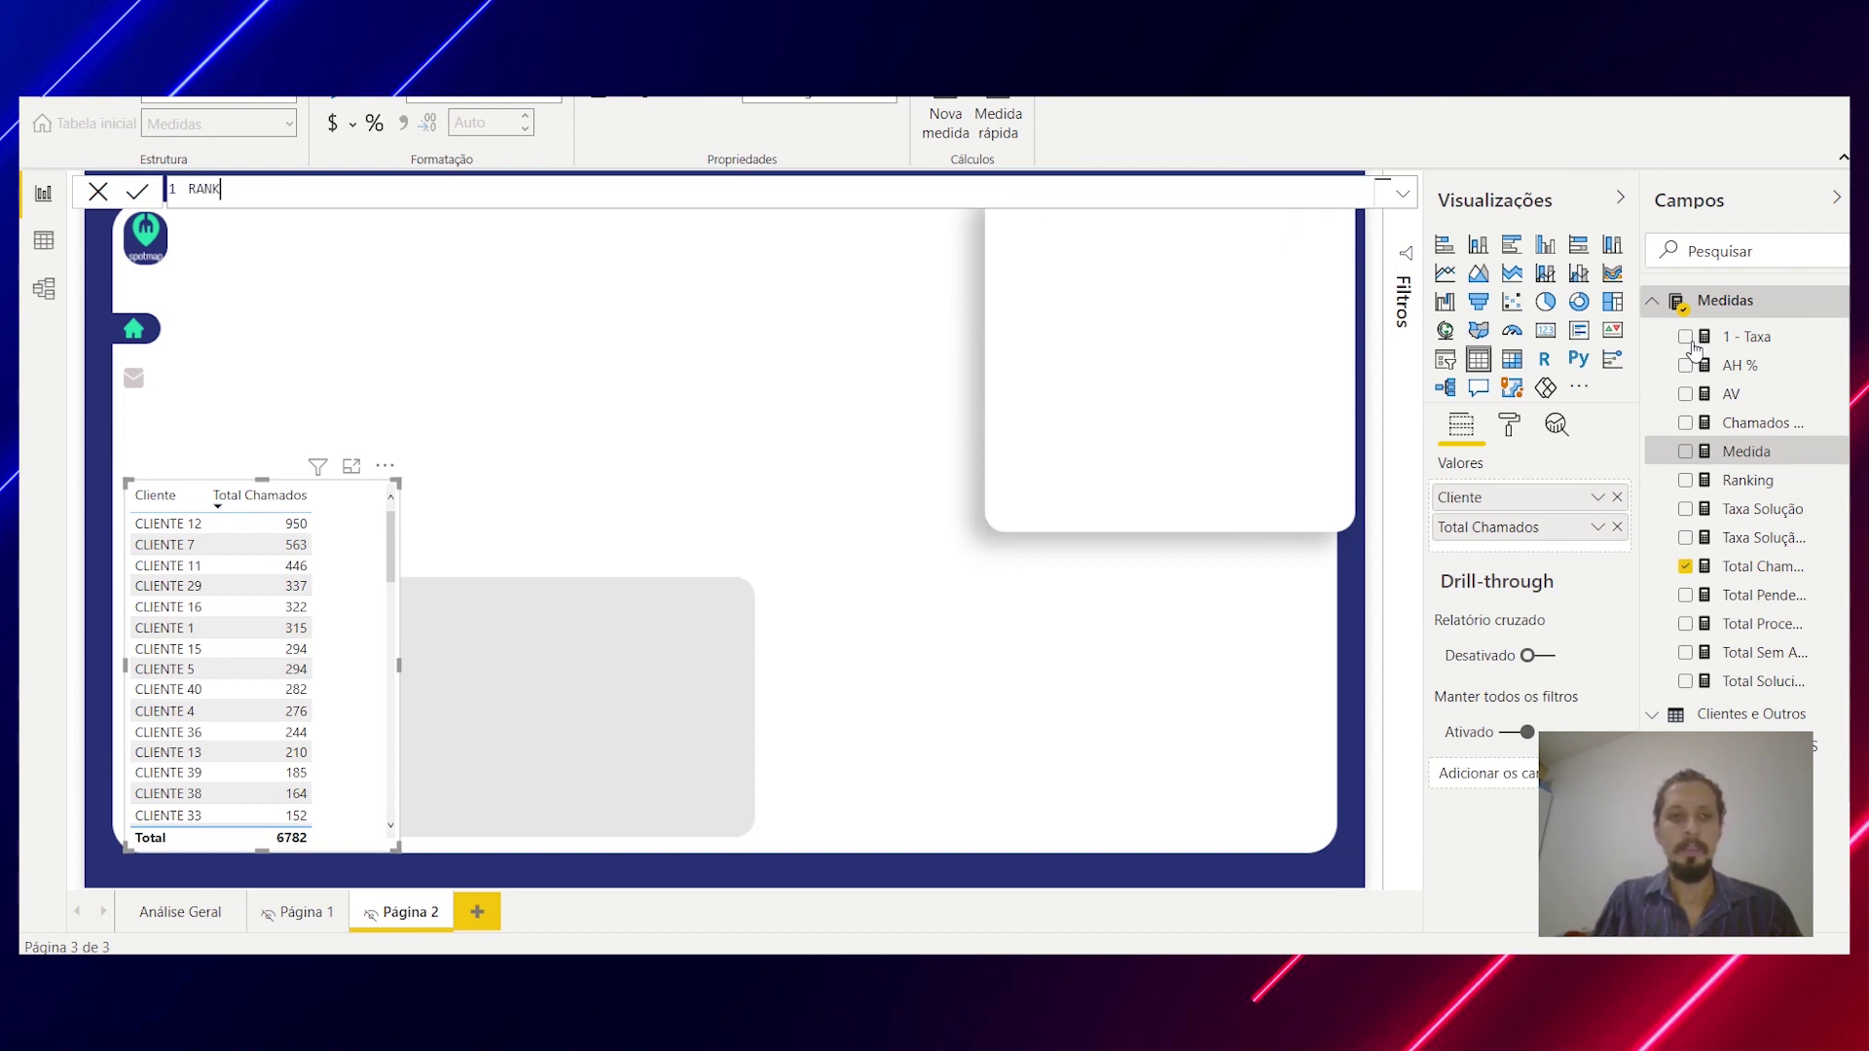
{"action": "type", "text": "X = "}
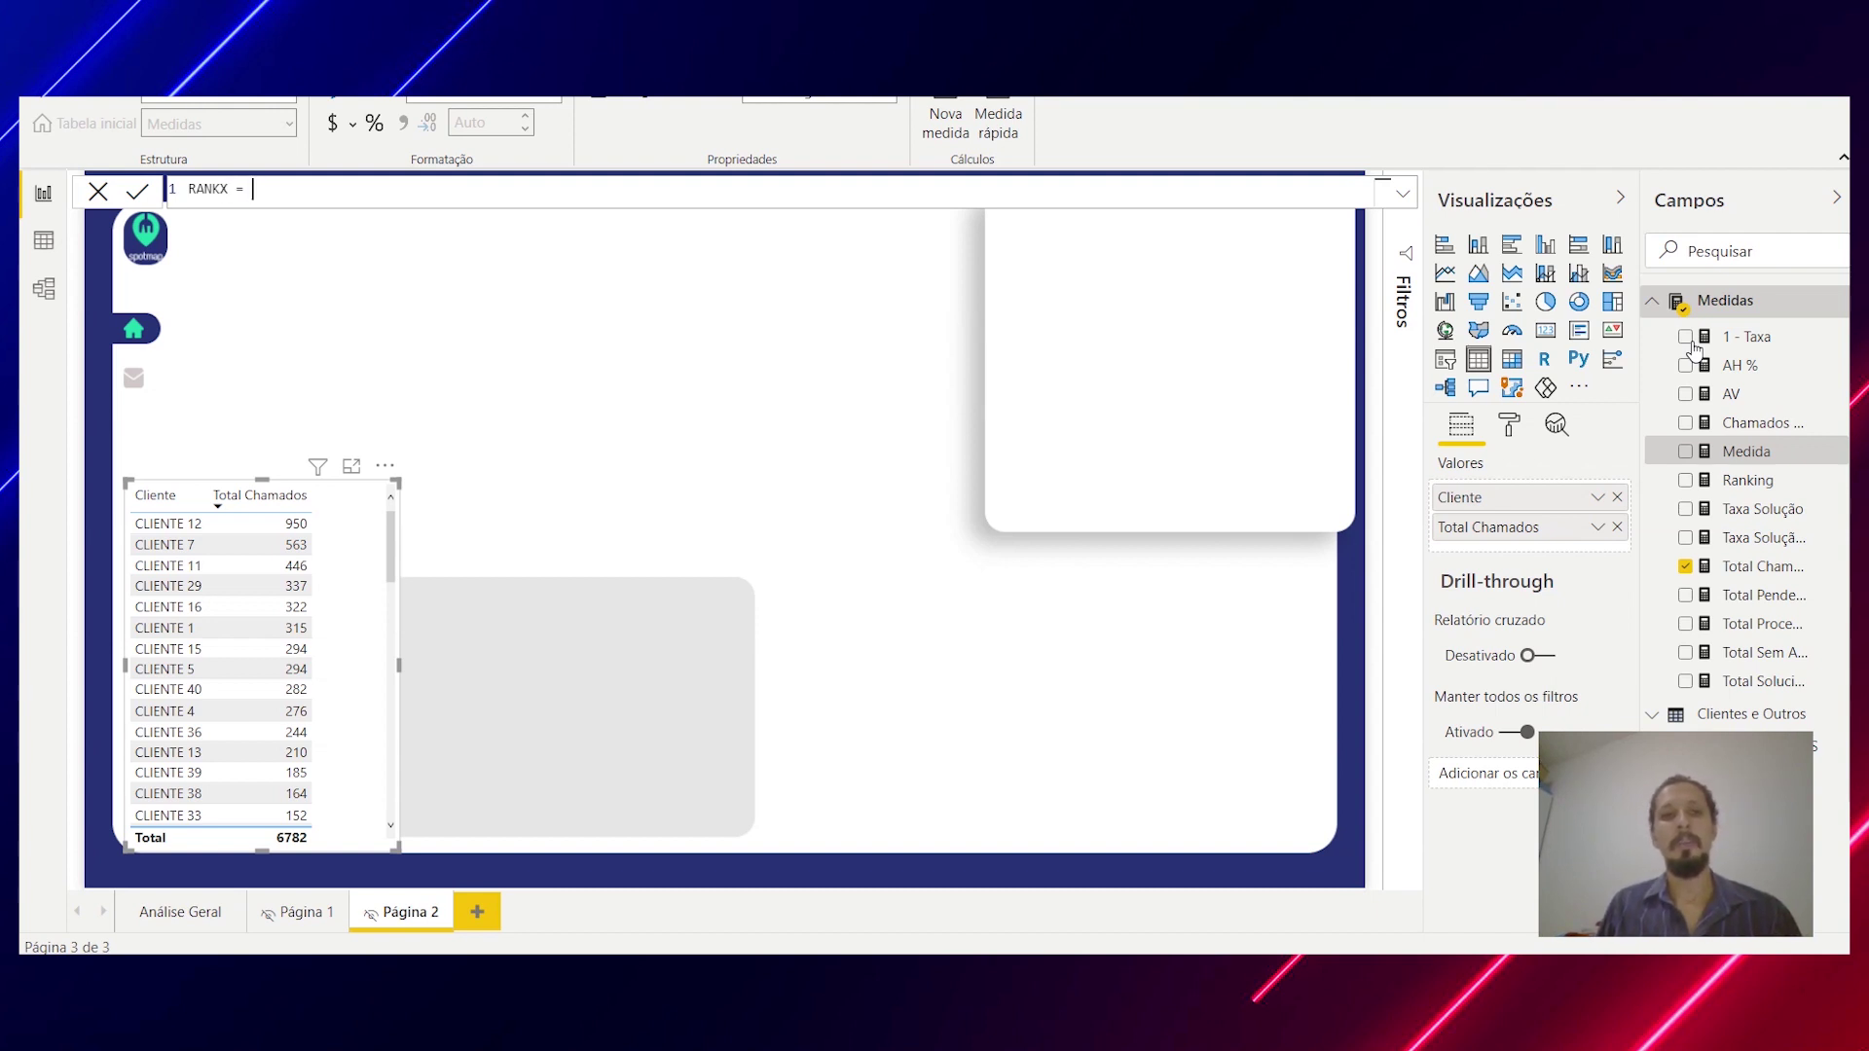
Step: Begin the measure formula with the RANKX function and give it 'CLIENTES/OUTROS' as the table to rank over
{"action": "type", "text": "RAN"}
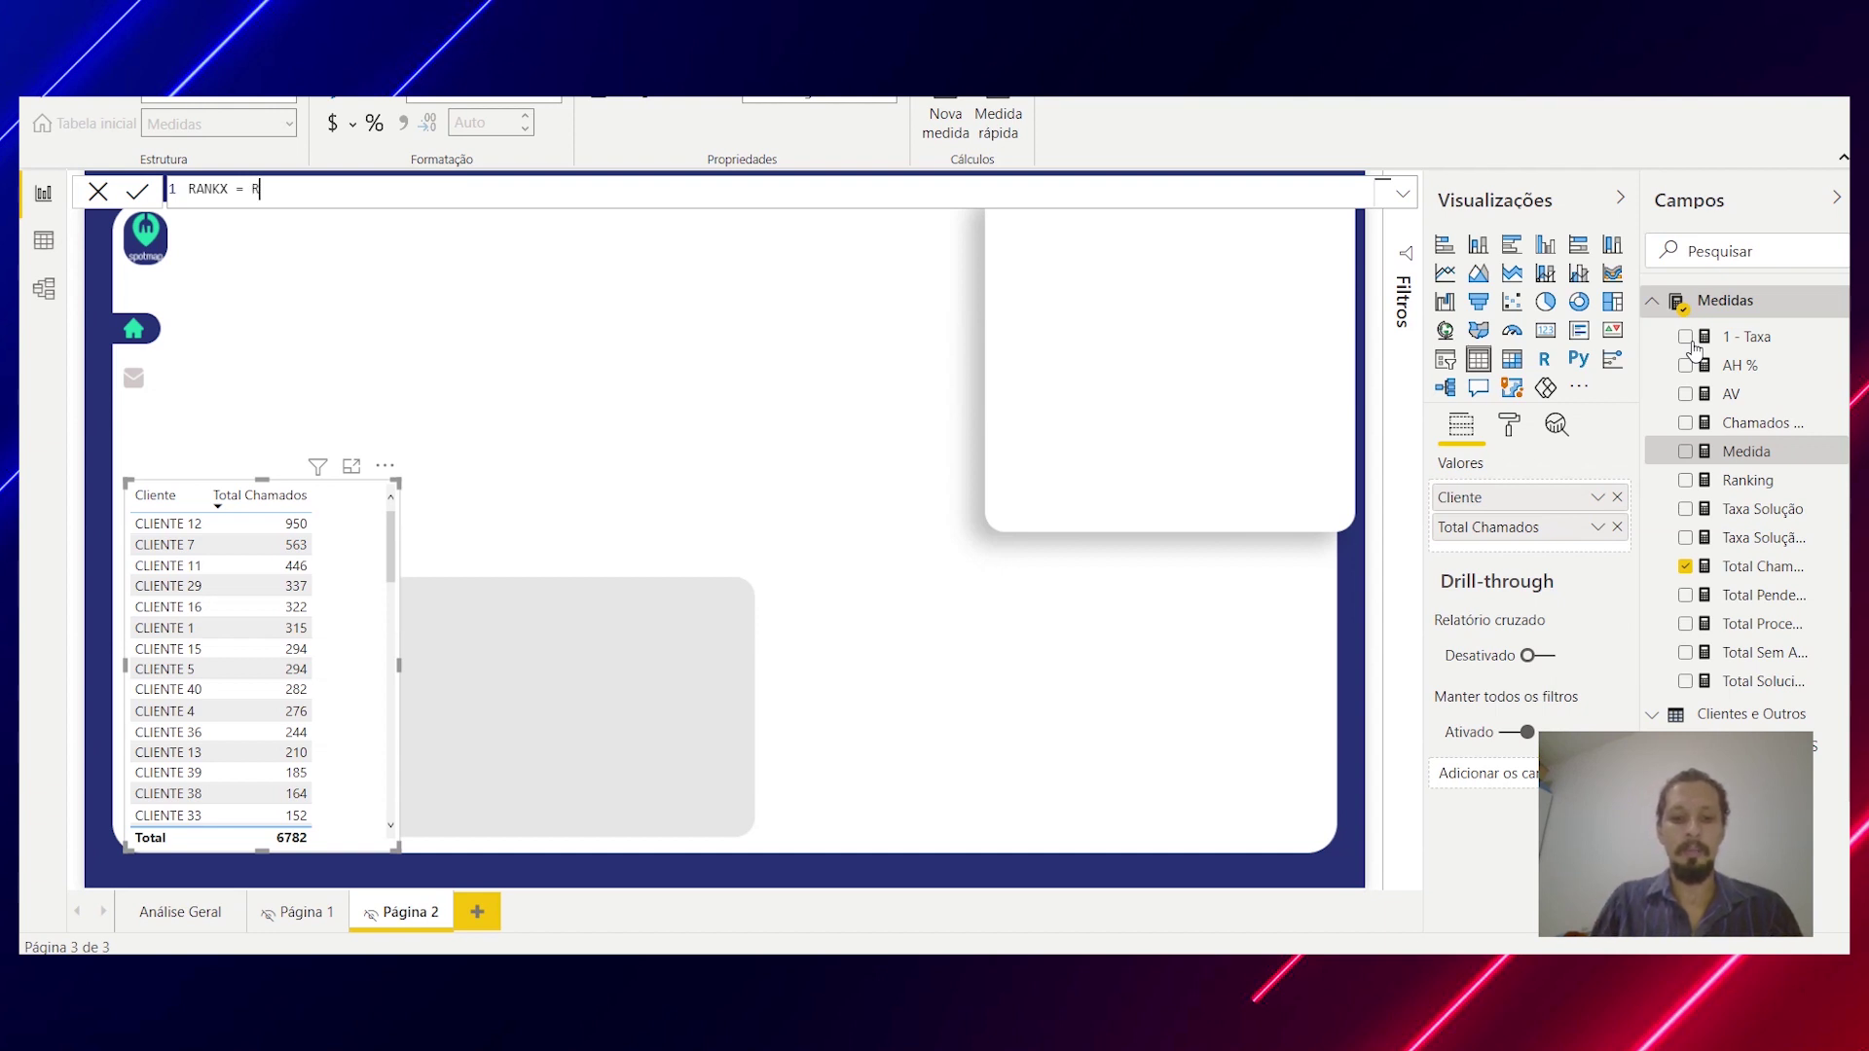
{"action": "key", "text": "Down"}
{"action": "key", "text": "Down"}
{"action": "key", "text": "Down"}
{"action": "key", "text": "Down"}
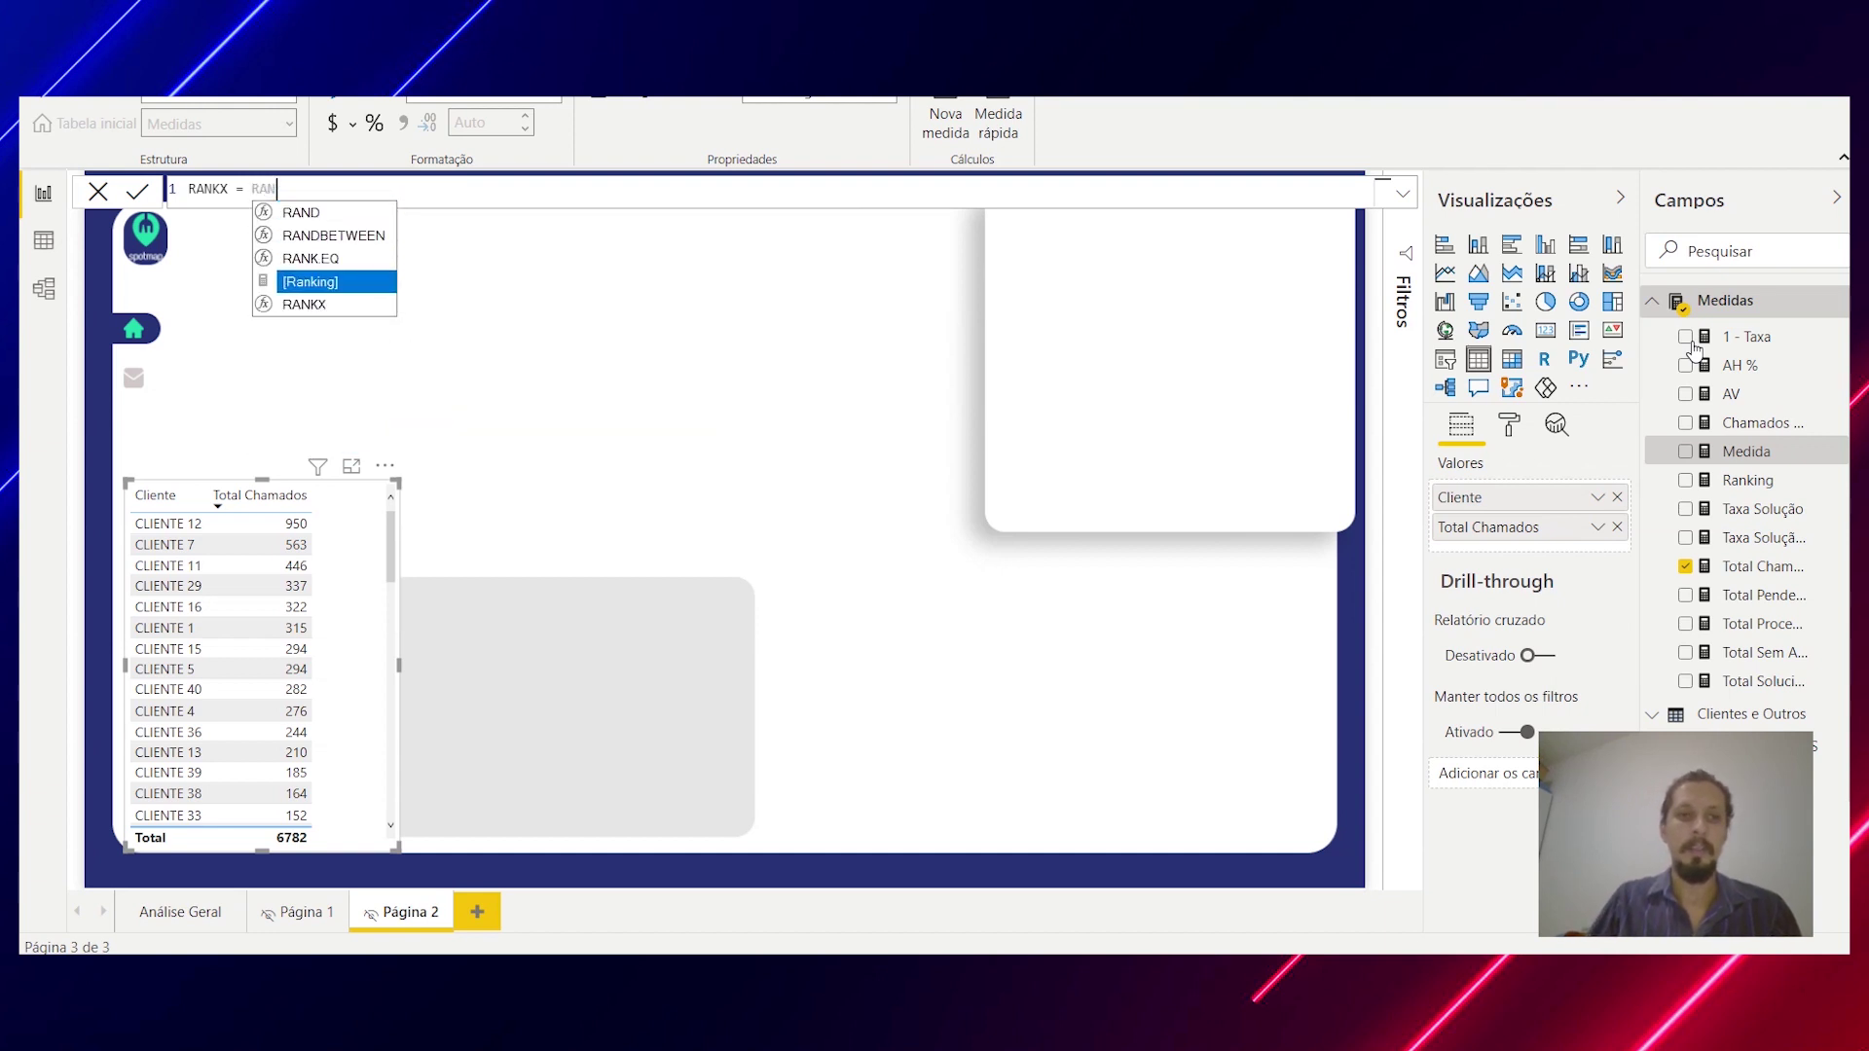
{"action": "key", "text": "Tab"}
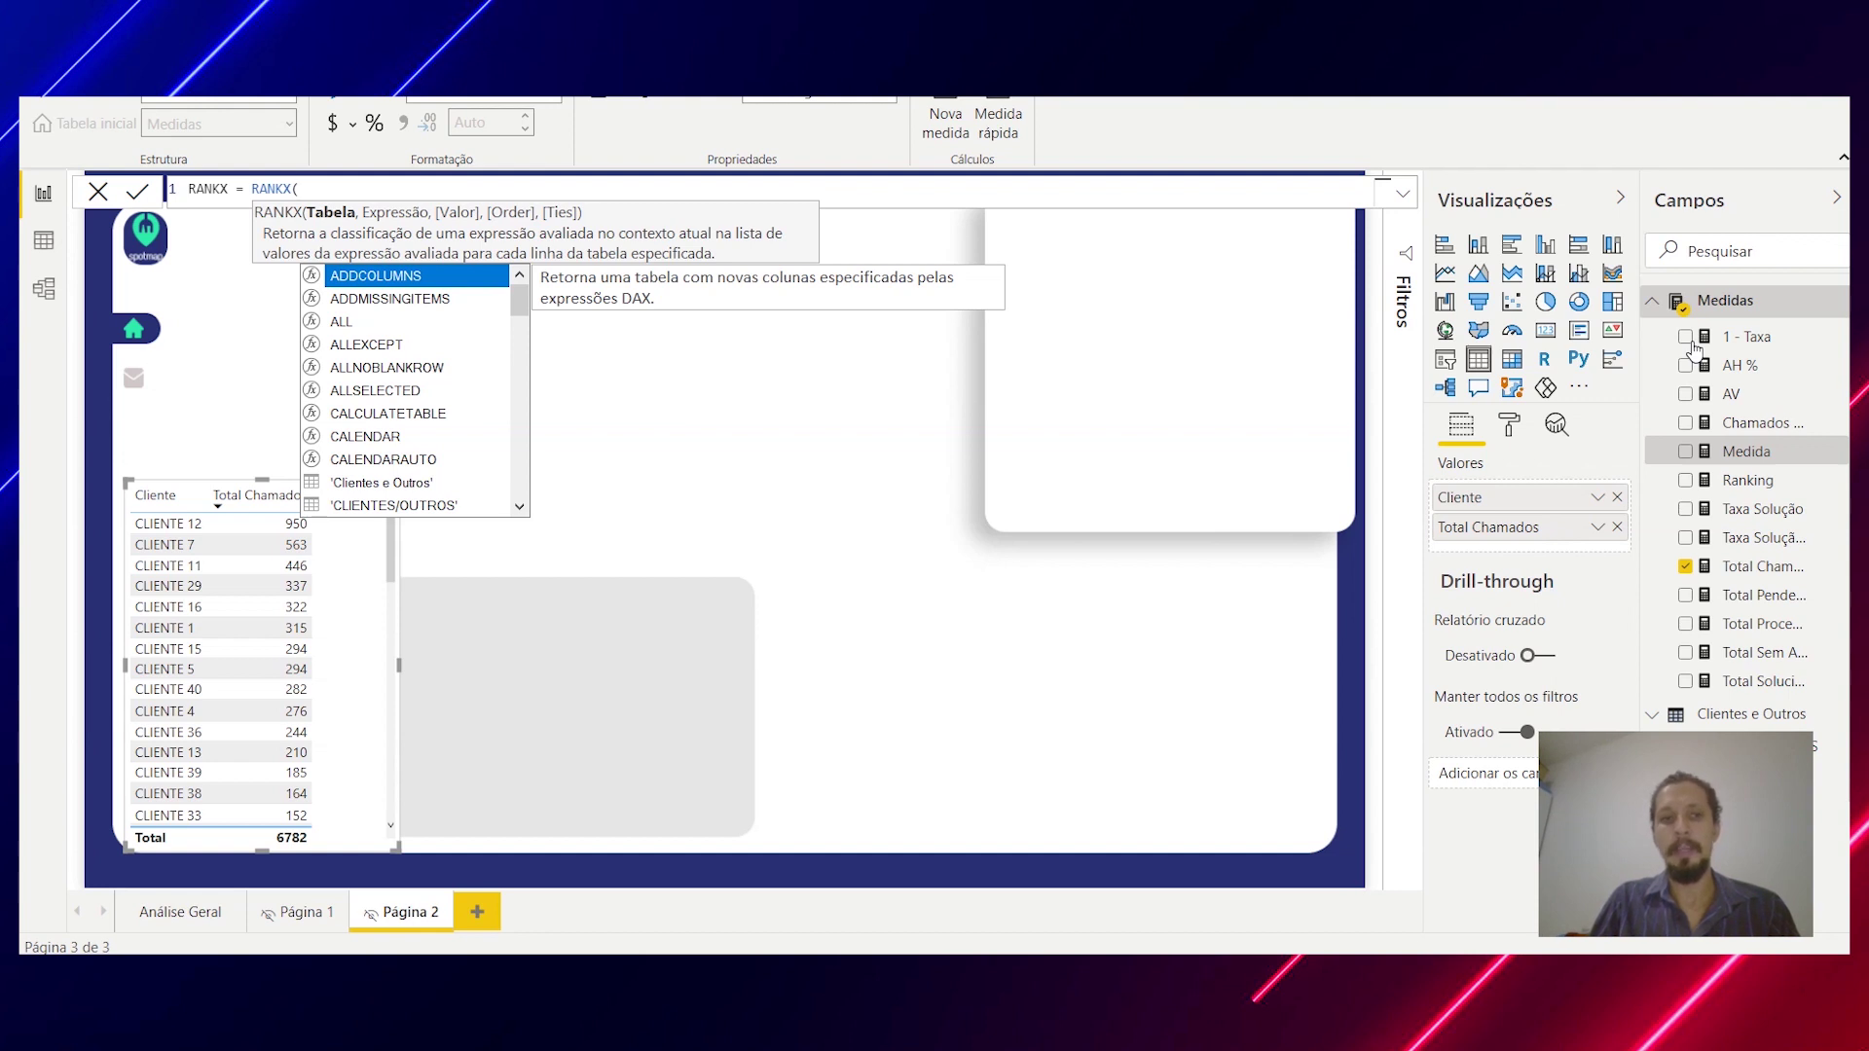
{"action": "type", "text": "CLIE"}
{"action": "key", "text": "Down"}
{"action": "key", "text": "Tab"}
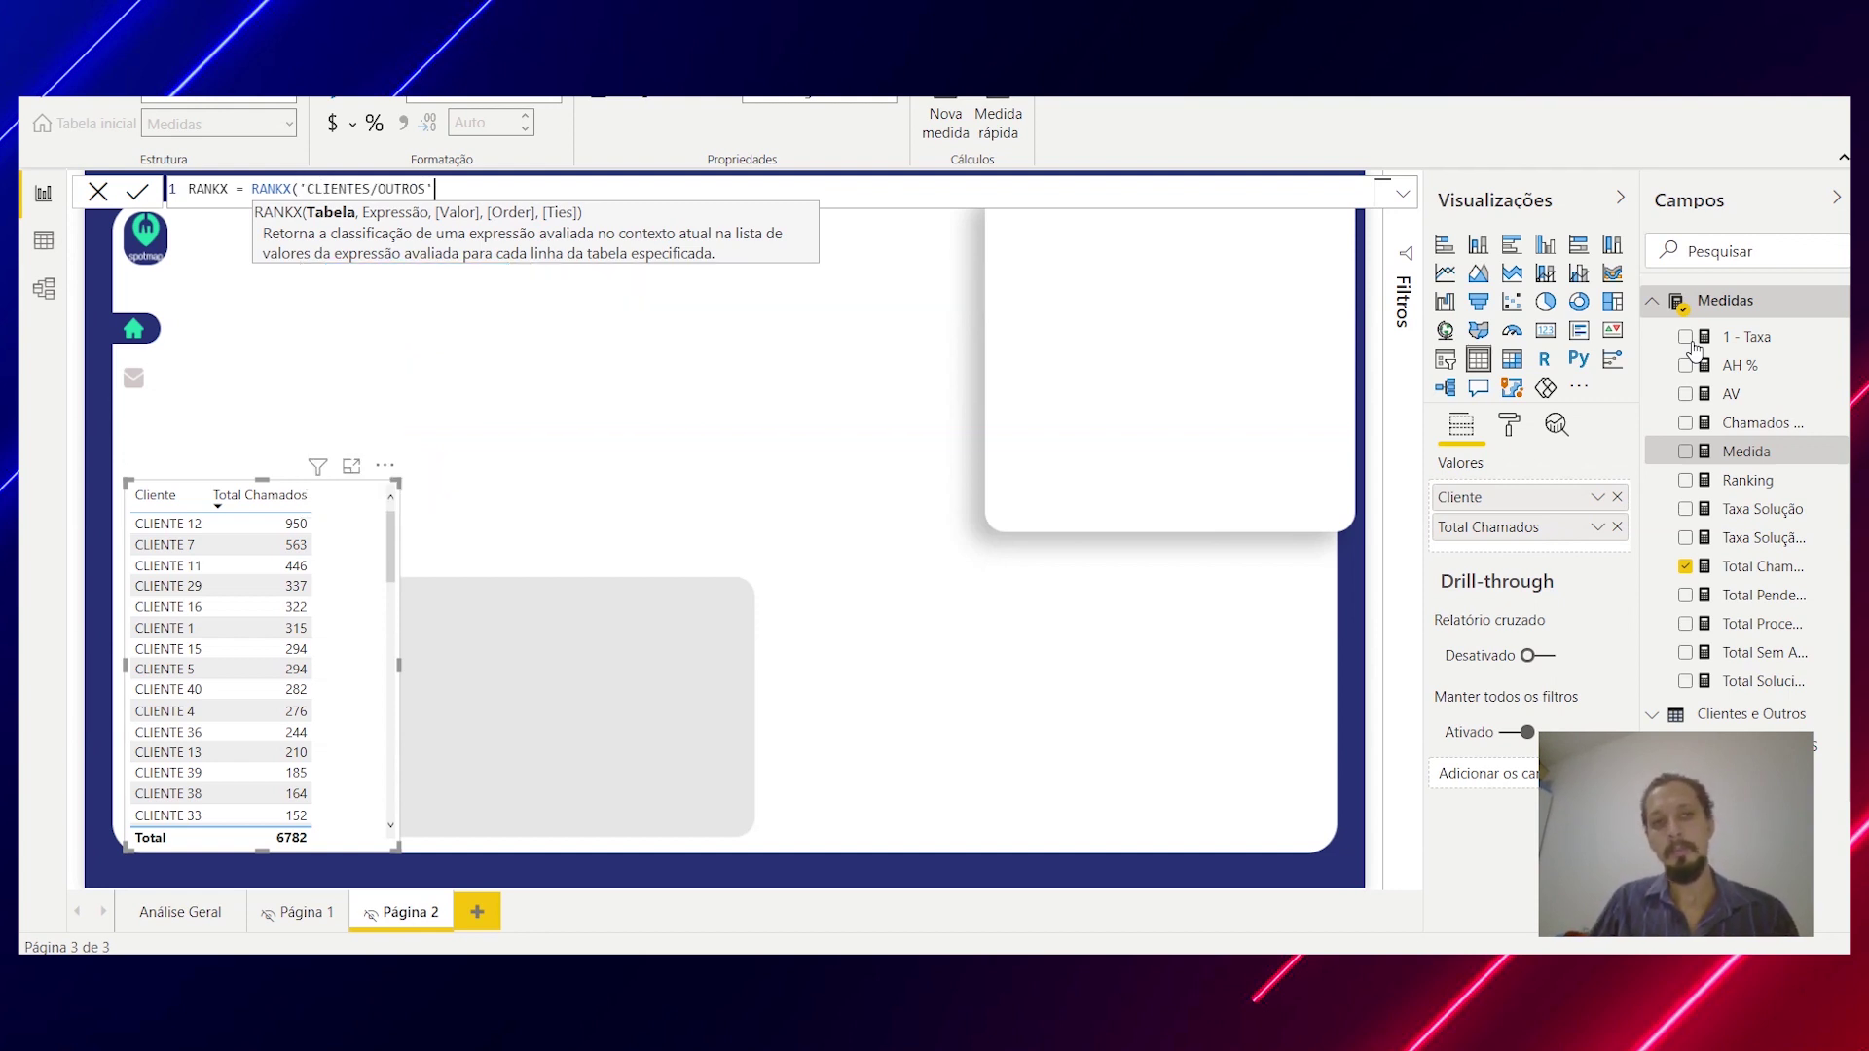
Step: Complete the RANKX formula with [Total Chamados] as its expression and commit the measure
{"action": "type", "text": ","}
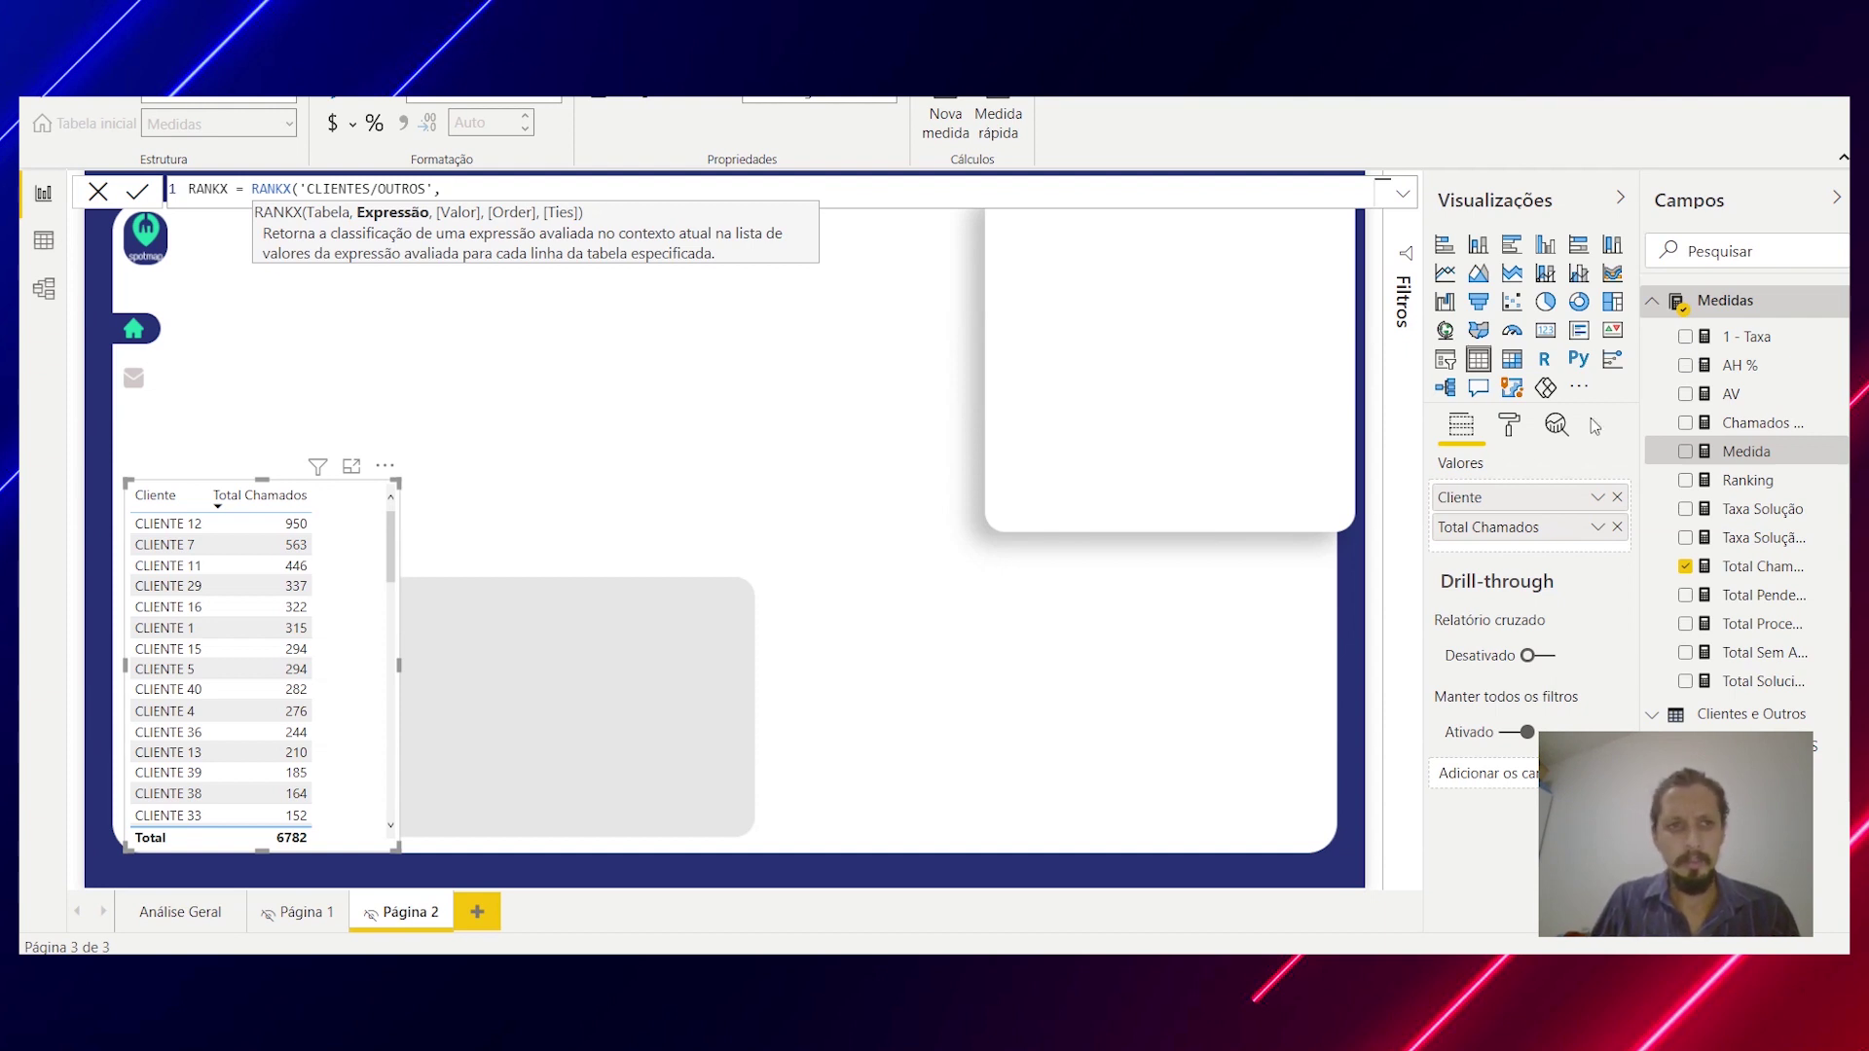
{"action": "type", "text": "TOTAL"}
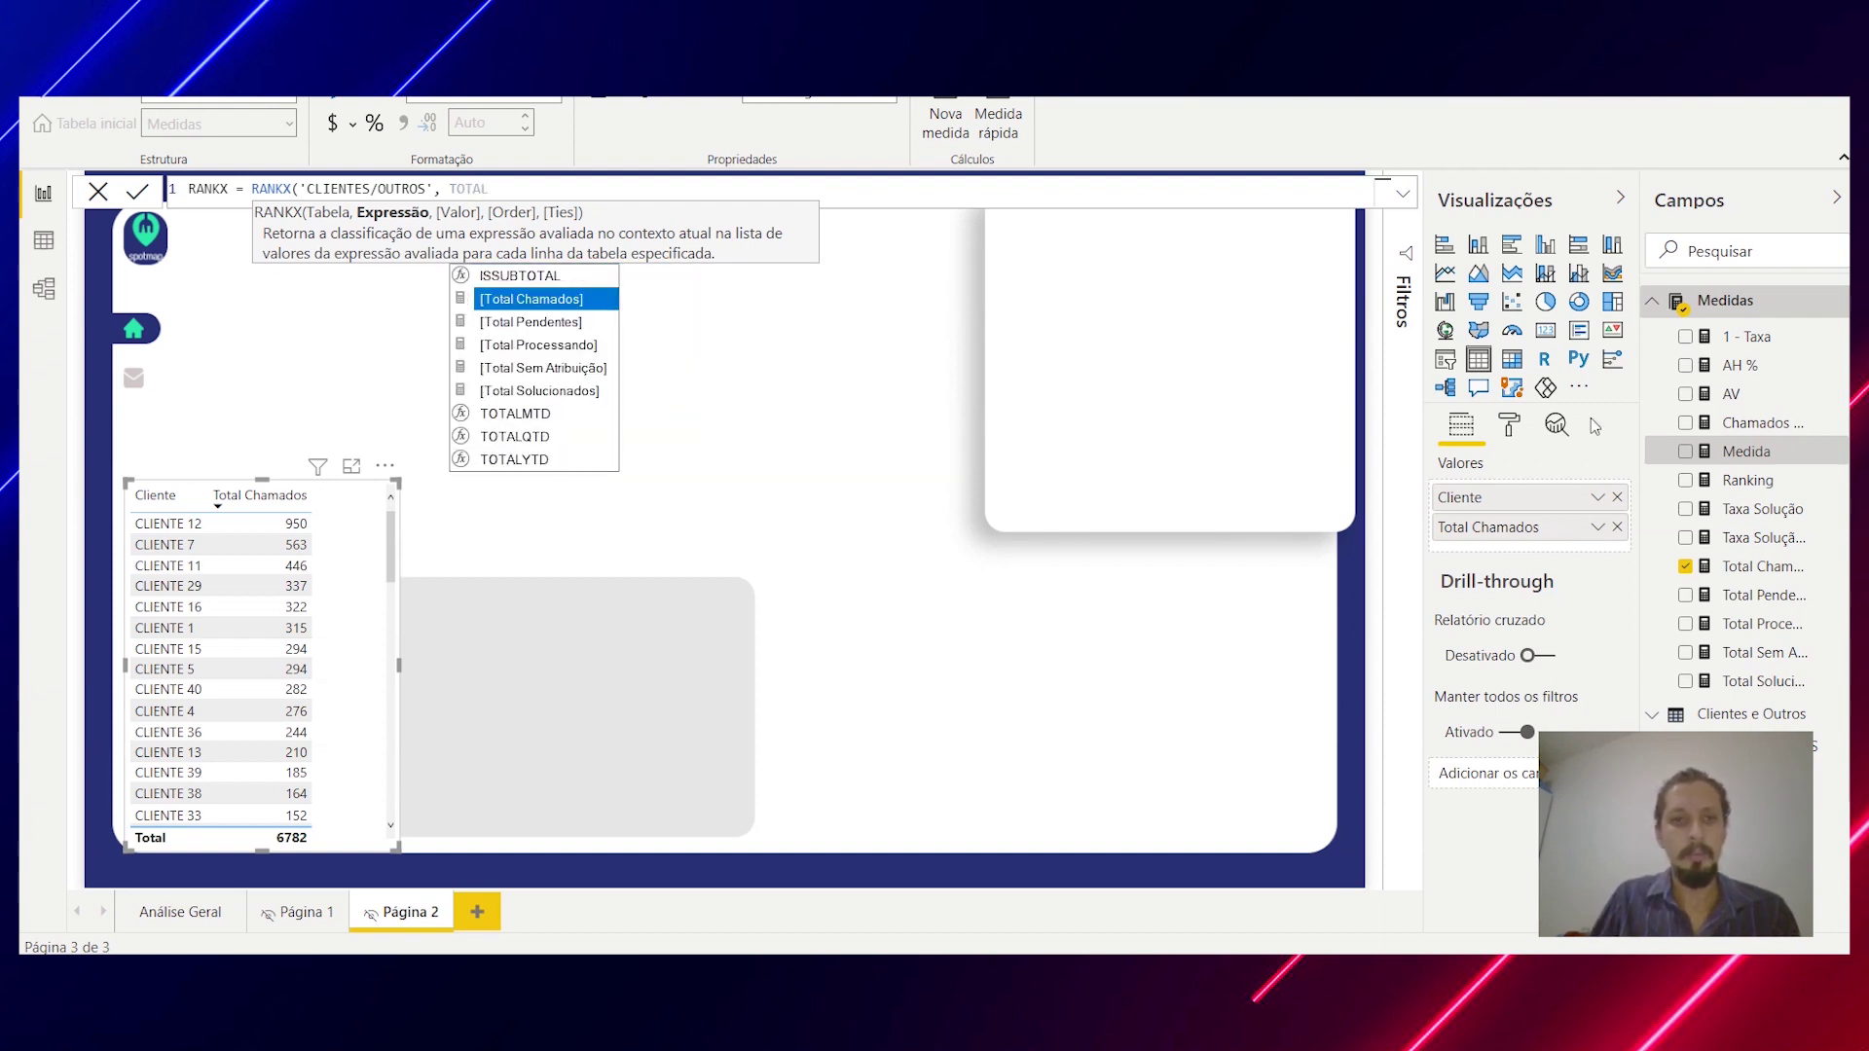
{"action": "key", "text": "Tab"}
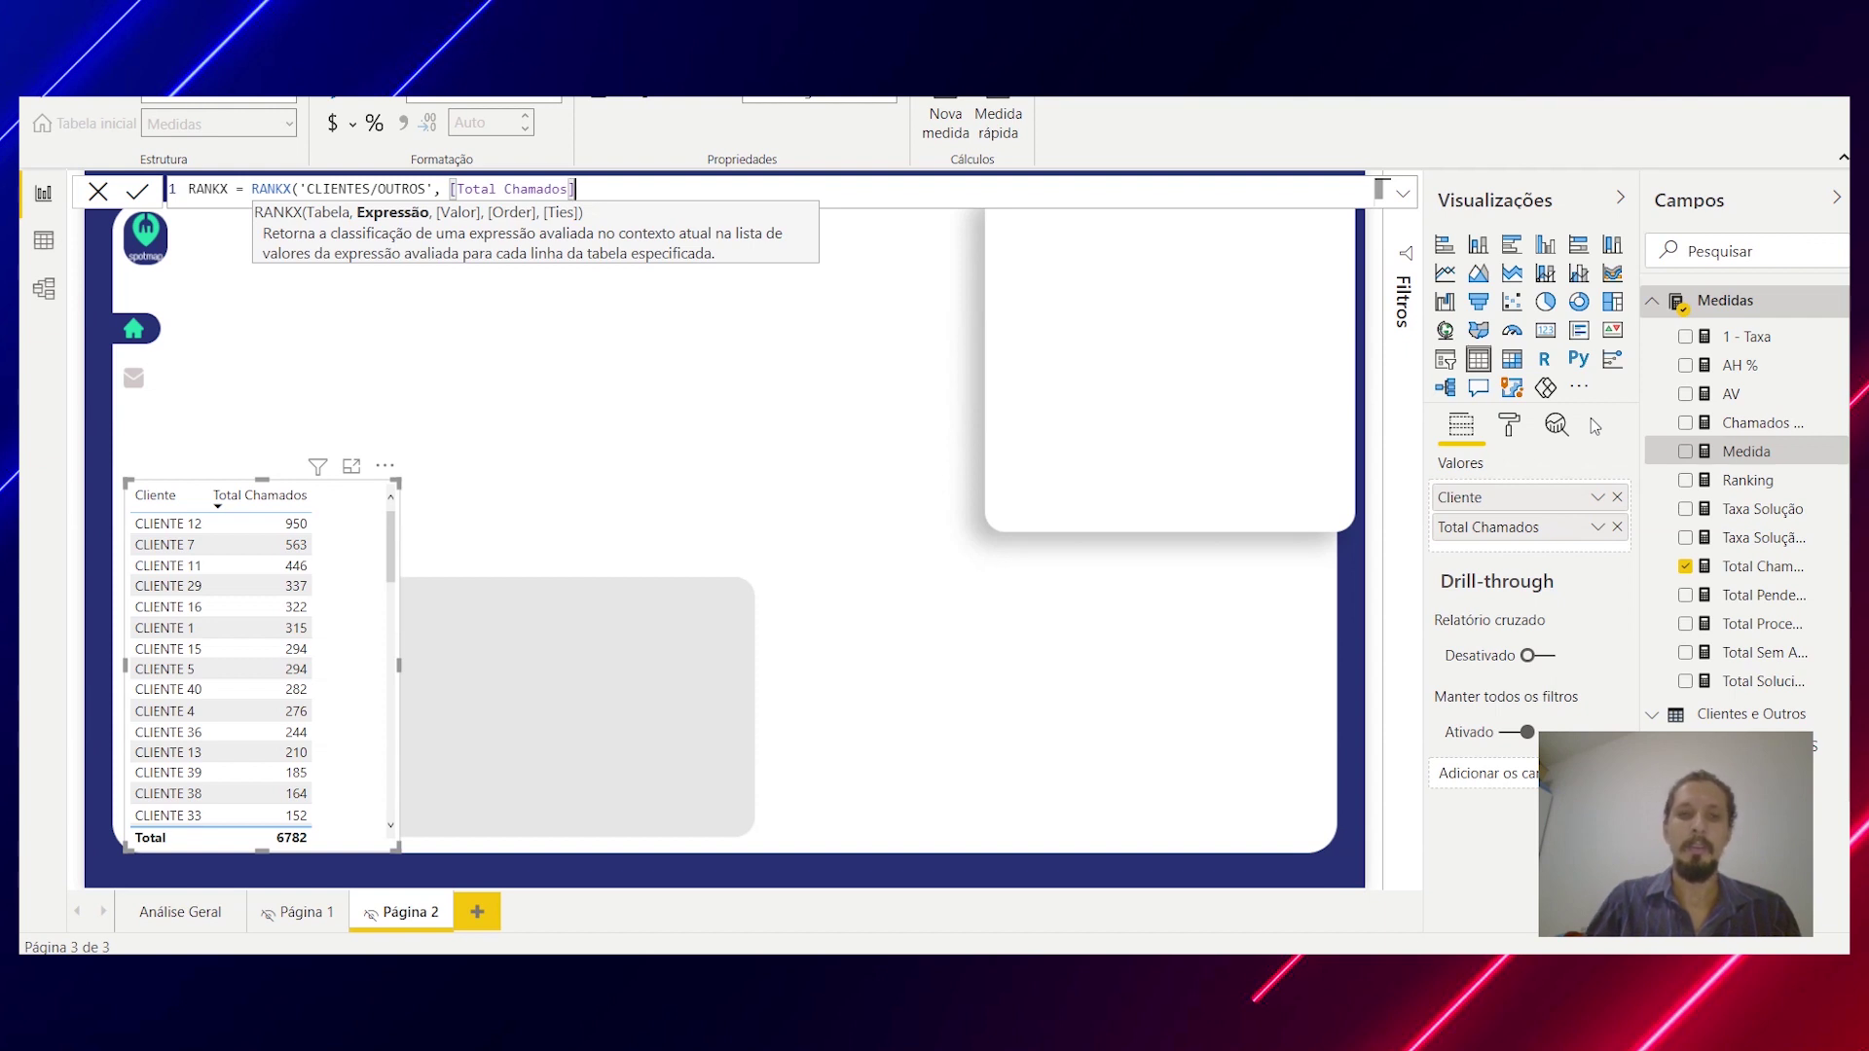
{"action": "type", "text": ")"}
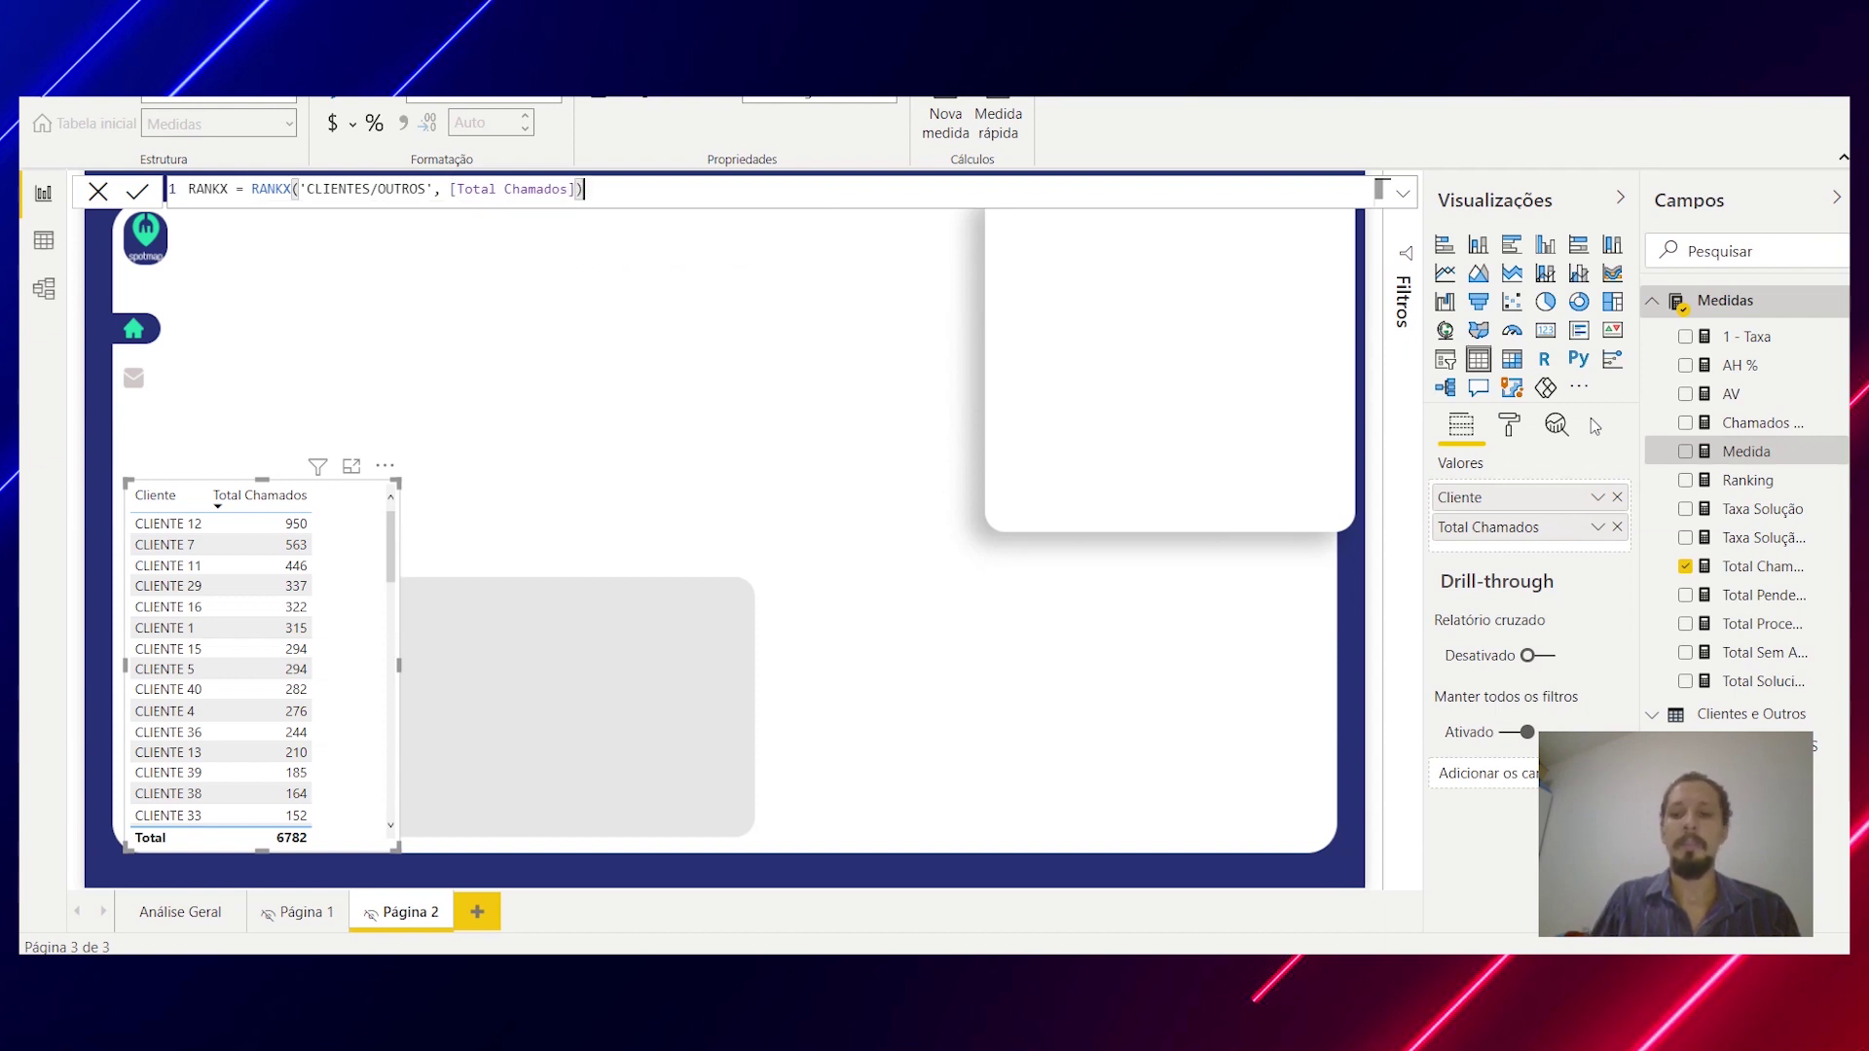
{"action": "key", "text": "Return"}
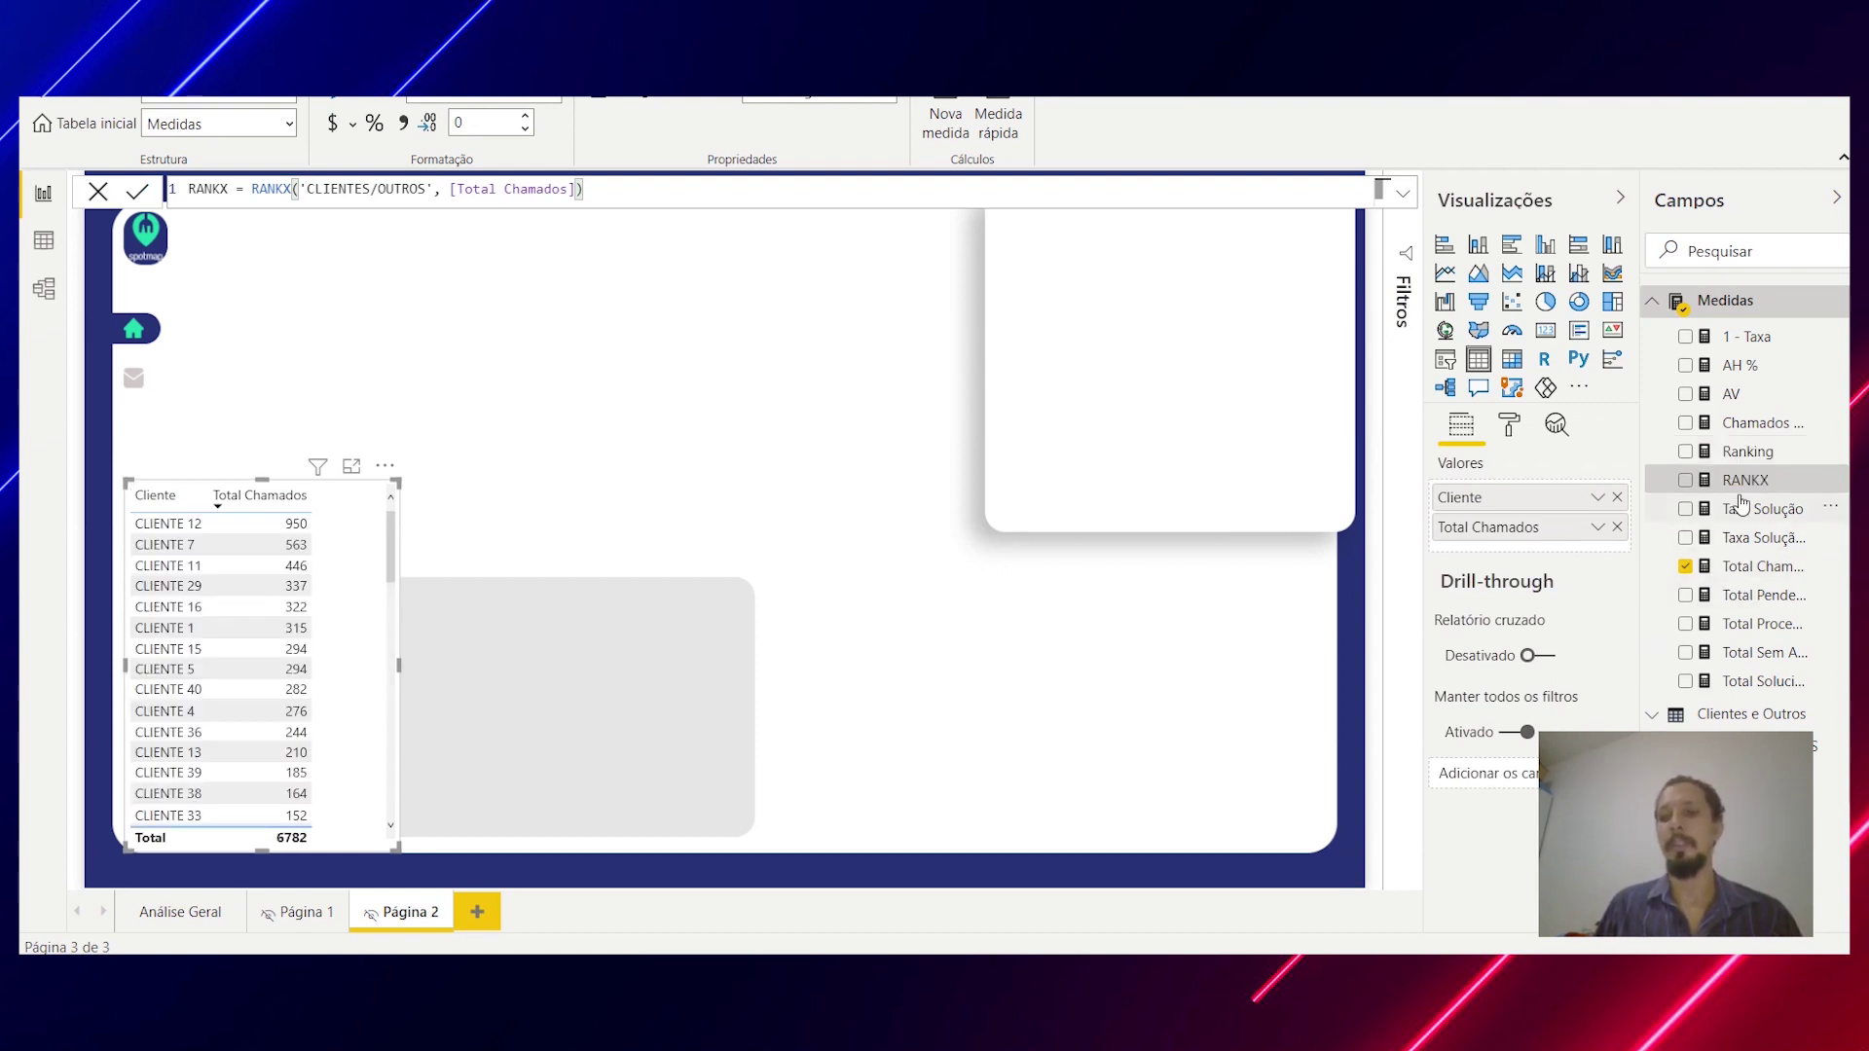
Step: Add the RANKX measure as a third column of the client table visual and make the visual slightly narrower
{"action": "left_click_drag", "start_coordinate": [1745, 480], "coordinate": [1588, 553]}
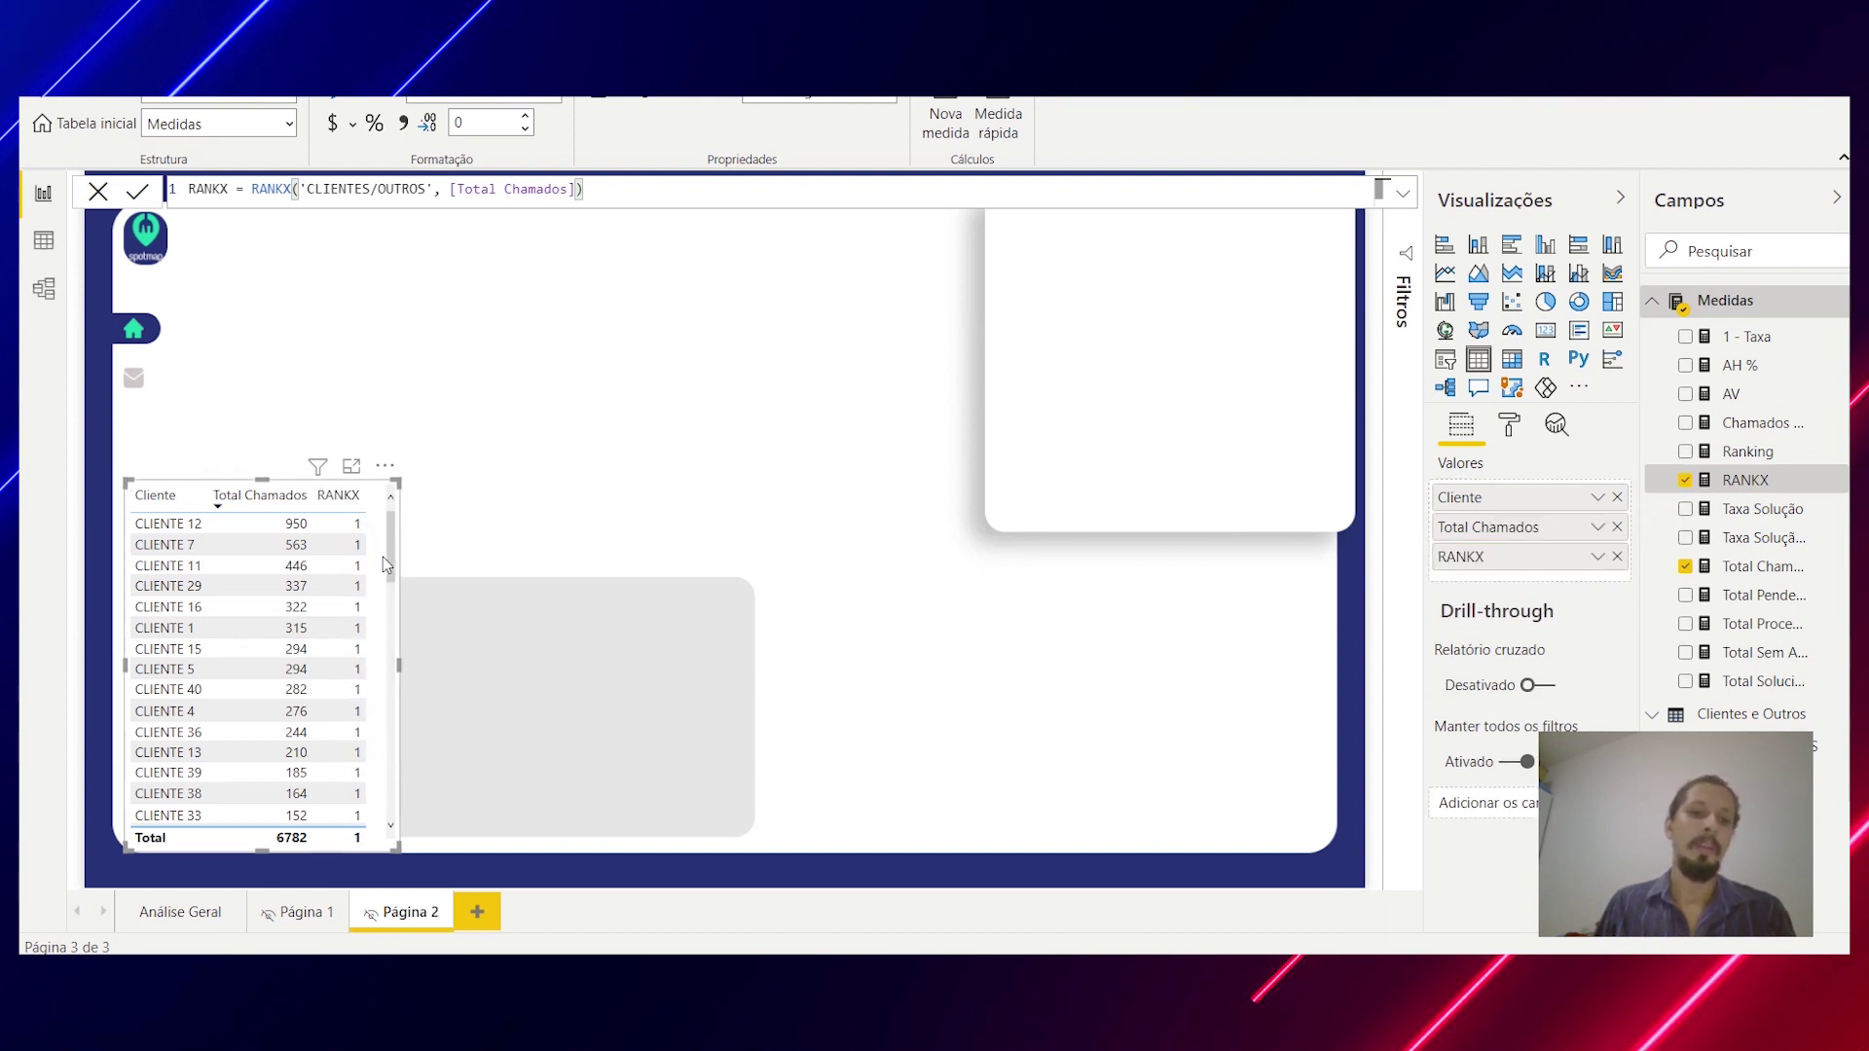
{"action": "left_click_drag", "start_coordinate": [399, 669], "coordinate": [392, 669]}
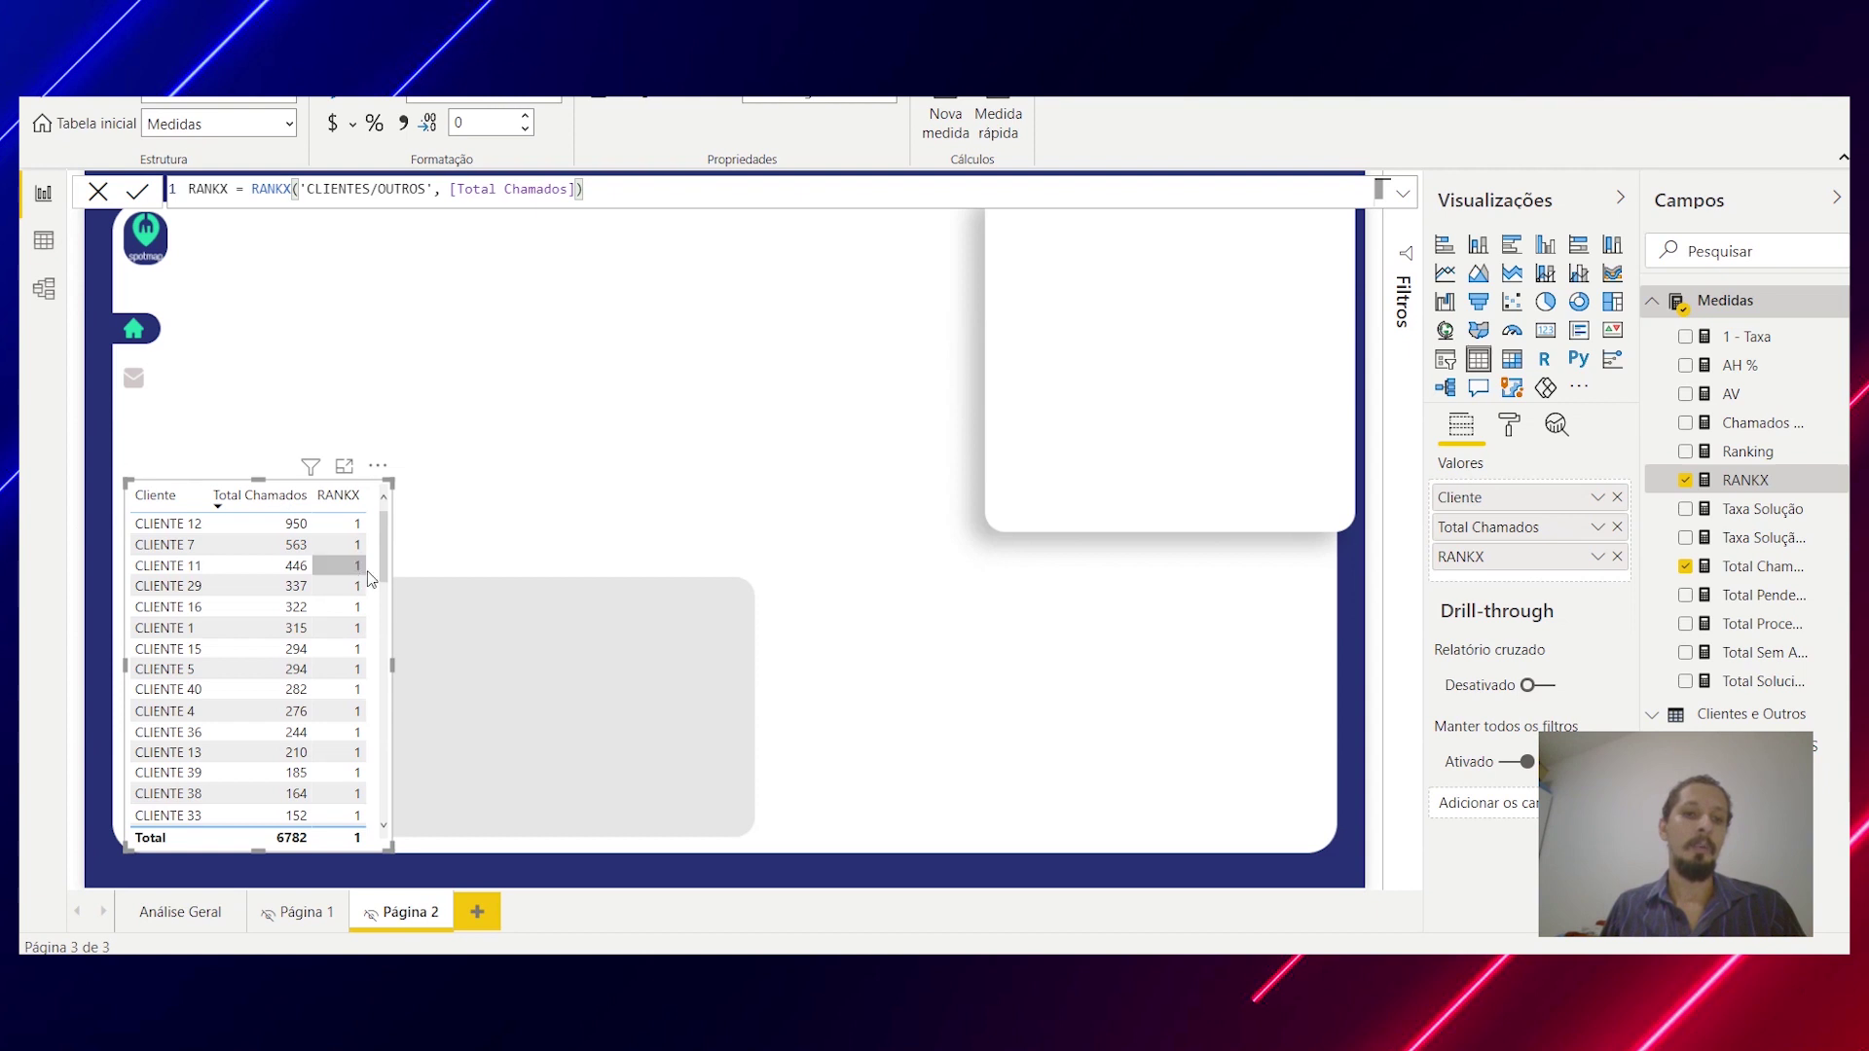
{"action": "mouse_move", "coordinate": [388, 555]}
{"action": "left_mouse_down"}
{"action": "mouse_move", "coordinate": [399, 818]}
{"action": "mouse_move", "coordinate": [394, 547]}
{"action": "left_mouse_up"}
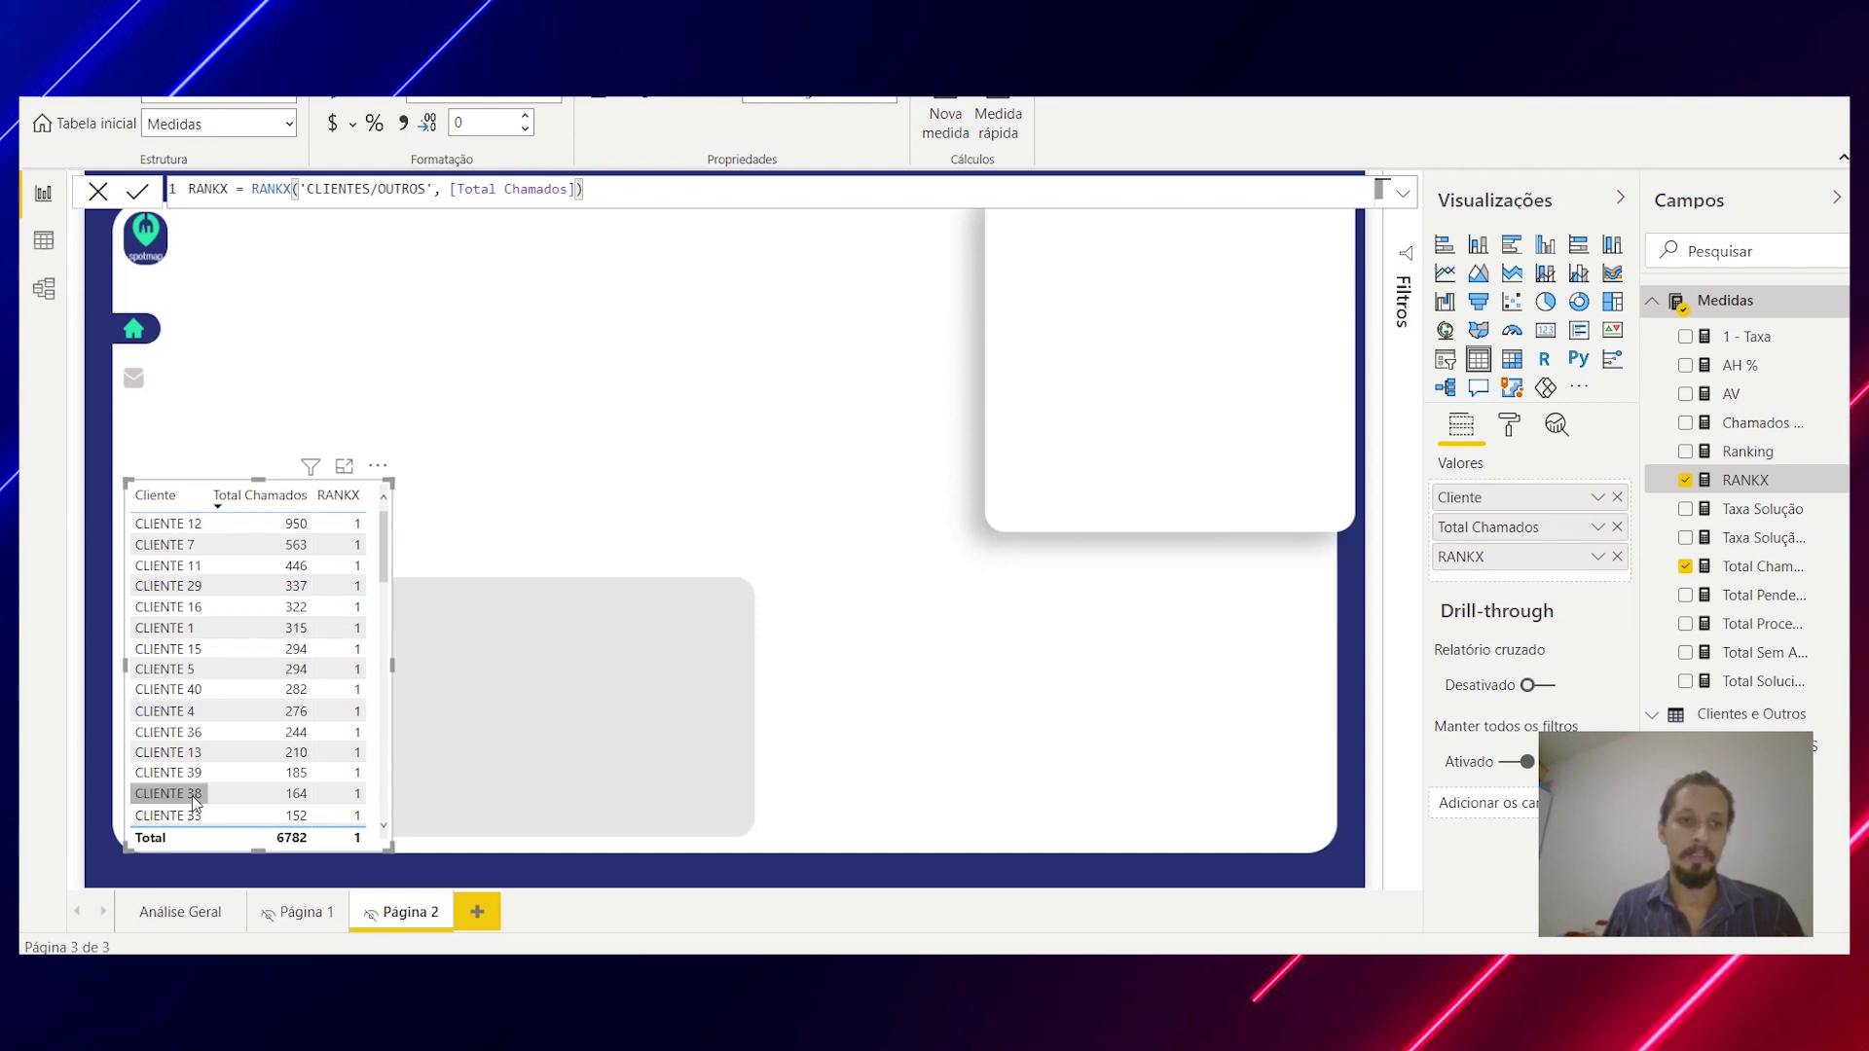
Step: Wrap 'CLIENTES/OUTROS' in ALL() inside the RANKX measure and commit the formula
{"action": "left_click", "coordinate": [302, 190]}
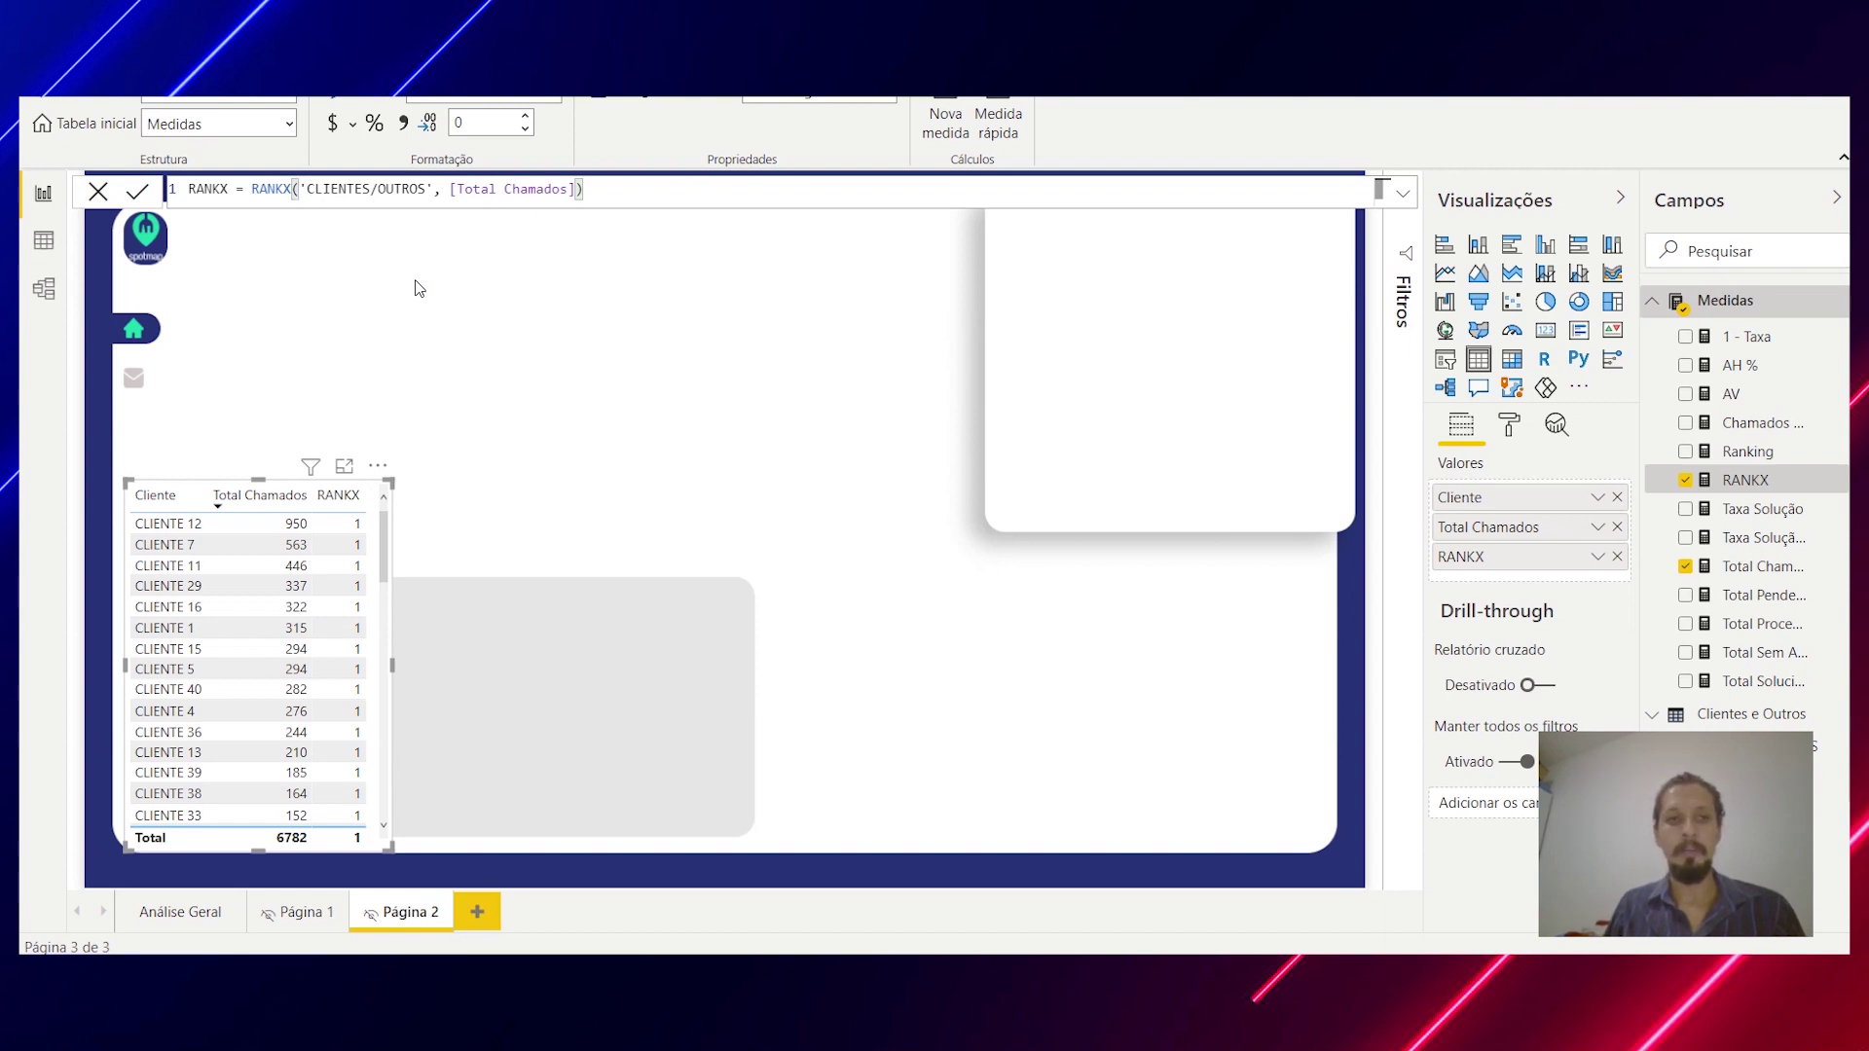
{"action": "type", "text": "ALL("}
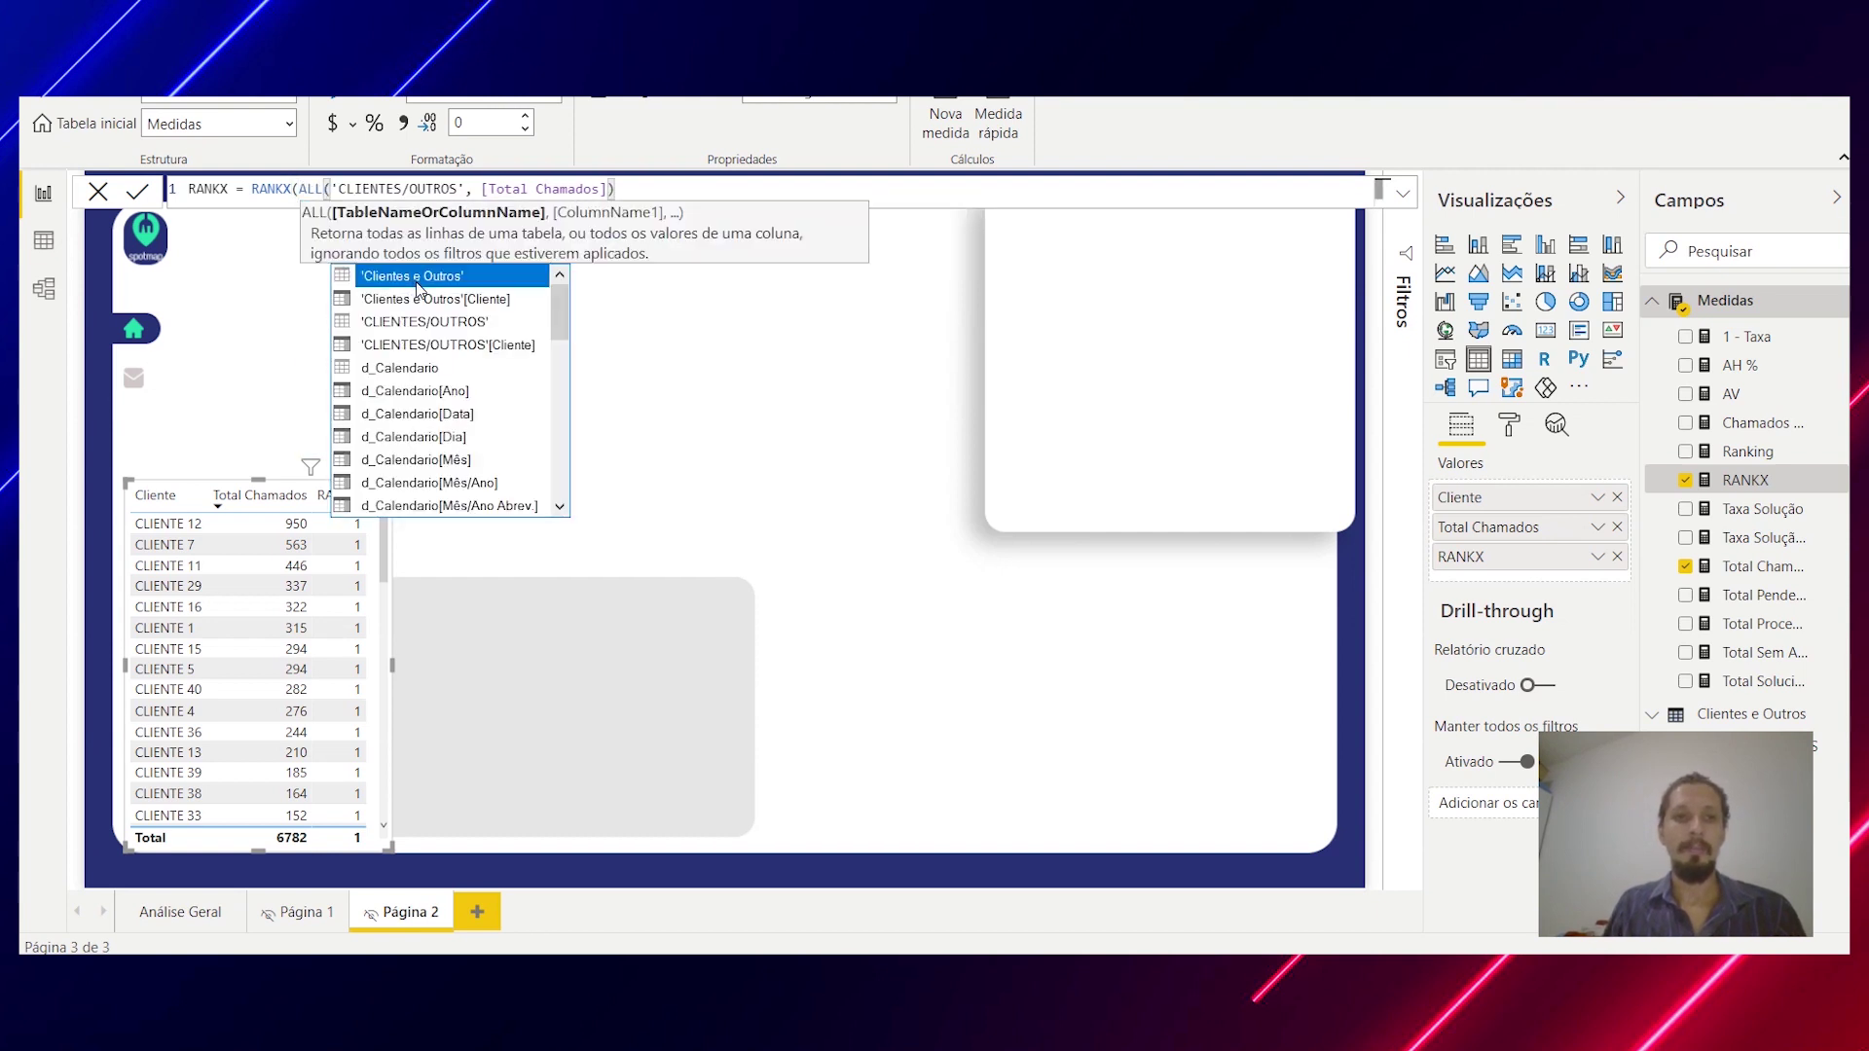
{"action": "left_click", "coordinate": [463, 188]}
{"action": "type", "text": ")"}
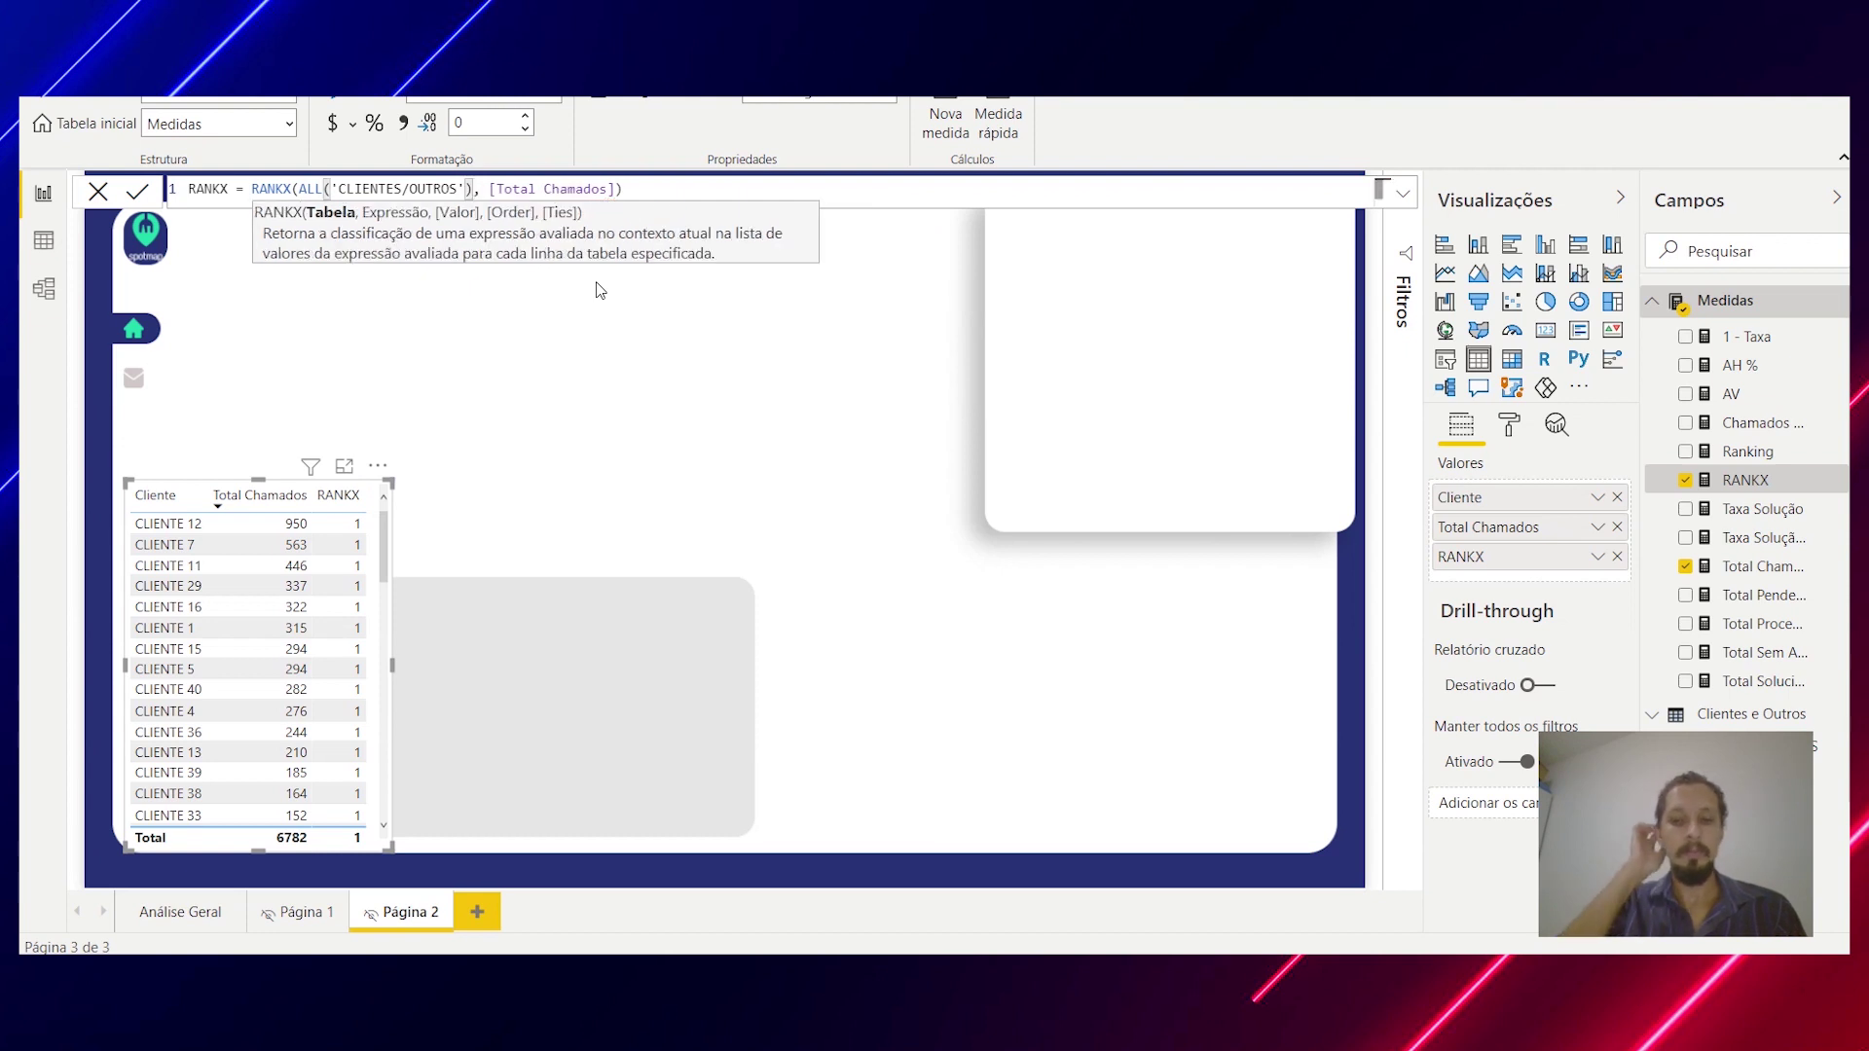
{"action": "key", "text": "Return"}
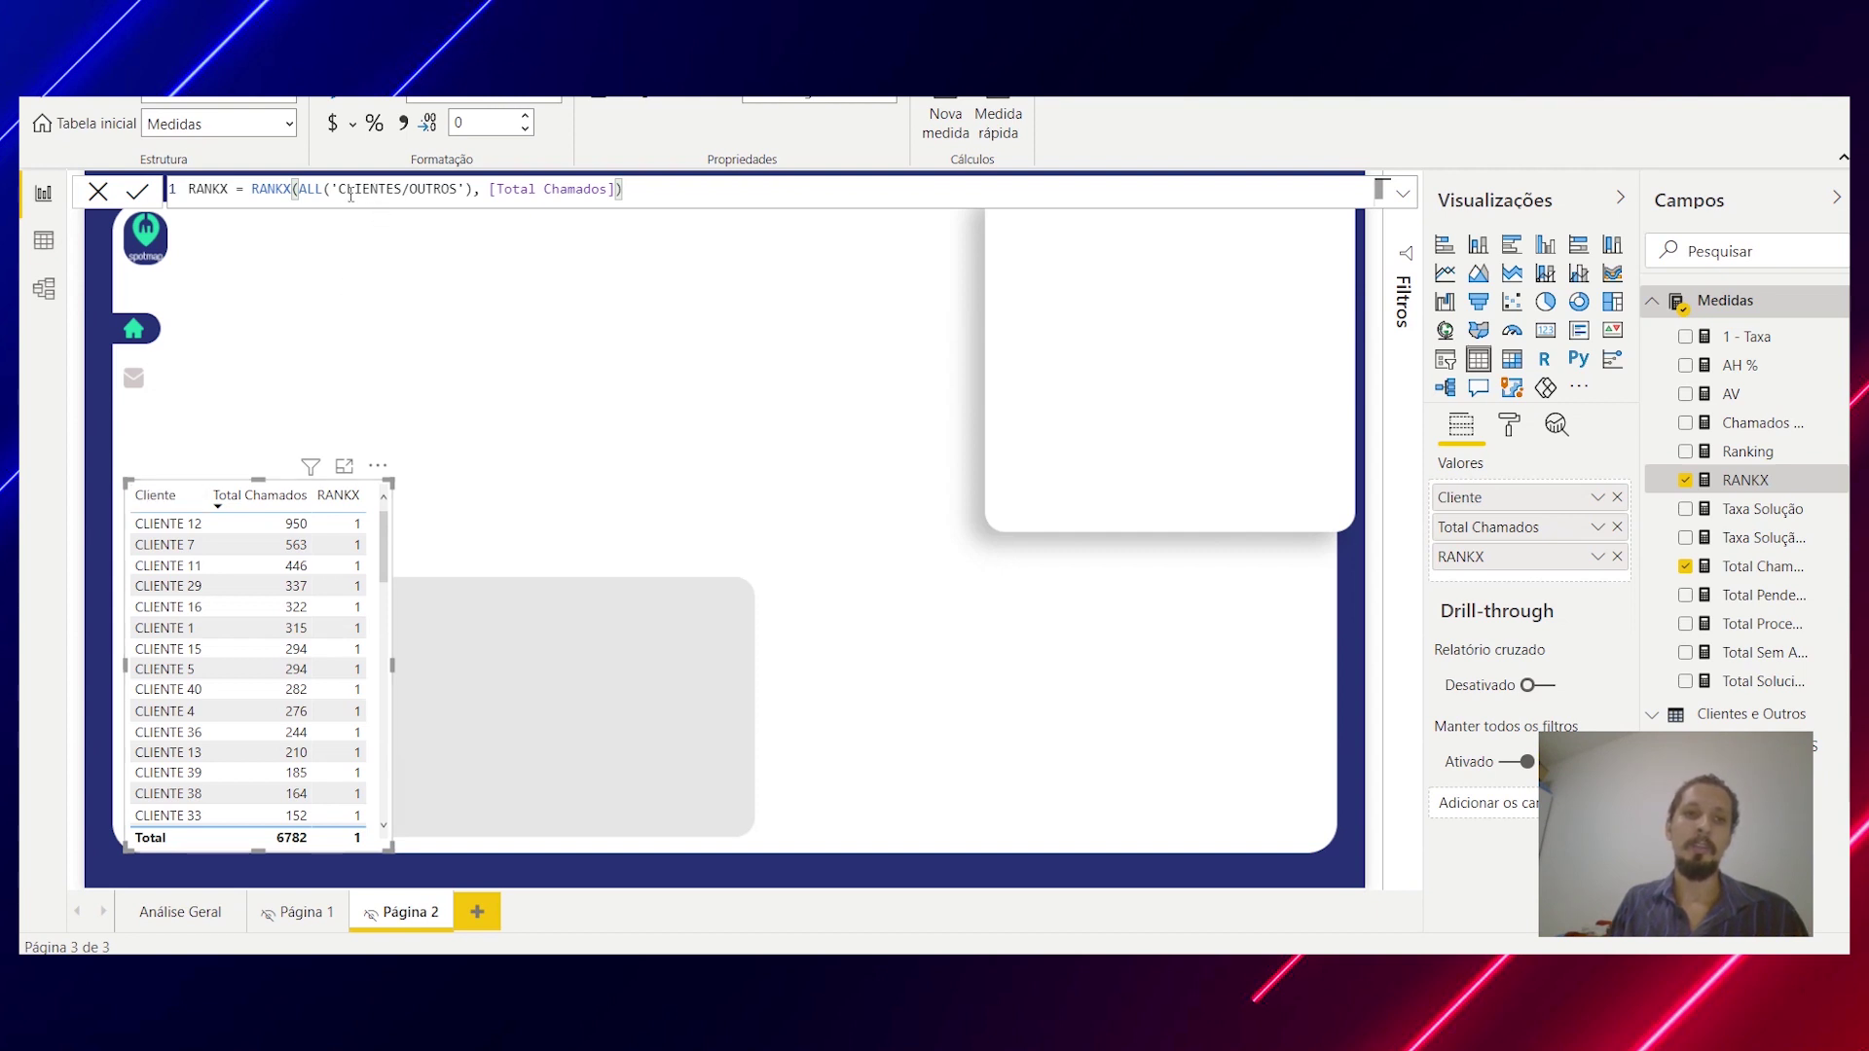
Step: Replace the Cliente column of the table visual with the Cliente field from CLIENTES/OUTROS, placed first
{"action": "left_click_drag", "start_coordinate": [338, 191], "coordinate": [445, 194]}
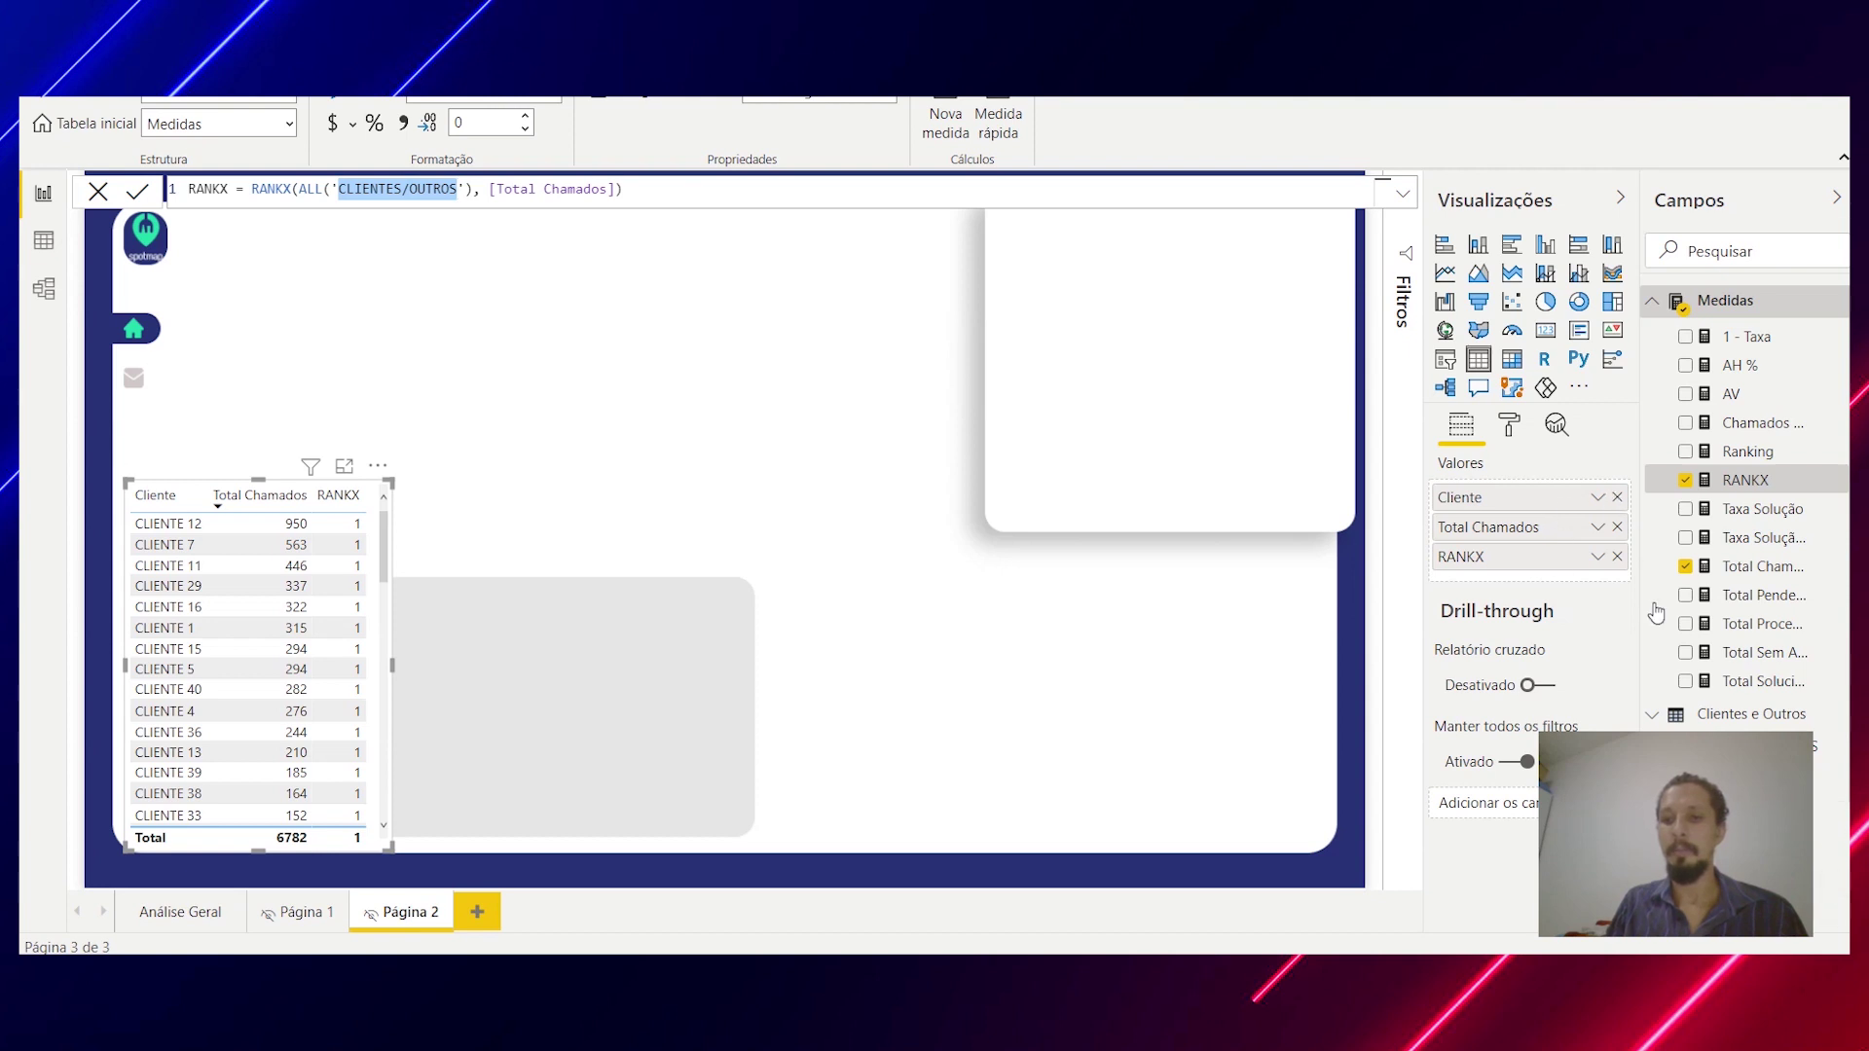
{"action": "left_click", "coordinate": [1616, 497]}
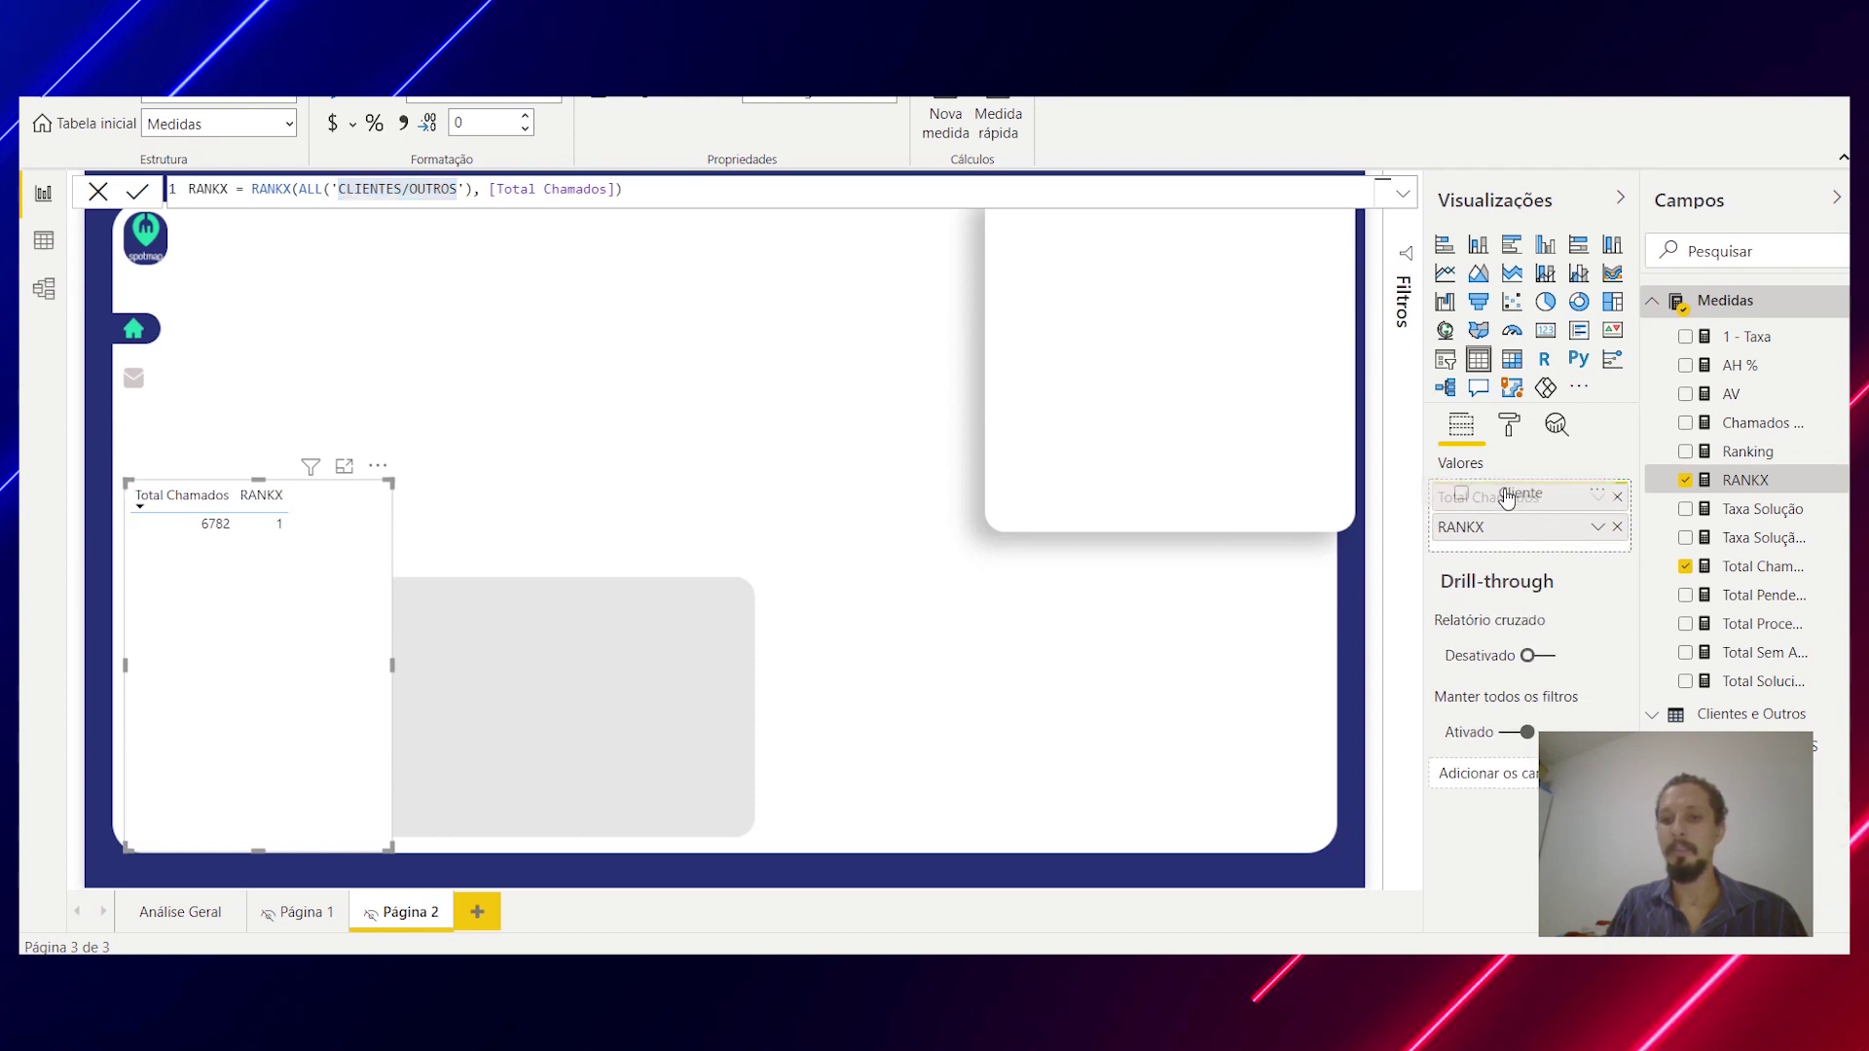
{"action": "key", "text": "ctrl+z"}
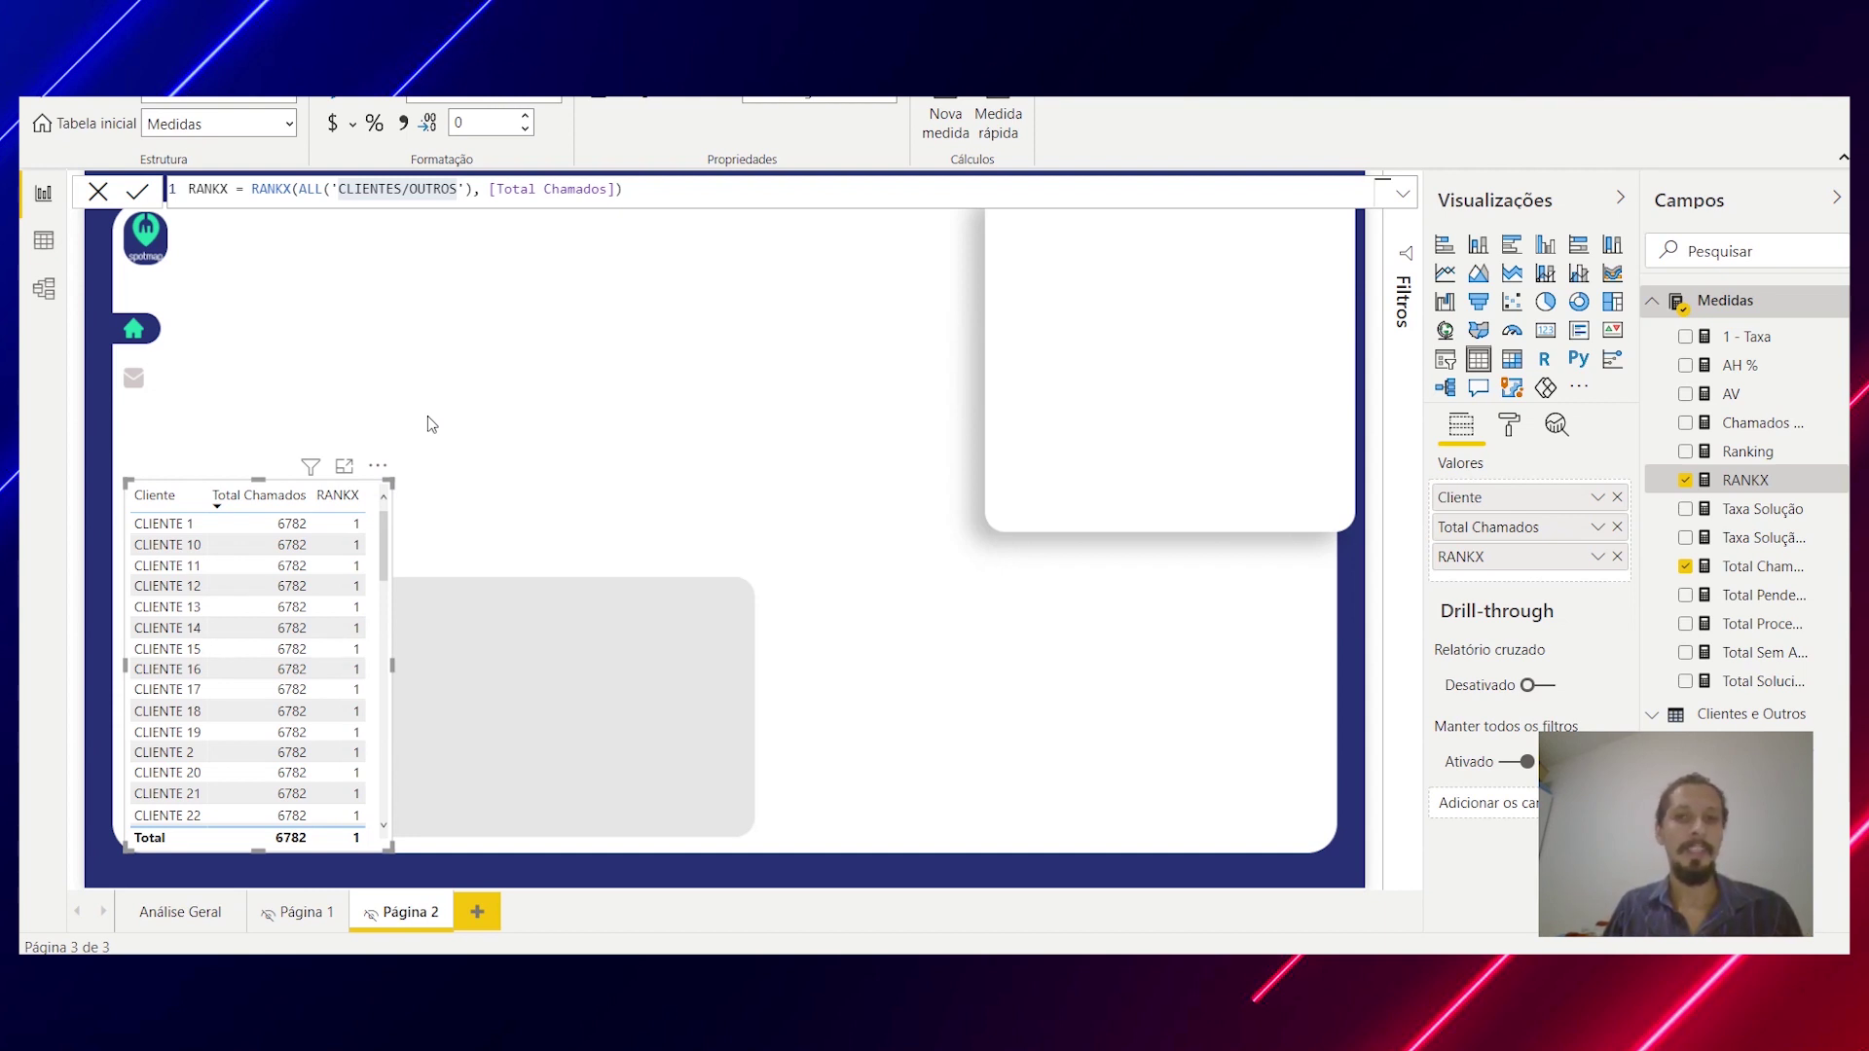
Step: In the data model, move the CLIENTES/OUTROS table beside f_glpi and relate the two tables on Cliente
{"action": "left_click", "coordinate": [45, 290]}
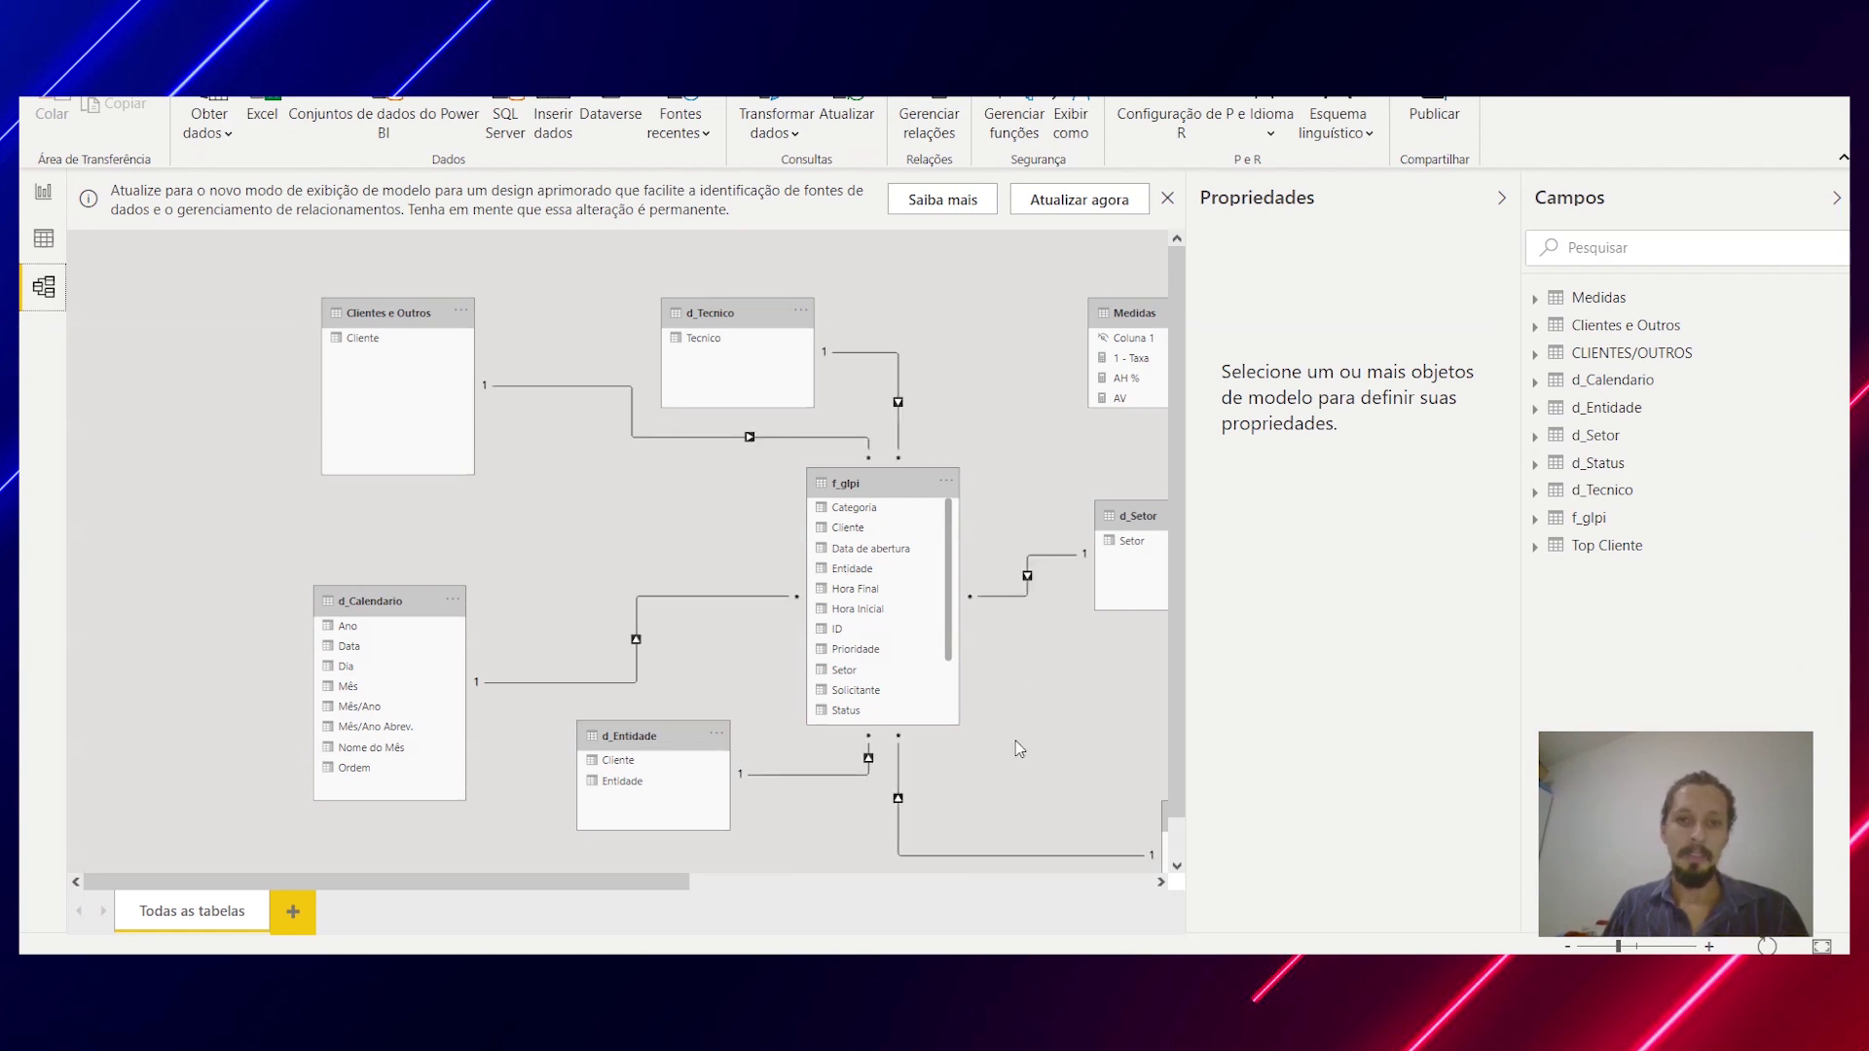
{"action": "left_click_drag", "start_coordinate": [620, 888], "coordinate": [801, 888]}
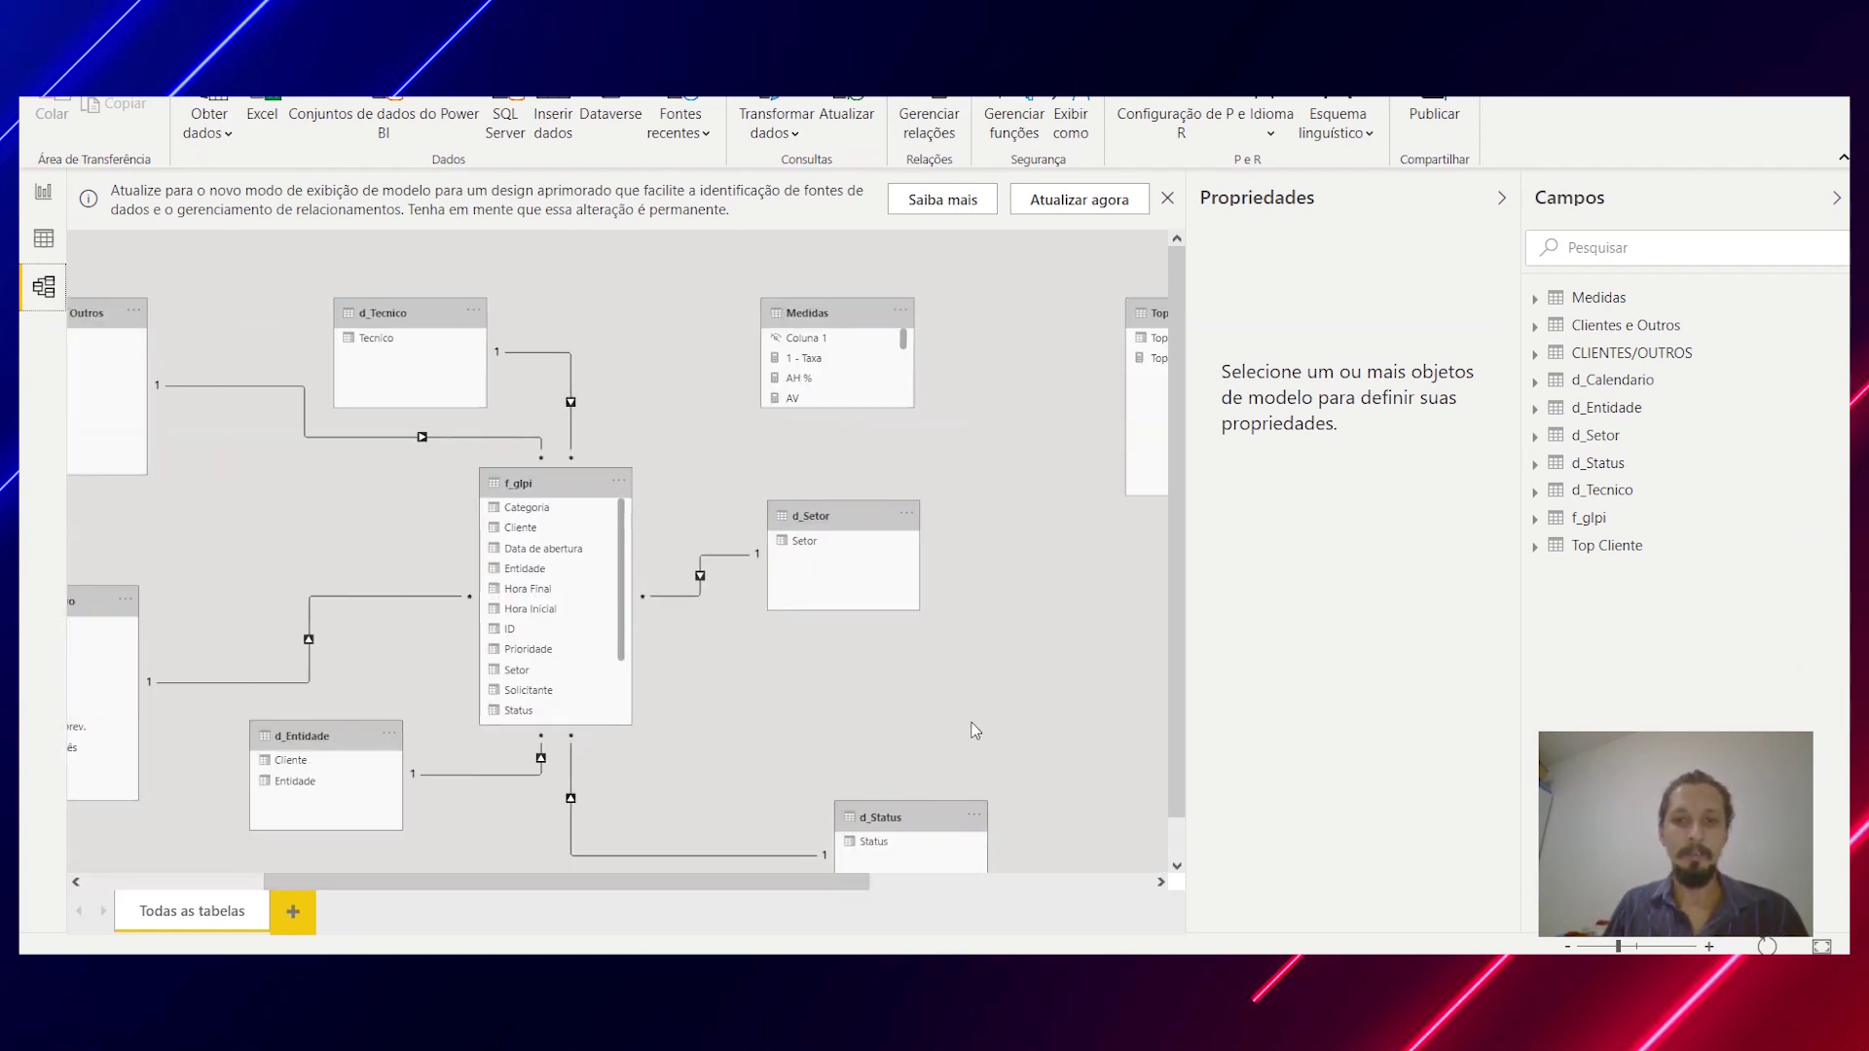
{"action": "left_click", "coordinate": [1503, 201]}
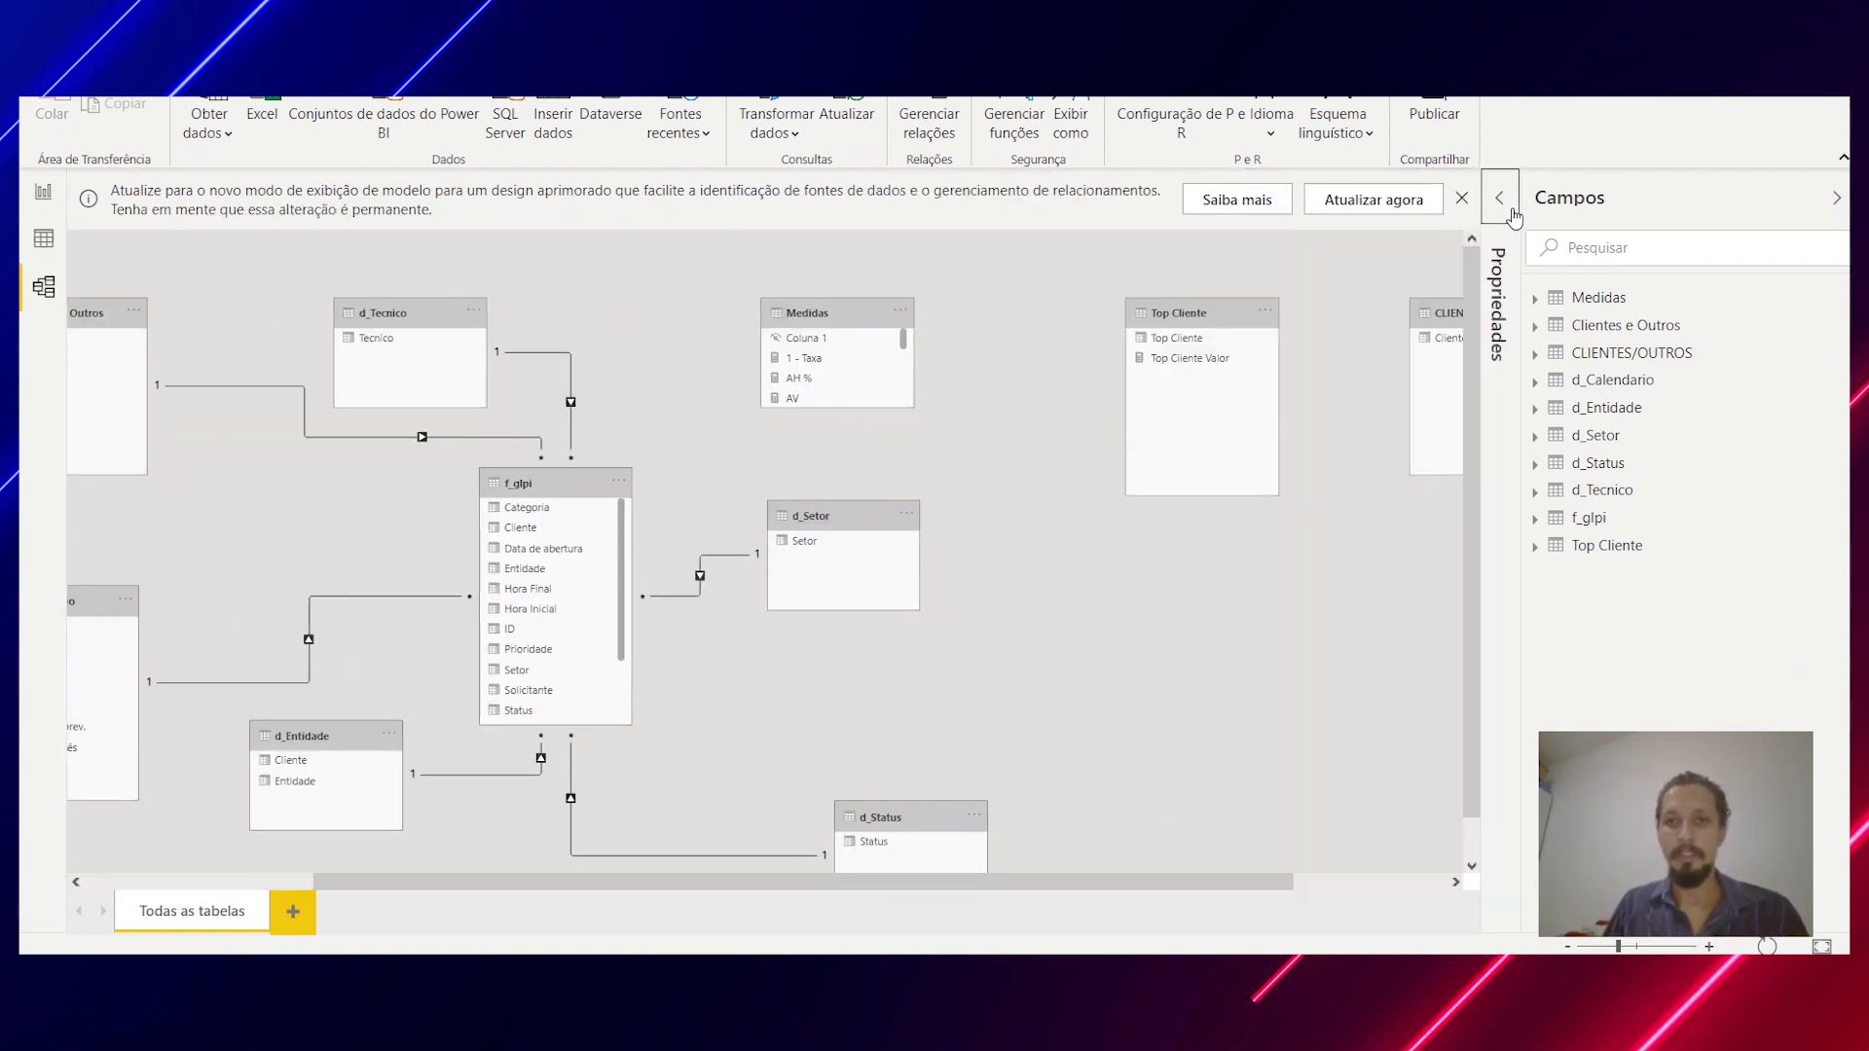
{"action": "left_click_drag", "start_coordinate": [908, 881], "coordinate": [1256, 879]}
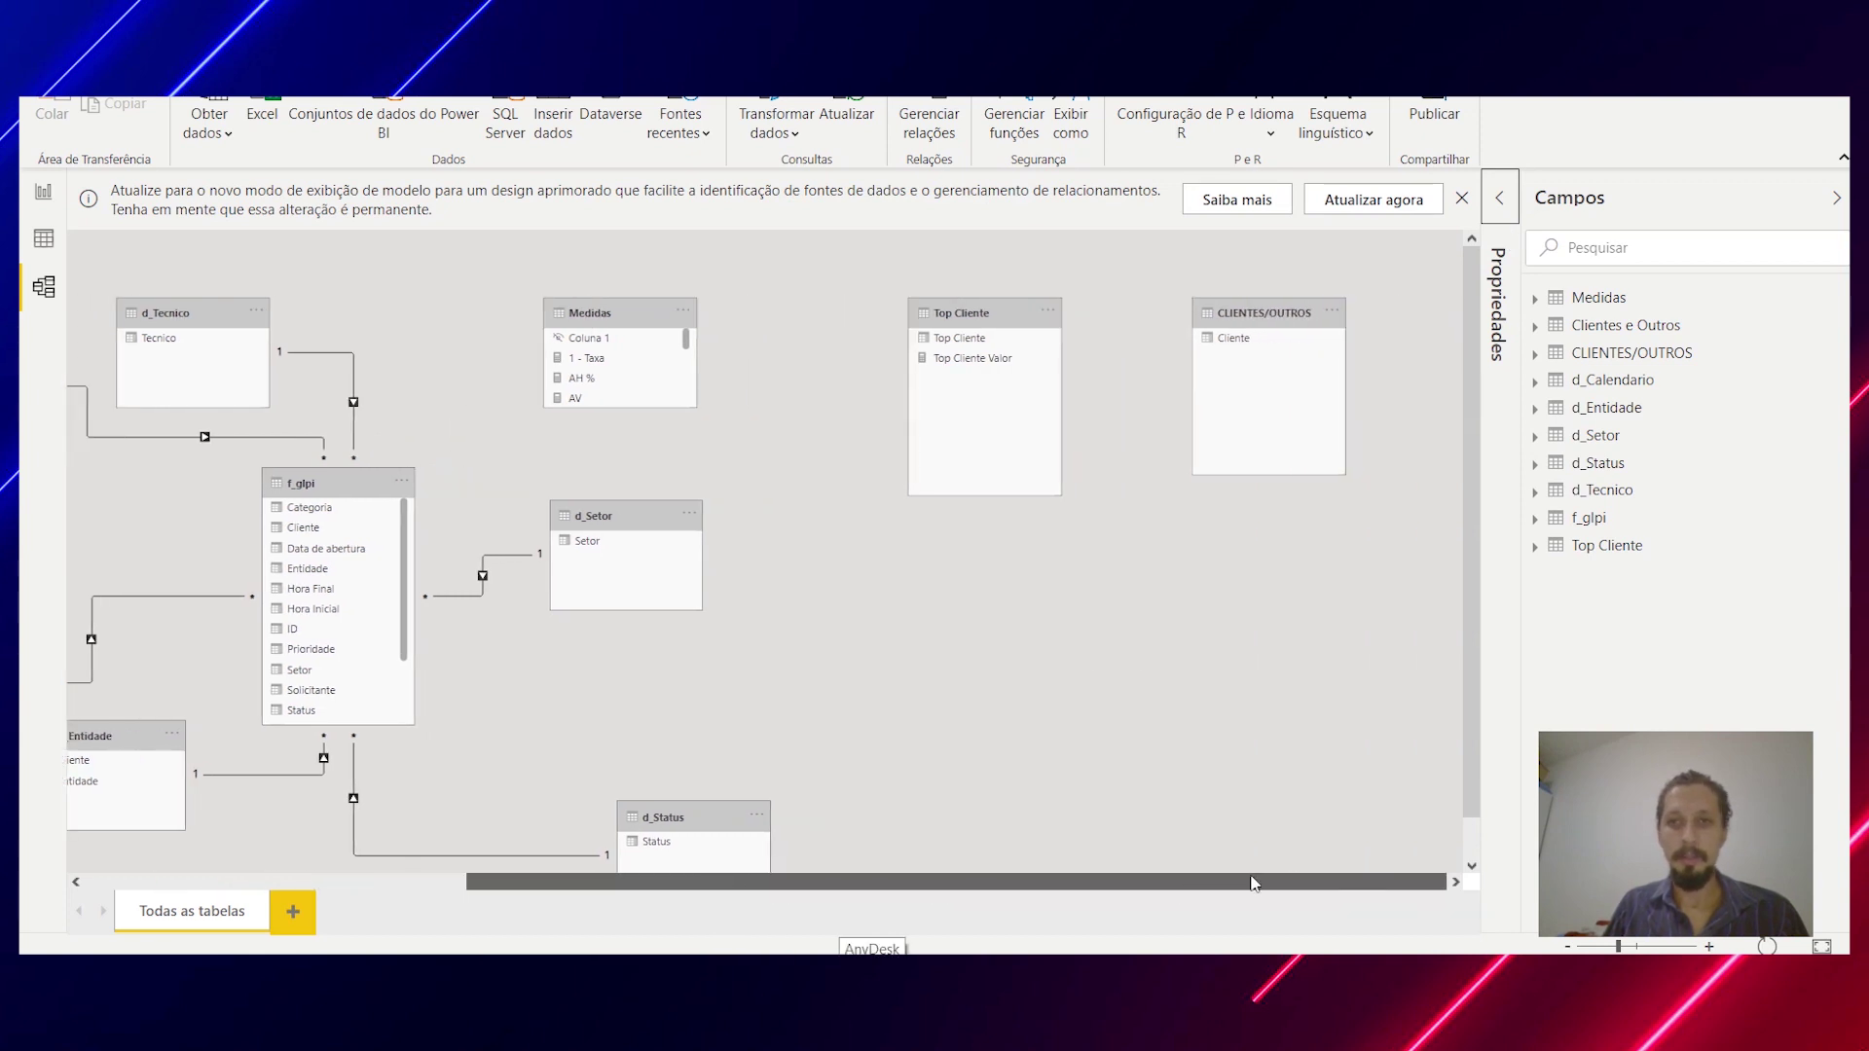
{"action": "left_click_drag", "start_coordinate": [1251, 305], "coordinate": [615, 537]}
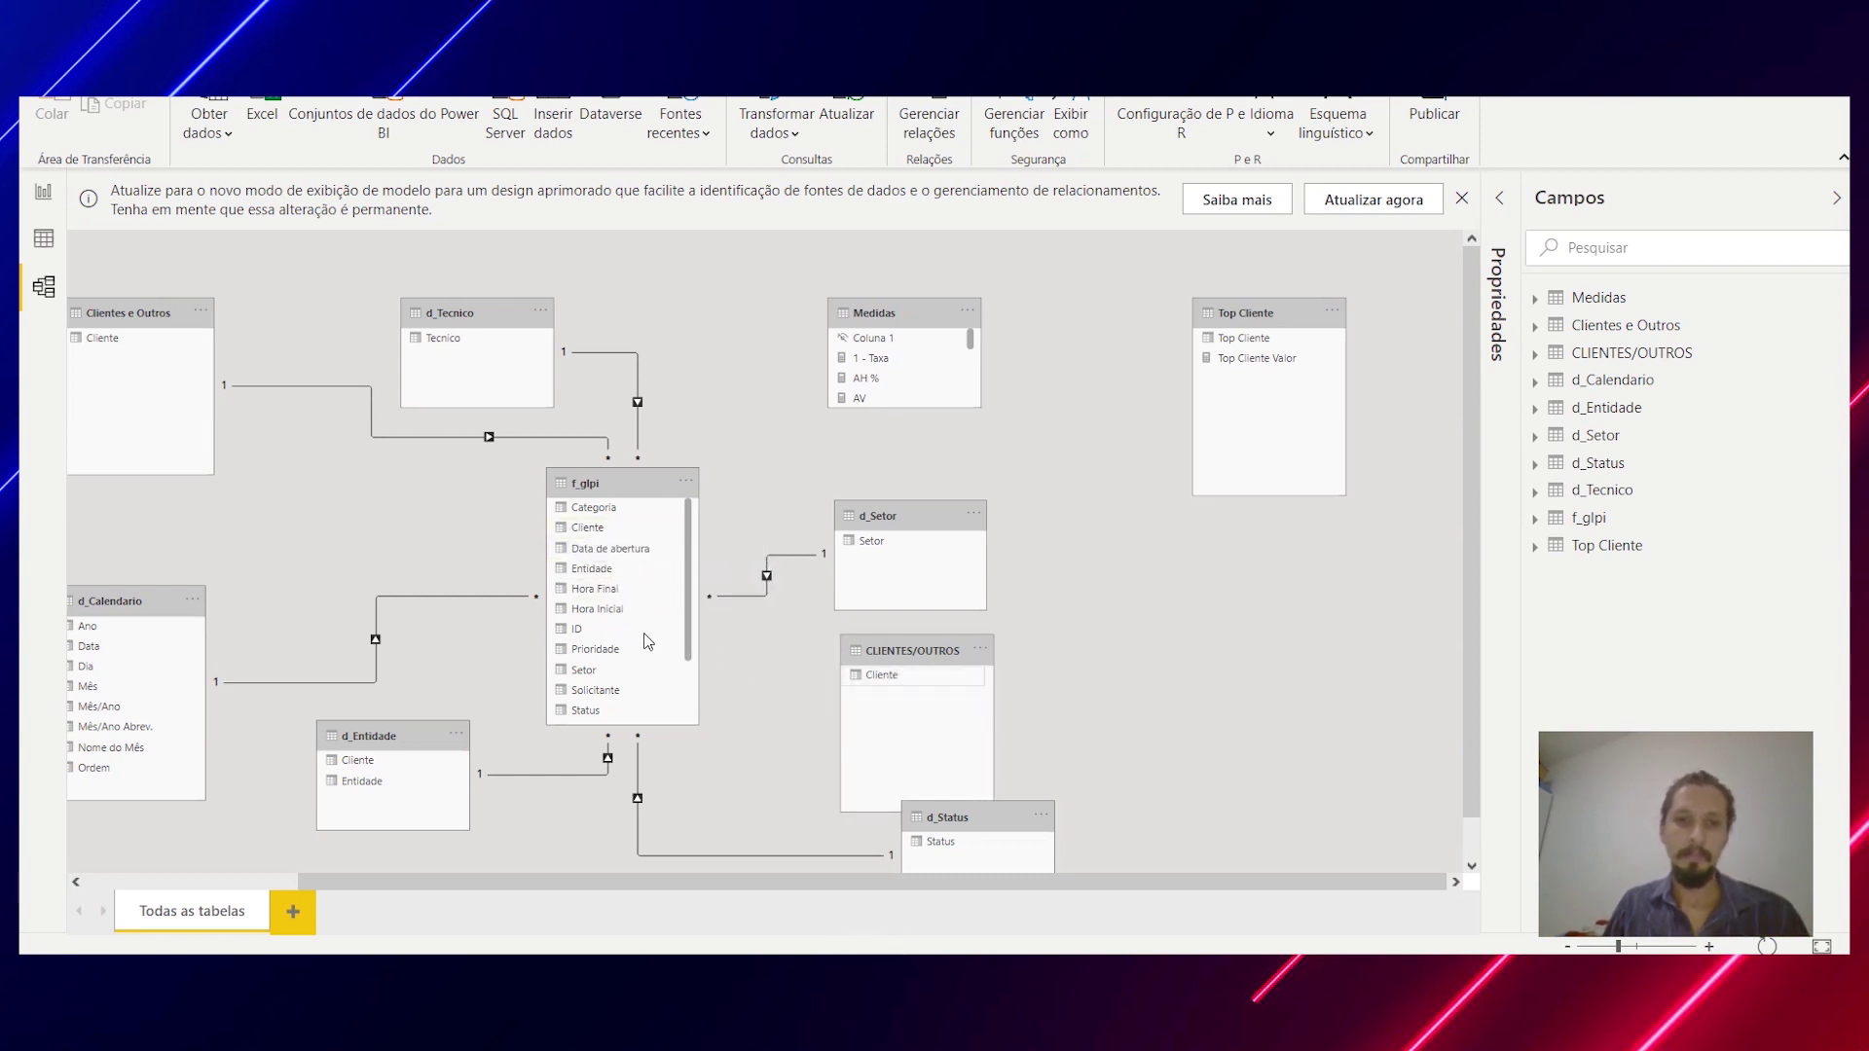
Step: Return to the report page and check the client ranking from the first row down to OUTROS
{"action": "left_click", "coordinate": [44, 192]}
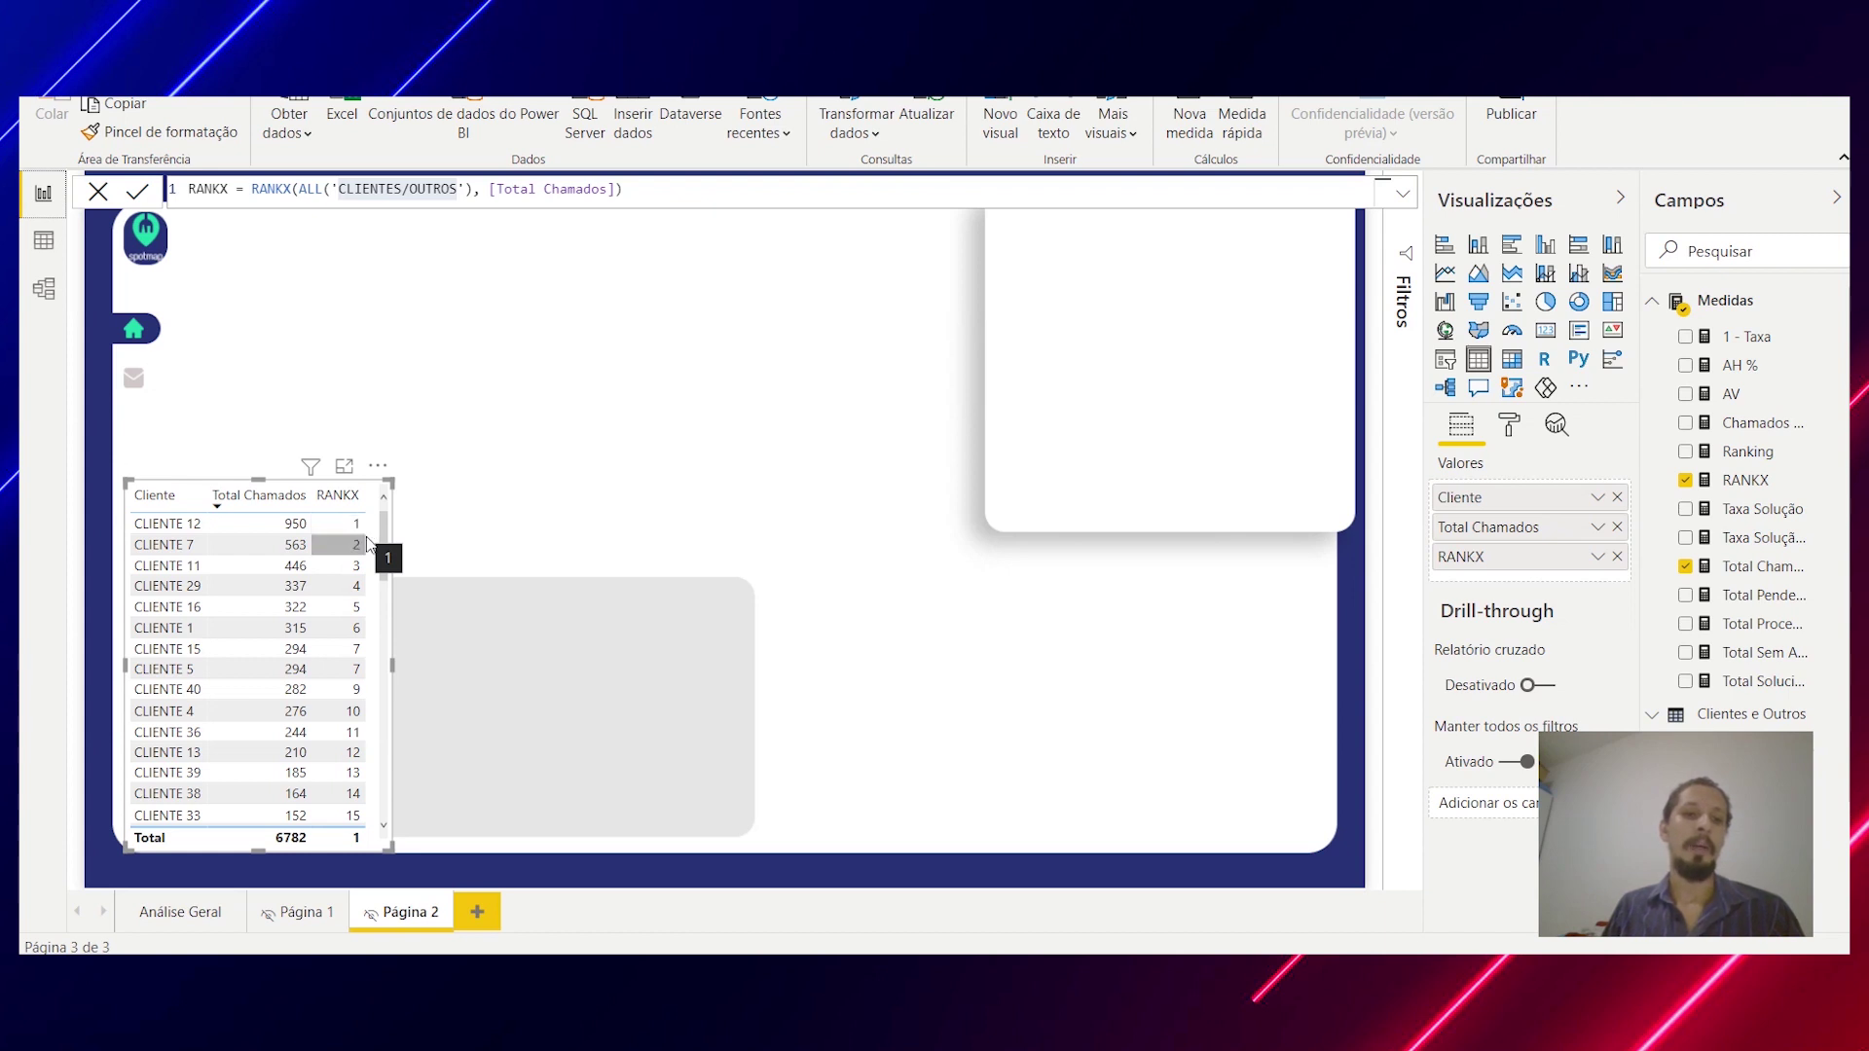
{"action": "left_click_drag", "start_coordinate": [384, 541], "coordinate": [409, 822]}
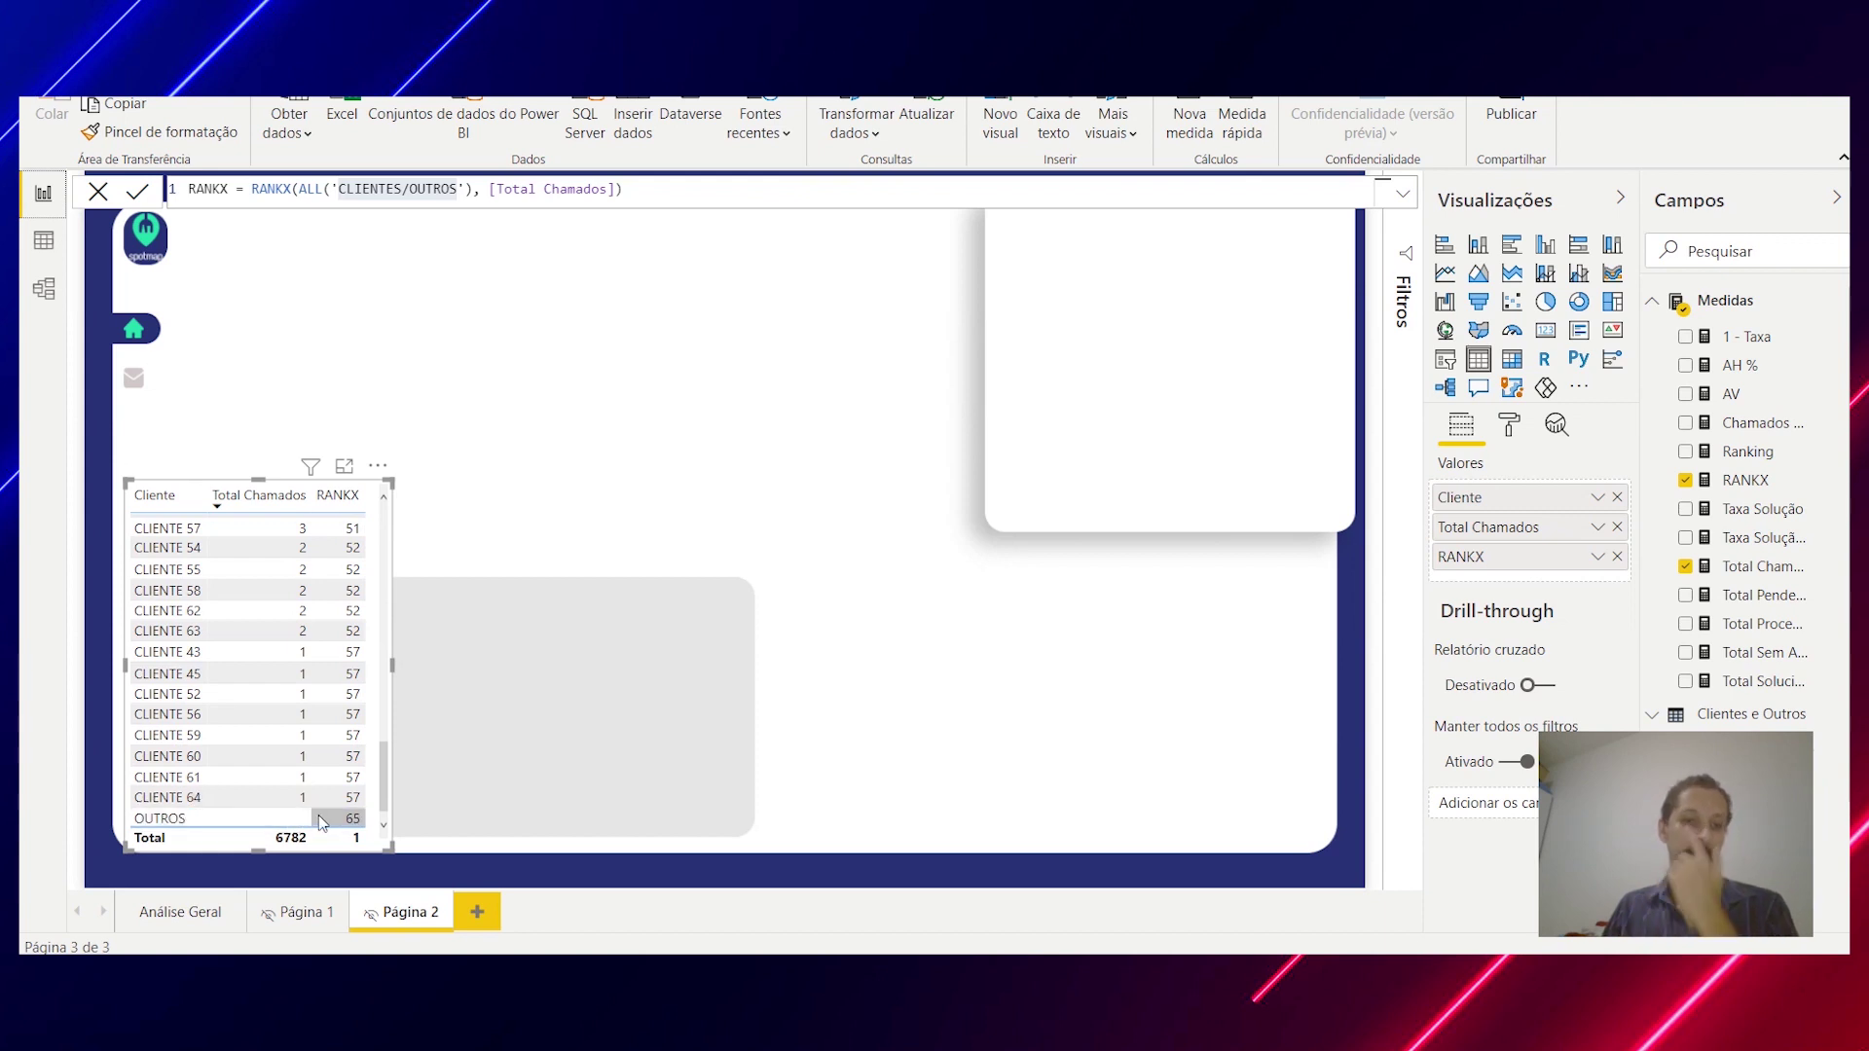
{"action": "left_click_drag", "start_coordinate": [388, 769], "coordinate": [372, 483]}
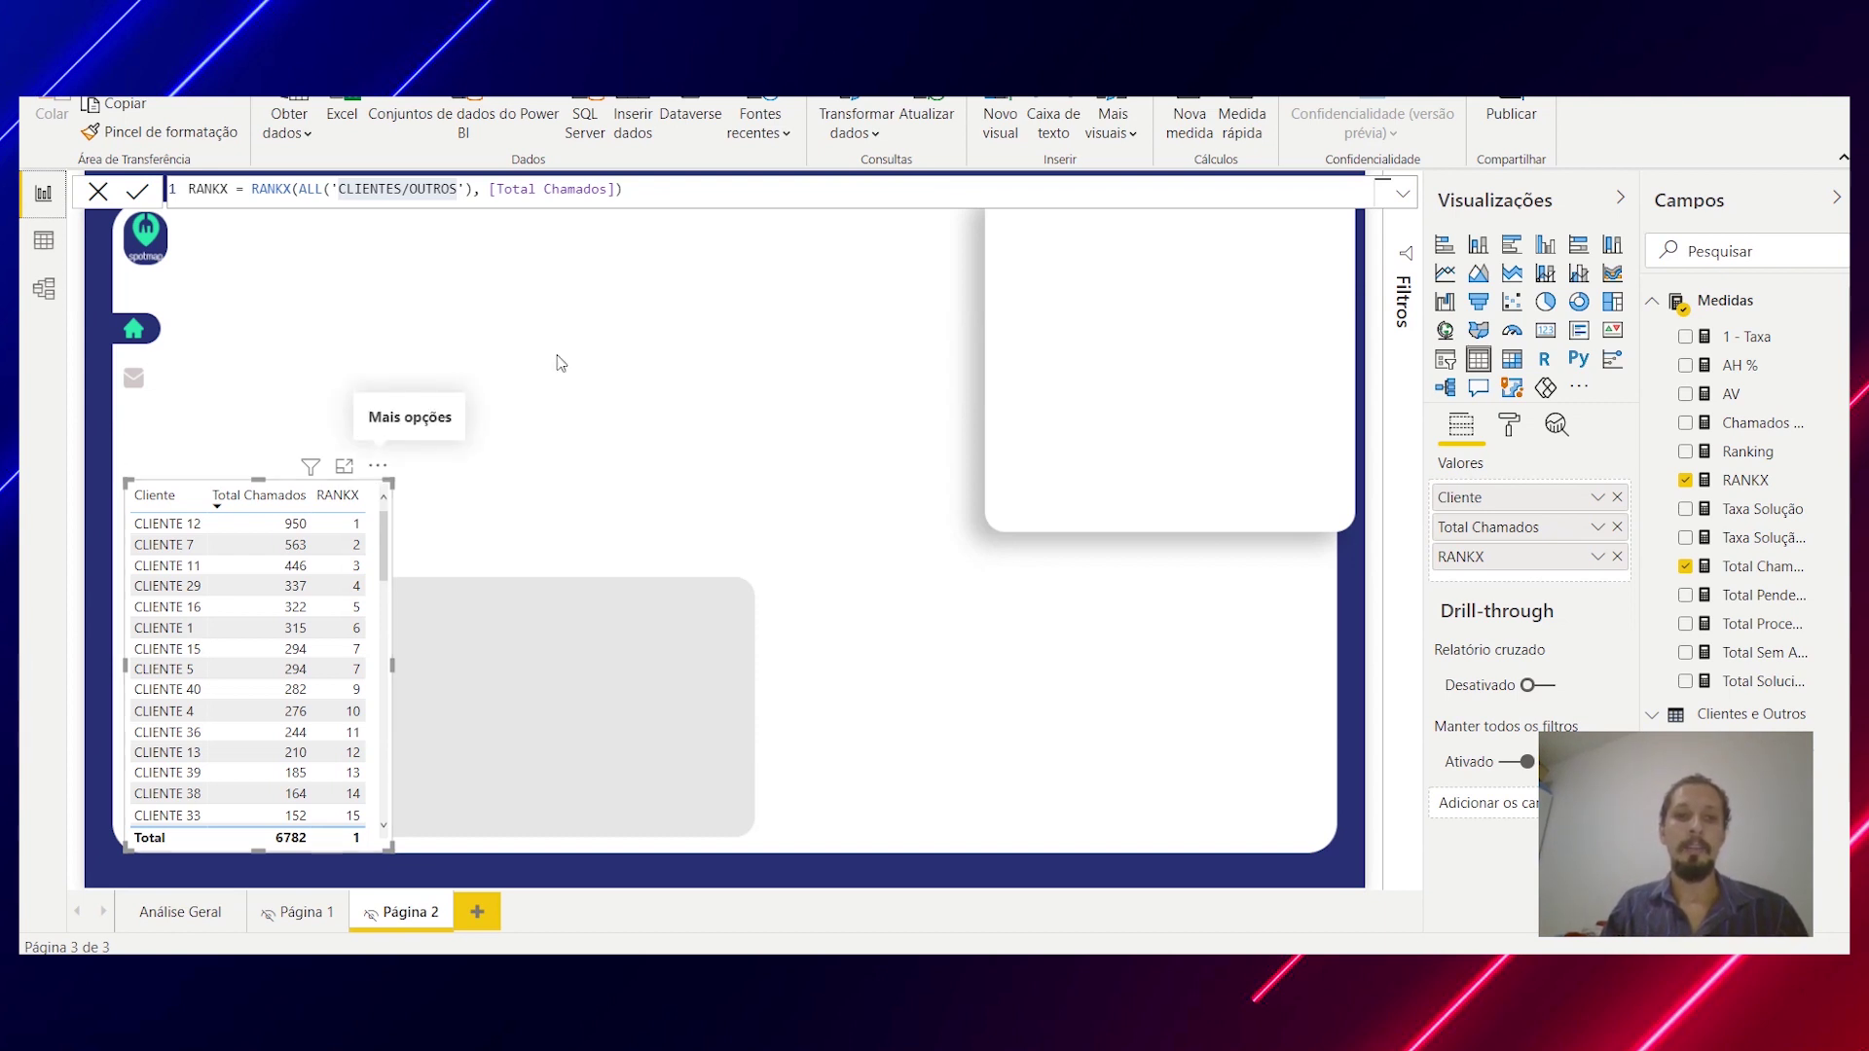
Step: Add a donut chart to an empty area of the page with Cliente as legend and Total Chamados as values
{"action": "left_click", "coordinate": [628, 278]}
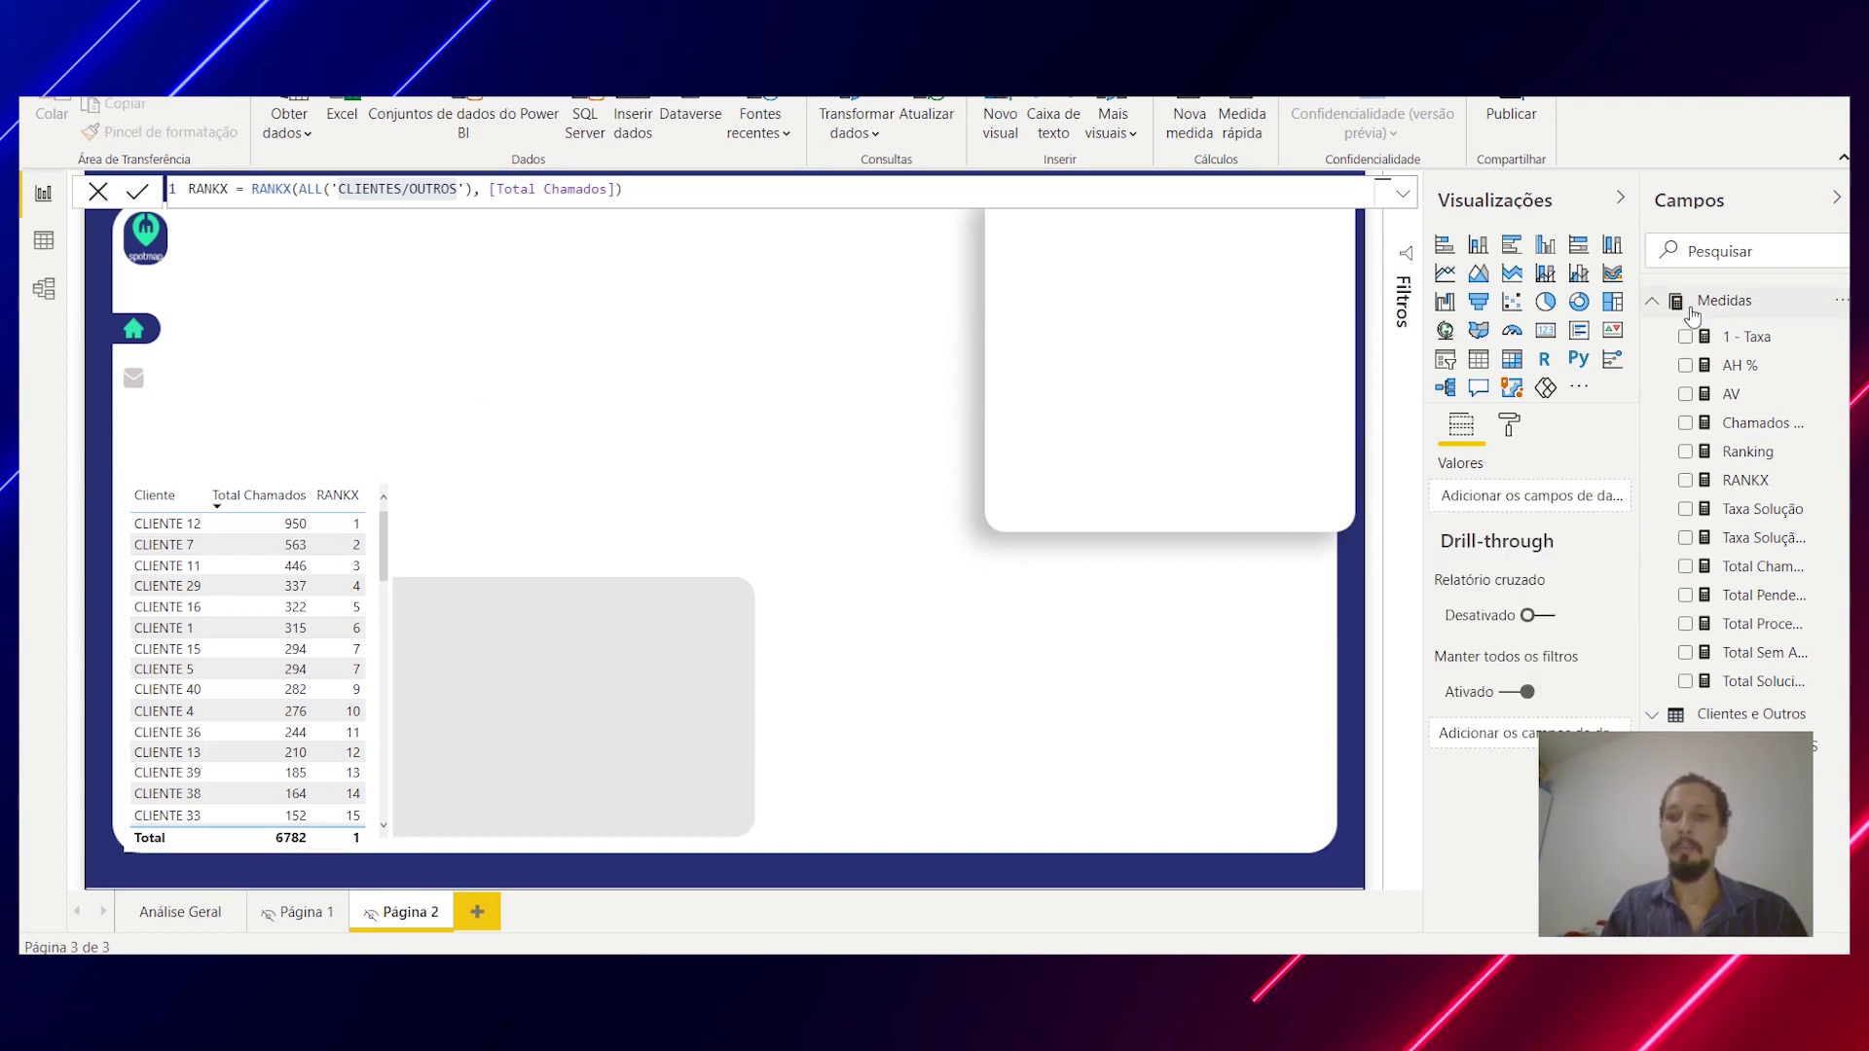
{"action": "left_click", "coordinate": [1577, 301]}
{"action": "left_click_drag", "start_coordinate": [255, 395], "coordinate": [557, 418]}
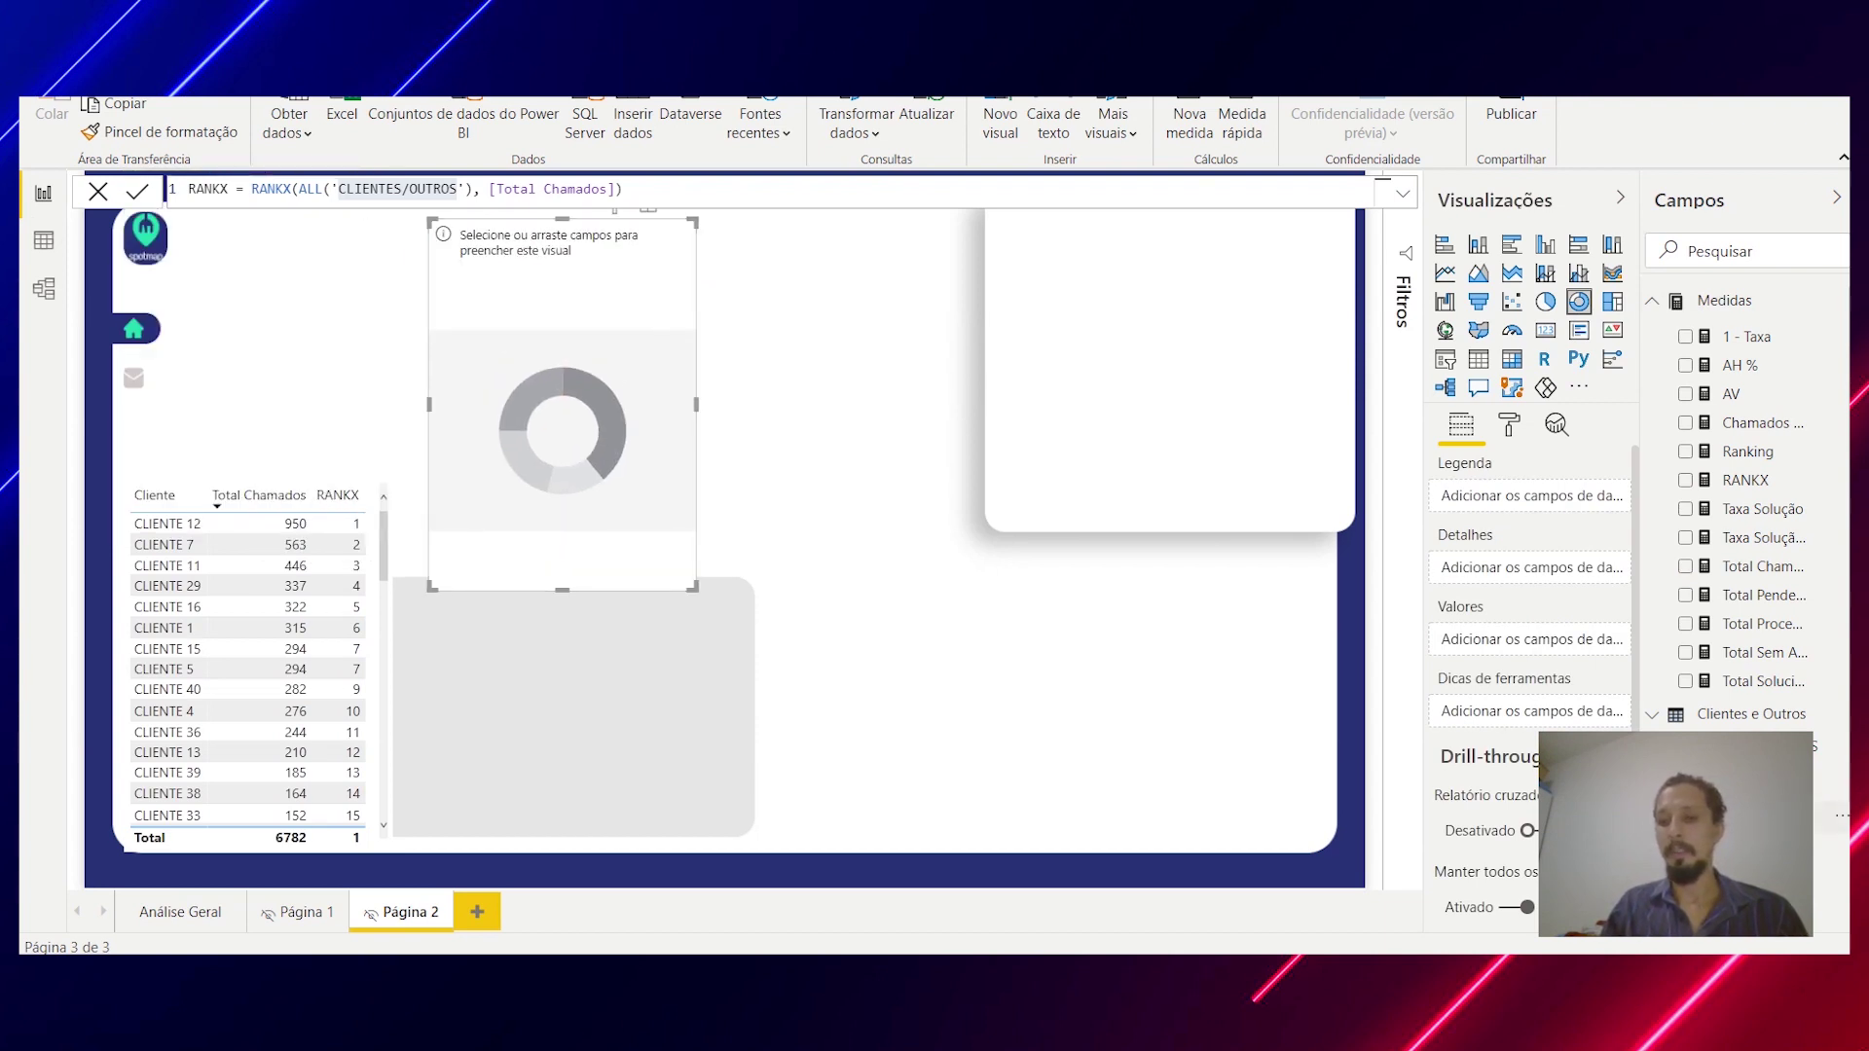
{"action": "left_click_drag", "start_coordinate": [1733, 815], "coordinate": [1475, 499]}
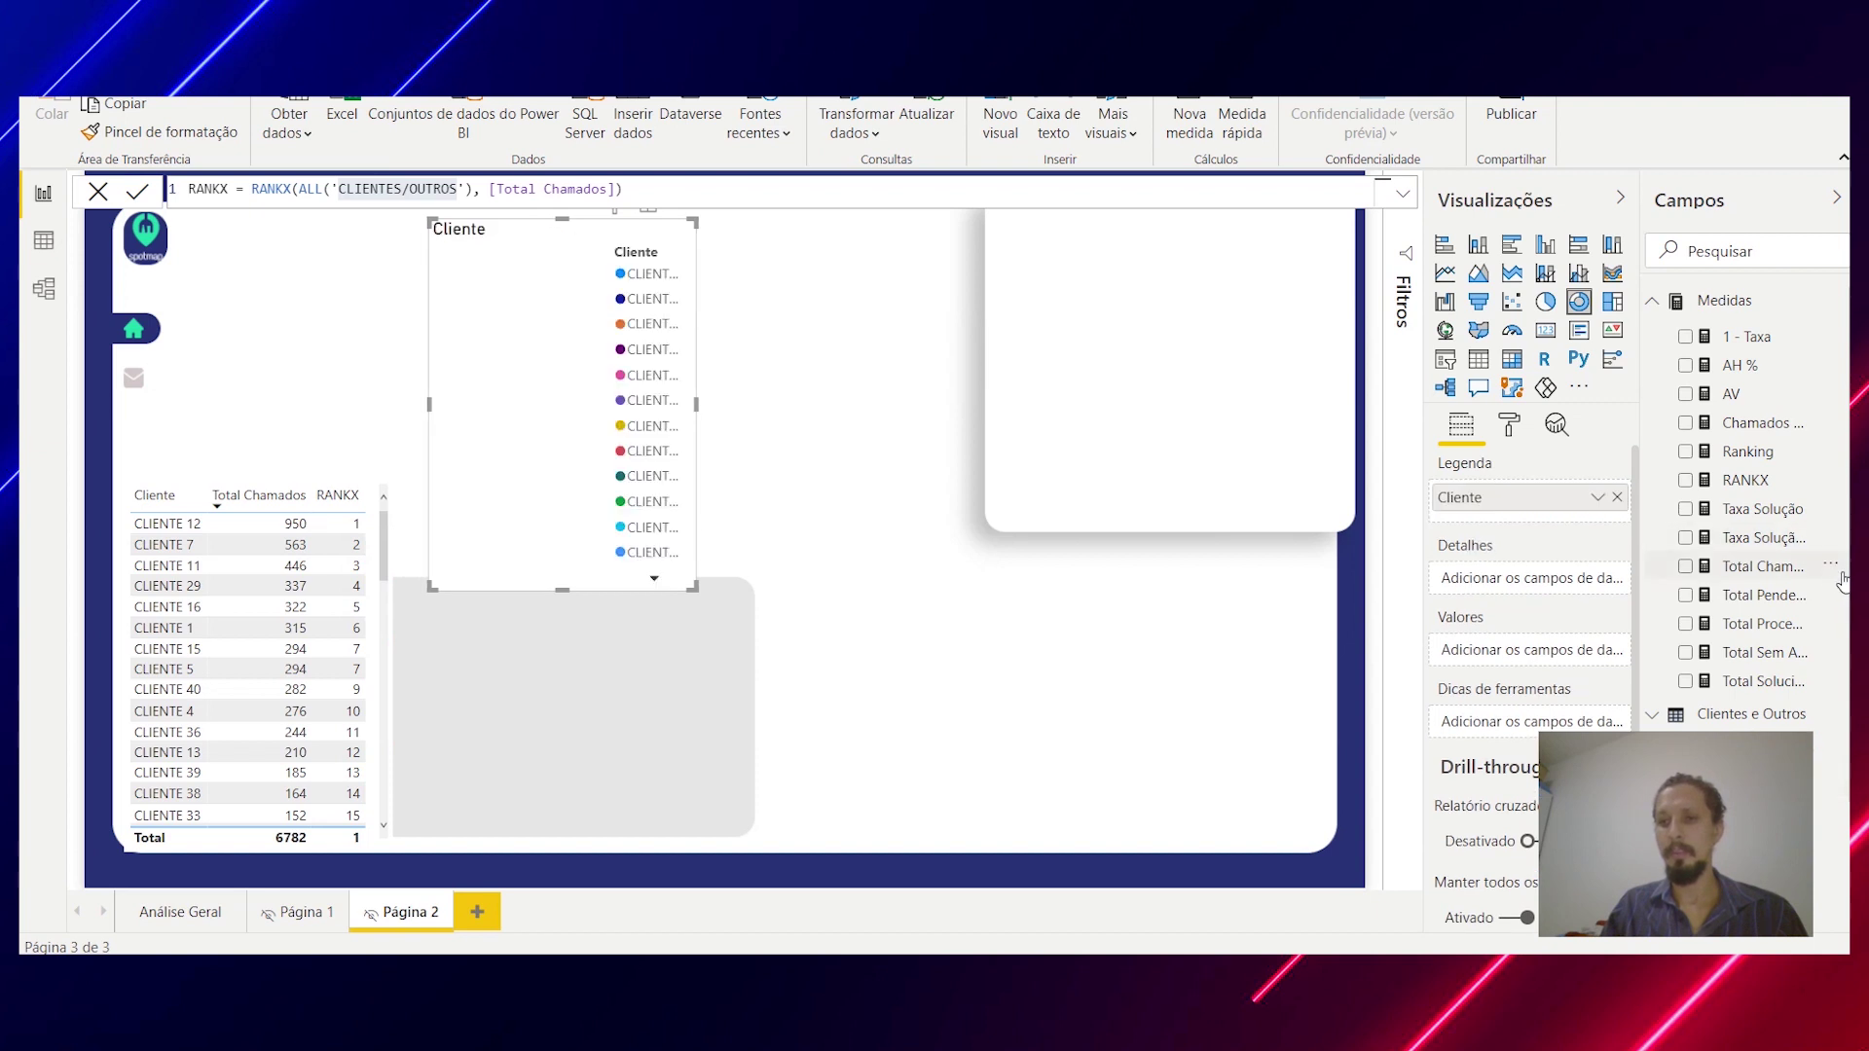
{"action": "left_click_drag", "start_coordinate": [1744, 567], "coordinate": [1562, 650]}
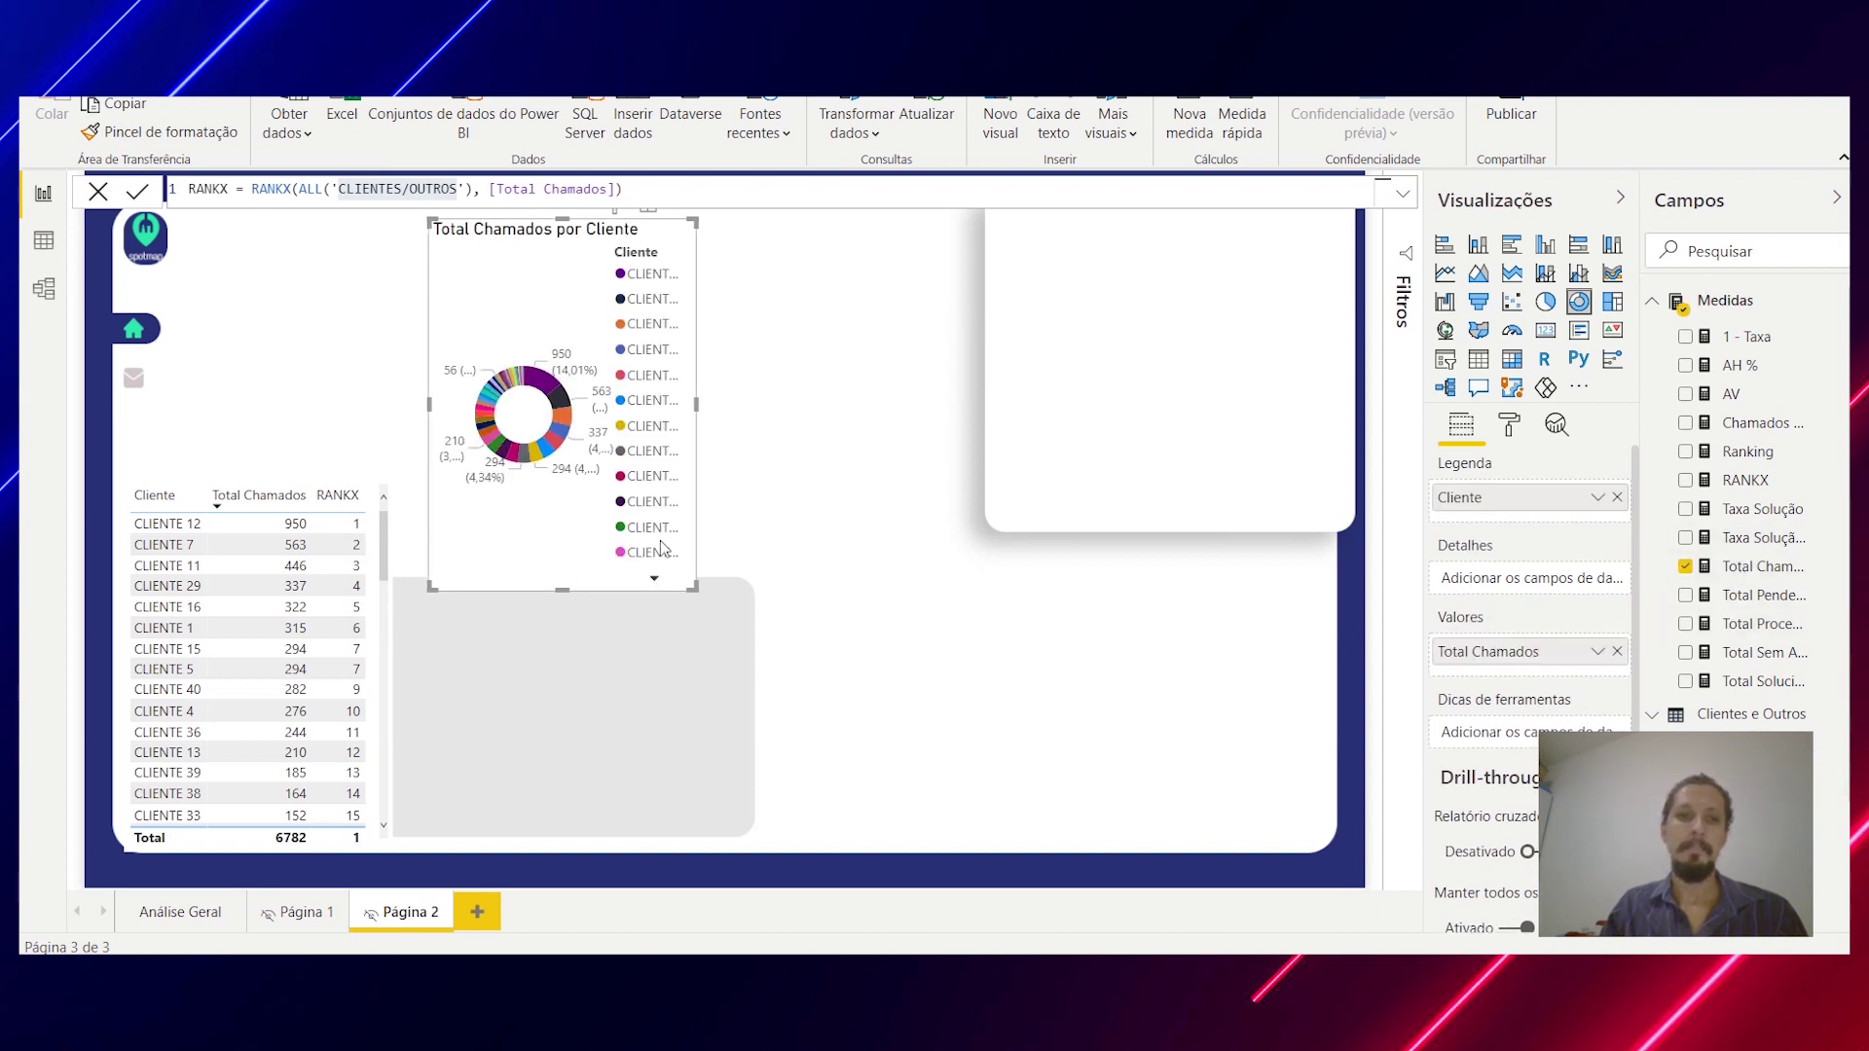
Step: Make the donut chart wider and shorter, and place it directly above the client ranking table
{"action": "left_click_drag", "start_coordinate": [693, 588], "coordinate": [835, 453]}
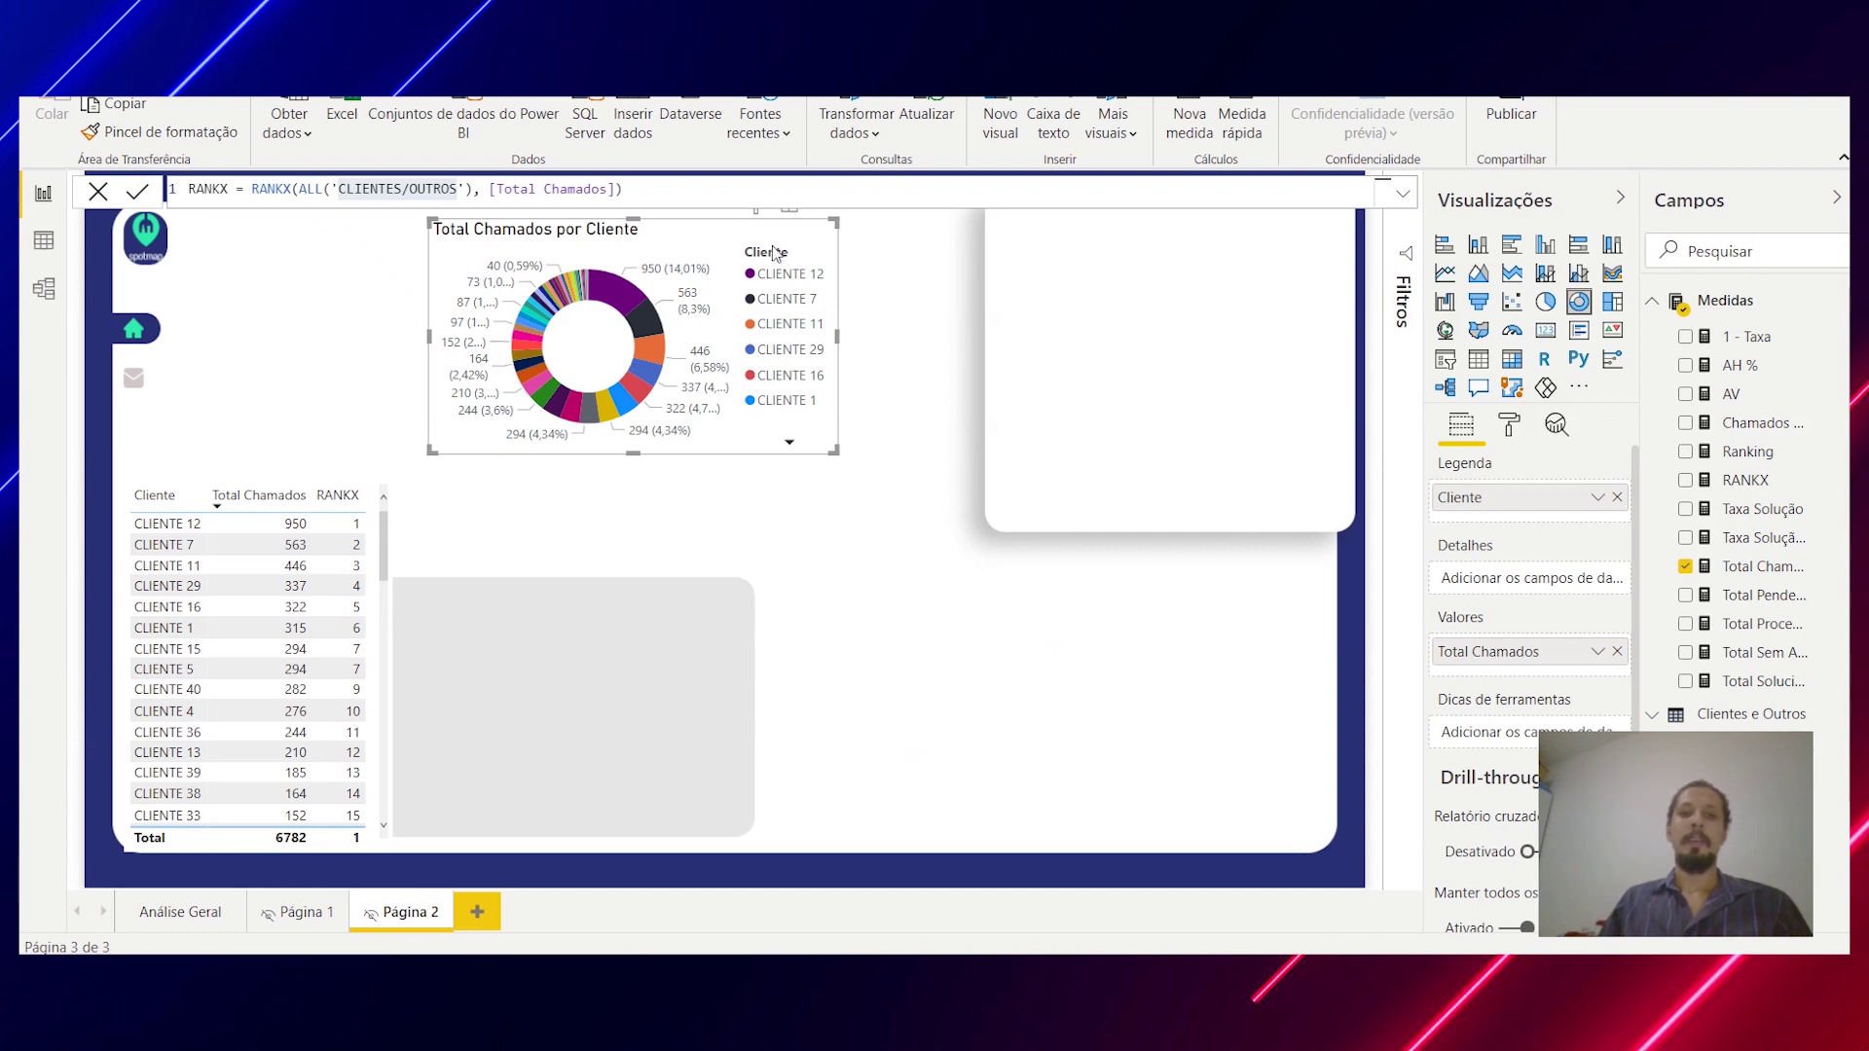
{"action": "left_click_drag", "start_coordinate": [774, 251], "coordinate": [536, 242]}
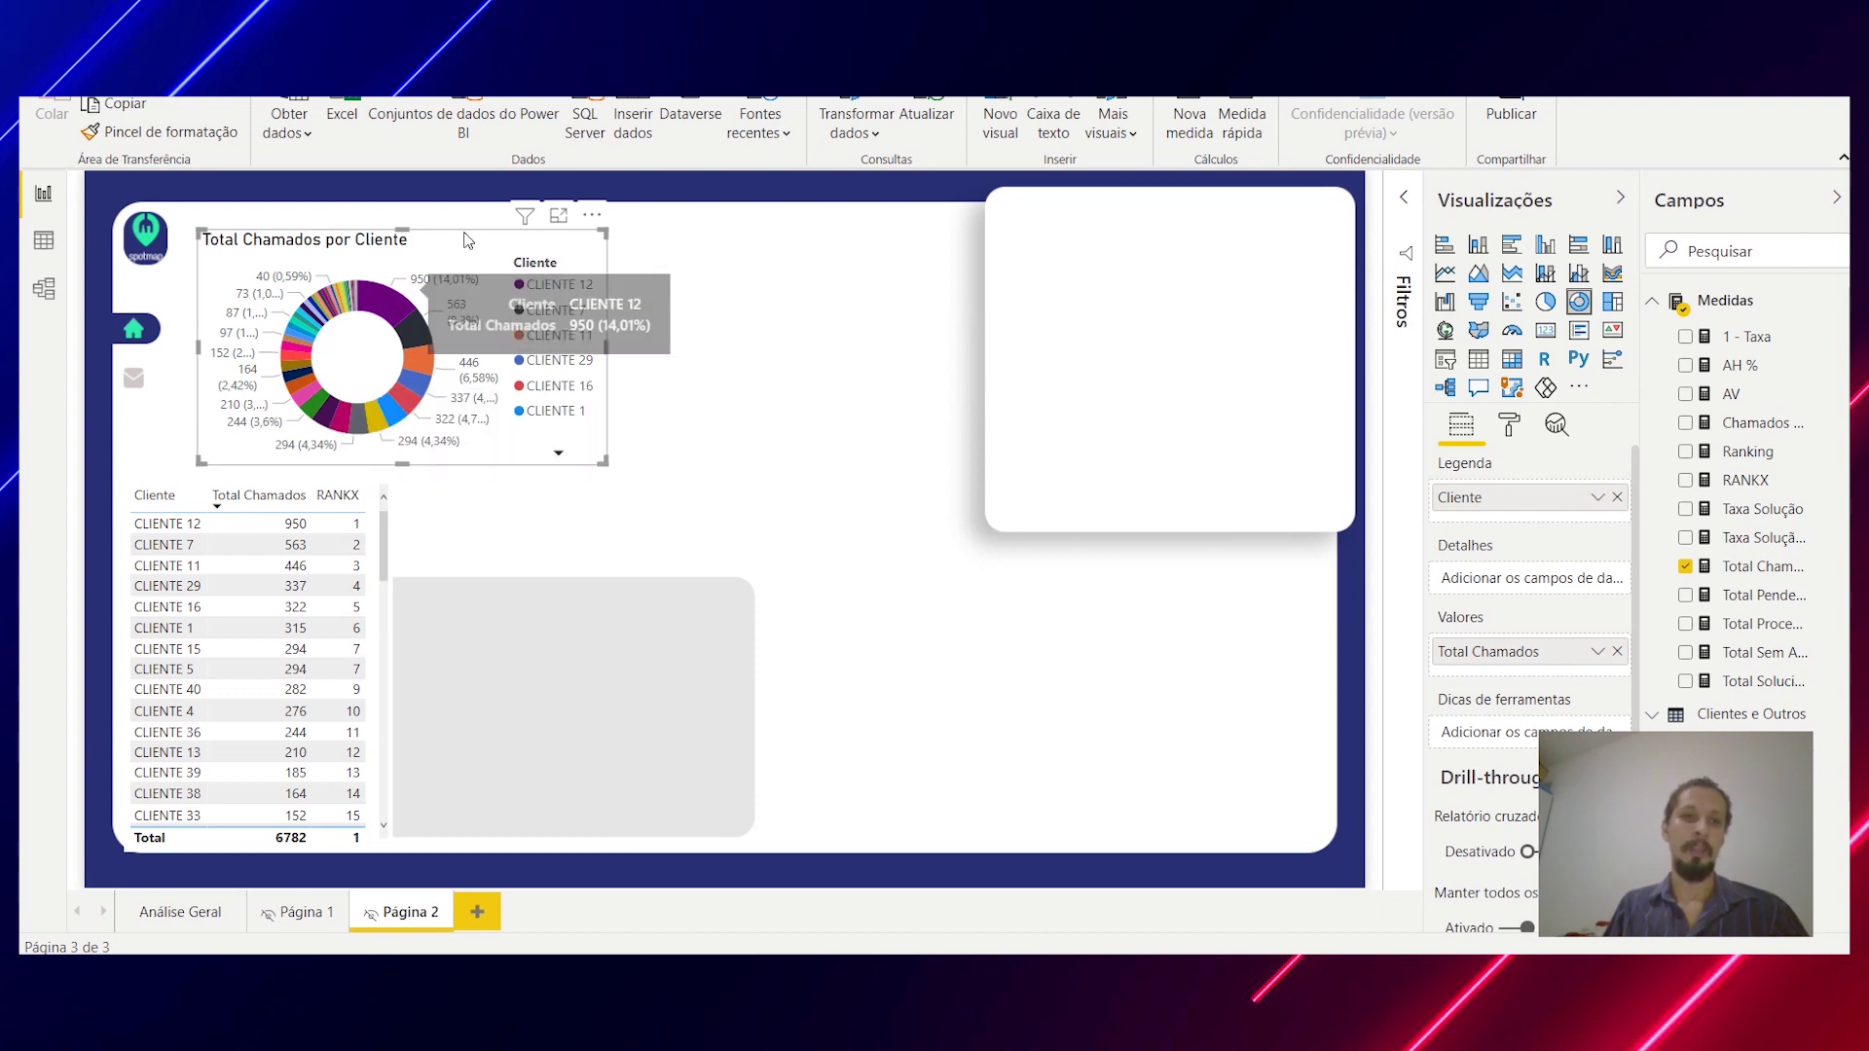
{"action": "left_click_drag", "start_coordinate": [462, 261], "coordinate": [462, 251]}
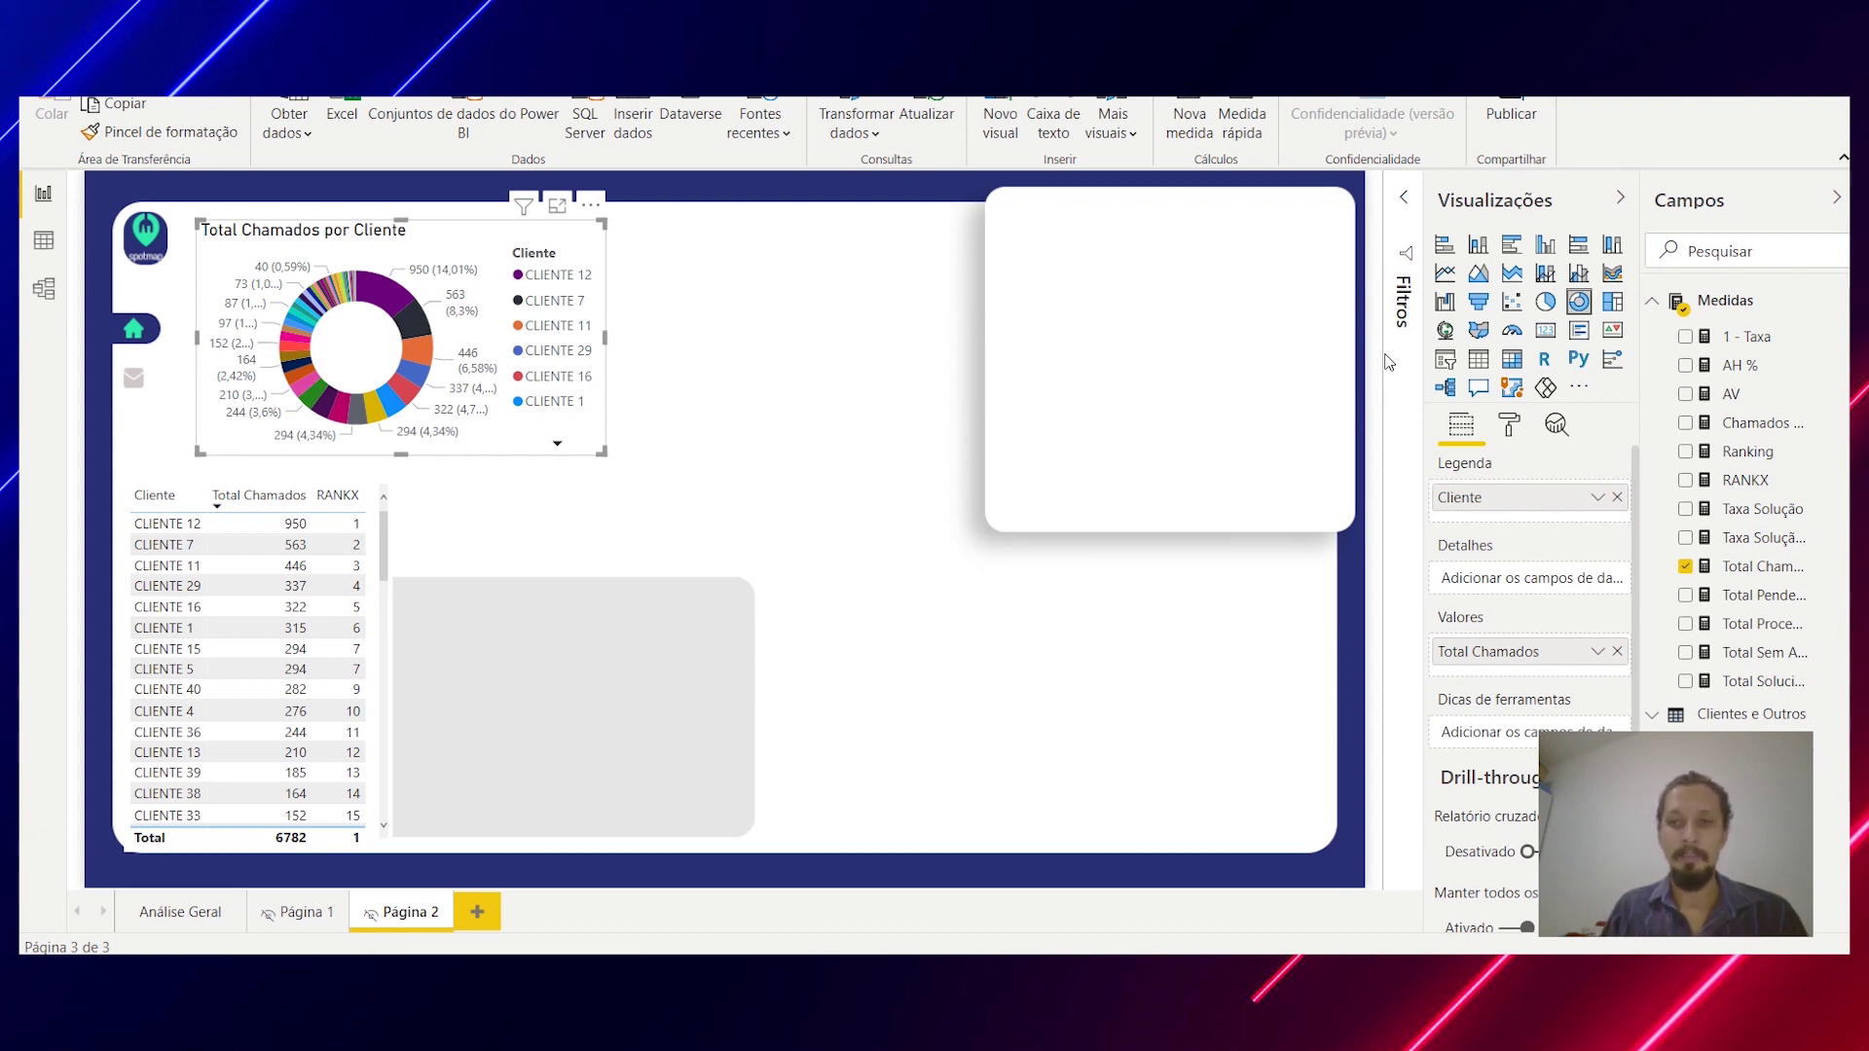
Step: Create a new measure in the Medidas table and name it OUTROS/CHAMADOS
{"action": "right_click", "coordinate": [1736, 318]}
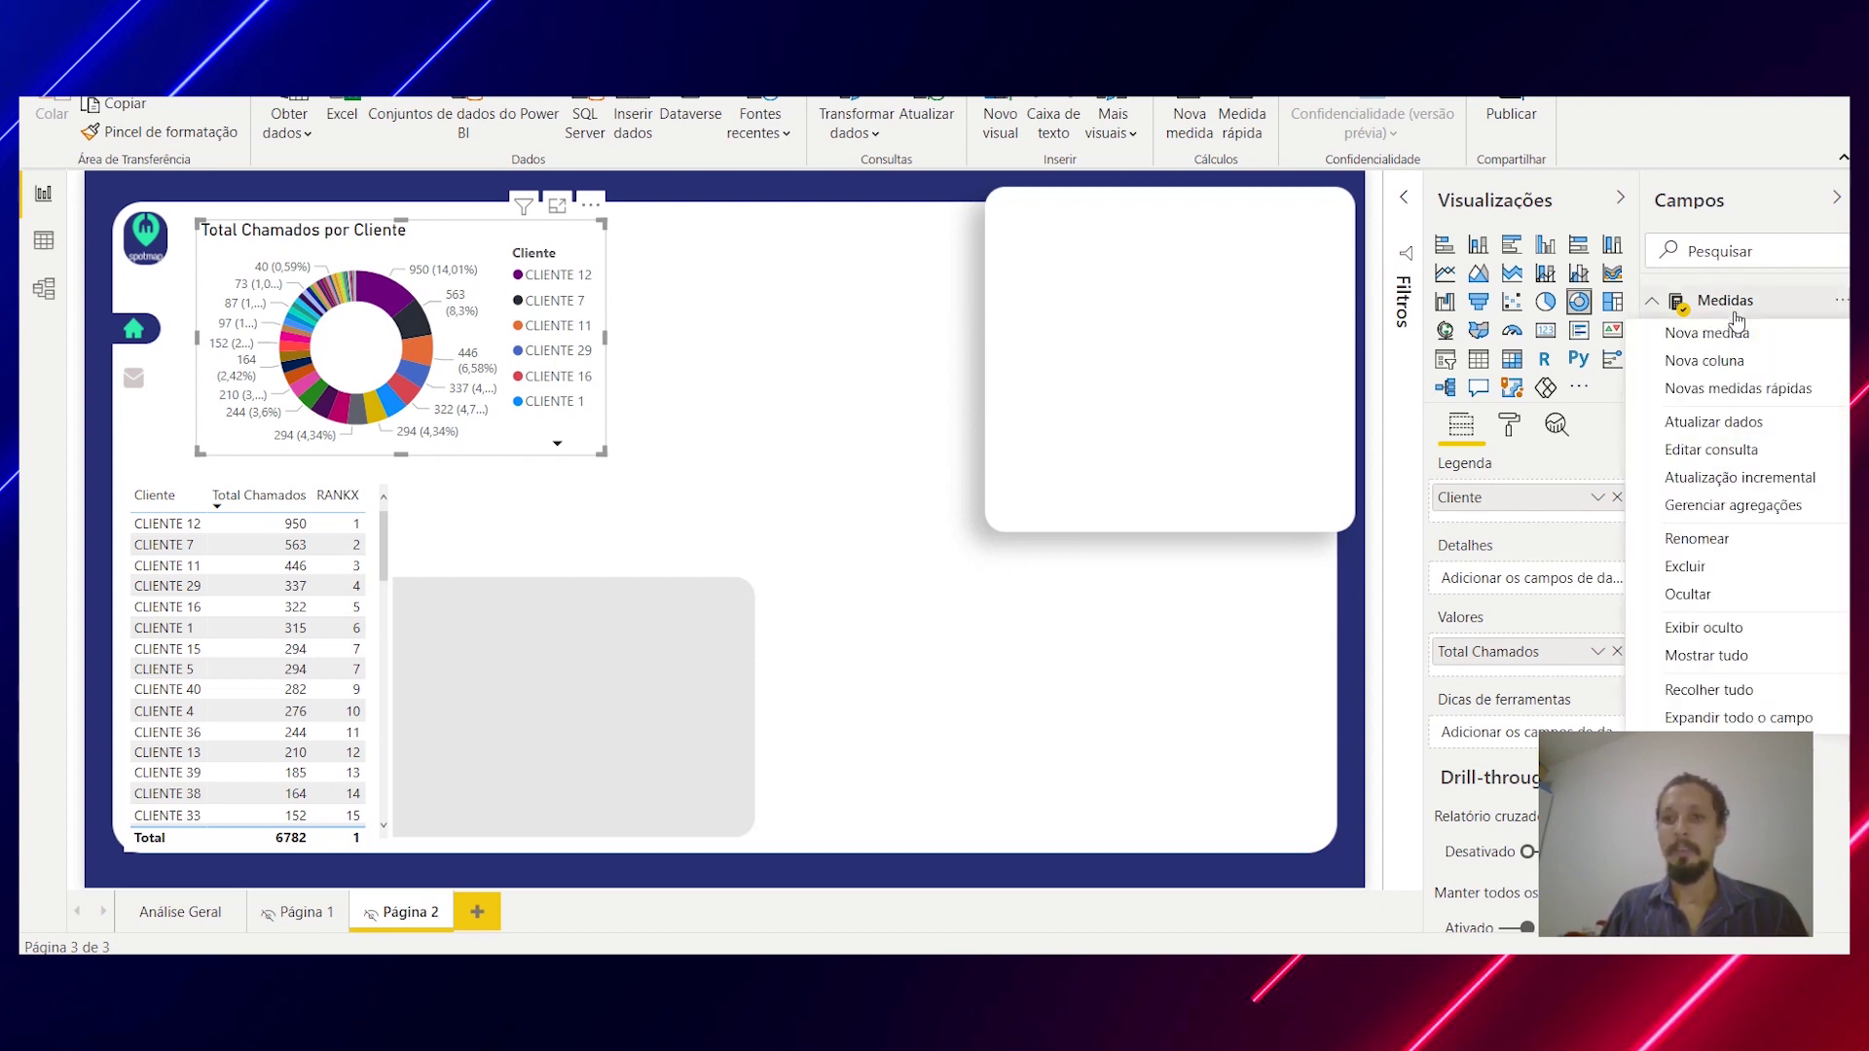
{"action": "left_click", "coordinate": [1147, 526]}
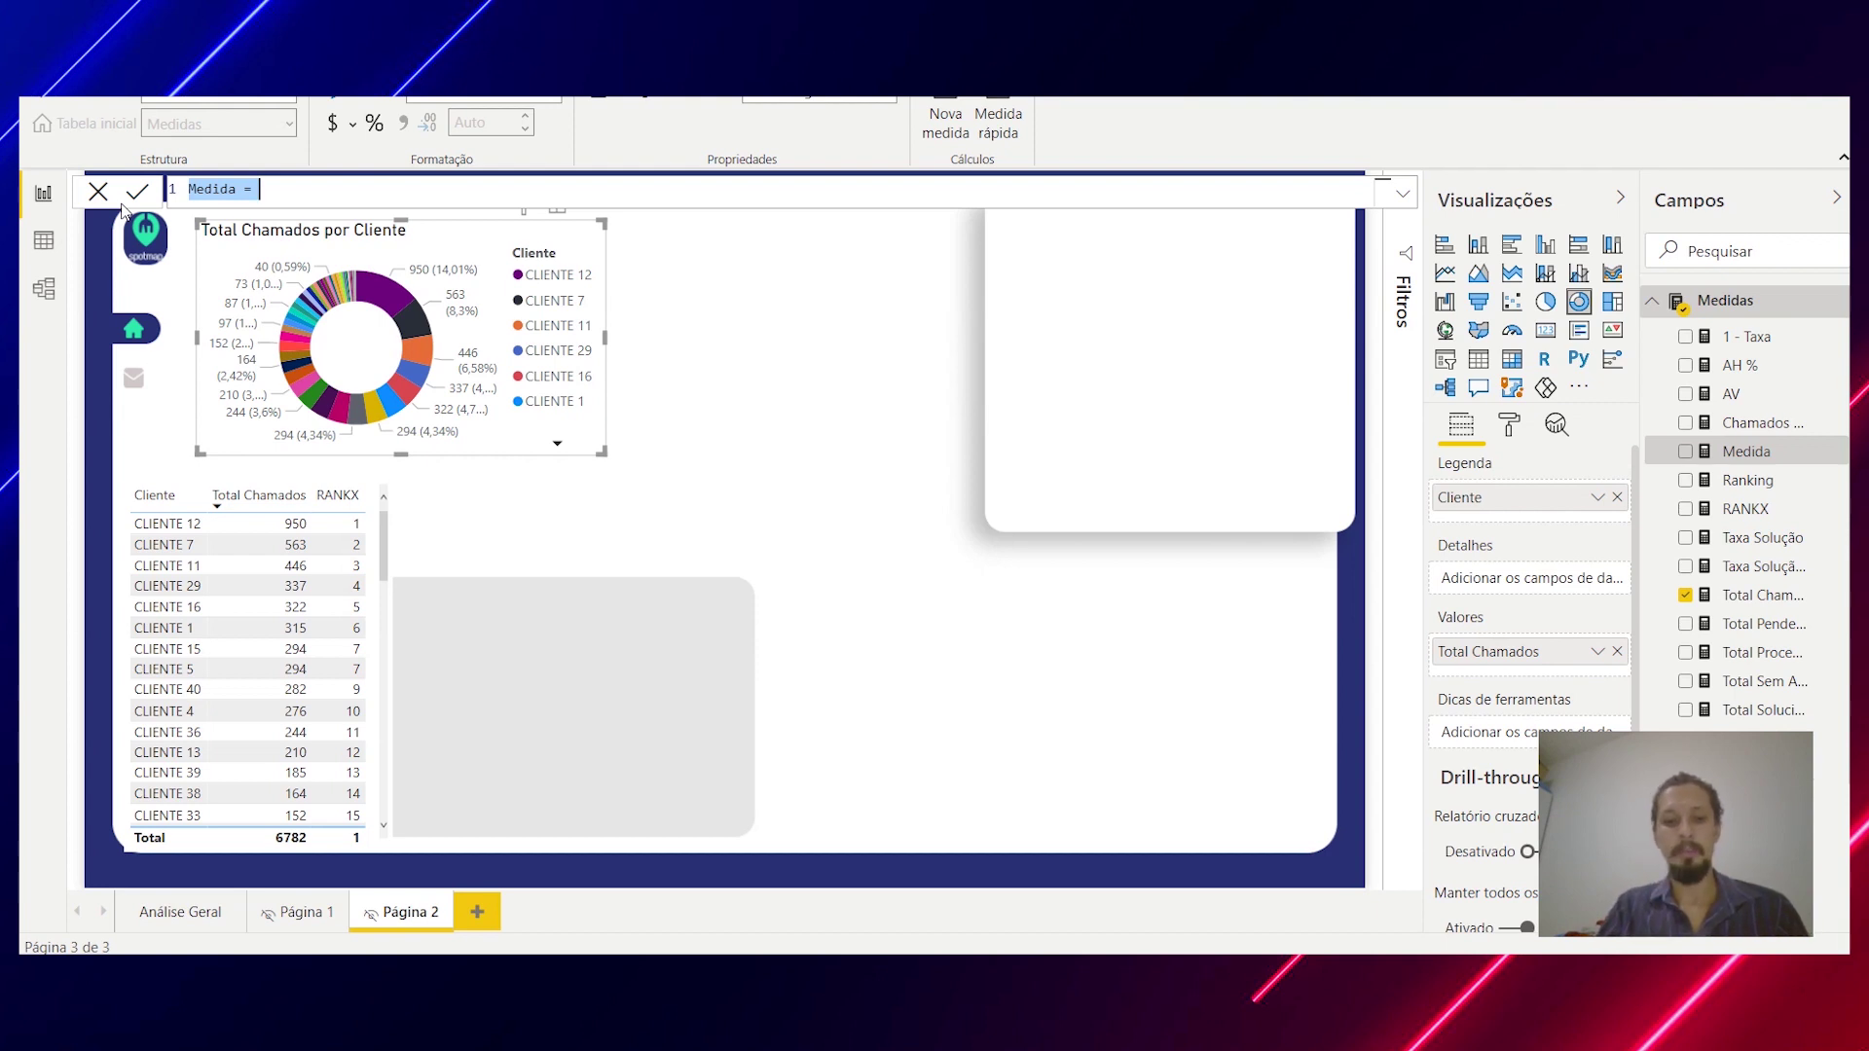
{"action": "type", "text": "OU"}
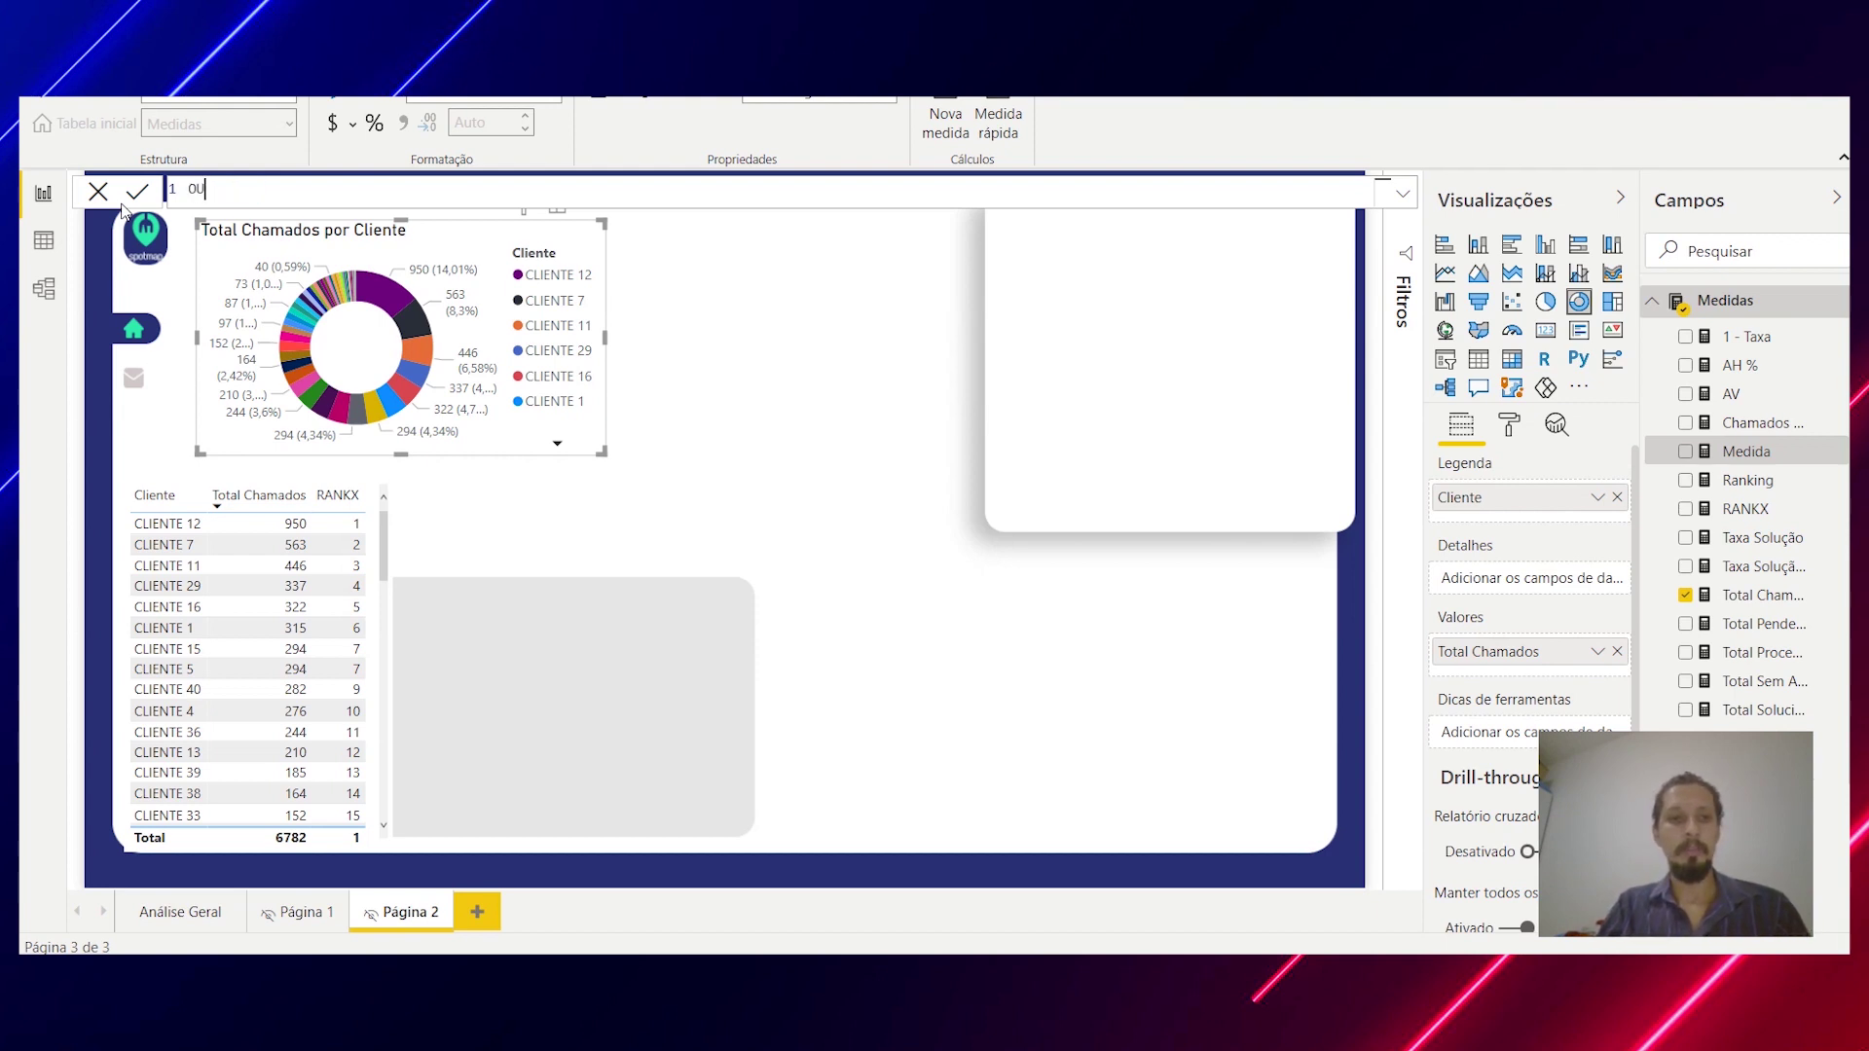
{"action": "type", "text": "TROS/"}
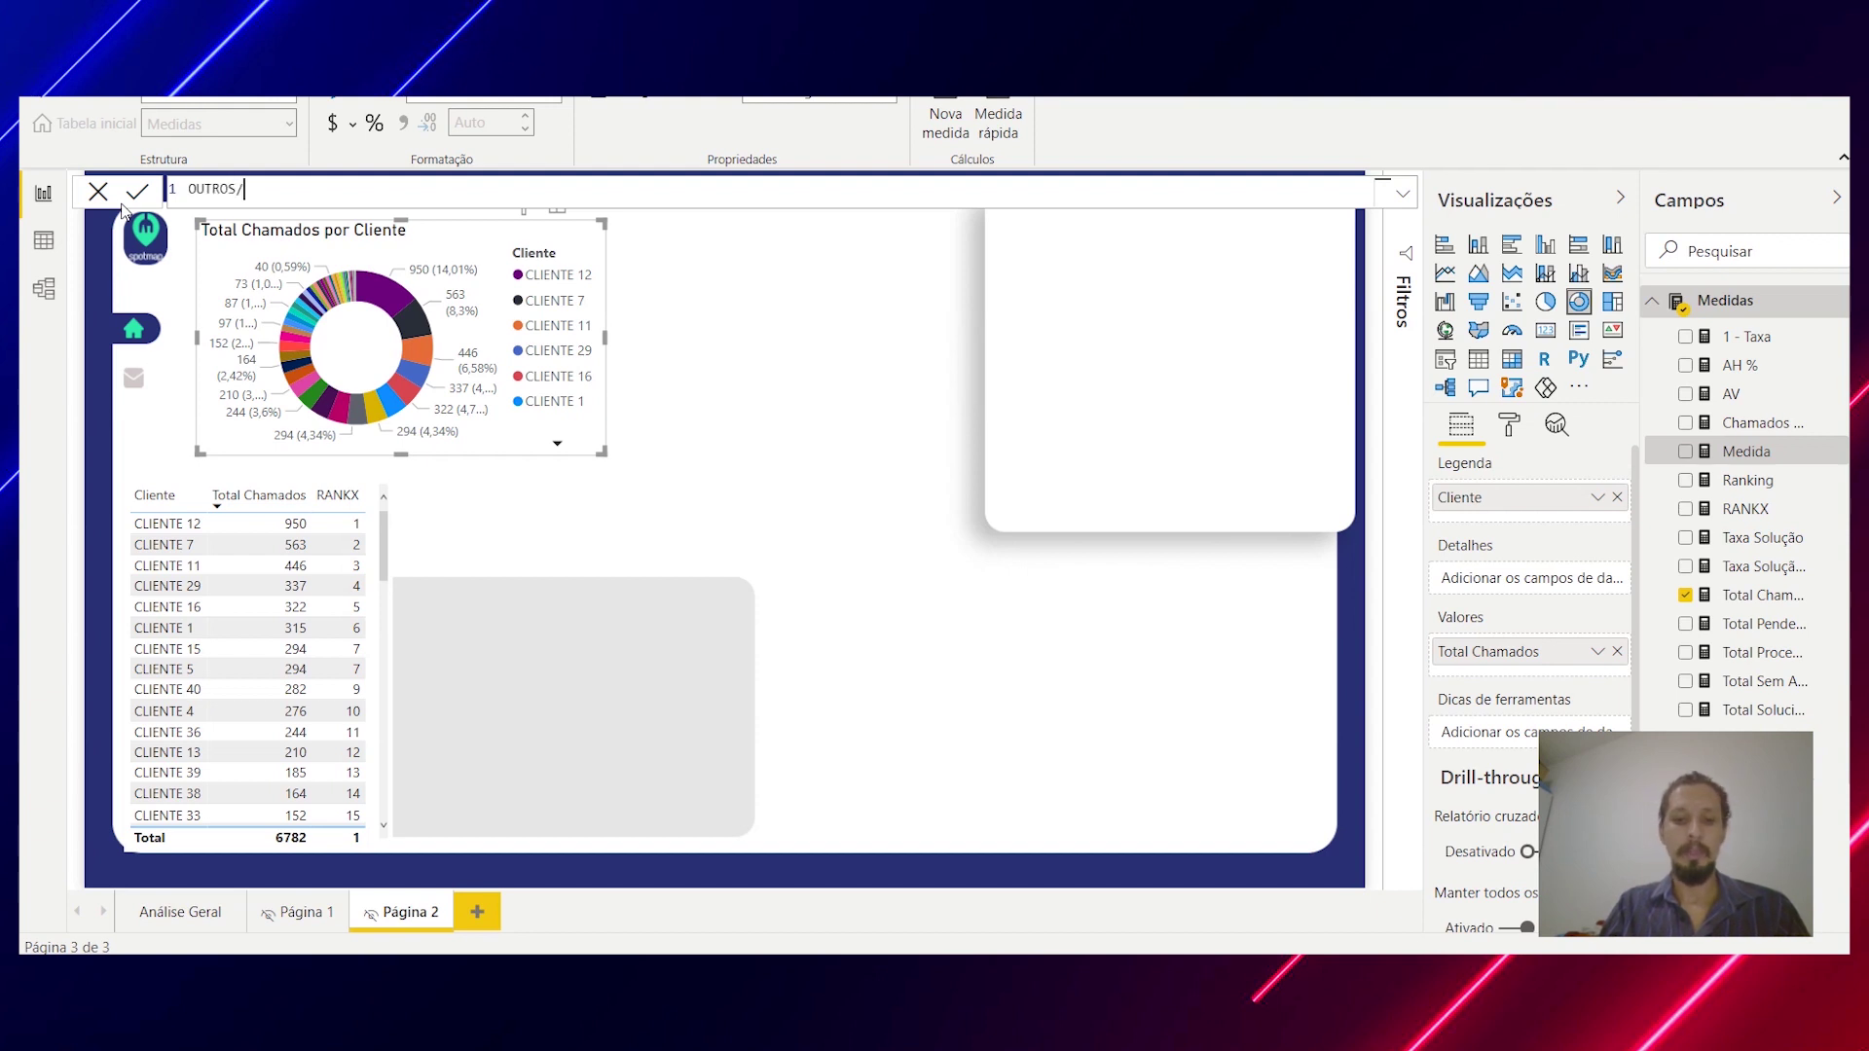
{"action": "type", "text": "CHAMADOS ="}
{"action": "key", "text": "shift+Return"}
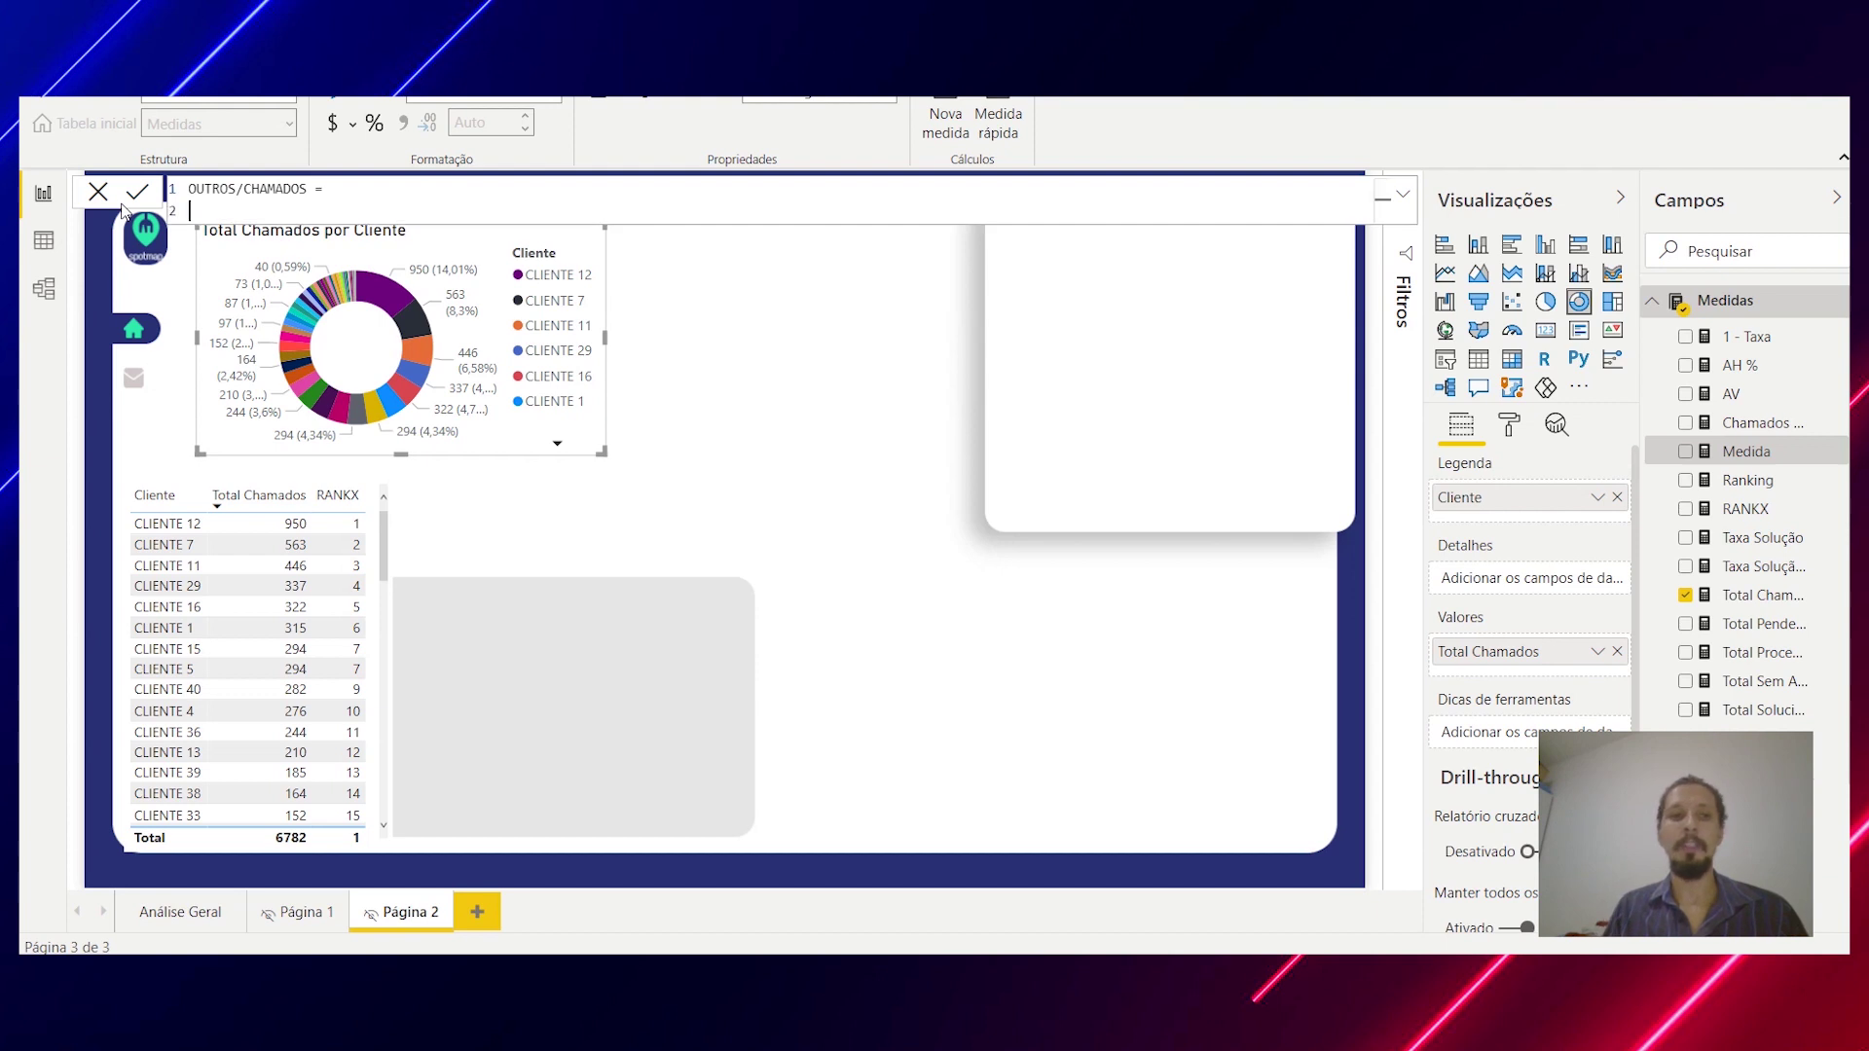
Step: Declare a variable vClienteContexto in the measure formula that calls the SELECTEDVALUE function
{"action": "type", "text": "VAR "}
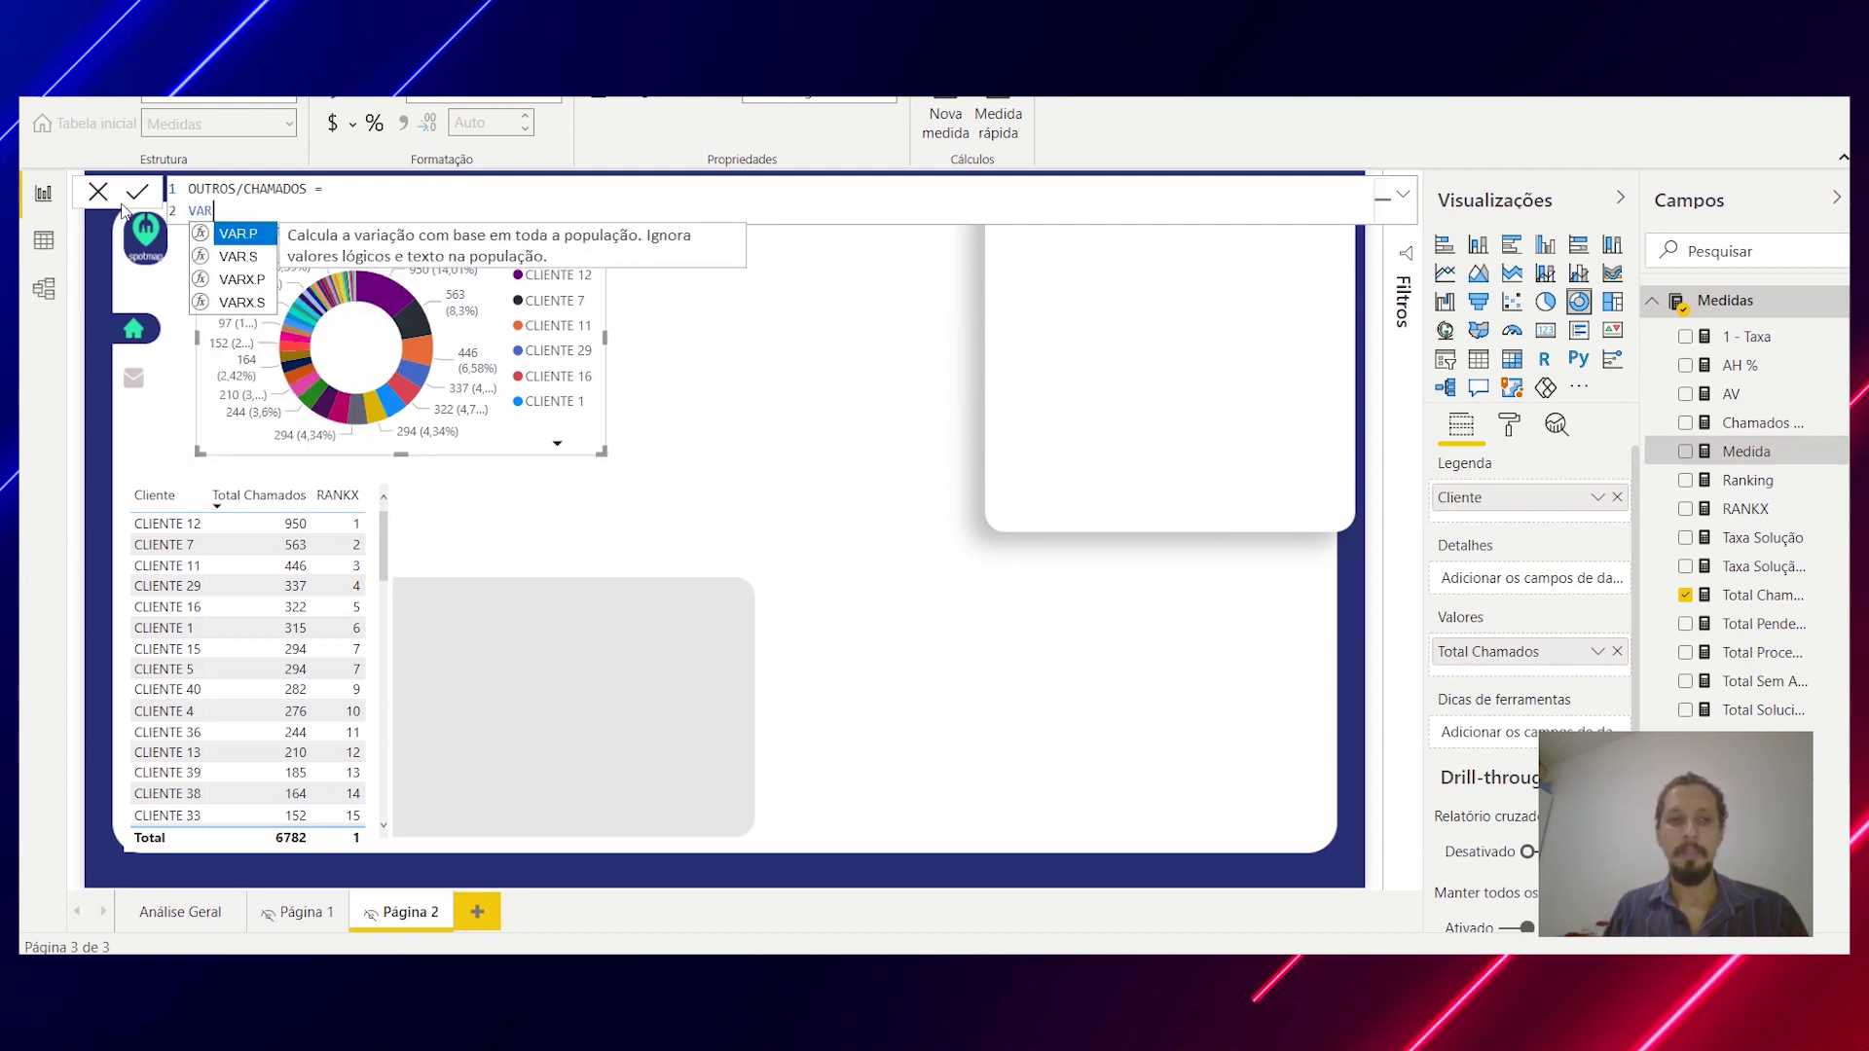
{"action": "type", "text": "v"}
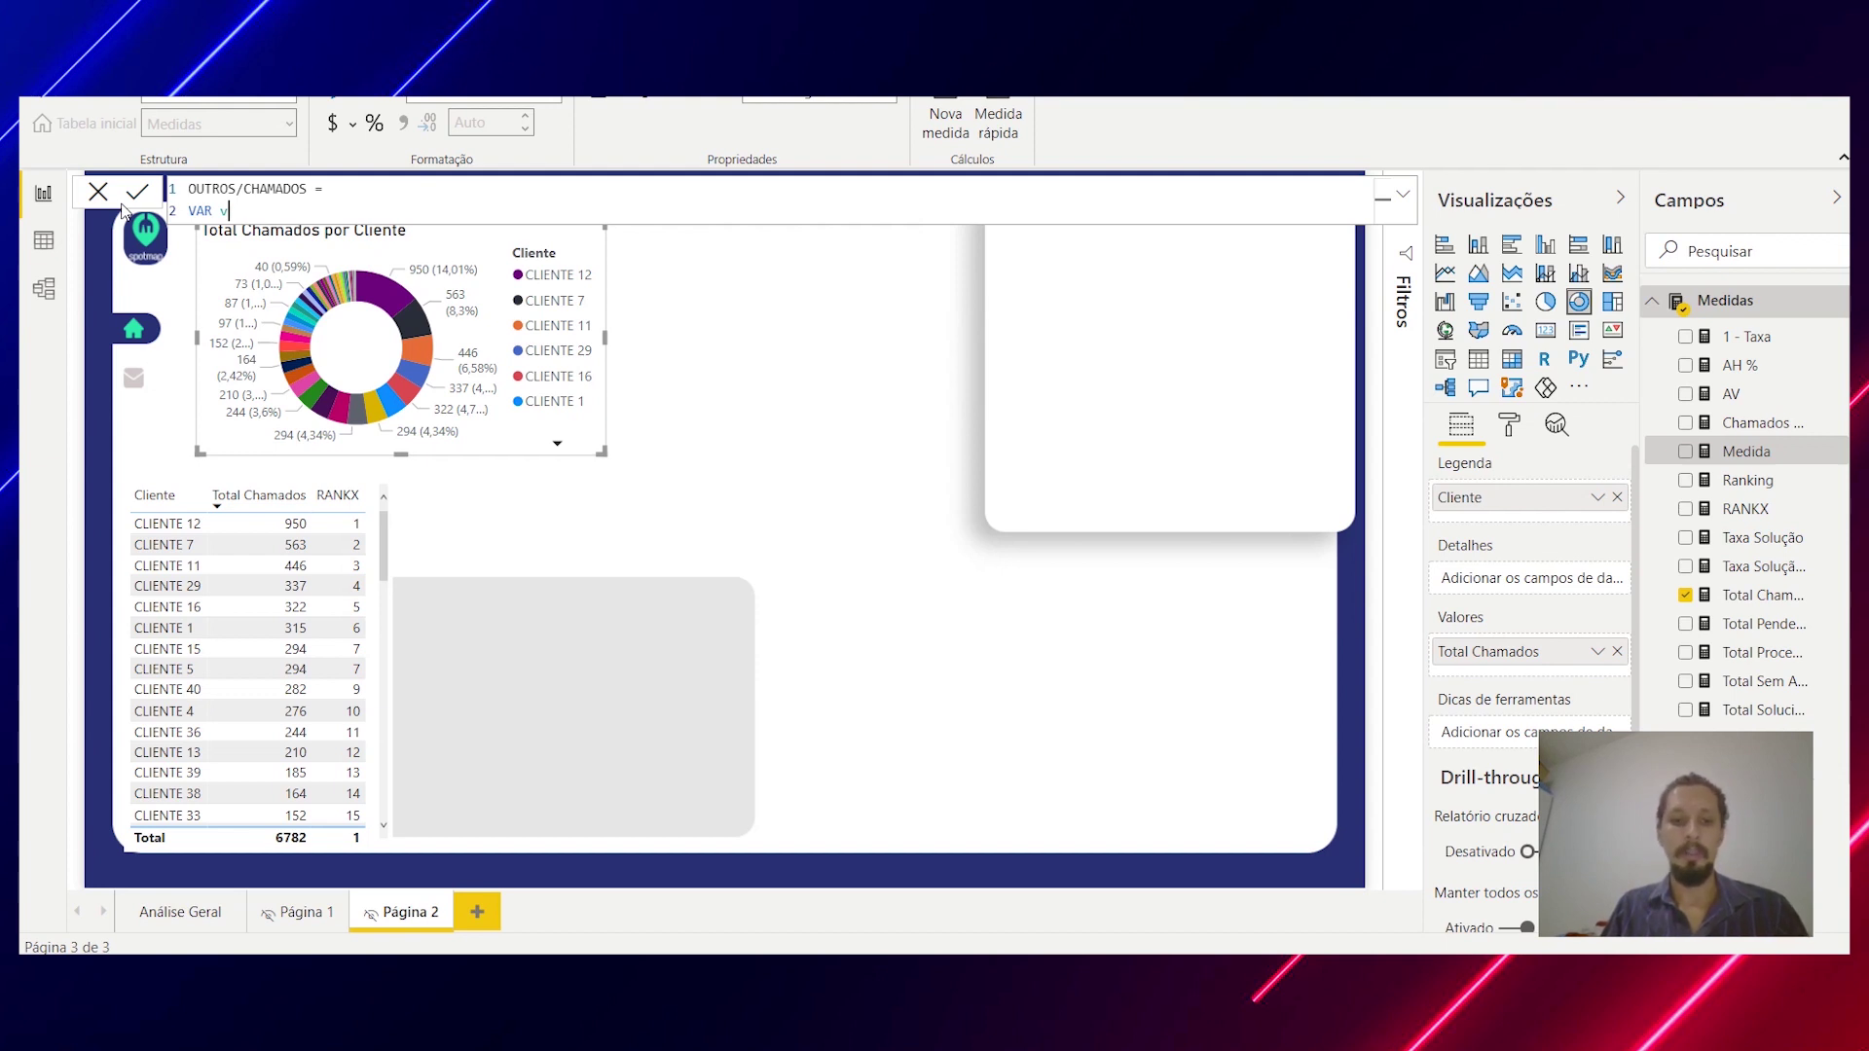
{"action": "type", "text": "Cliente"}
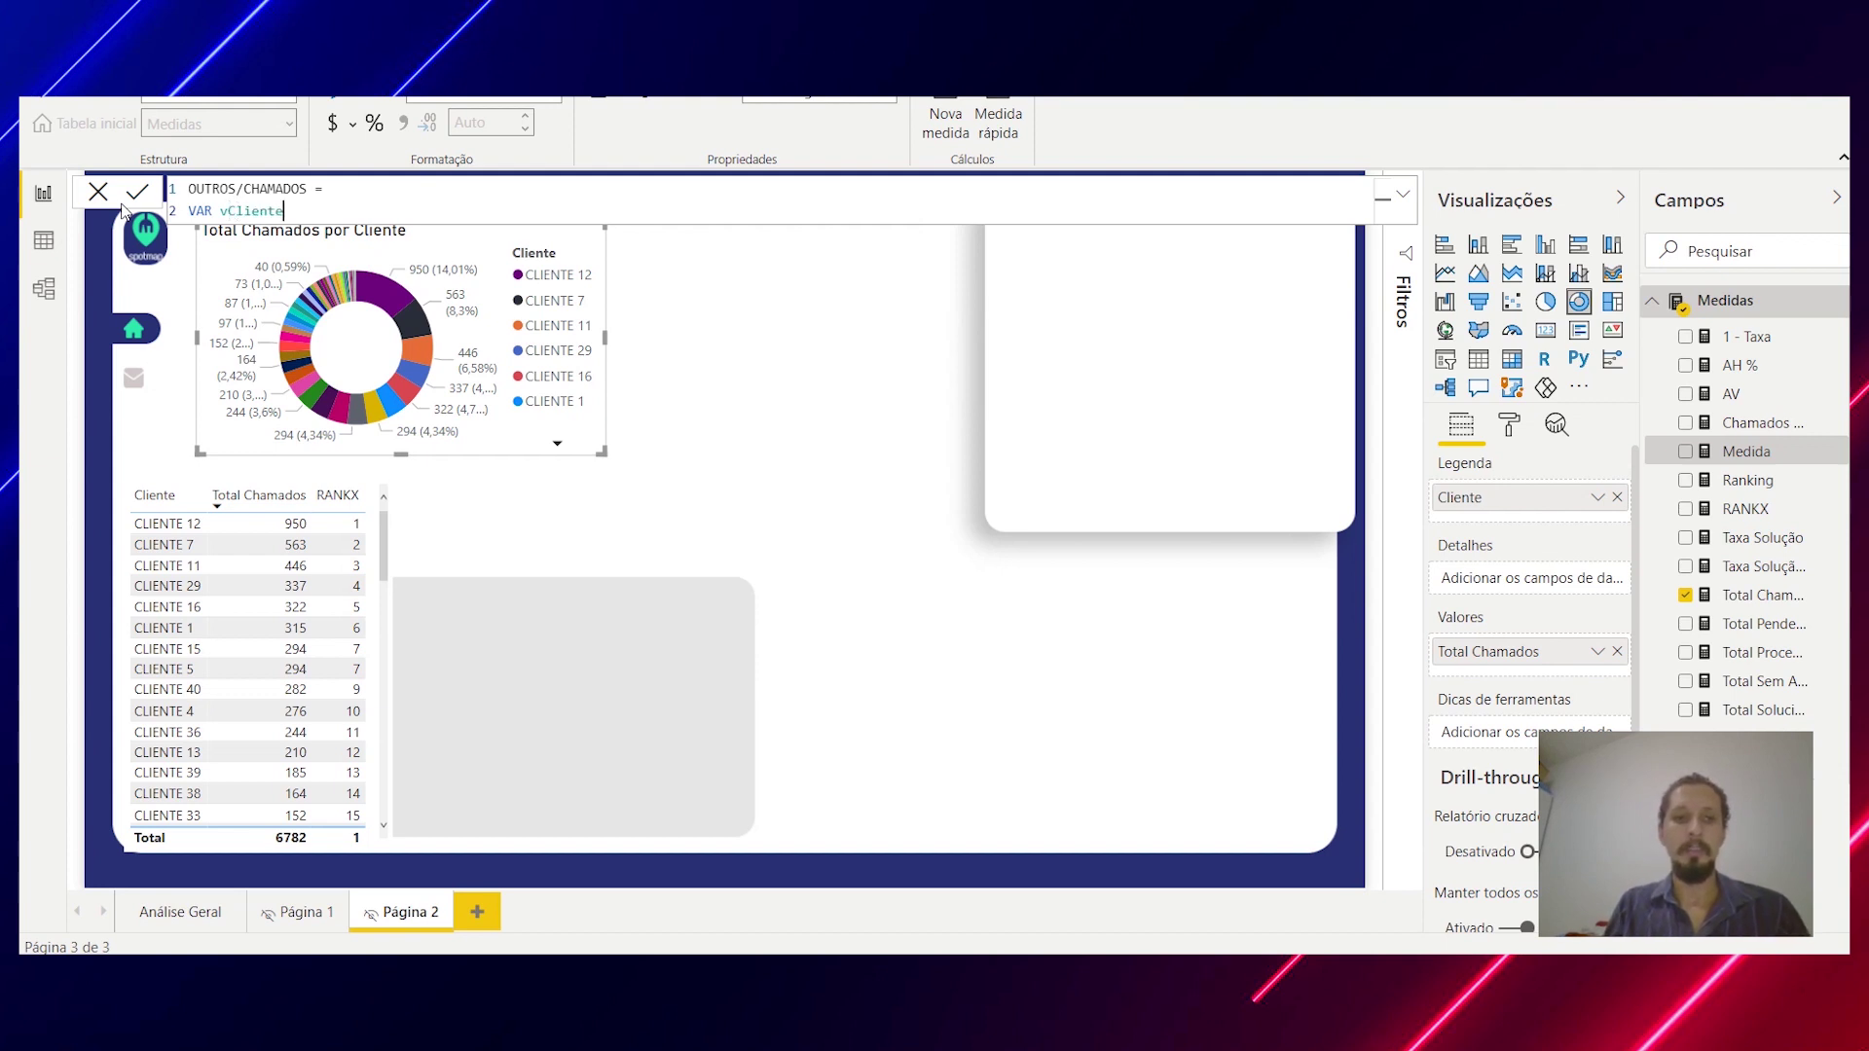
{"action": "type", "text": "Contexto "}
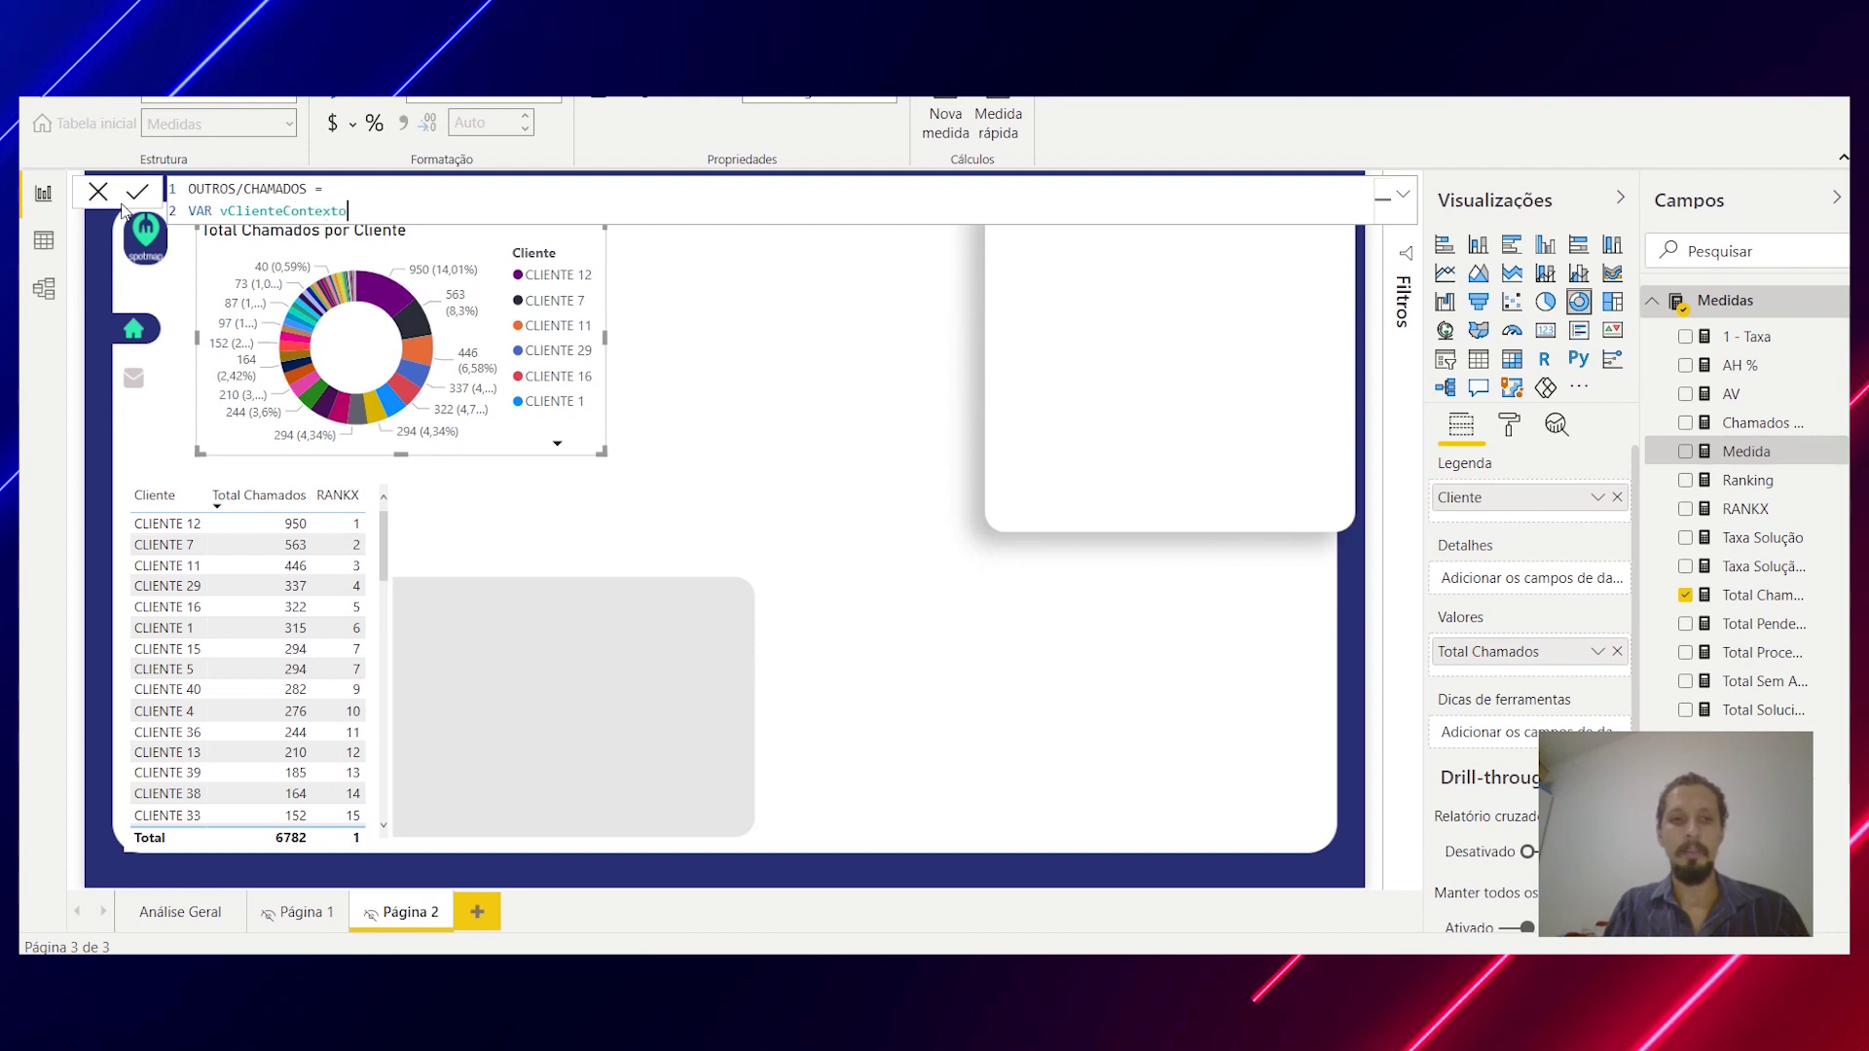
{"action": "type", "text": "= selecte"}
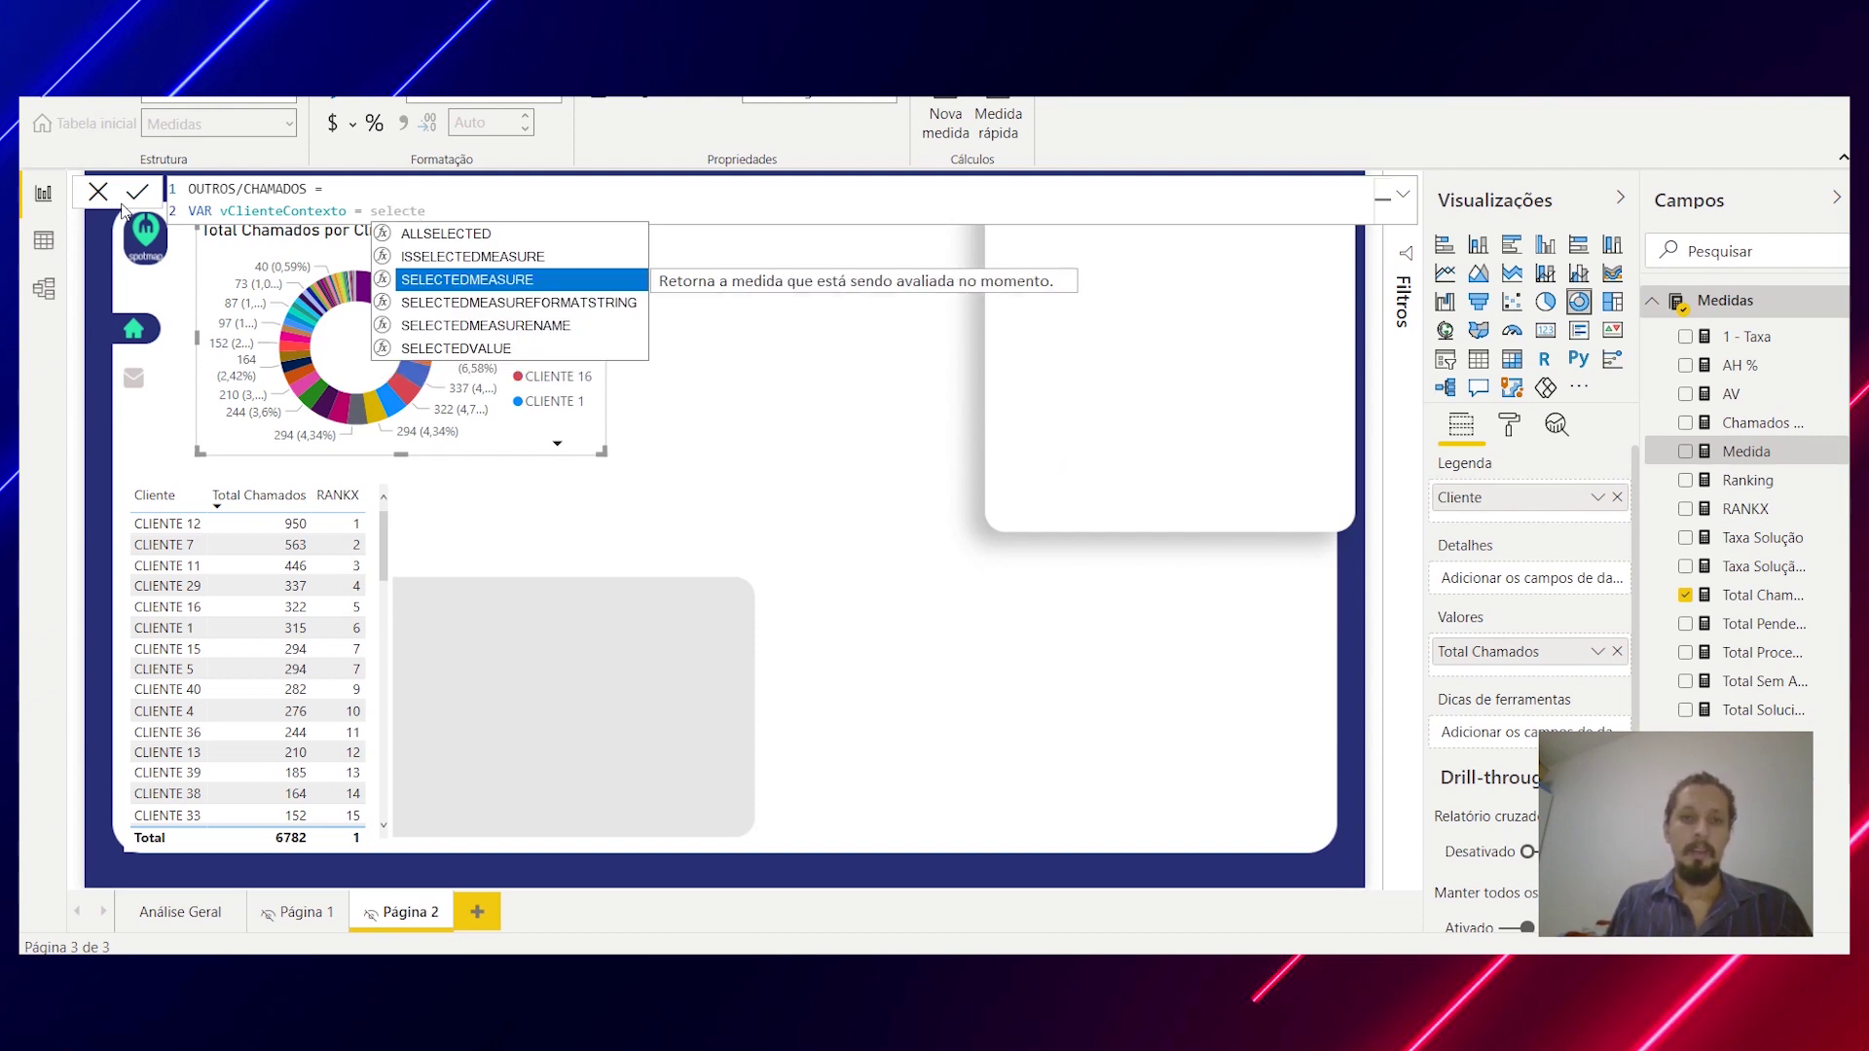
{"action": "key", "text": "Down"}
{"action": "key", "text": "Down"}
{"action": "key", "text": "Down"}
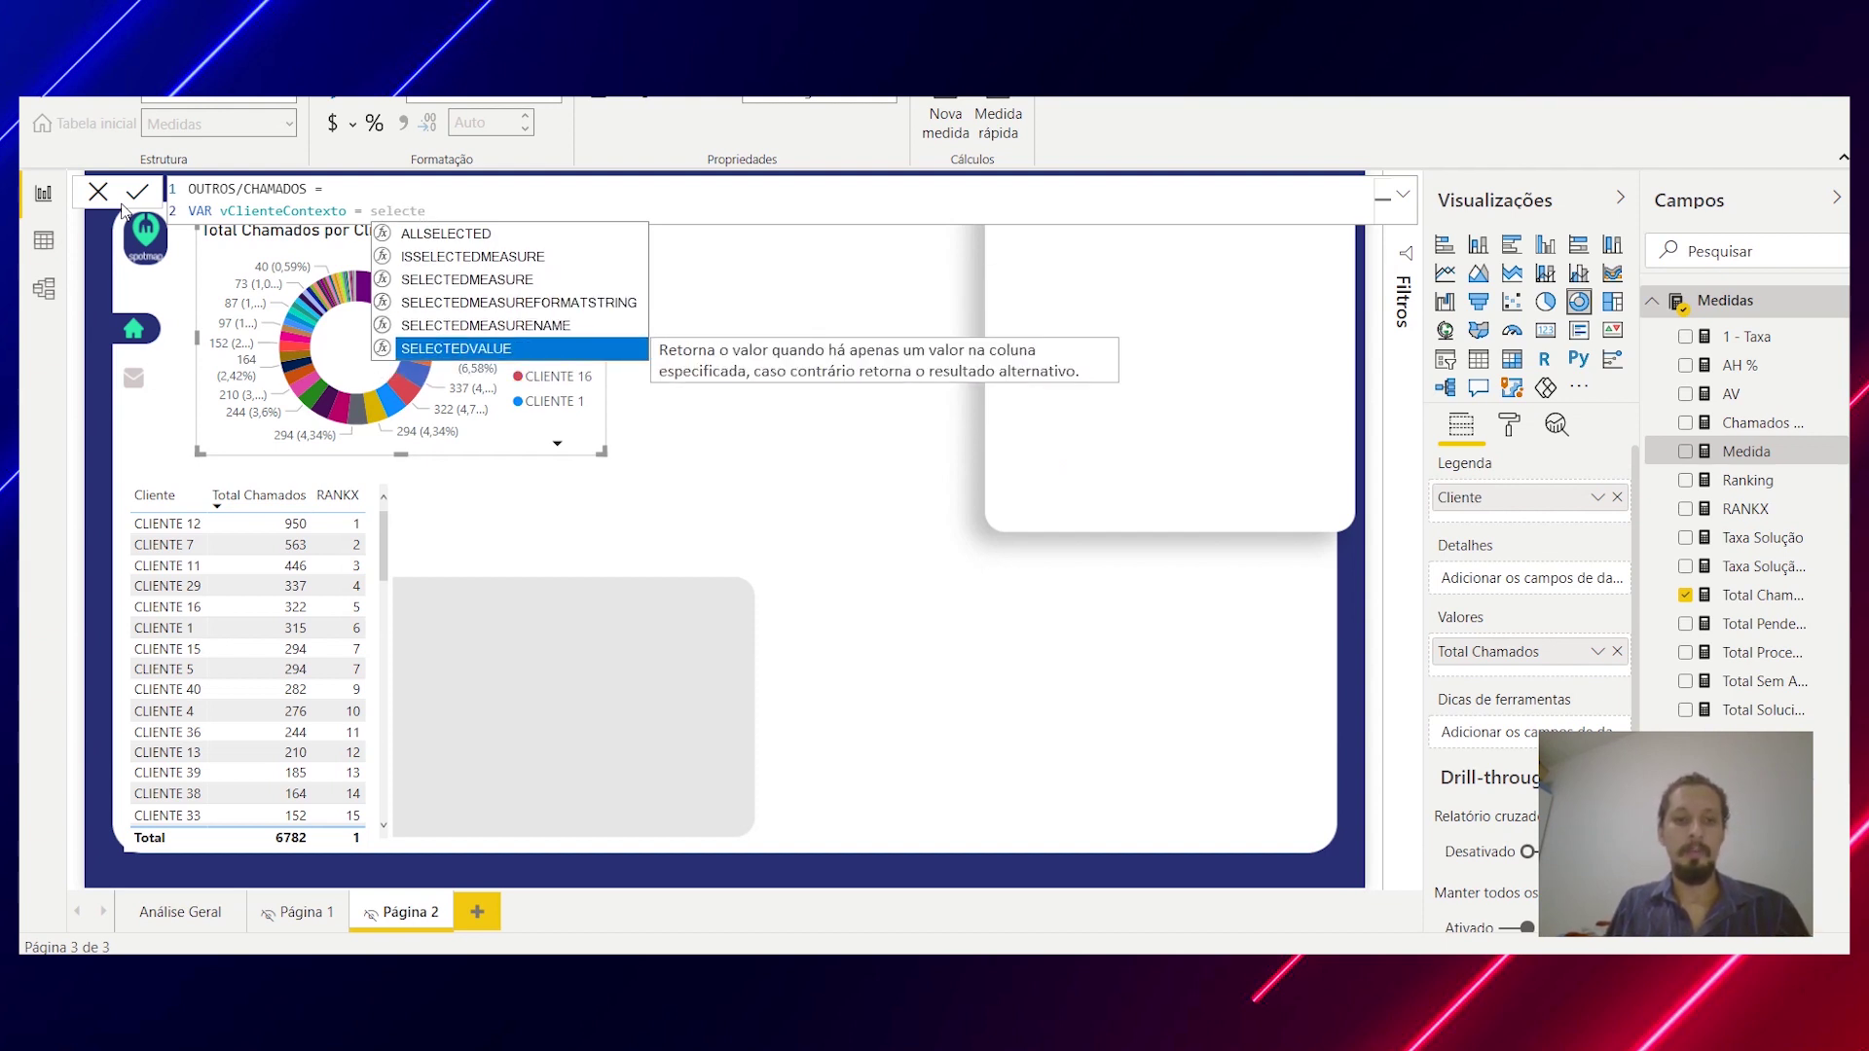
{"action": "key", "text": "Tab"}
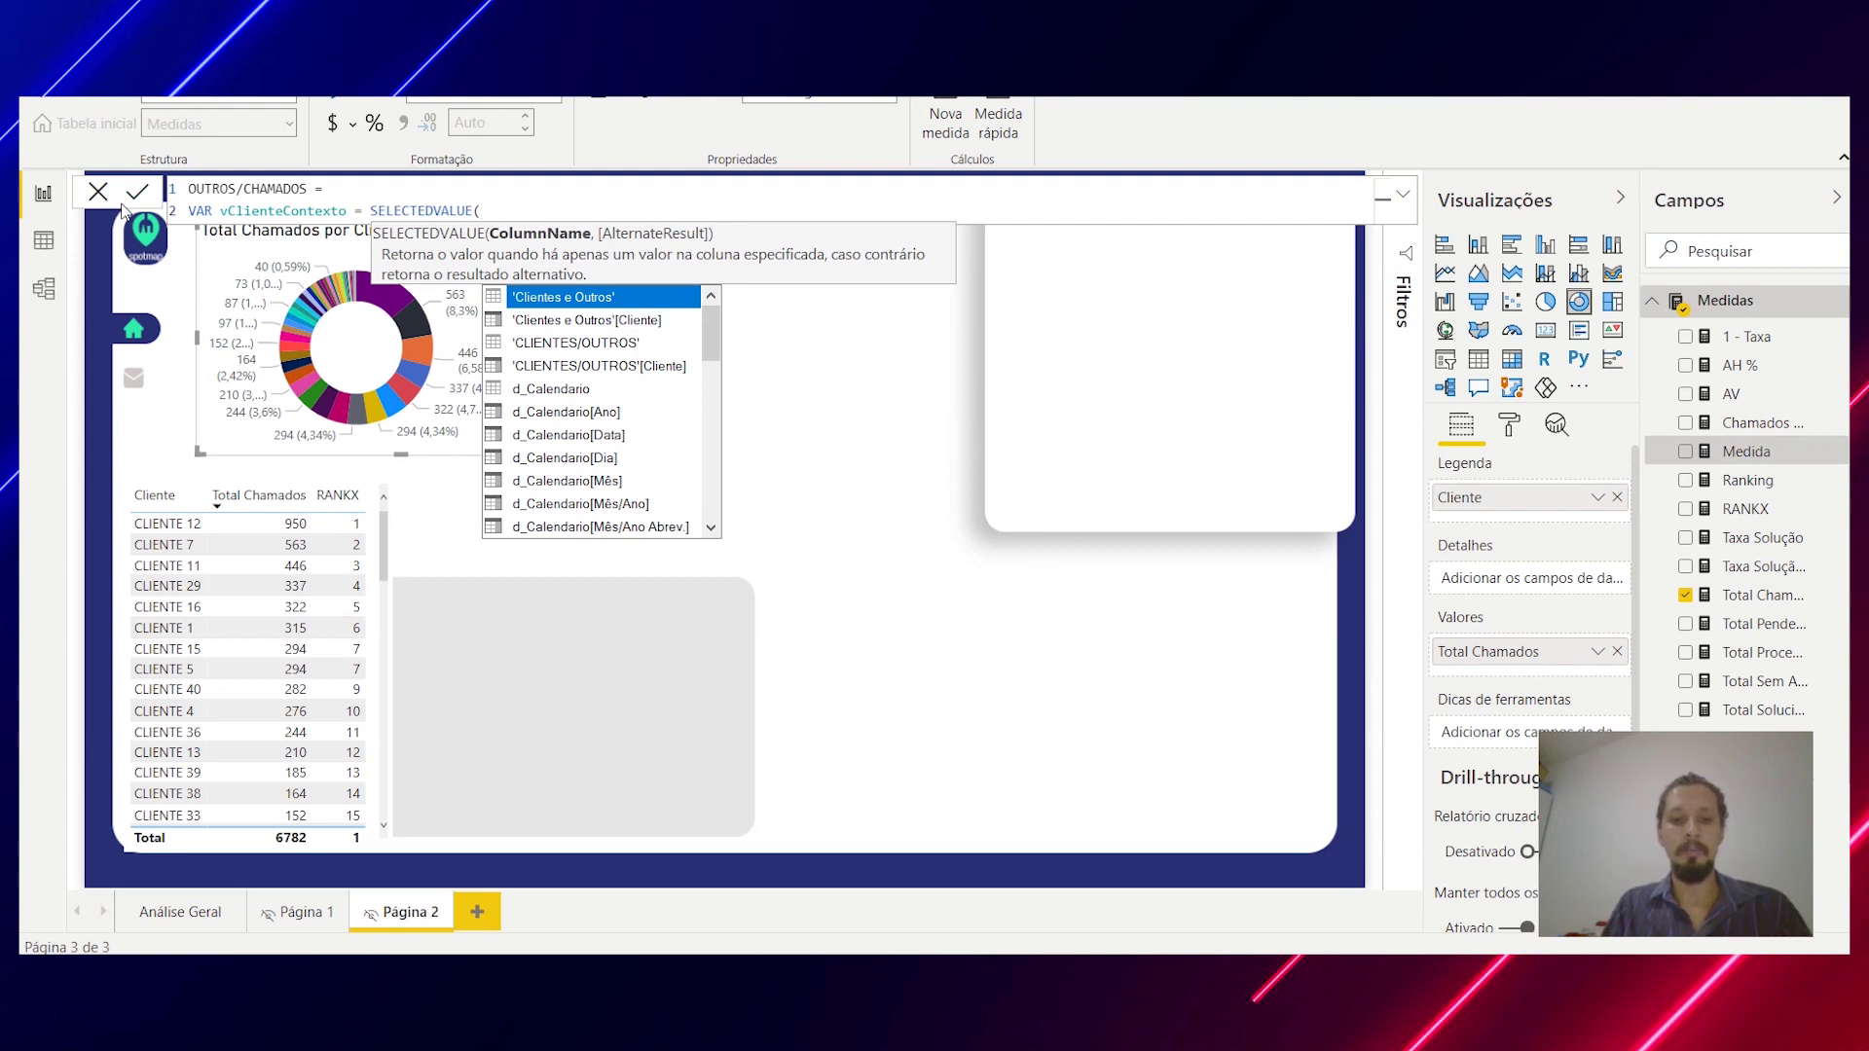
Step: Give SELECTEDVALUE the 'CLIENTES/OUTROS'[Cliente] column as its argument, close the function and start a new line
{"action": "type", "text": "cli"}
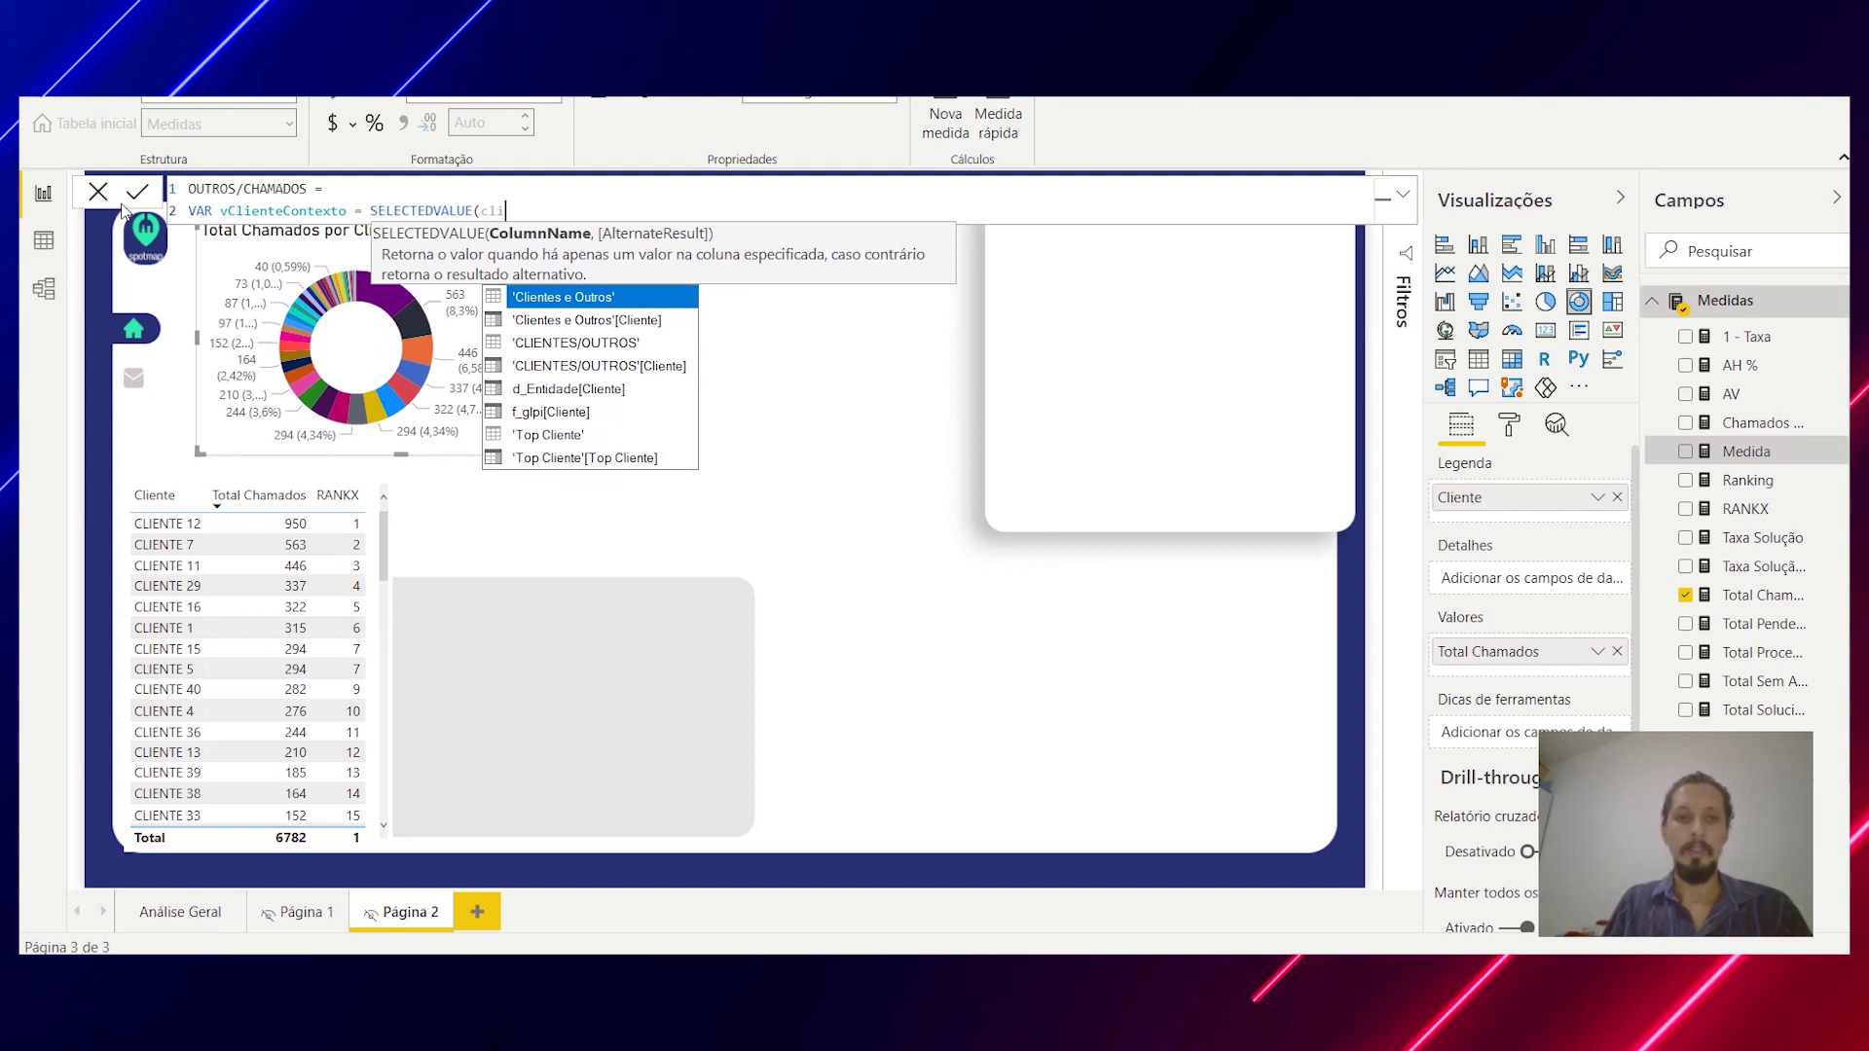
{"action": "key", "text": "Down"}
{"action": "key", "text": "Down"}
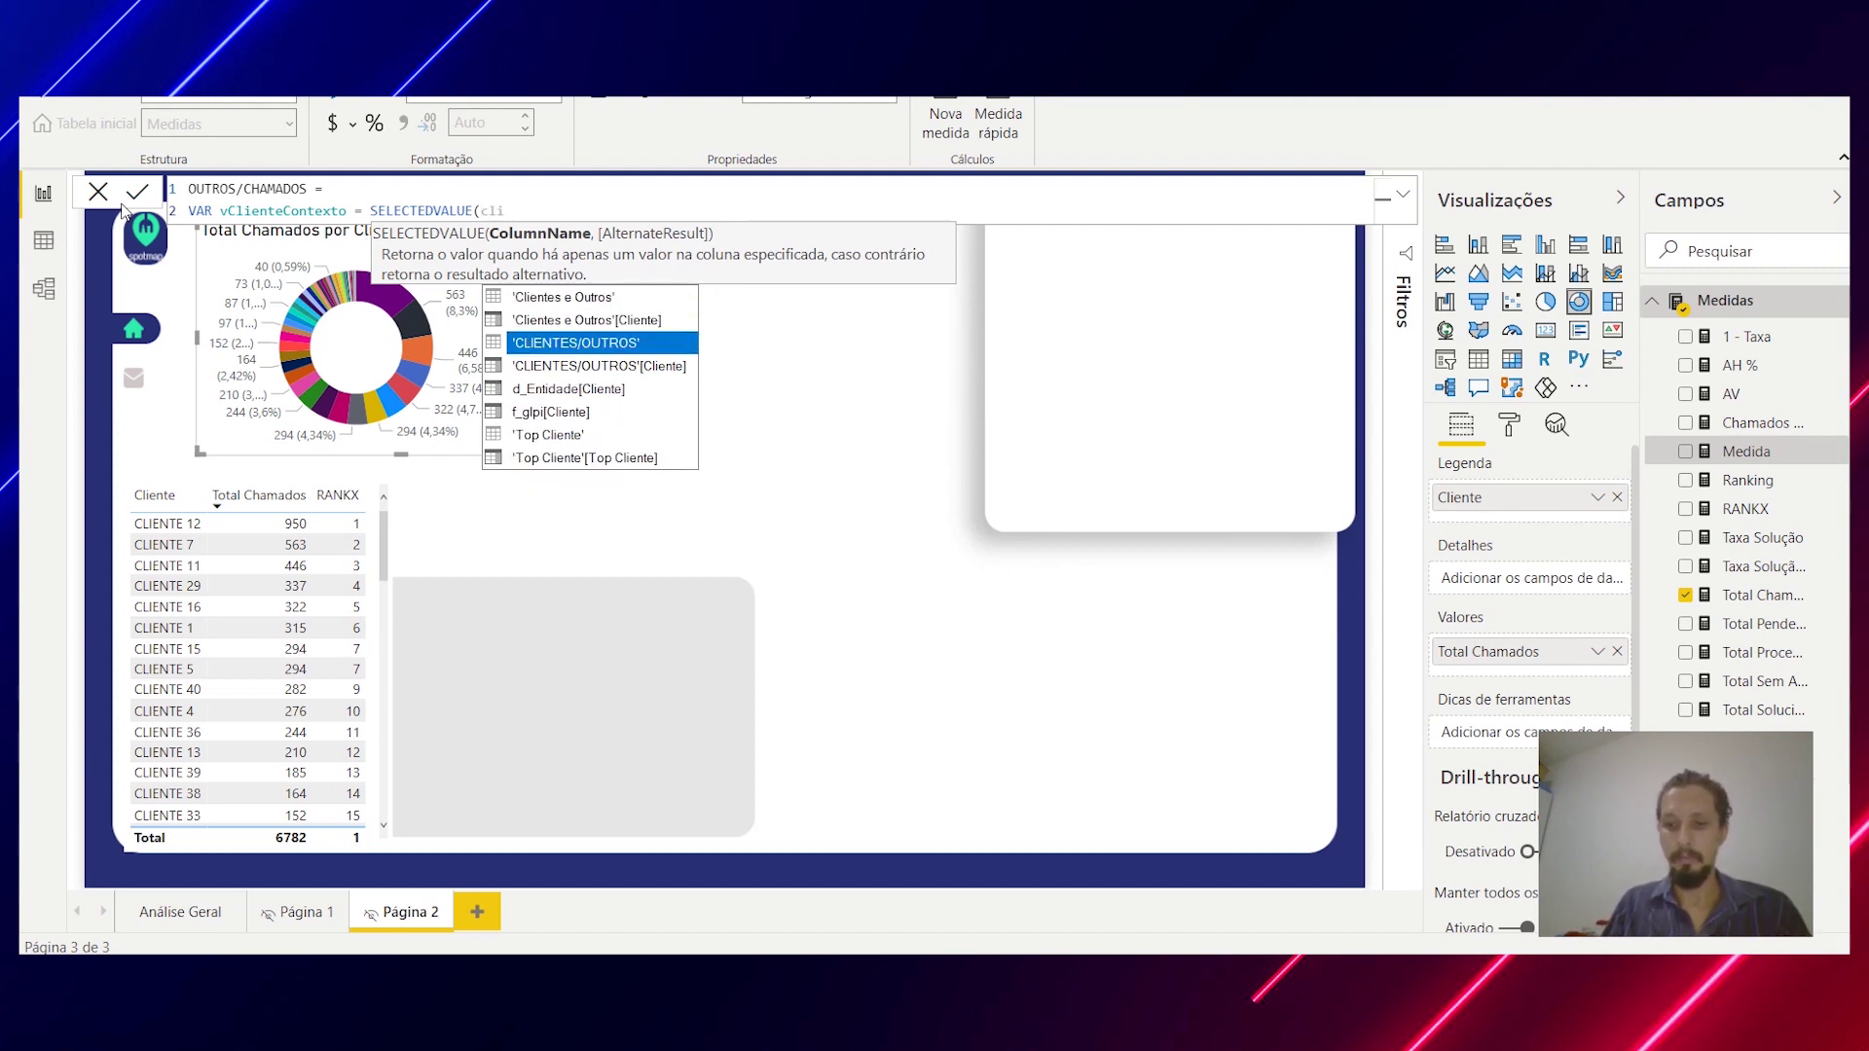
{"action": "key", "text": "Tab"}
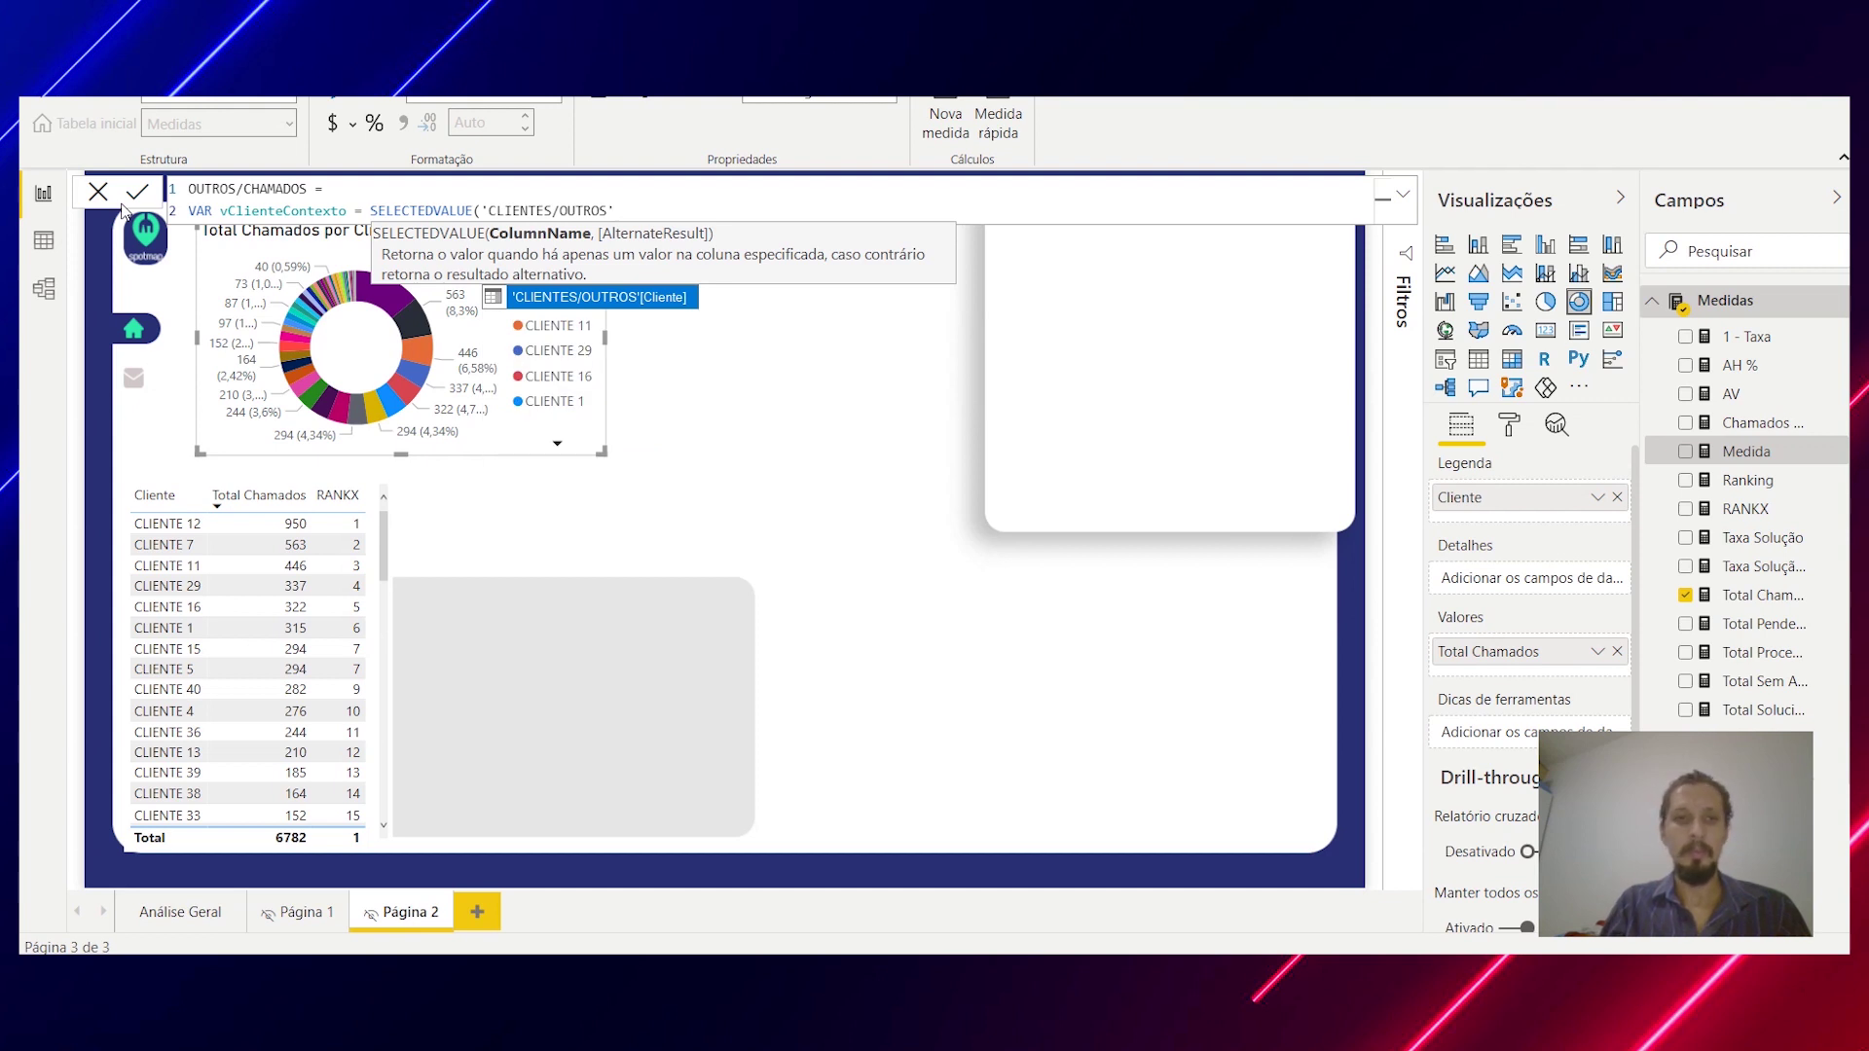
{"action": "key", "text": "Tab"}
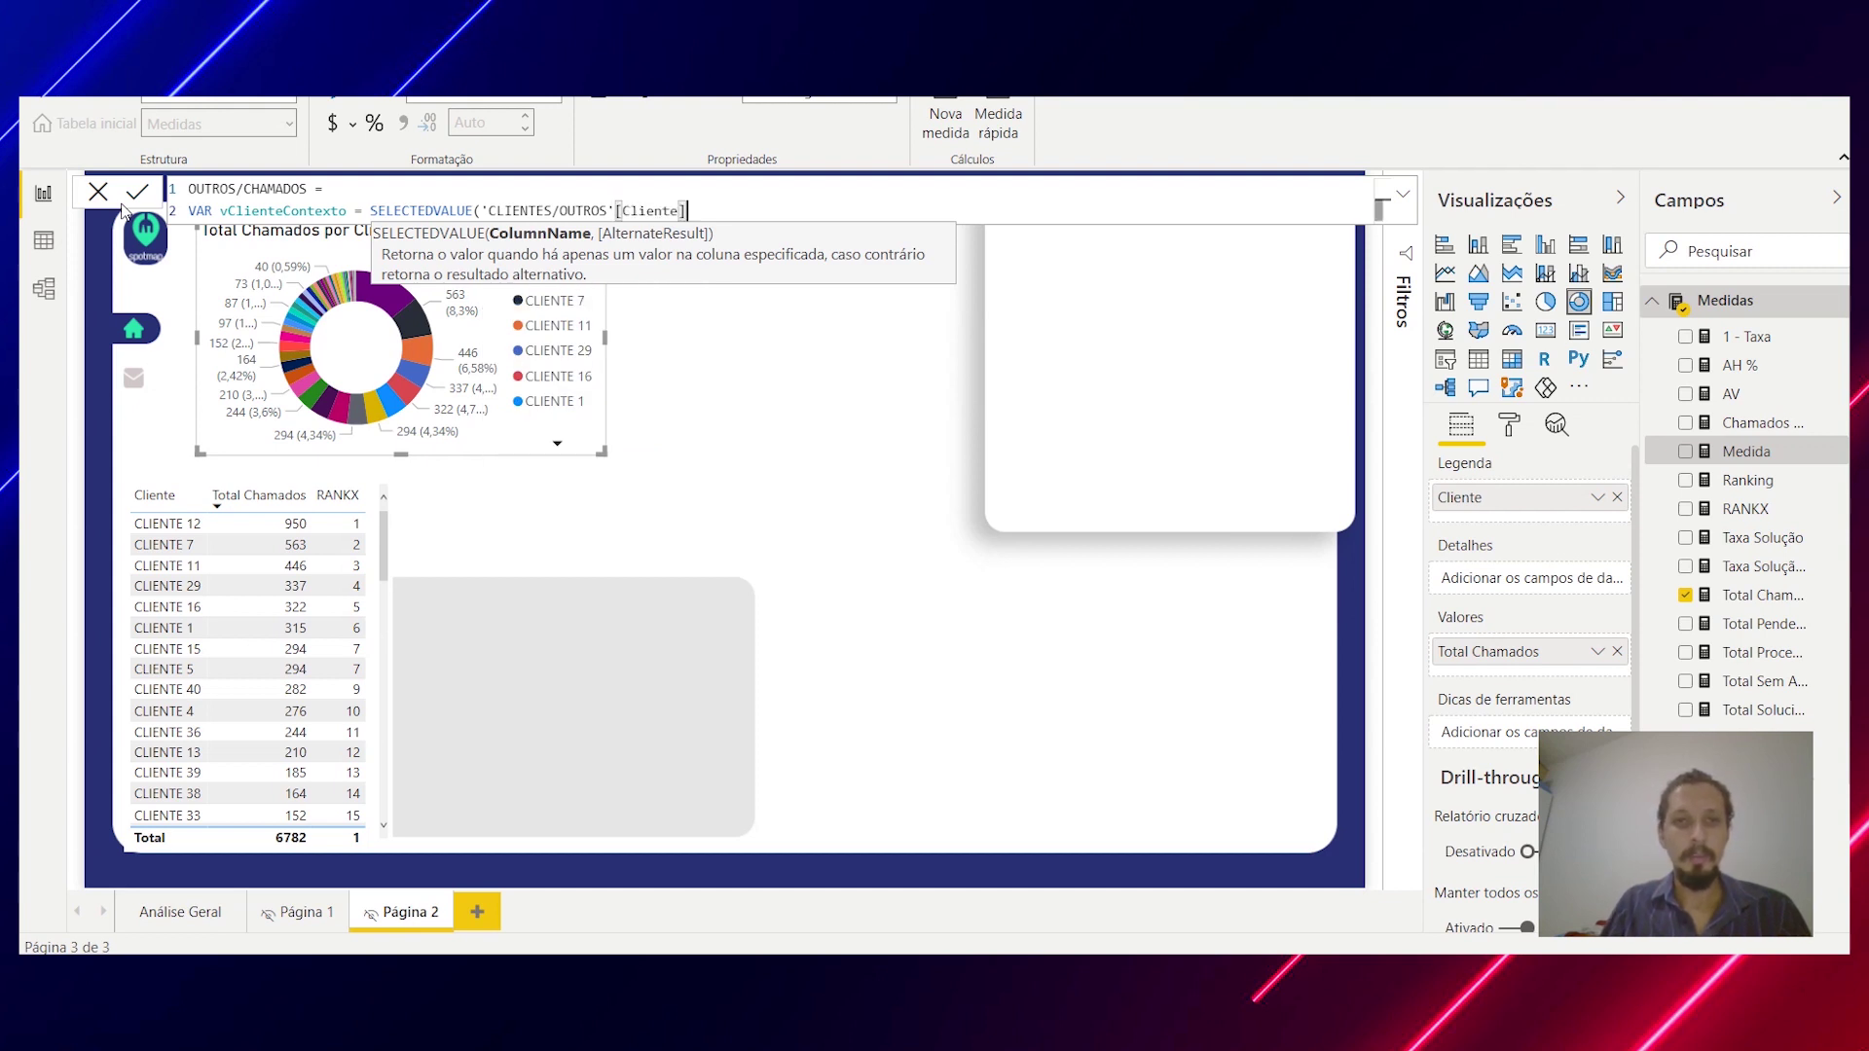
{"action": "type", "text": ")"}
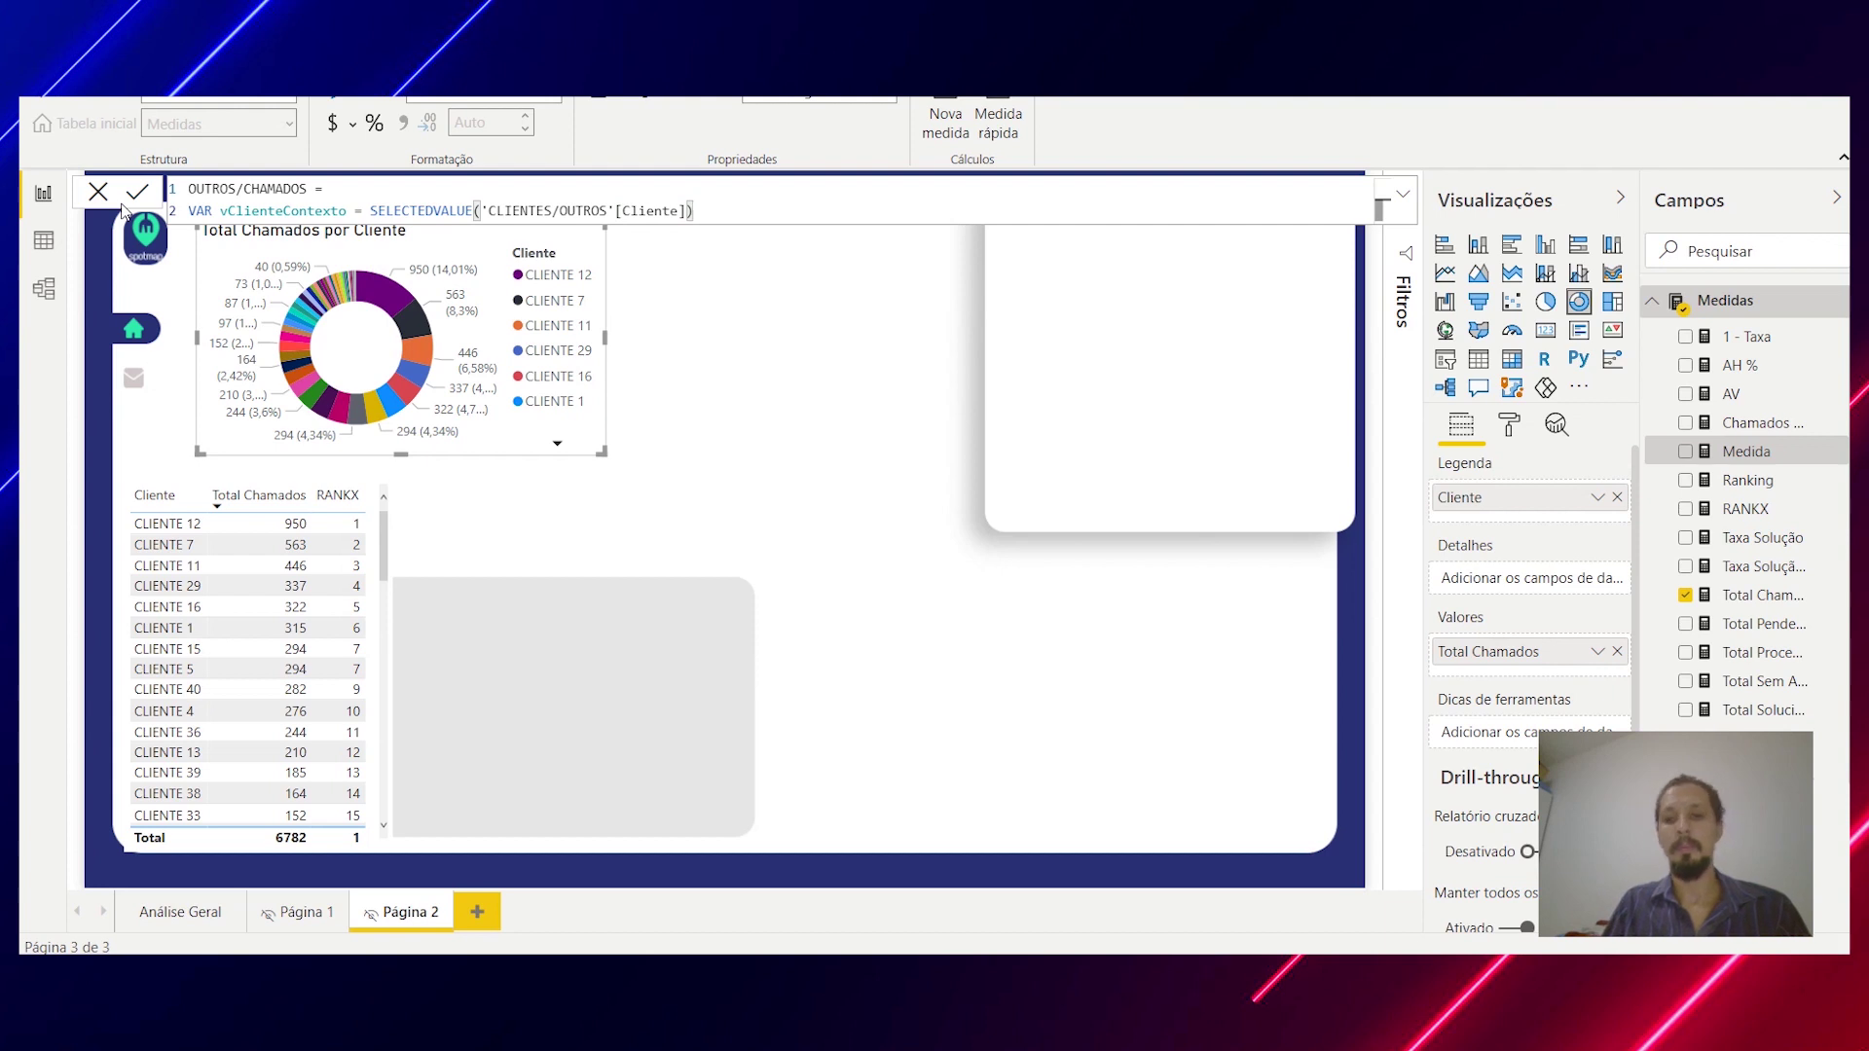
{"action": "key", "text": "shift+Return"}
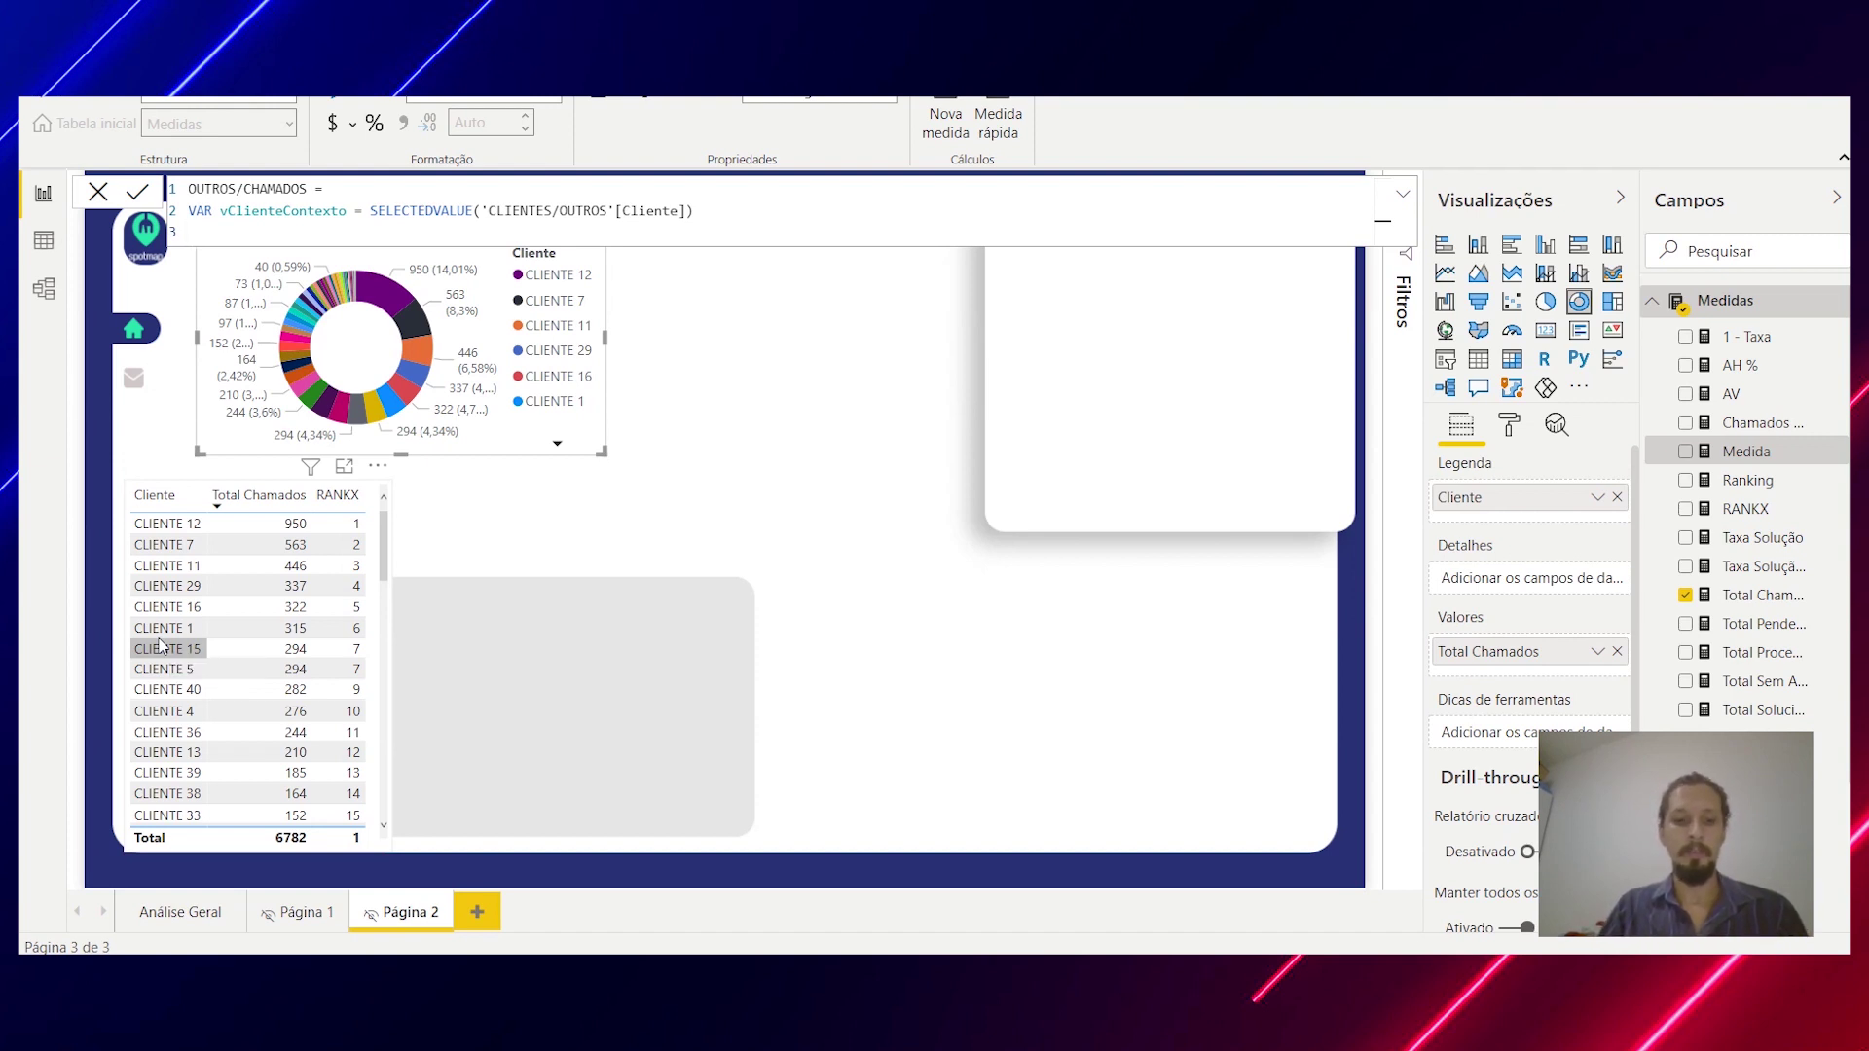
Step: Declare a second variable, vChamadosOutros, with its expression starting on a new line
{"action": "type", "text": "CAR"}
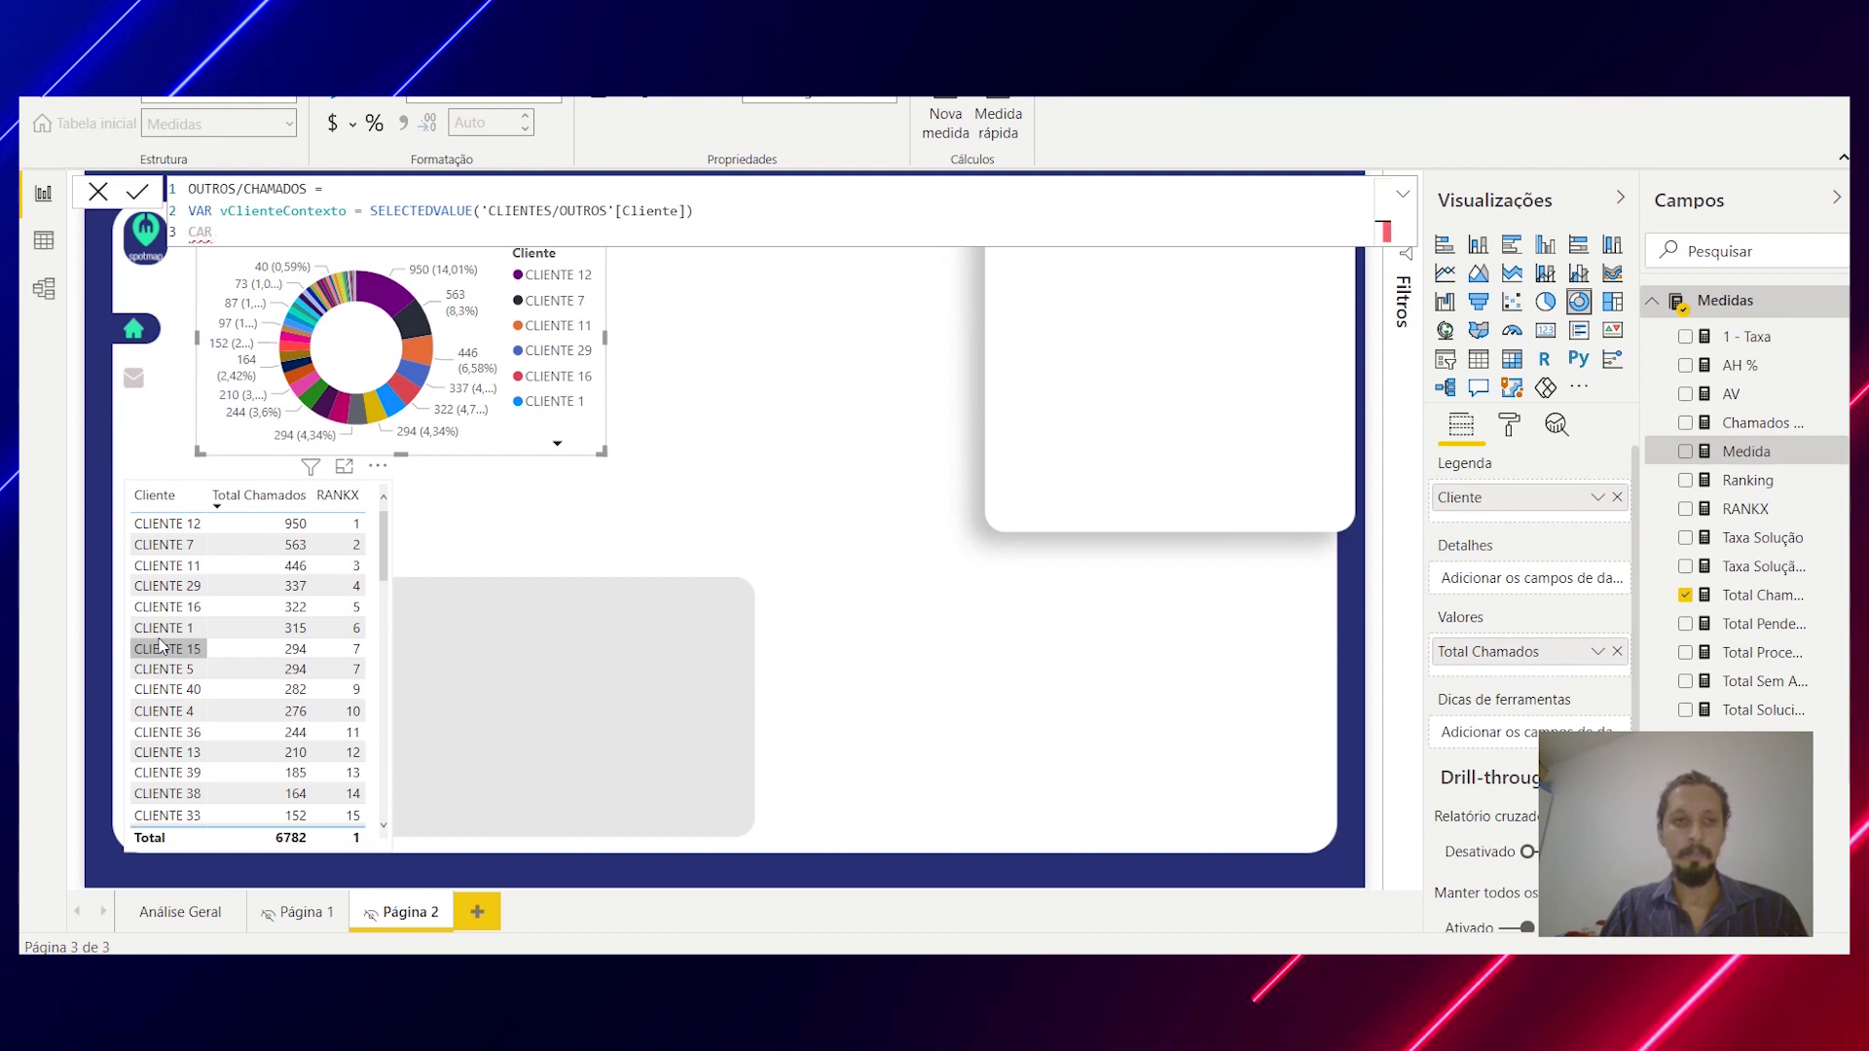
{"action": "key", "text": "BackSpace"}
{"action": "key", "text": "BackSpace"}
{"action": "key", "text": "BackSpace"}
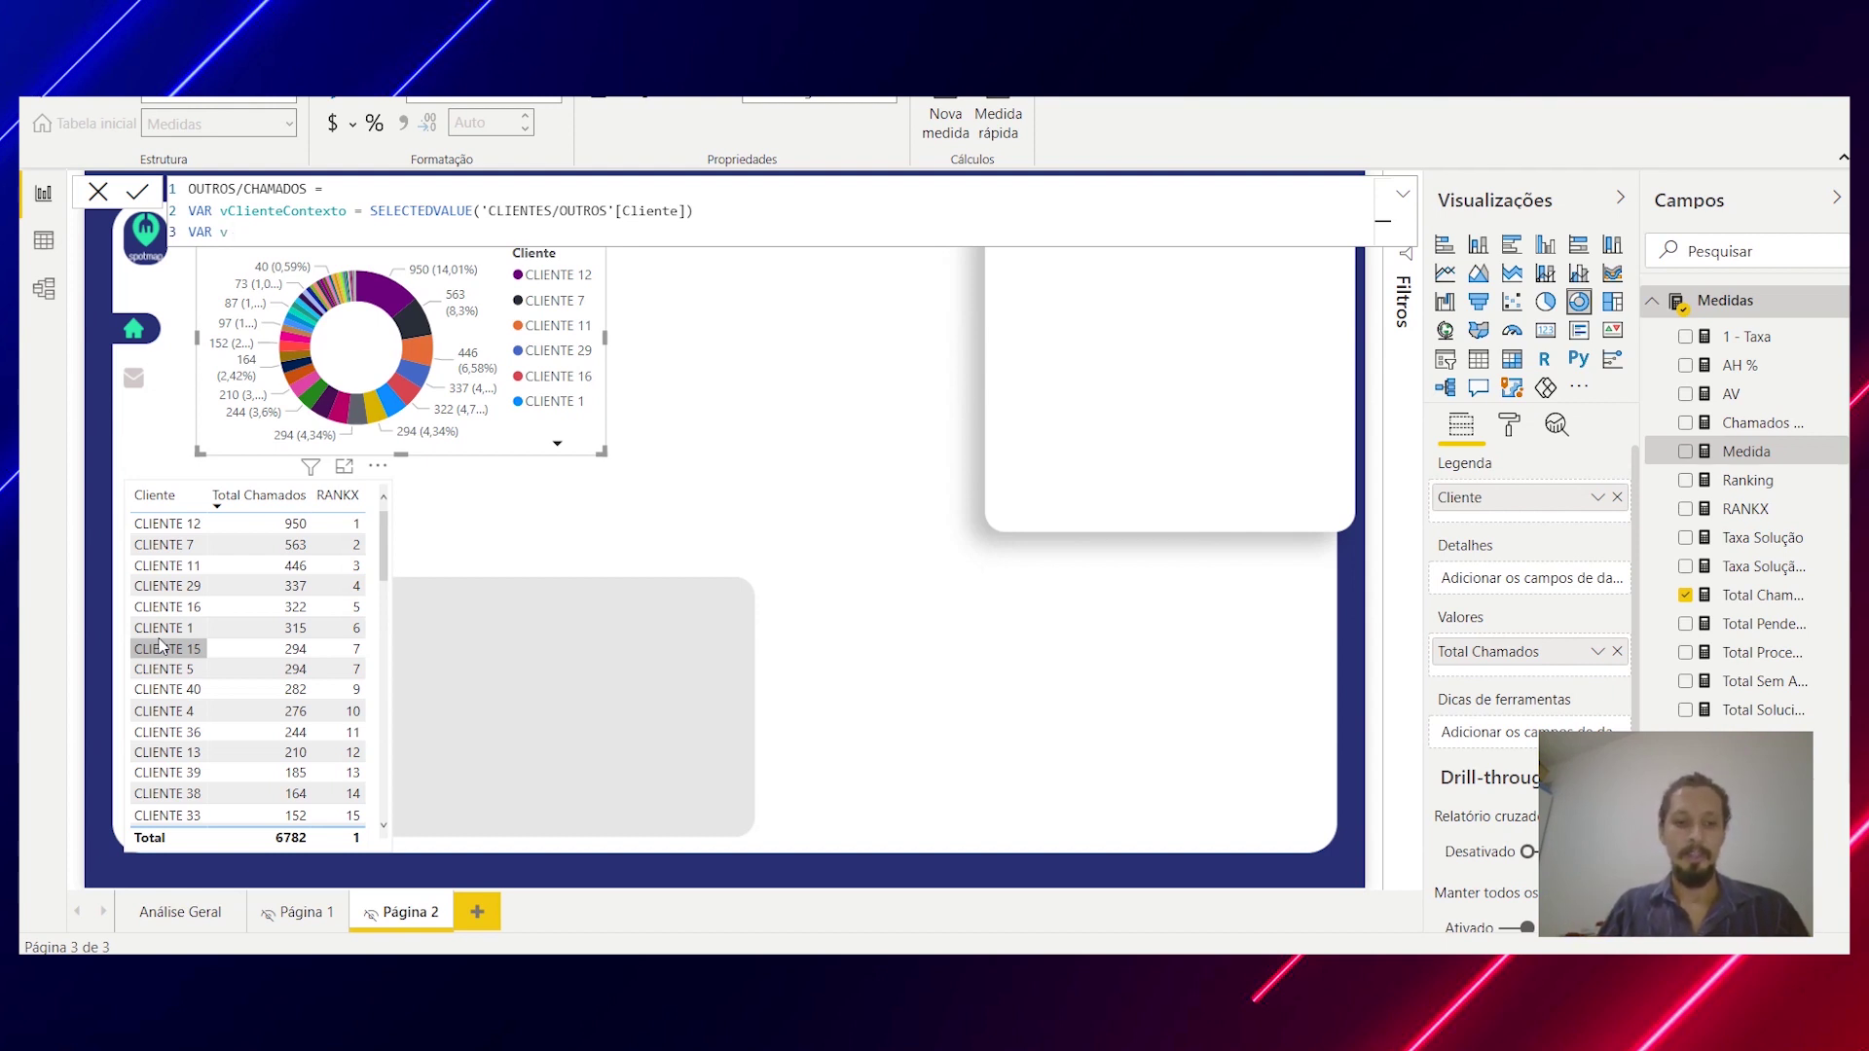
{"action": "type", "text": "C"}
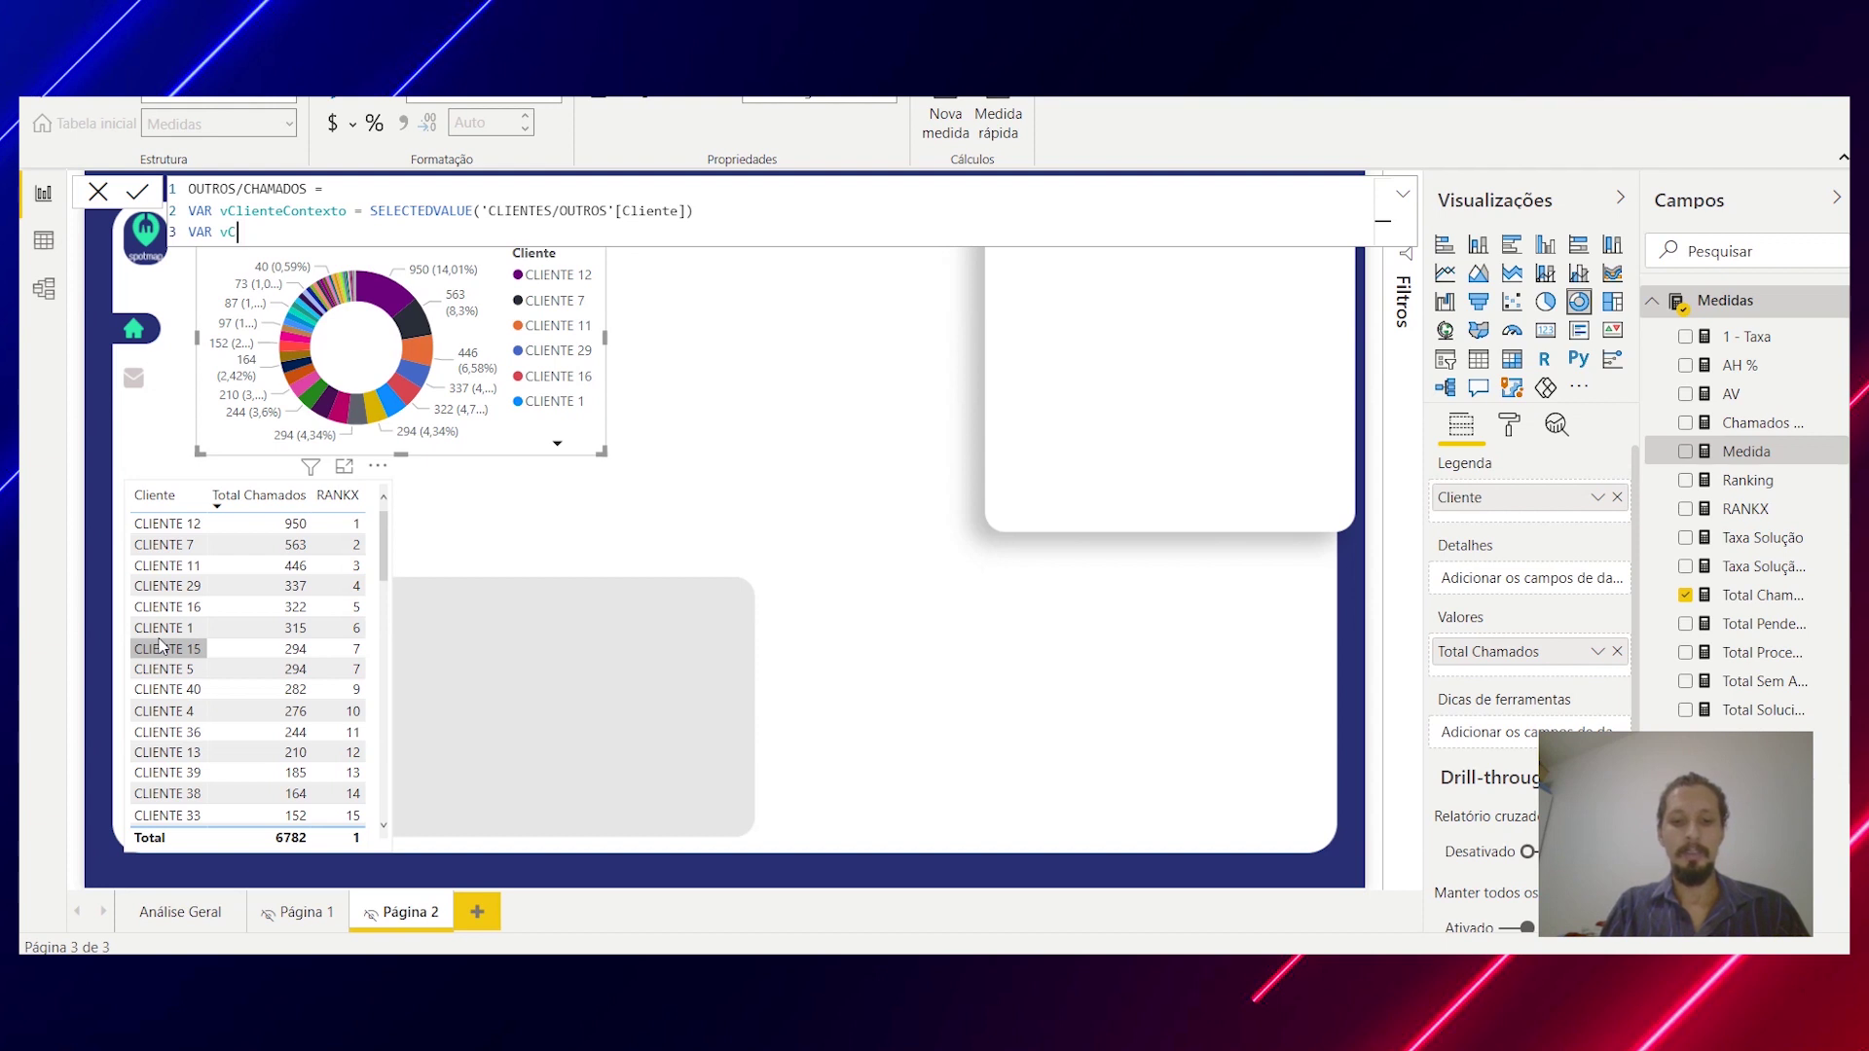
{"action": "type", "text": "hamadosOutros "}
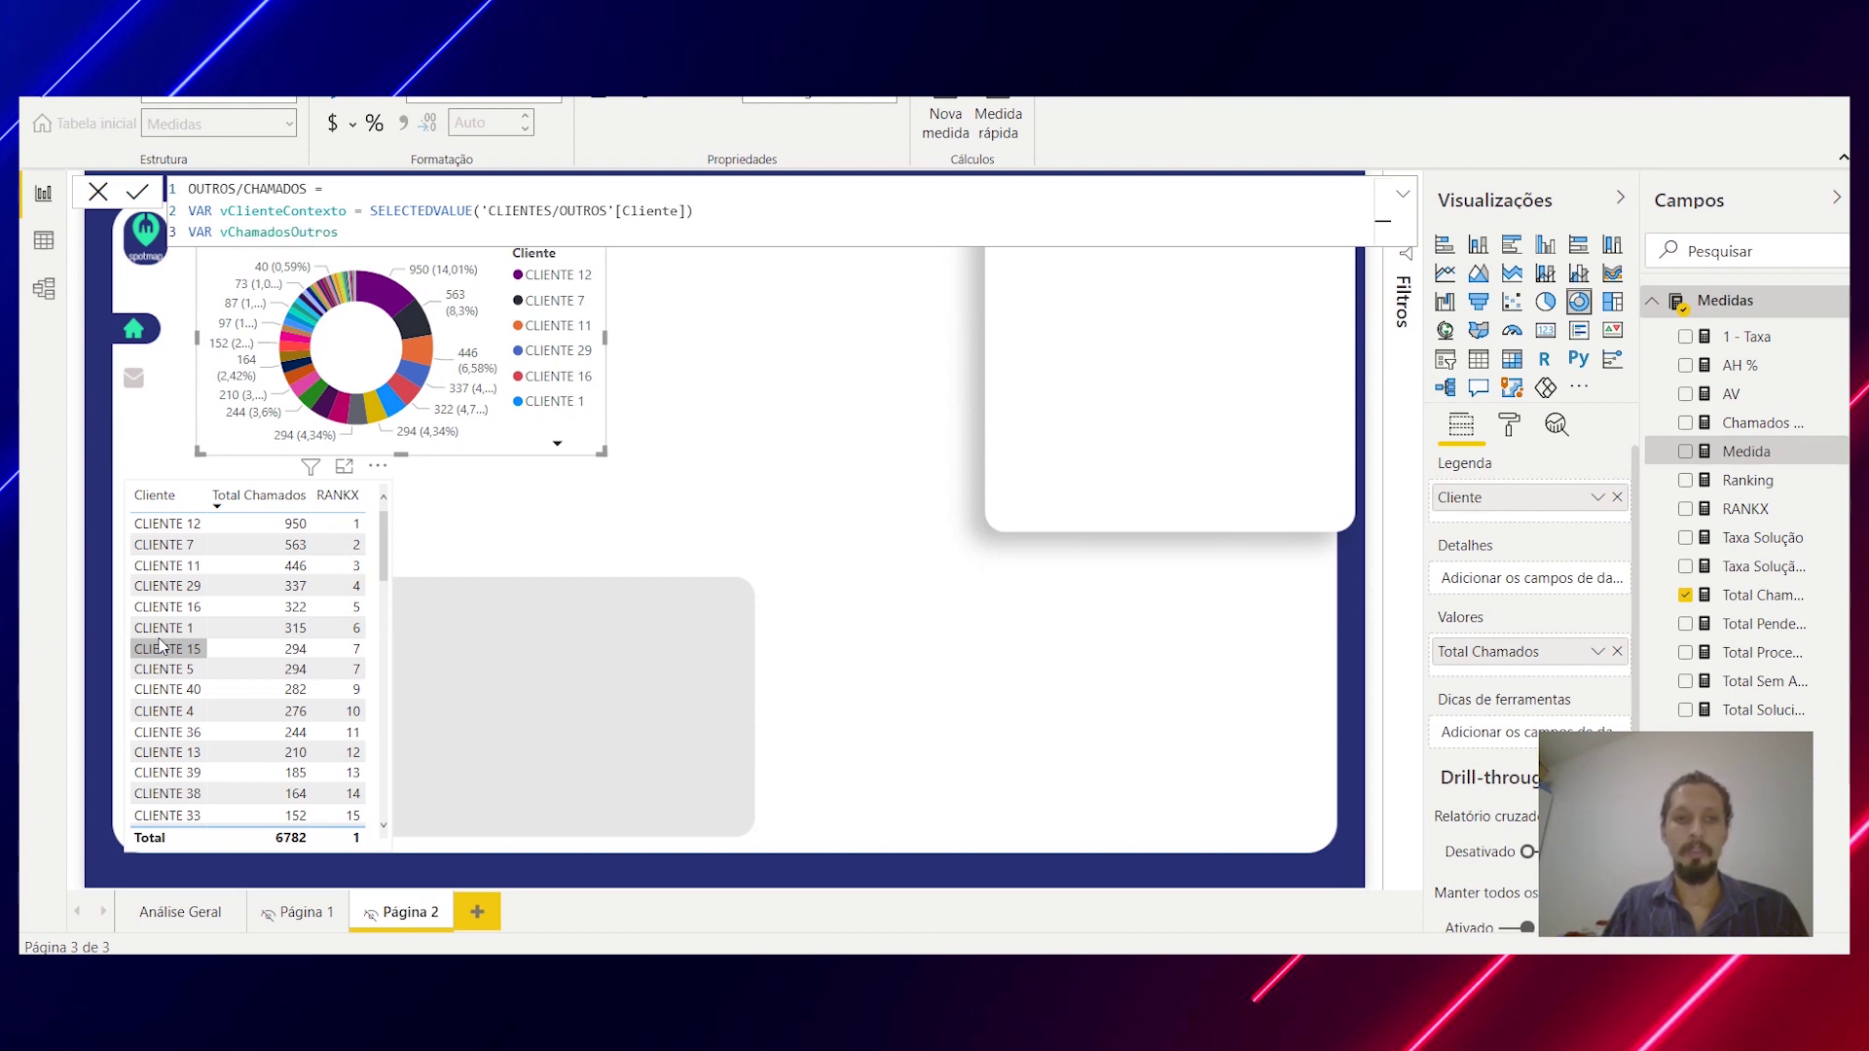
{"action": "type", "text": "="}
{"action": "key", "text": "shift+Return"}
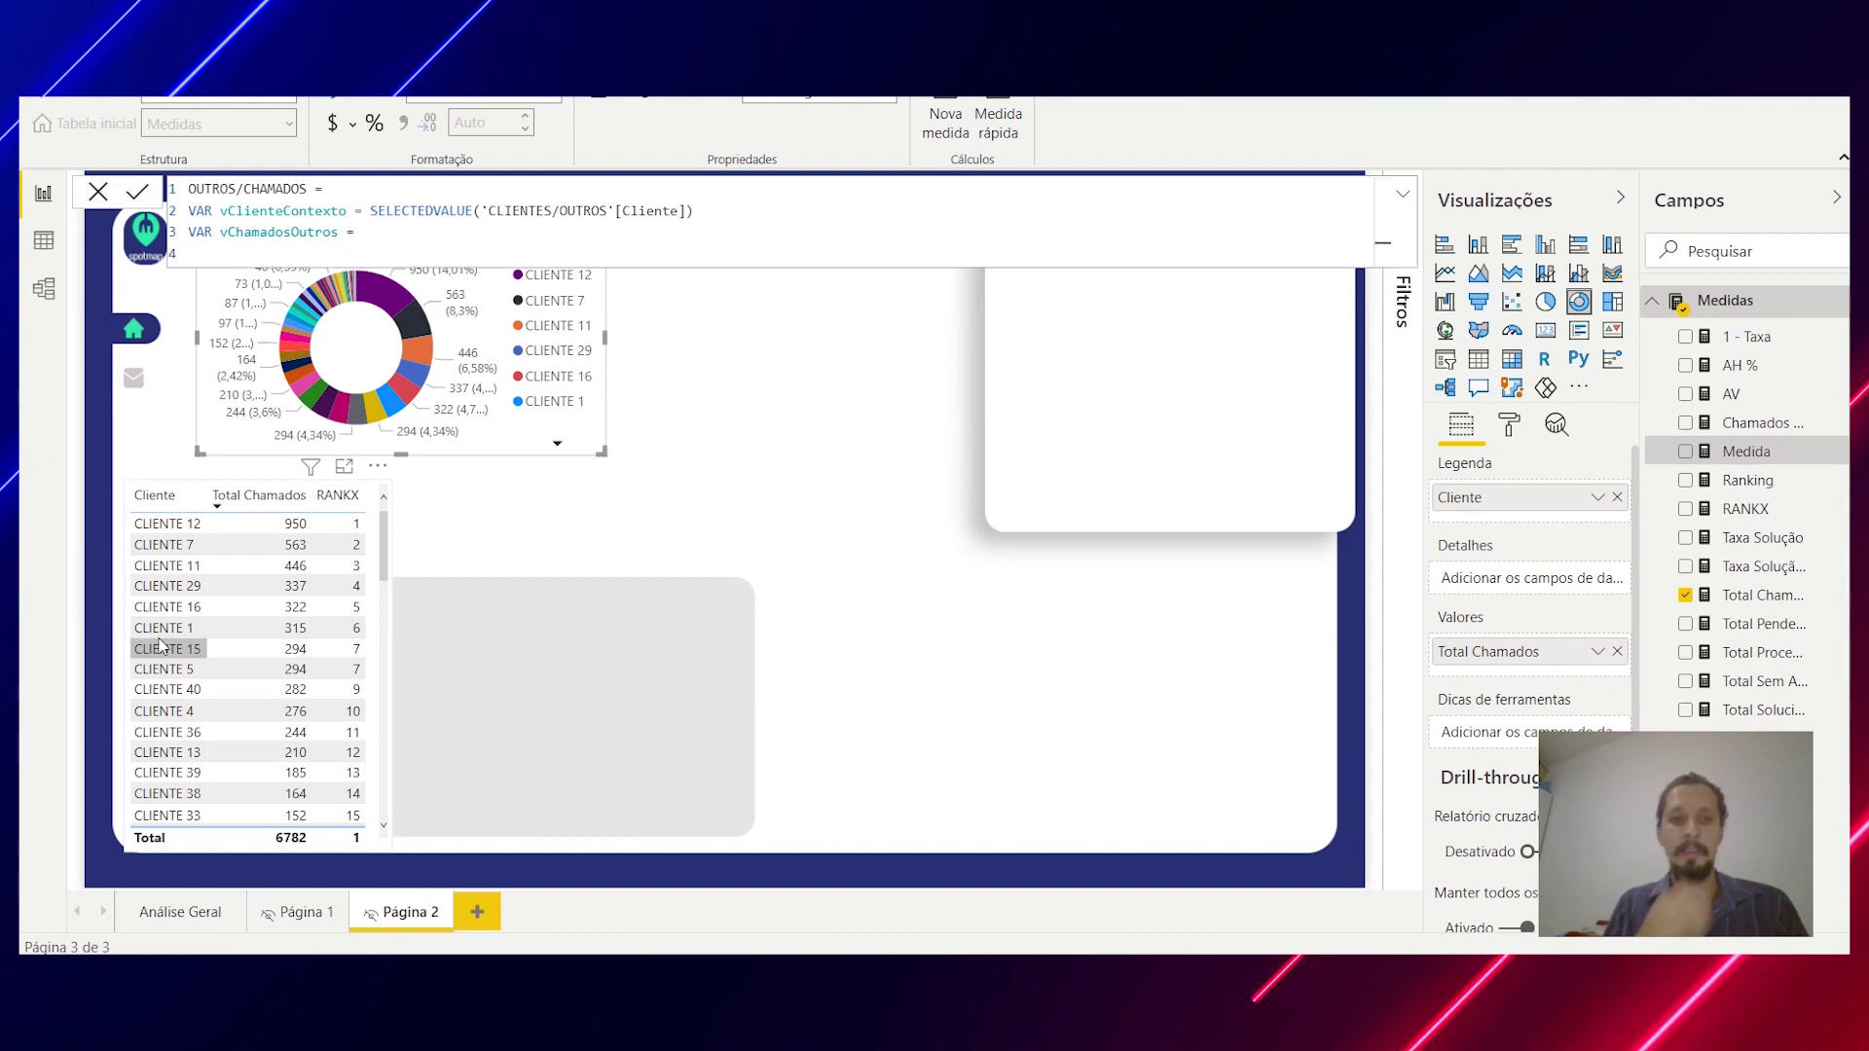
Step: Start the vChamadosOutros expression with a CALCULATE of the [Total Chamados] measure
{"action": "type", "text": "calc"}
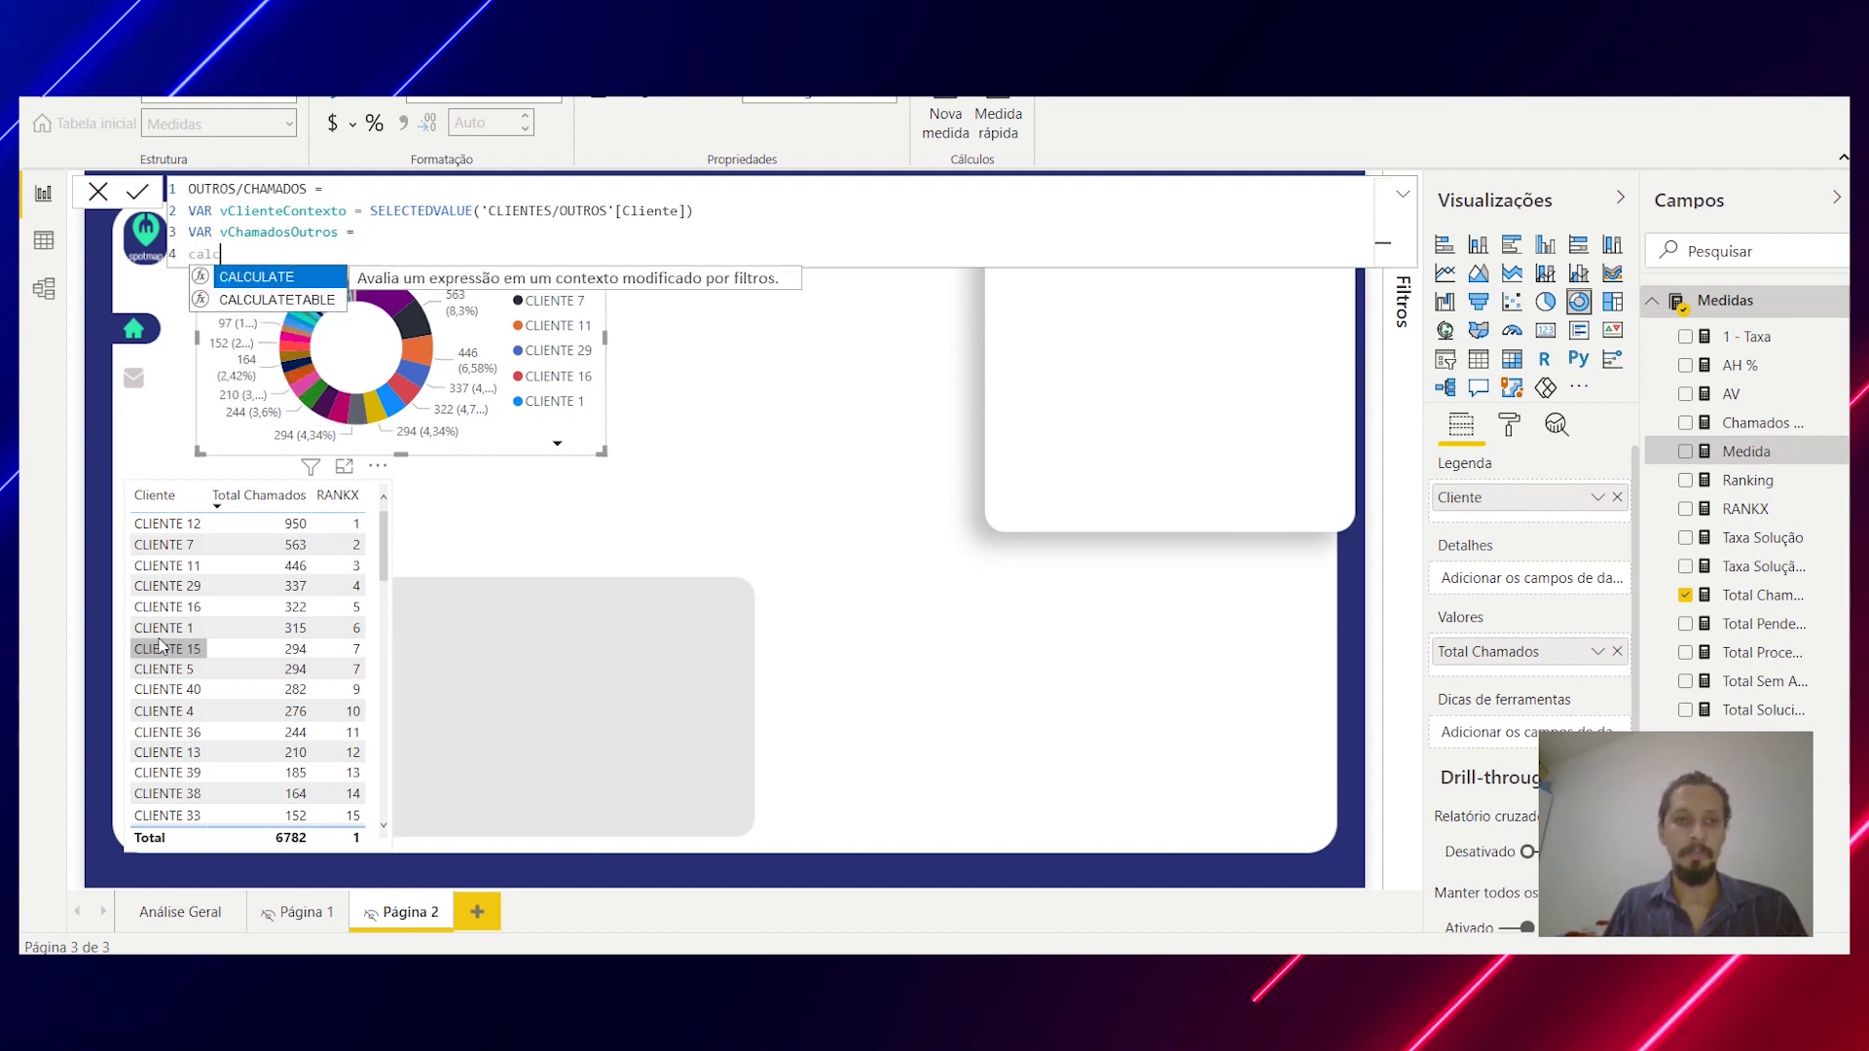
{"action": "key", "text": "Tab"}
{"action": "key", "text": "shift+Return"}
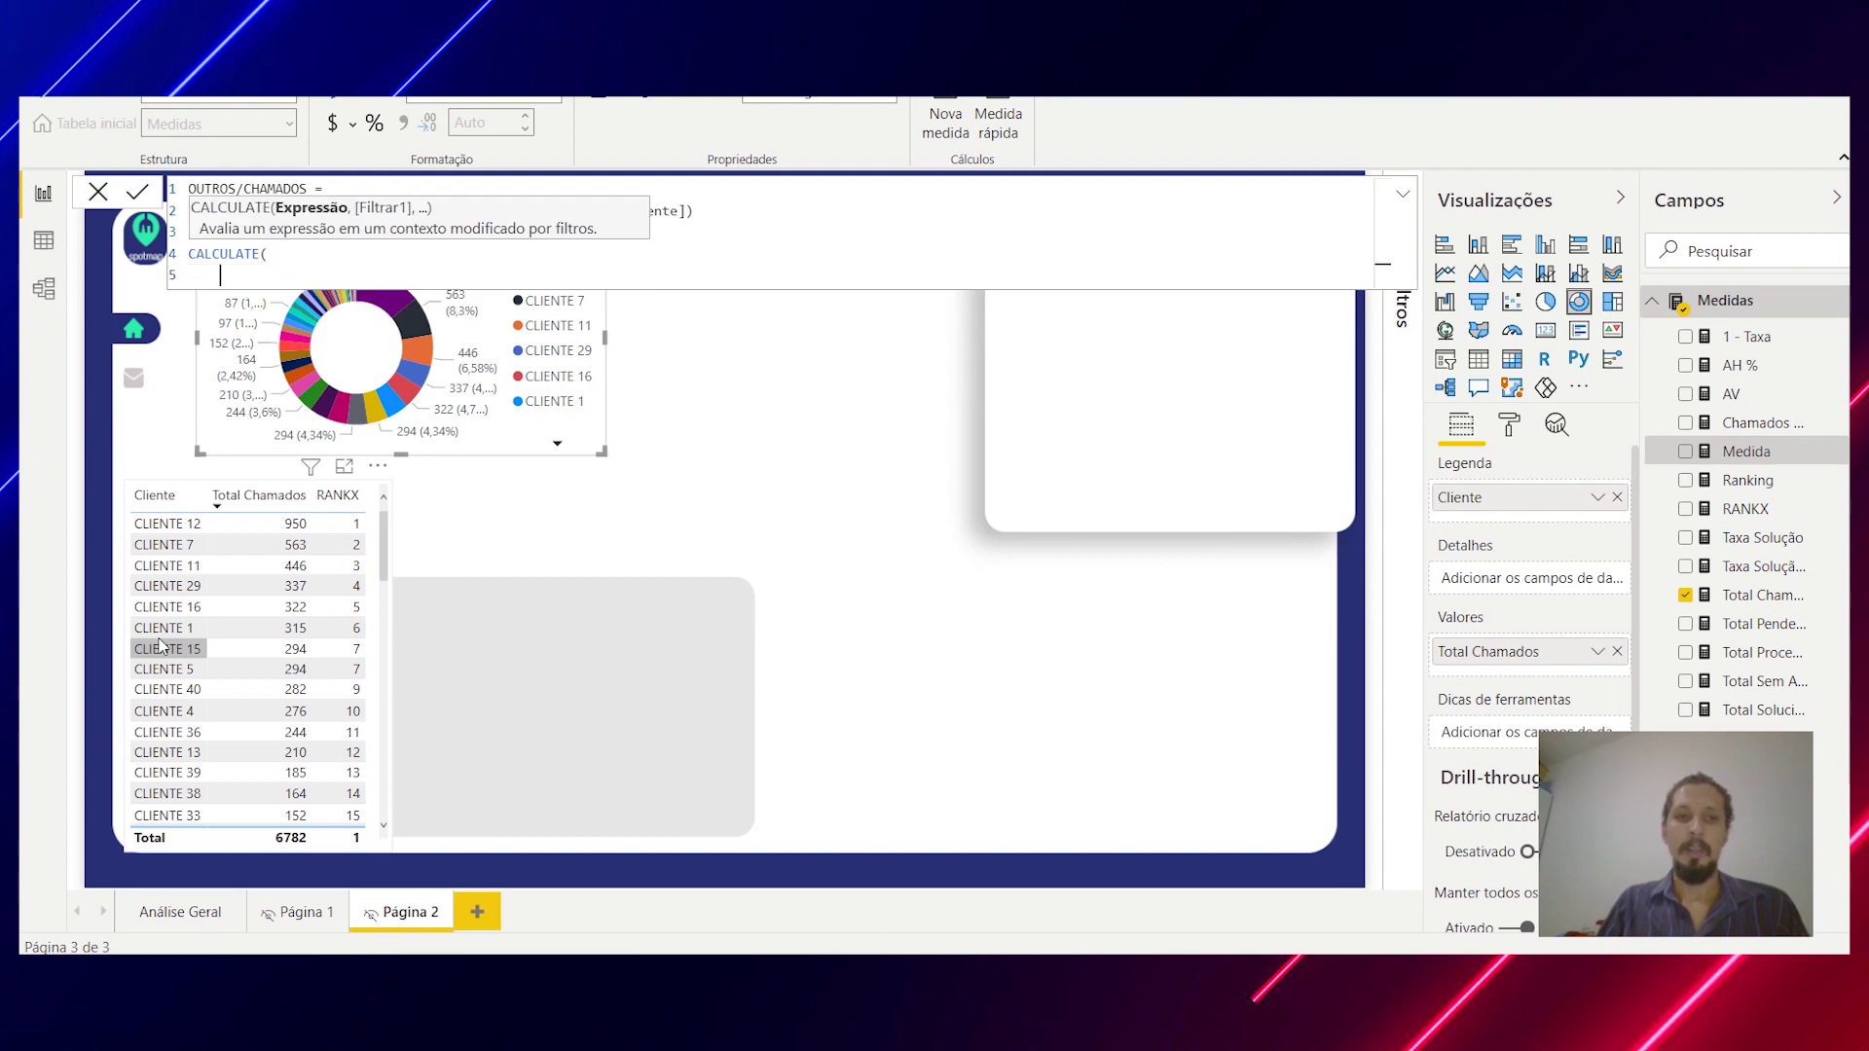
{"action": "type", "text": "[tot"}
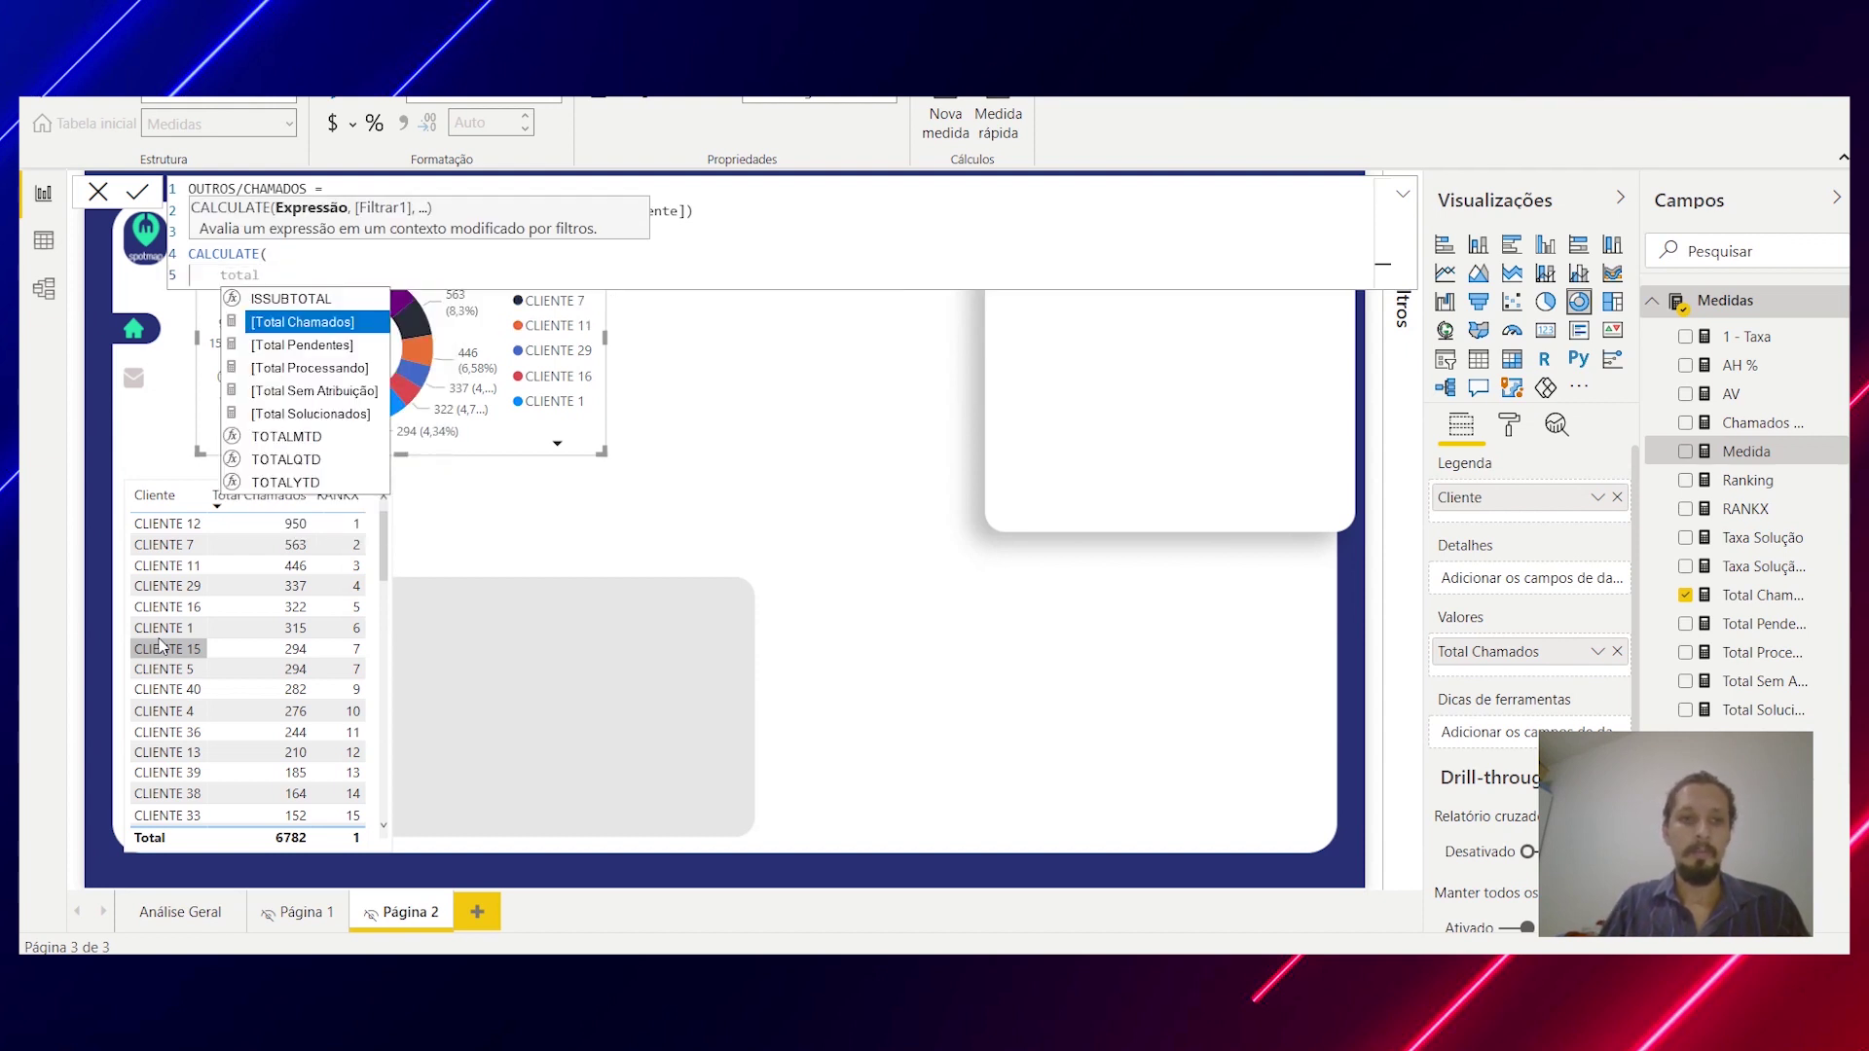
{"action": "key", "text": "Tab"}
{"action": "type", "text": ","}
{"action": "key", "text": "shift+Return"}
Step: Add a FILTER to the CALCULATE with ALL('CLIENTES/OUTROS') as its table
{"action": "type", "text": "filt"}
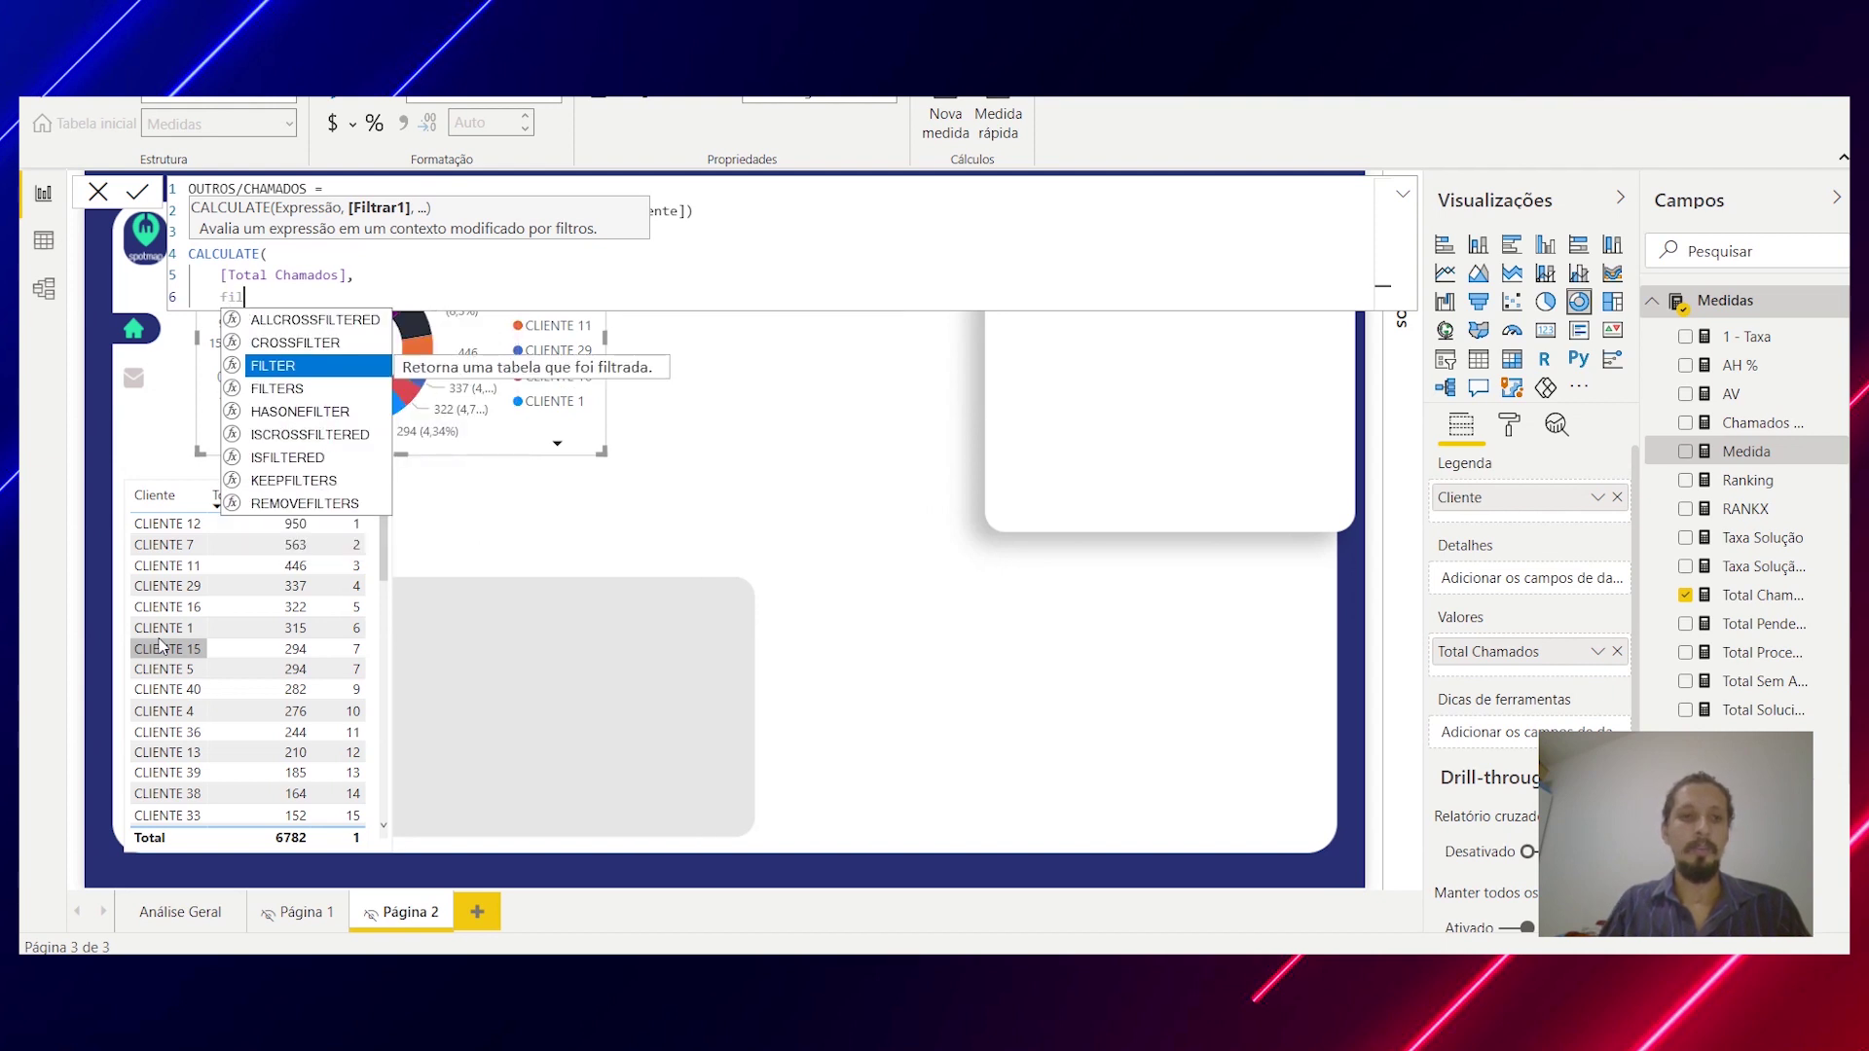
{"action": "key", "text": "Tab"}
{"action": "key", "text": "shift+Return"}
{"action": "type", "text": "all"}
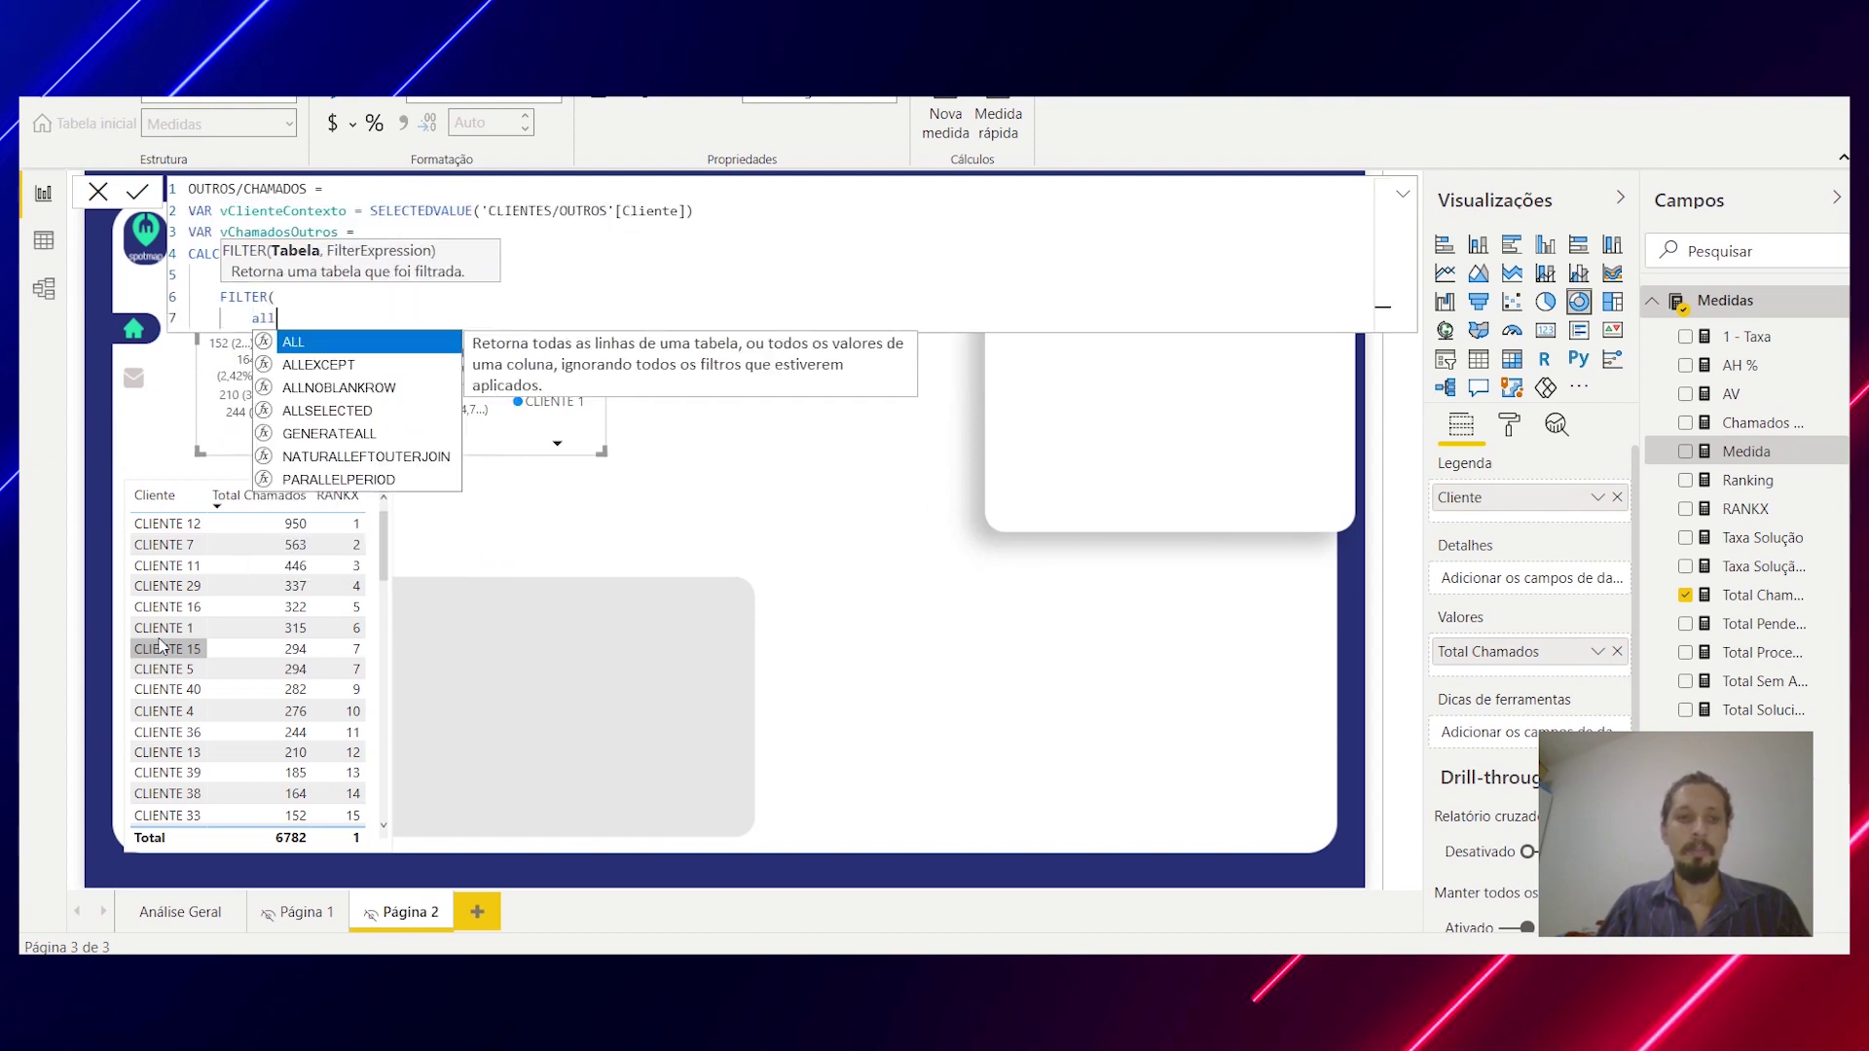
{"action": "key", "text": "Tab"}
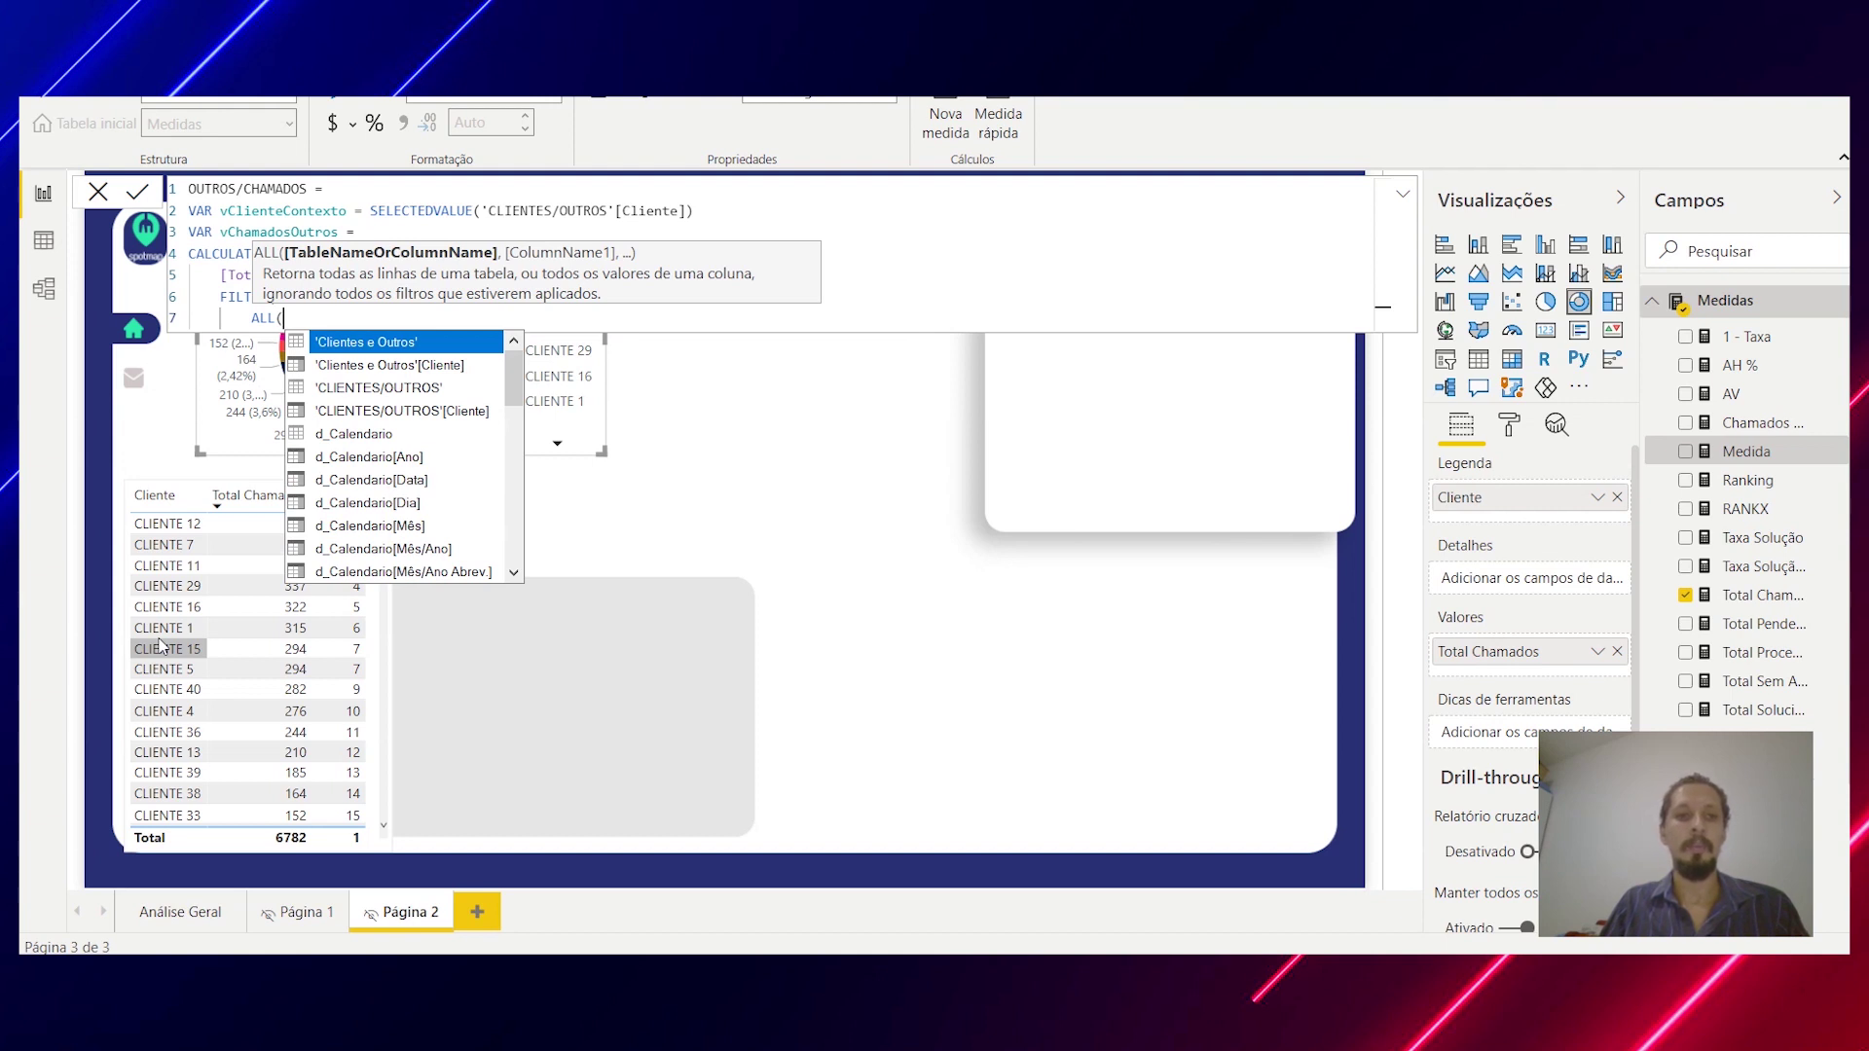
{"action": "key", "text": "Down"}
{"action": "key", "text": "Escape"}
{"action": "type", "text": "'CLIENTES/OUTROS'"}
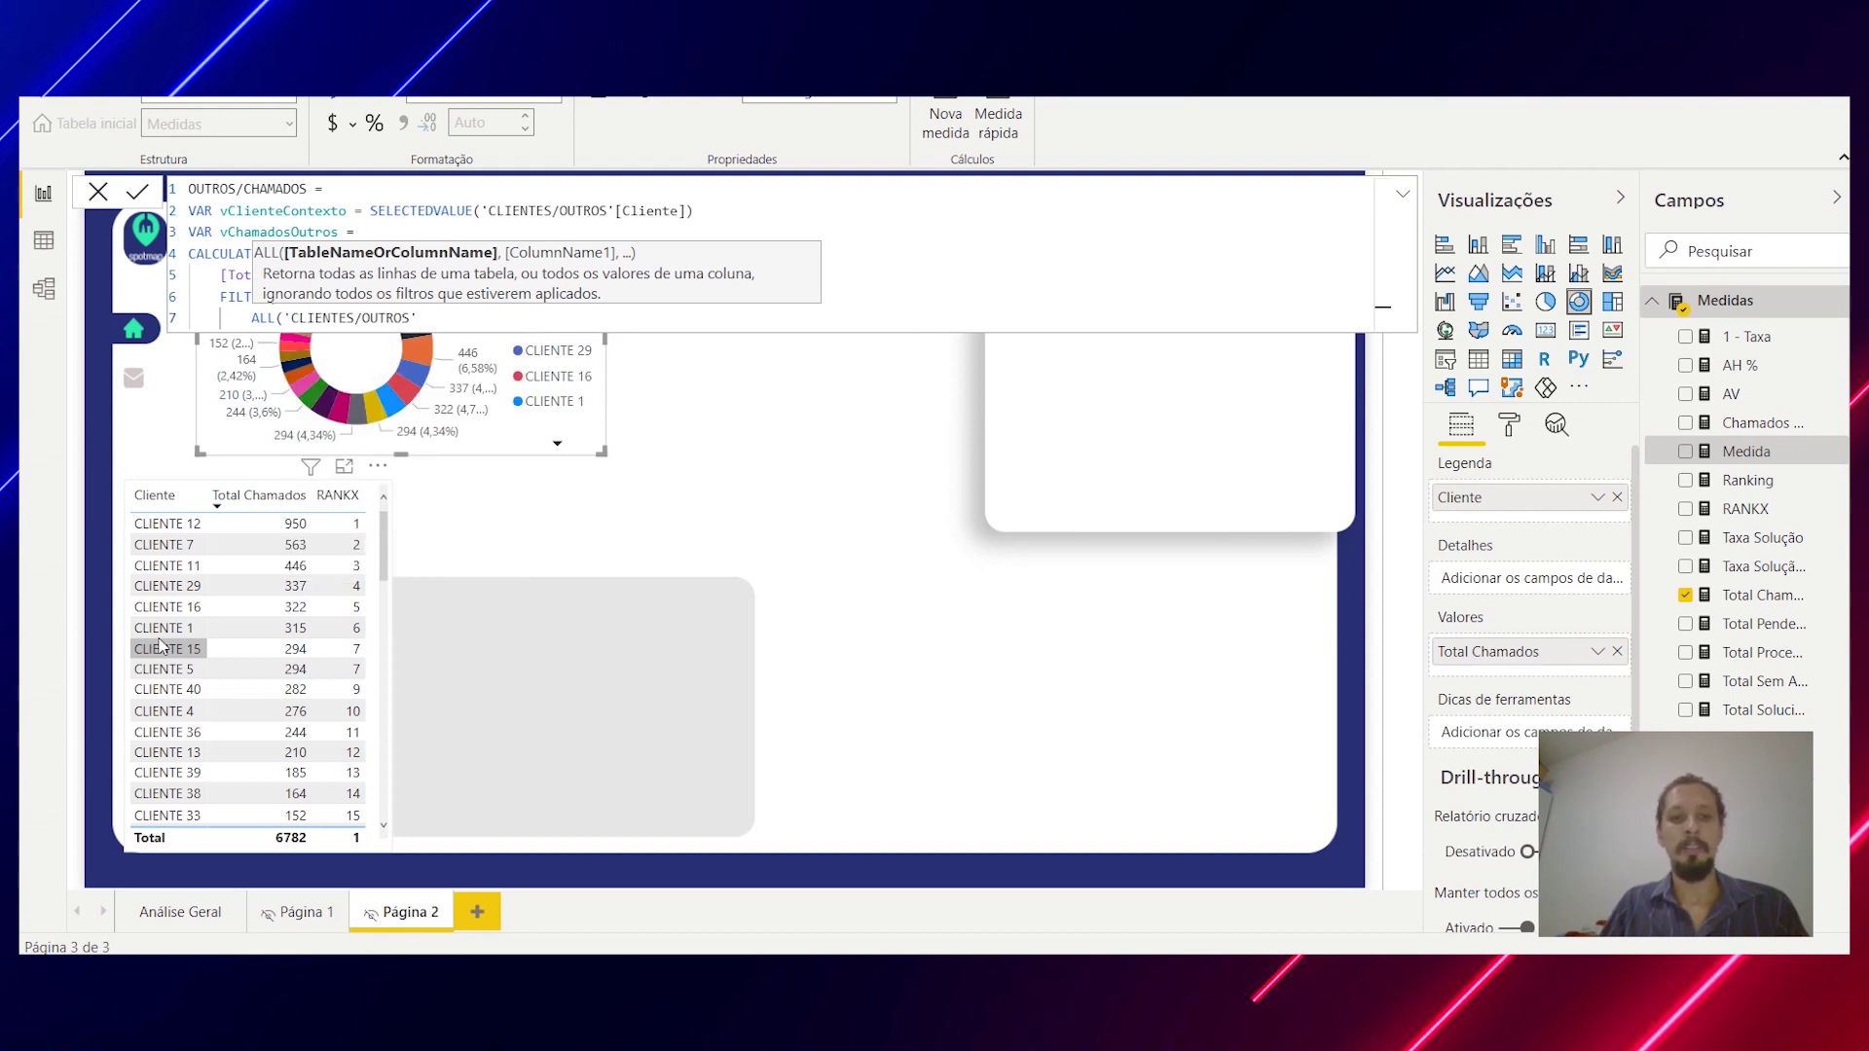
{"action": "type", "text": ")"}
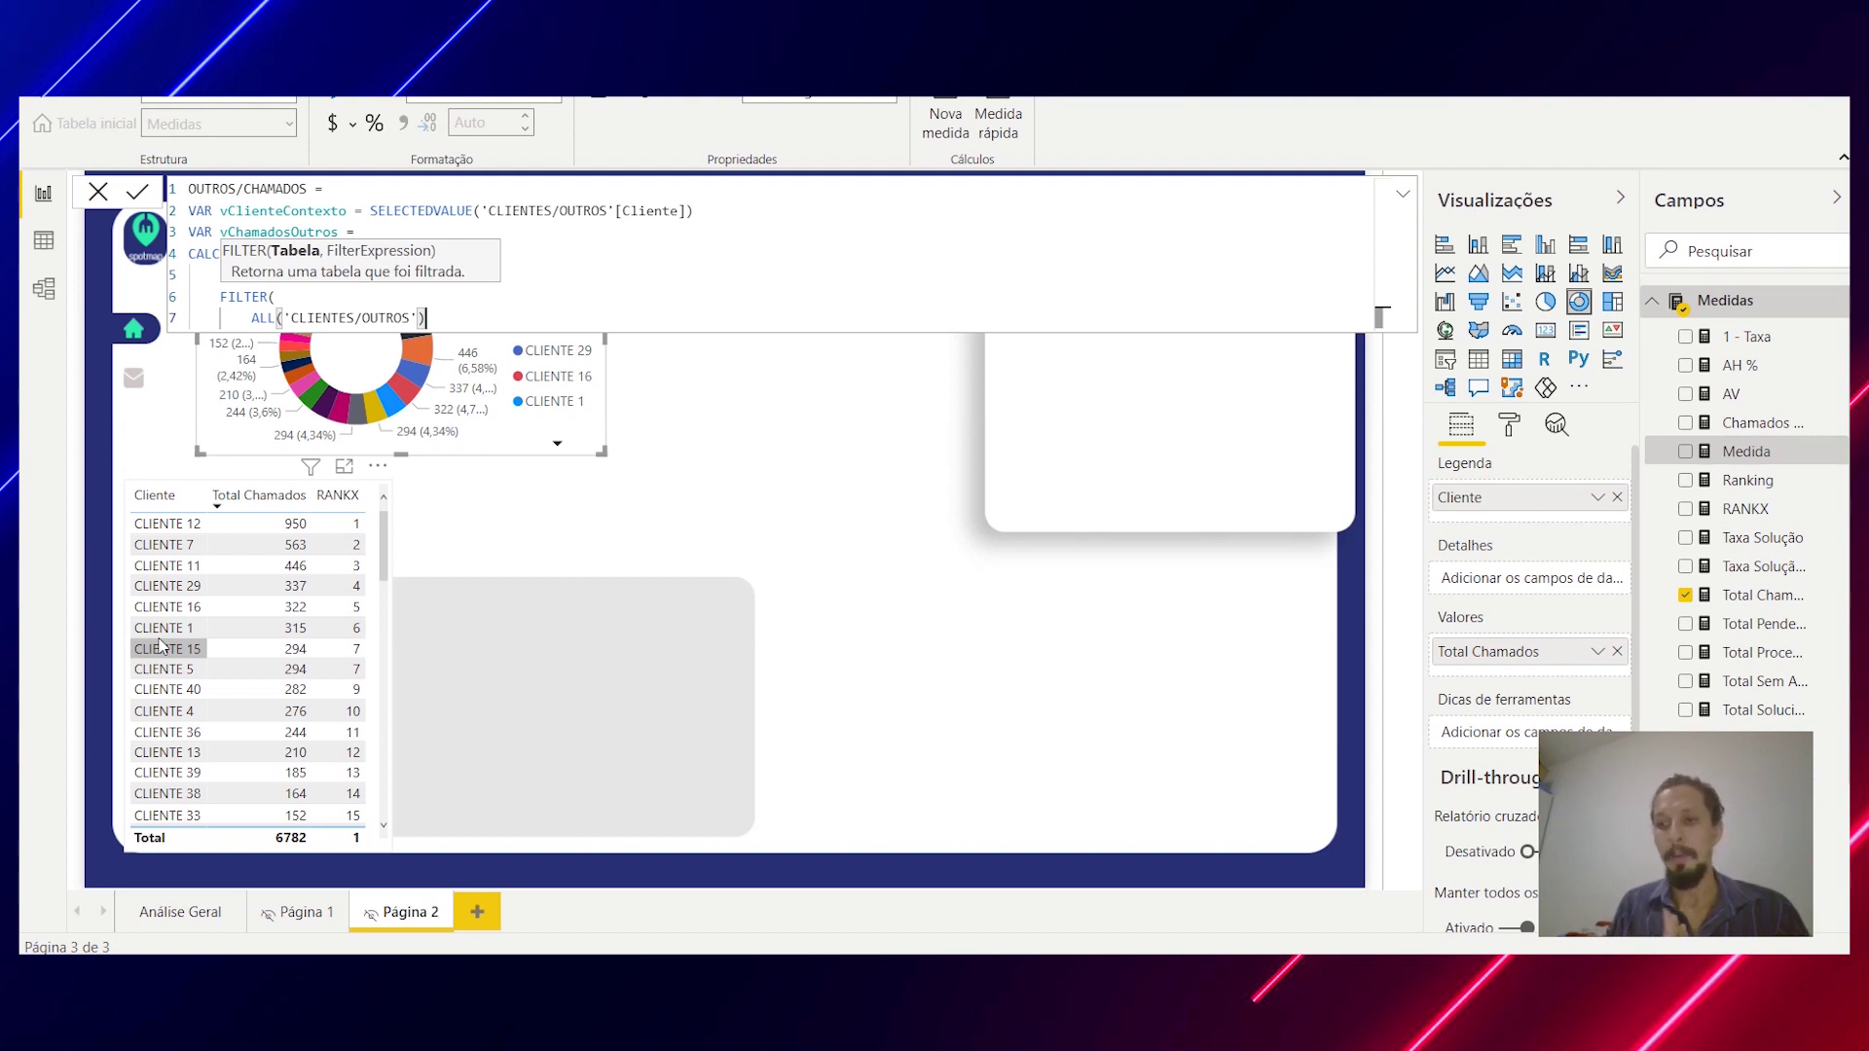
Step: Replace ALL's table argument with the 'CLIENTES/OUTROS'[Cliente] column, followed by a comma and a new line
{"action": "key", "text": "BackSpace"}
{"action": "key", "text": "BackSpace"}
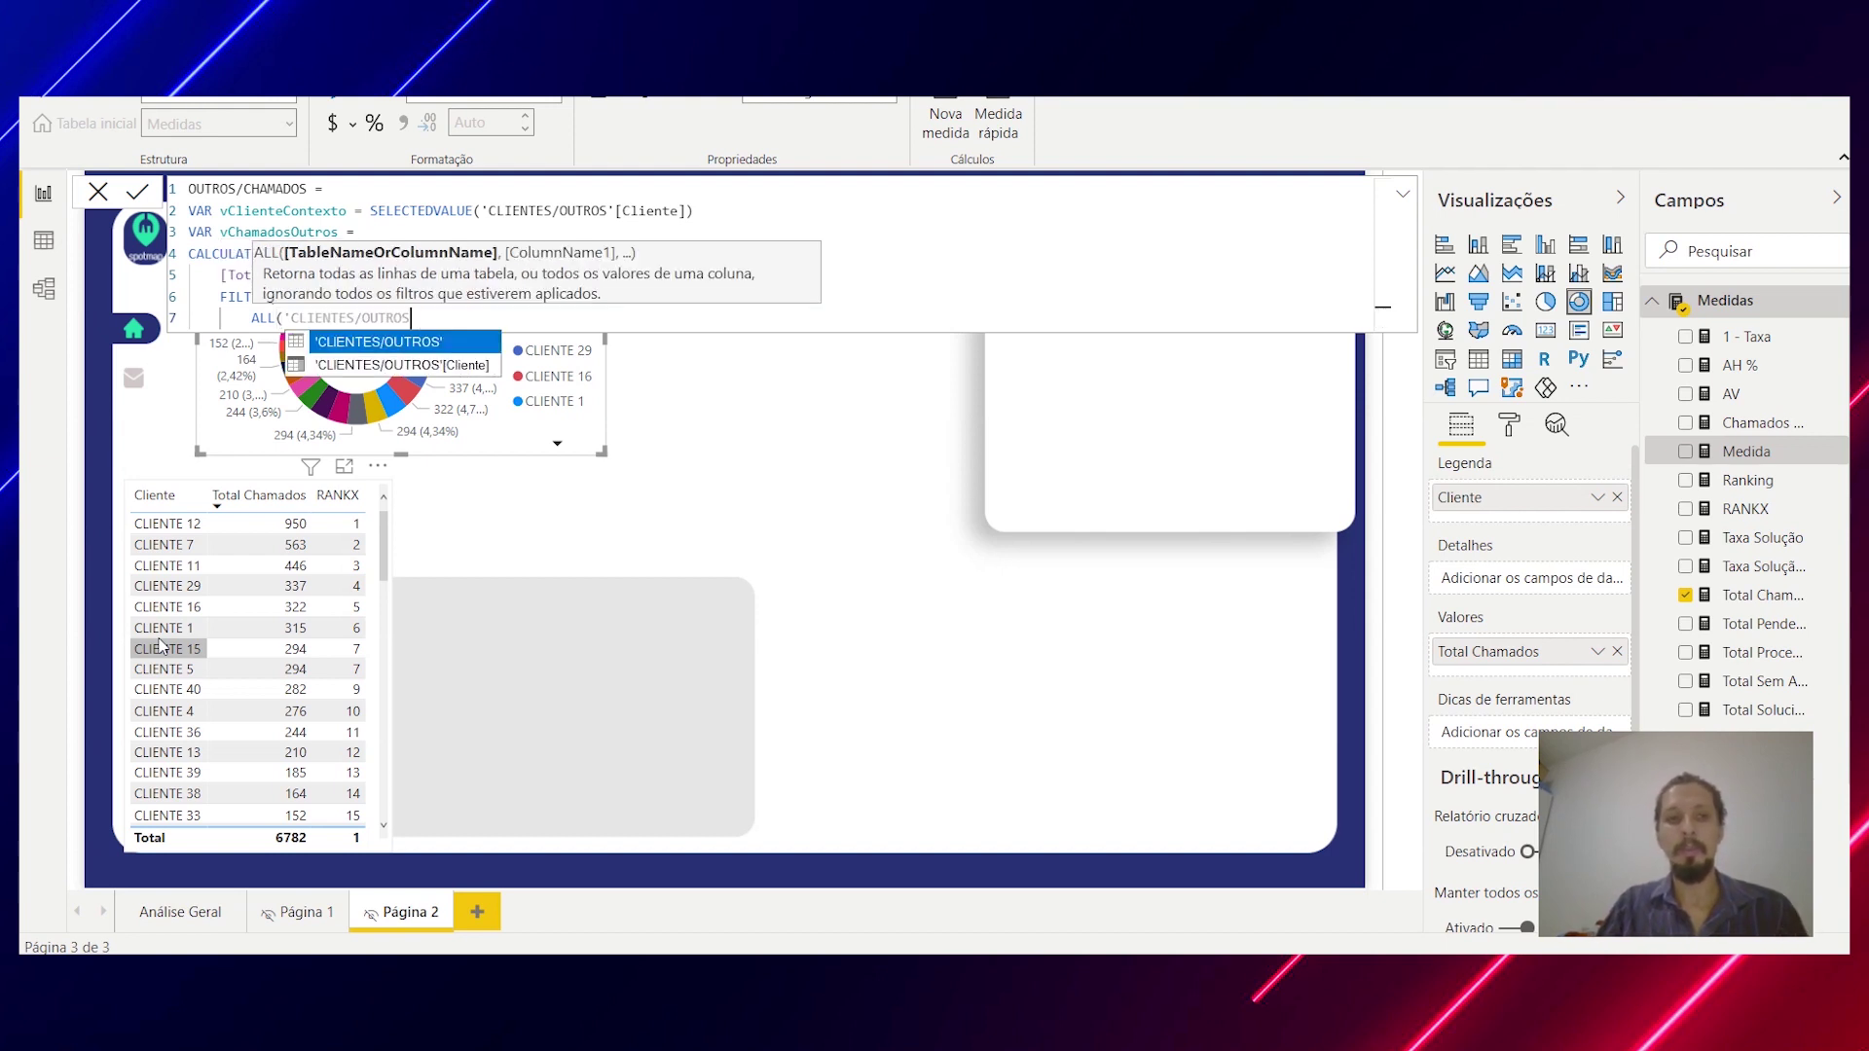
{"action": "key", "text": "Down"}
{"action": "key", "text": "Tab"}
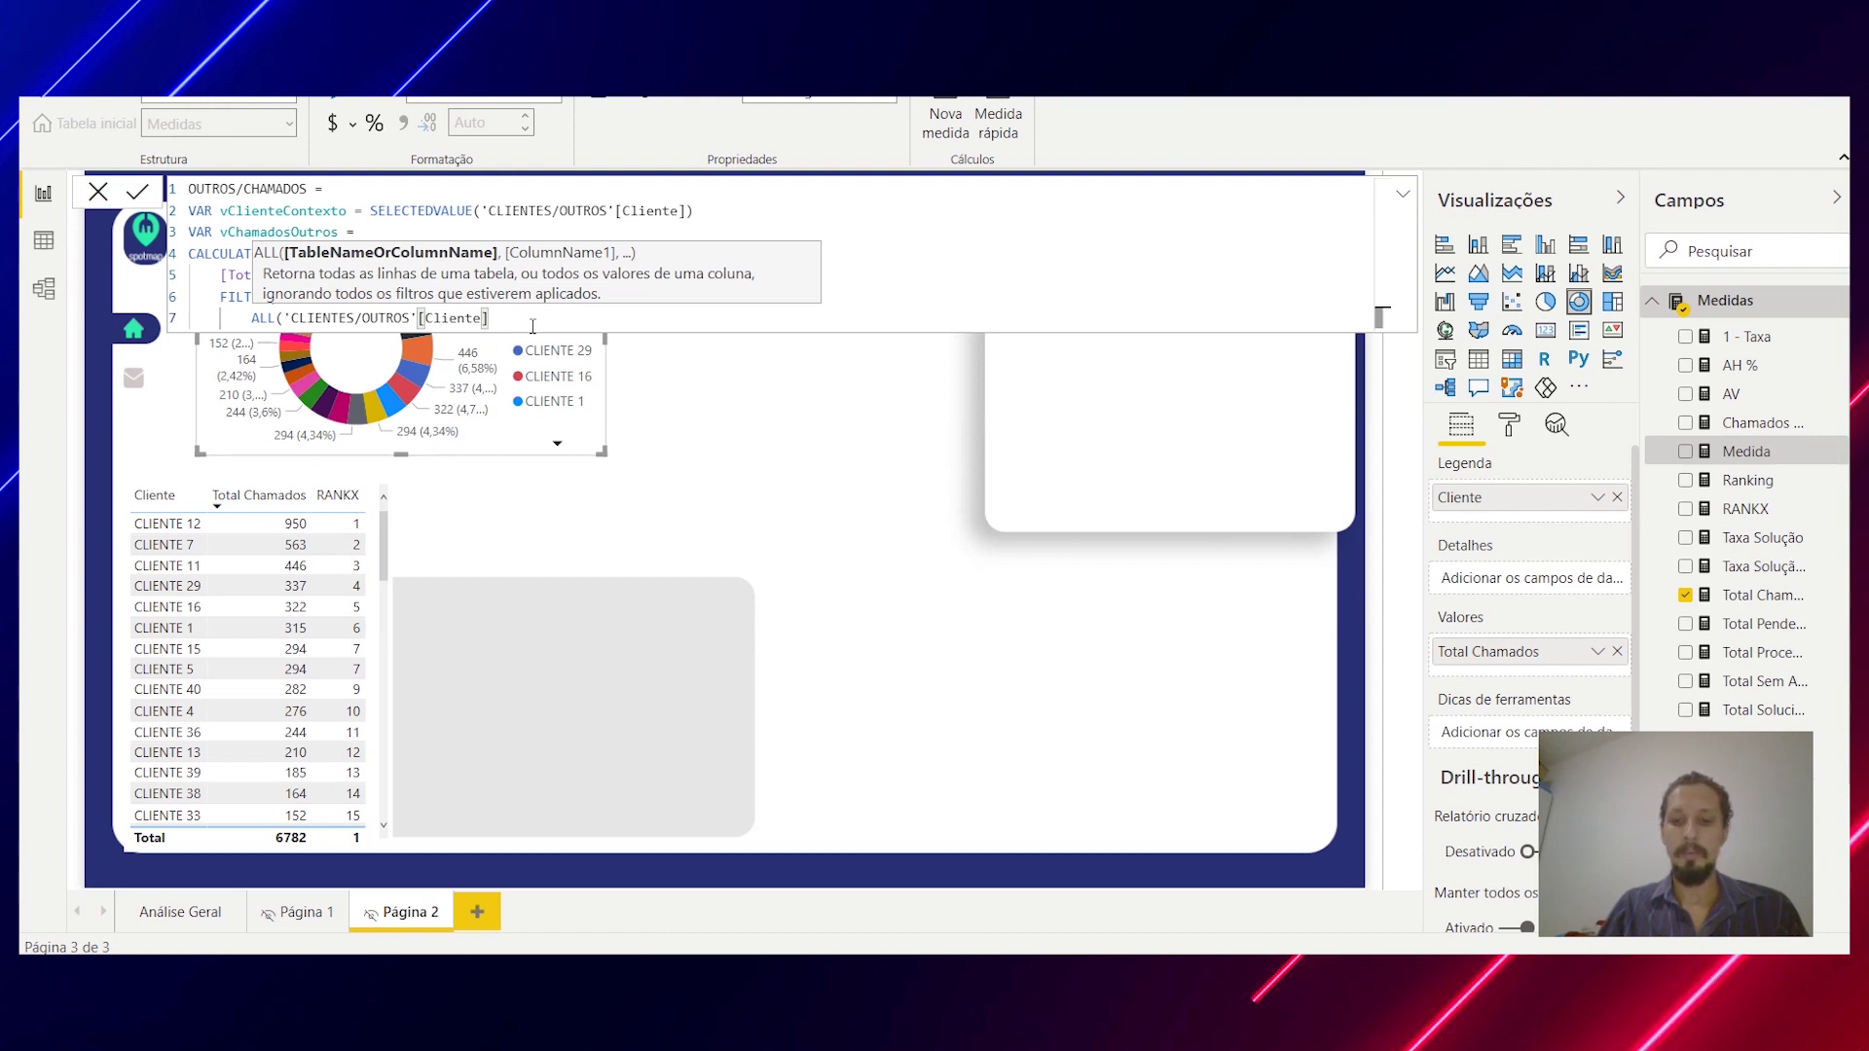
{"action": "key", "text": "BackSpace"}
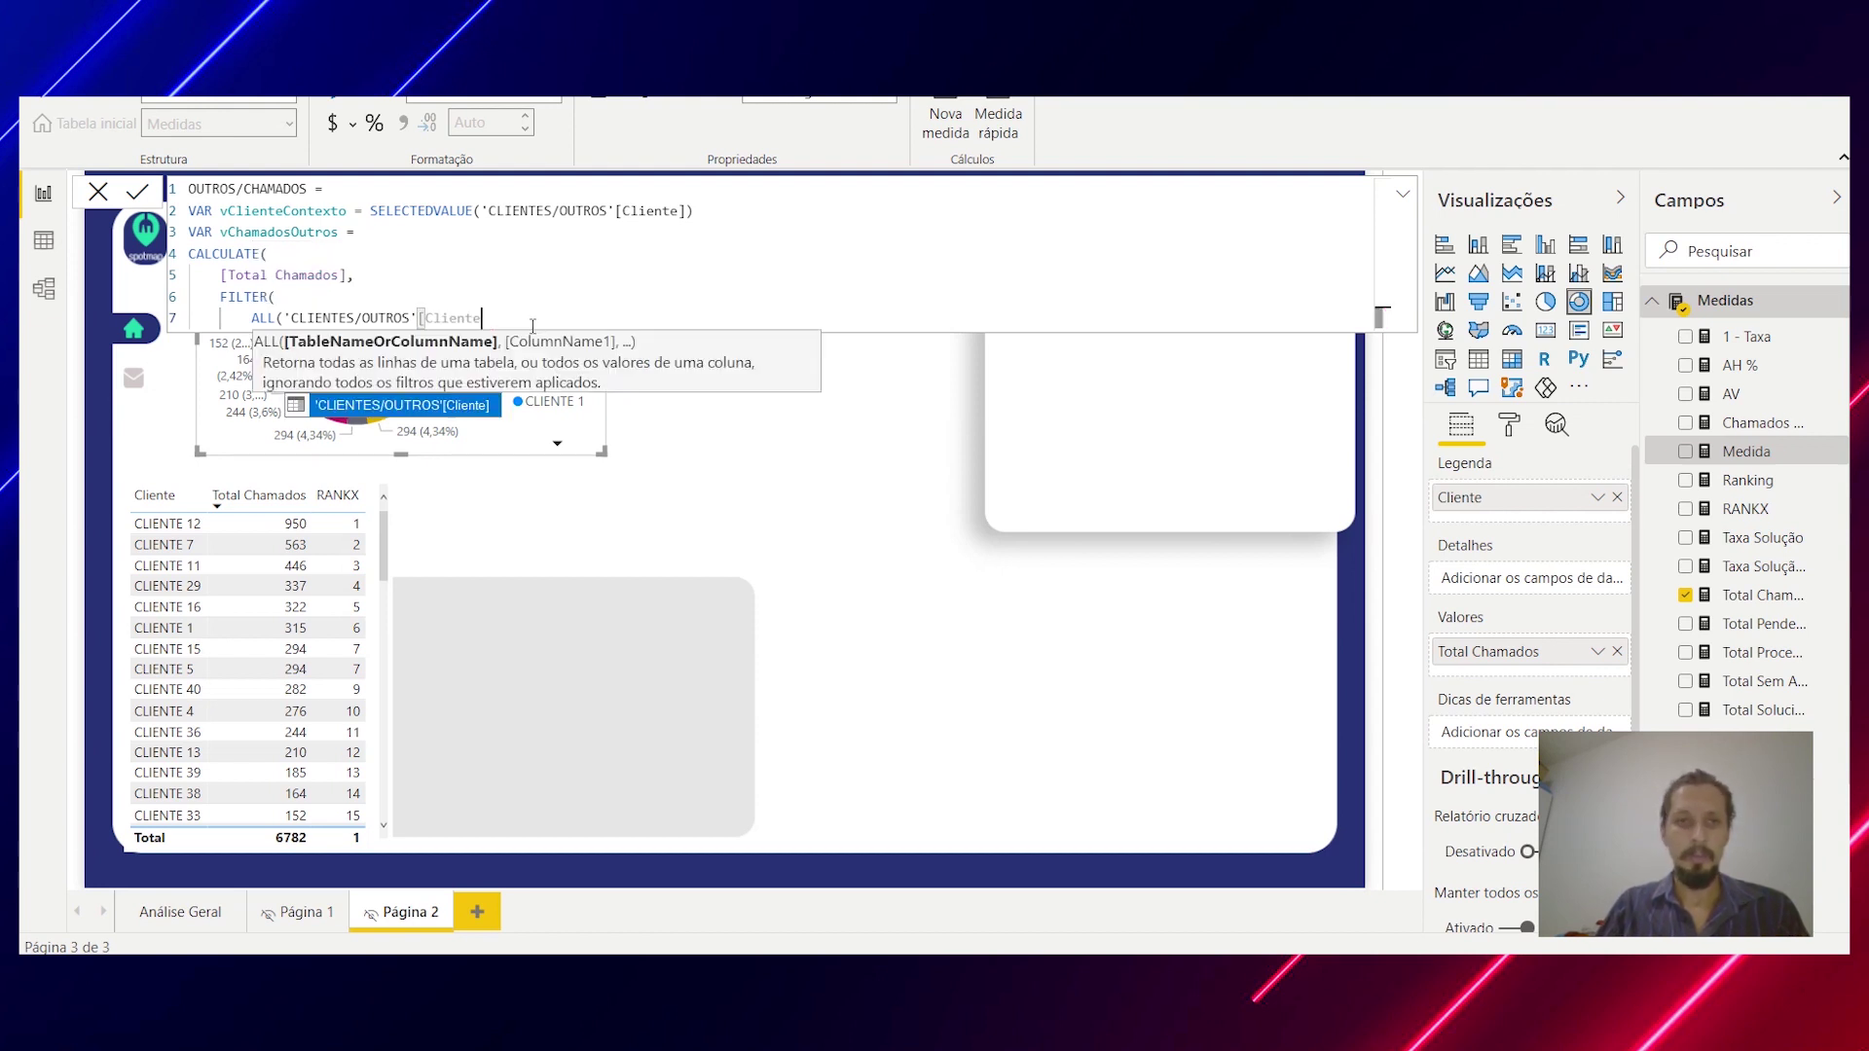
{"action": "type", "text": "],"}
{"action": "key", "text": "shift+Return"}
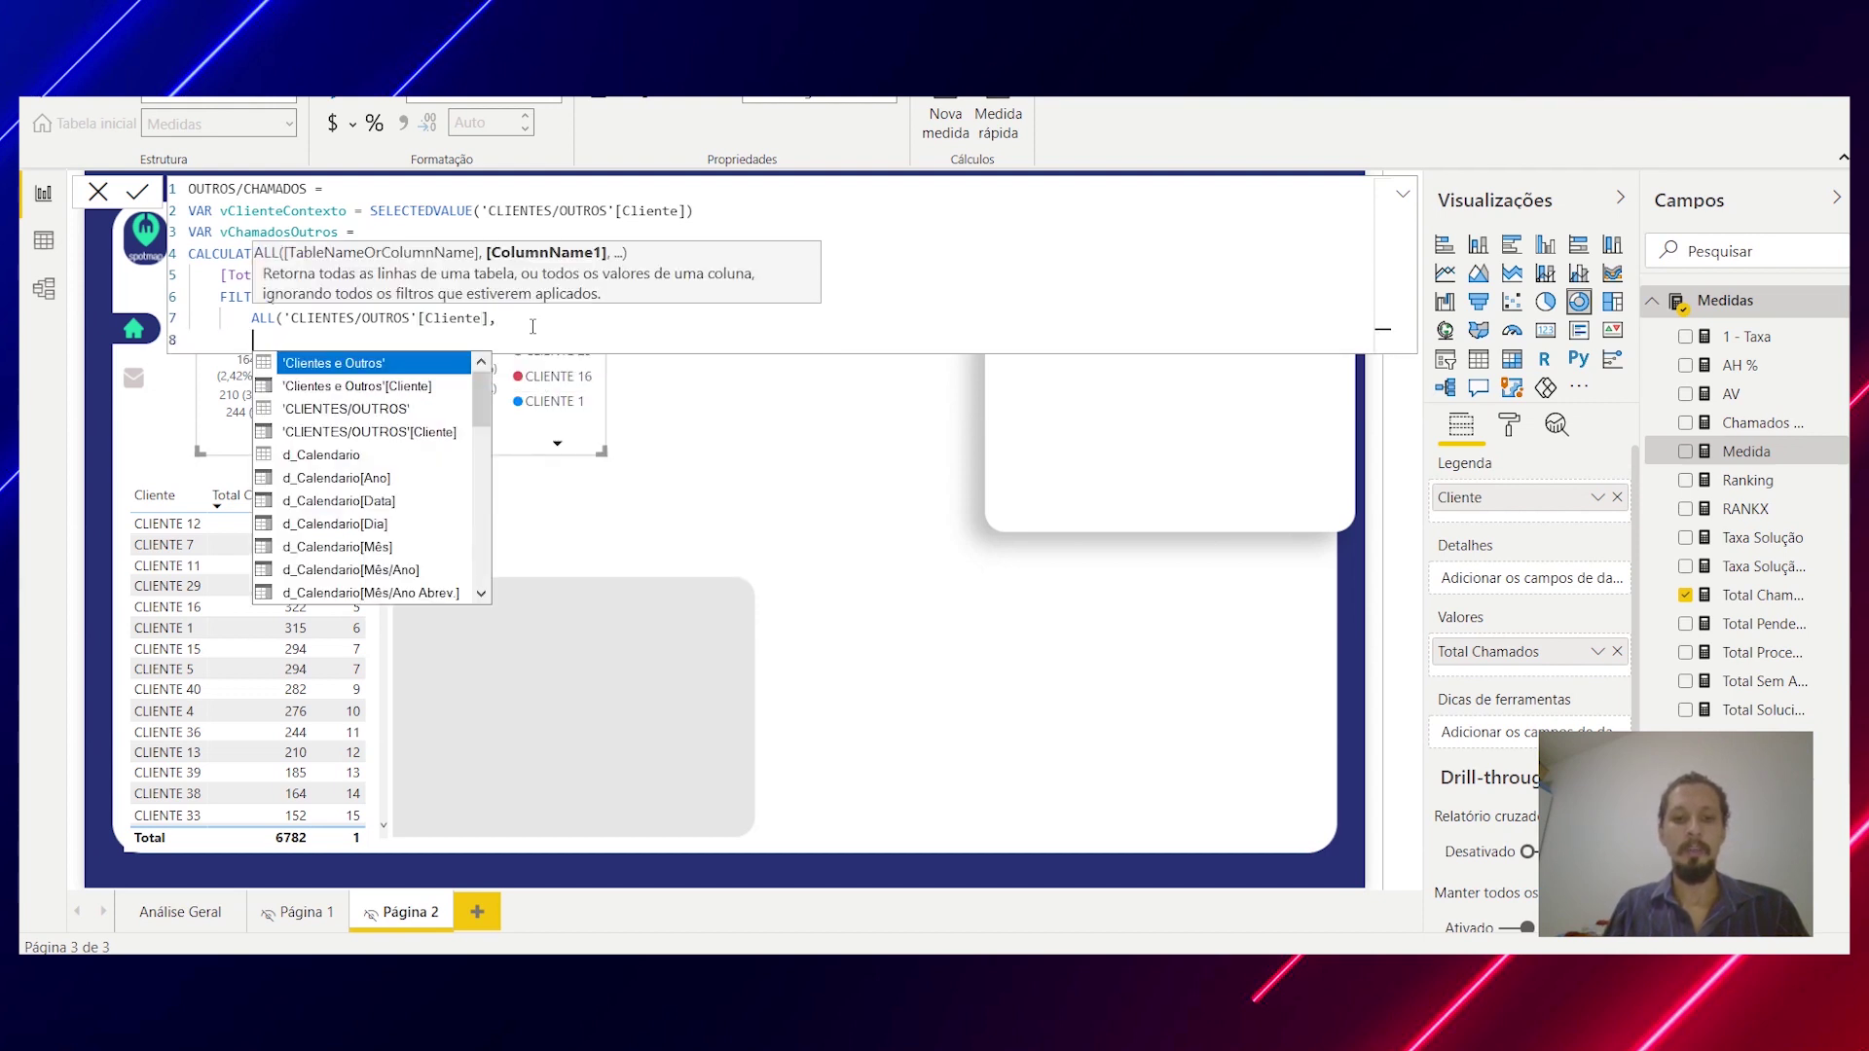
{"action": "type", "text": "ra"}
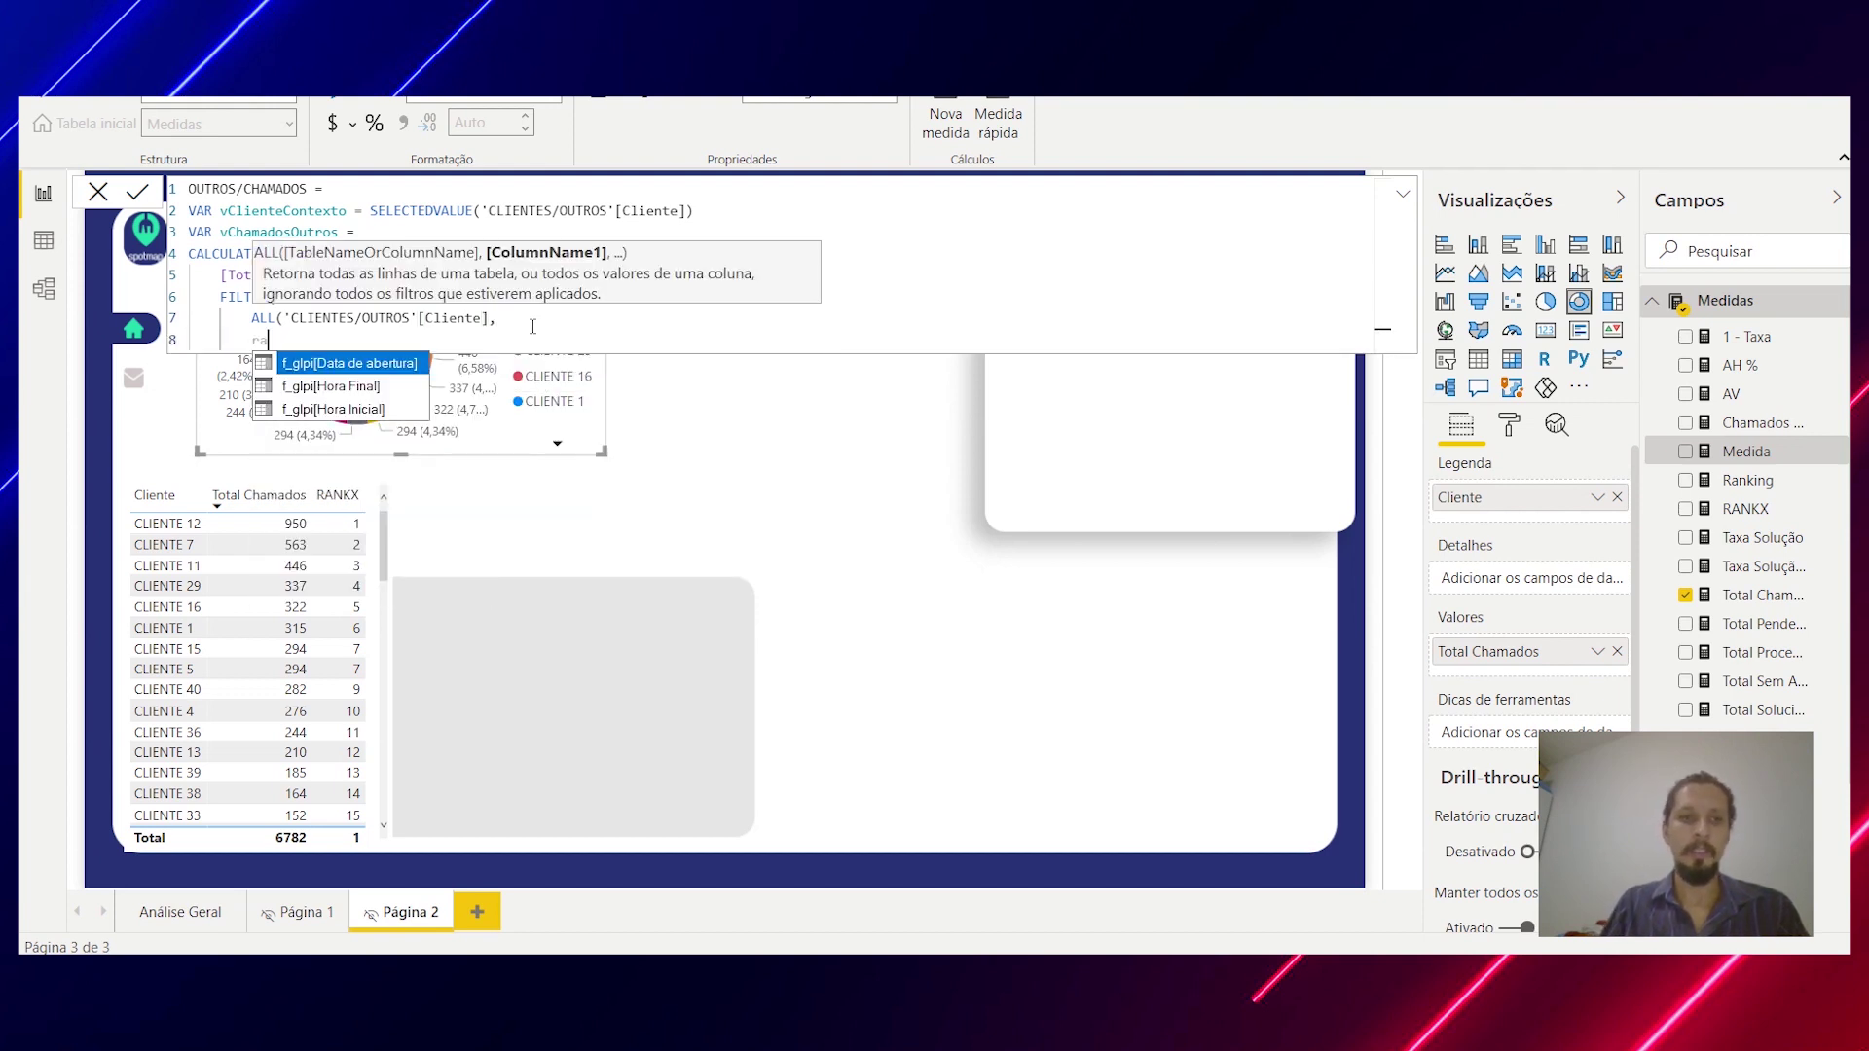
{"action": "key", "text": "BackSpace"}
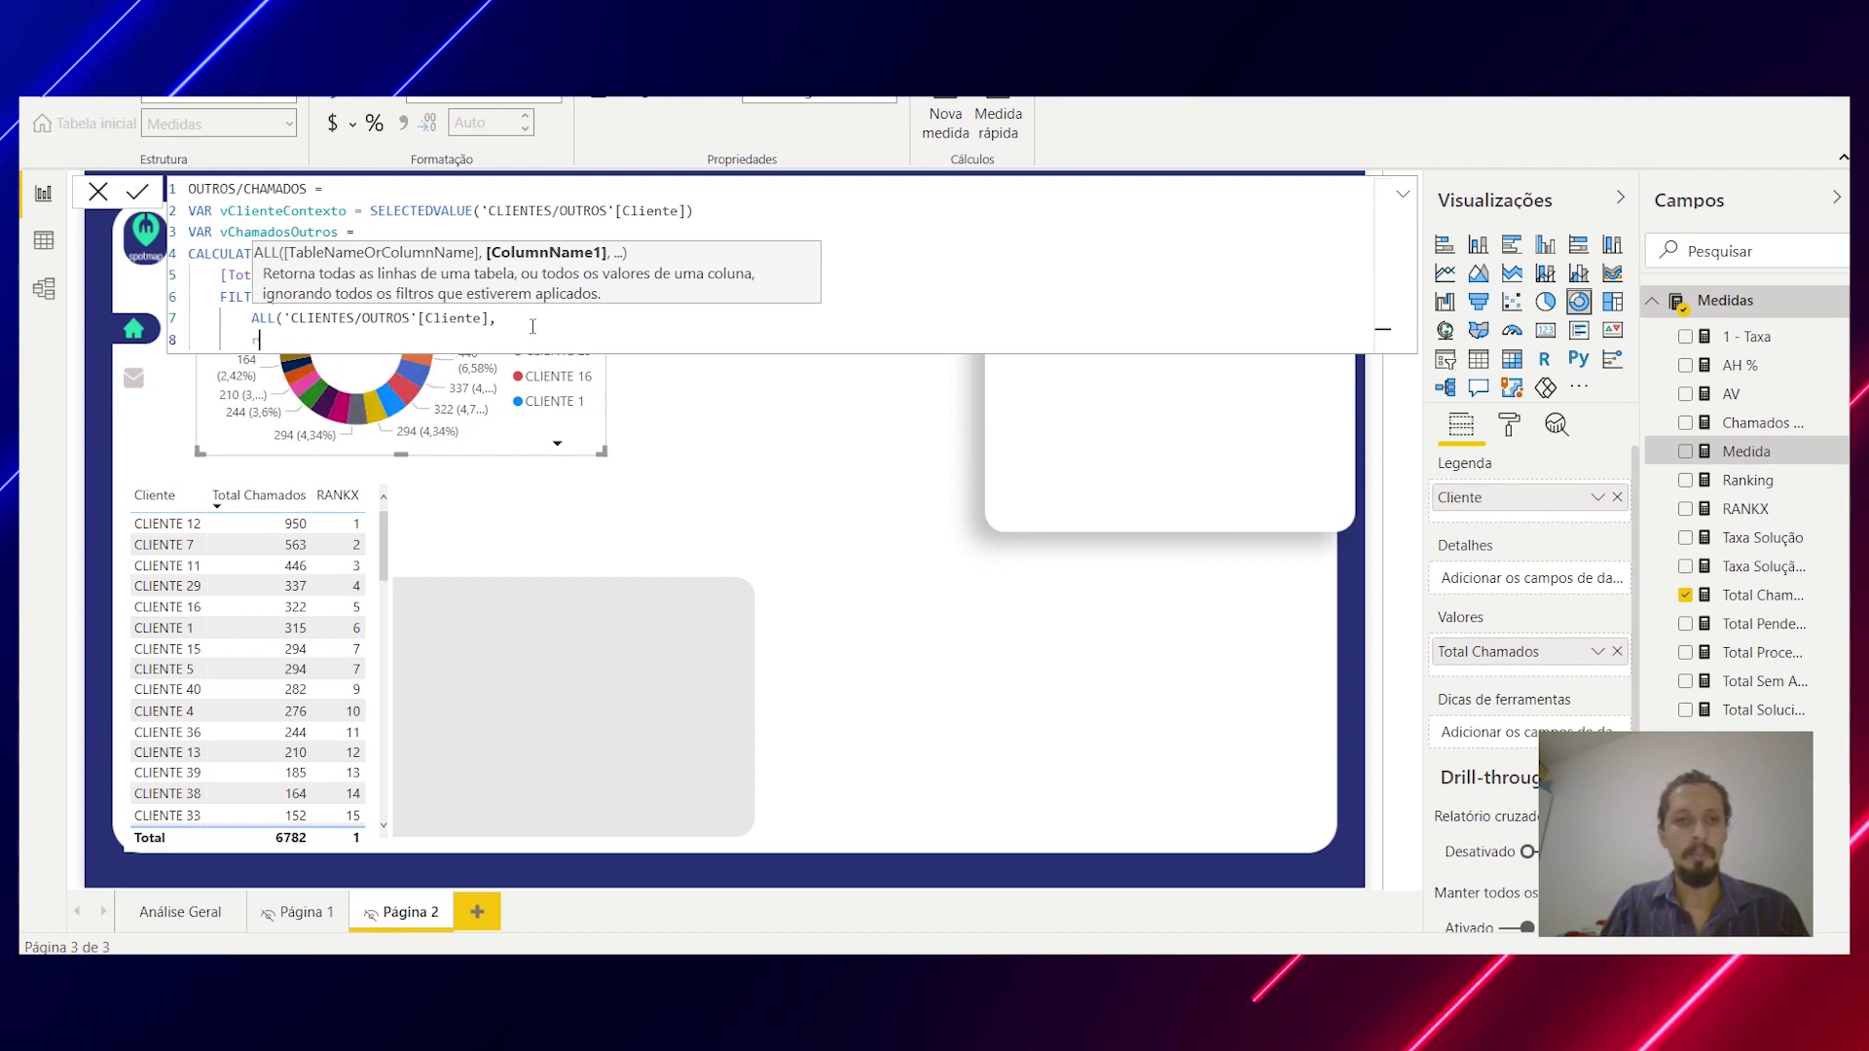
{"action": "key", "text": "BackSpace"}
{"action": "key", "text": "BackSpace"}
{"action": "key", "text": "BackSpace"}
{"action": "key", "text": "BackSpace"}
{"action": "key", "text": "BackSpace"}
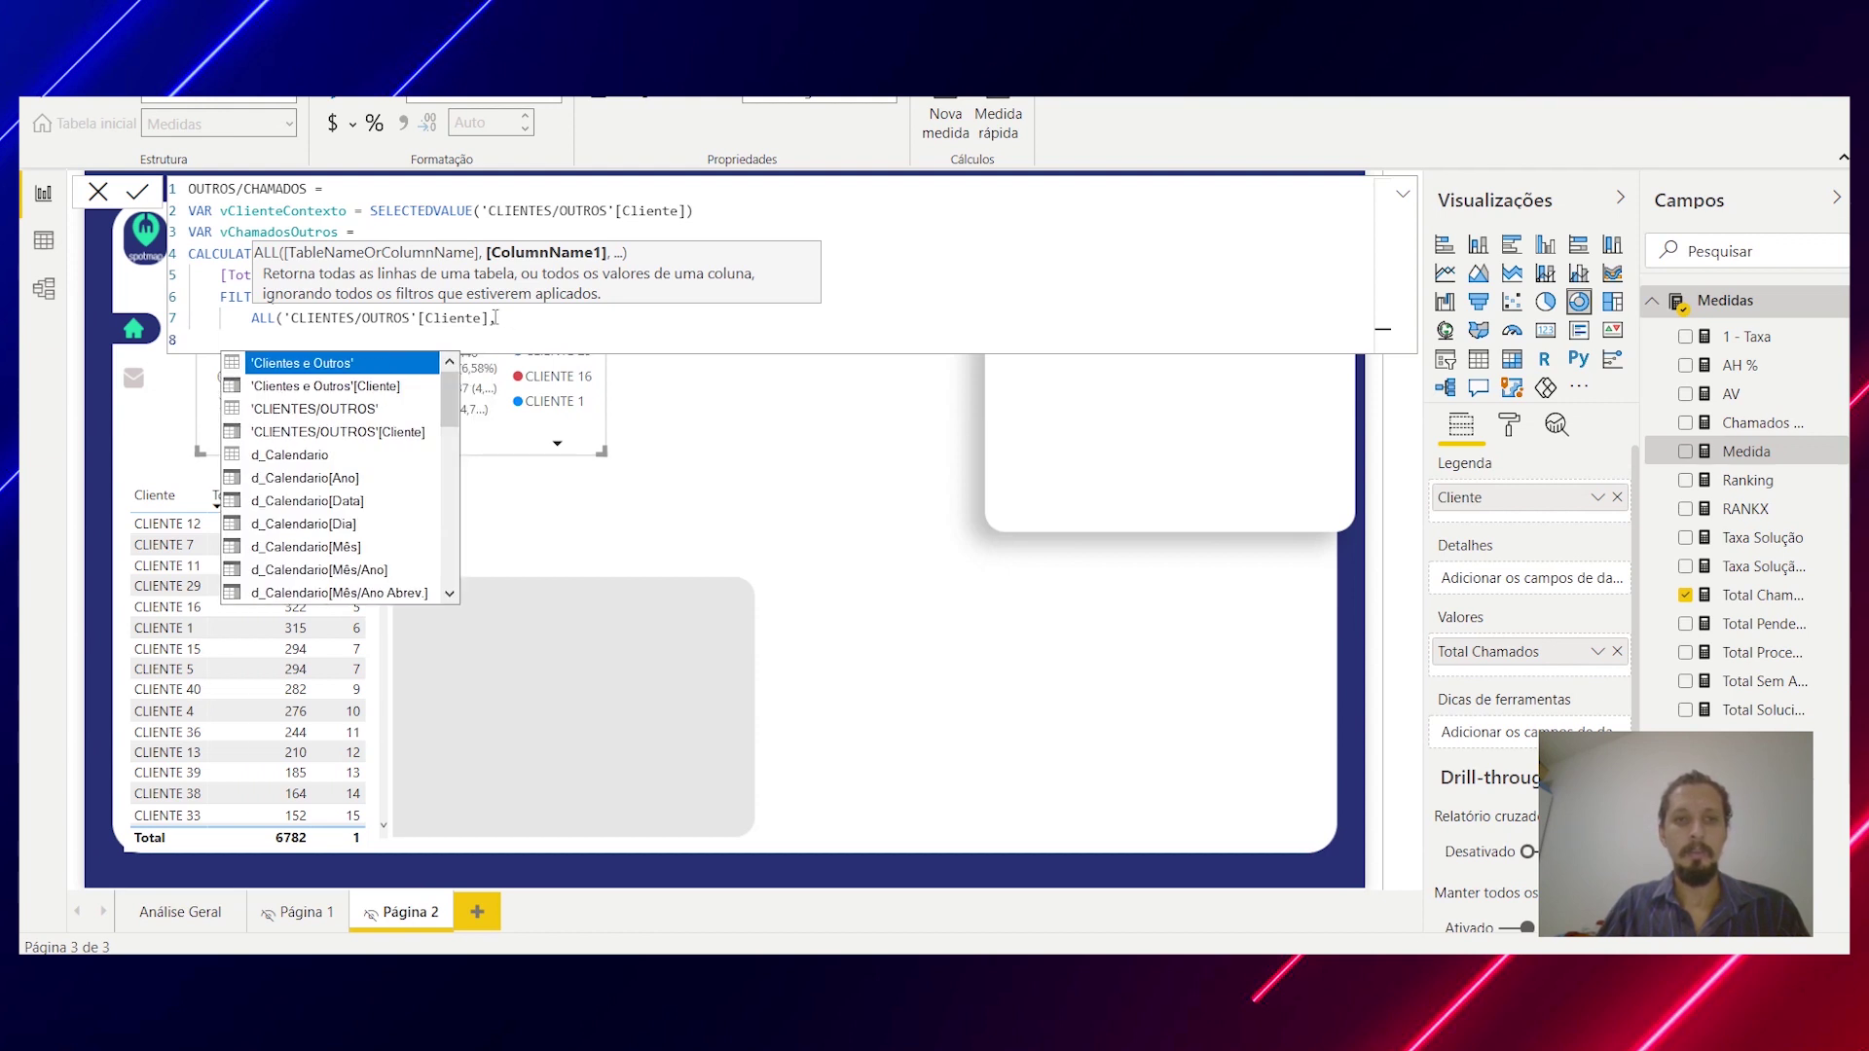
Step: Close the ALL function after 'CLIENTES/OUTROS'[Cliente], before the comma
{"action": "left_click", "coordinate": [494, 317]}
{"action": "type", "text": ")"}
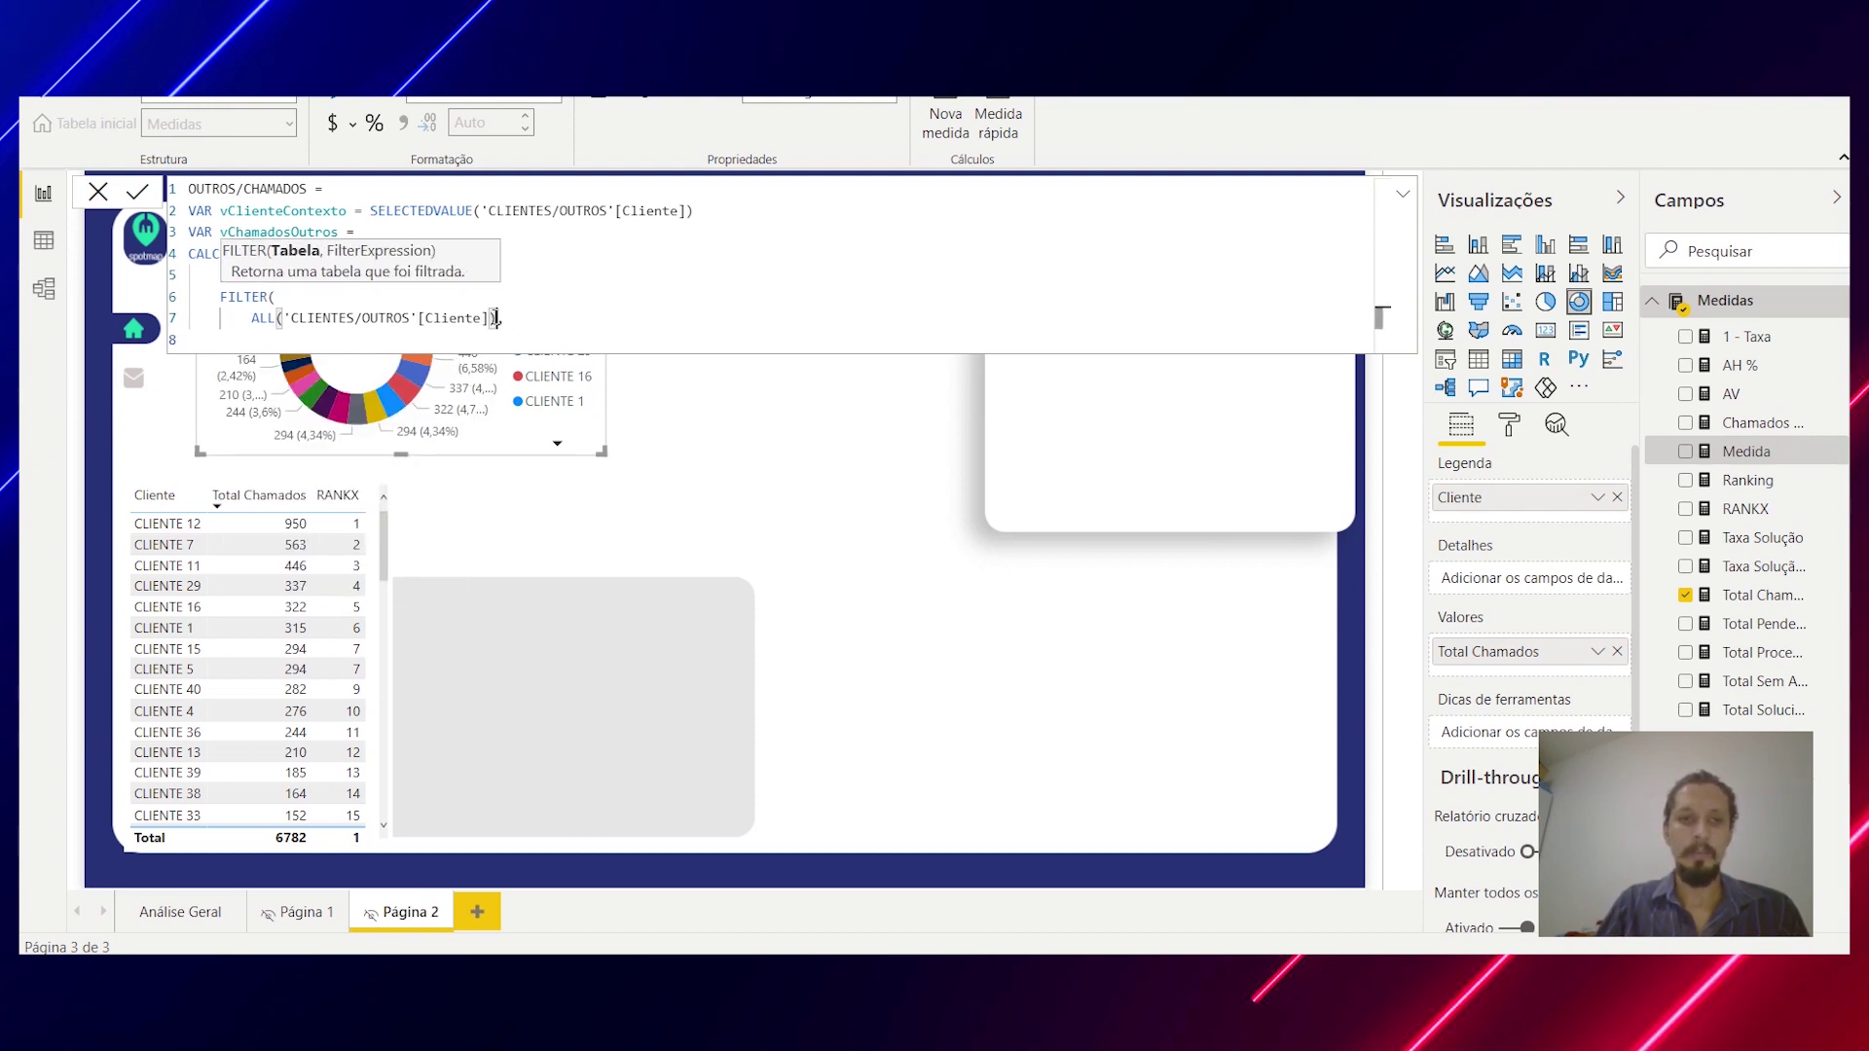
{"action": "key", "text": "End"}
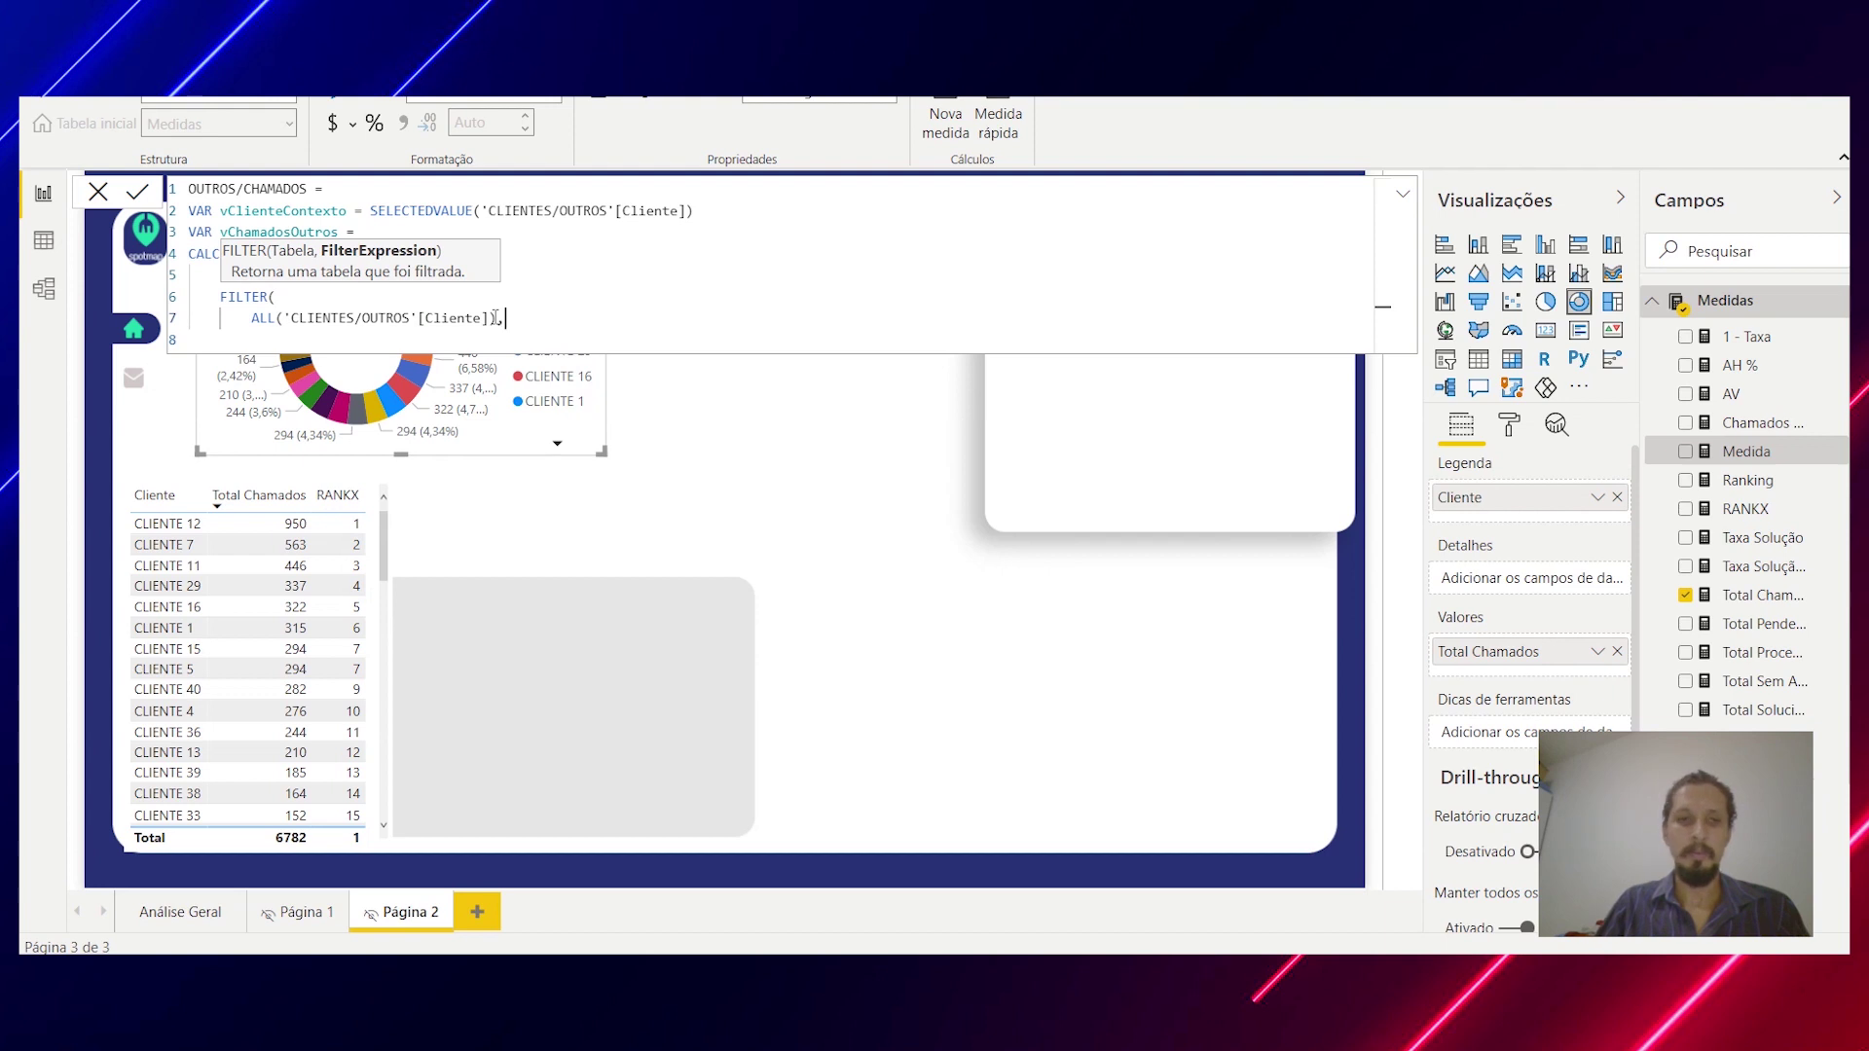
Step: Set the FILTER condition to [RANKX] > 4 on a new line below the ALL function
{"action": "key", "text": "Return"}
{"action": "type", "text": "RAN"}
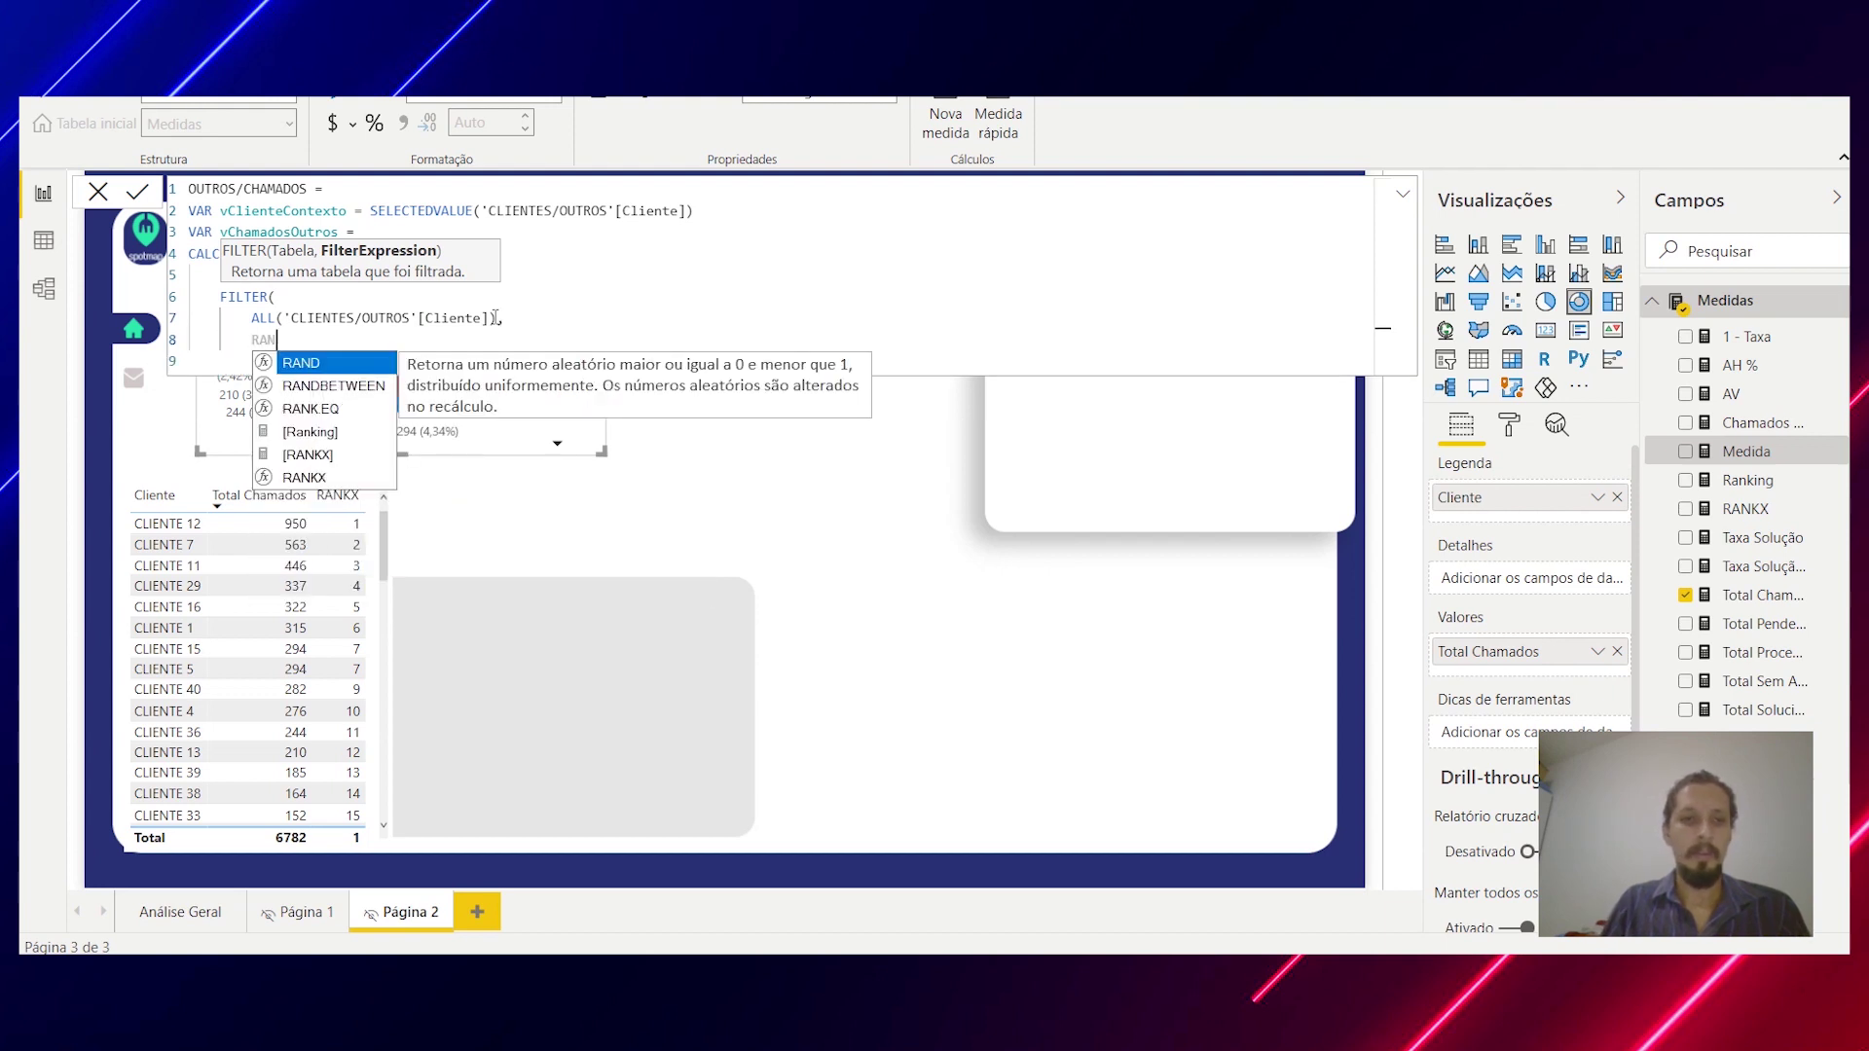
{"action": "key", "text": "Down"}
{"action": "key", "text": "Tab"}
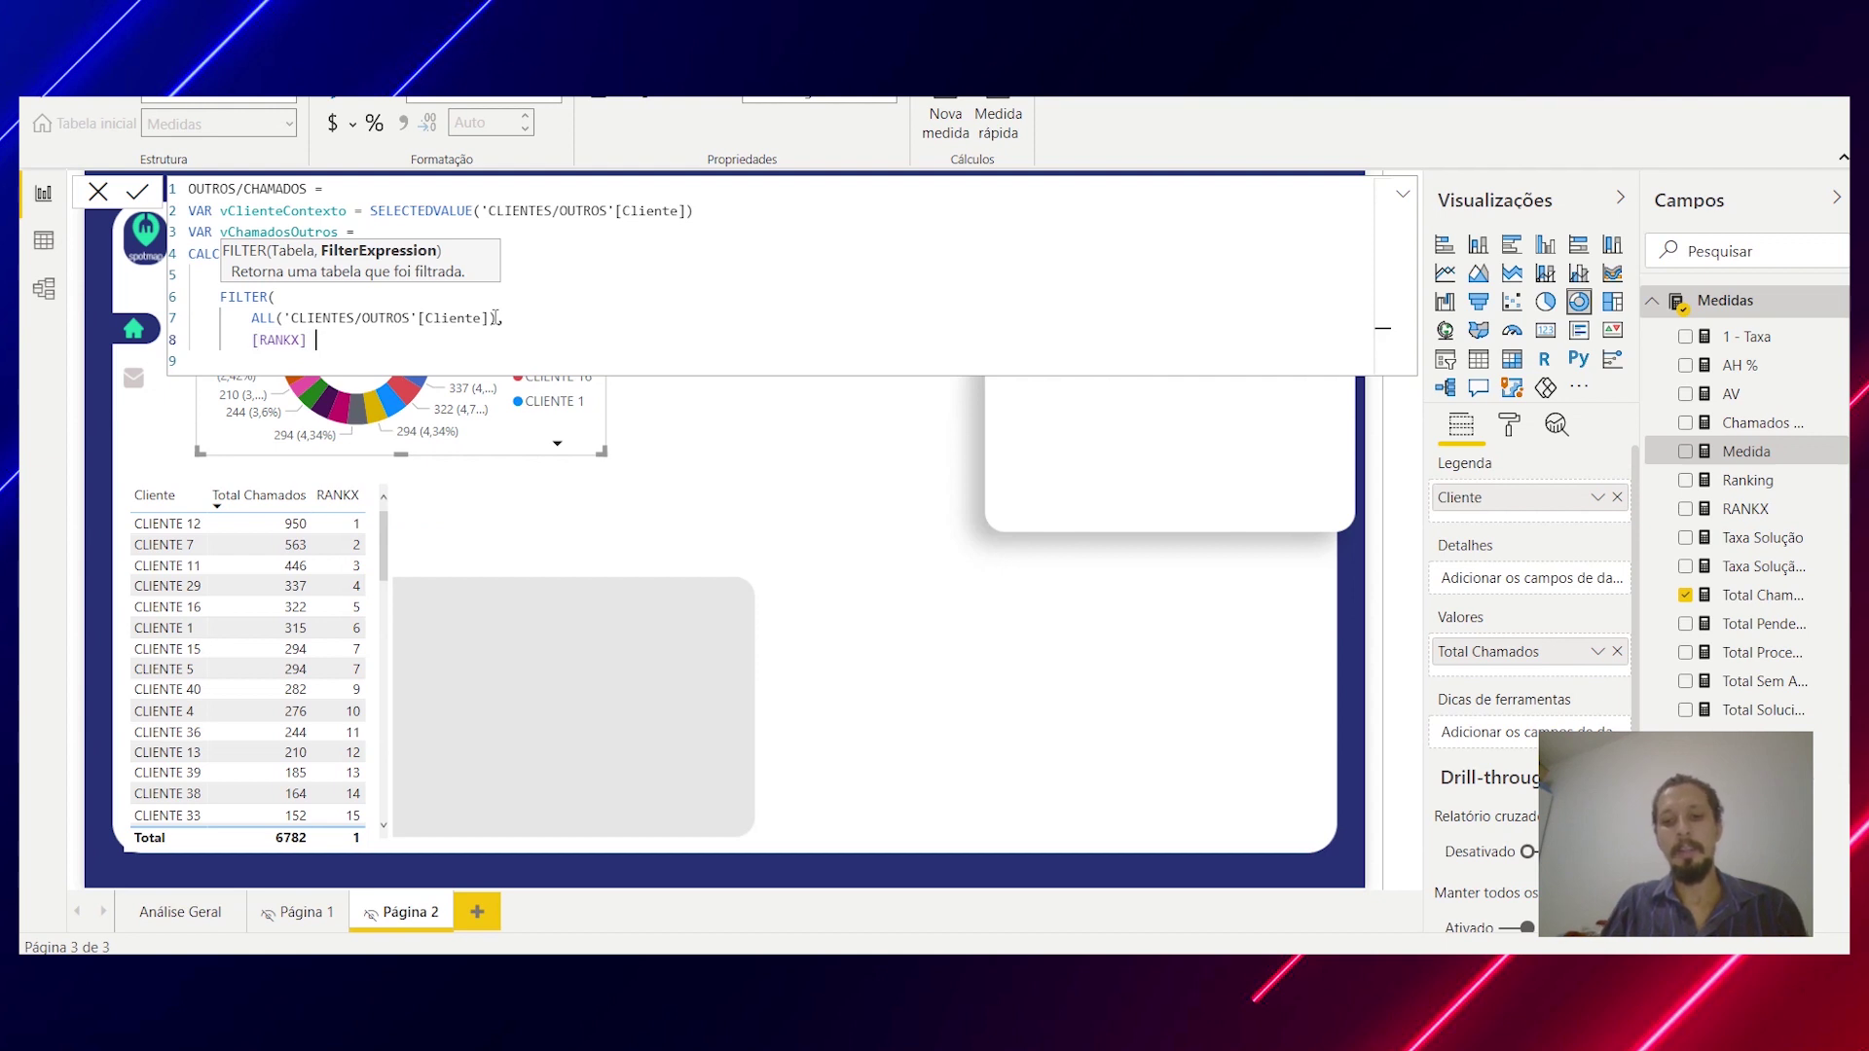
{"action": "type", "text": ">"}
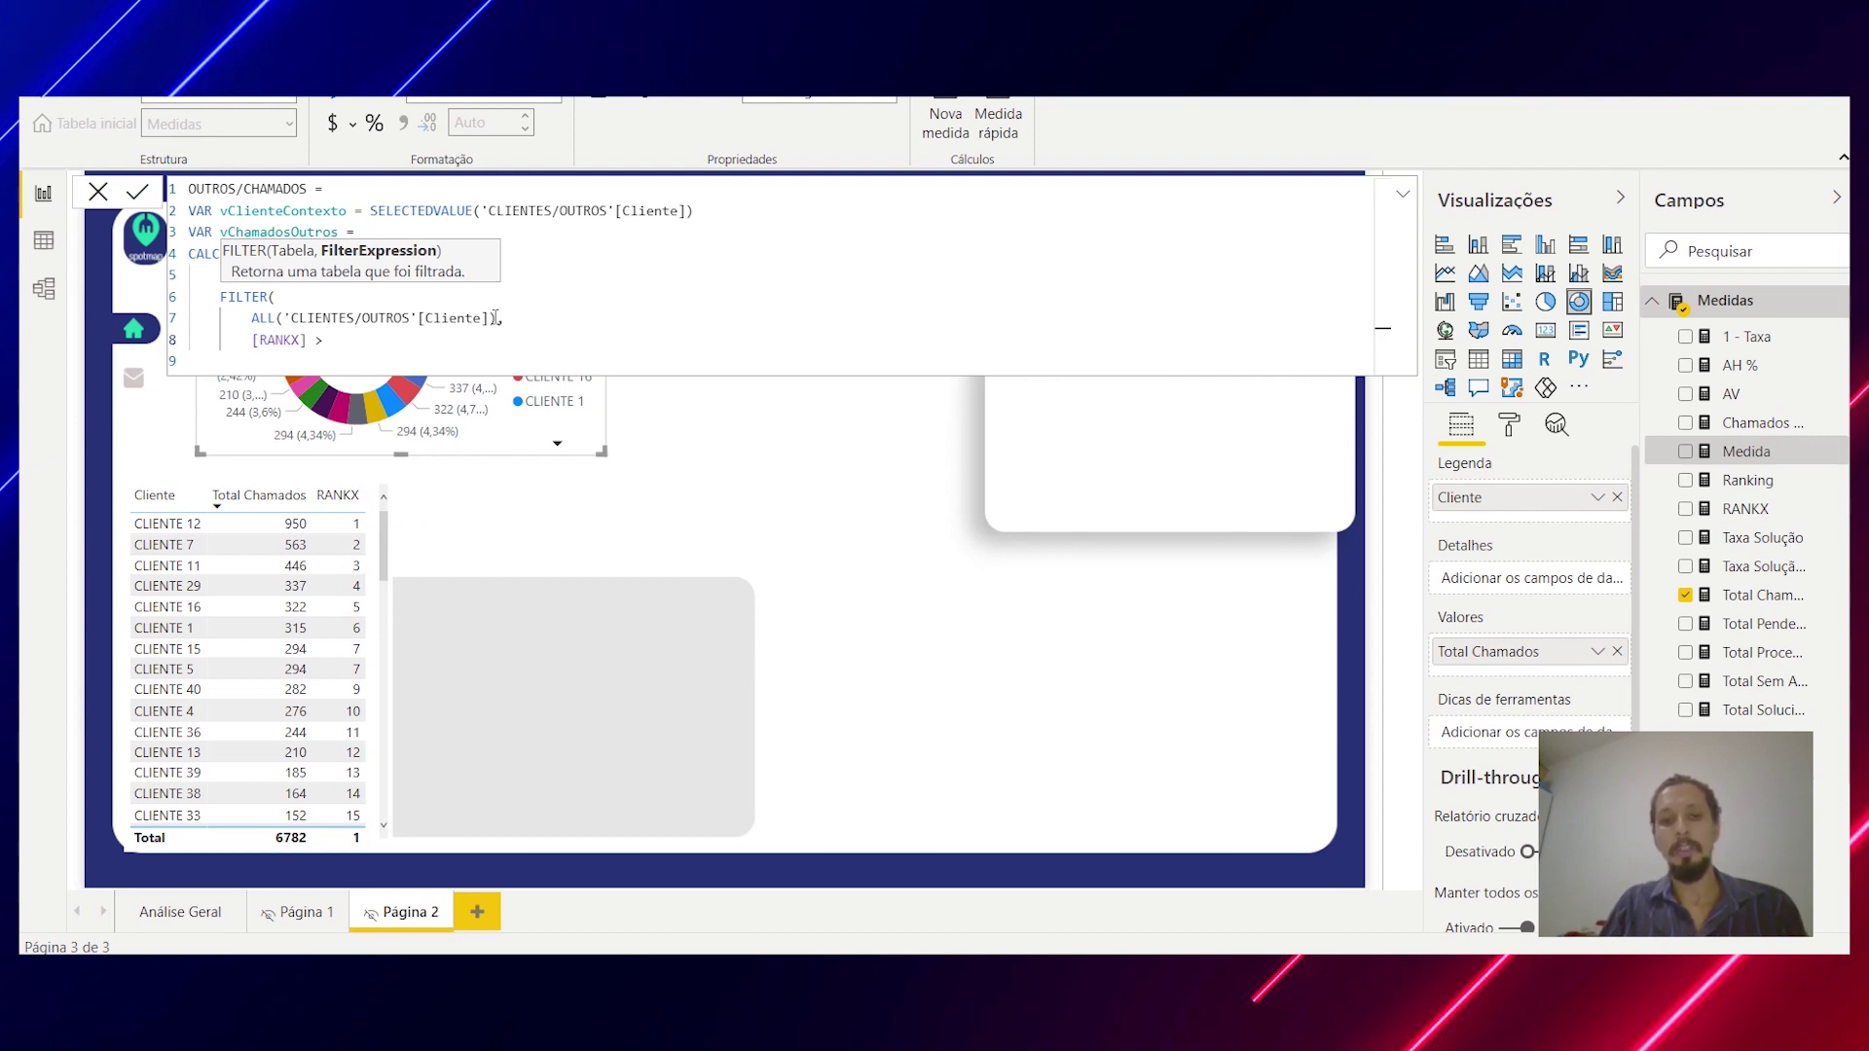
{"action": "type", "text": " 4"}
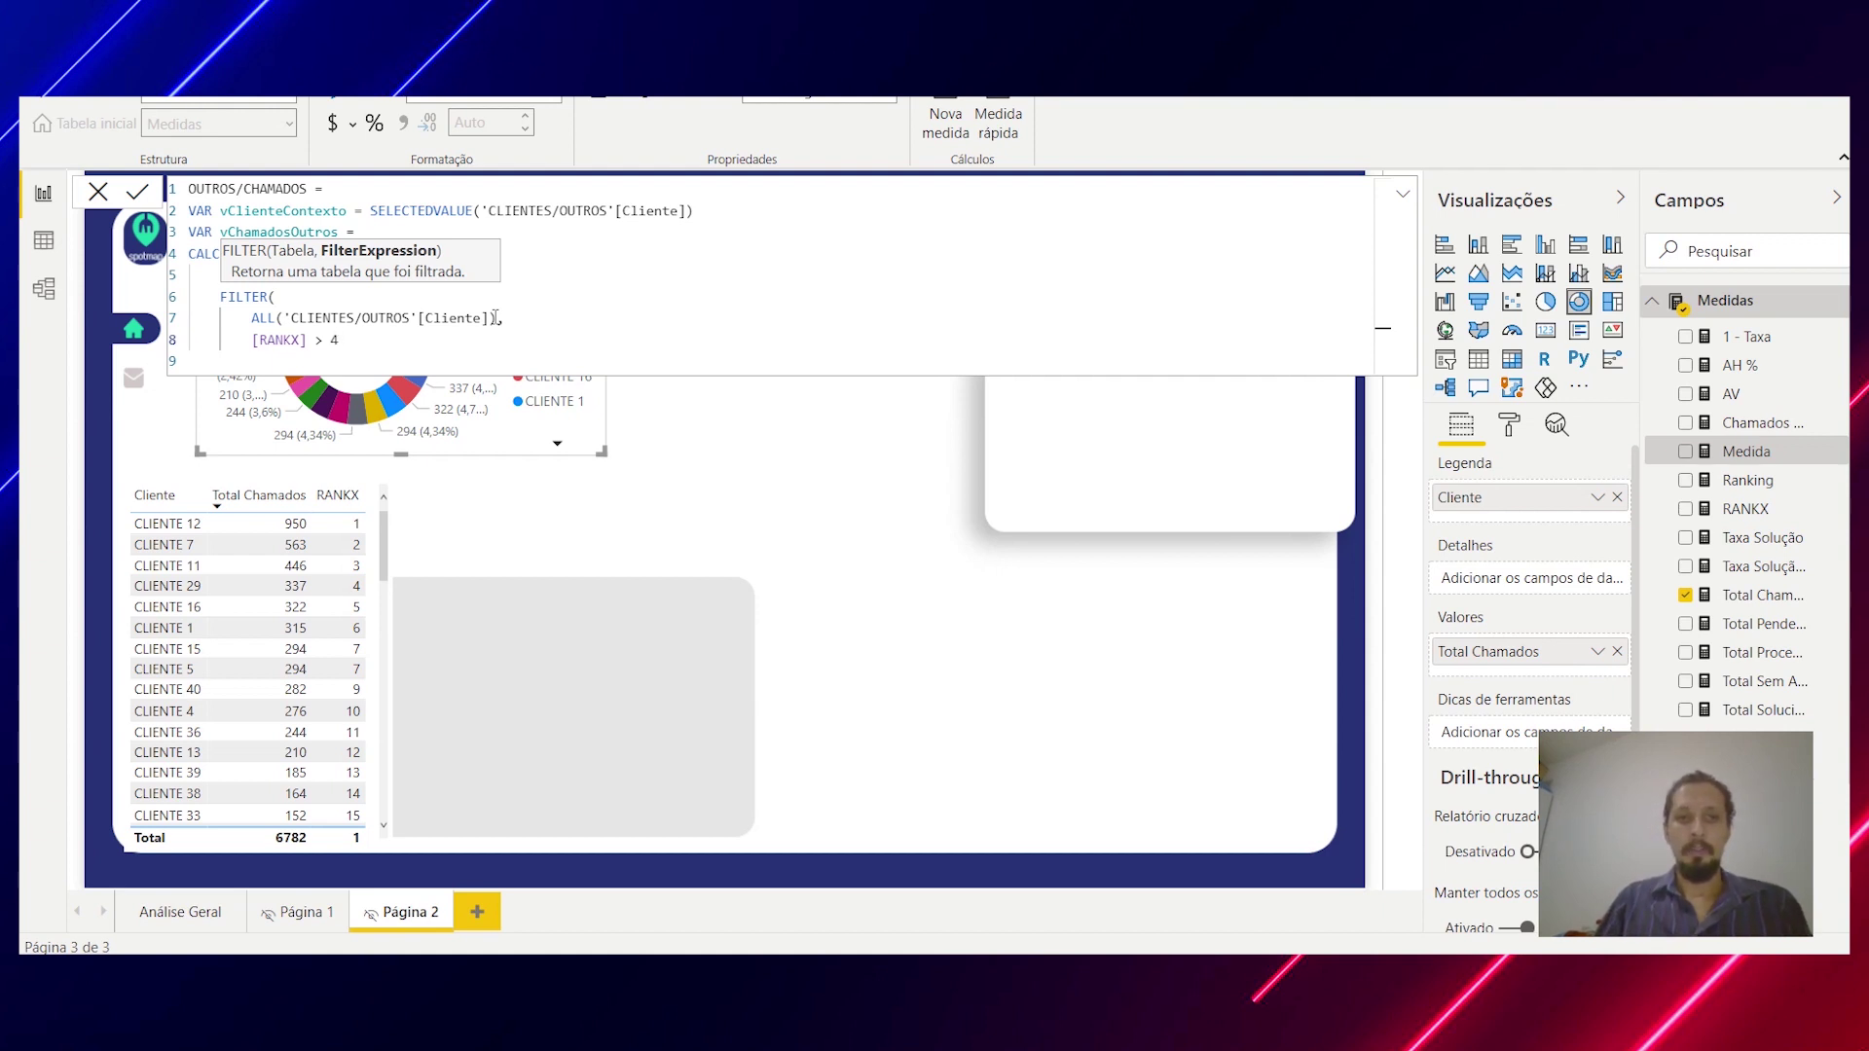
Step: Close the FILTER and CALCULATE functions, each with its parenthesis on its own line
{"action": "key", "text": "shift+Return"}
{"action": "type", "text": ")"}
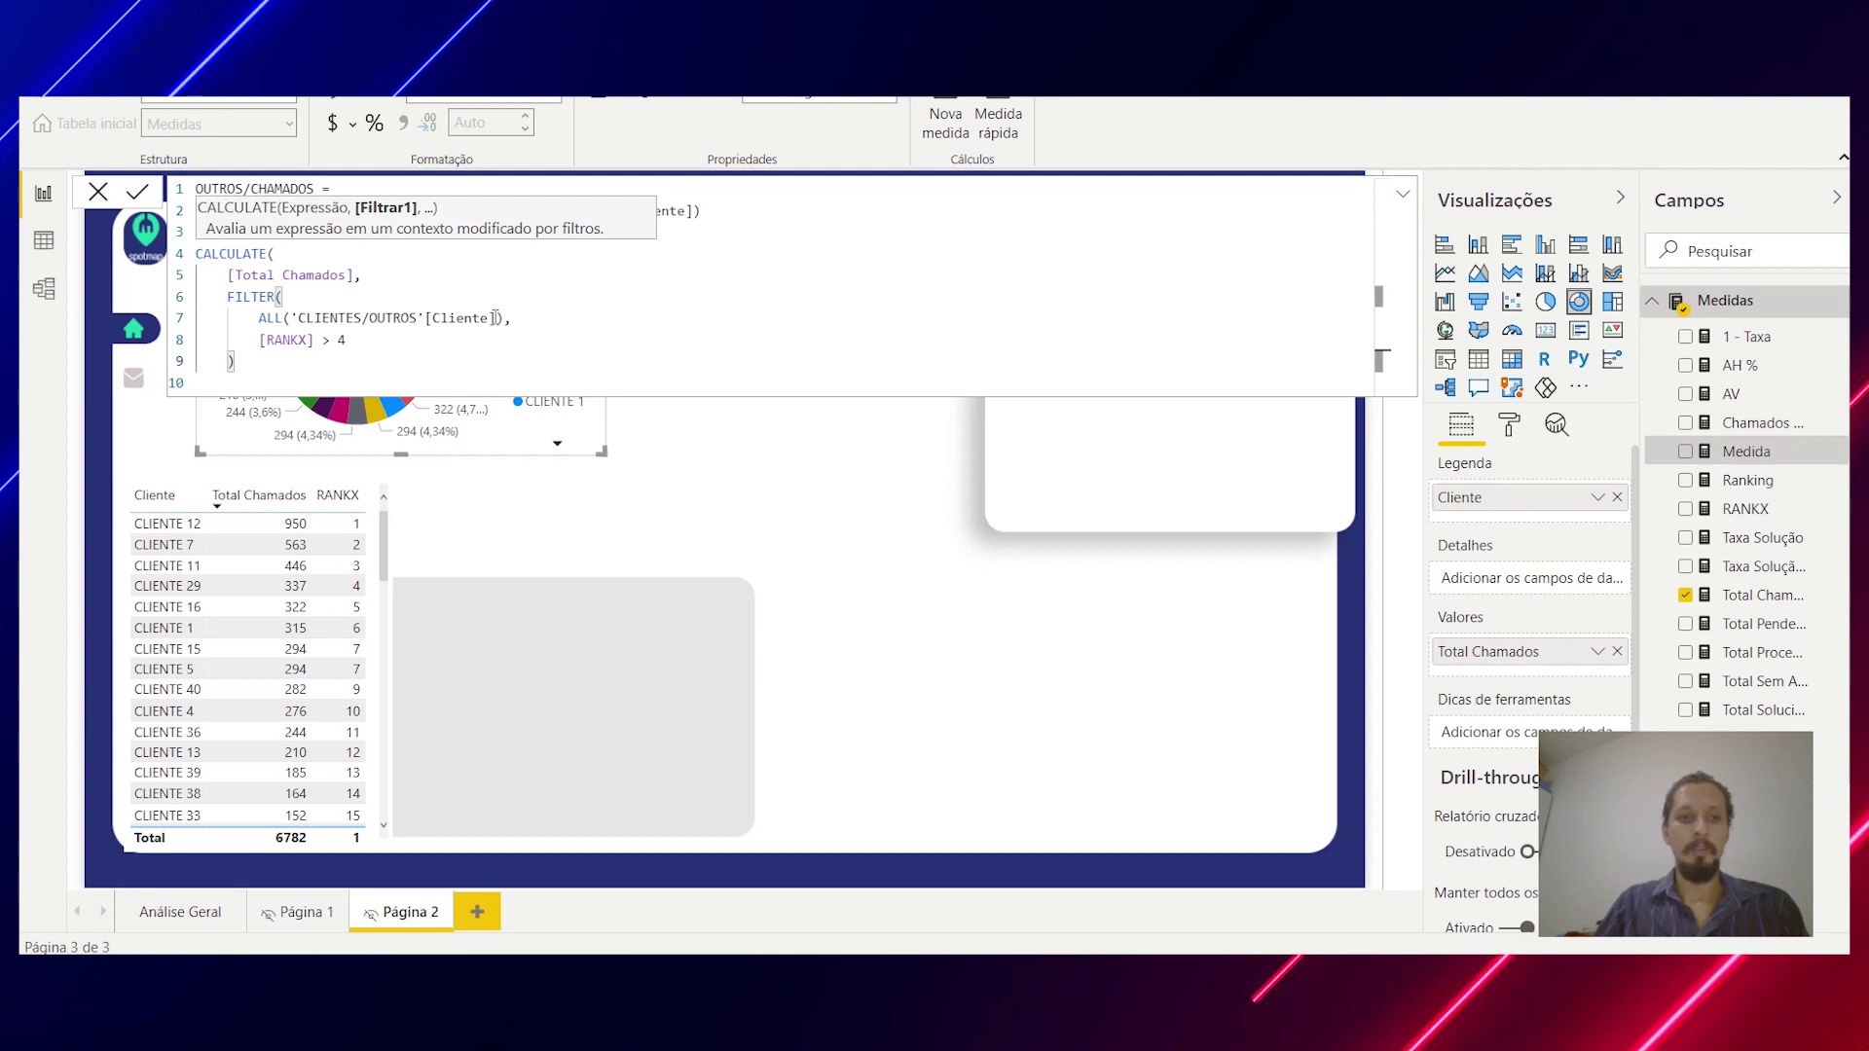
{"action": "key", "text": "shift+Return"}
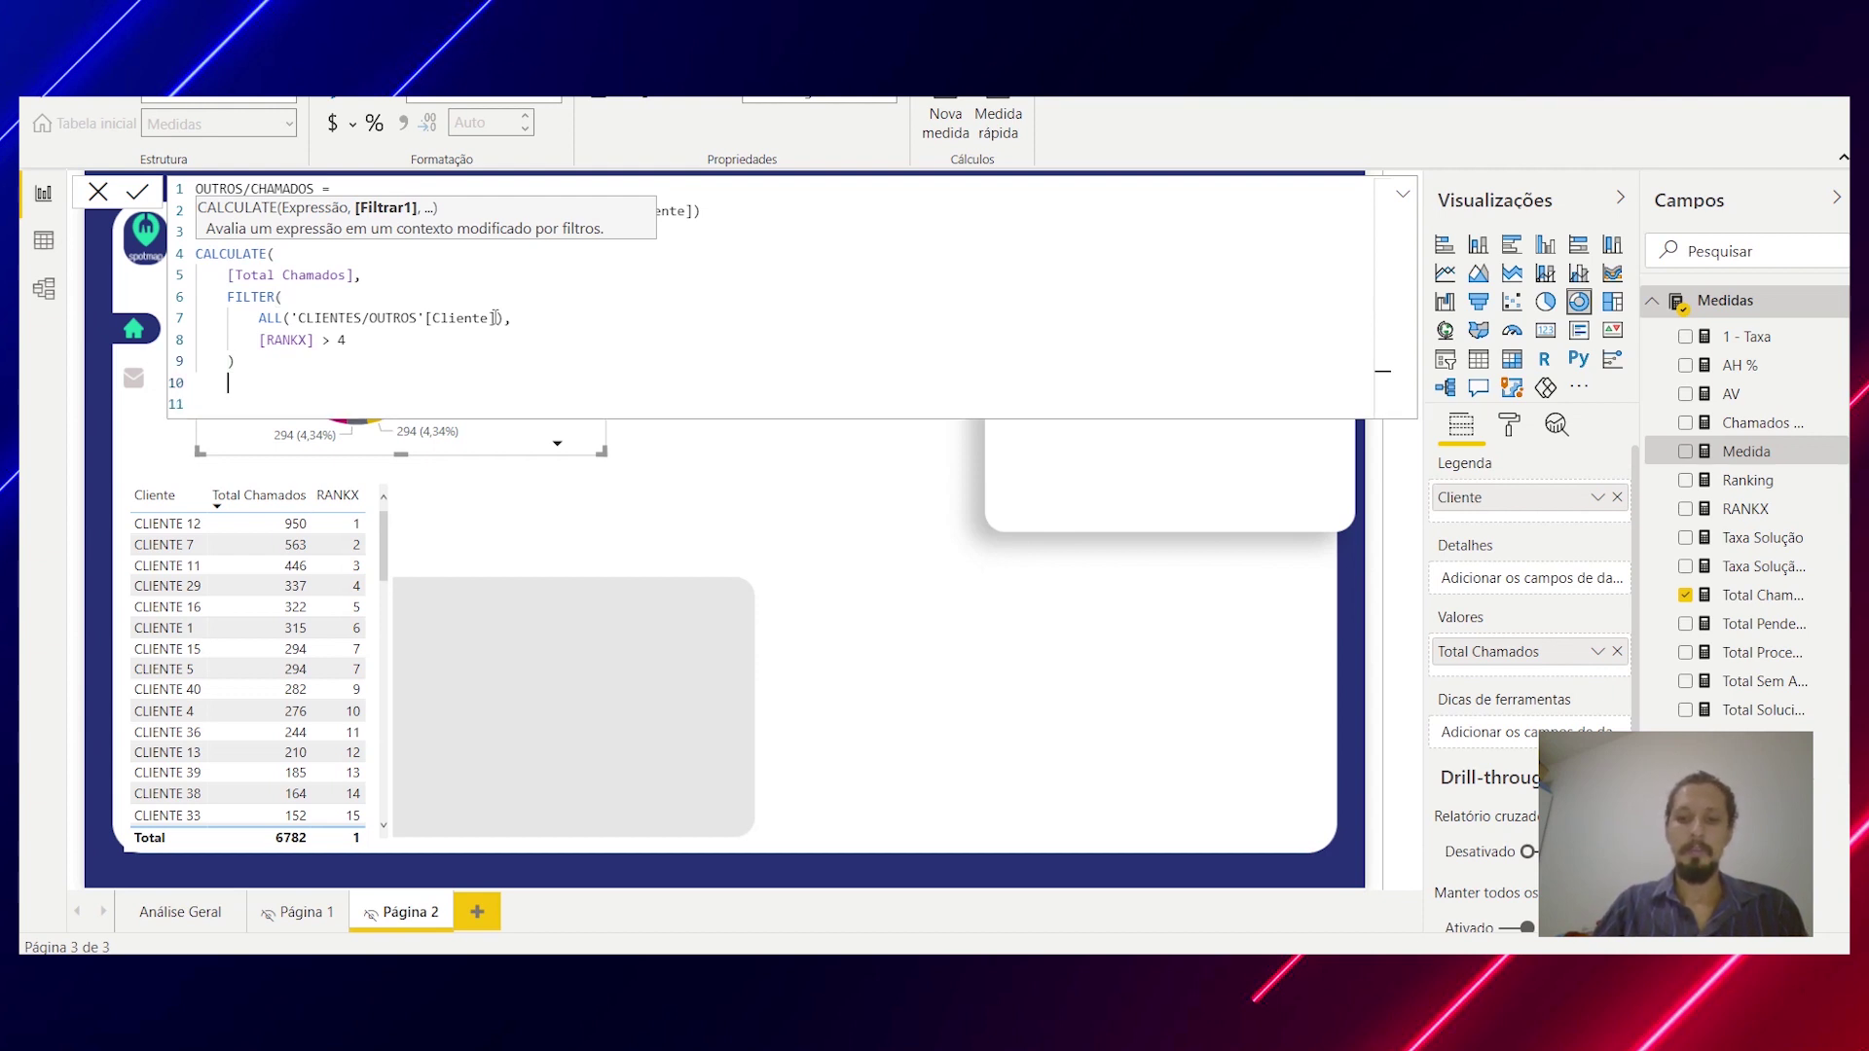
{"action": "type", "text": ")"}
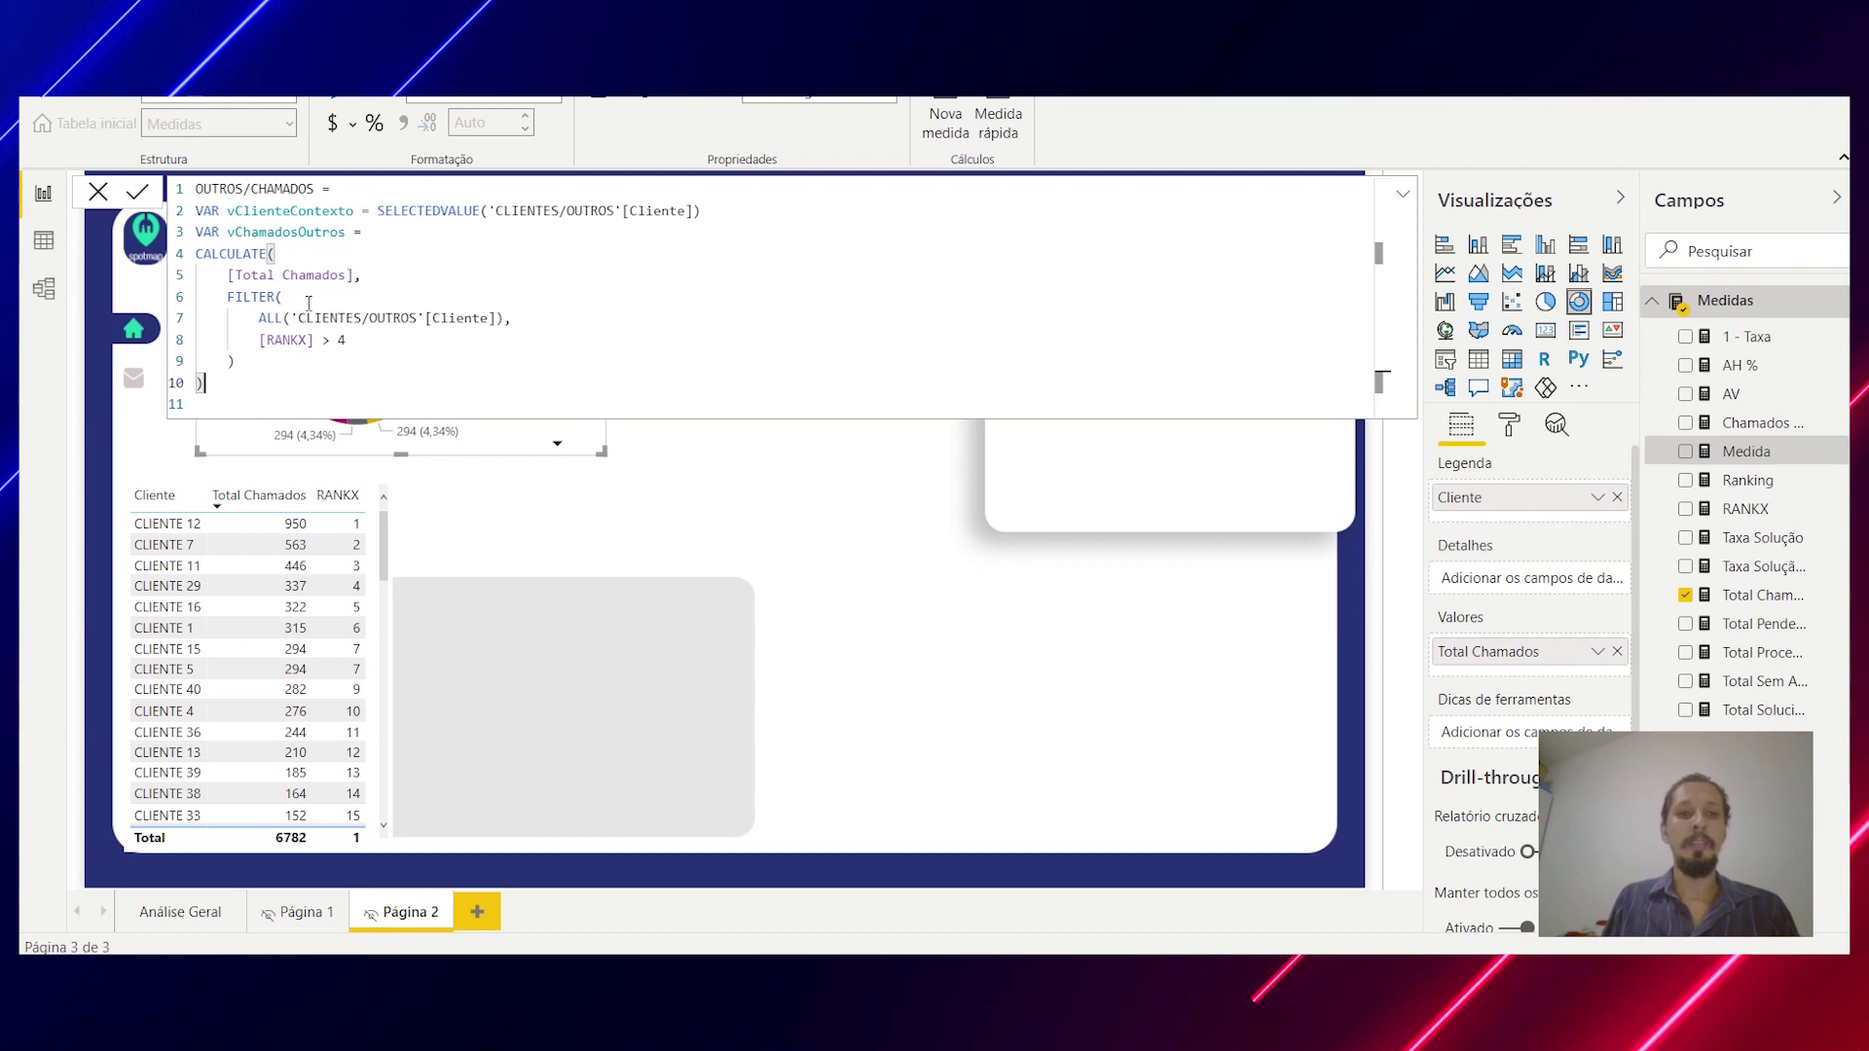
Step: Review the vChamadosOutros expression, covering its [Total Chamados] measure, the FILTER with ALL, and the [RANKX] condition
{"action": "left_click_drag", "start_coordinate": [228, 296], "coordinate": [432, 318]}
{"action": "left_click", "coordinate": [514, 315]}
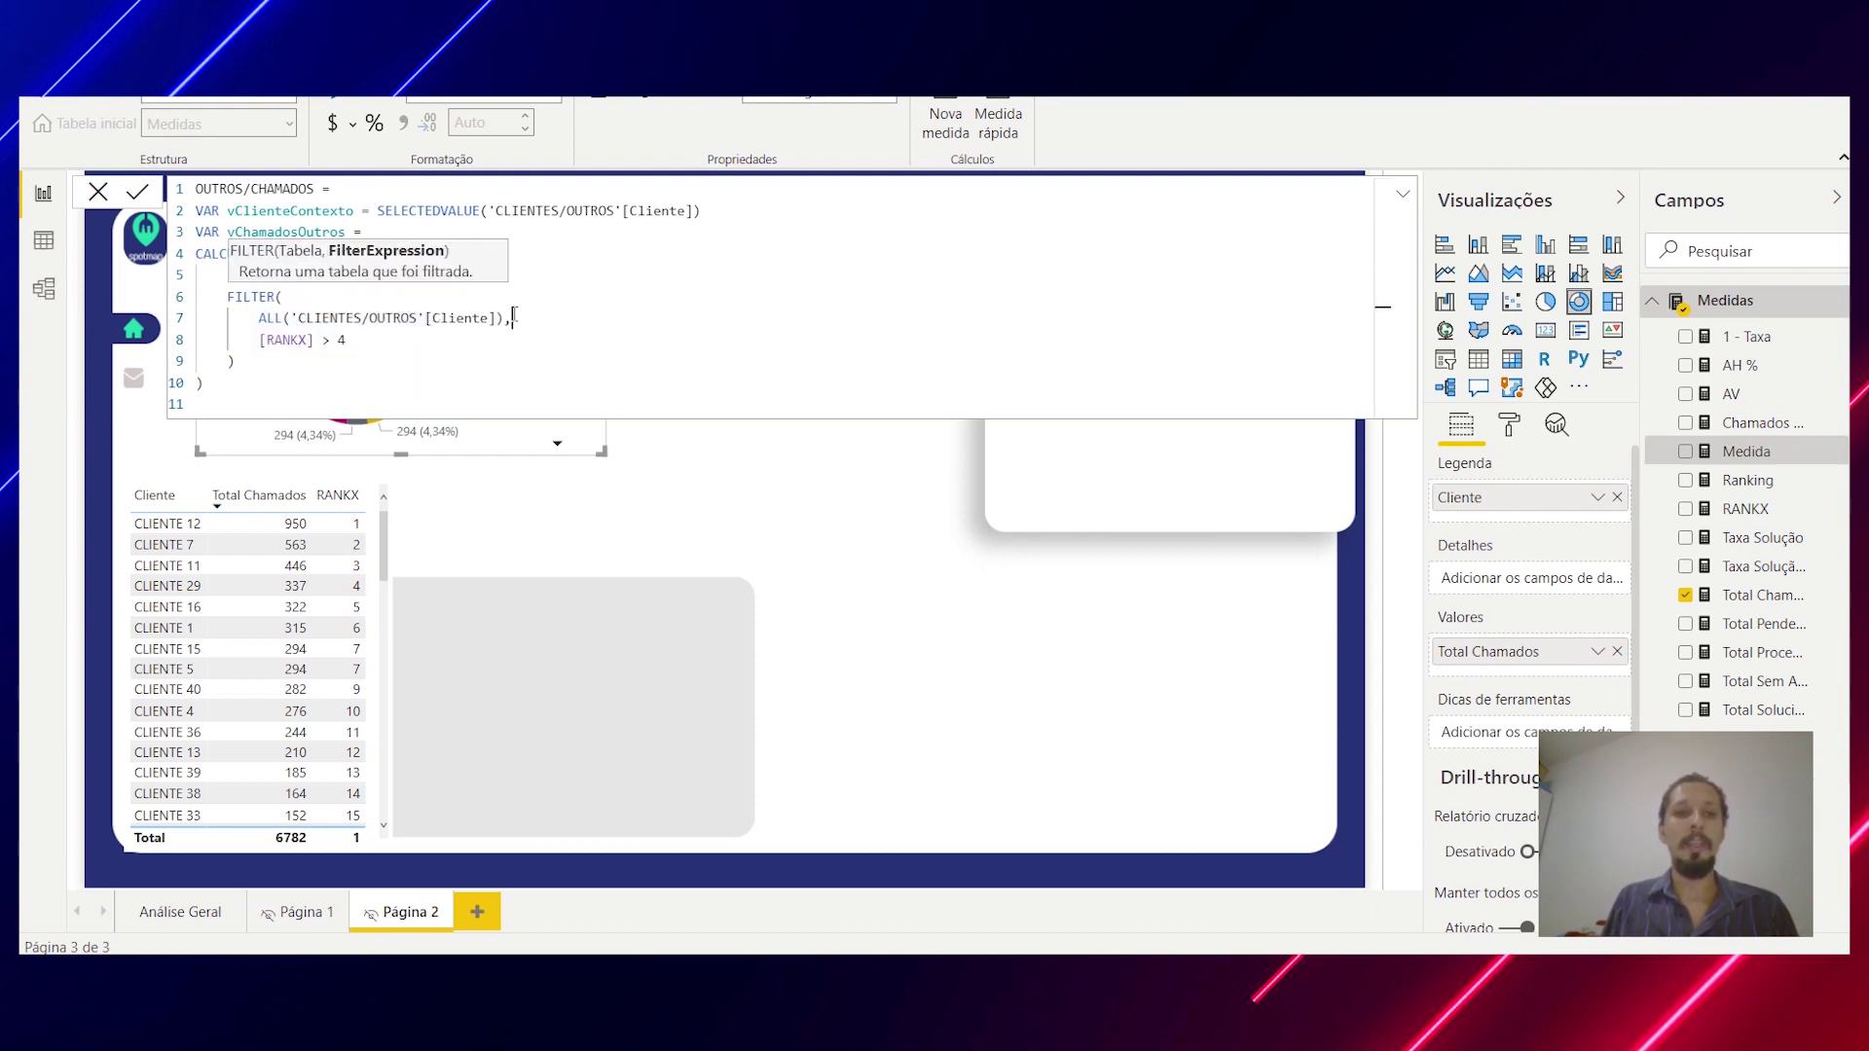
{"action": "left_click", "coordinate": [313, 340]}
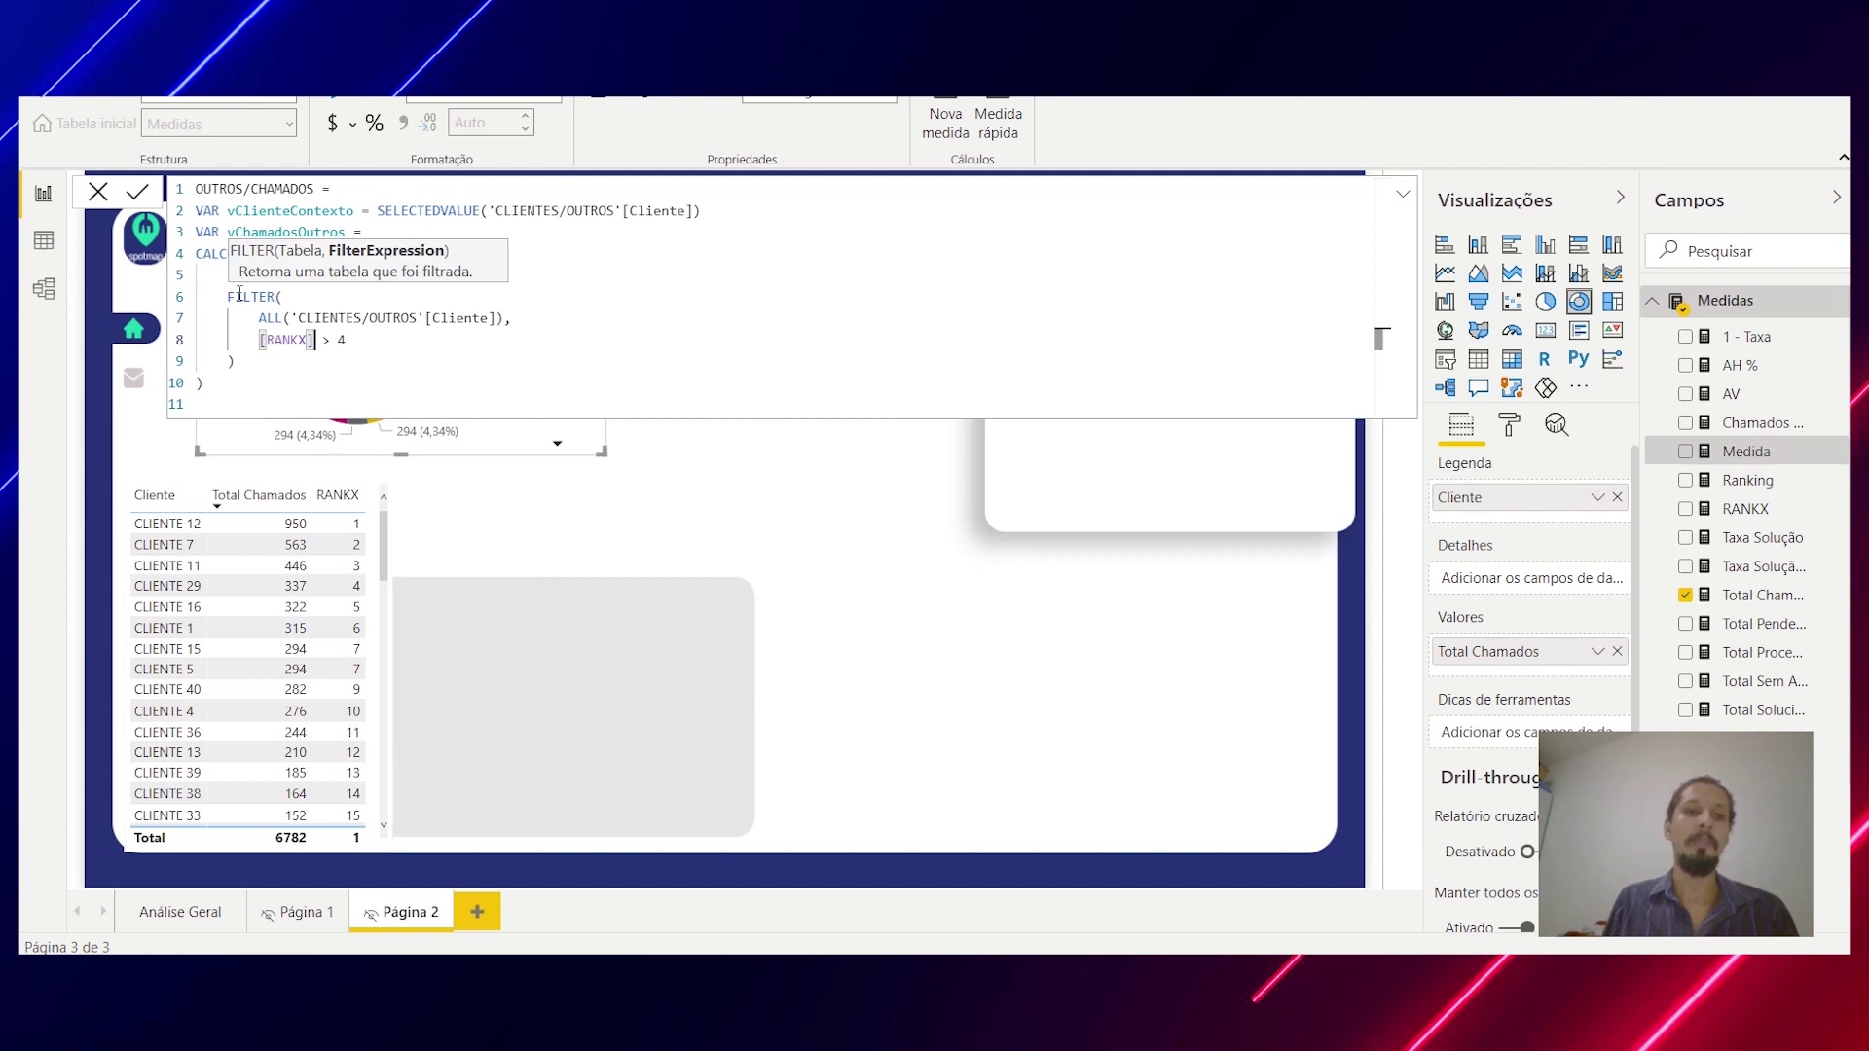
{"action": "left_click", "coordinate": [289, 321]}
{"action": "key", "text": "Up"}
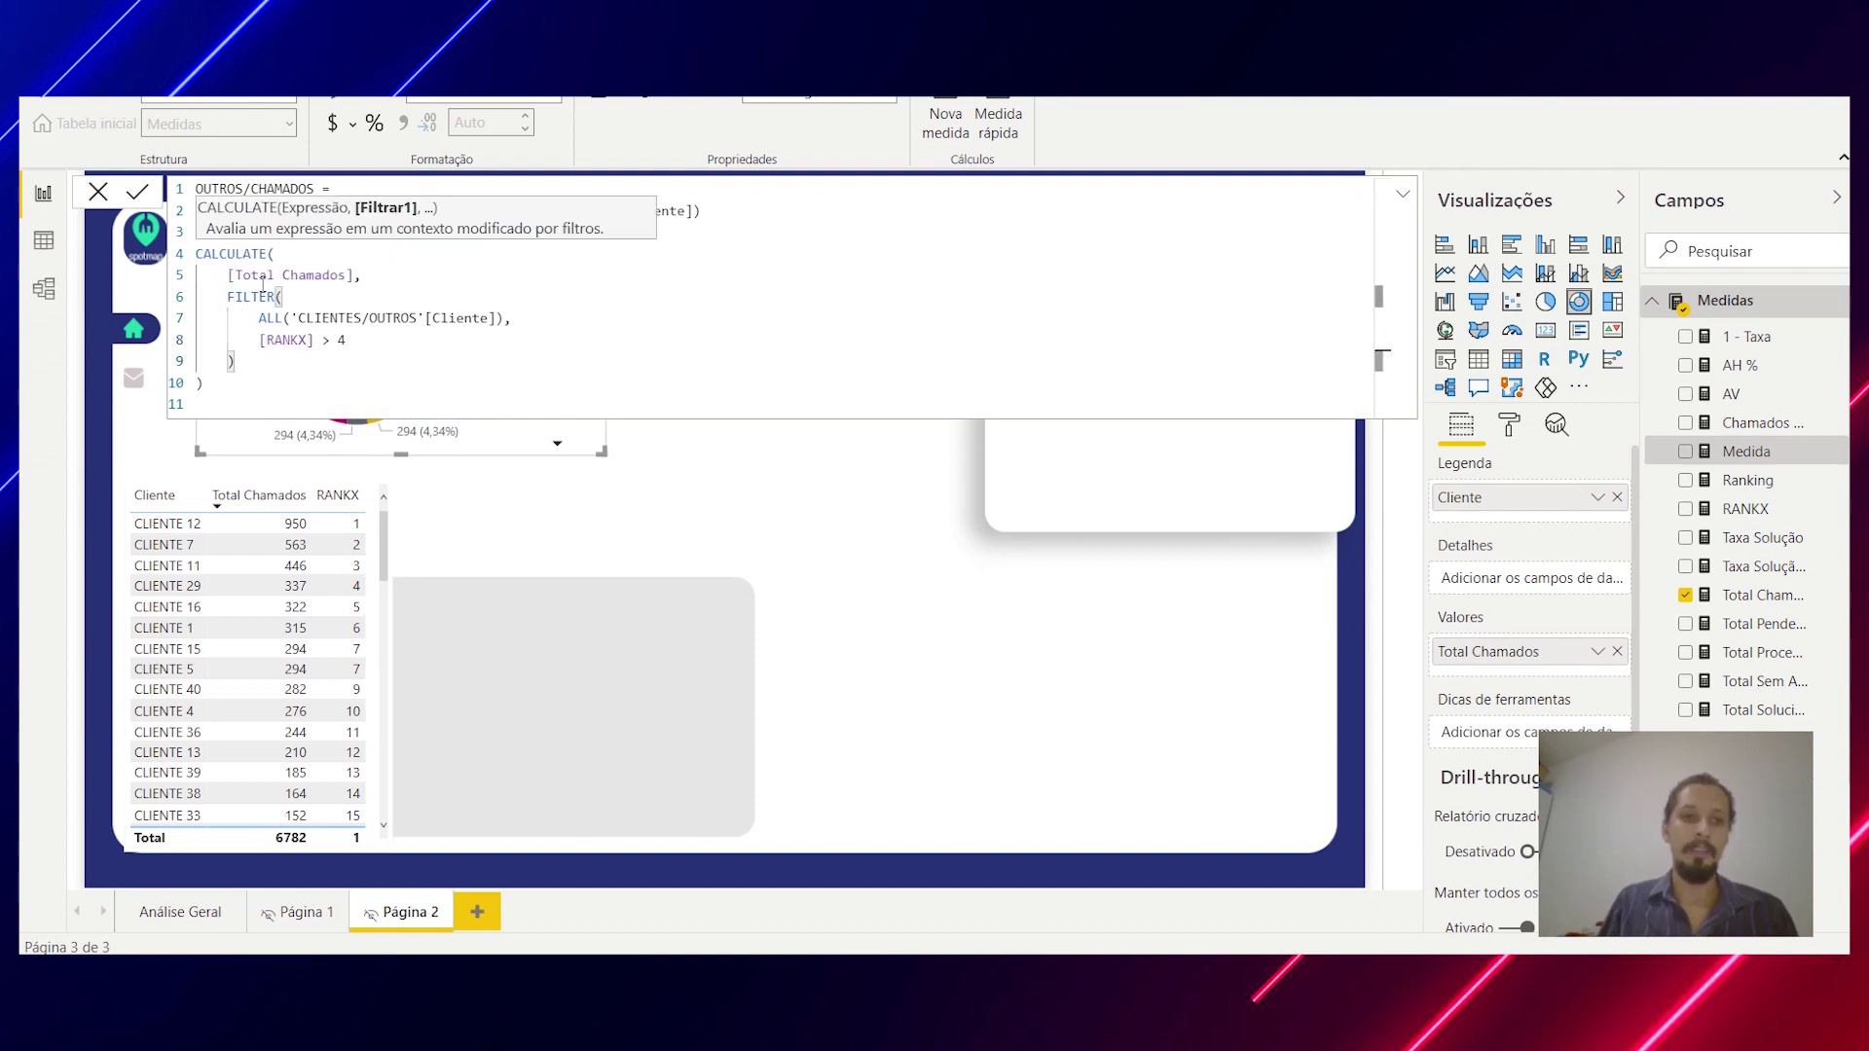
{"action": "left_click_drag", "start_coordinate": [229, 275], "coordinate": [361, 275]}
{"action": "left_click_drag", "start_coordinate": [260, 318], "coordinate": [511, 318]}
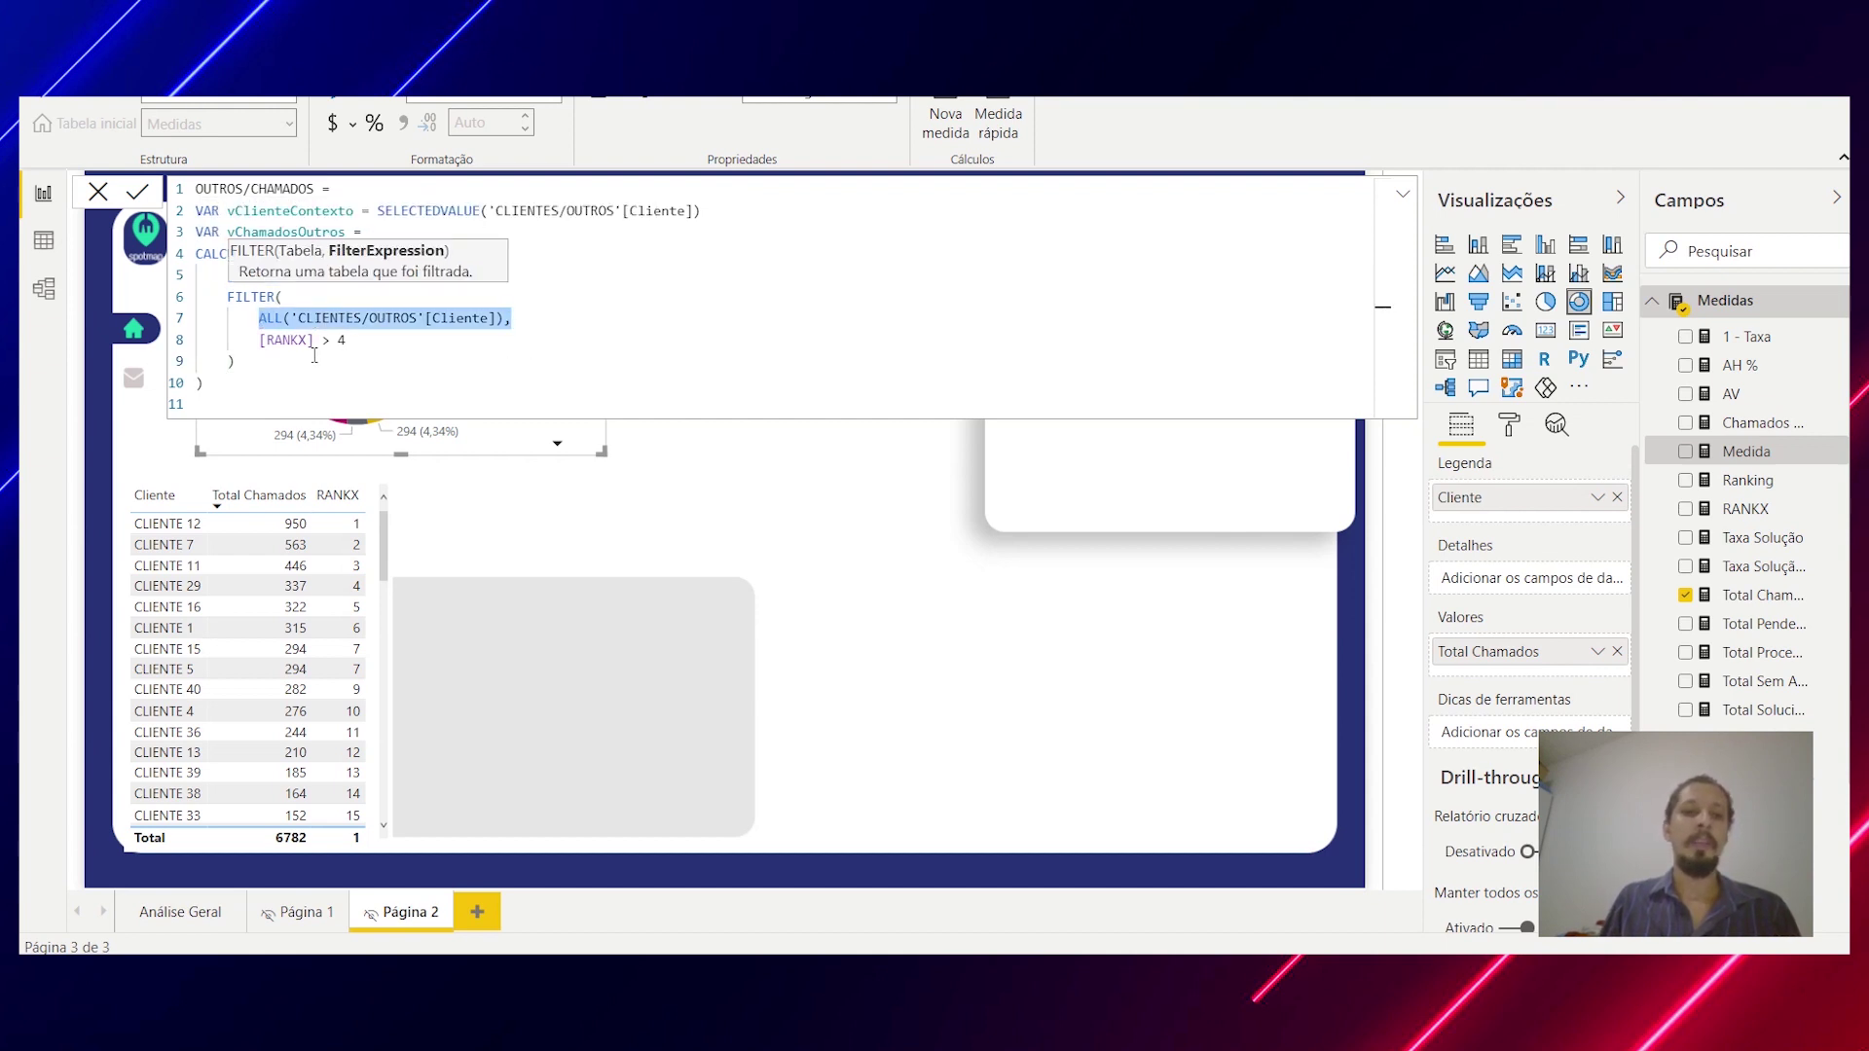
{"action": "left_click", "coordinate": [383, 347]}
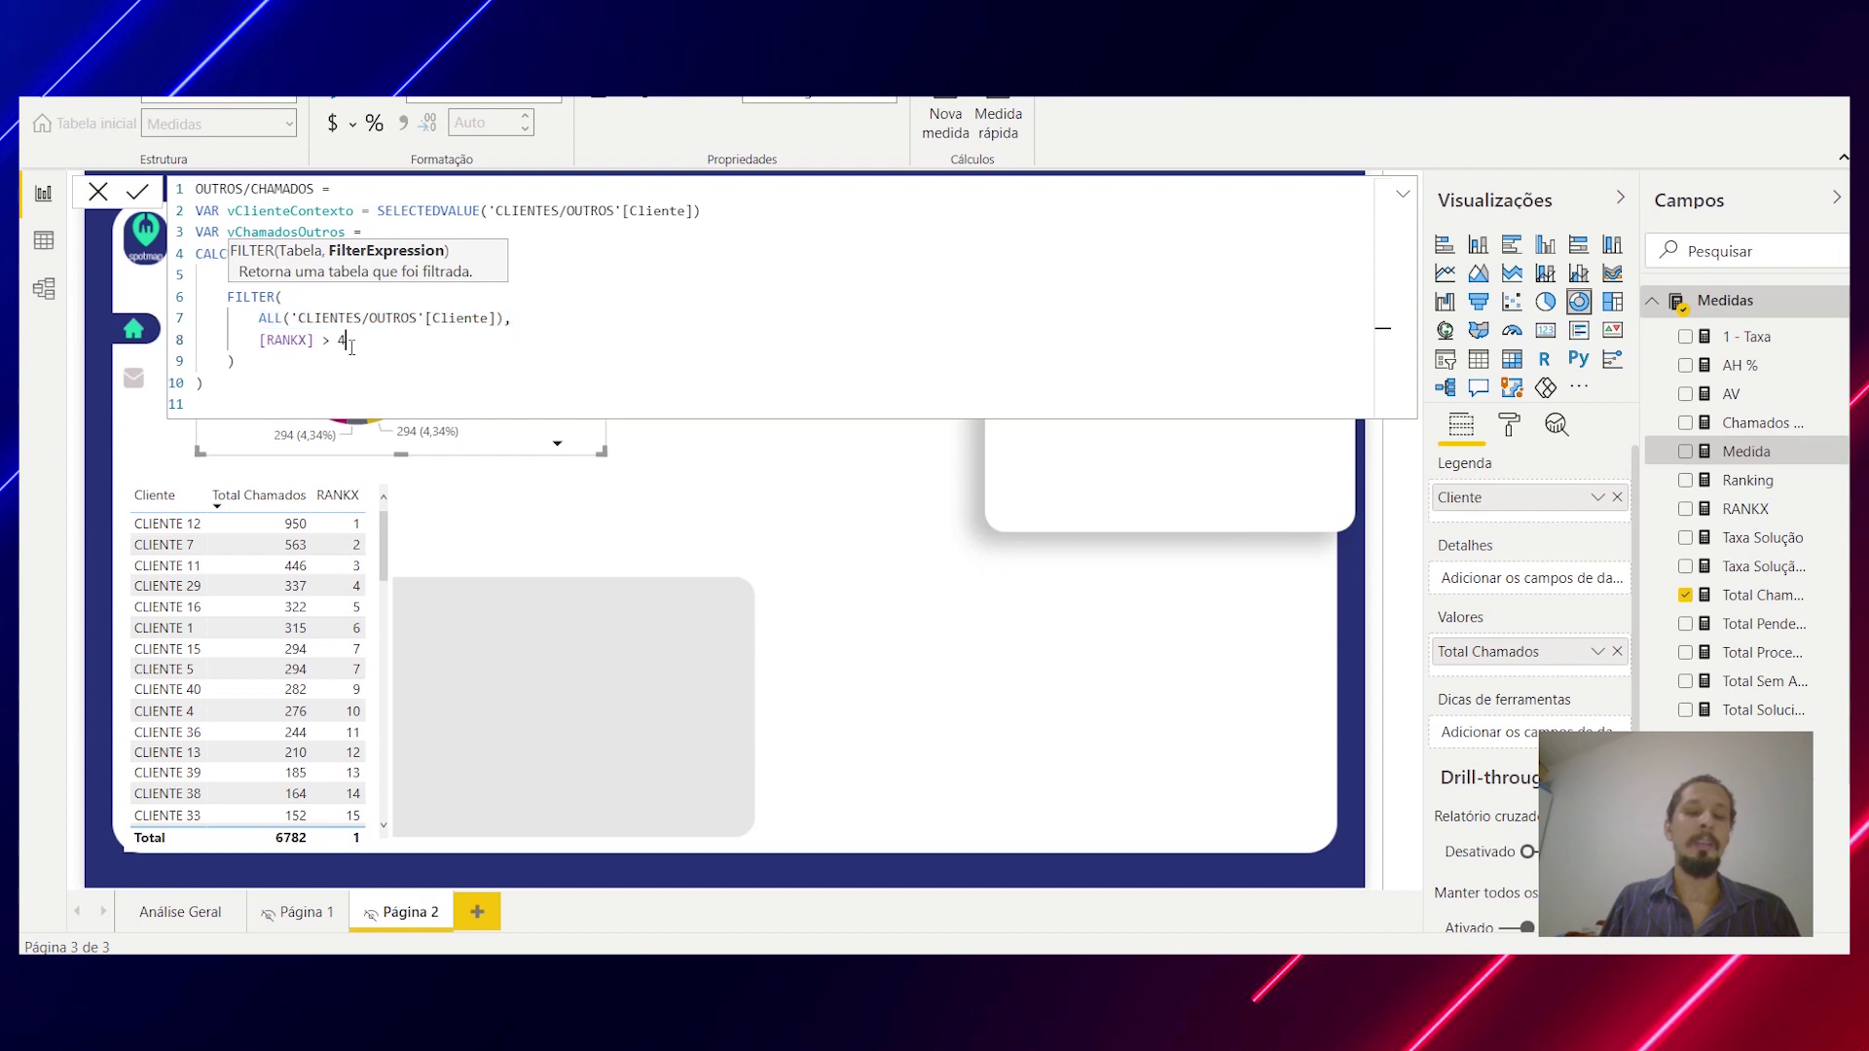
Step: Add a RETURN clause below the closed CALCULATE, followed by a new line
{"action": "left_click", "coordinate": [210, 390]}
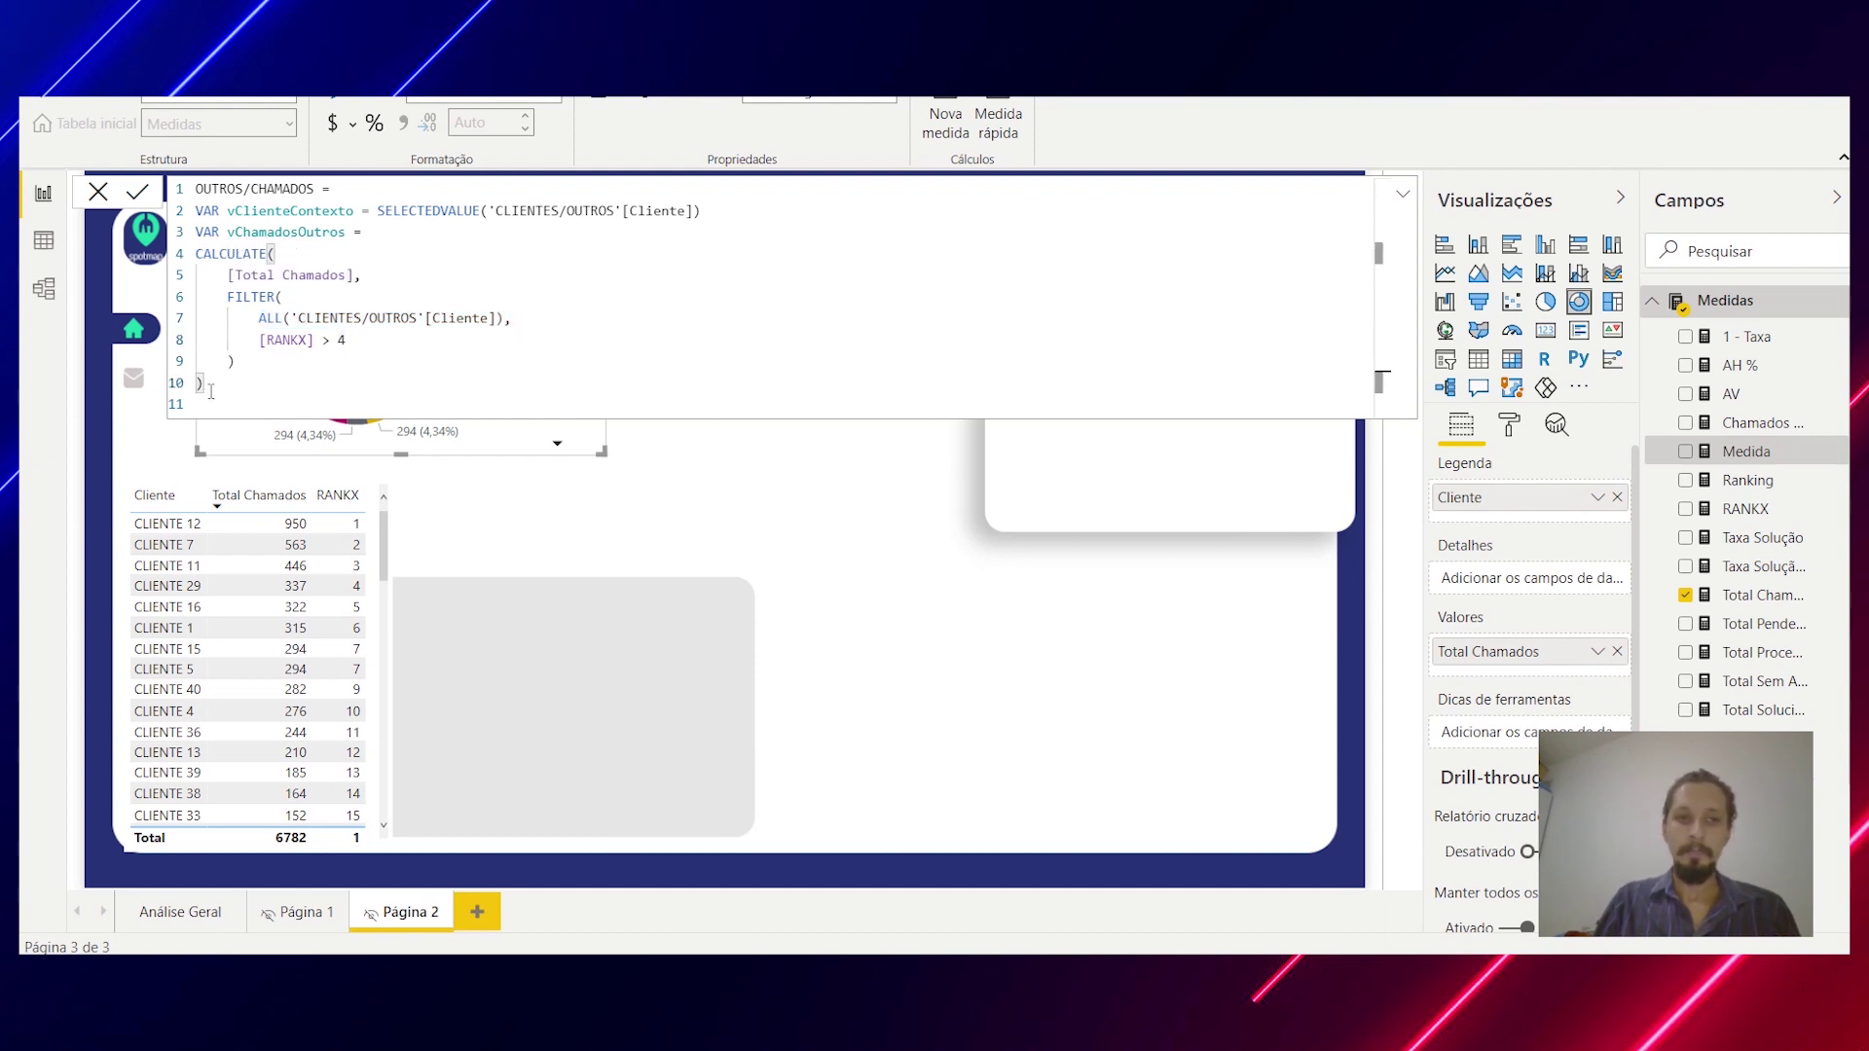
{"action": "key", "text": "Return"}
{"action": "type", "text": "RETURN"}
{"action": "key", "text": "Return"}
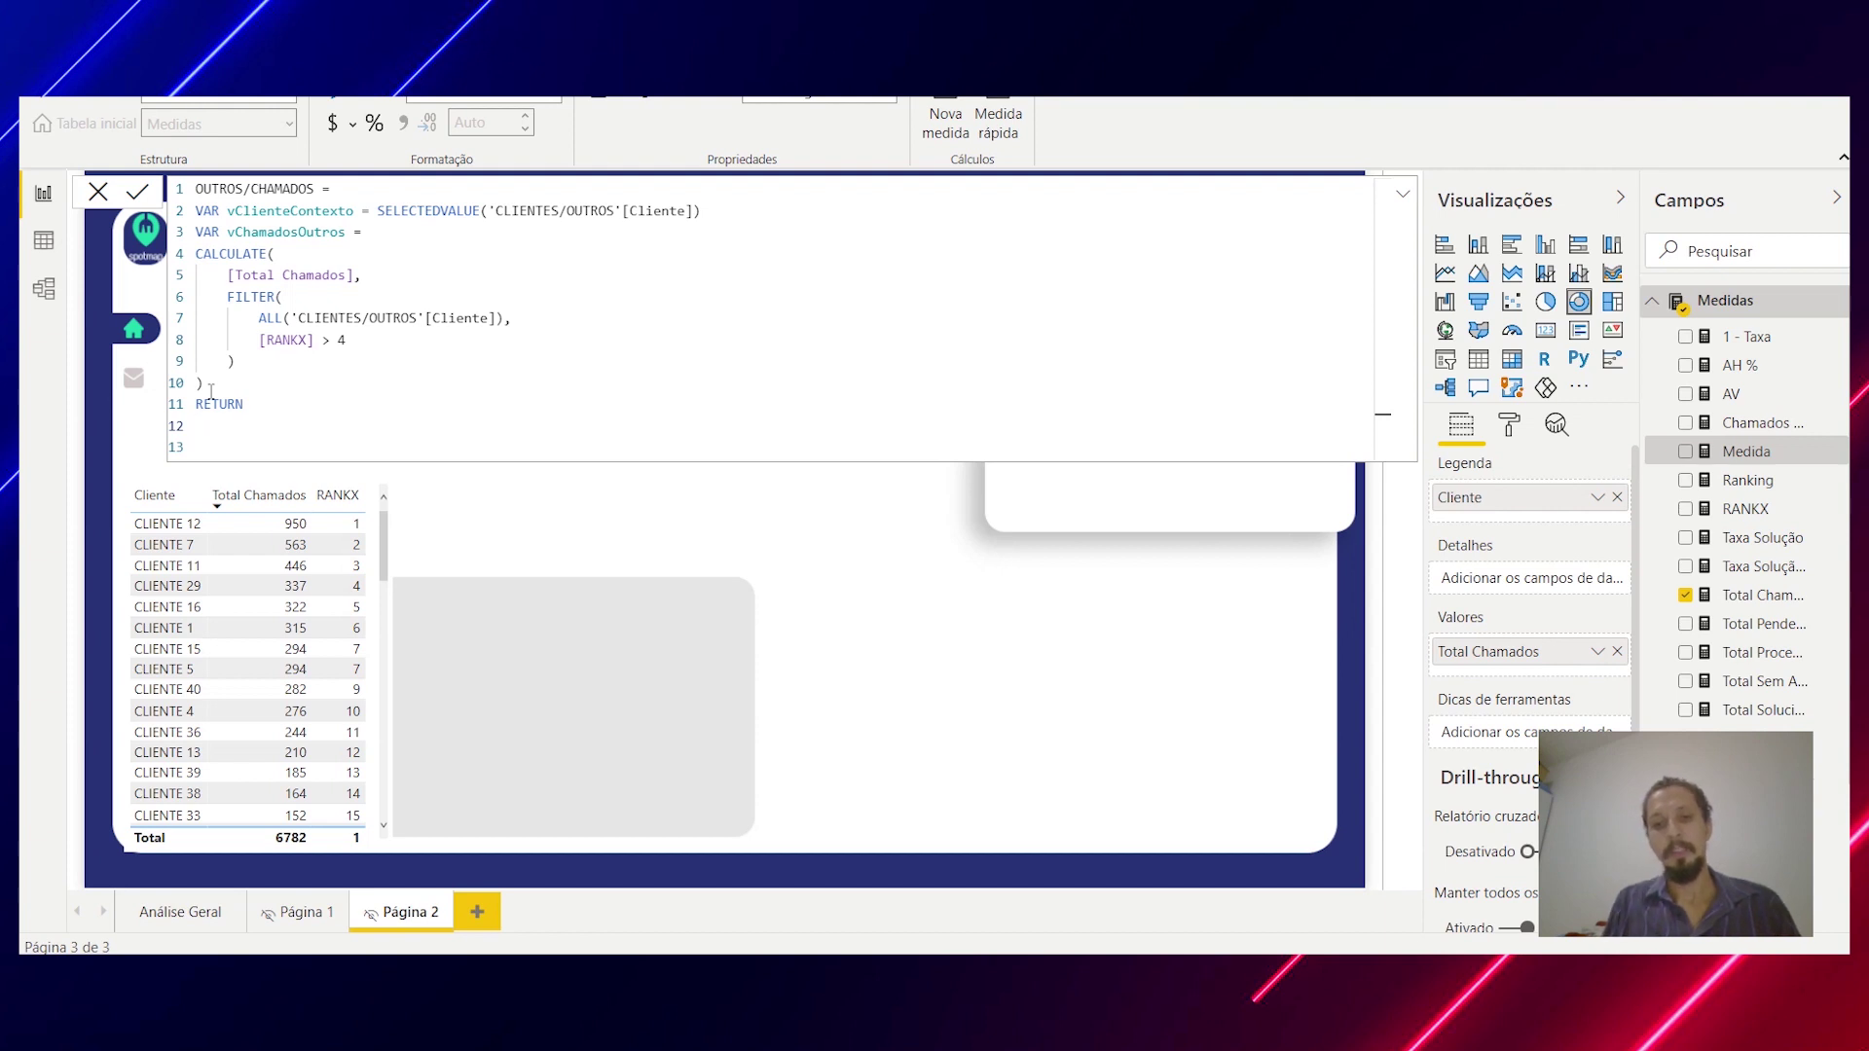
Step: Start the RETURN result with an IF function that tests [RANKX] <= 4 on its own line
{"action": "type", "text": "IF"}
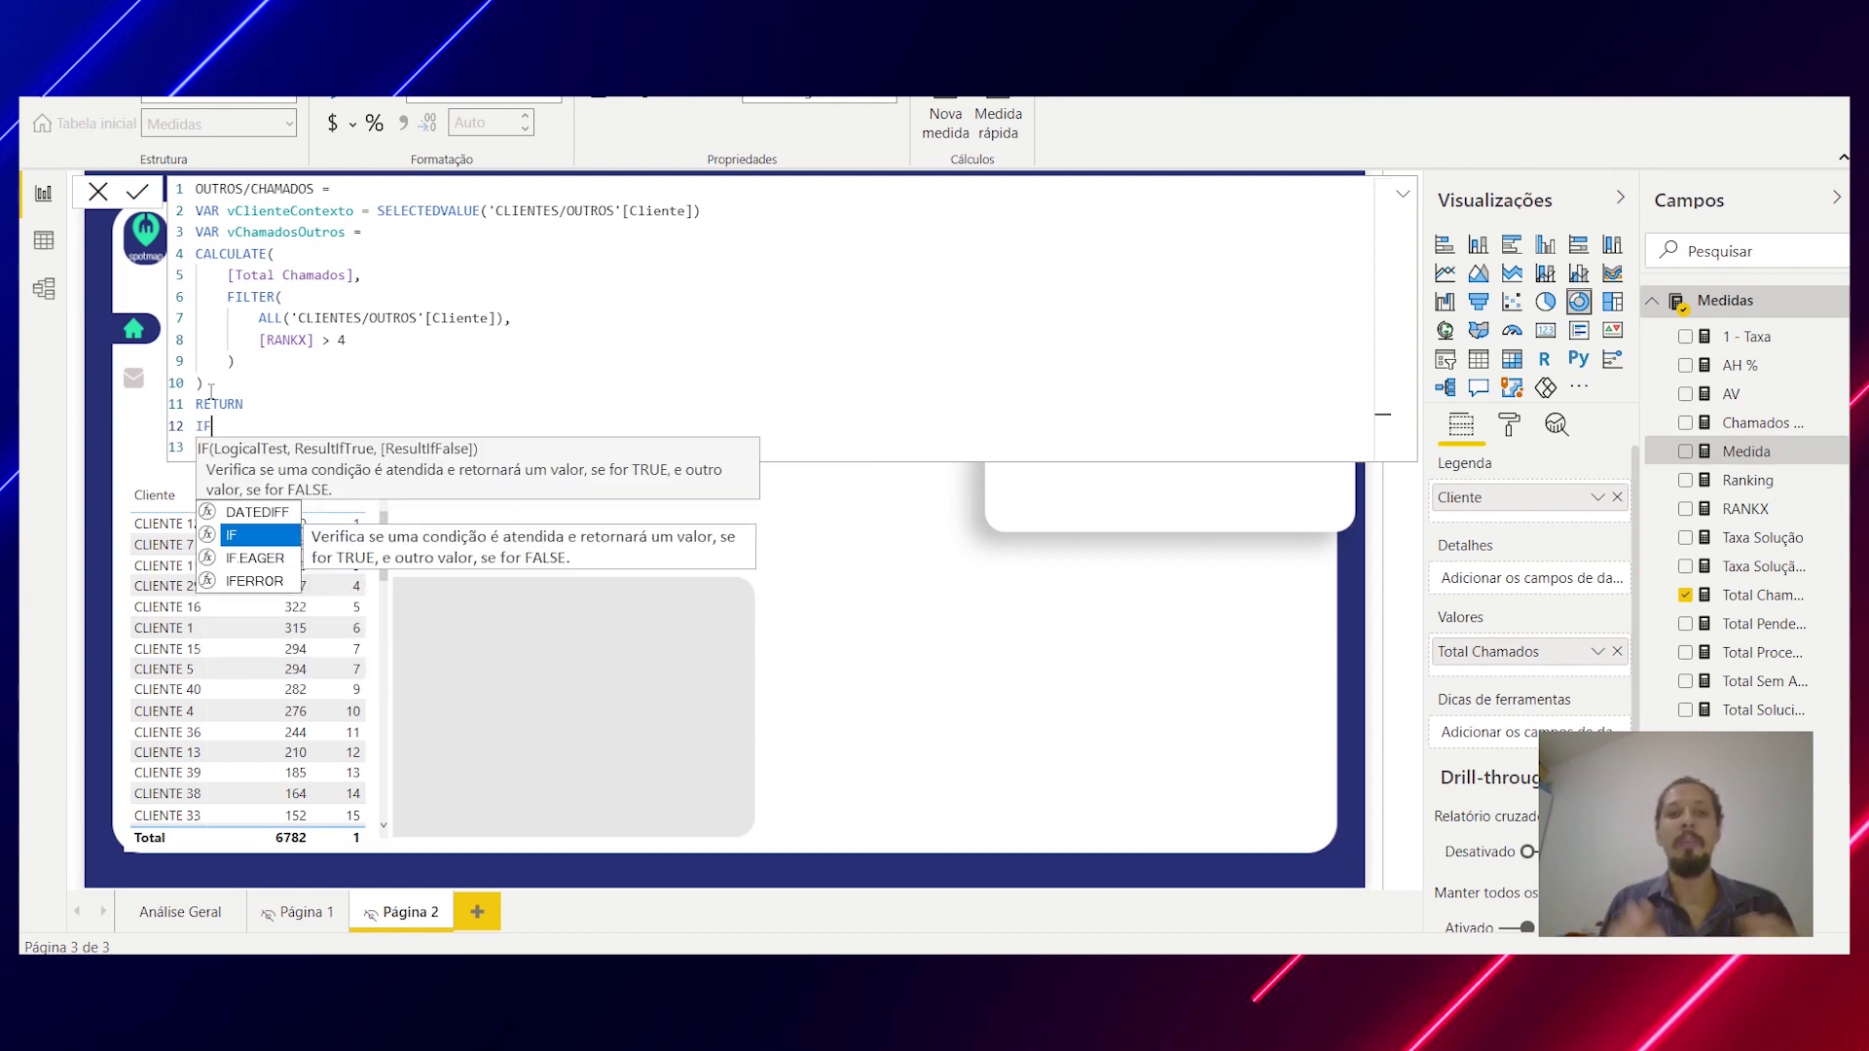
{"action": "key", "text": "Escape"}
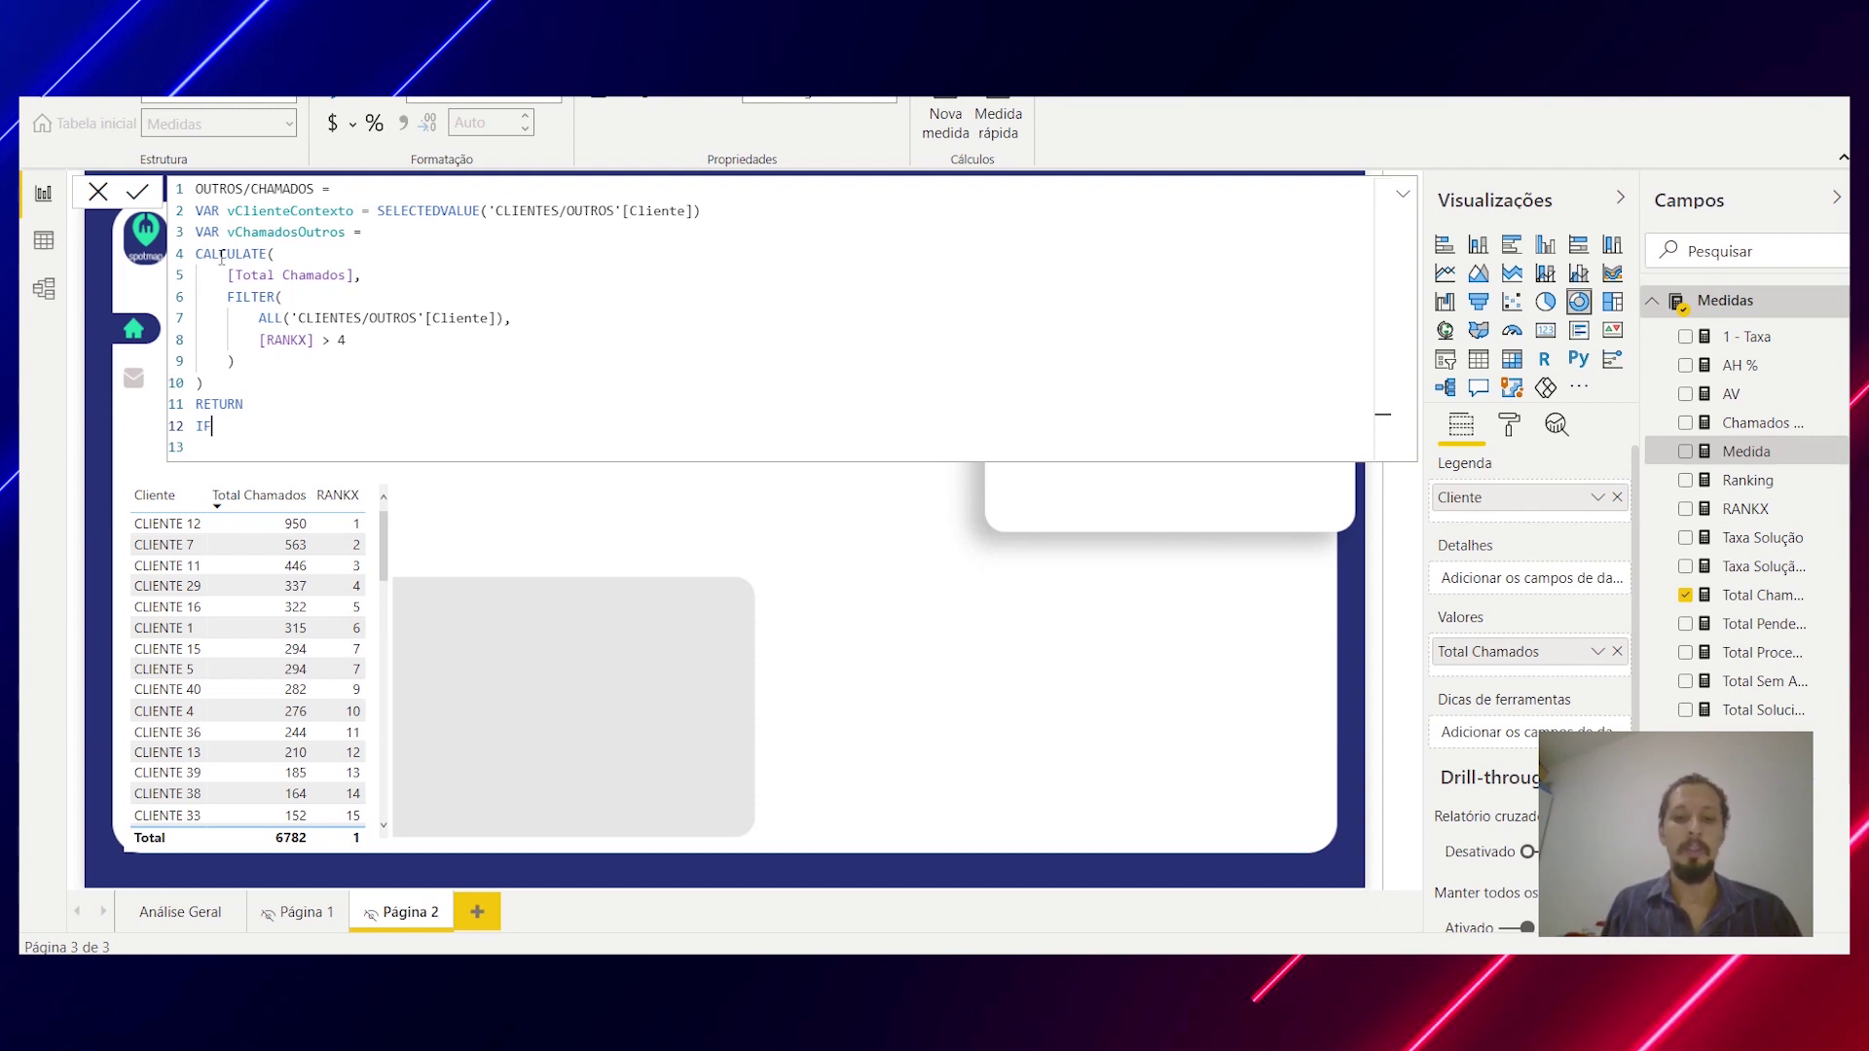
{"action": "type", "text": "("}
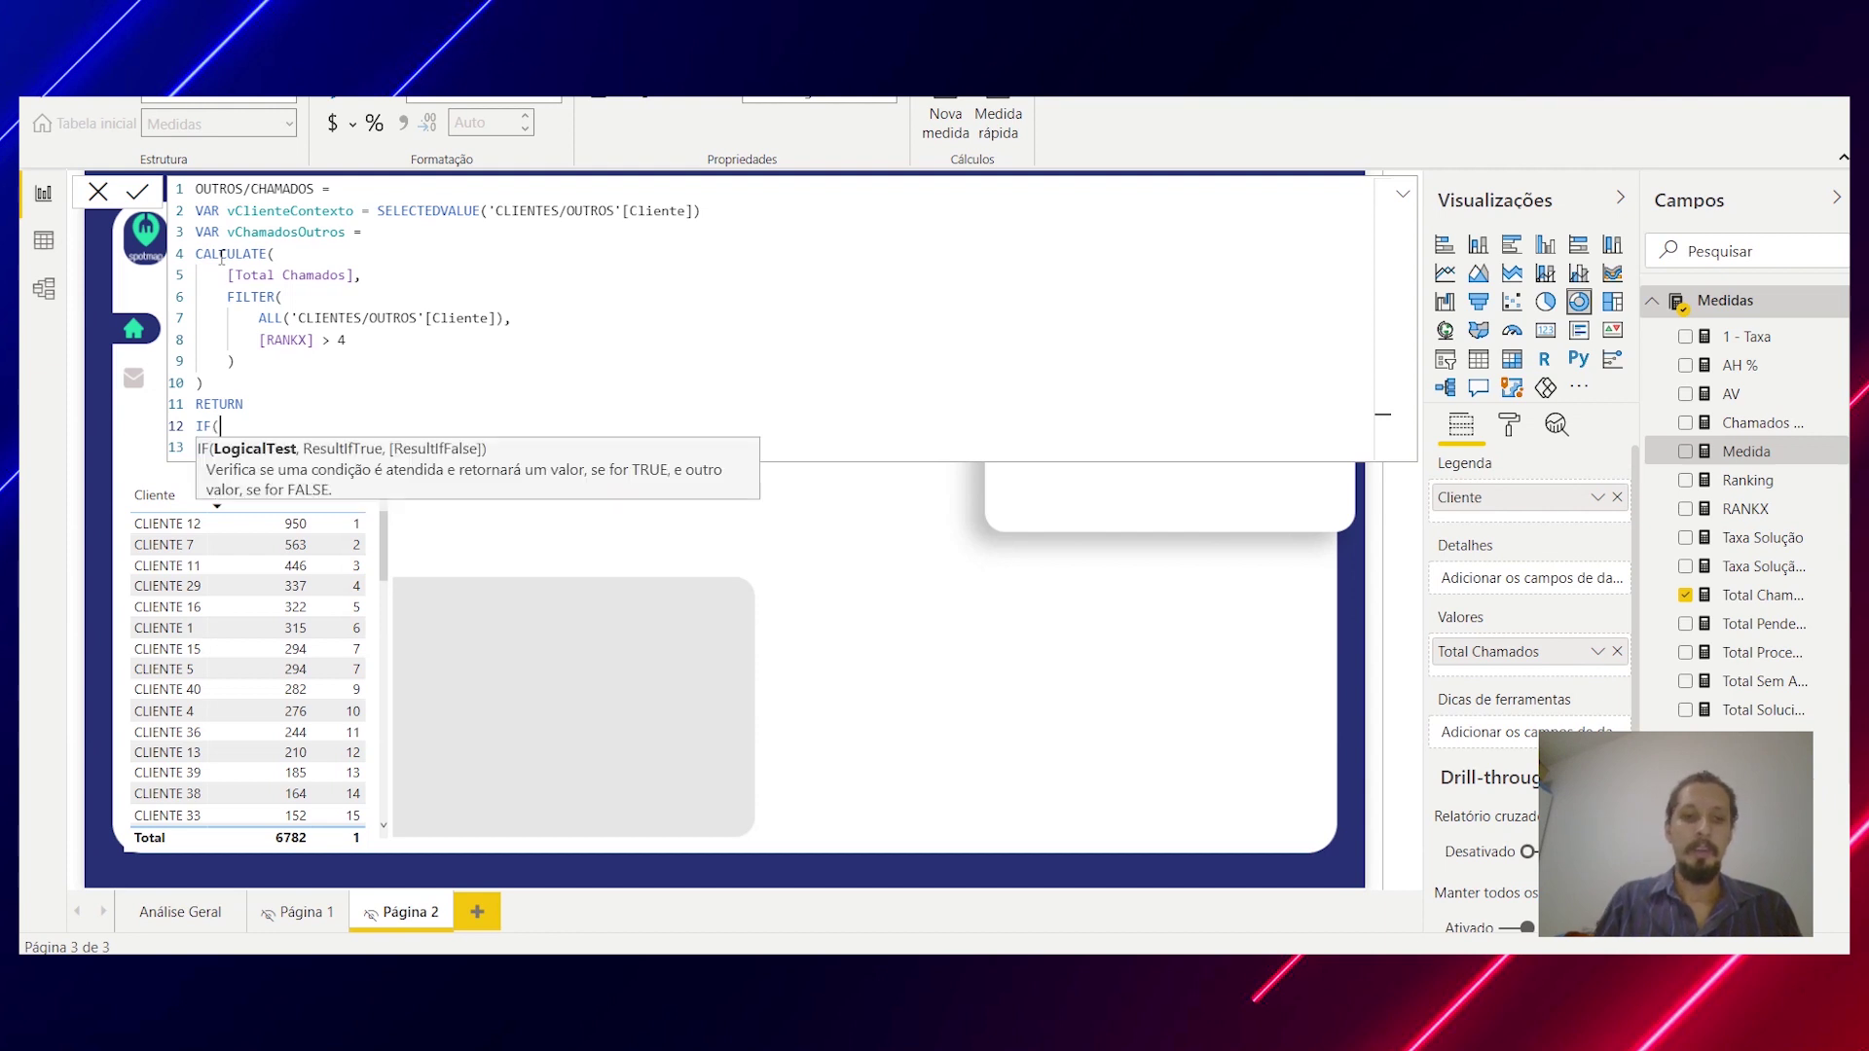
{"action": "key", "text": "Return"}
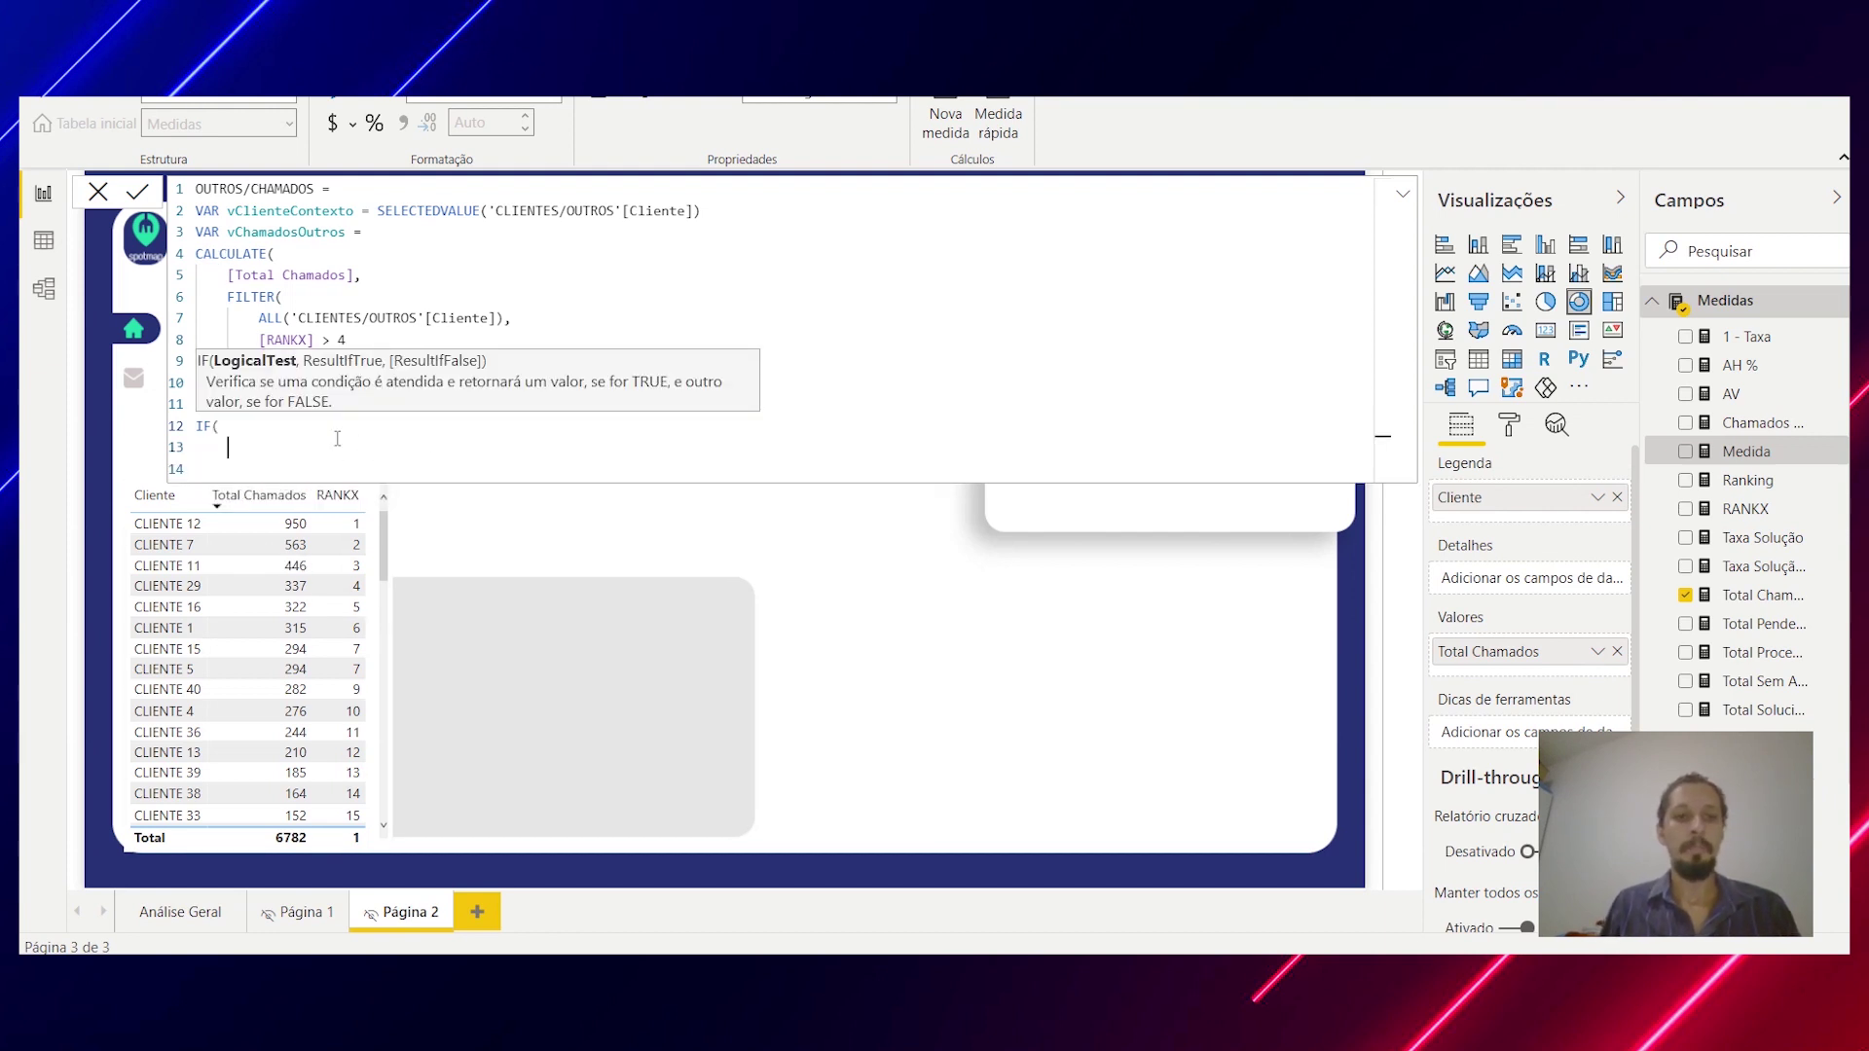
{"action": "type", "text": "R"}
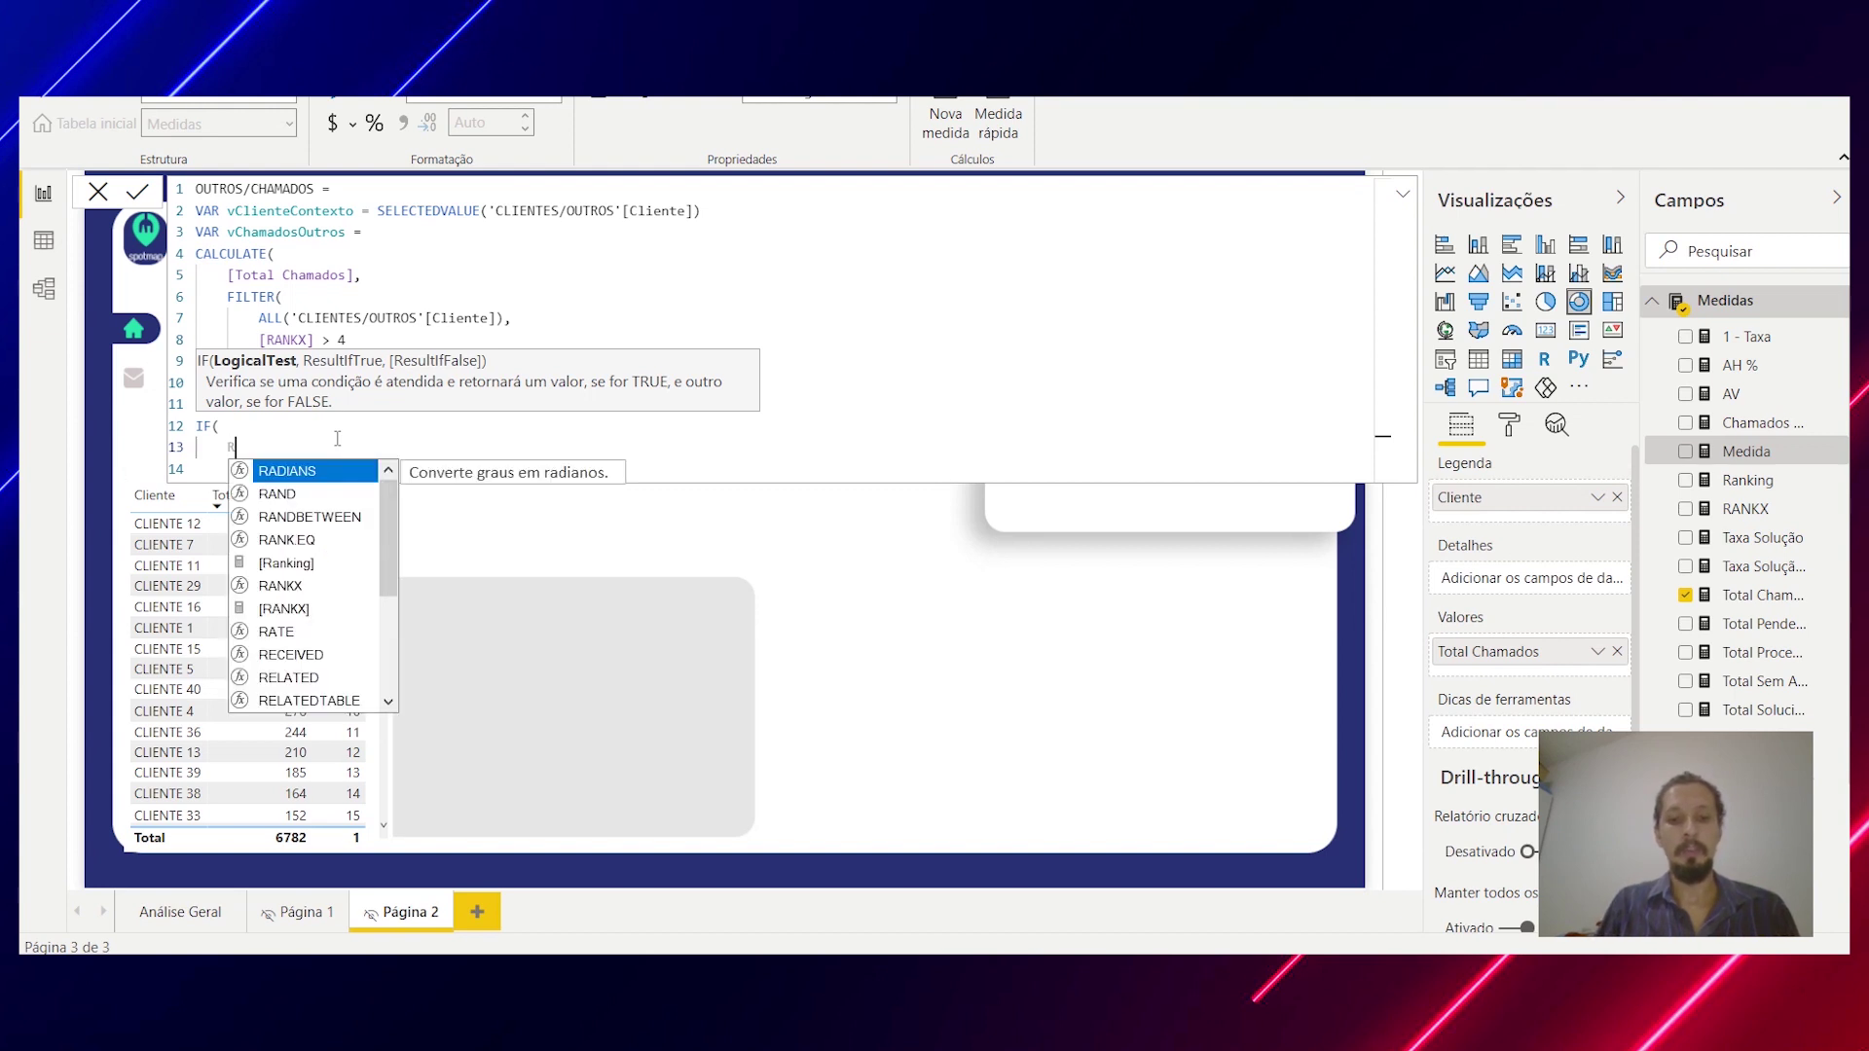
{"action": "type", "text": "ANK"}
{"action": "key", "text": "Down"}
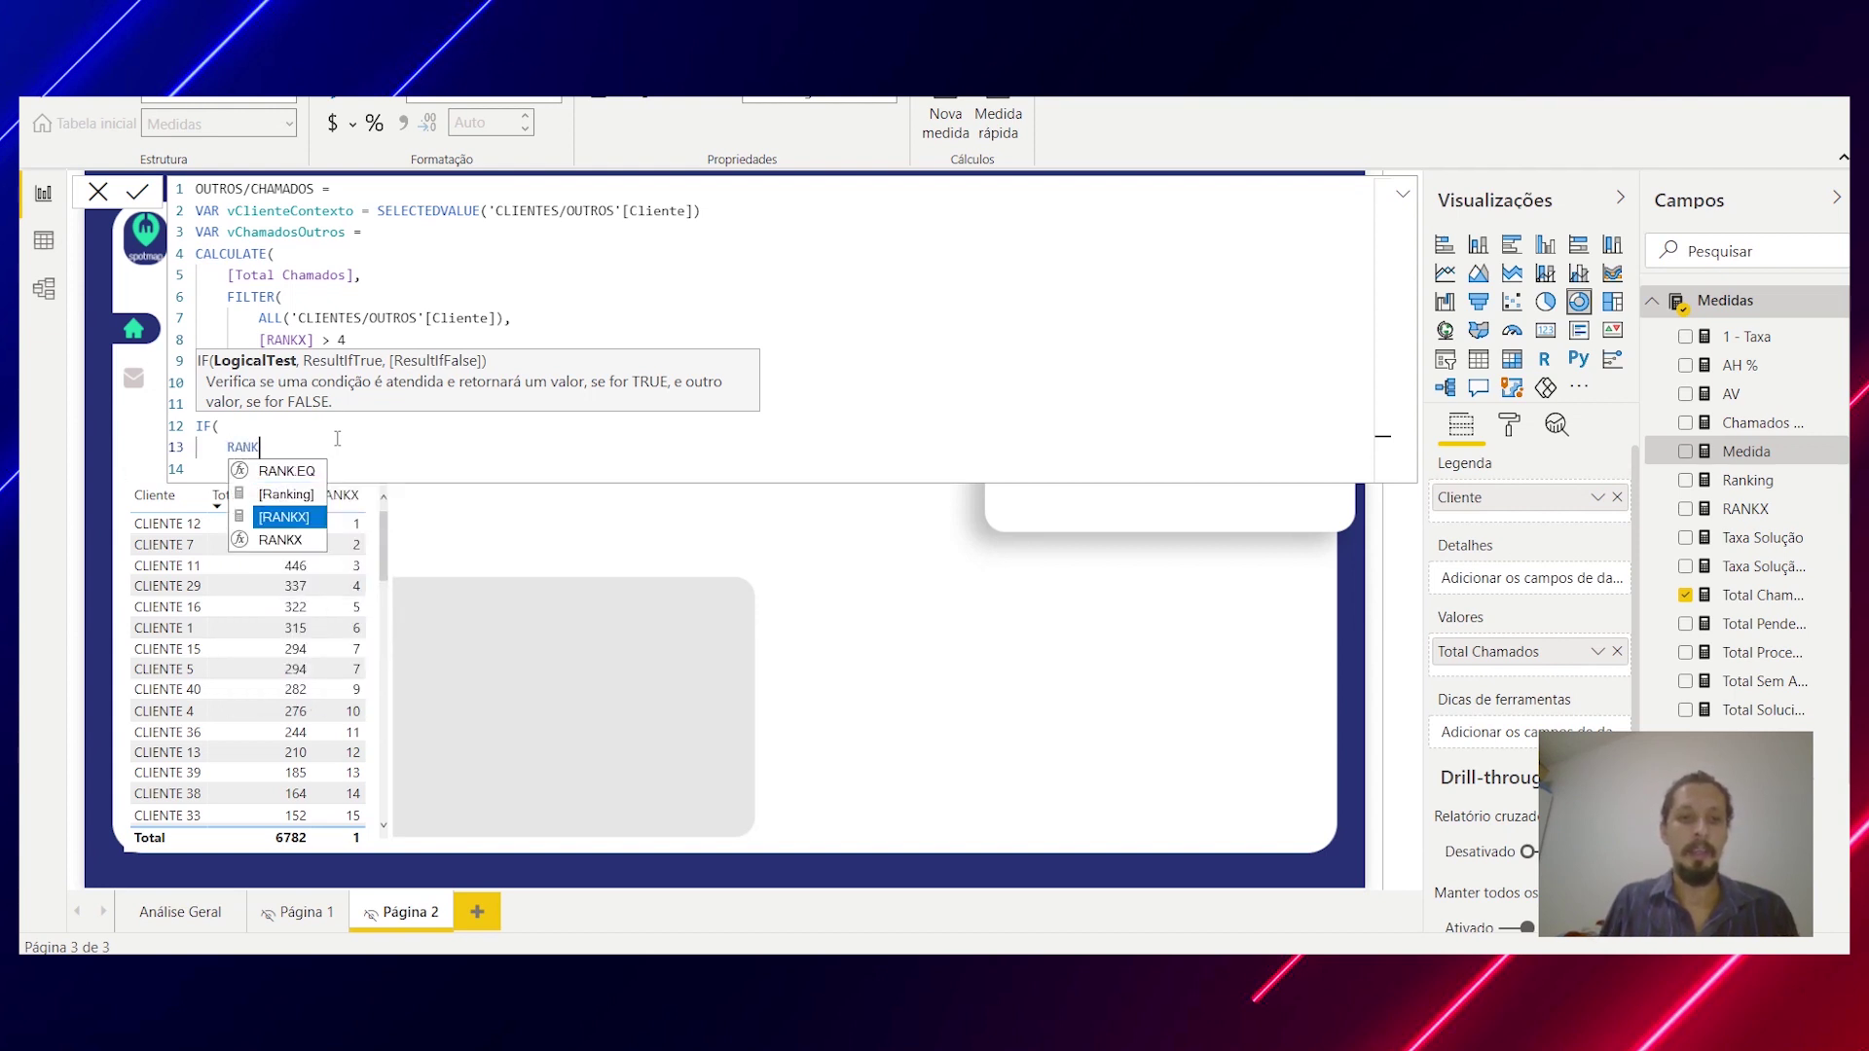
{"action": "key", "text": "Tab"}
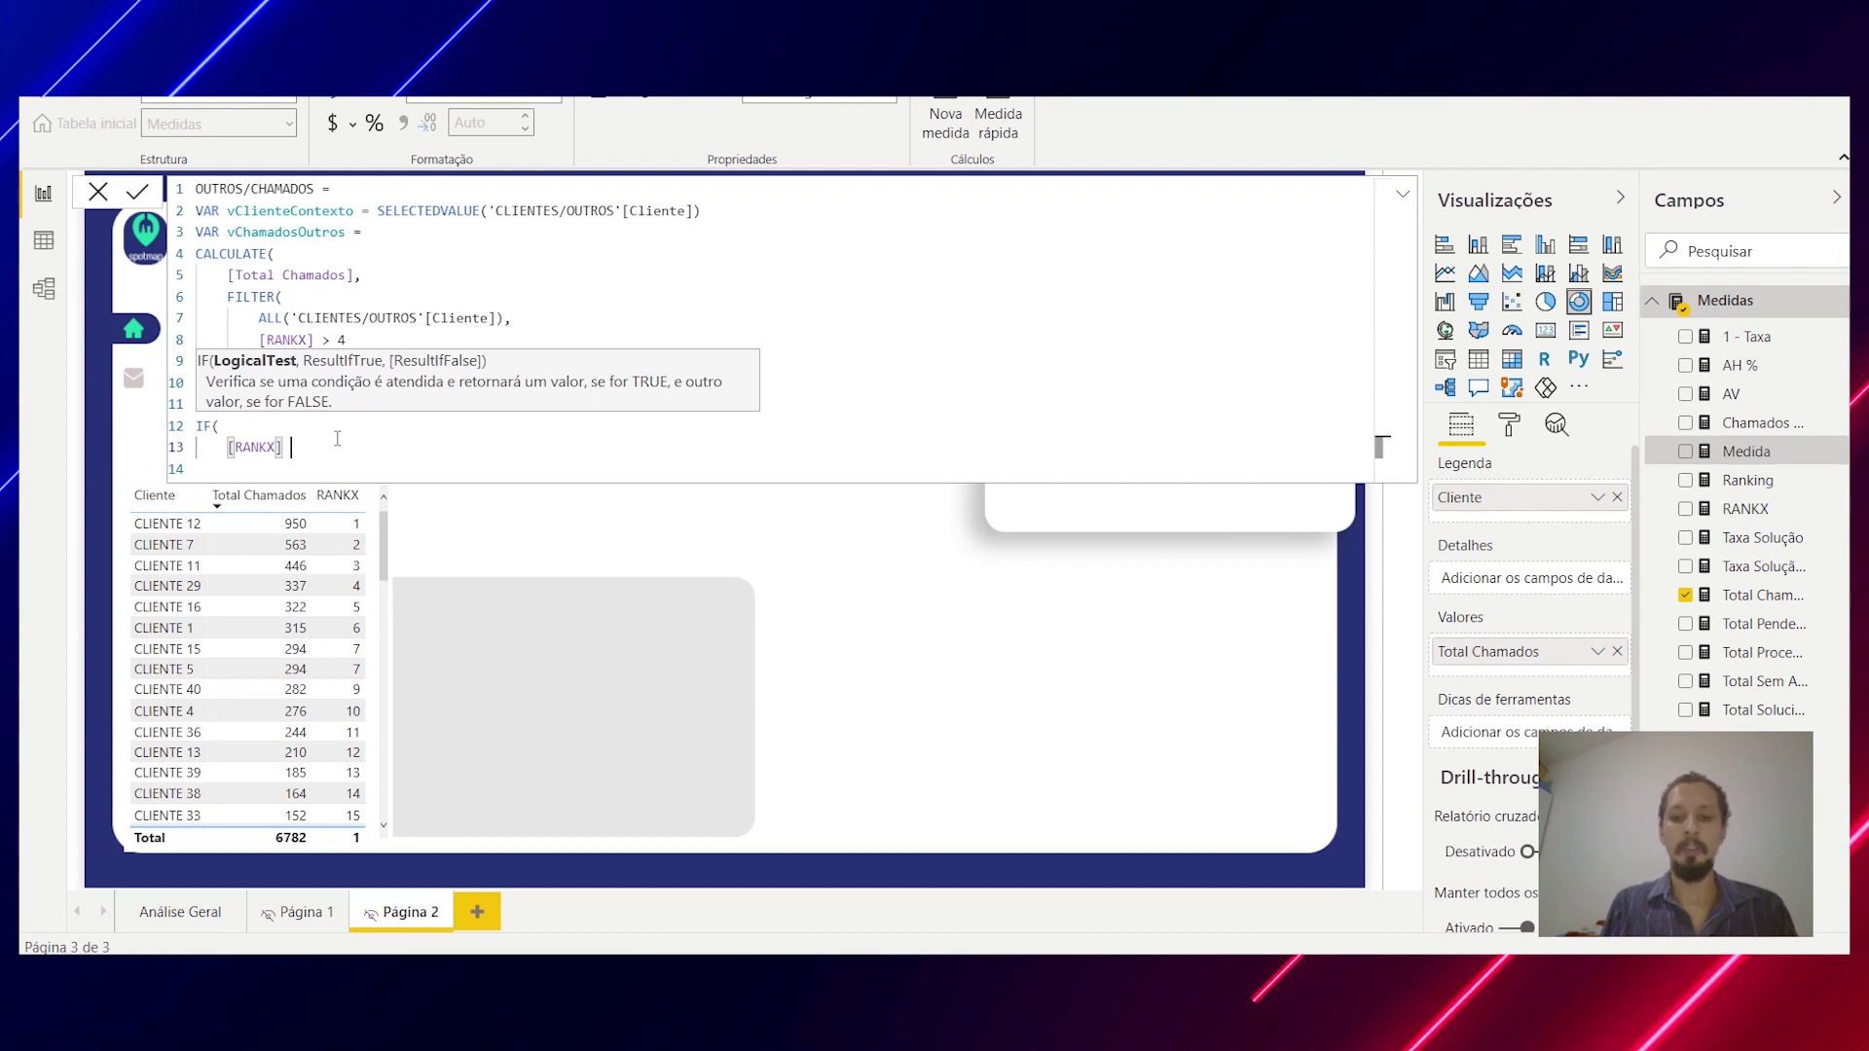
{"action": "type", "text": "= 4"}
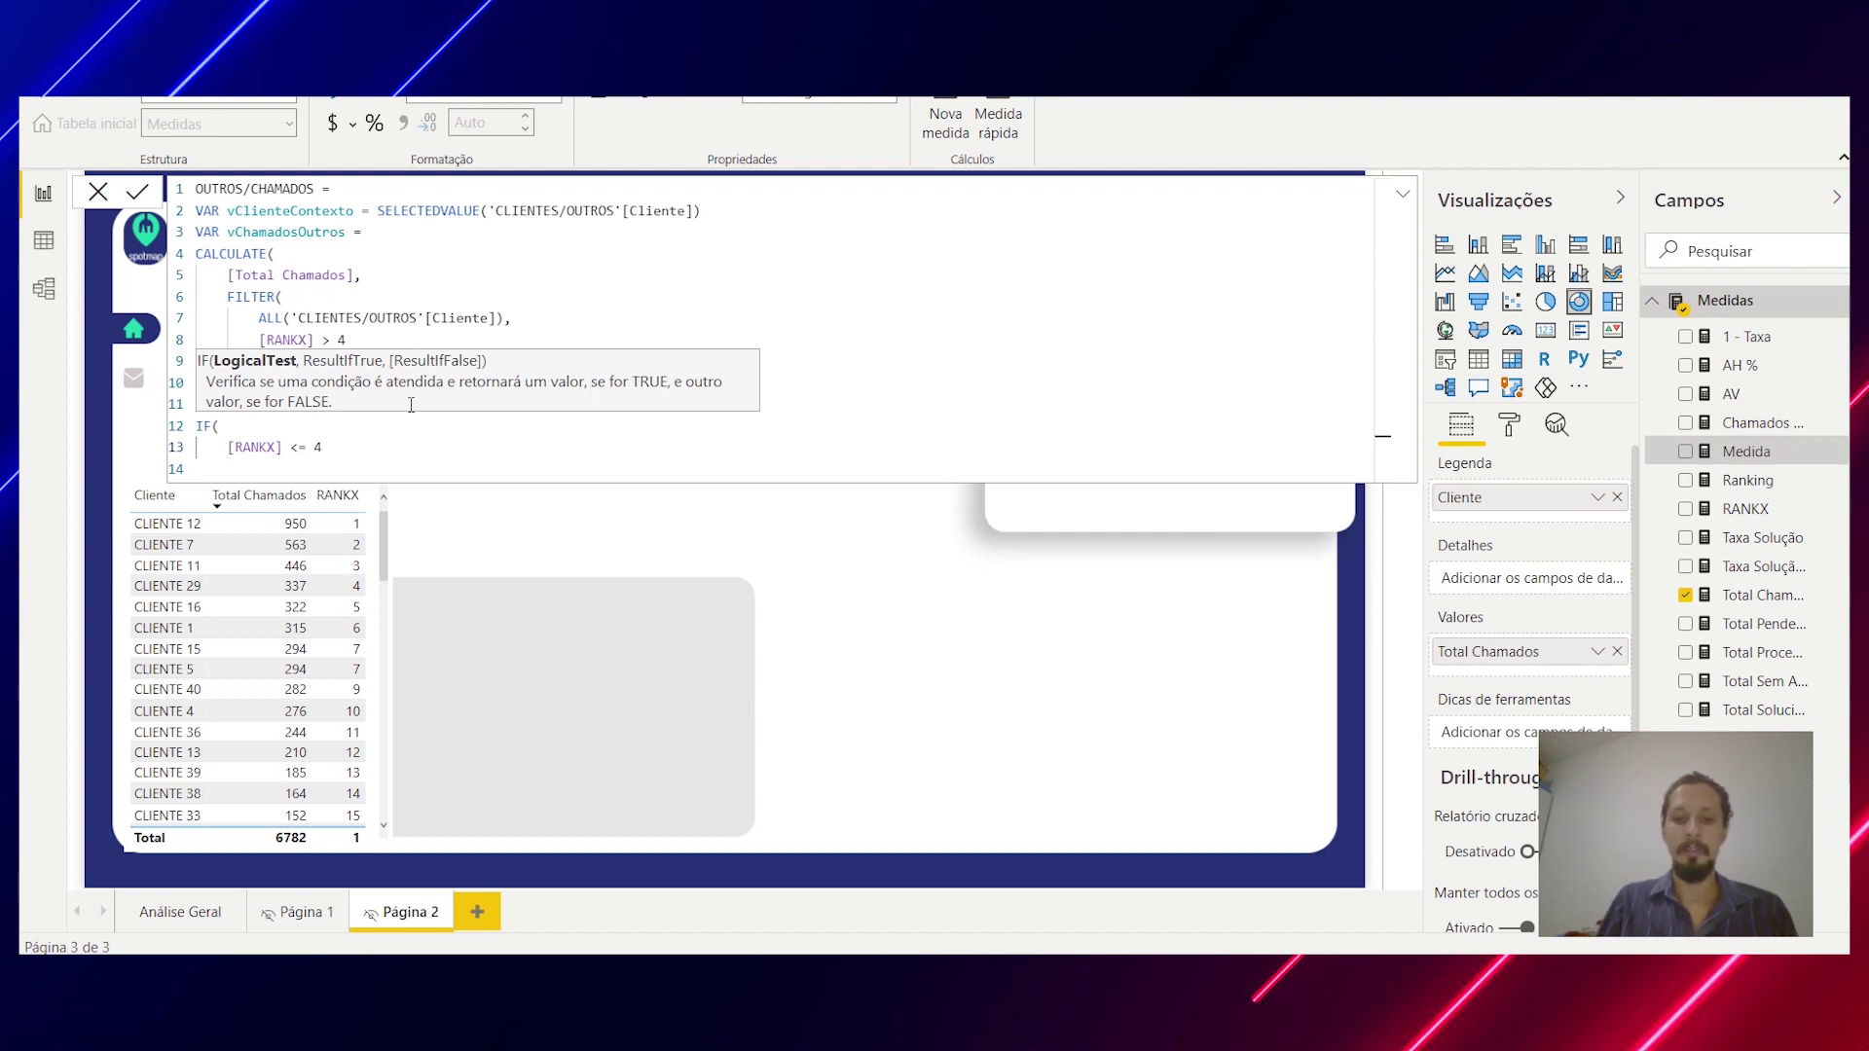
Step: Set the IF's true result to the [Total Chamados] measure, followed by a comma and a new line
{"action": "type", "text": ","}
{"action": "key", "text": "Return"}
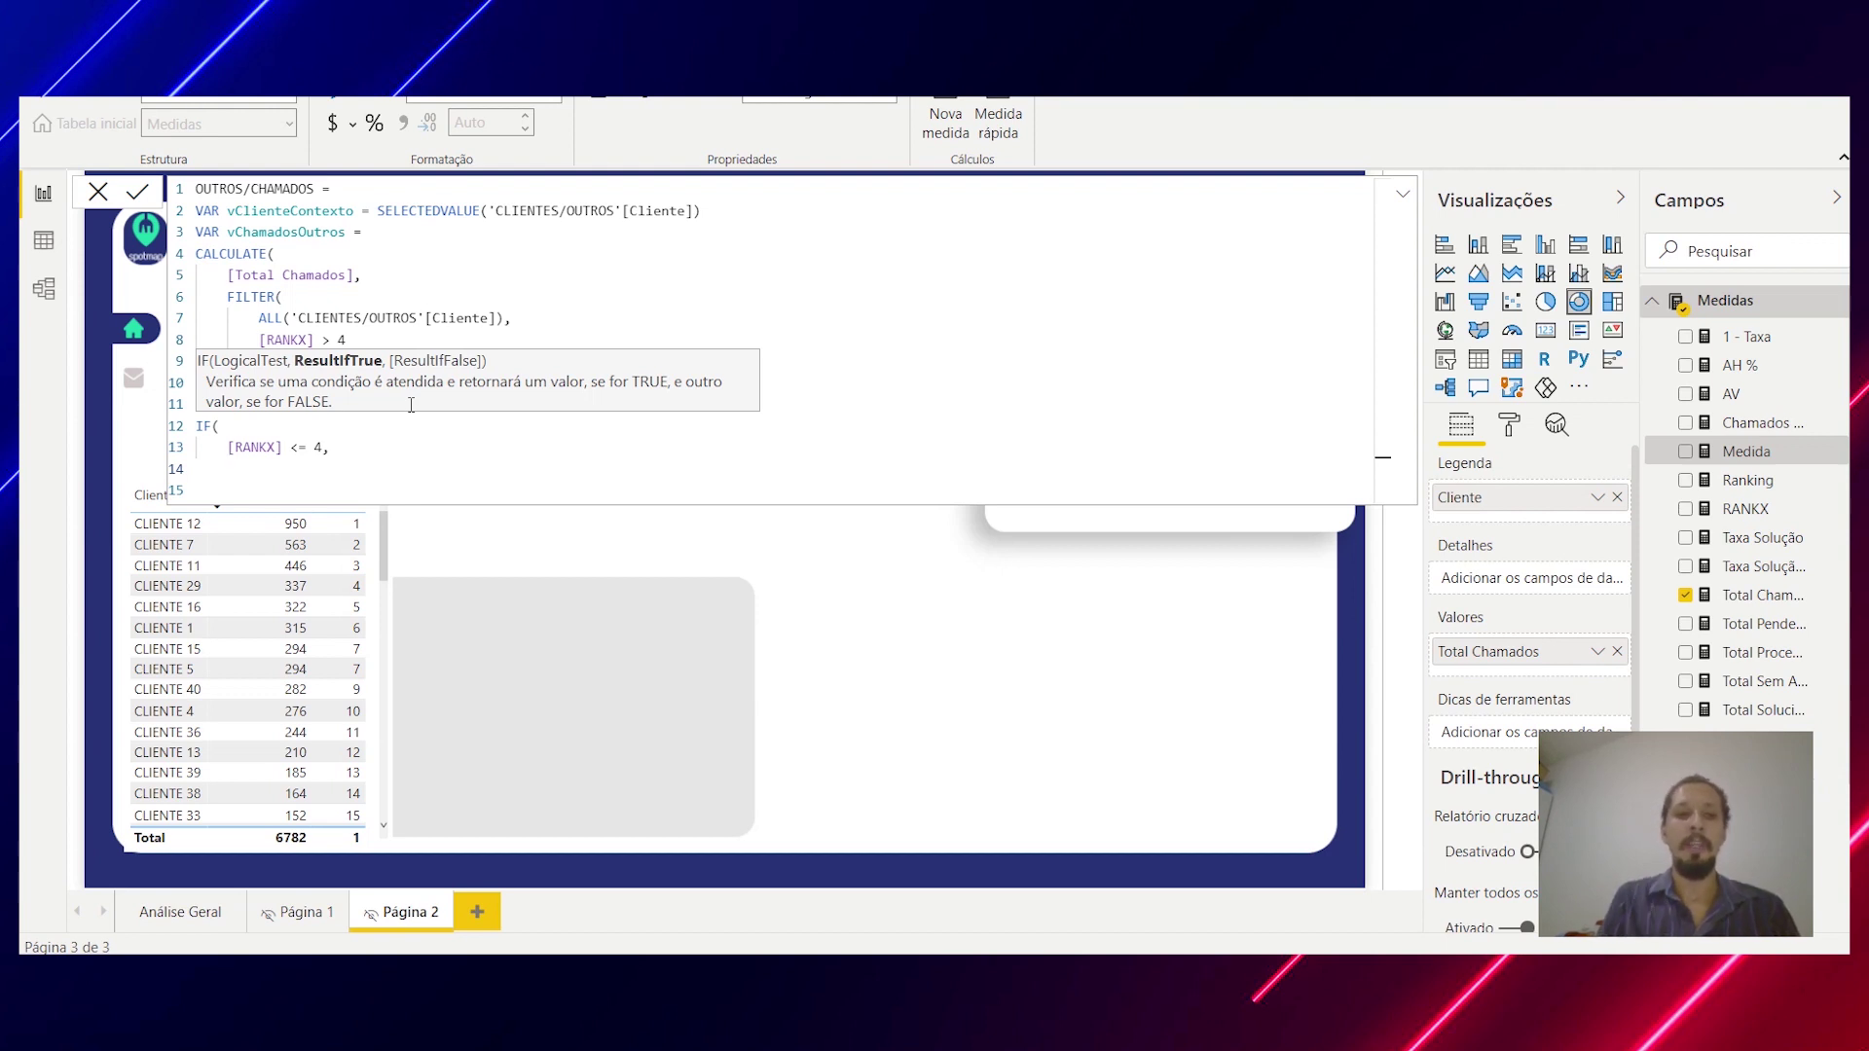
{"action": "type", "text": "To"}
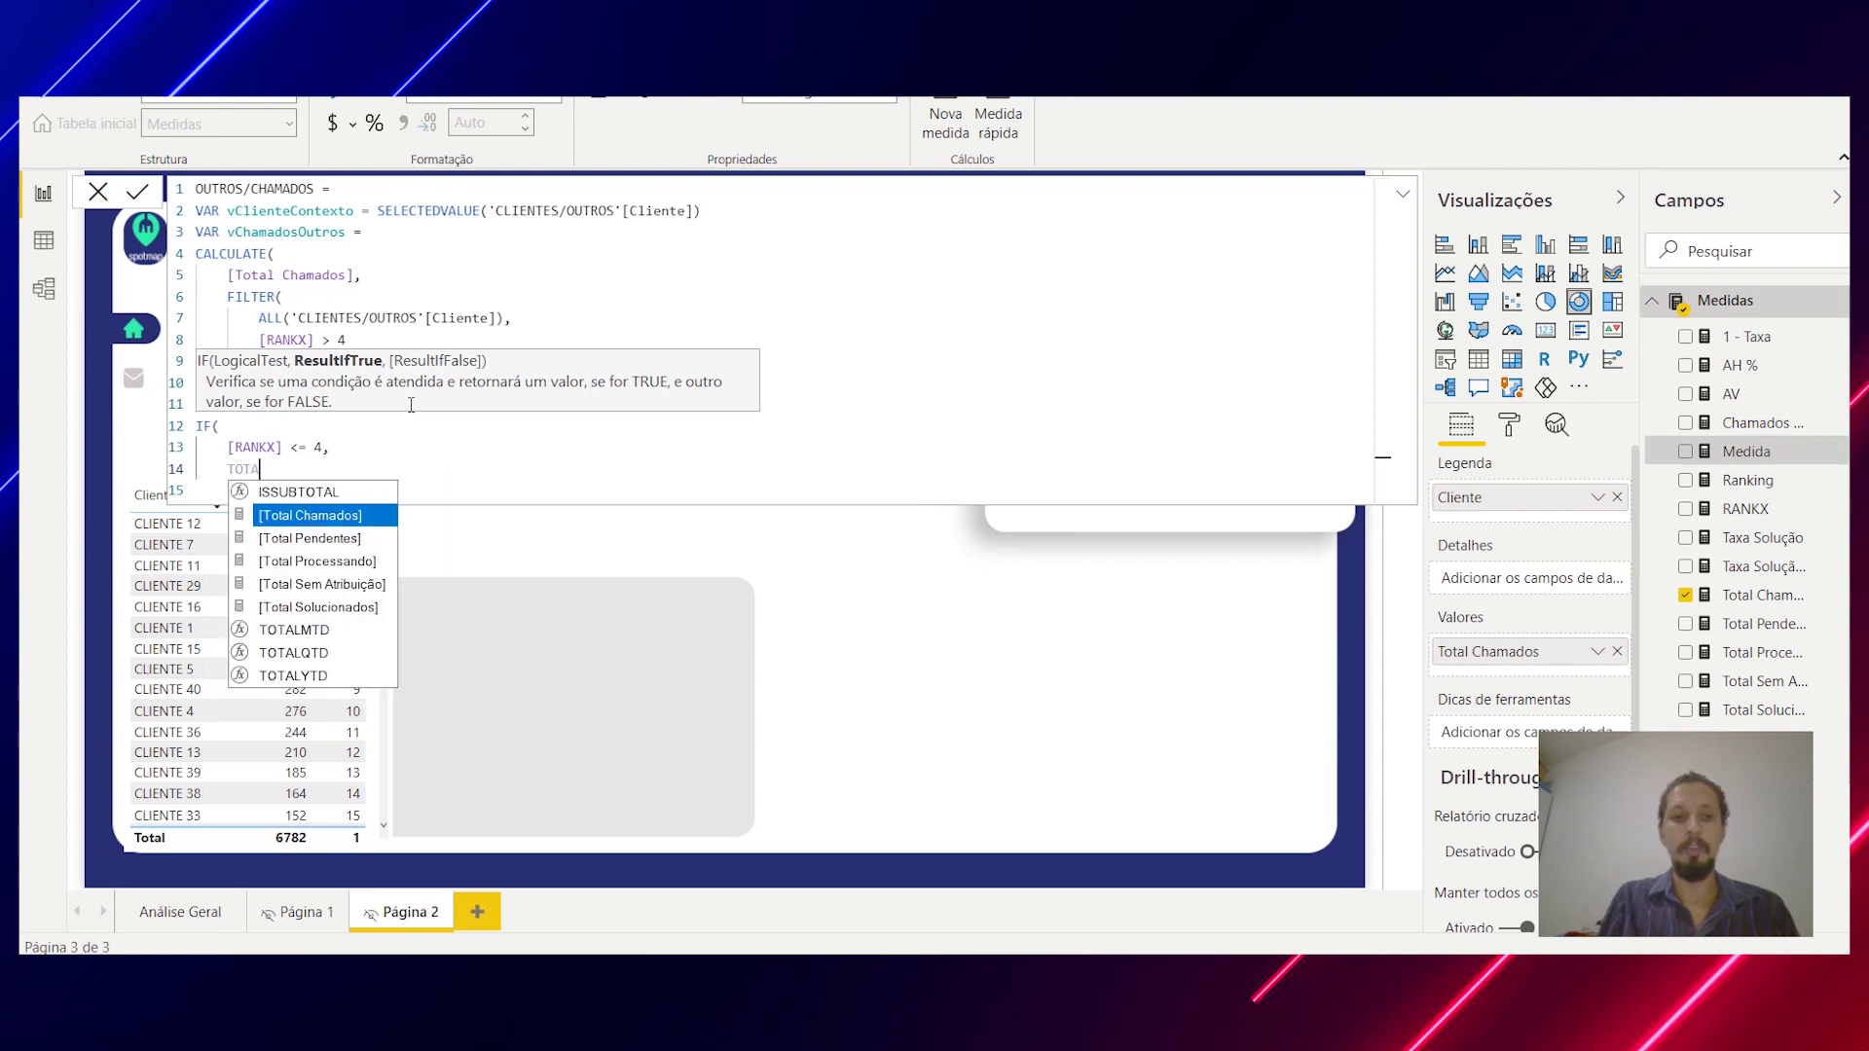
{"action": "key", "text": "Tab"}
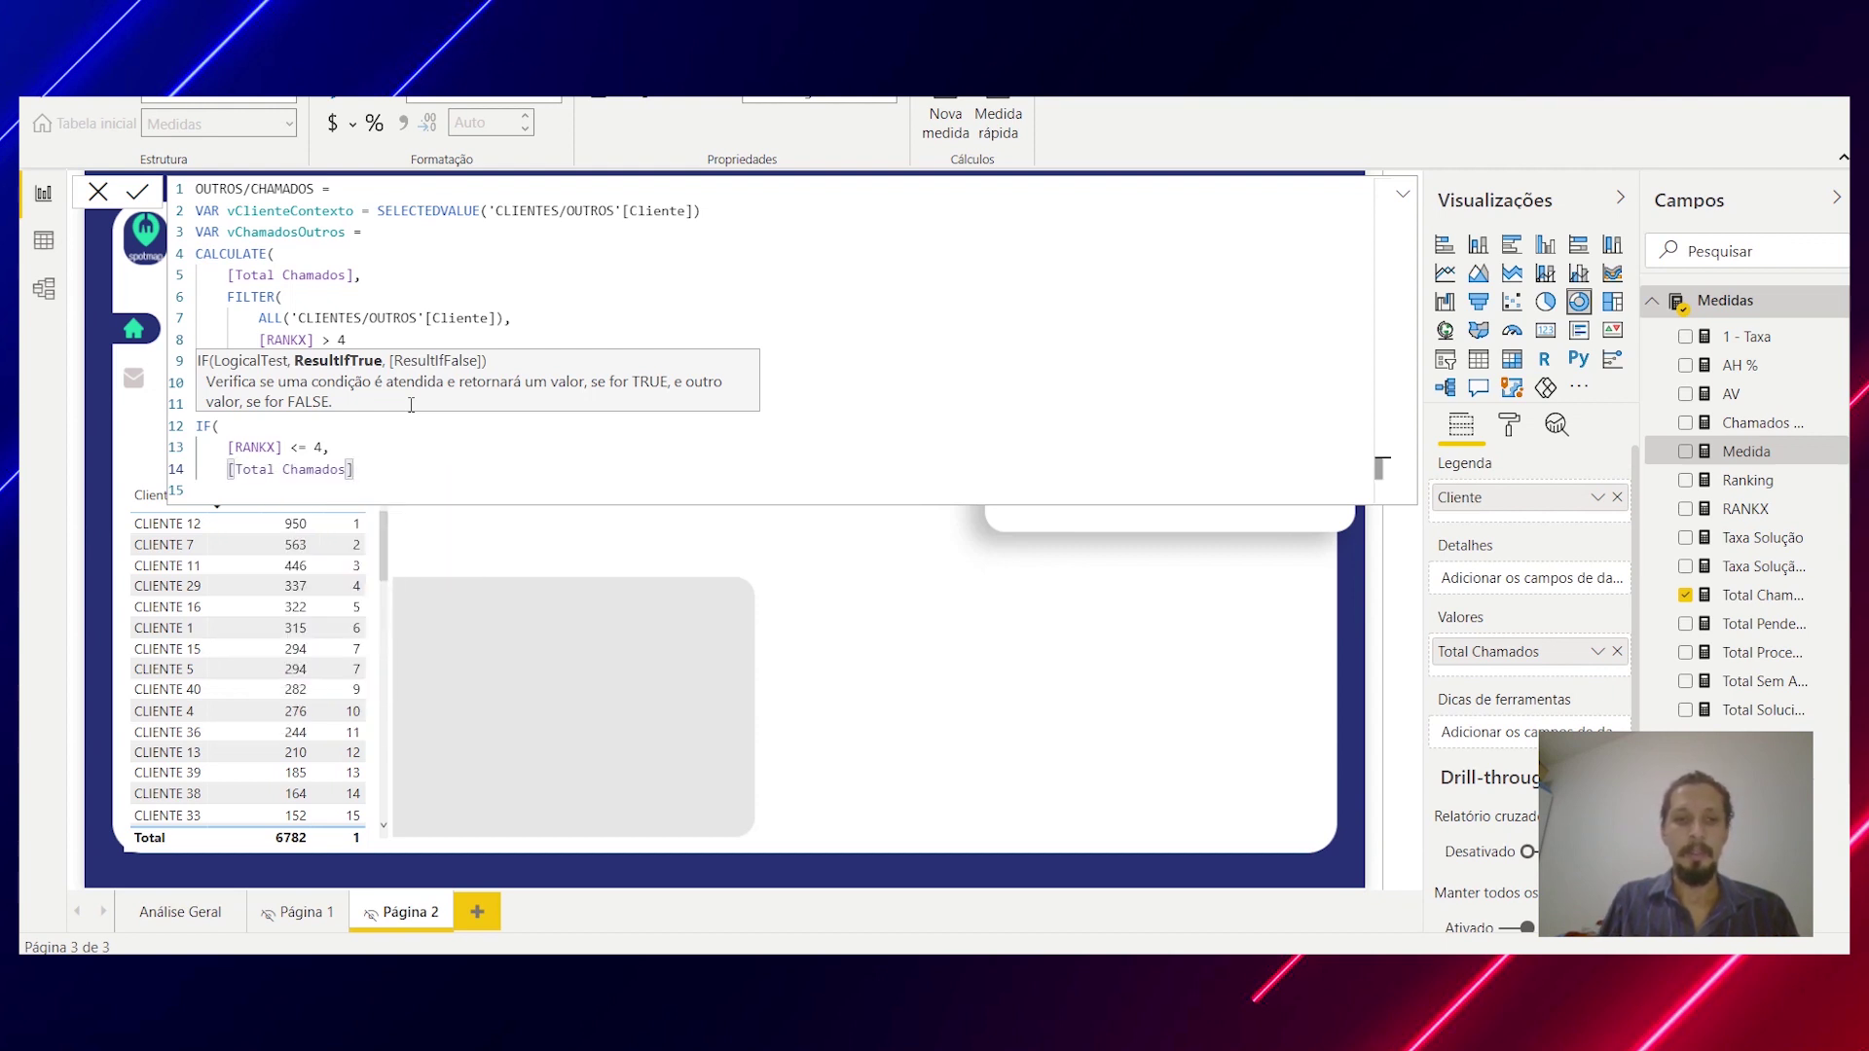
{"action": "type", "text": ","}
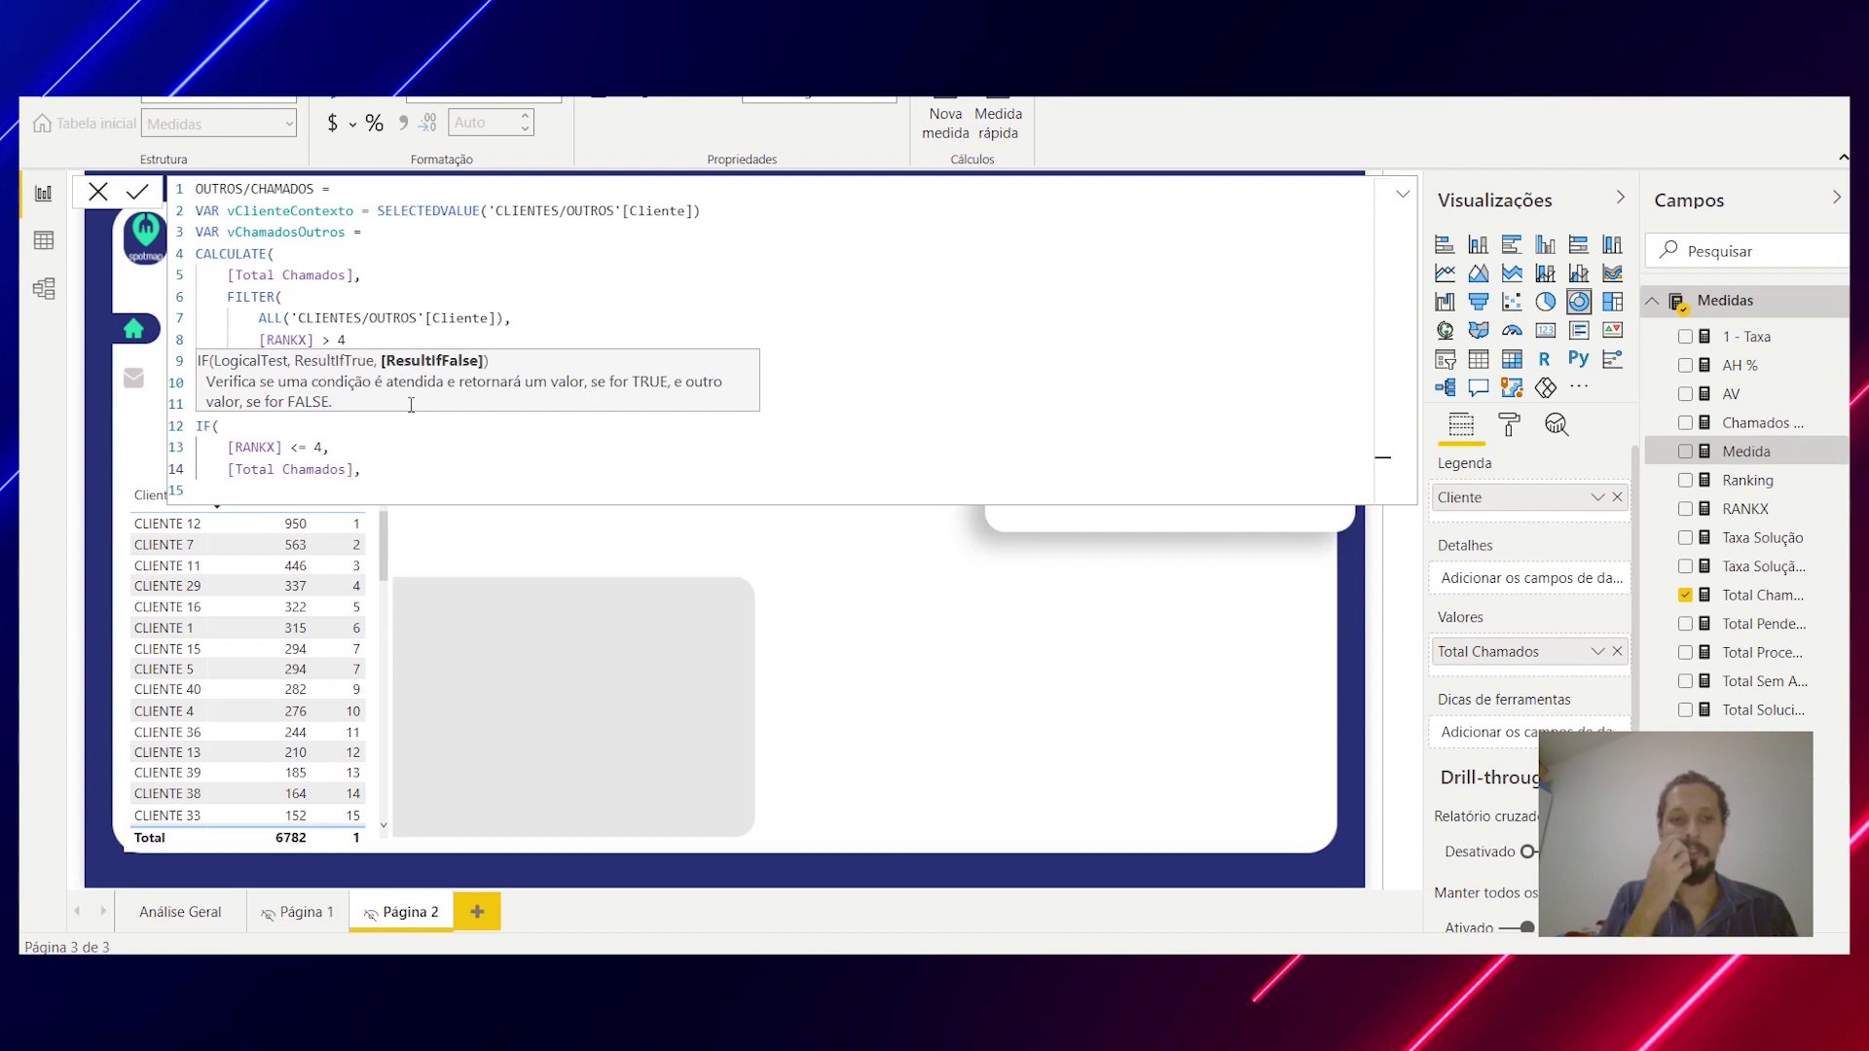
{"action": "key", "text": "shift+Return"}
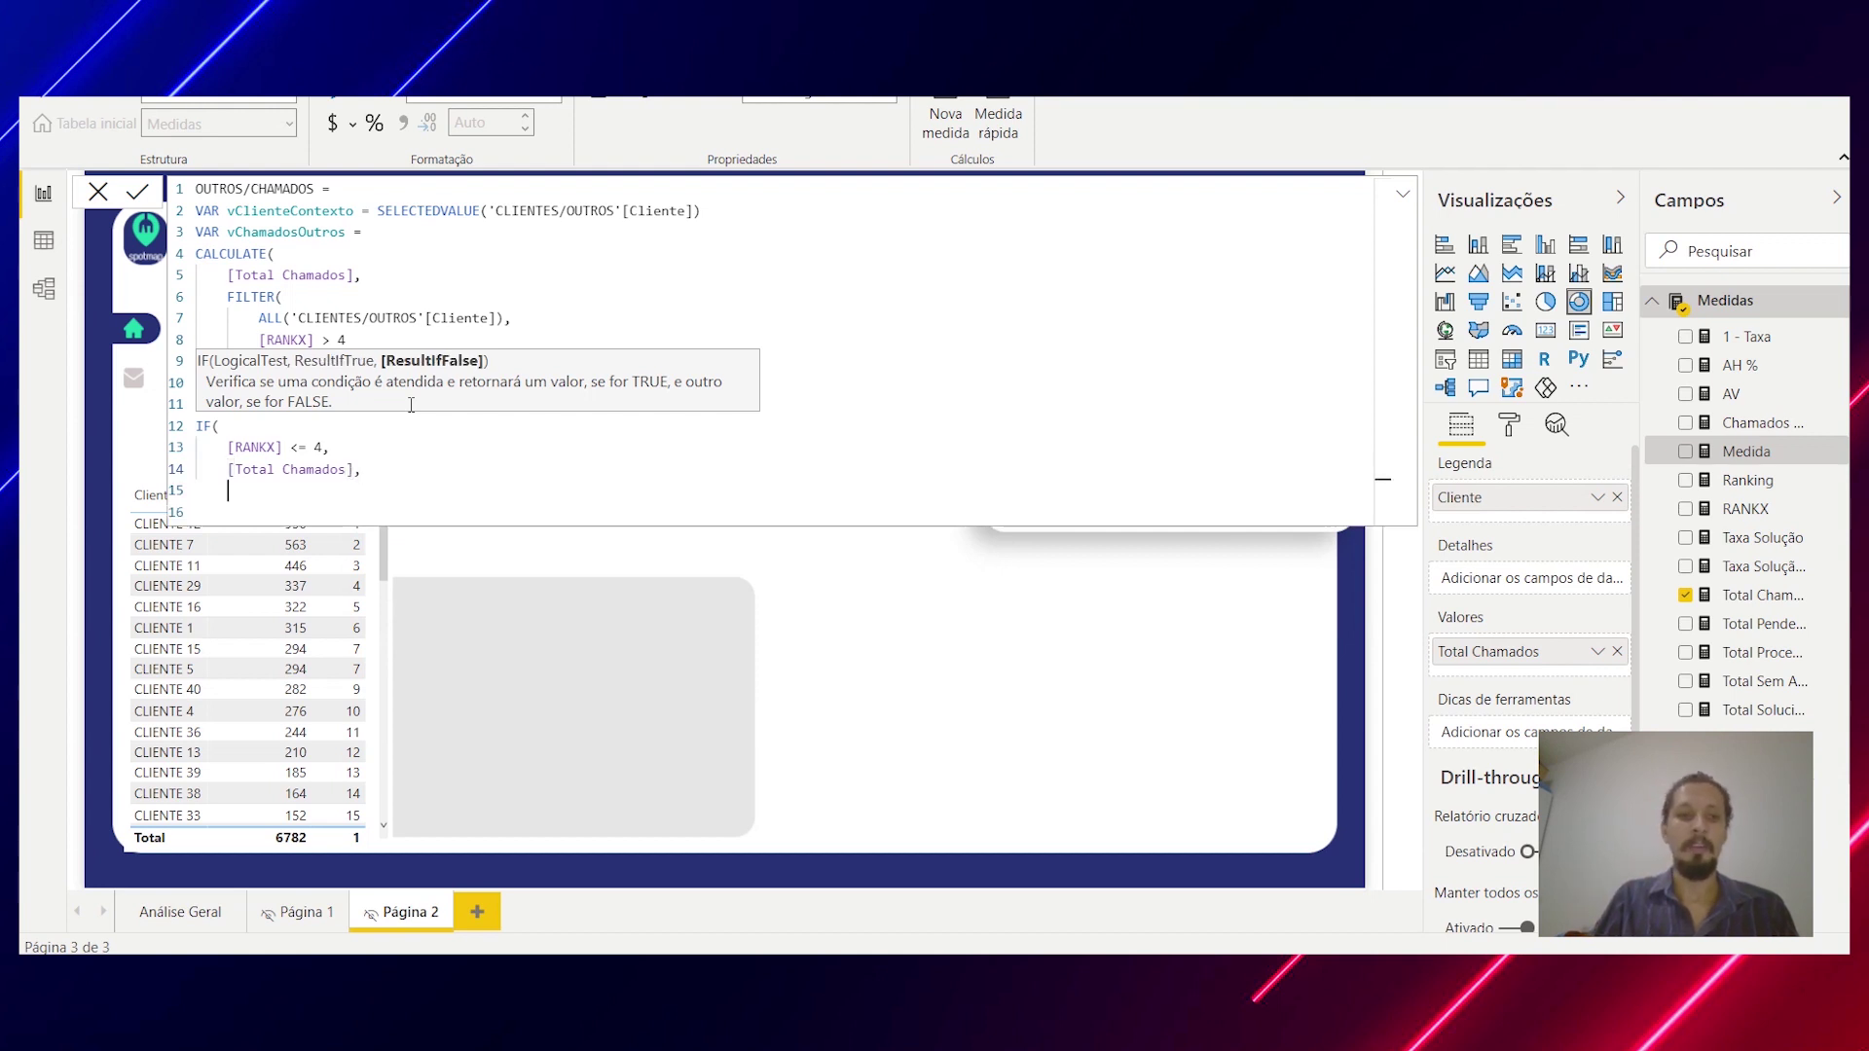
Step: Nest an IF as the outer IF's false result, testing vClienteContexto = "OUTROS", followed by a comma and a new line
{"action": "type", "text": "IF"}
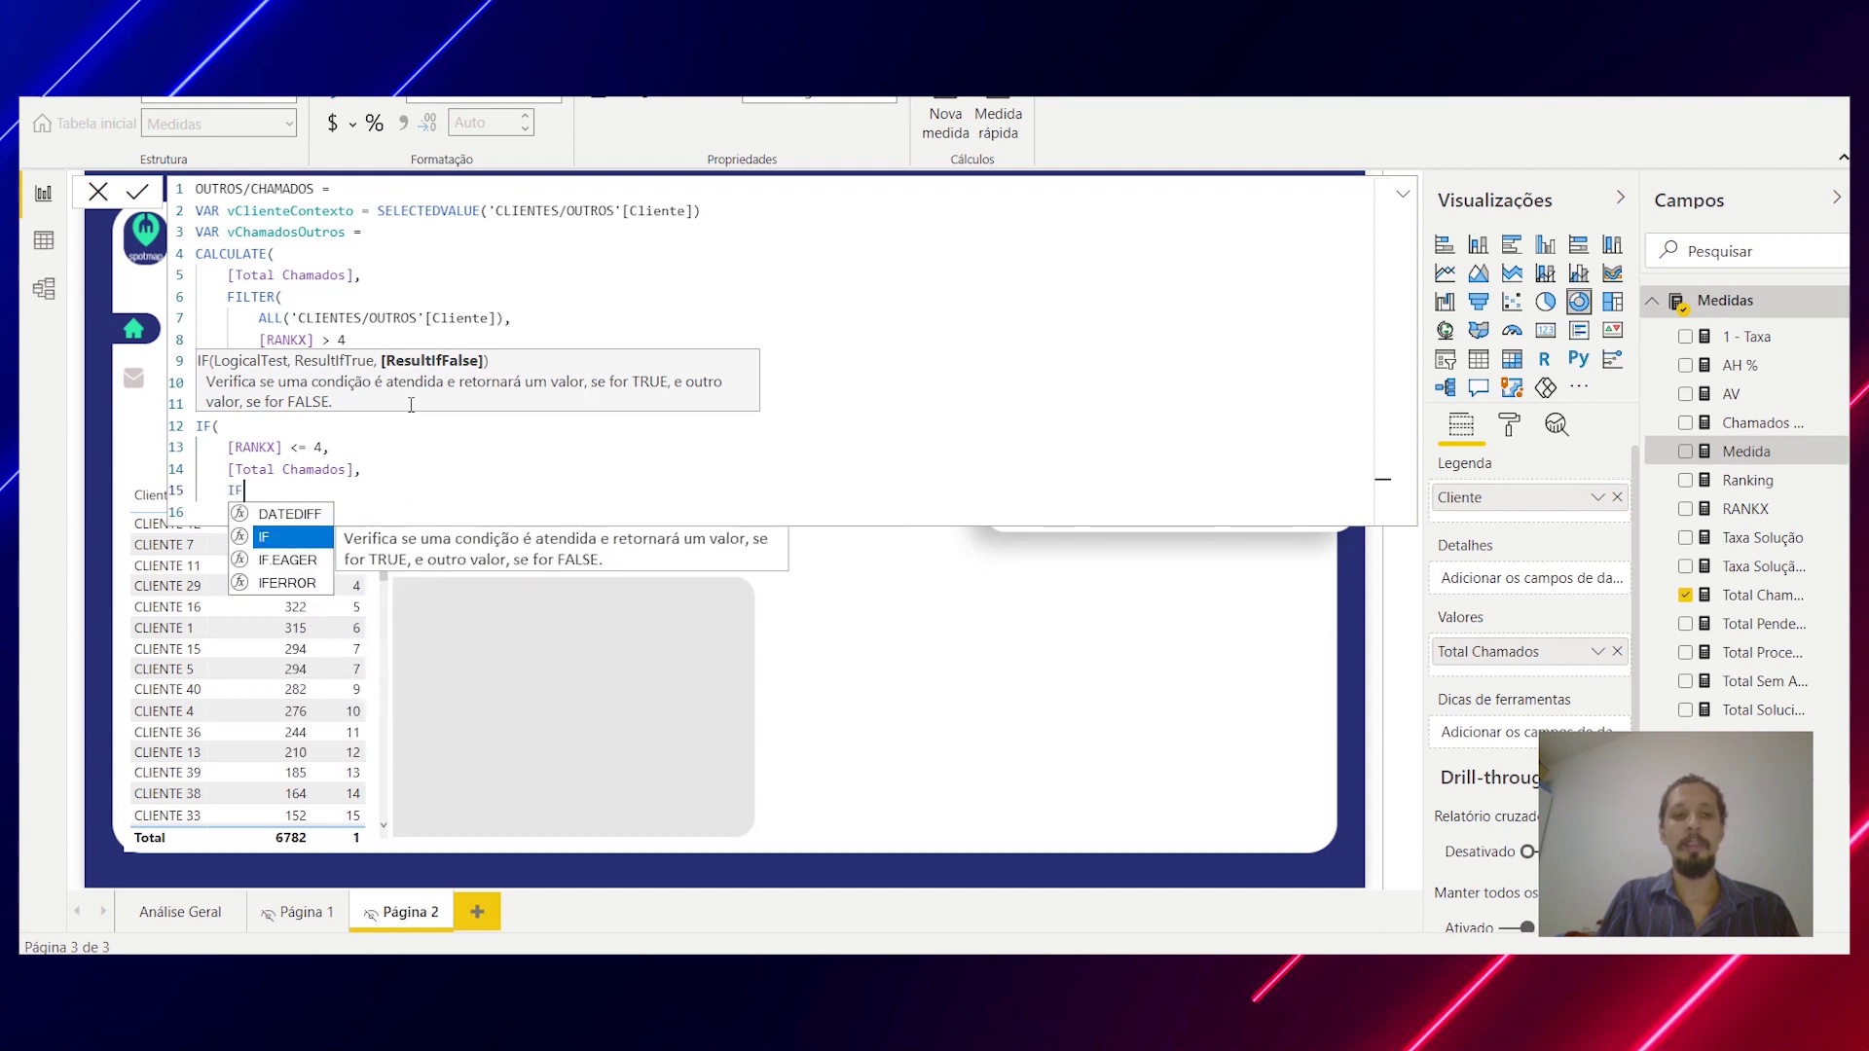
{"action": "type", "text": "("}
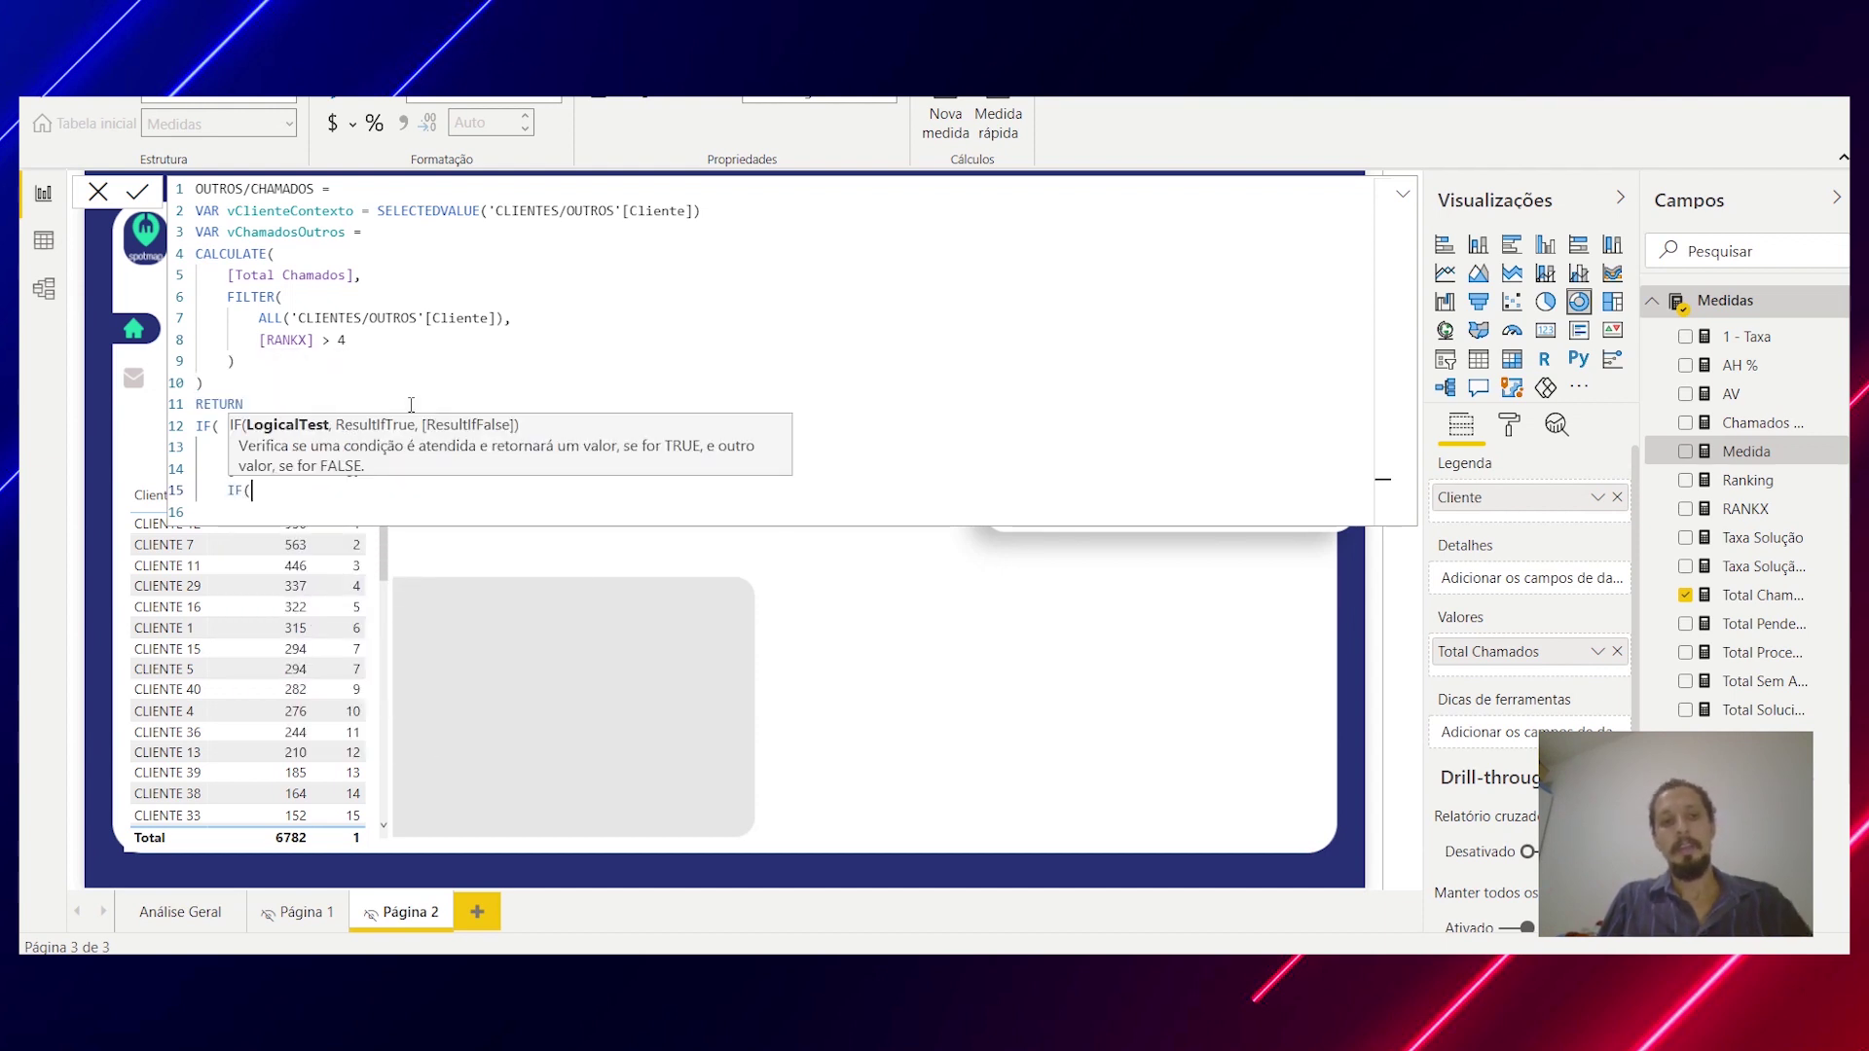
{"action": "key", "text": "shift+Return"}
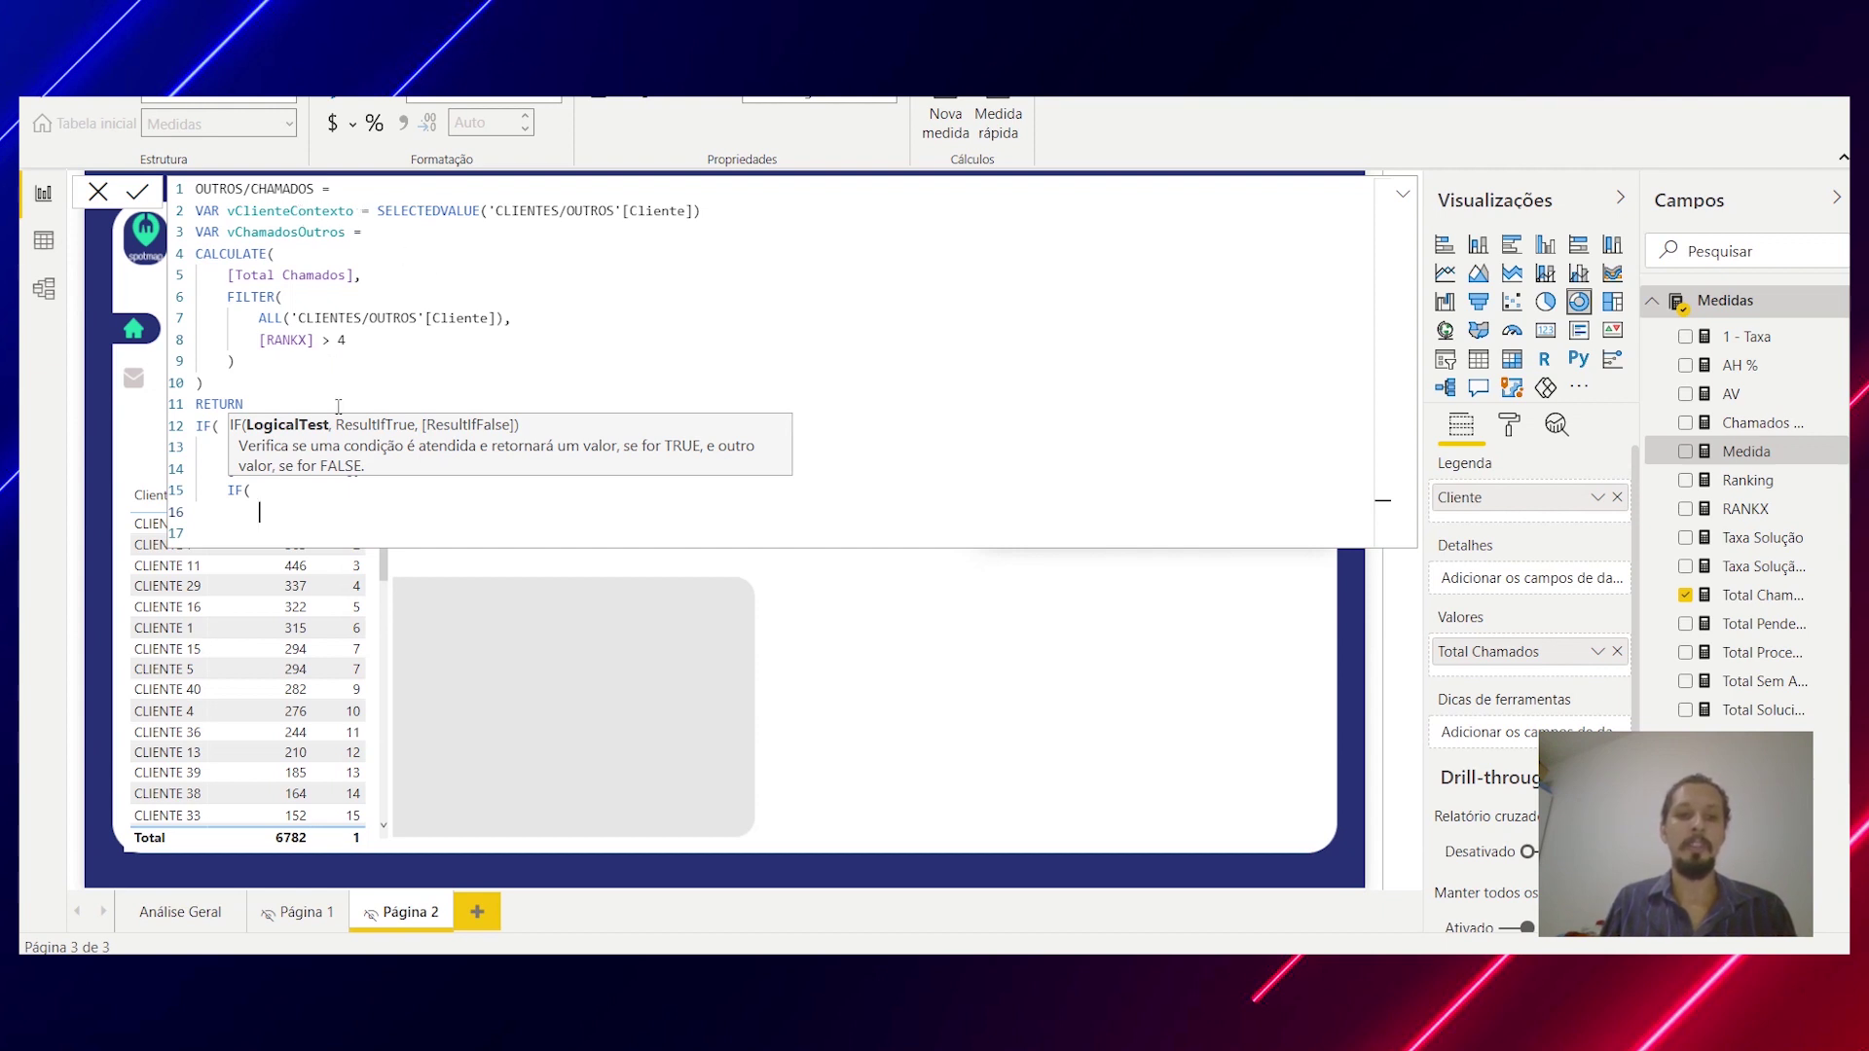
{"action": "type", "text": "vCl"}
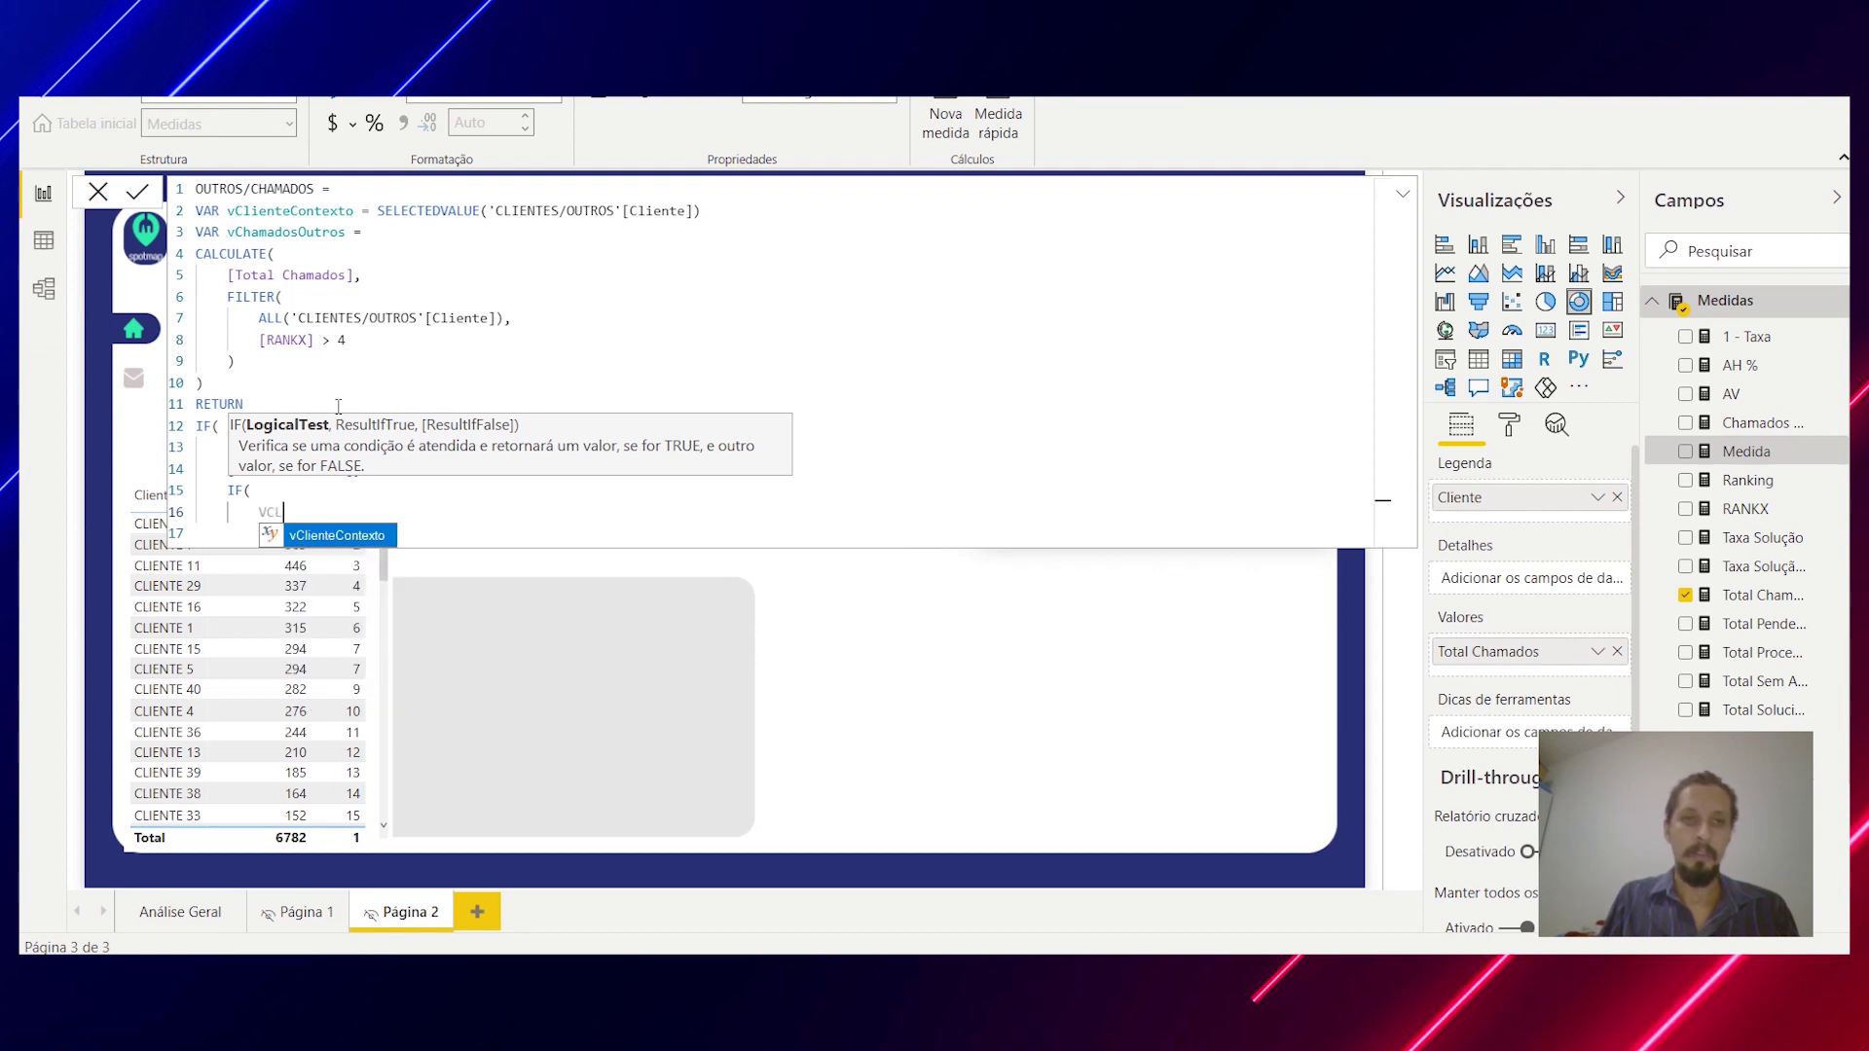
{"action": "key", "text": "Tab"}
{"action": "type", "text": "= "}
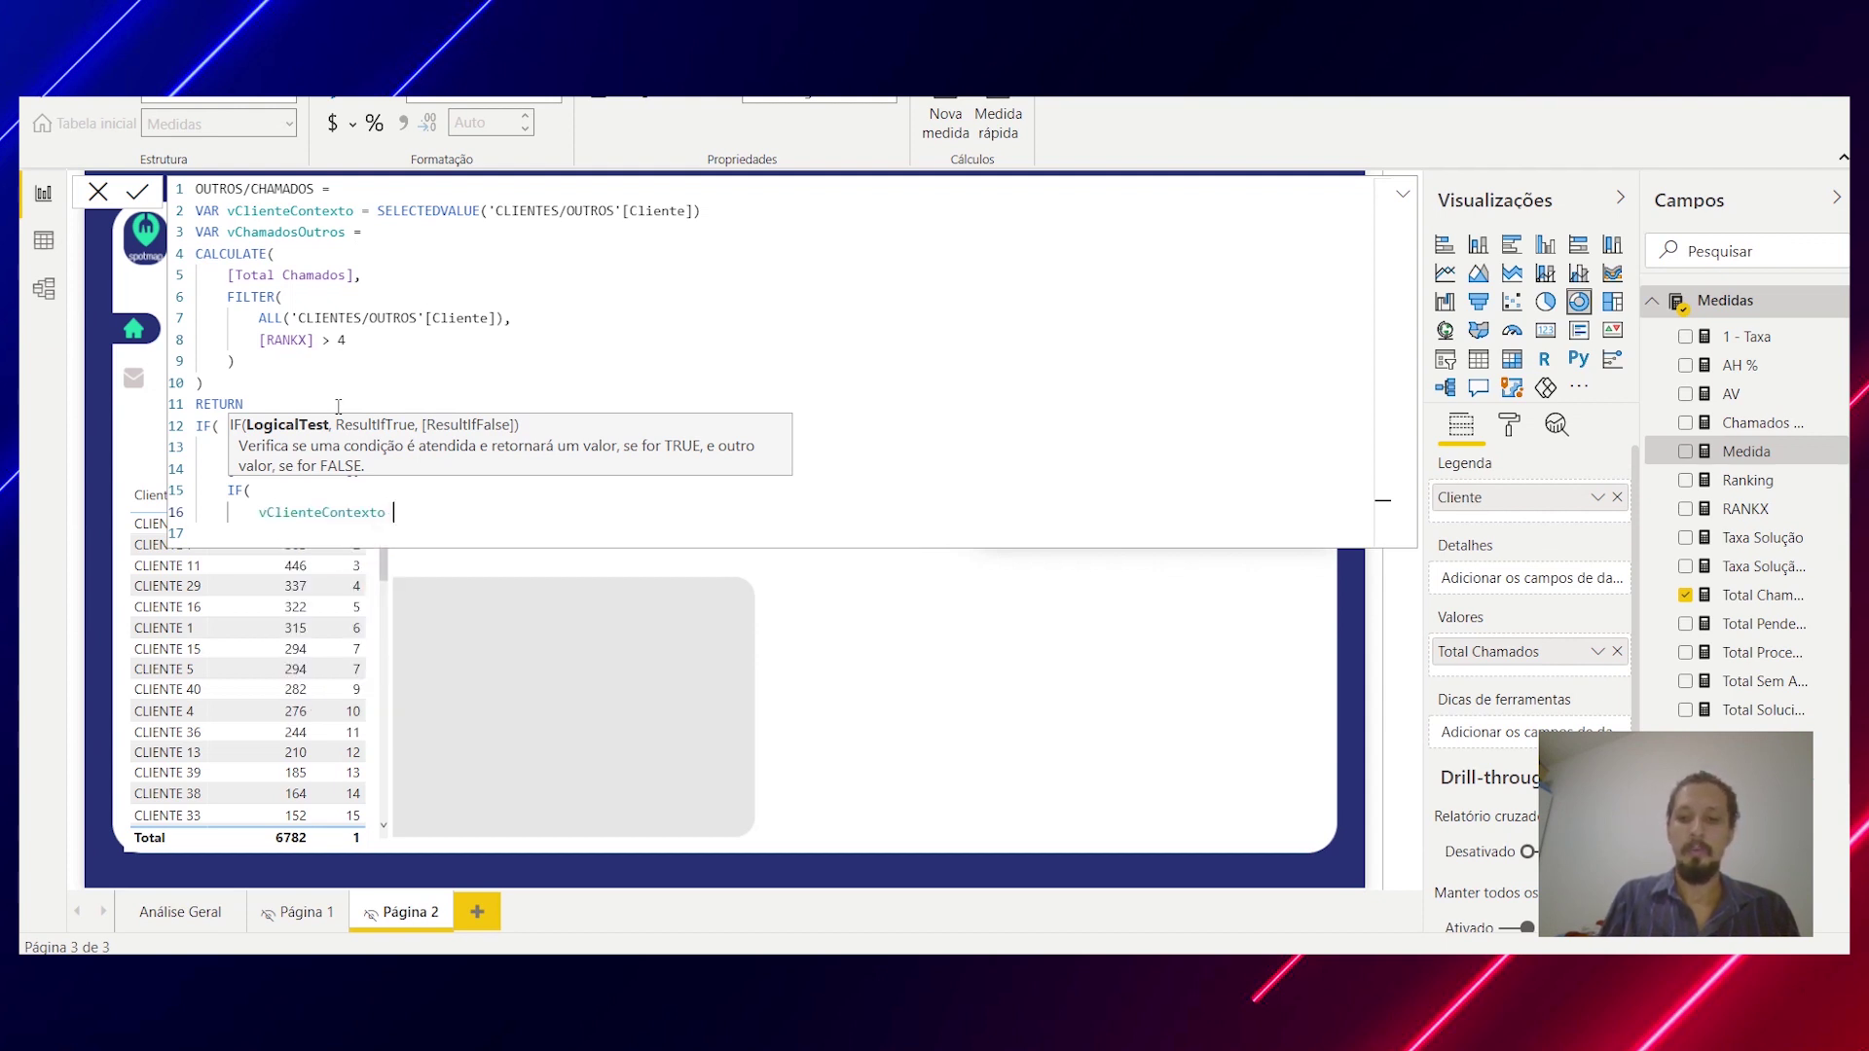
{"action": "type", "text": "OUTROS"}
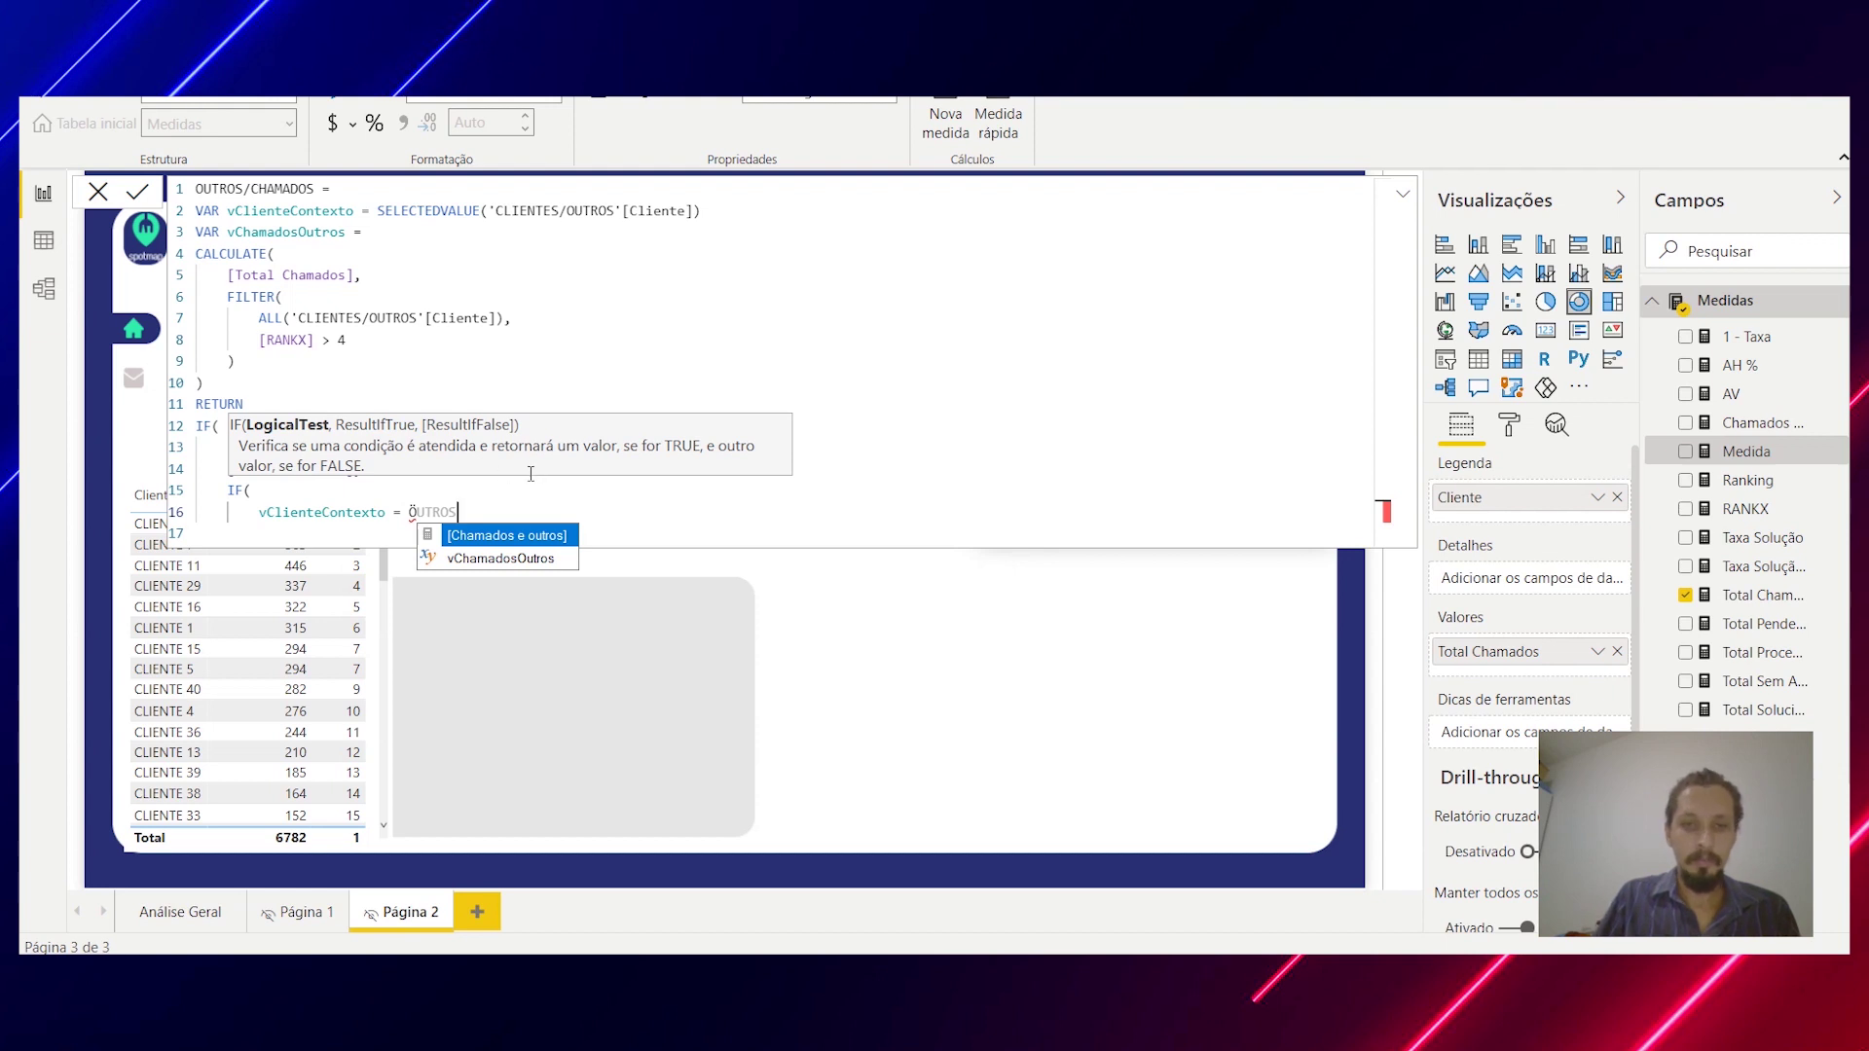
{"action": "left_click_drag", "start_coordinate": [470, 514], "coordinate": [409, 513]}
{"action": "type", "text": "\"OUTROS"}
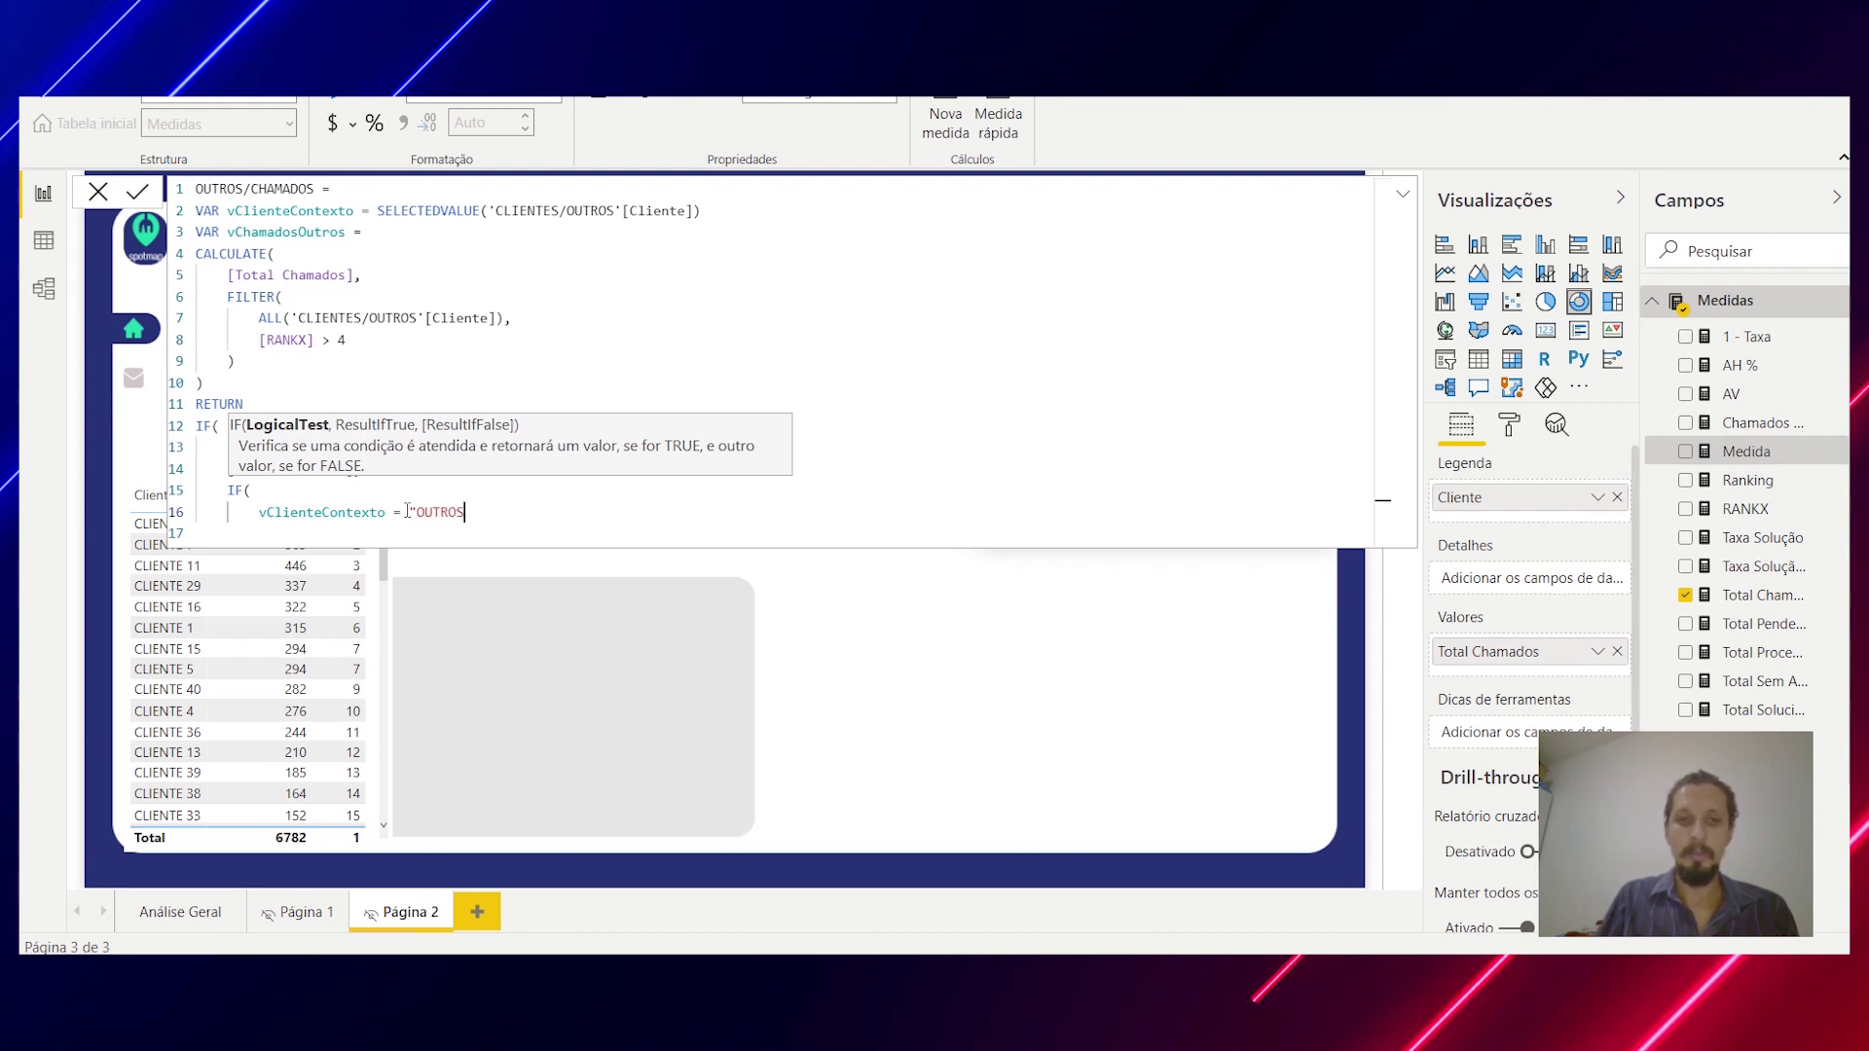
{"action": "type", "text": "\","}
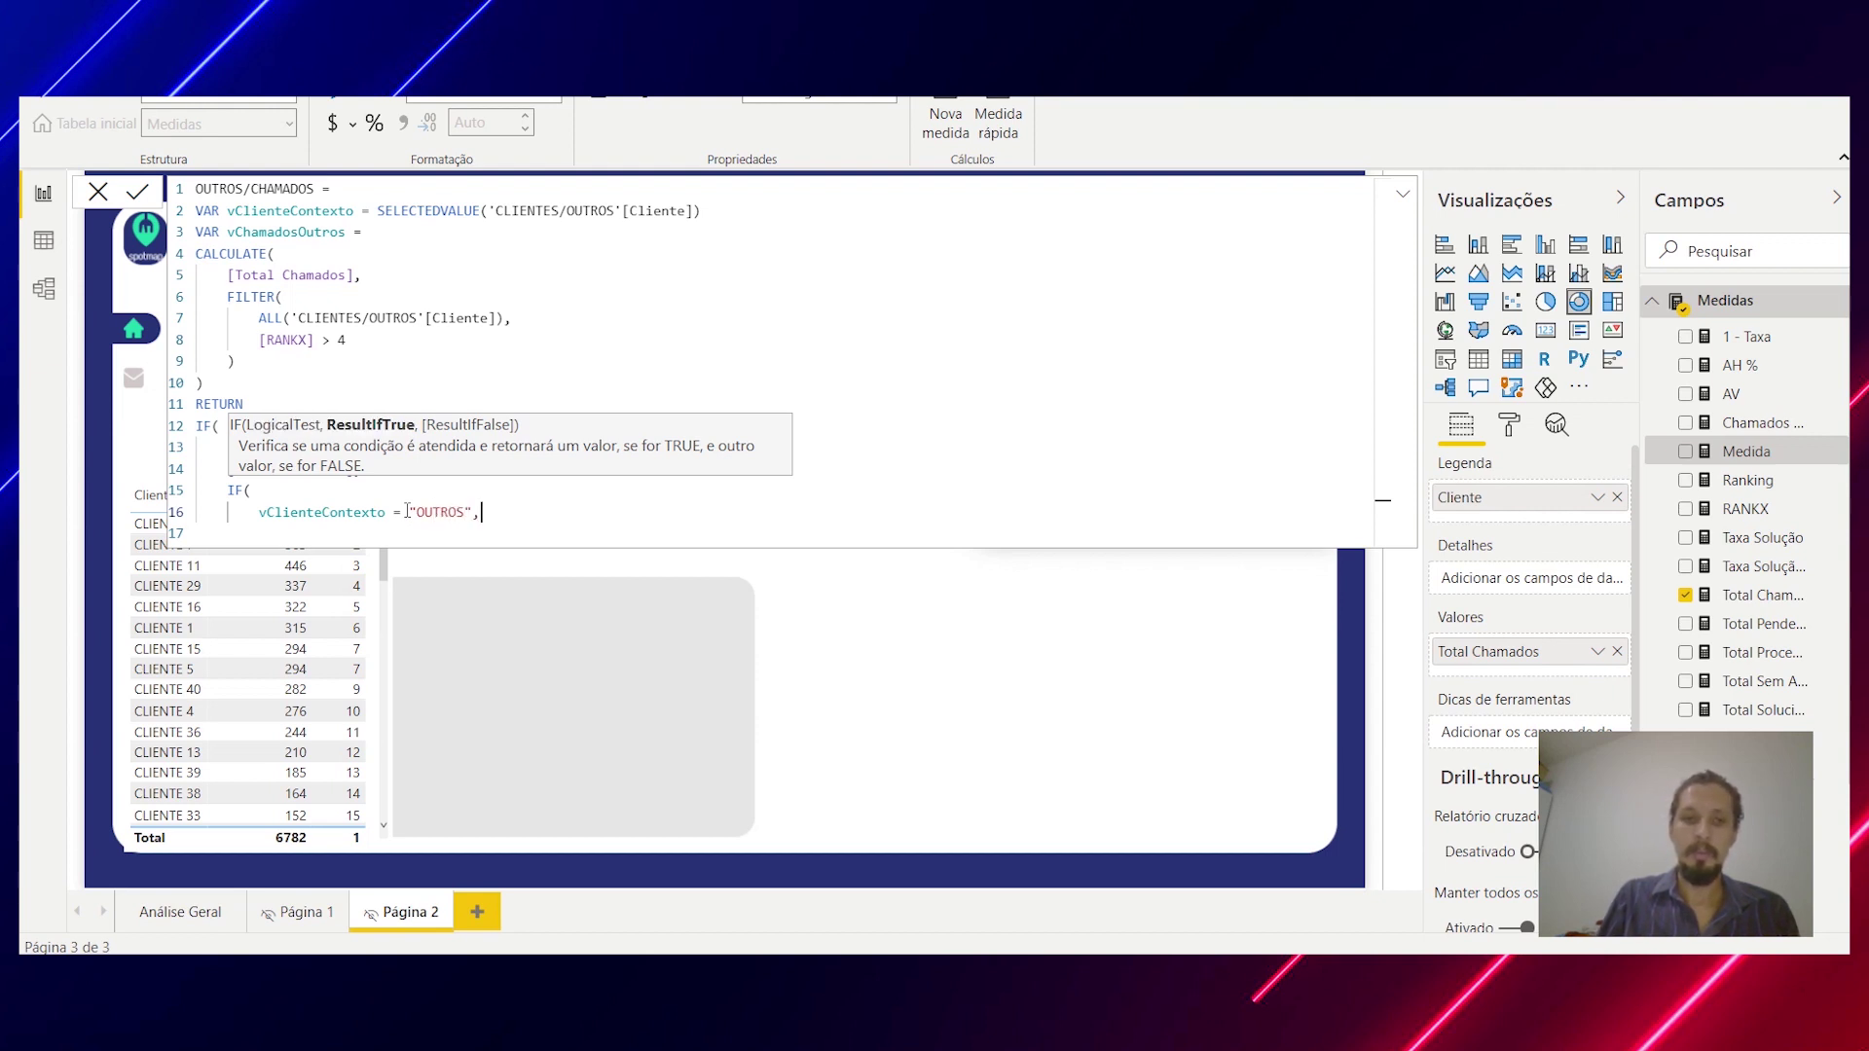
{"action": "key", "text": "shift+Return"}
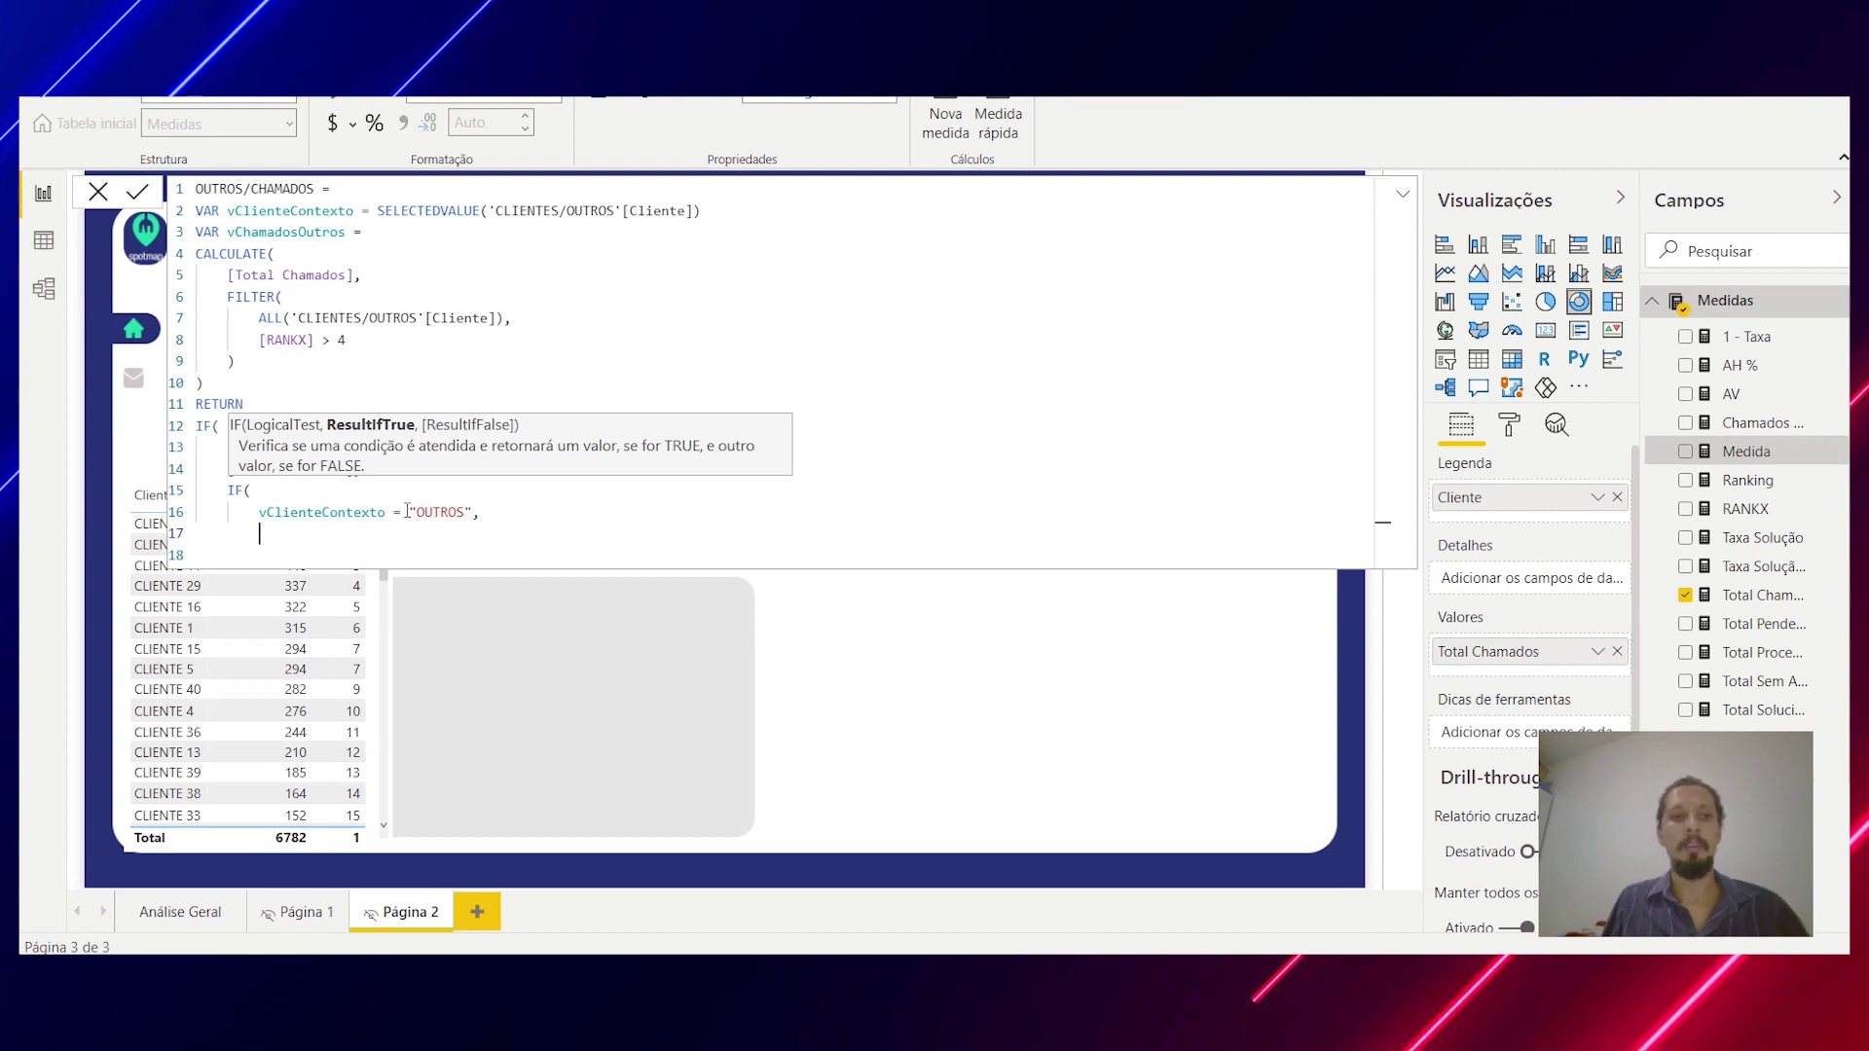
Step: Set the nested IF's true result to vChamadosOutros, close both IF functions on separate lines, and commit the OUTROS/CHAMADOS measure
{"action": "type", "text": "vChamadosOutros"}
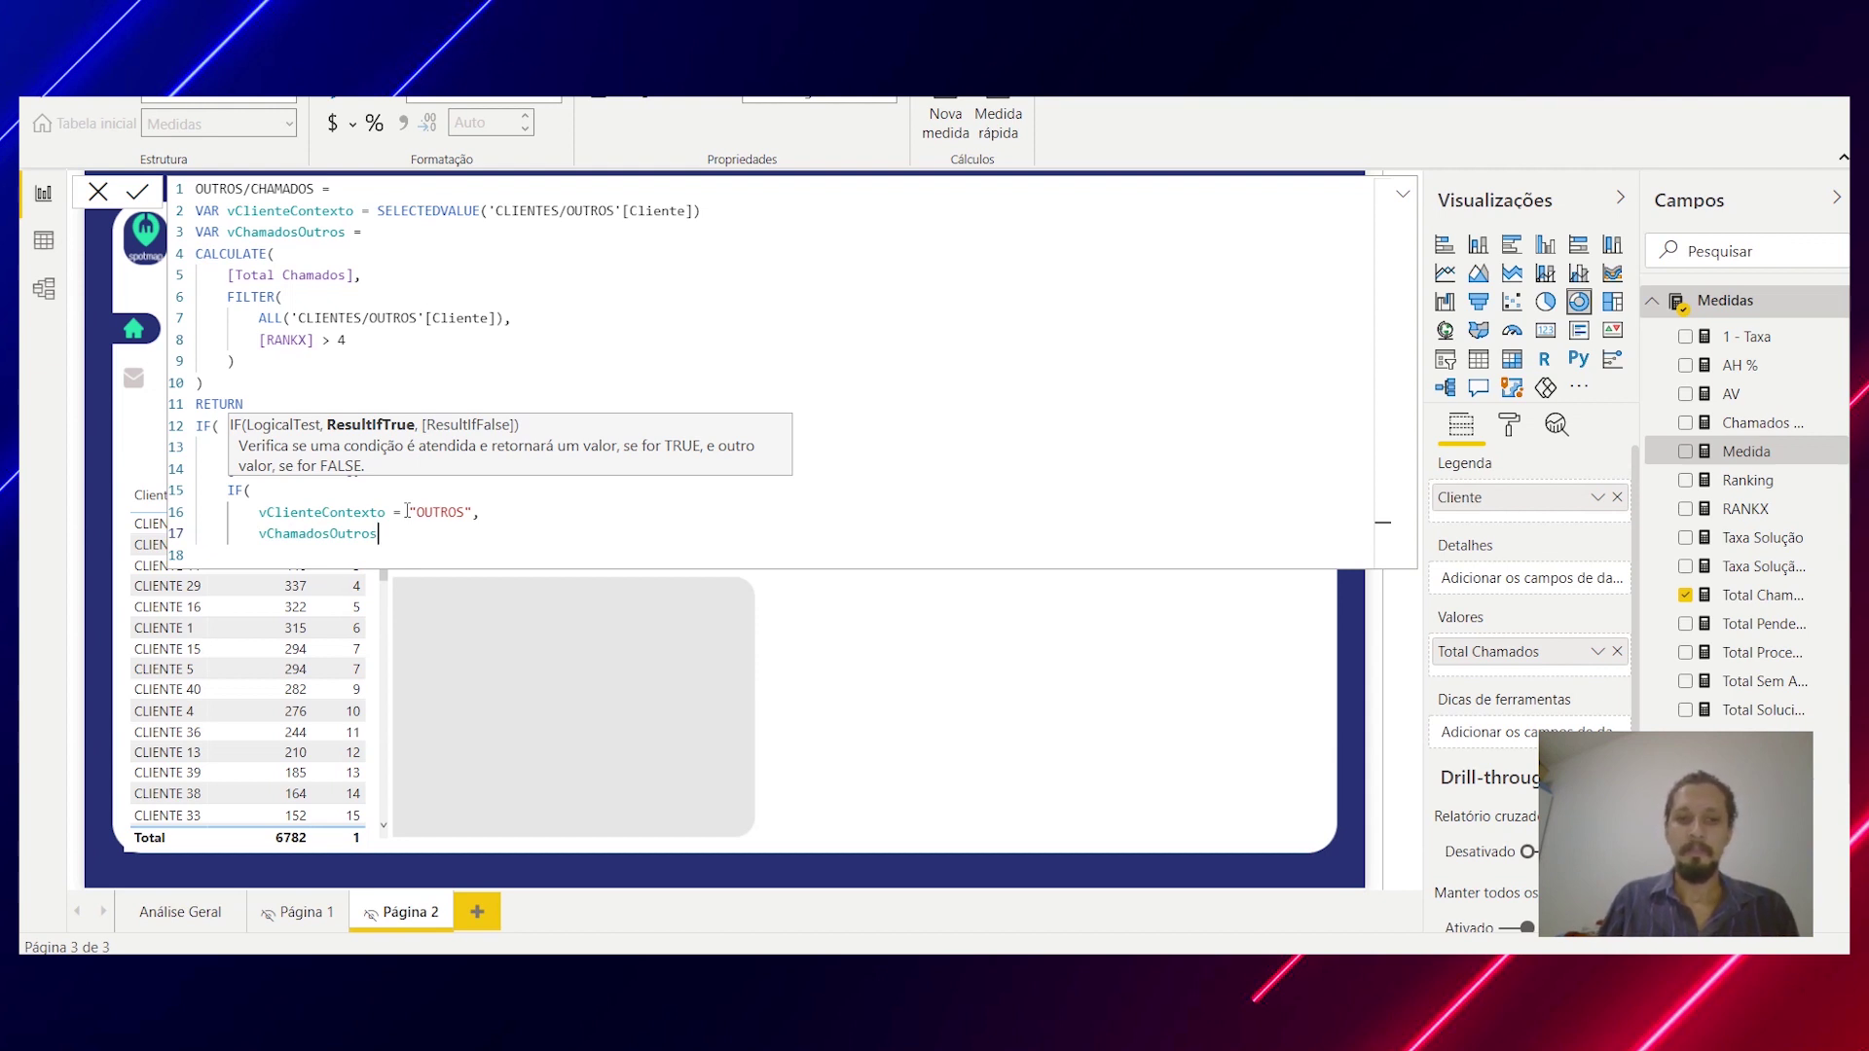
{"action": "key", "text": "Return"}
{"action": "type", "text": ")"}
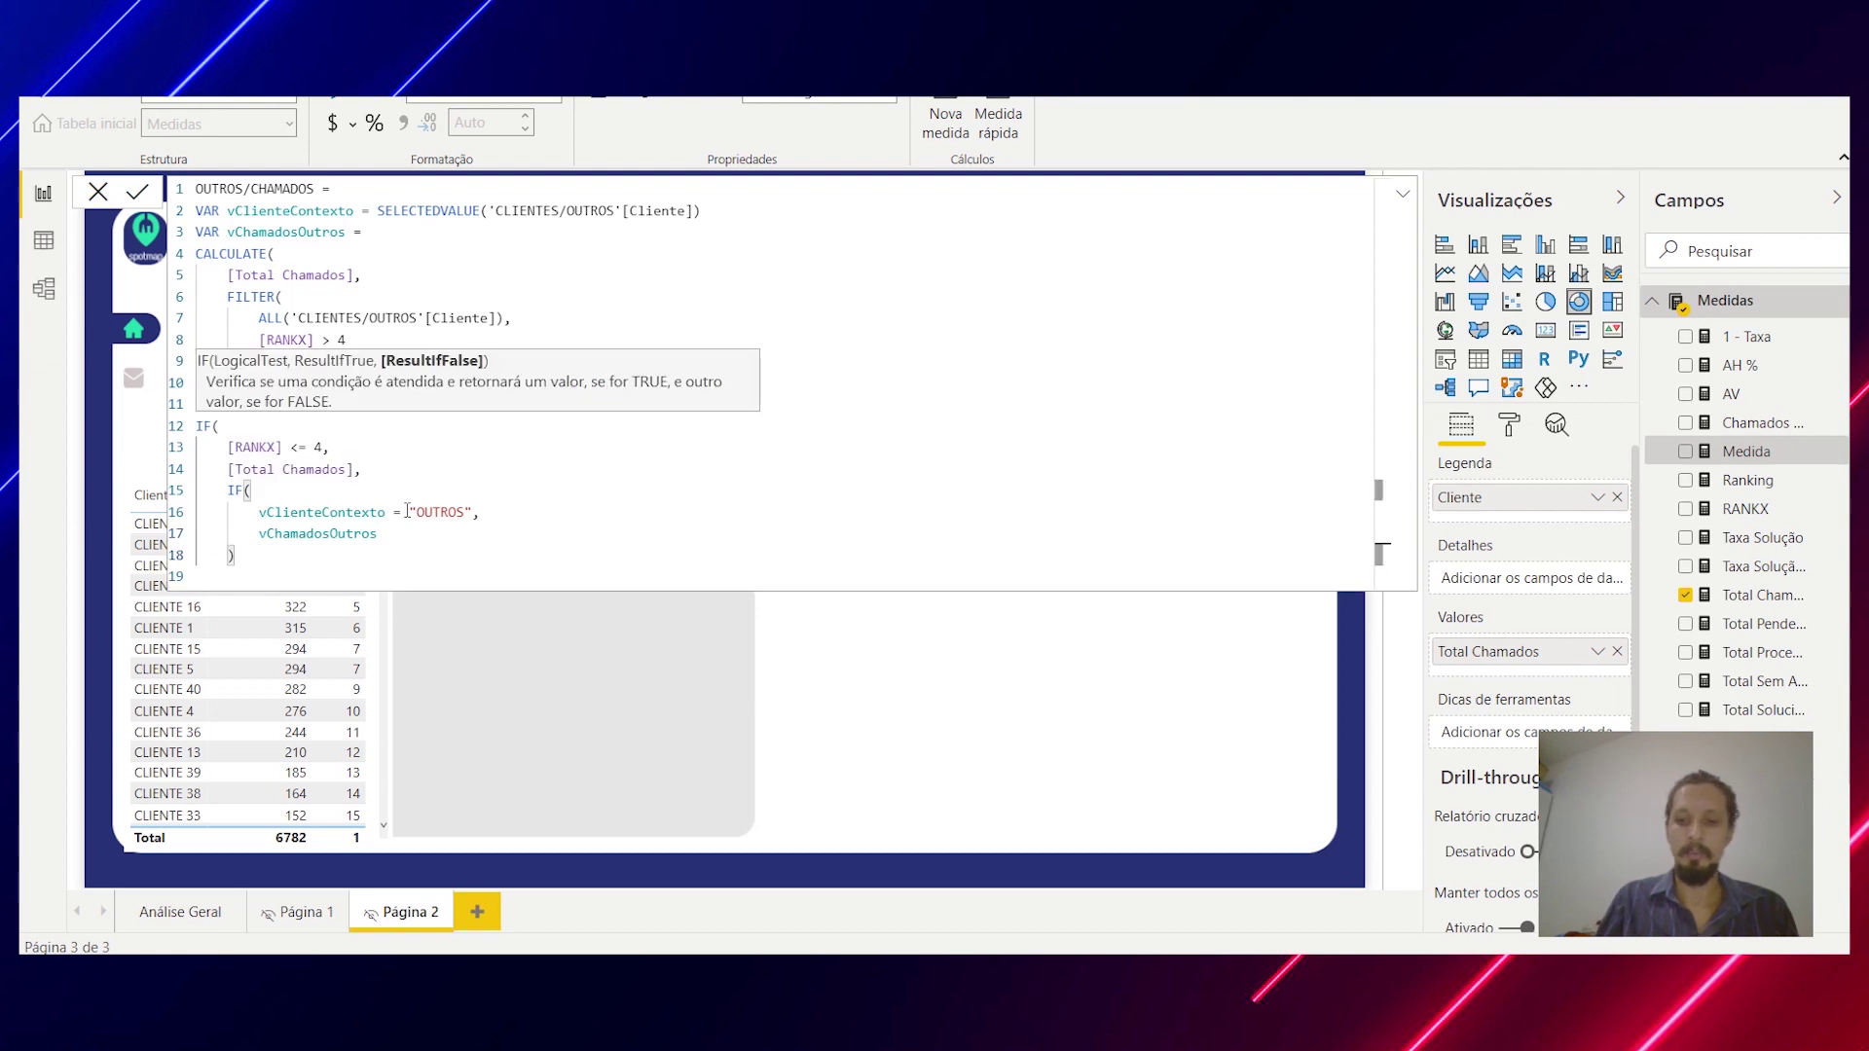
{"action": "key", "text": "Return"}
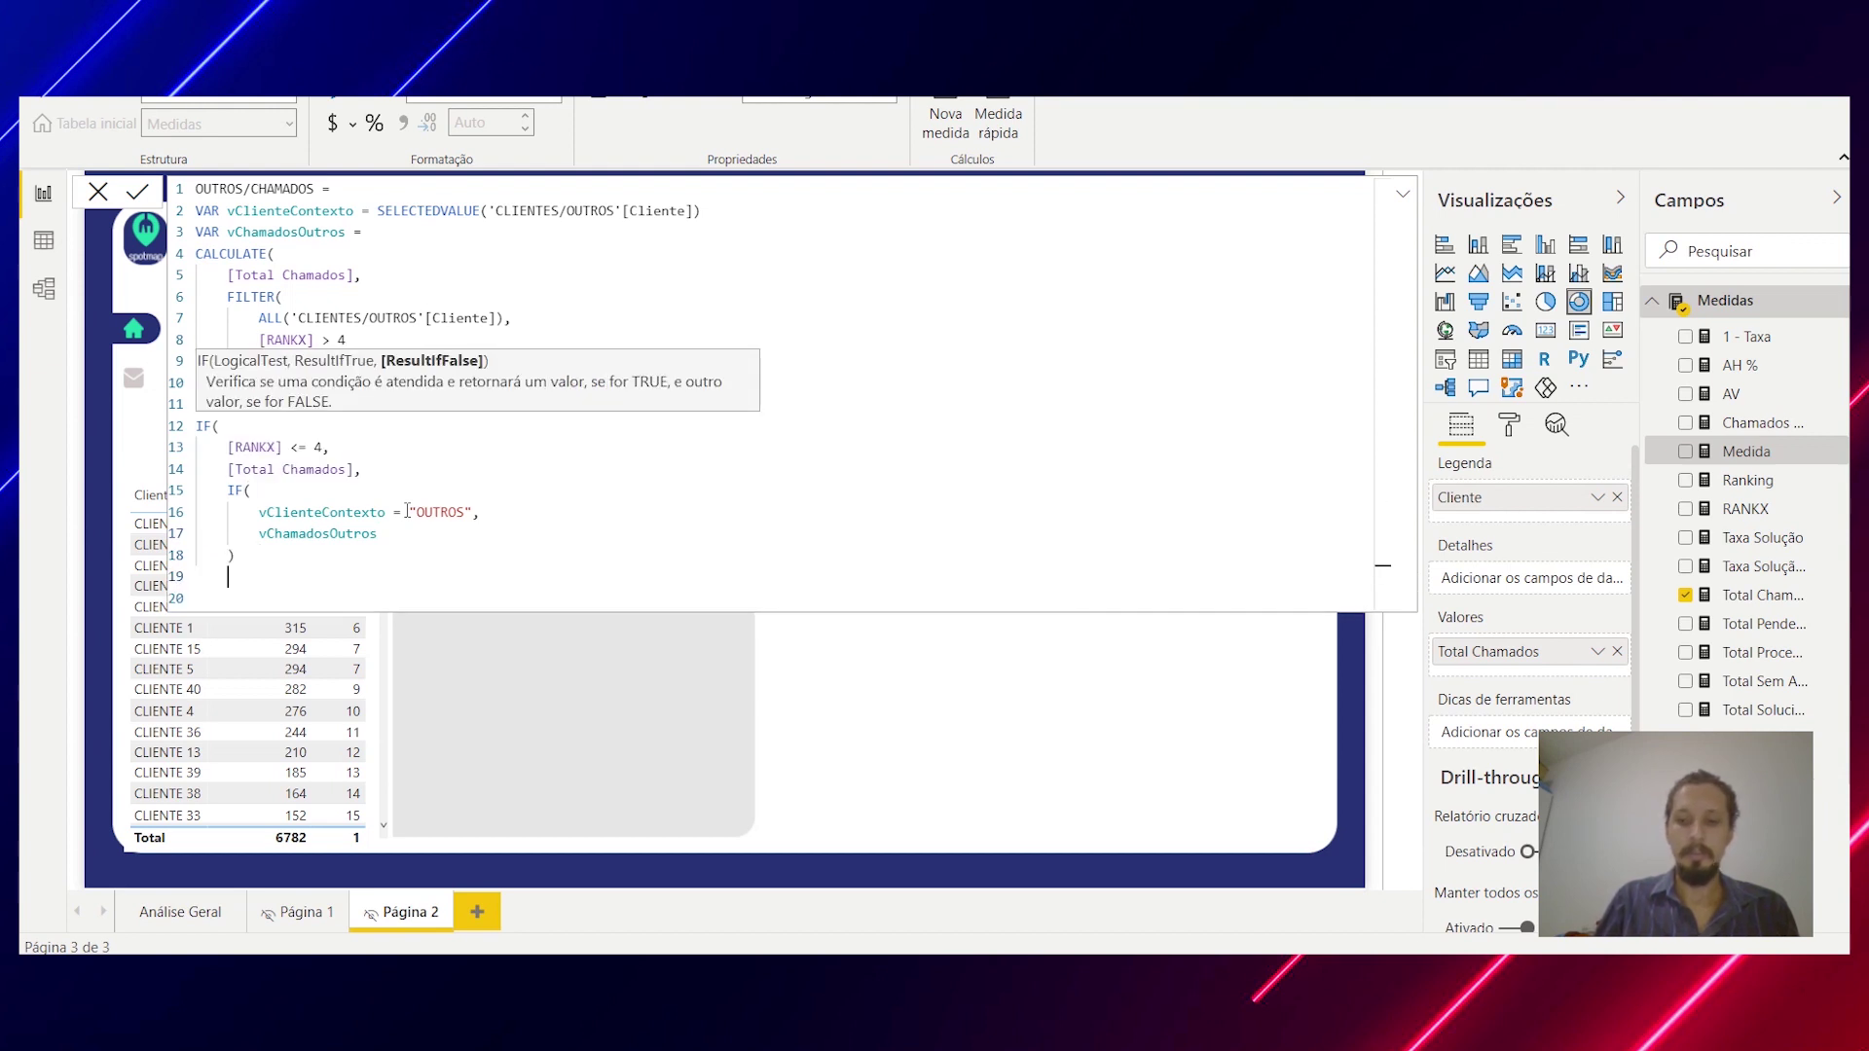
{"action": "type", "text": ")"}
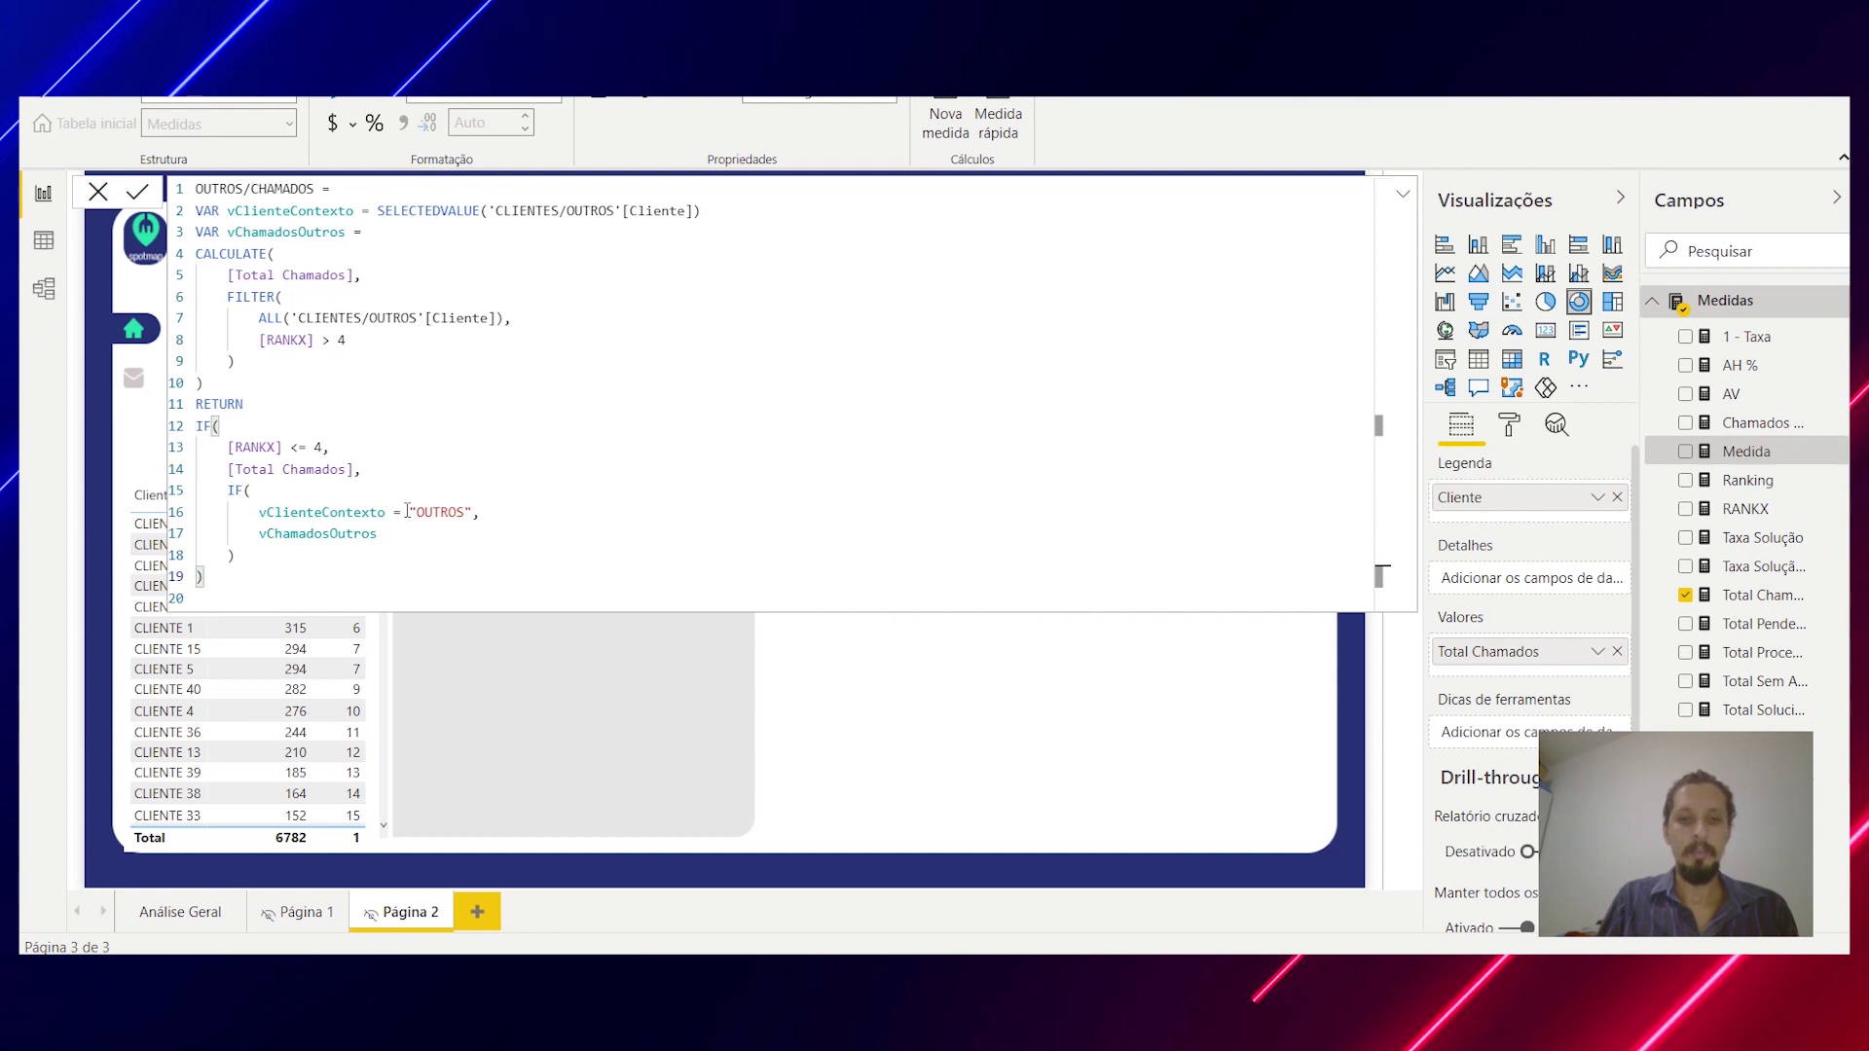
{"action": "key", "text": "Return"}
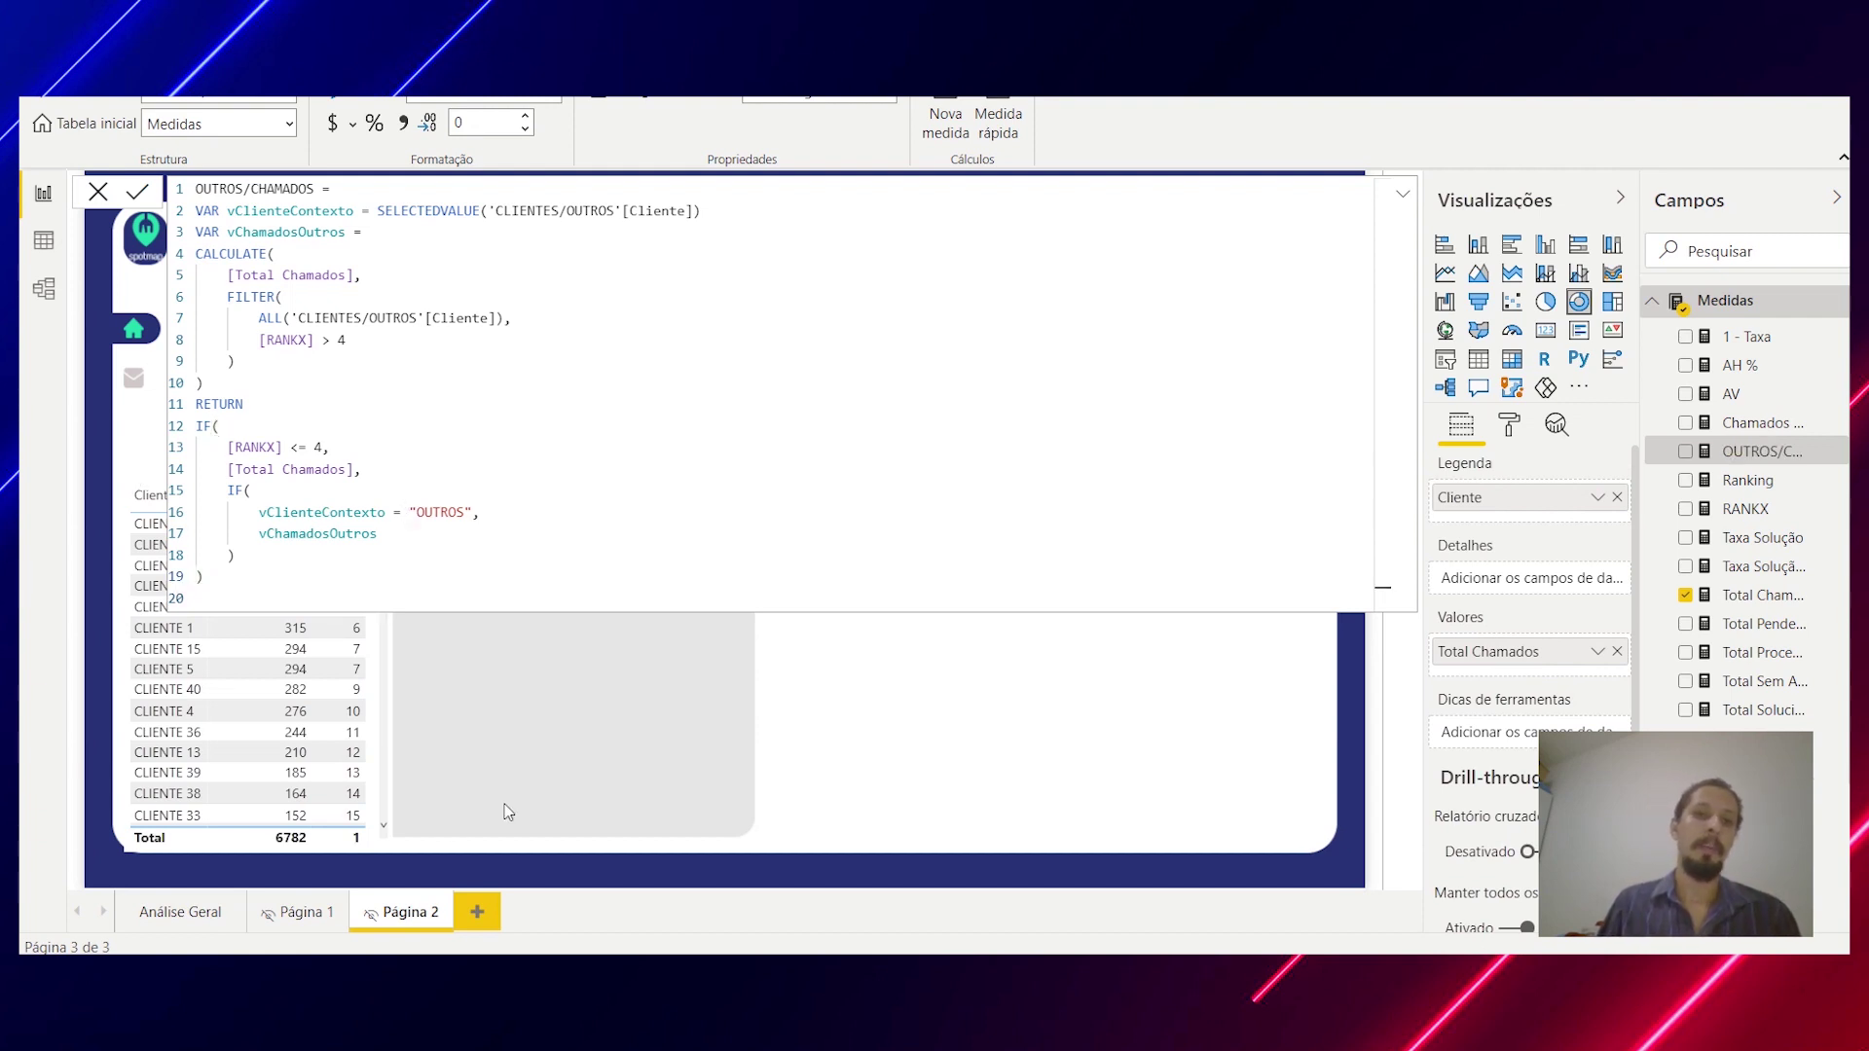
Step: Review the measure's SELECTEDVALUE variable, [Total Chamados], FILTER with ALL, and [RANKX] condition, and close the formula
{"action": "left_click_drag", "start_coordinate": [233, 214], "coordinate": [690, 216]}
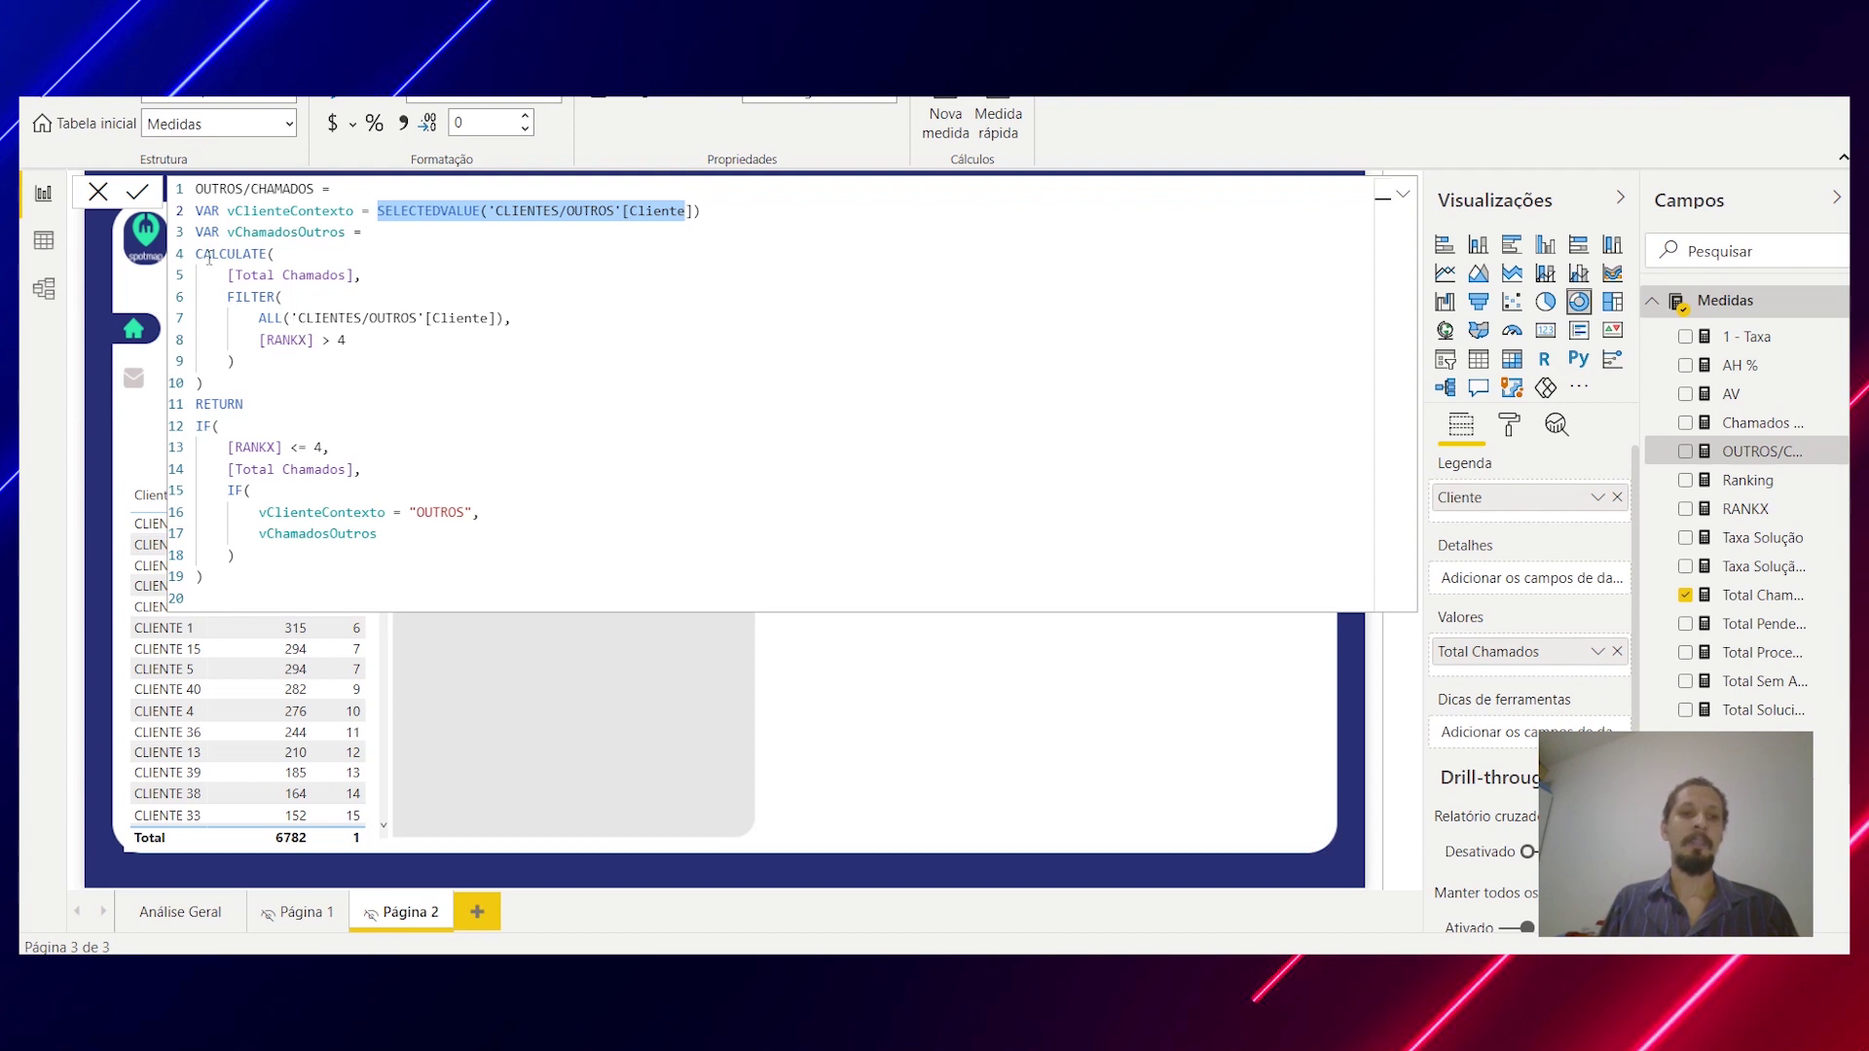
{"action": "left_click_drag", "start_coordinate": [229, 275], "coordinate": [372, 286]}
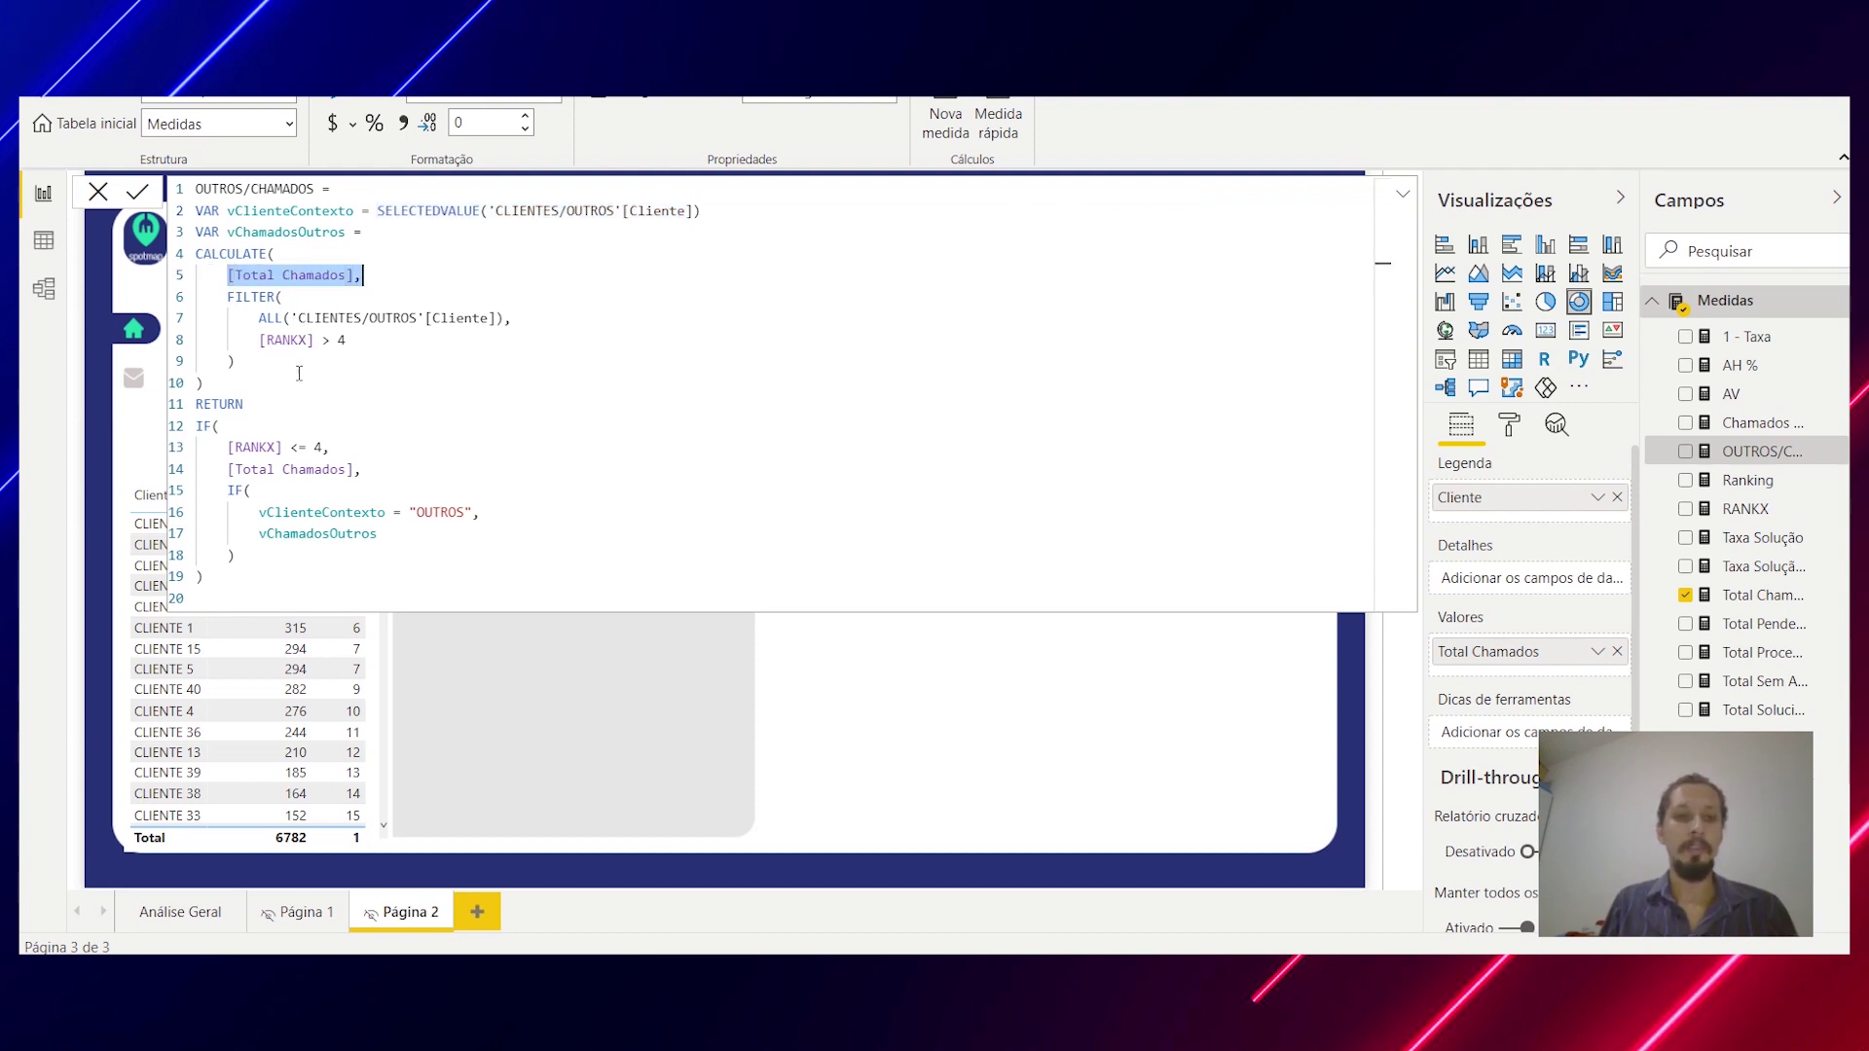
{"action": "left_click_drag", "start_coordinate": [236, 292], "coordinate": [508, 317]}
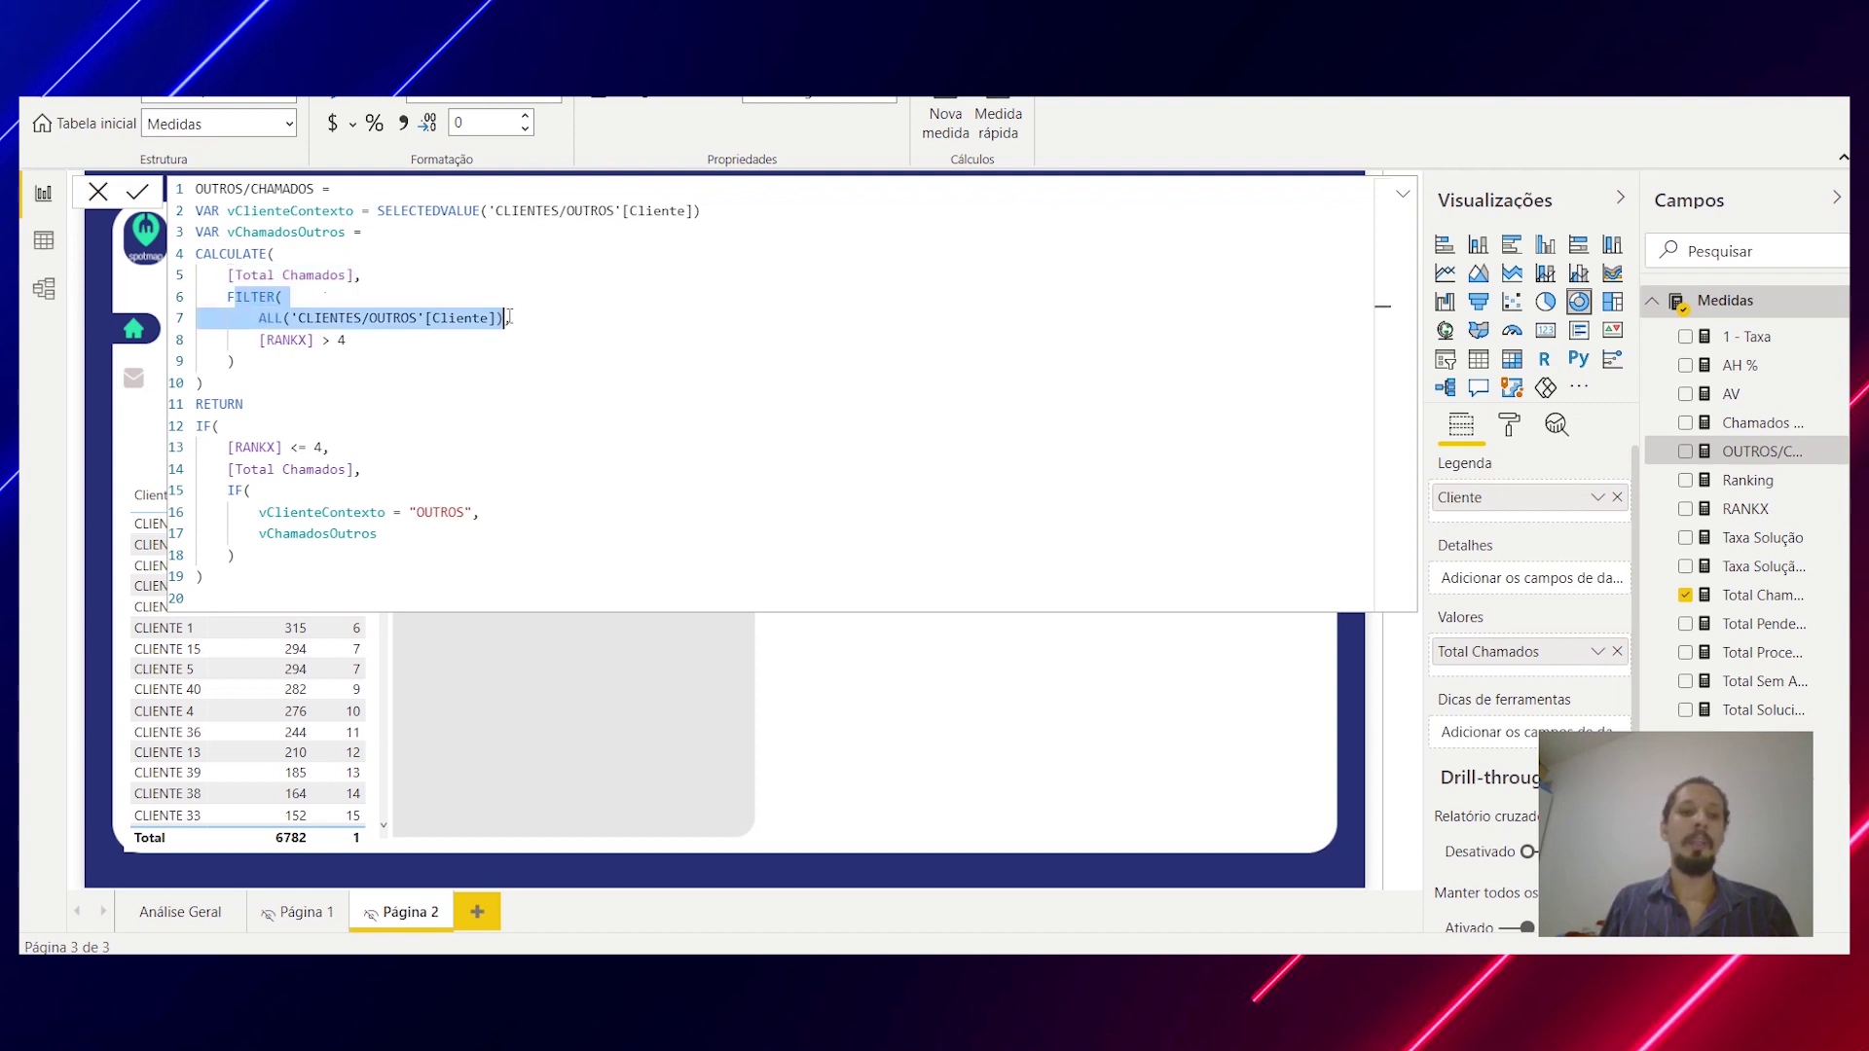
{"action": "left_click_drag", "start_coordinate": [261, 339], "coordinate": [330, 341]}
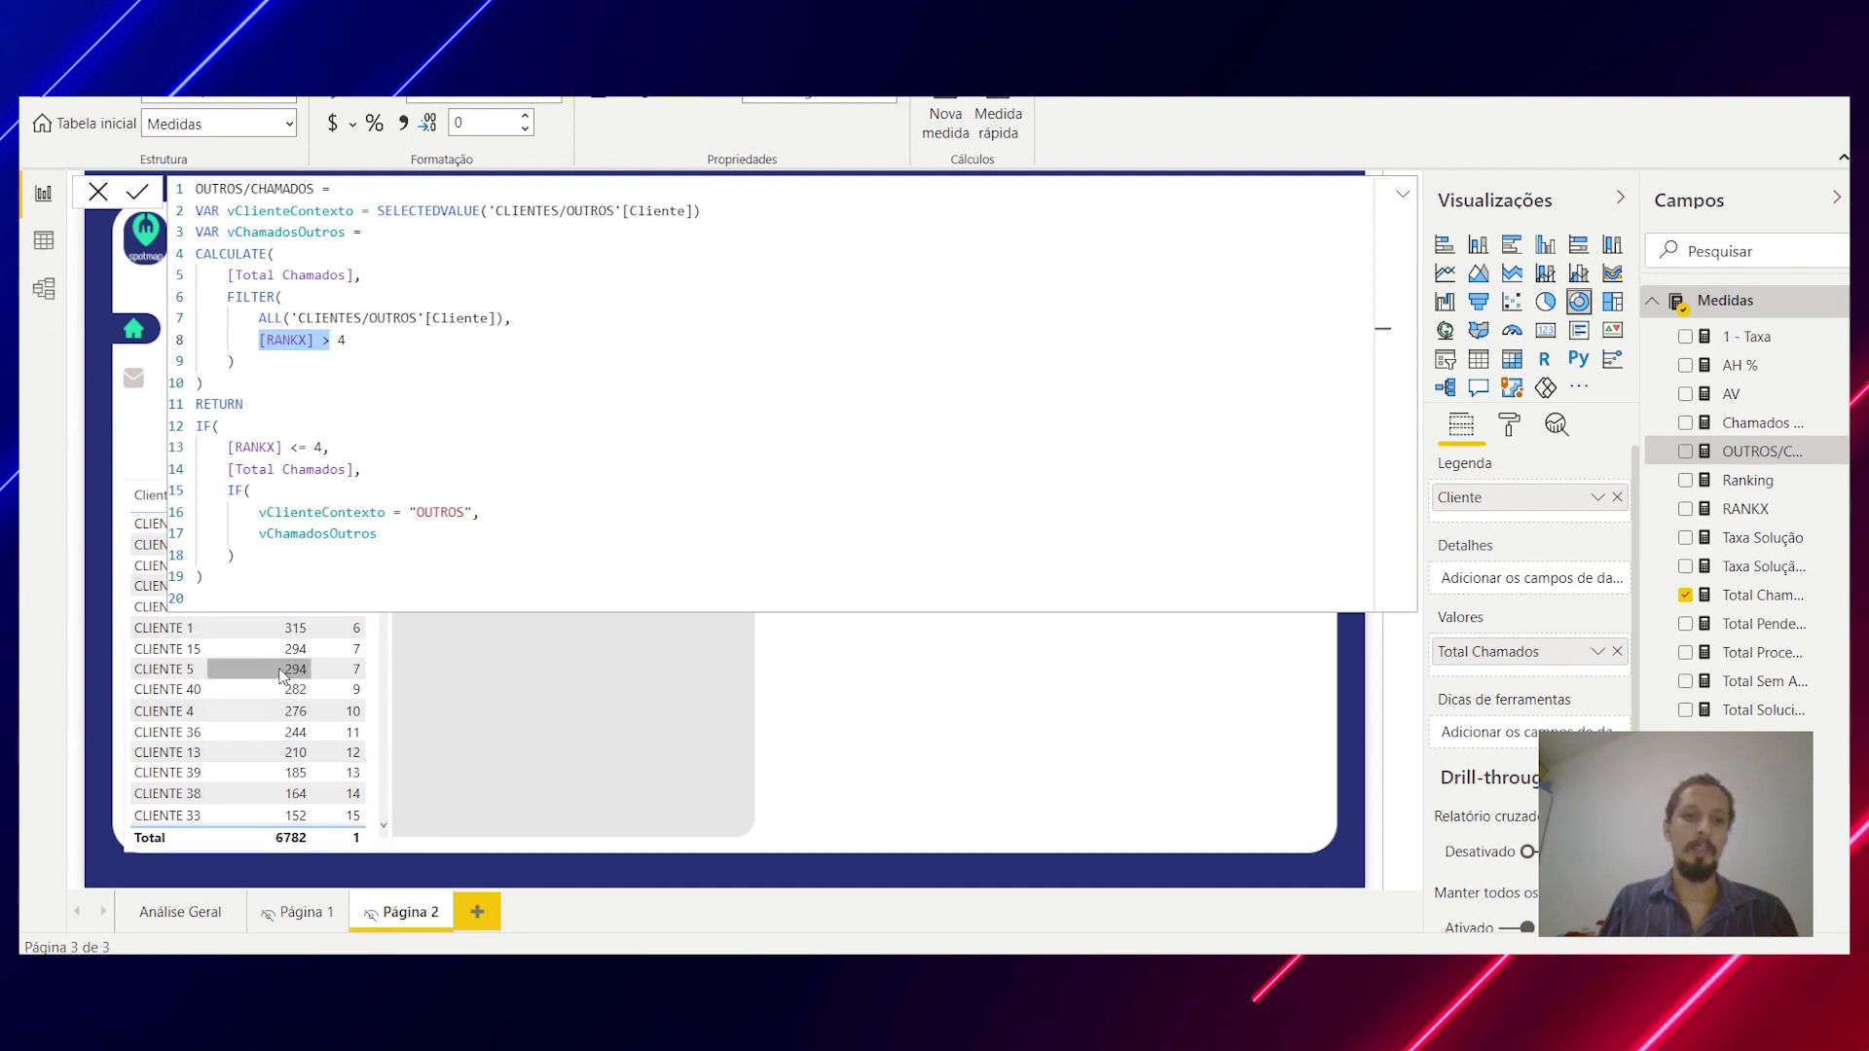
{"action": "left_click", "coordinate": [96, 195]}
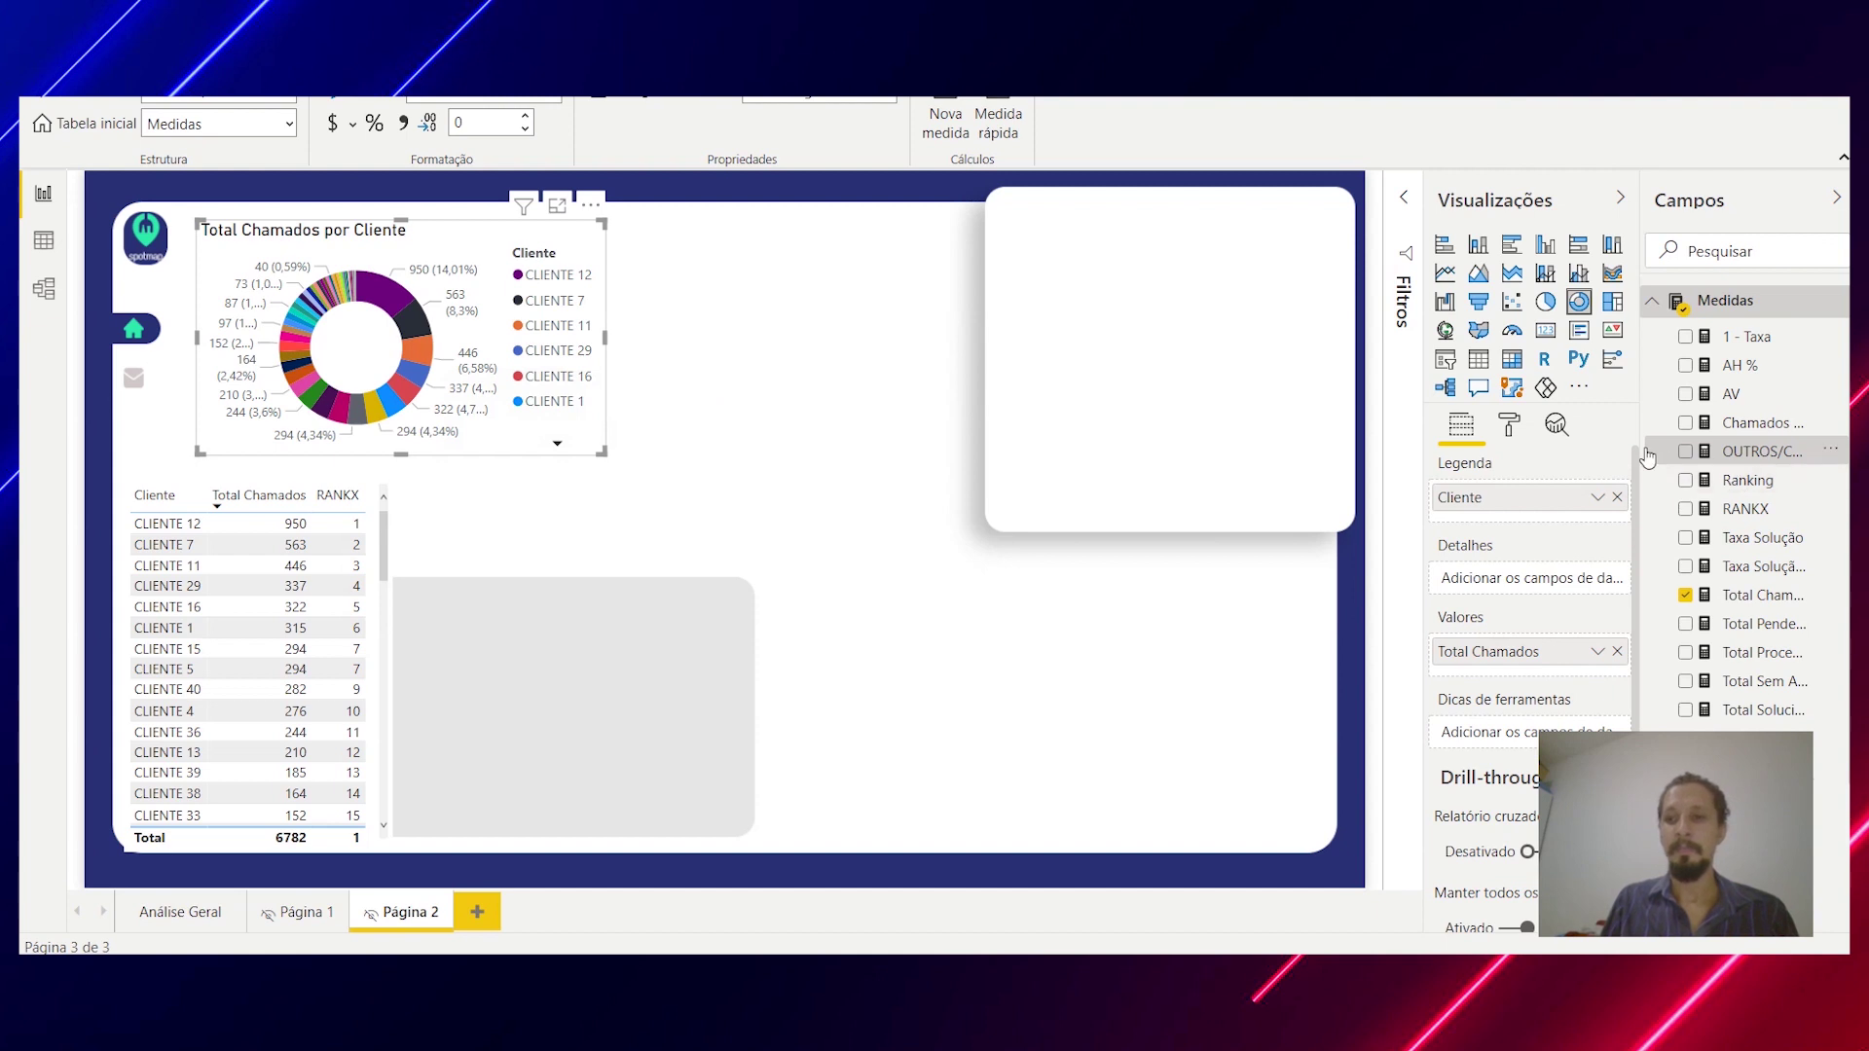
Step: Reopen the OUTROS/CHAMADOS formula, review the nested IF with its "OUTROS" test and vChamadosOutros result, and close it
{"action": "left_click", "coordinate": [1761, 451]}
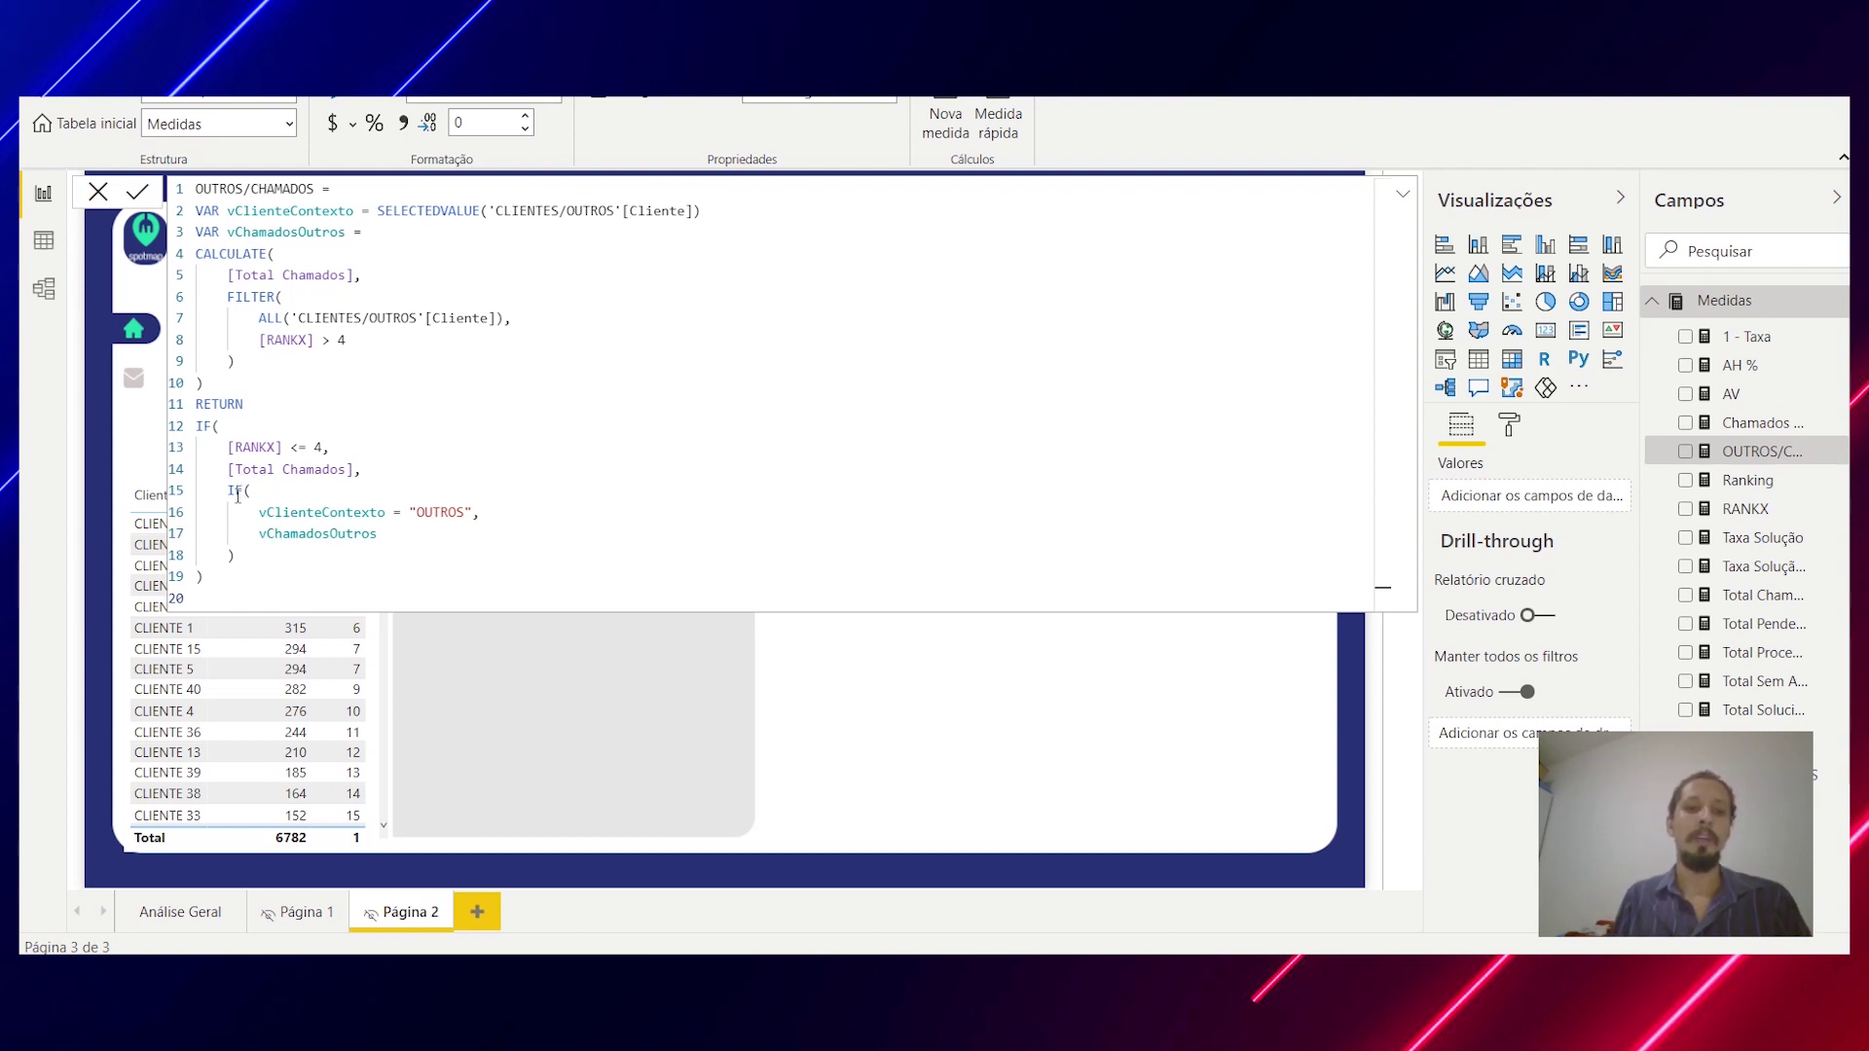
{"action": "left_click_drag", "start_coordinate": [228, 490], "coordinate": [431, 561]}
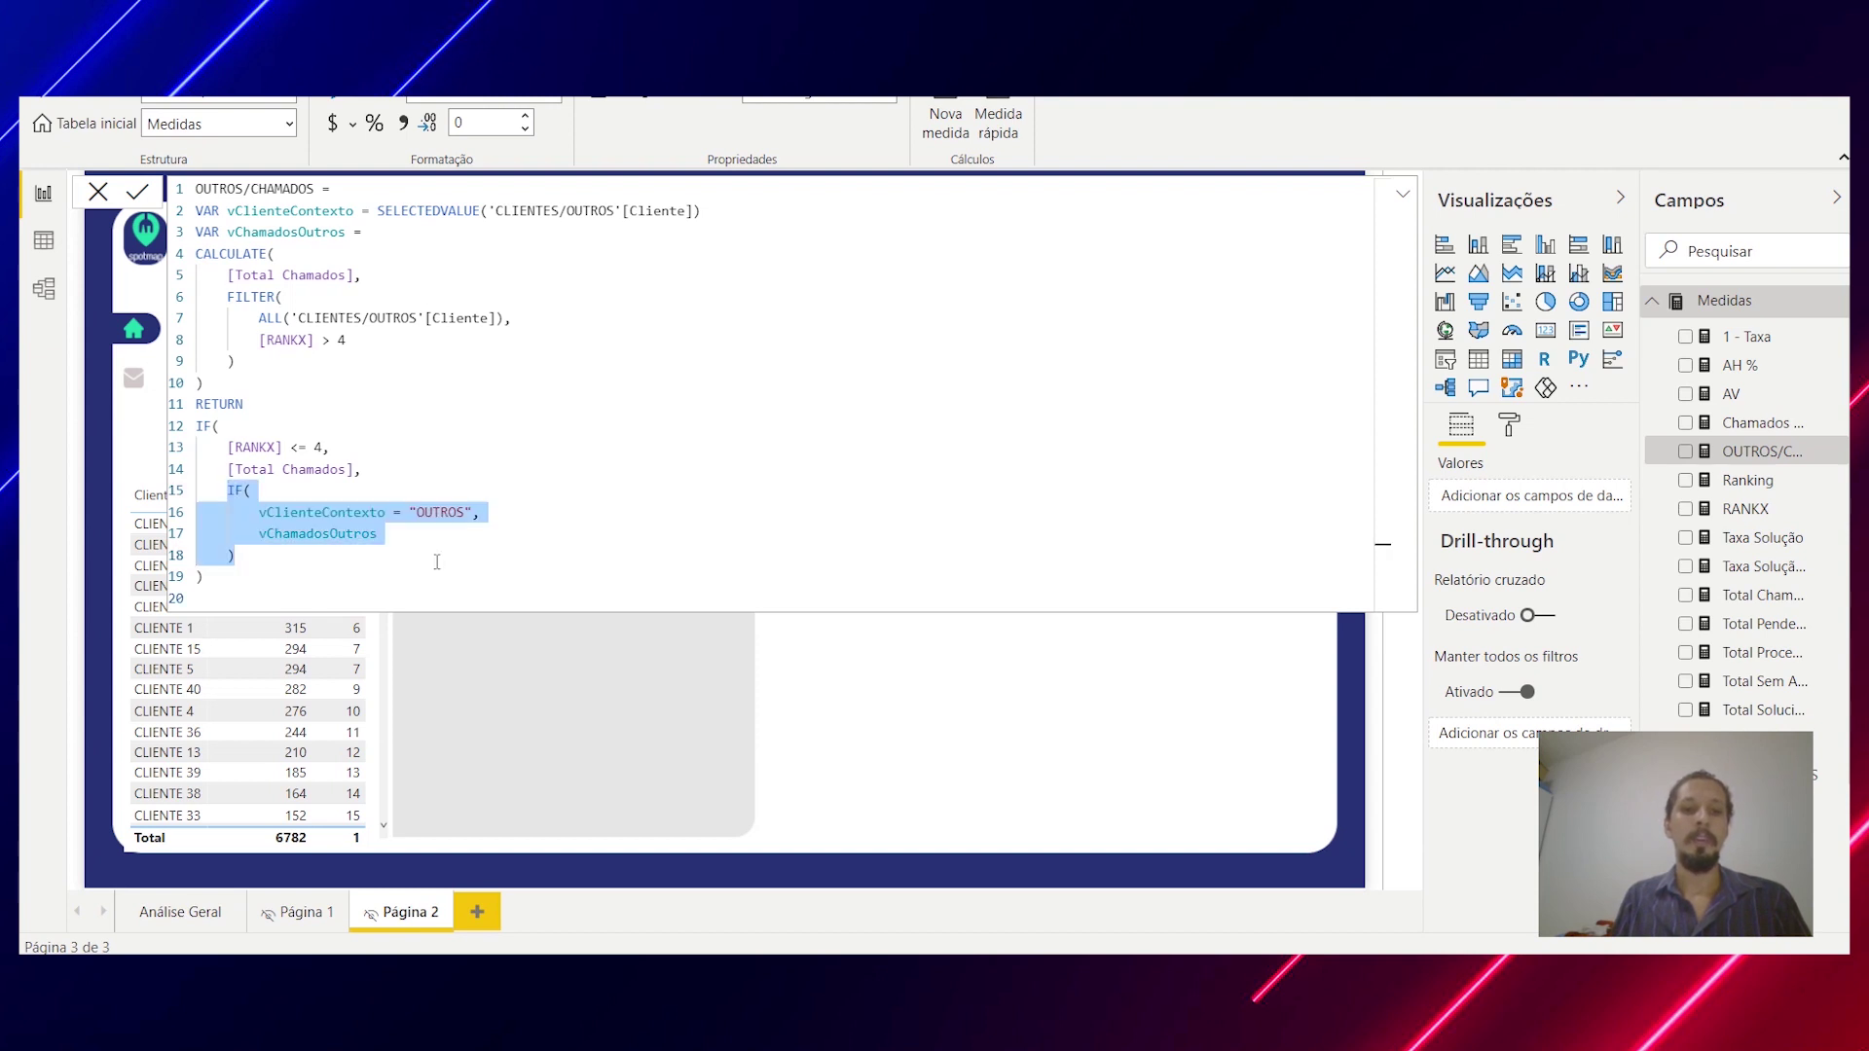
{"action": "left_click", "coordinate": [413, 514]}
{"action": "left_click_drag", "start_coordinate": [410, 513], "coordinate": [474, 514]}
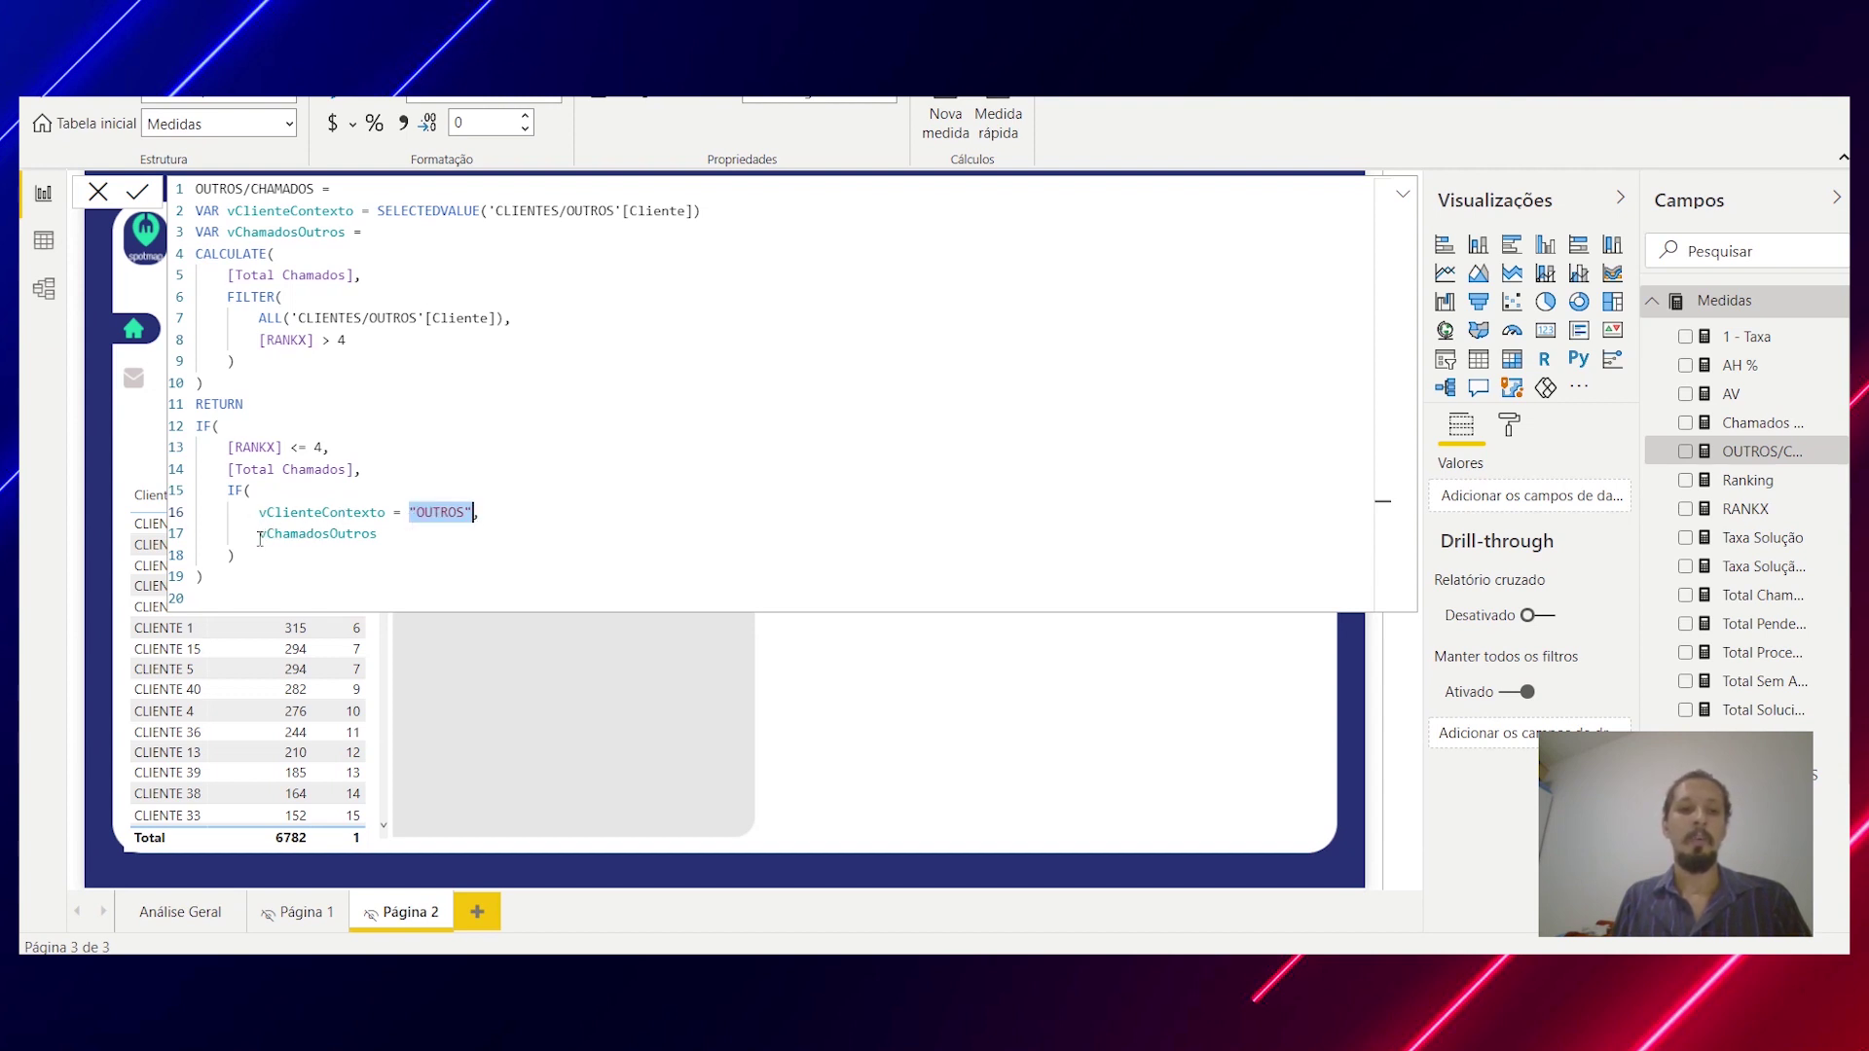
{"action": "left_click_drag", "start_coordinate": [259, 533], "coordinate": [379, 534]}
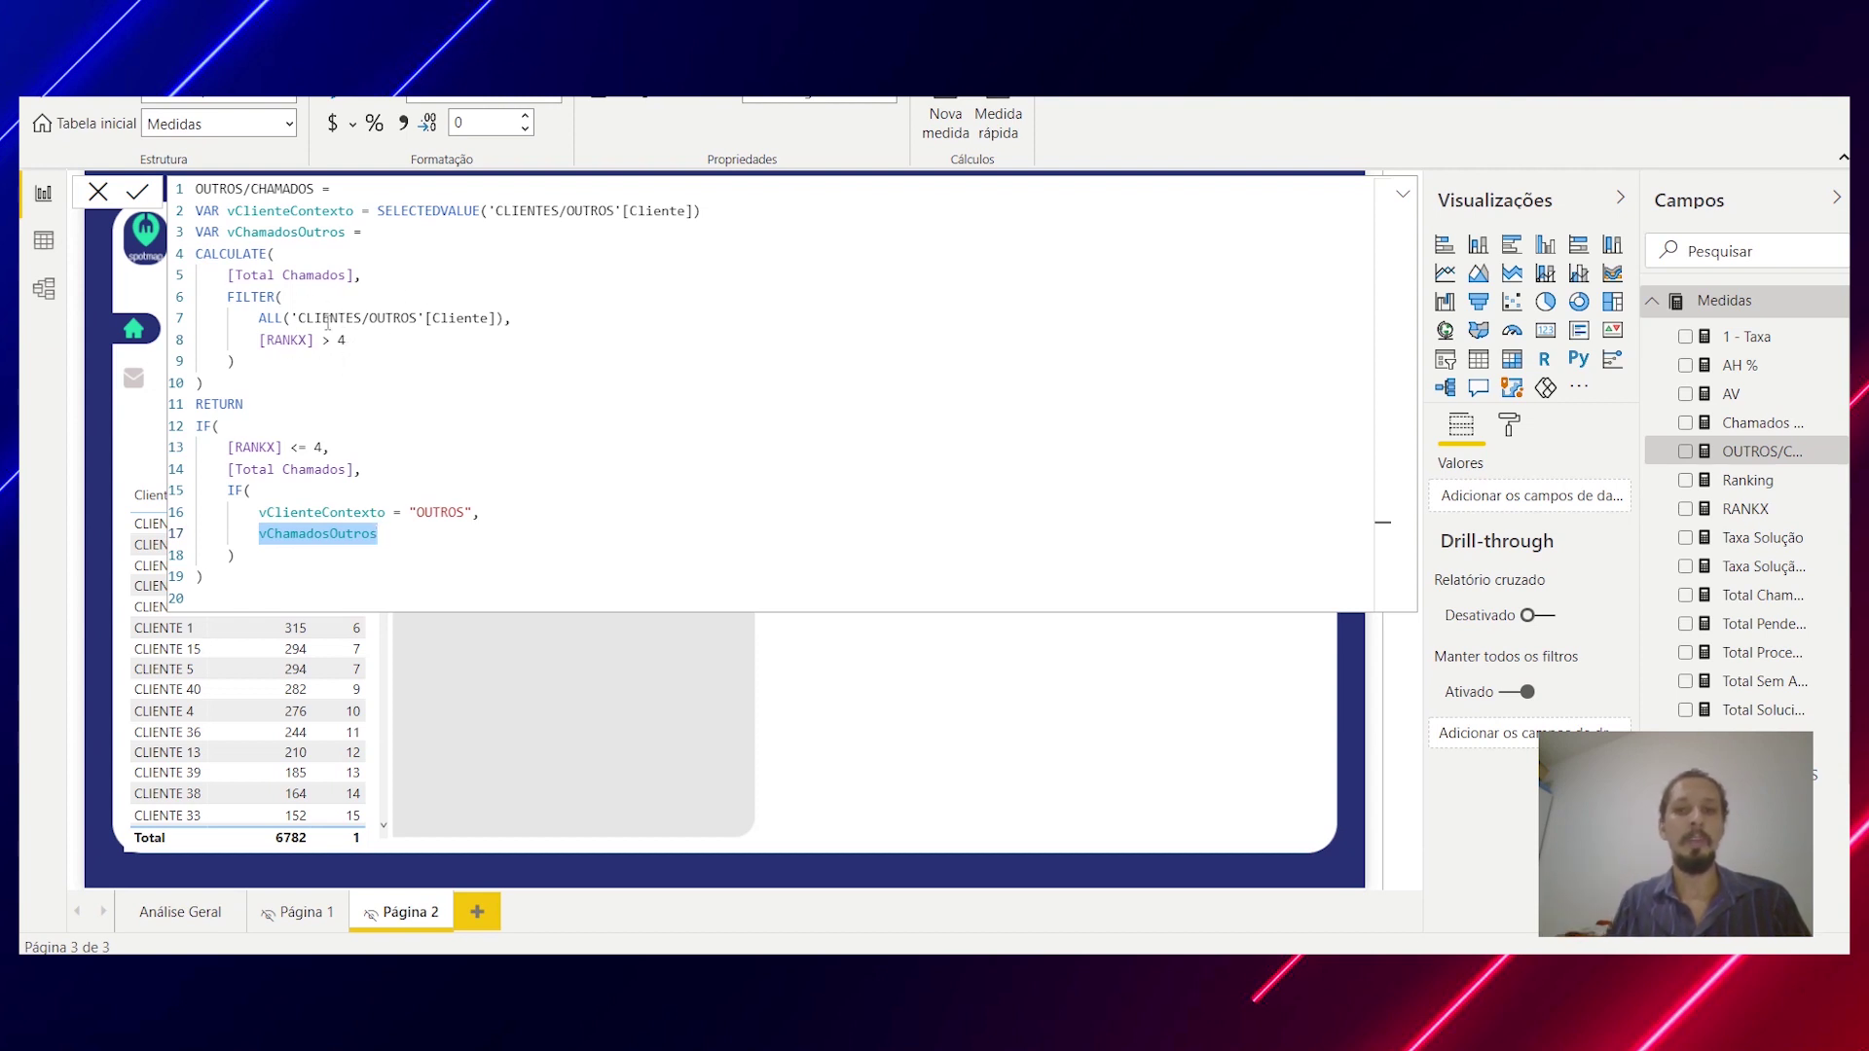
{"action": "left_click", "coordinate": [757, 720]}
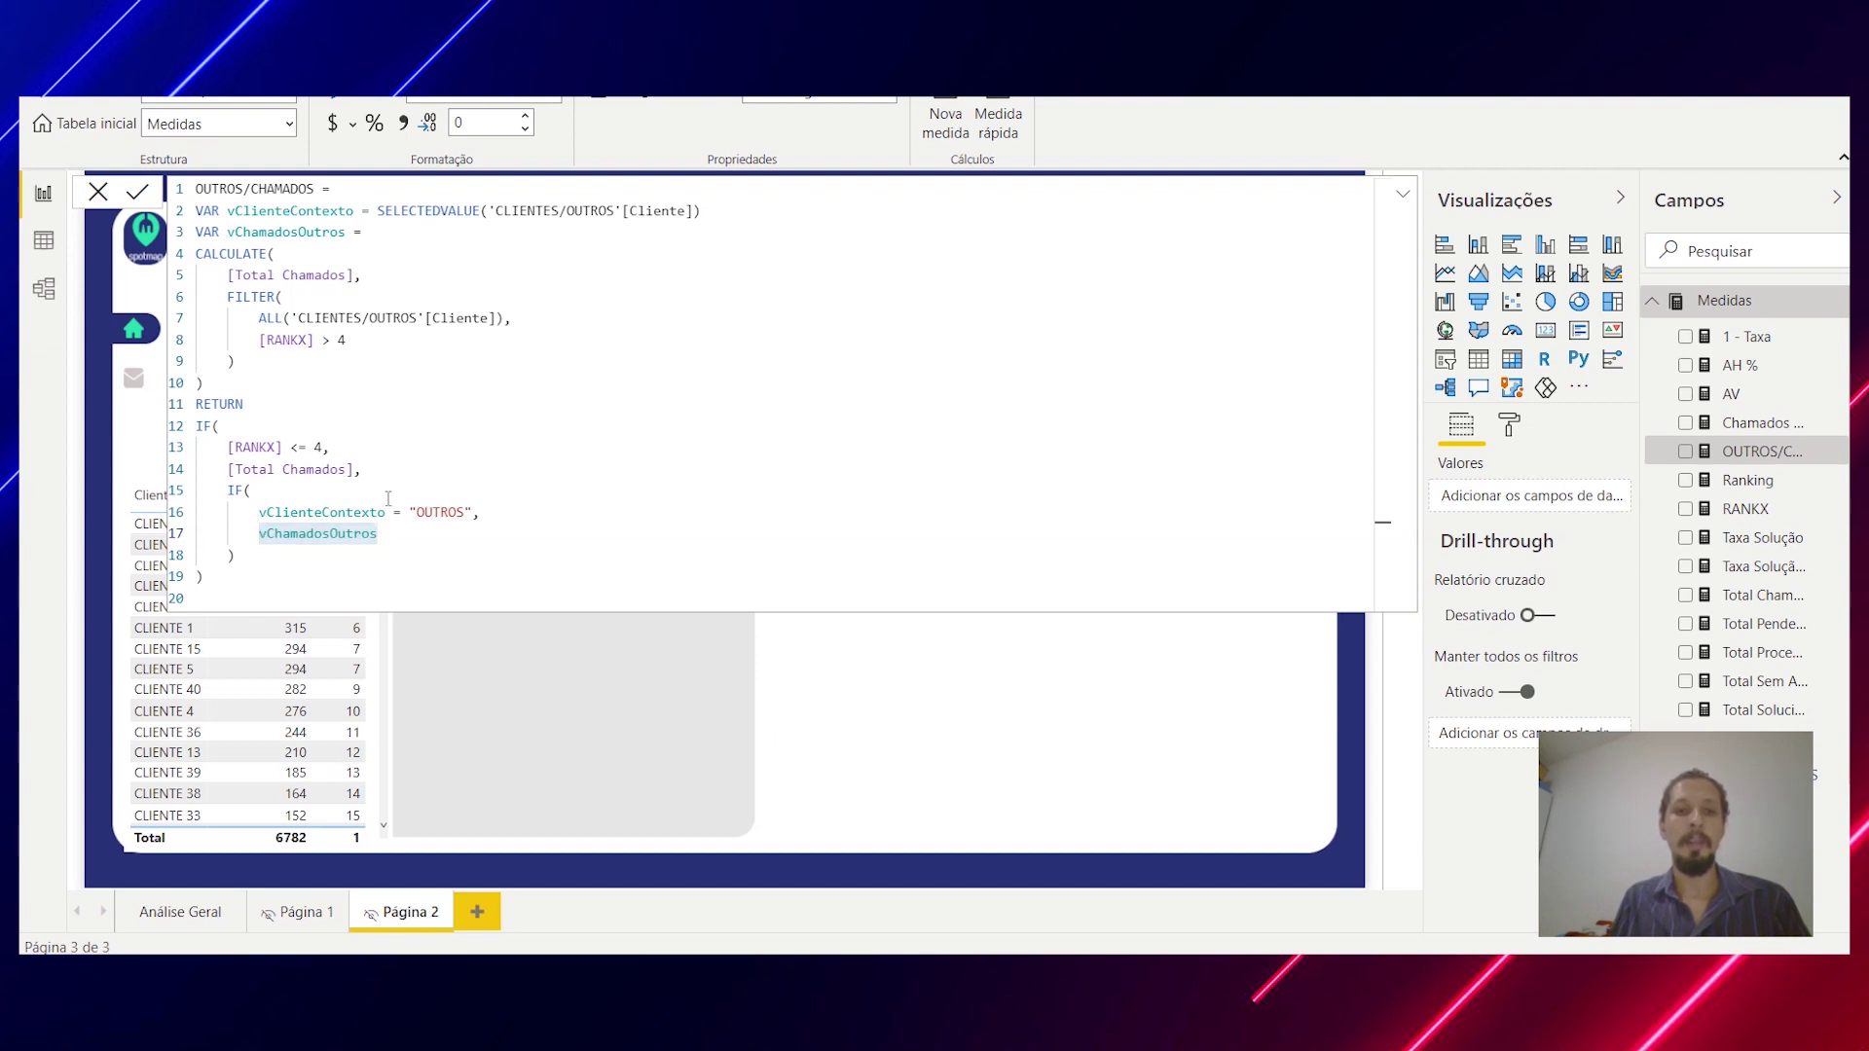
{"action": "left_click", "coordinate": [101, 193]}
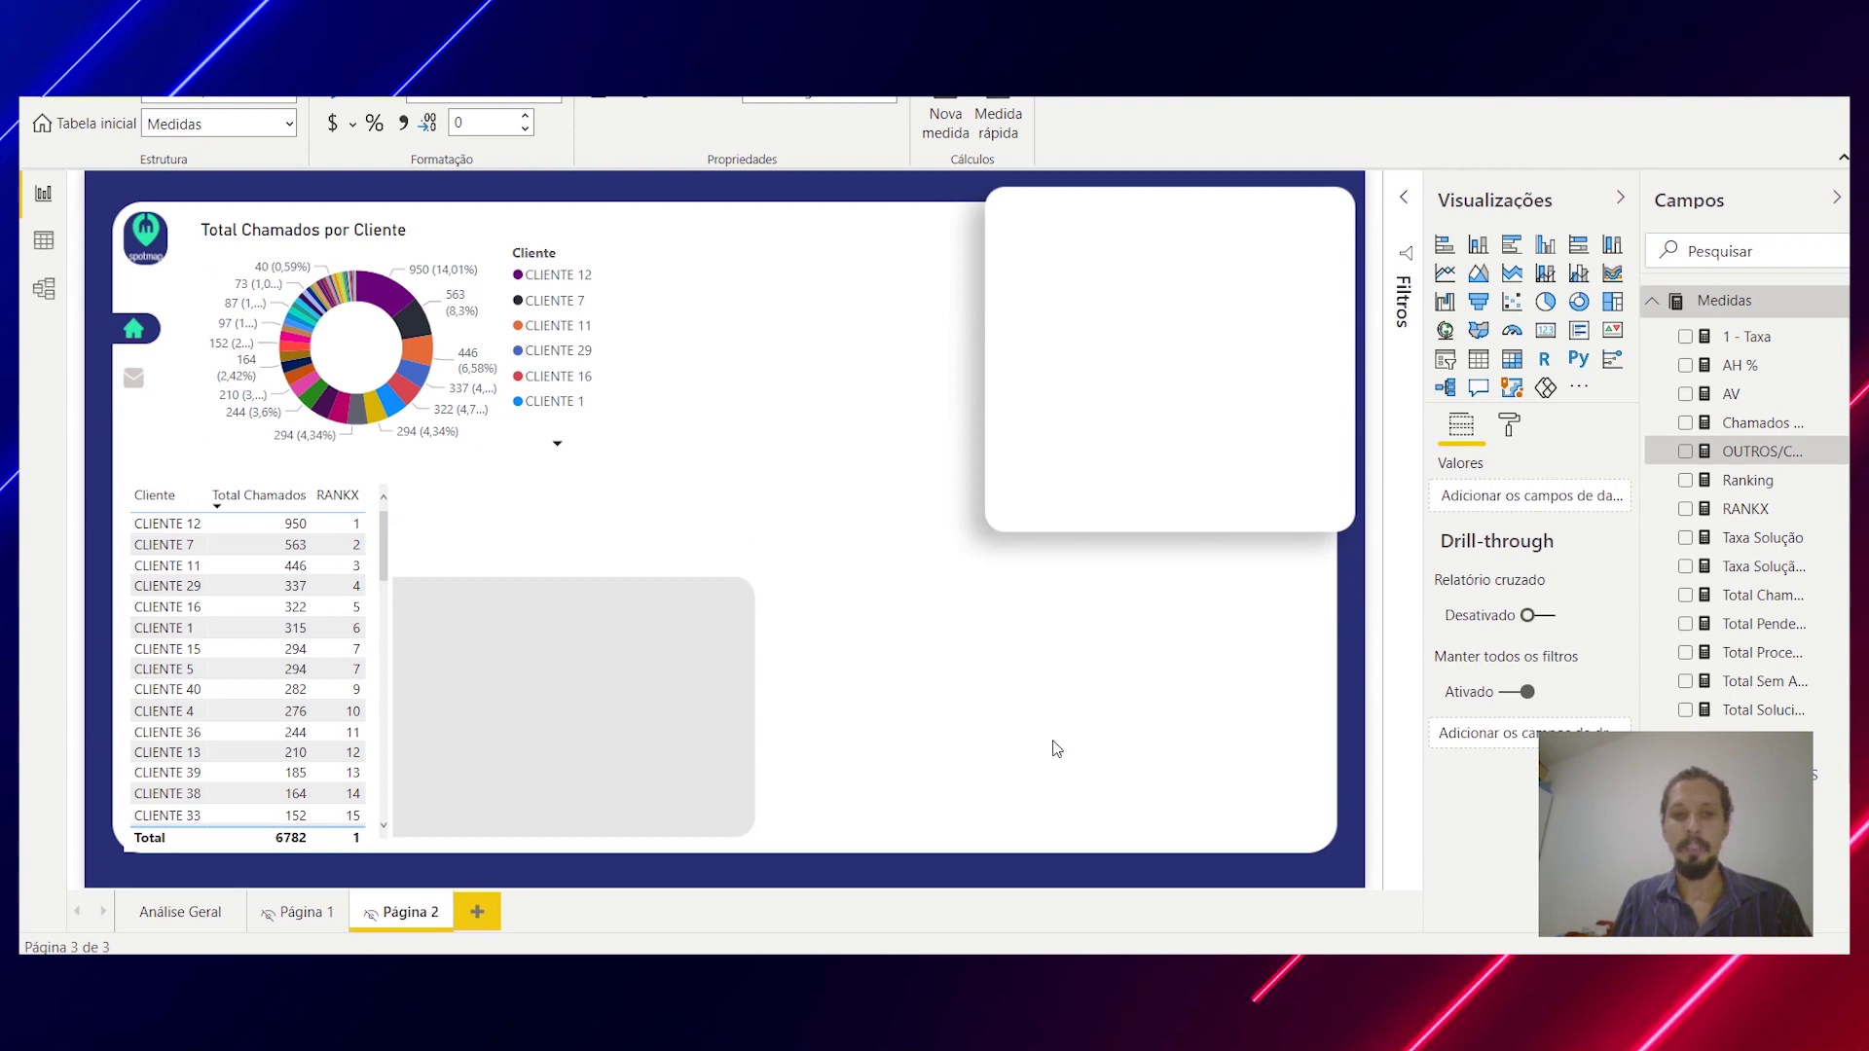
Step: Insert a table visual below the donut chart, beside the ranking table, and add the Cliente field from CLIENTES/OUTROS
{"action": "left_click", "coordinate": [923, 715]}
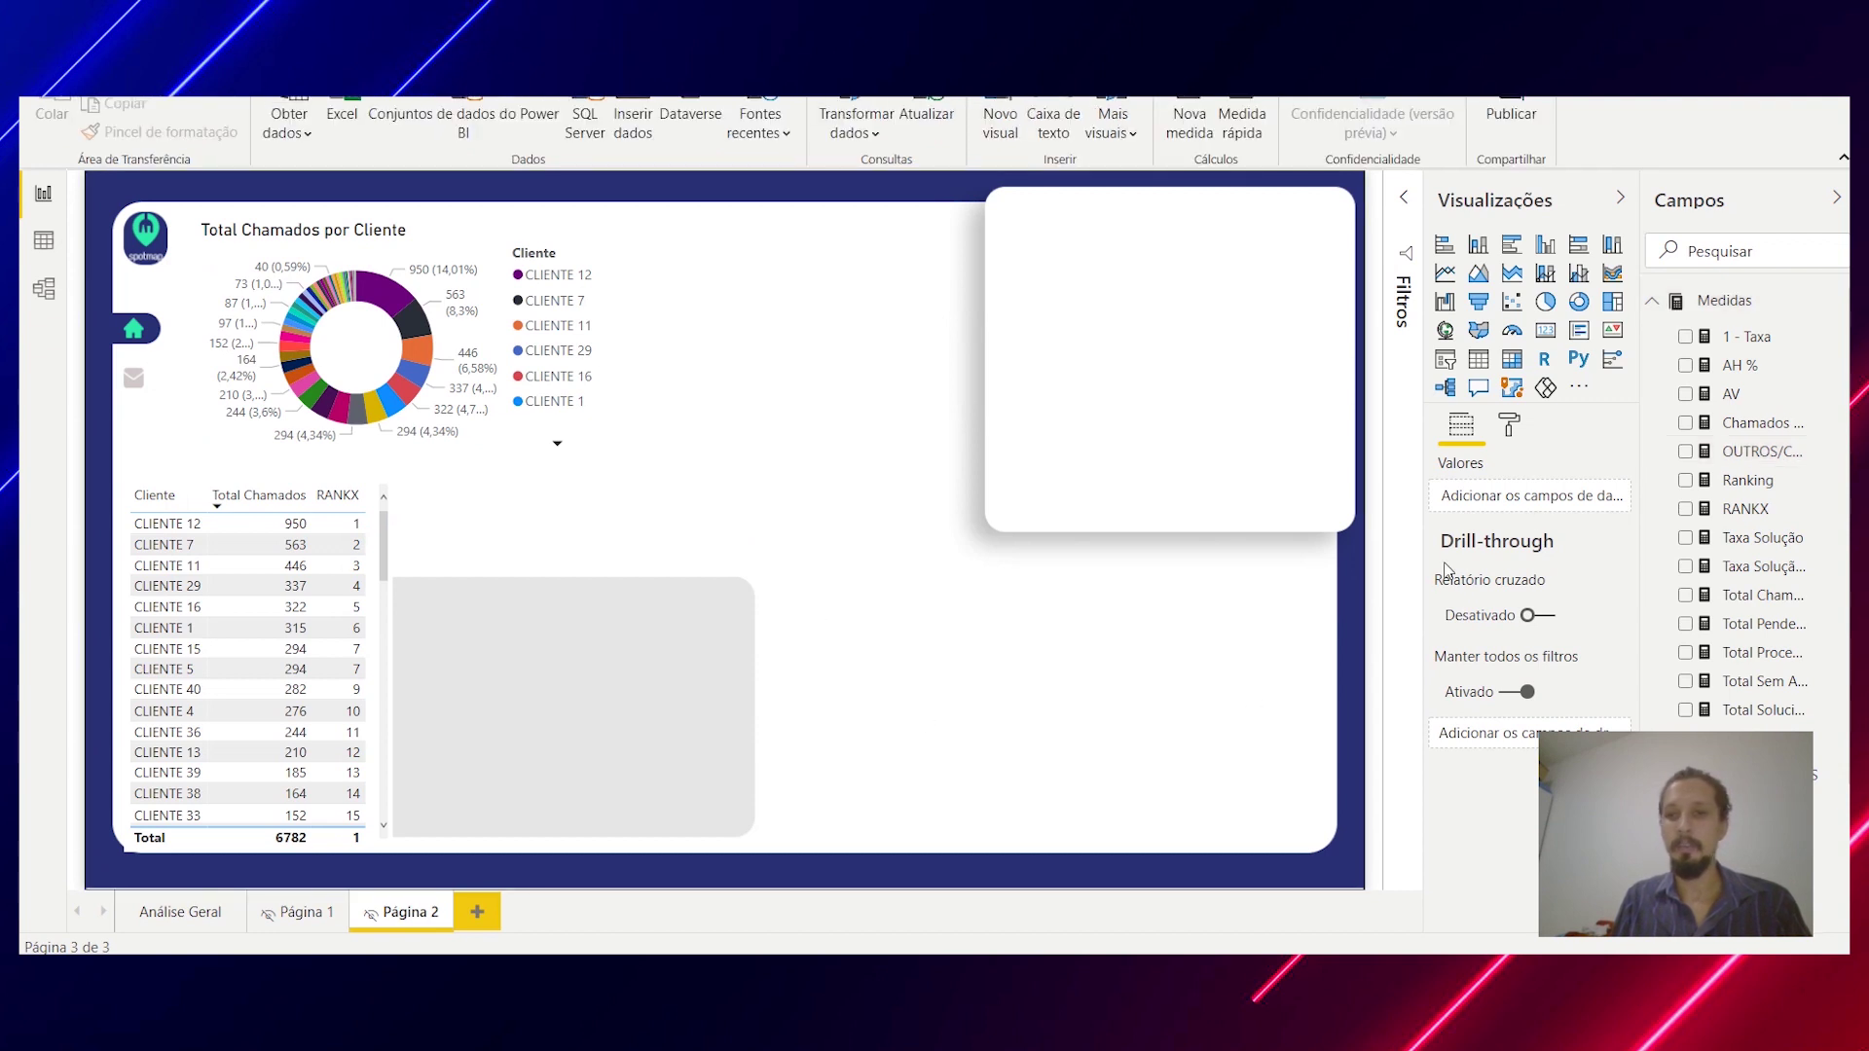
{"action": "left_click", "coordinate": [1479, 360]}
{"action": "left_click_drag", "start_coordinate": [804, 234], "coordinate": [655, 492]}
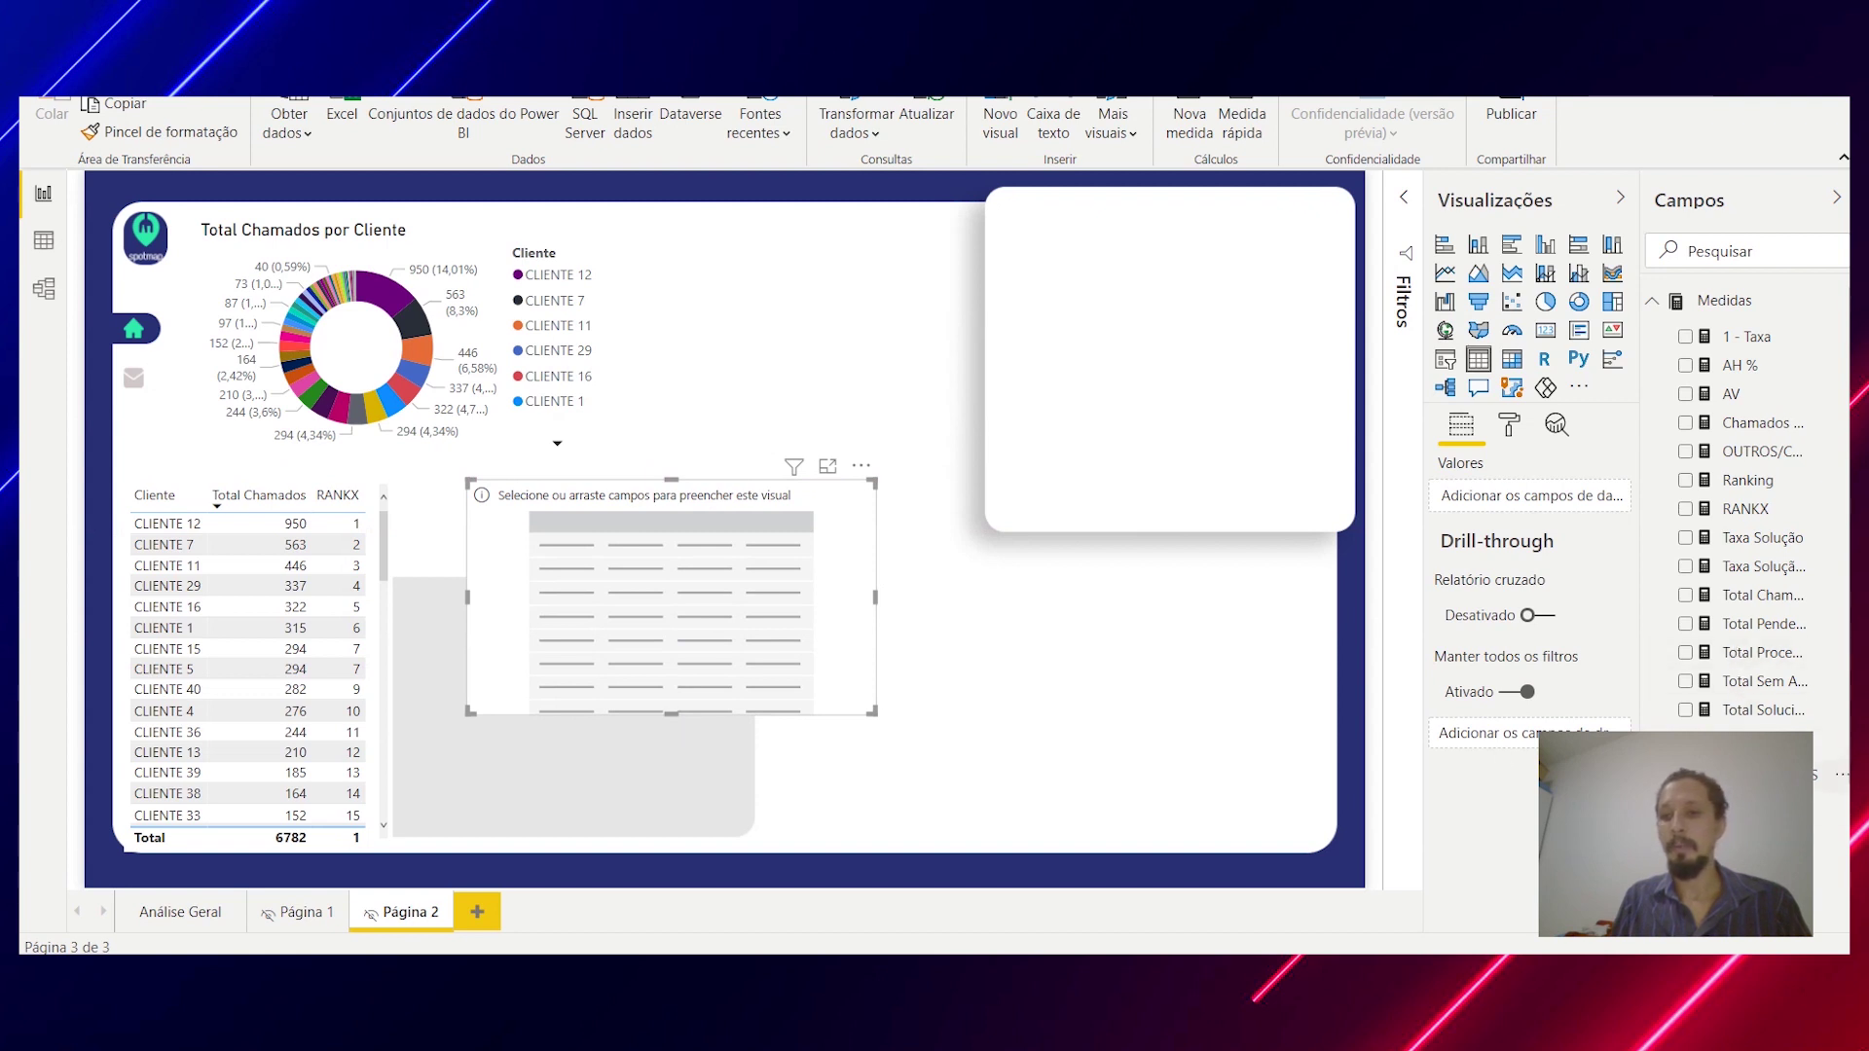
{"action": "left_click", "coordinate": [1685, 808]}
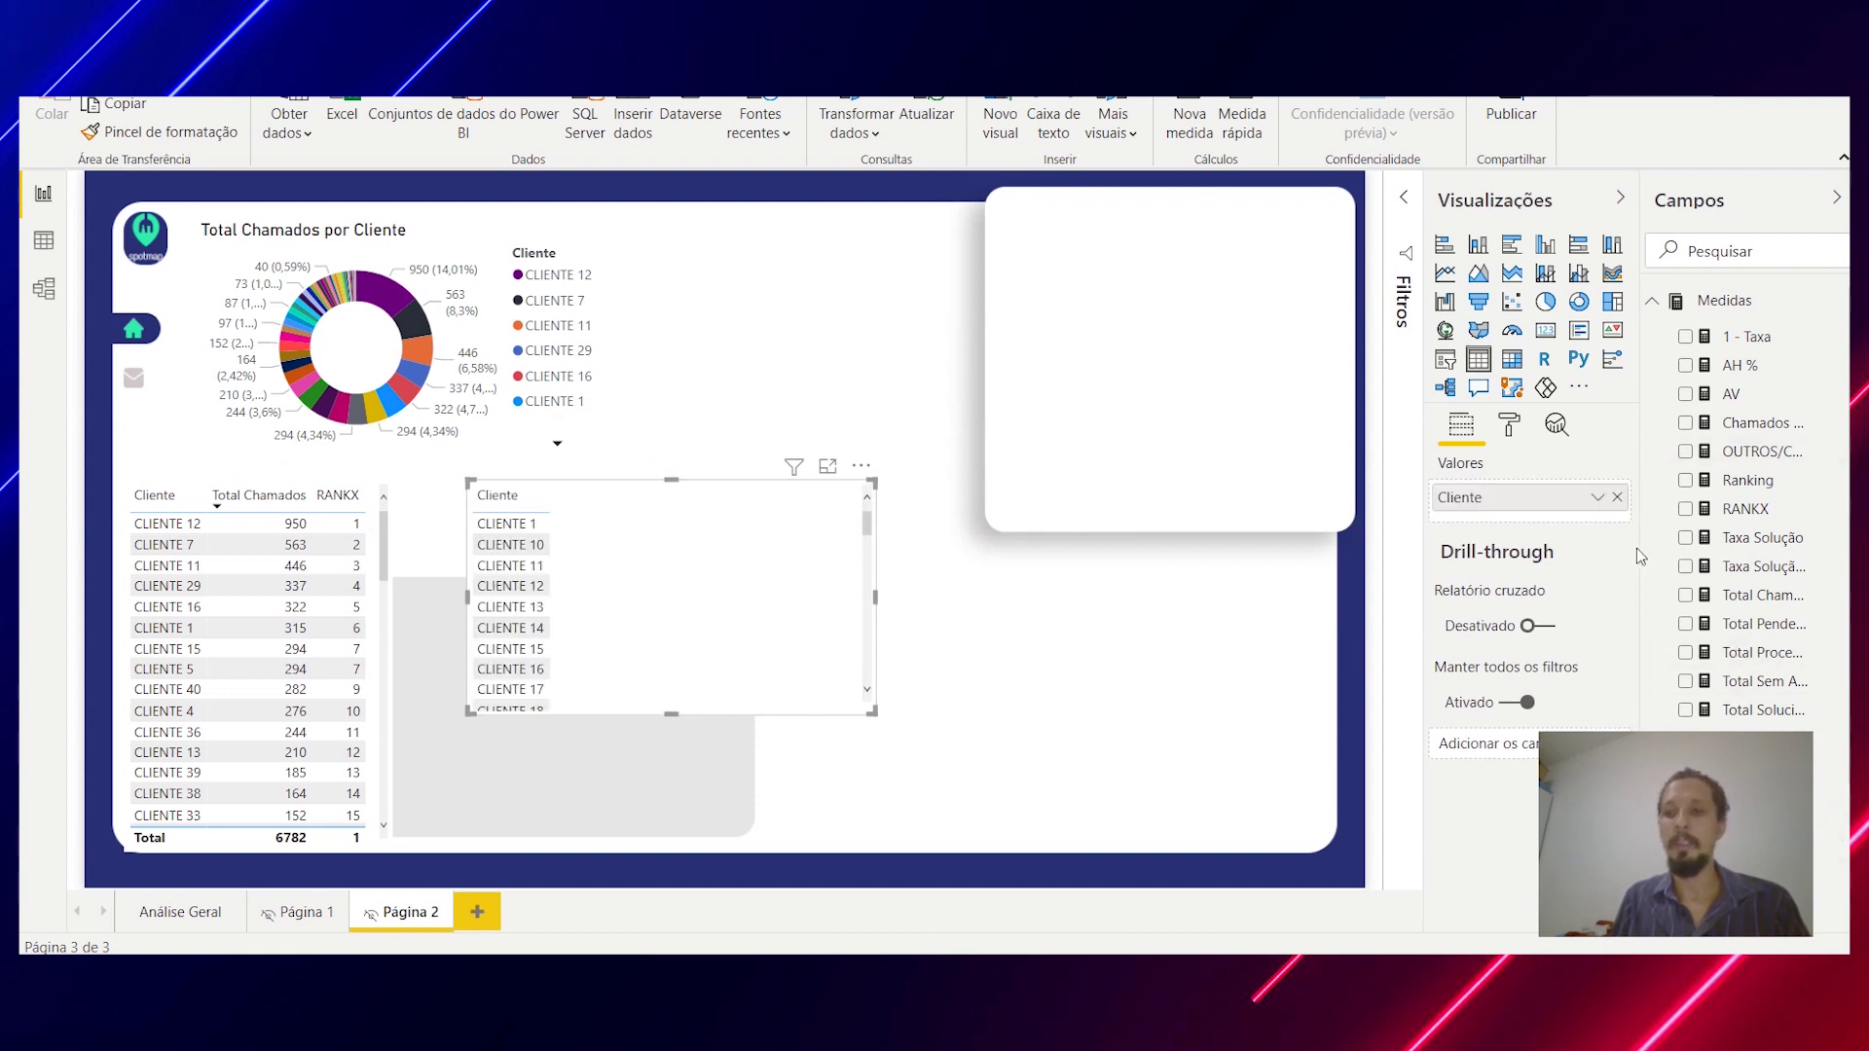
Step: Add the OUTROS/CHAMADOS measure to the new table's values after Cliente
{"action": "left_click", "coordinate": [1699, 456]}
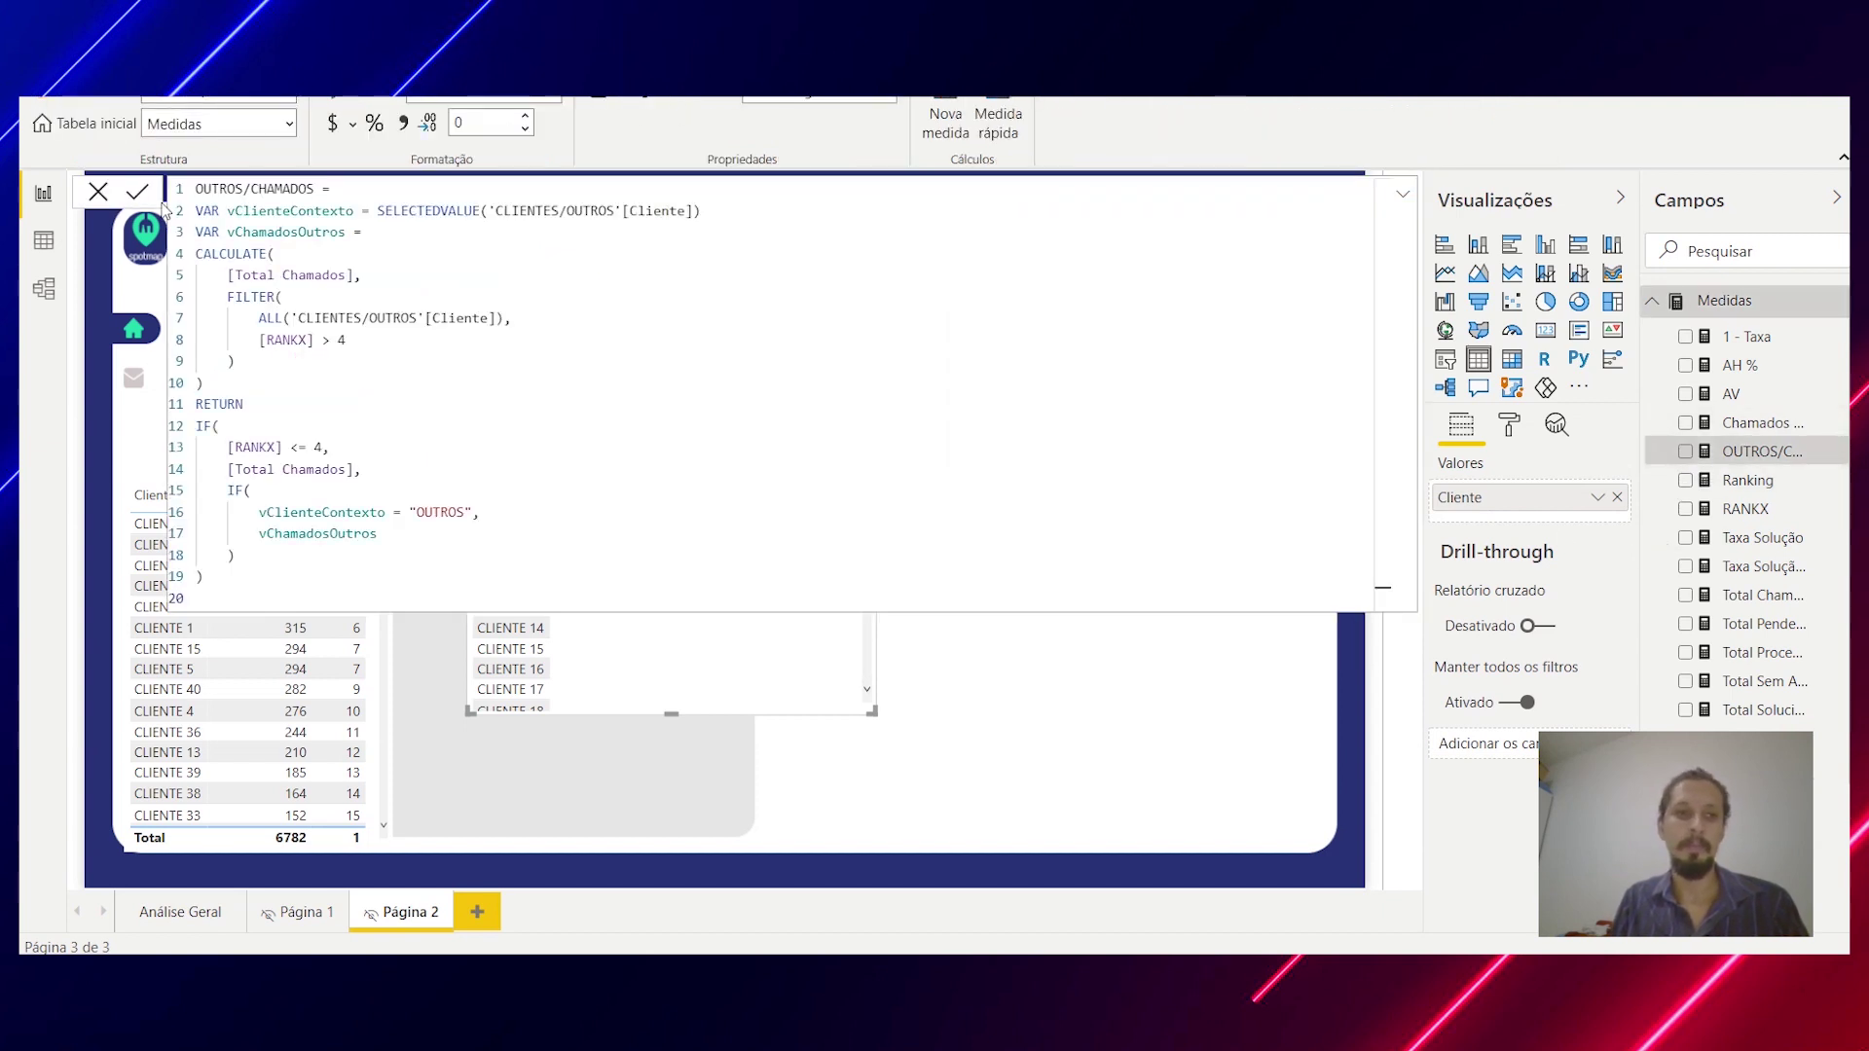
{"action": "key", "text": "Return"}
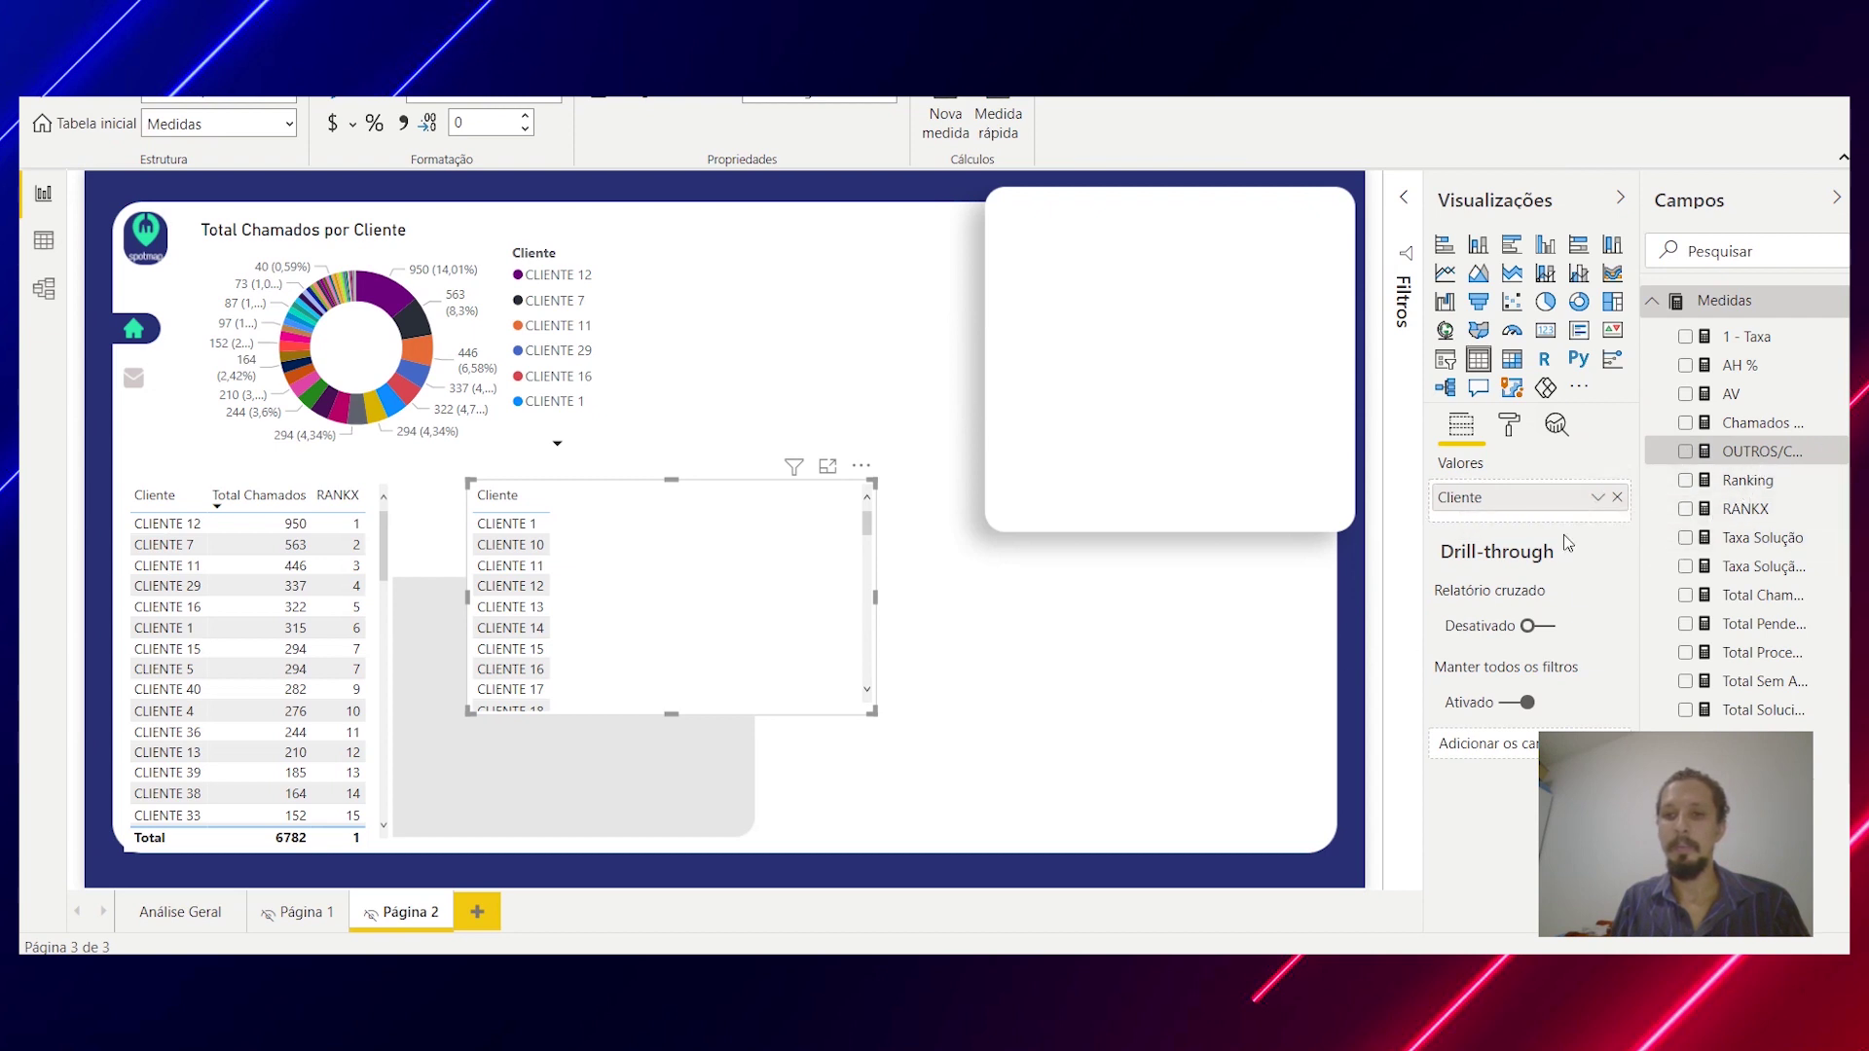
{"action": "left_click_drag", "start_coordinate": [1786, 462], "coordinate": [1470, 531]}
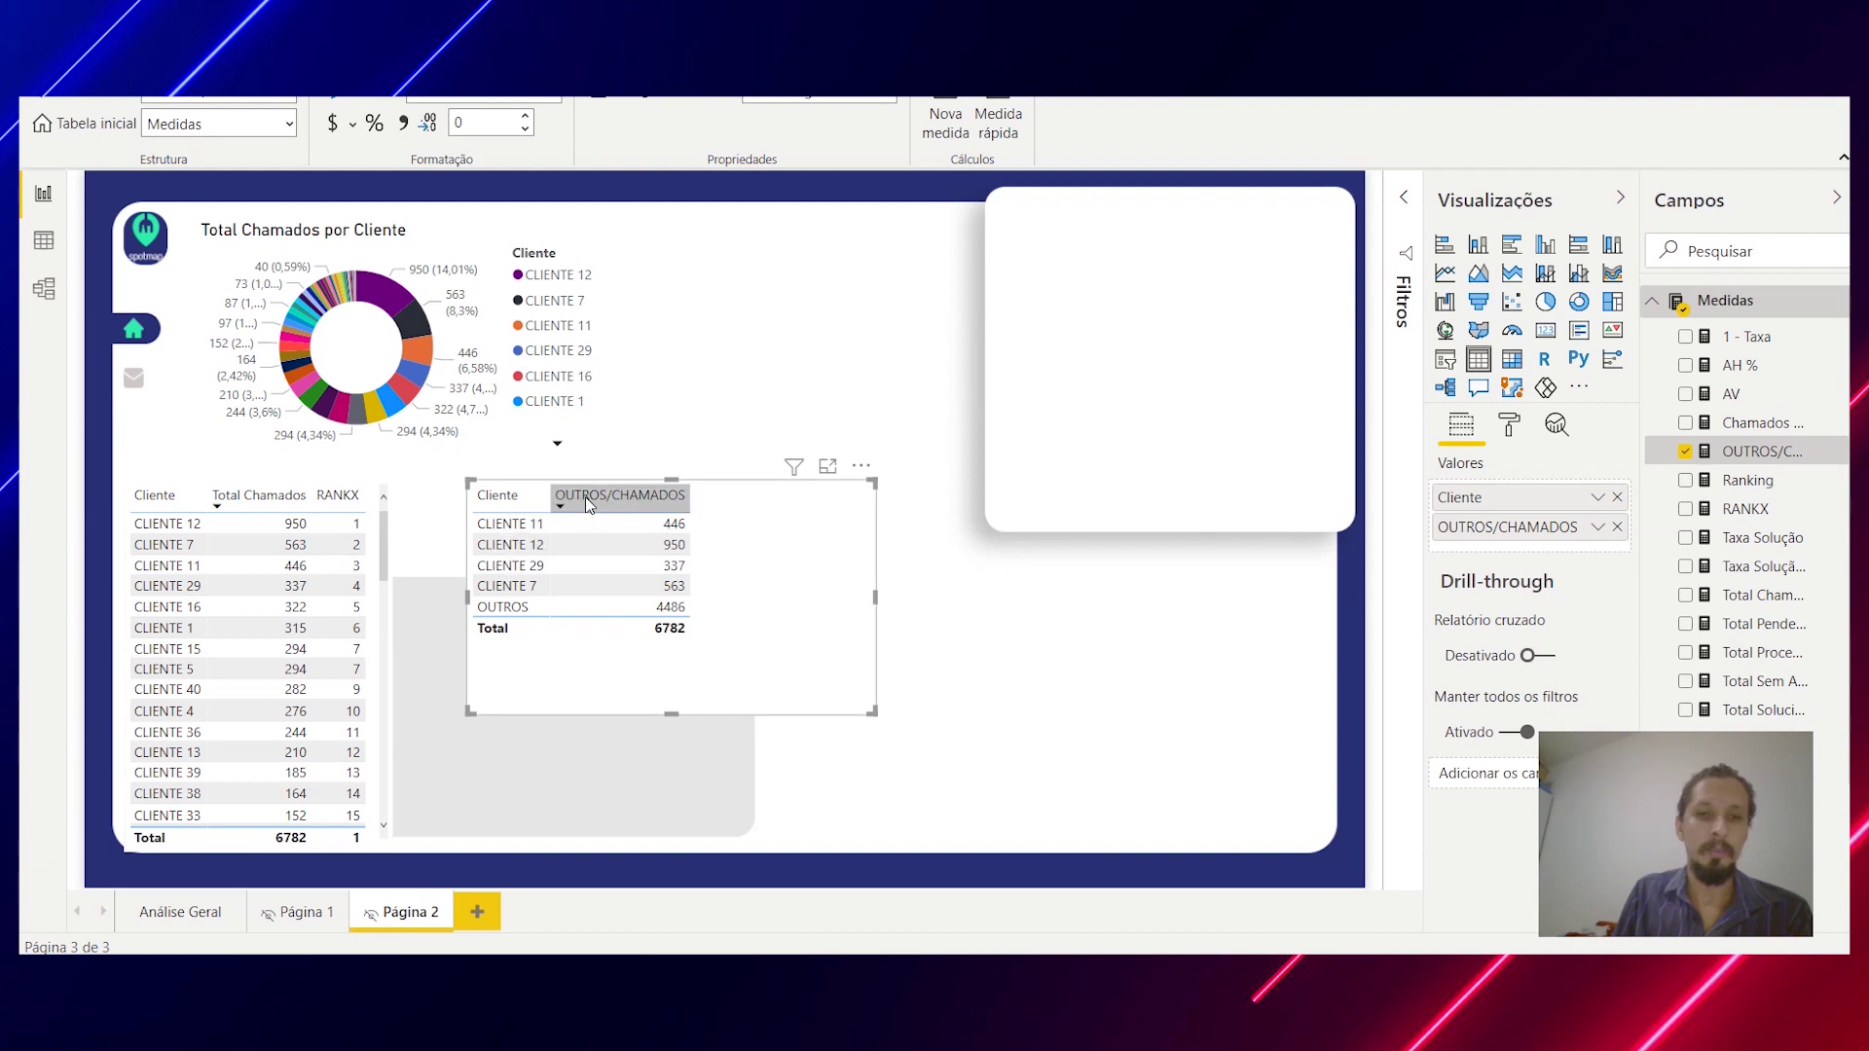
Step: Sort the new table by OUTROS/CHAMADOS in ascending order and move the table lower on the page
{"action": "left_click", "coordinate": [623, 497]}
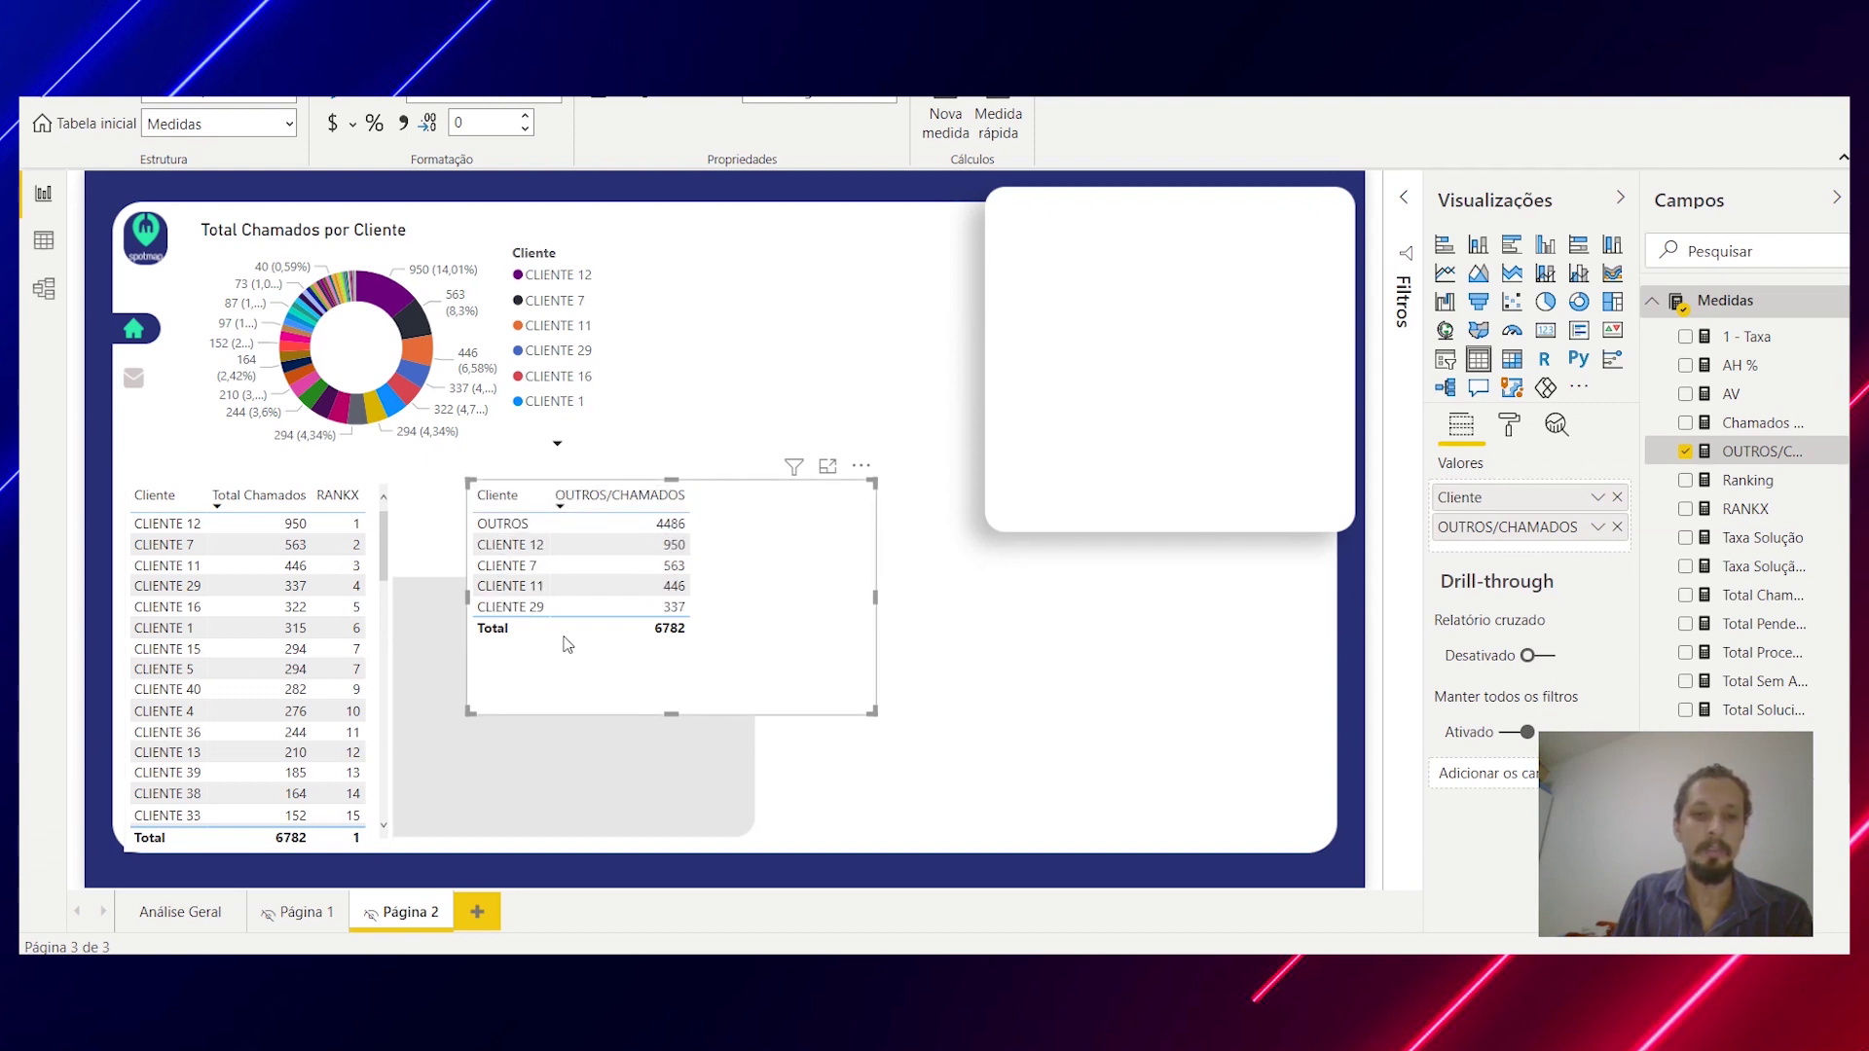
{"action": "left_click", "coordinate": [656, 493]}
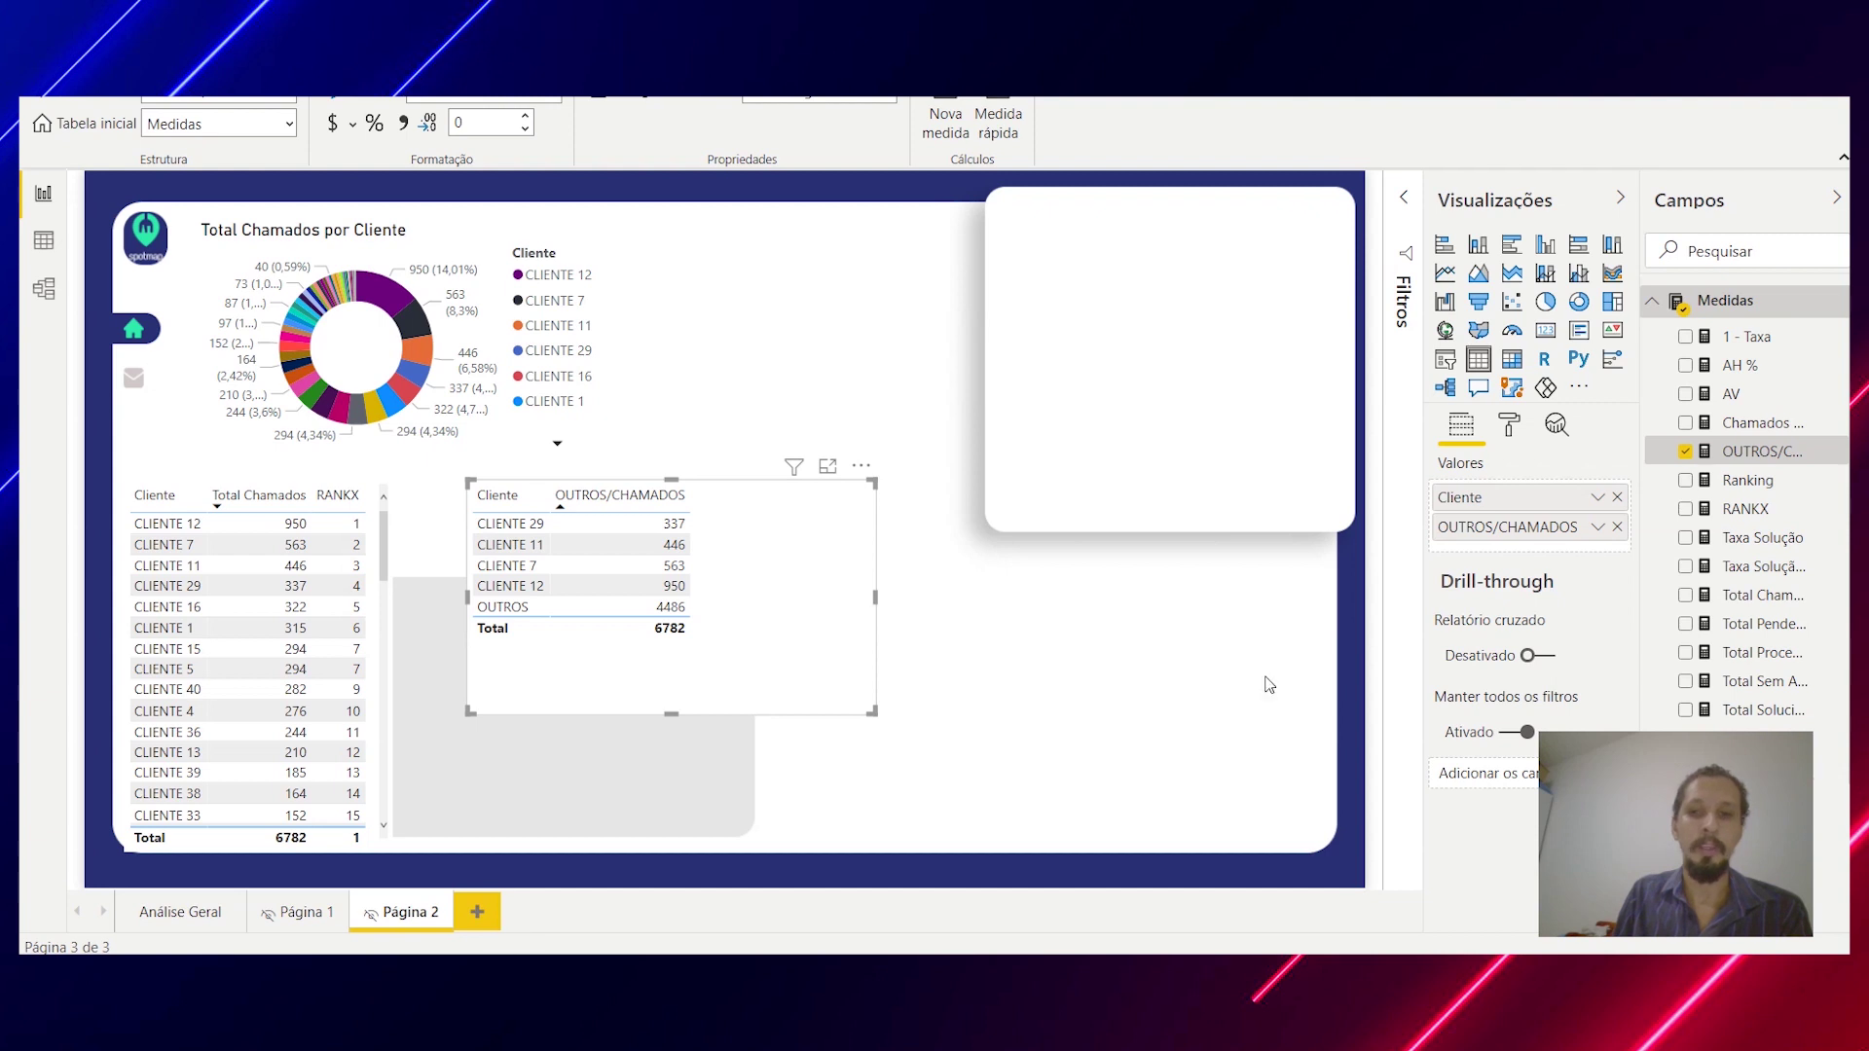
{"action": "left_click_drag", "start_coordinate": [825, 560], "coordinate": [817, 705]}
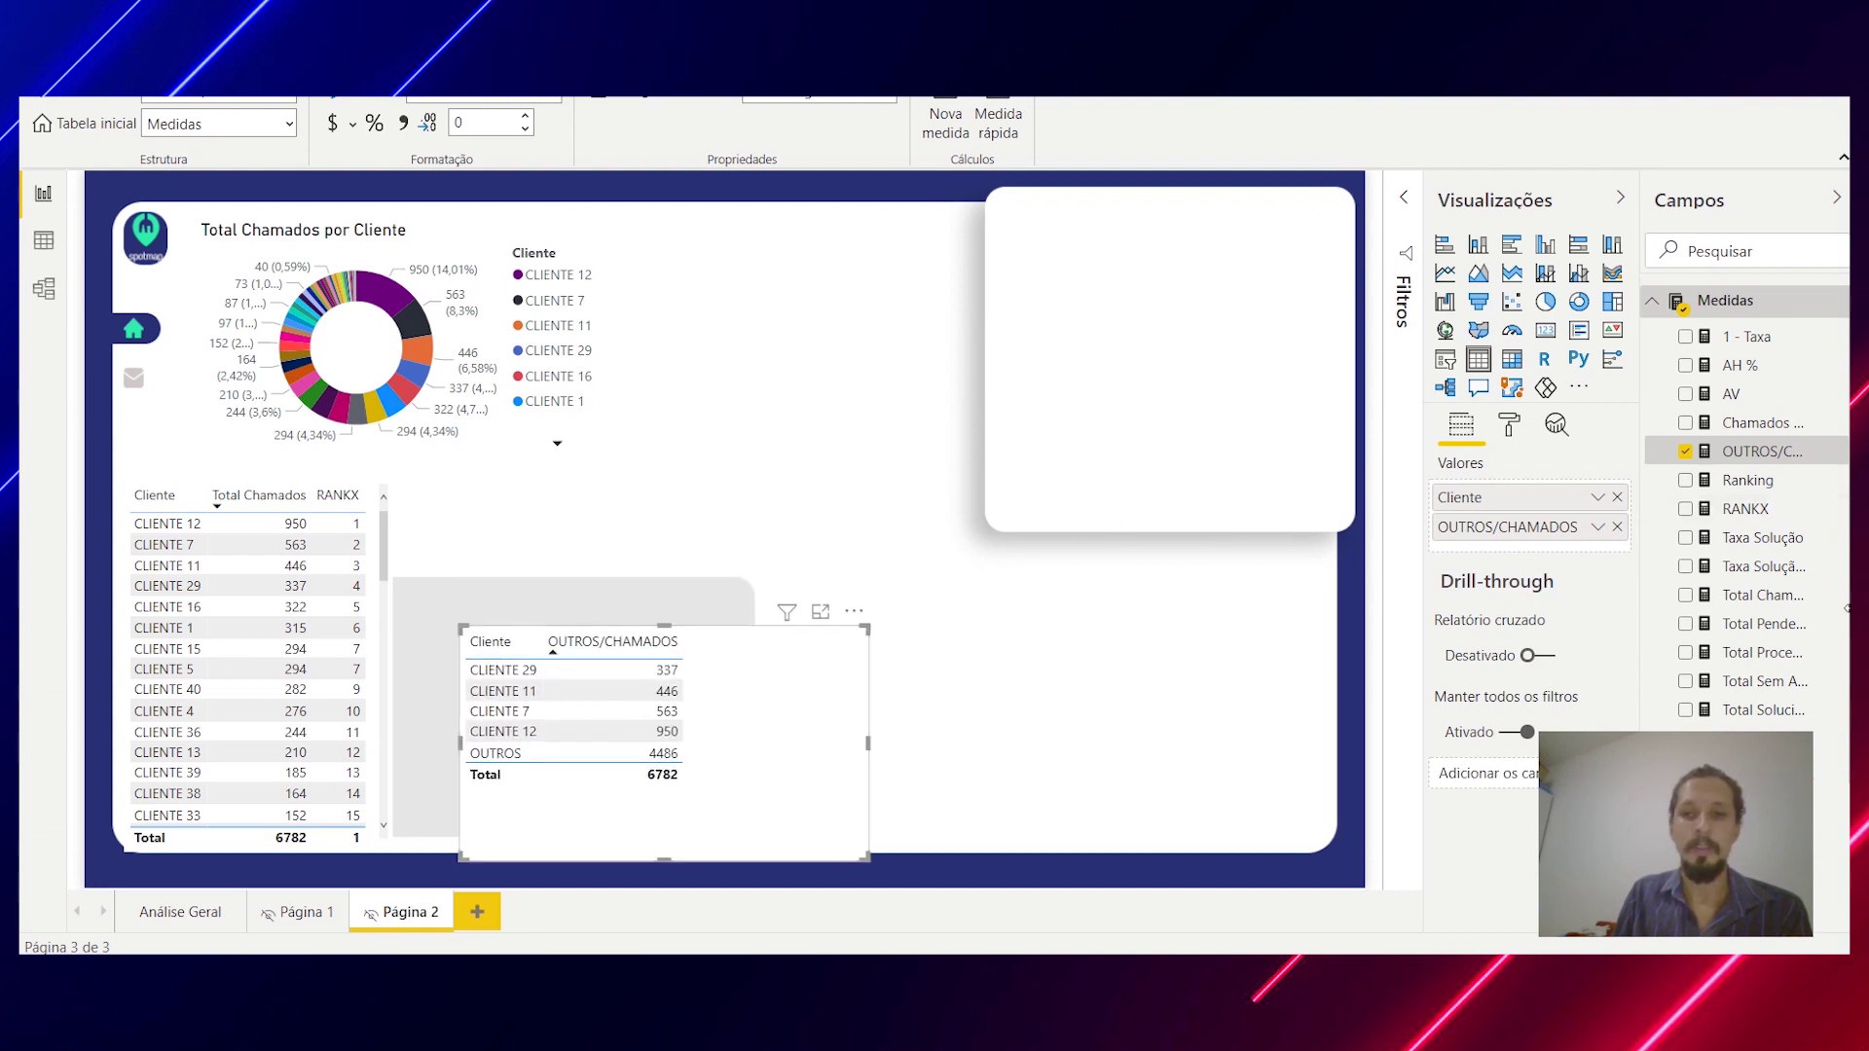
Step: Open the OUTROS/CHAMADOS formula and review the vClienteContexto test and the vChamadosOutros result in its inner IF
{"action": "left_click", "coordinate": [1794, 452]}
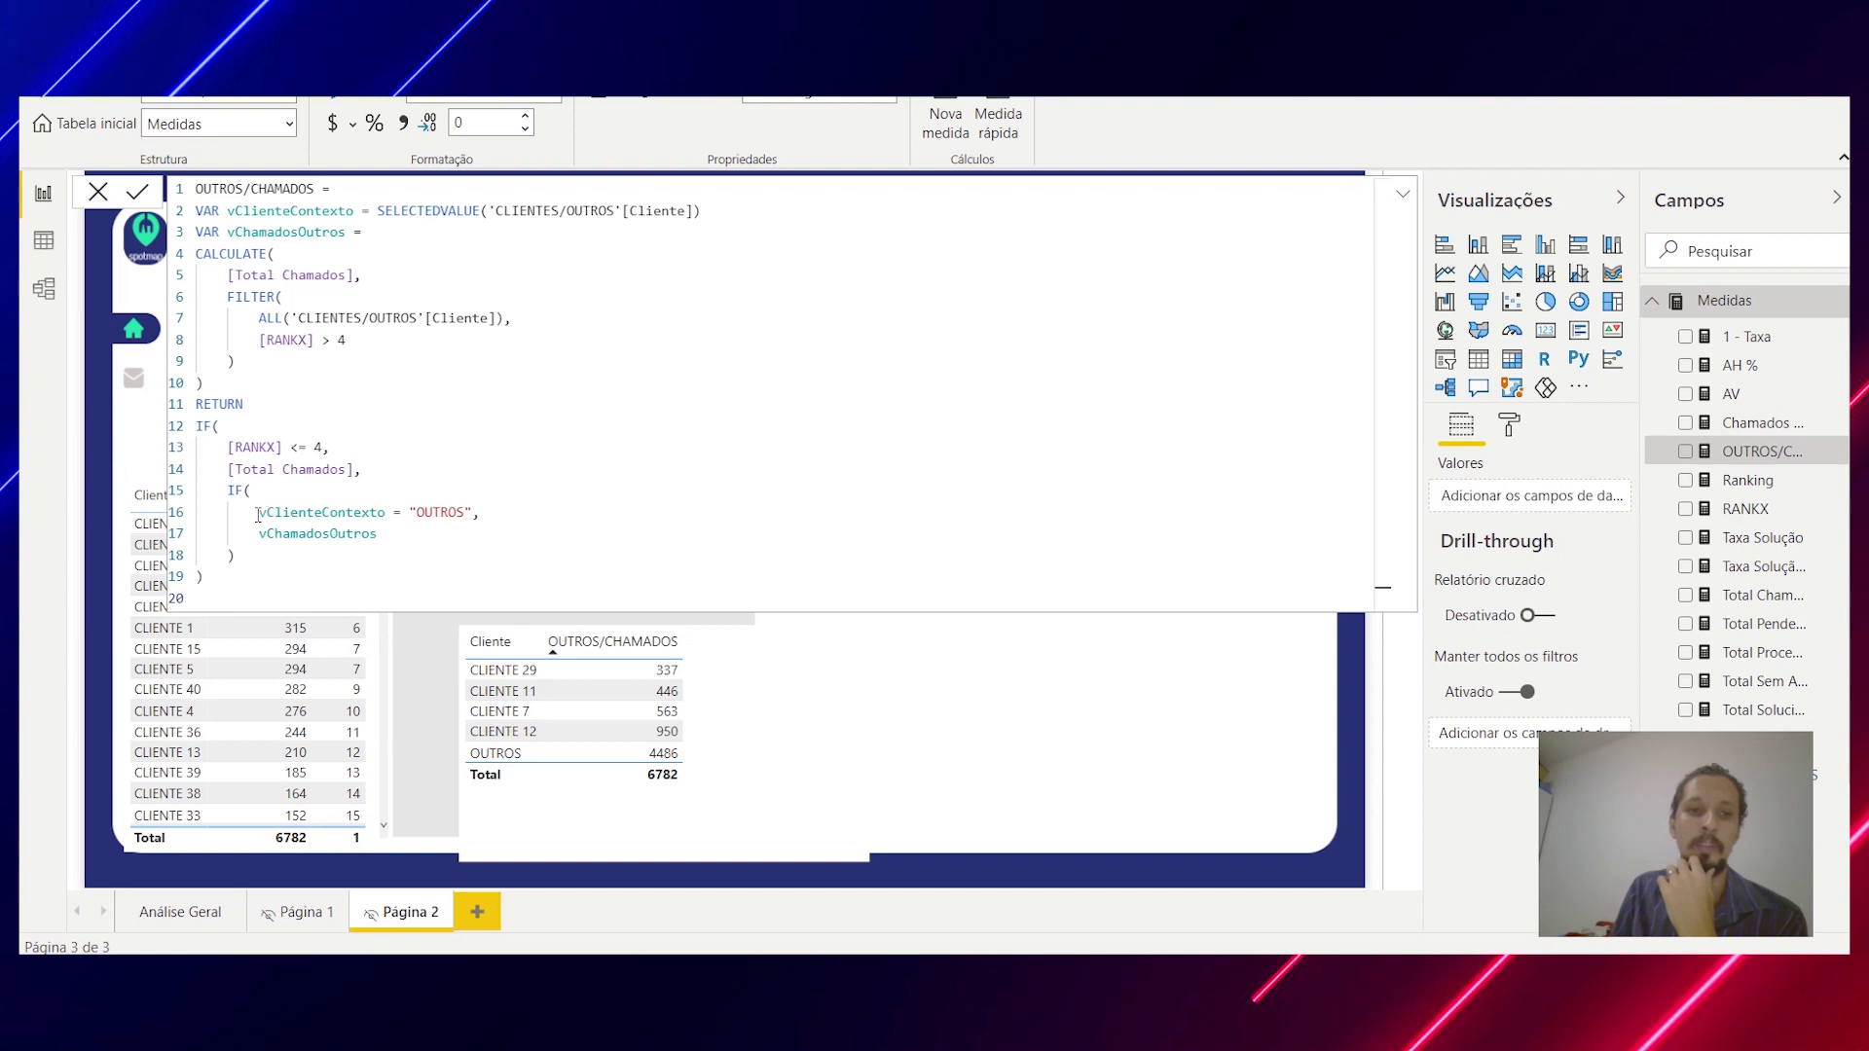
{"action": "left_click_drag", "start_coordinate": [257, 515], "coordinate": [387, 514]}
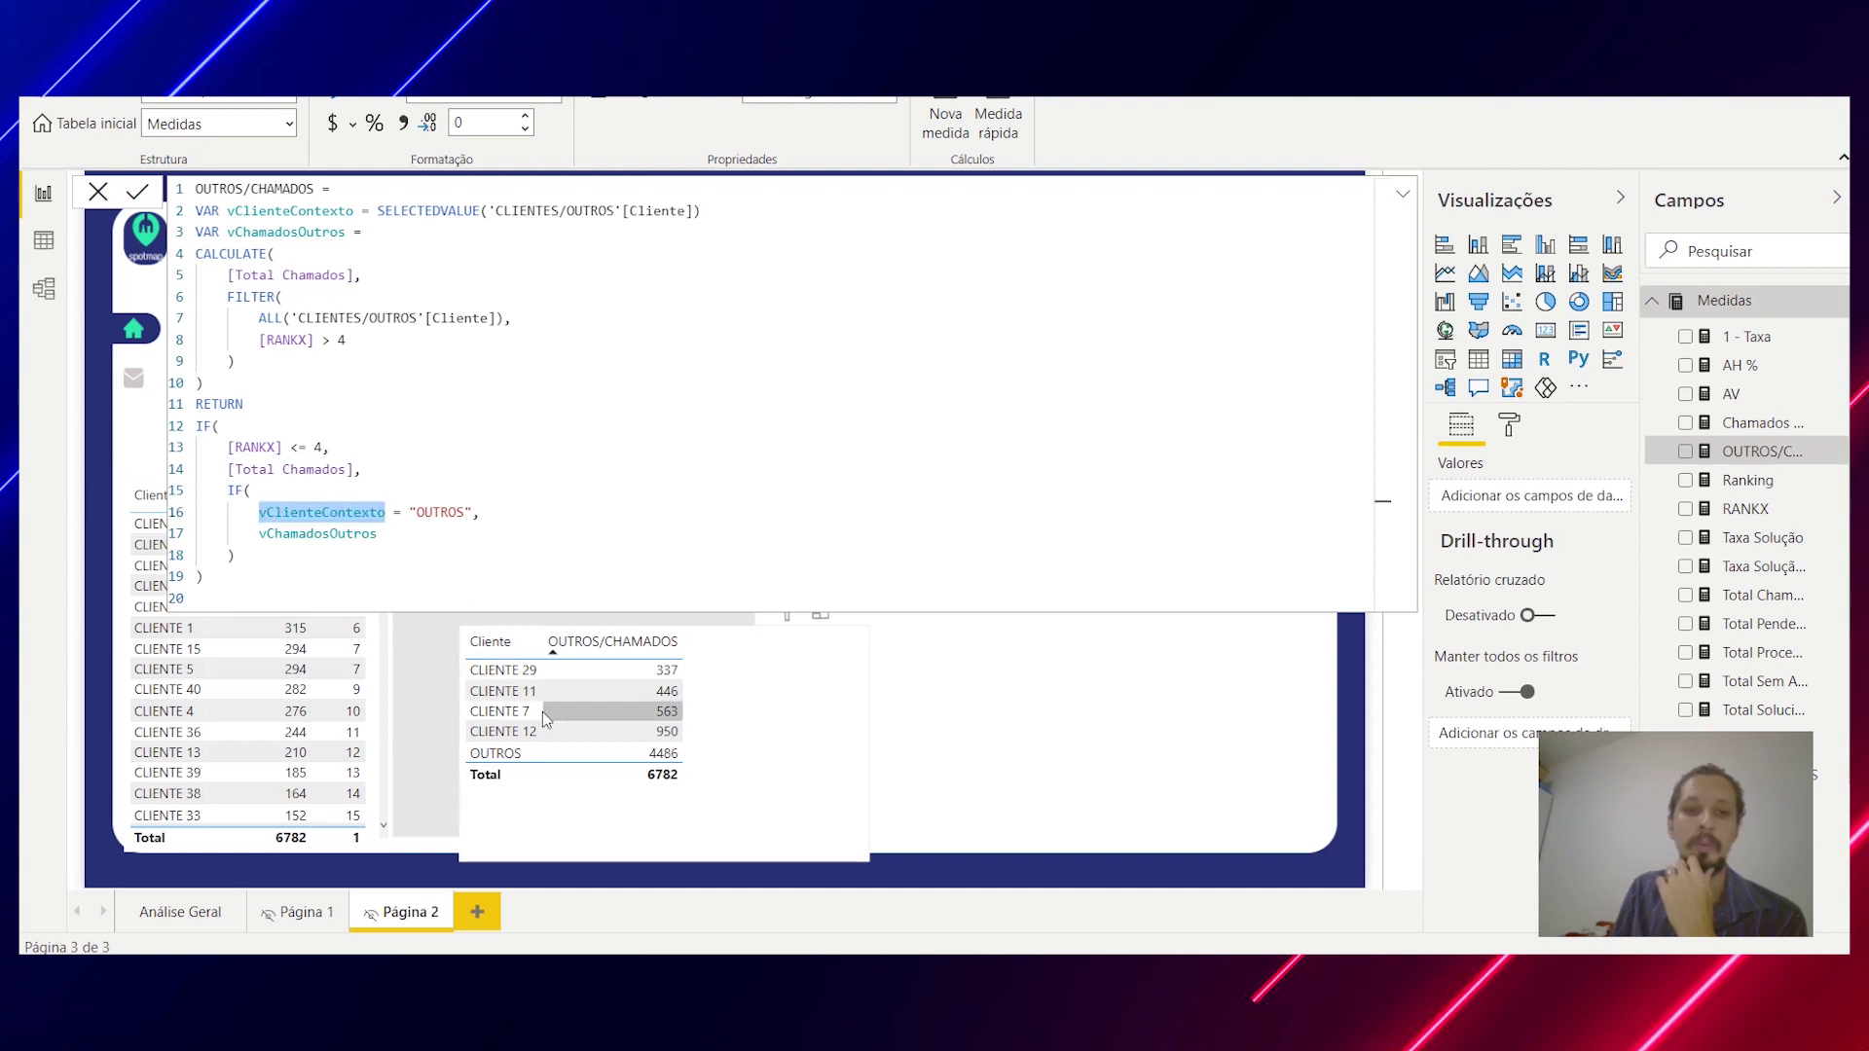
{"action": "left_click", "coordinate": [259, 535]}
{"action": "left_click_drag", "start_coordinate": [259, 538], "coordinate": [379, 538]}
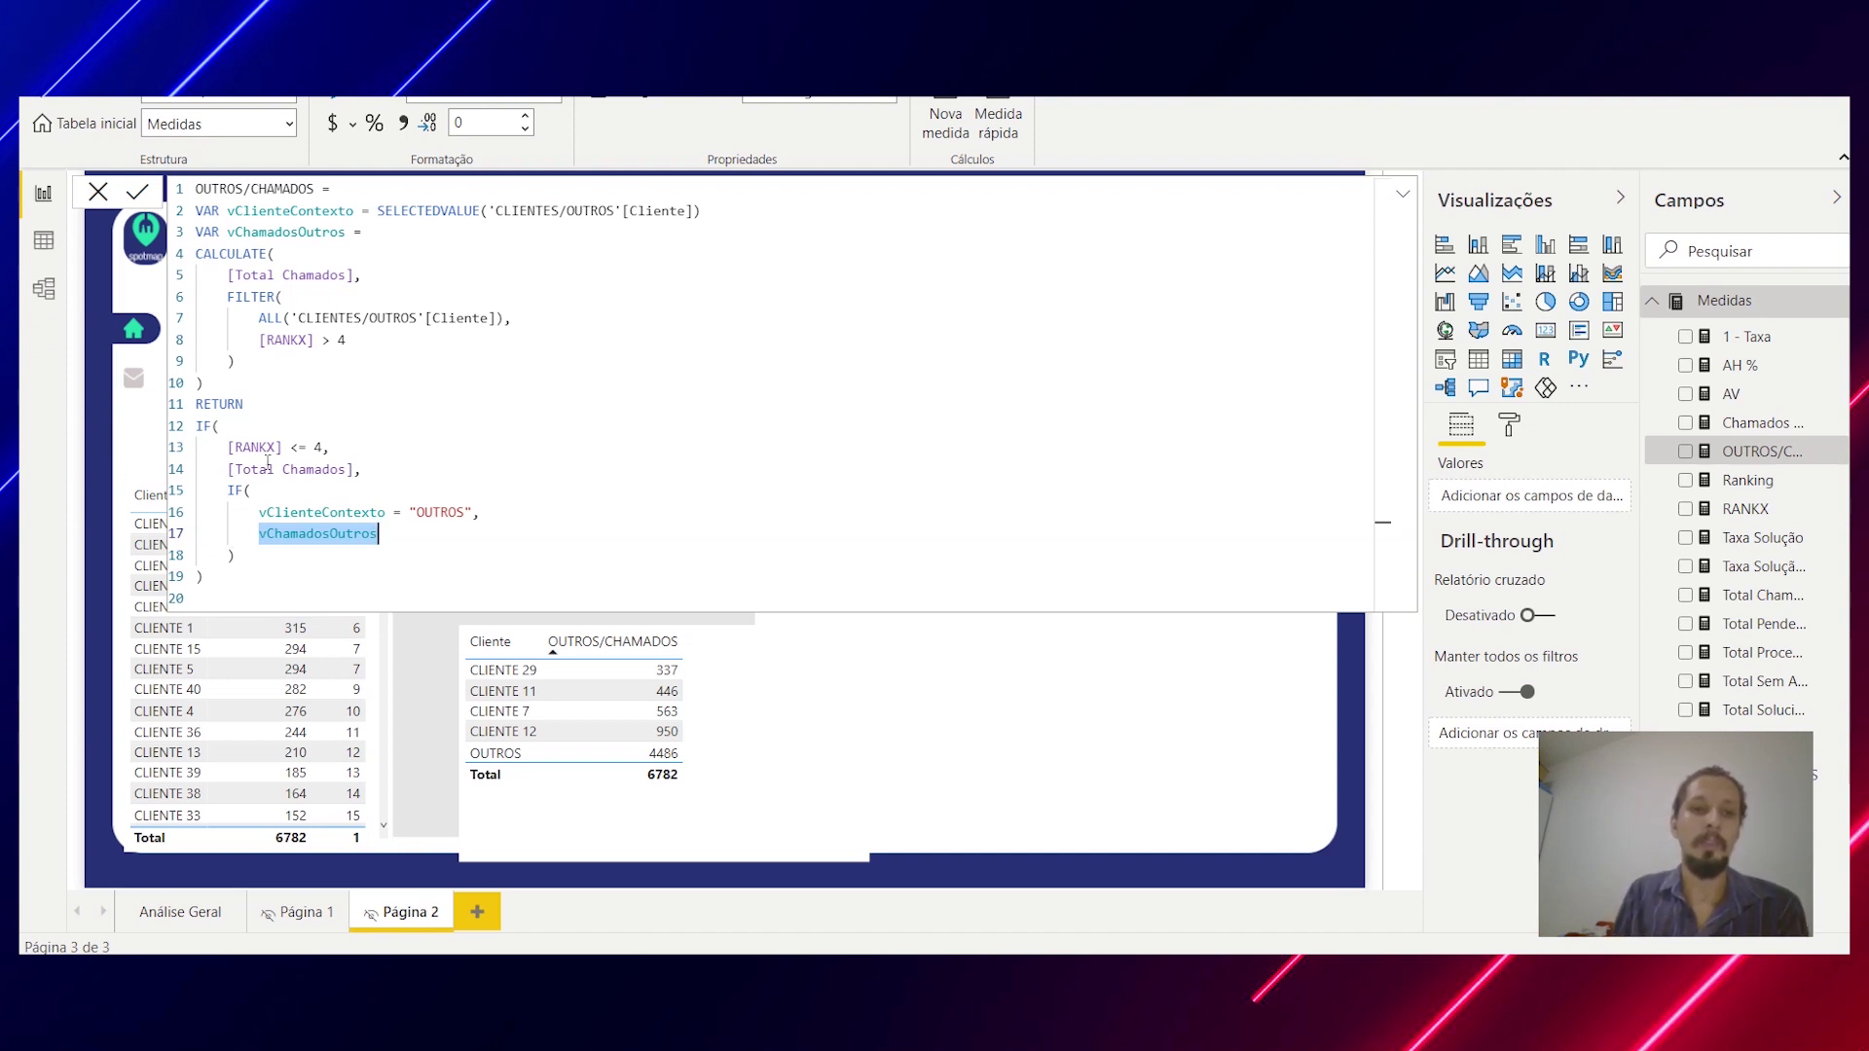
Step: Set both RANKX thresholds in the OUTROS/CHAMADOS formula to 2, apply it, and highlight the "OUTROS" text in the IF
{"action": "left_click", "coordinate": [341, 340]}
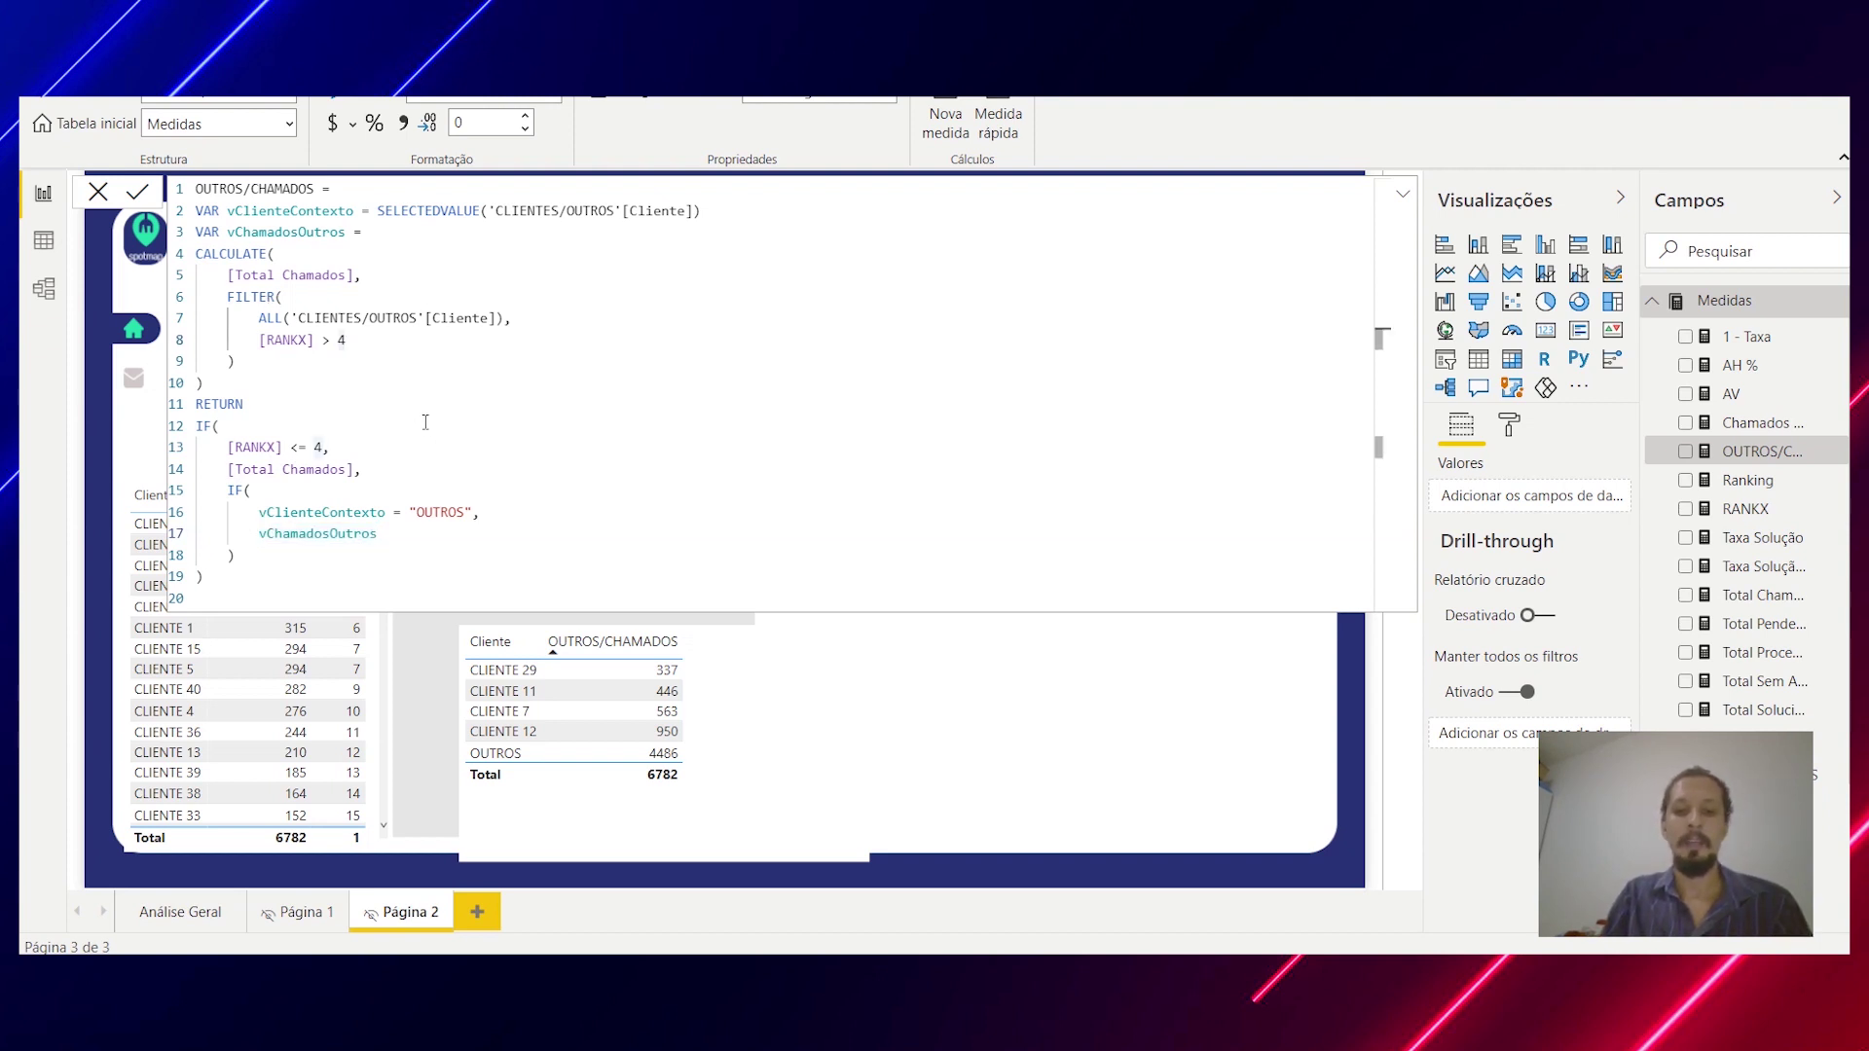
{"action": "key", "text": "BackSpace"}
{"action": "type", "text": "2"}
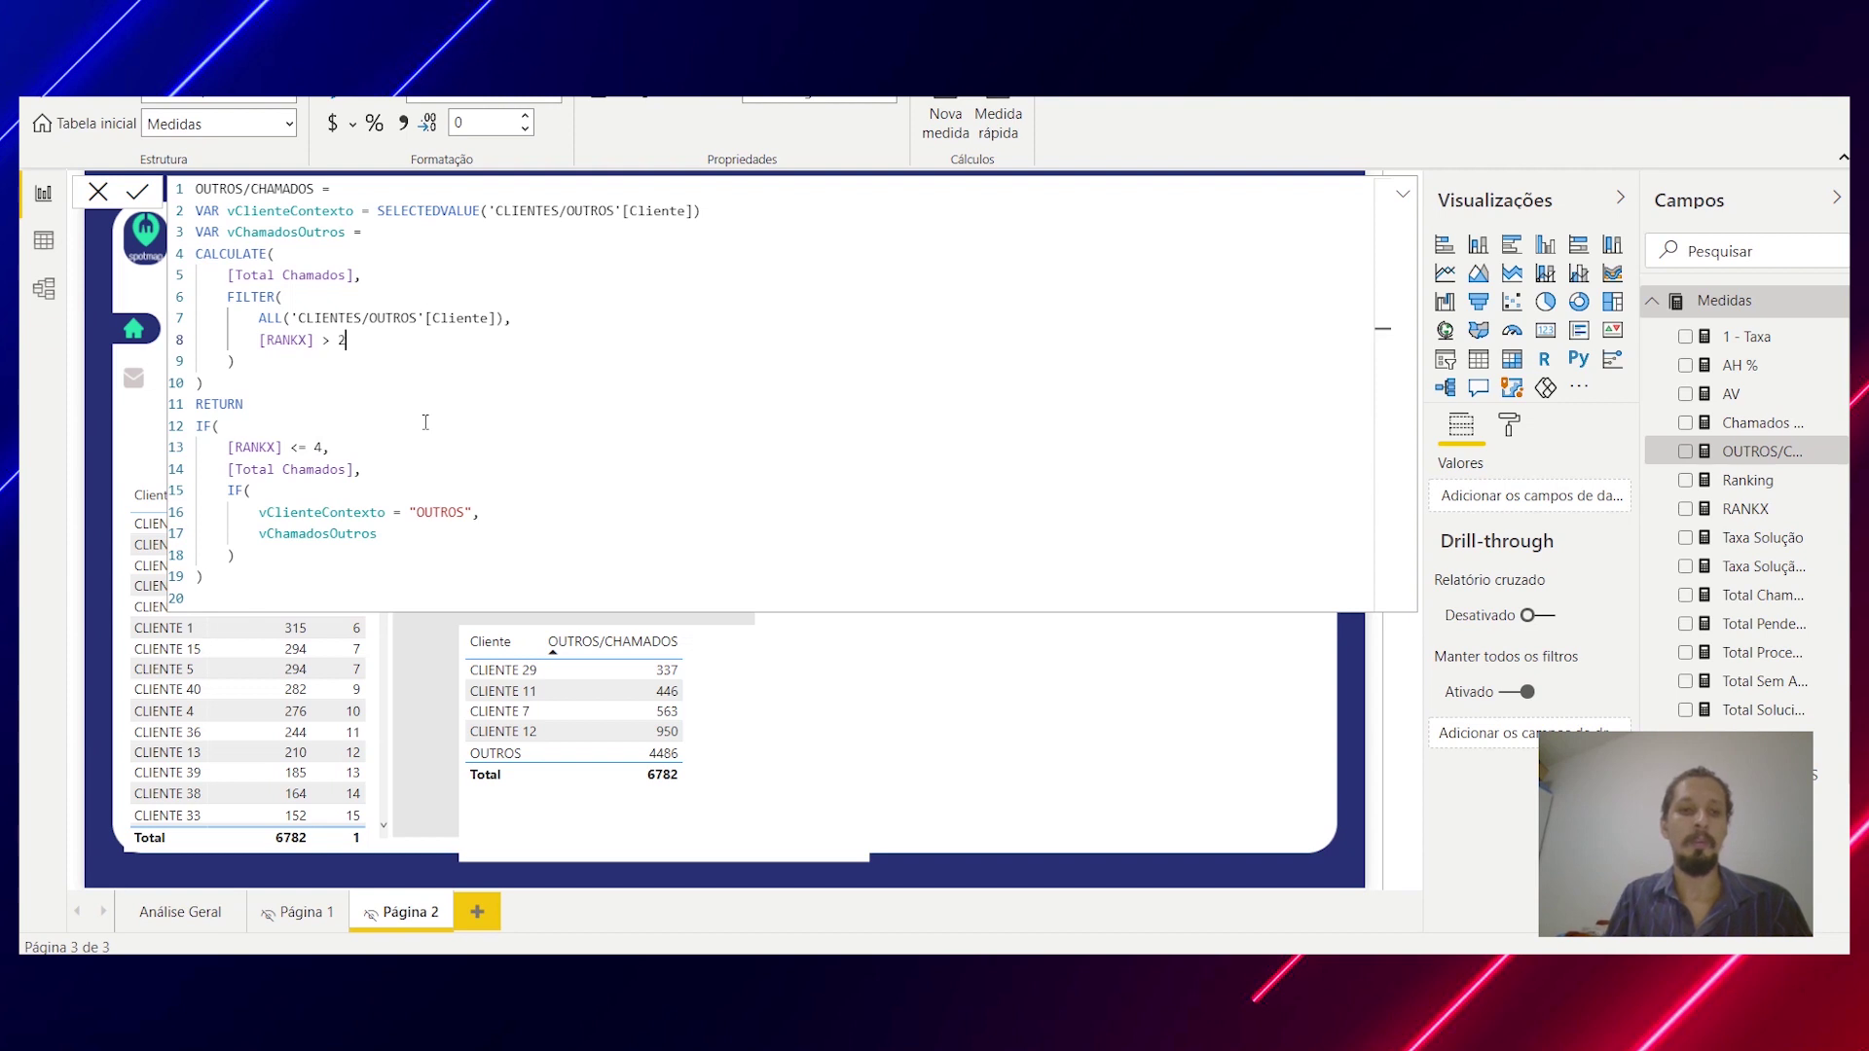
{"action": "left_click", "coordinate": [324, 447]}
{"action": "key", "text": "BackSpace"}
{"action": "type", "text": "2"}
{"action": "left_click", "coordinate": [281, 592]}
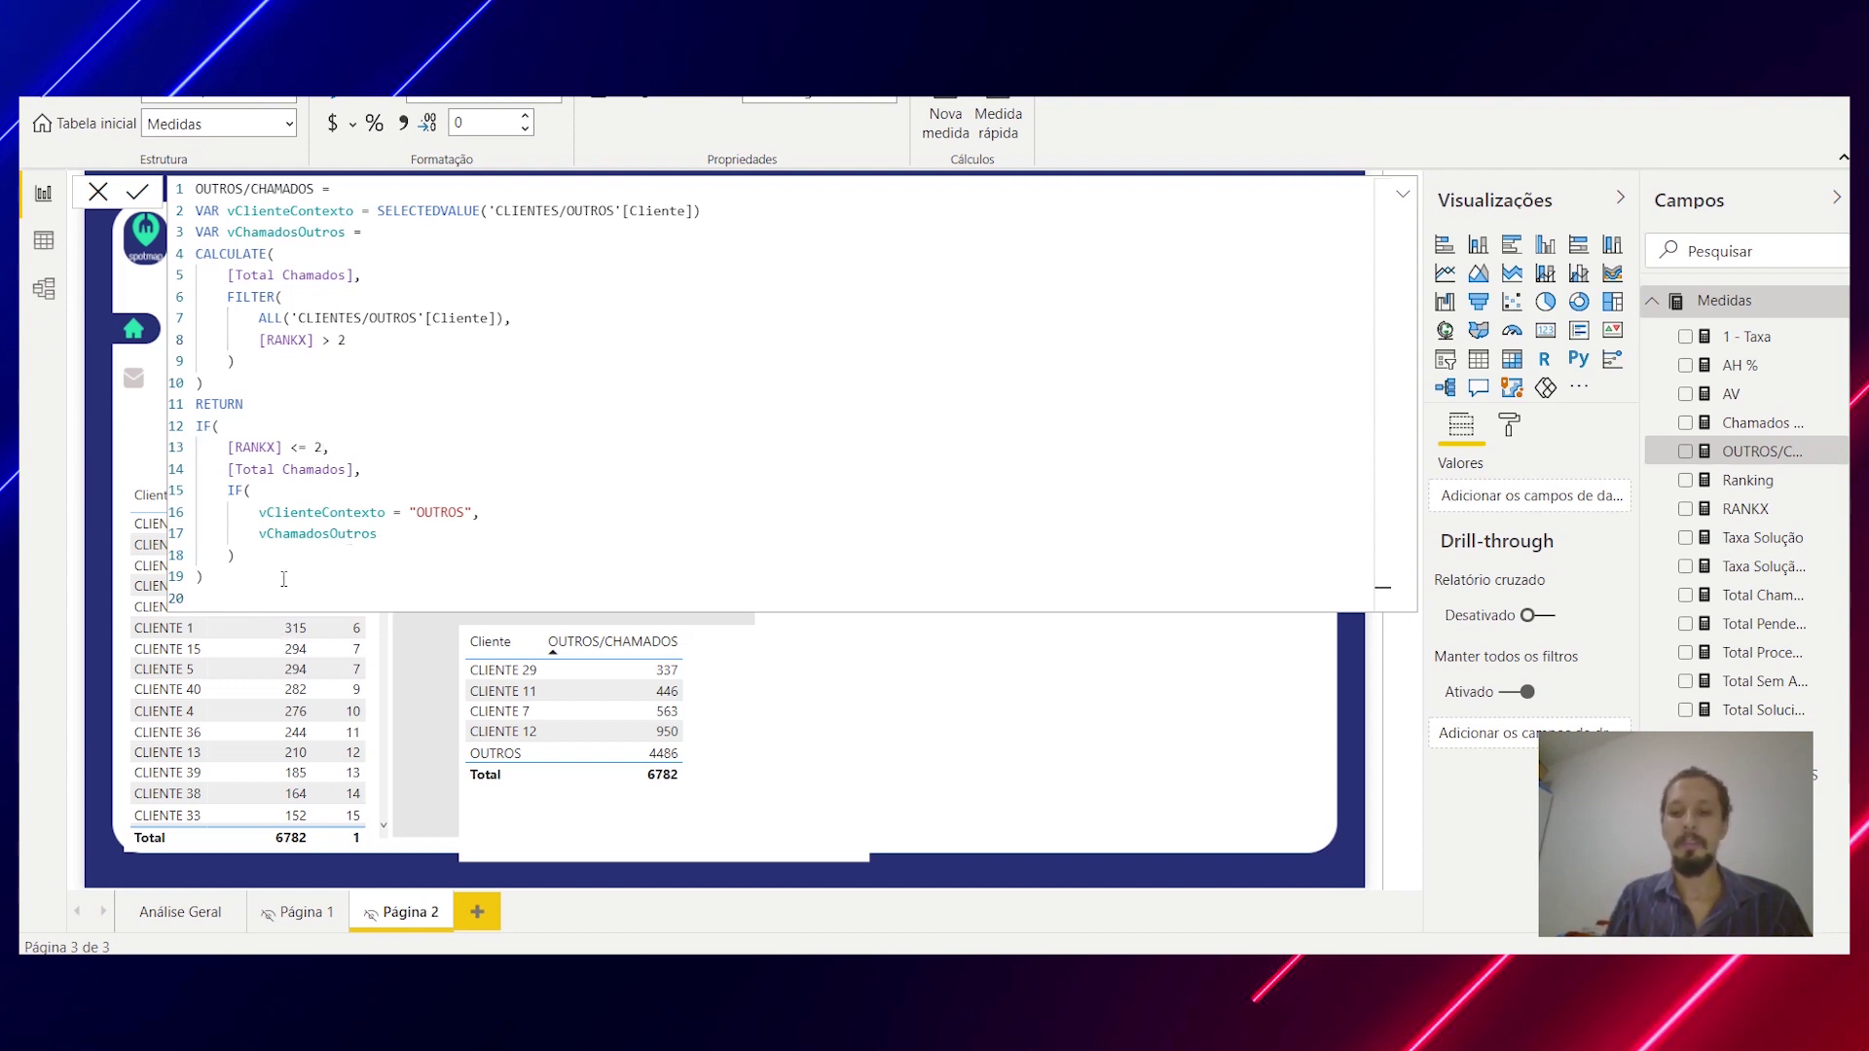
{"action": "key", "text": "Return"}
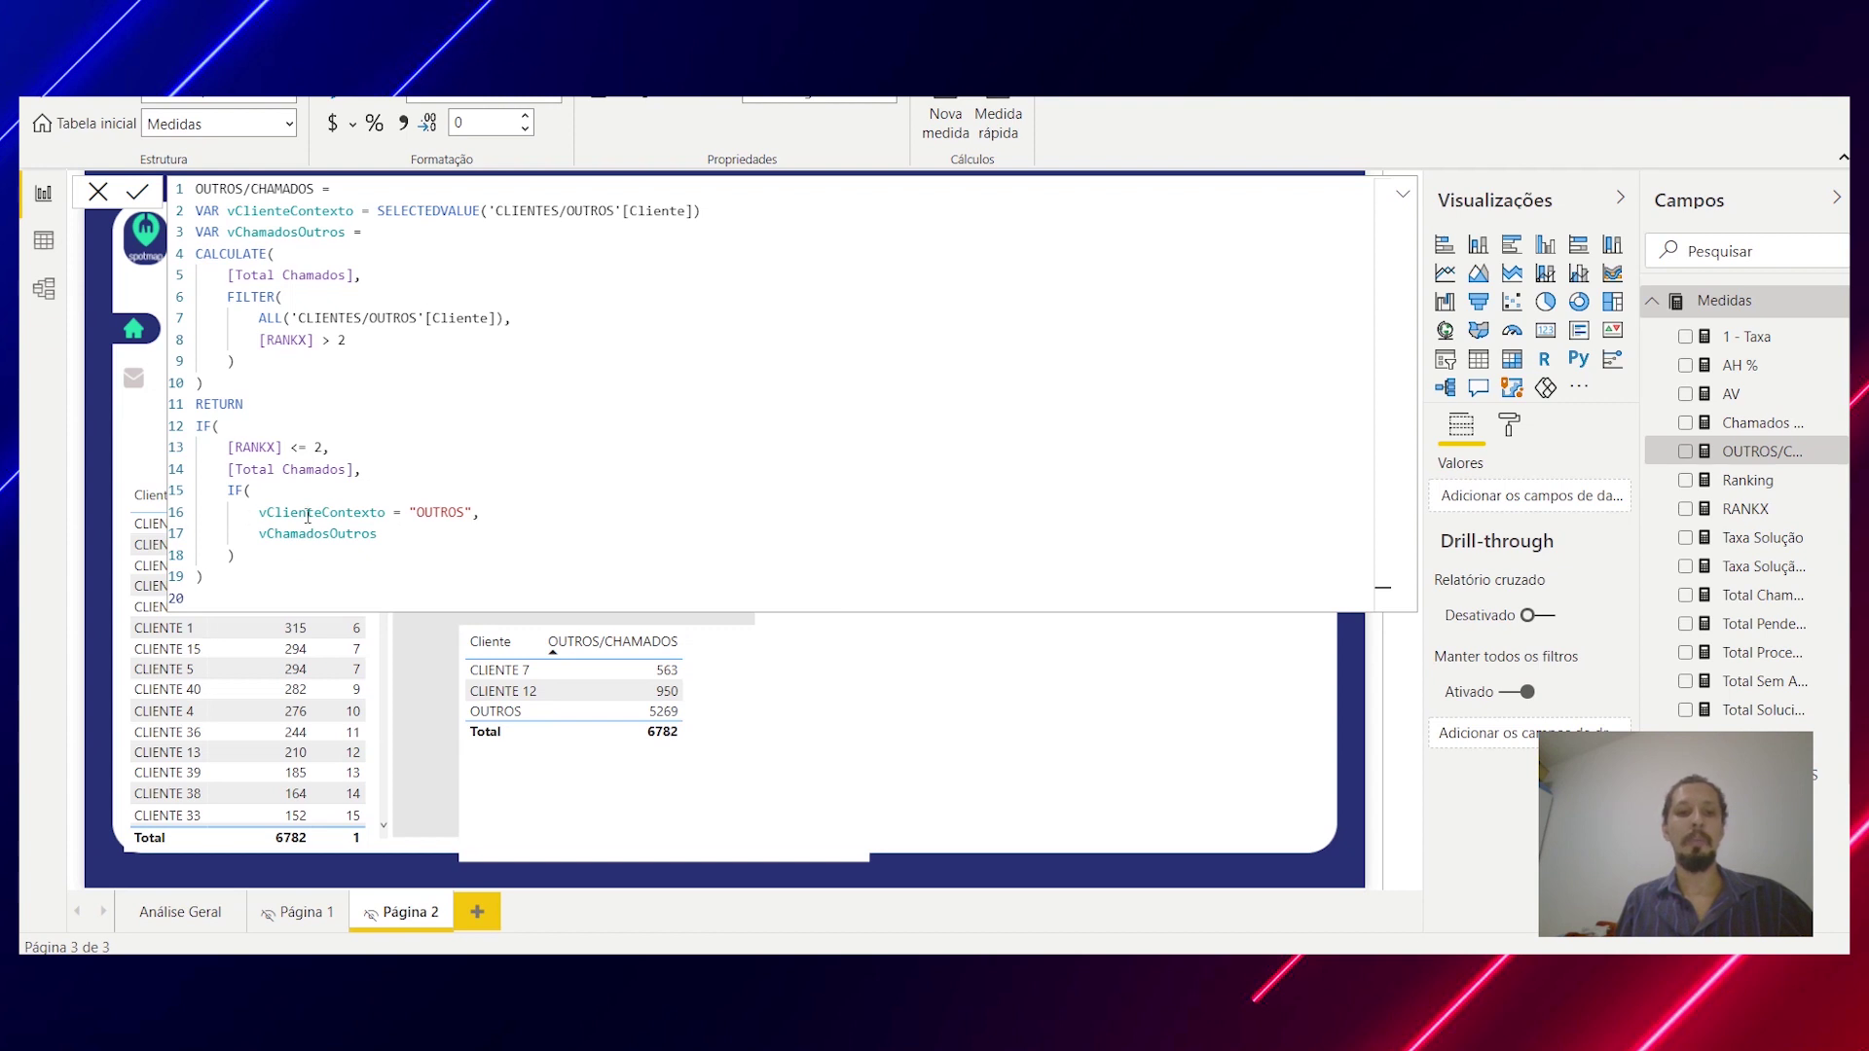
{"action": "left_click_drag", "start_coordinate": [412, 514], "coordinate": [474, 514]}
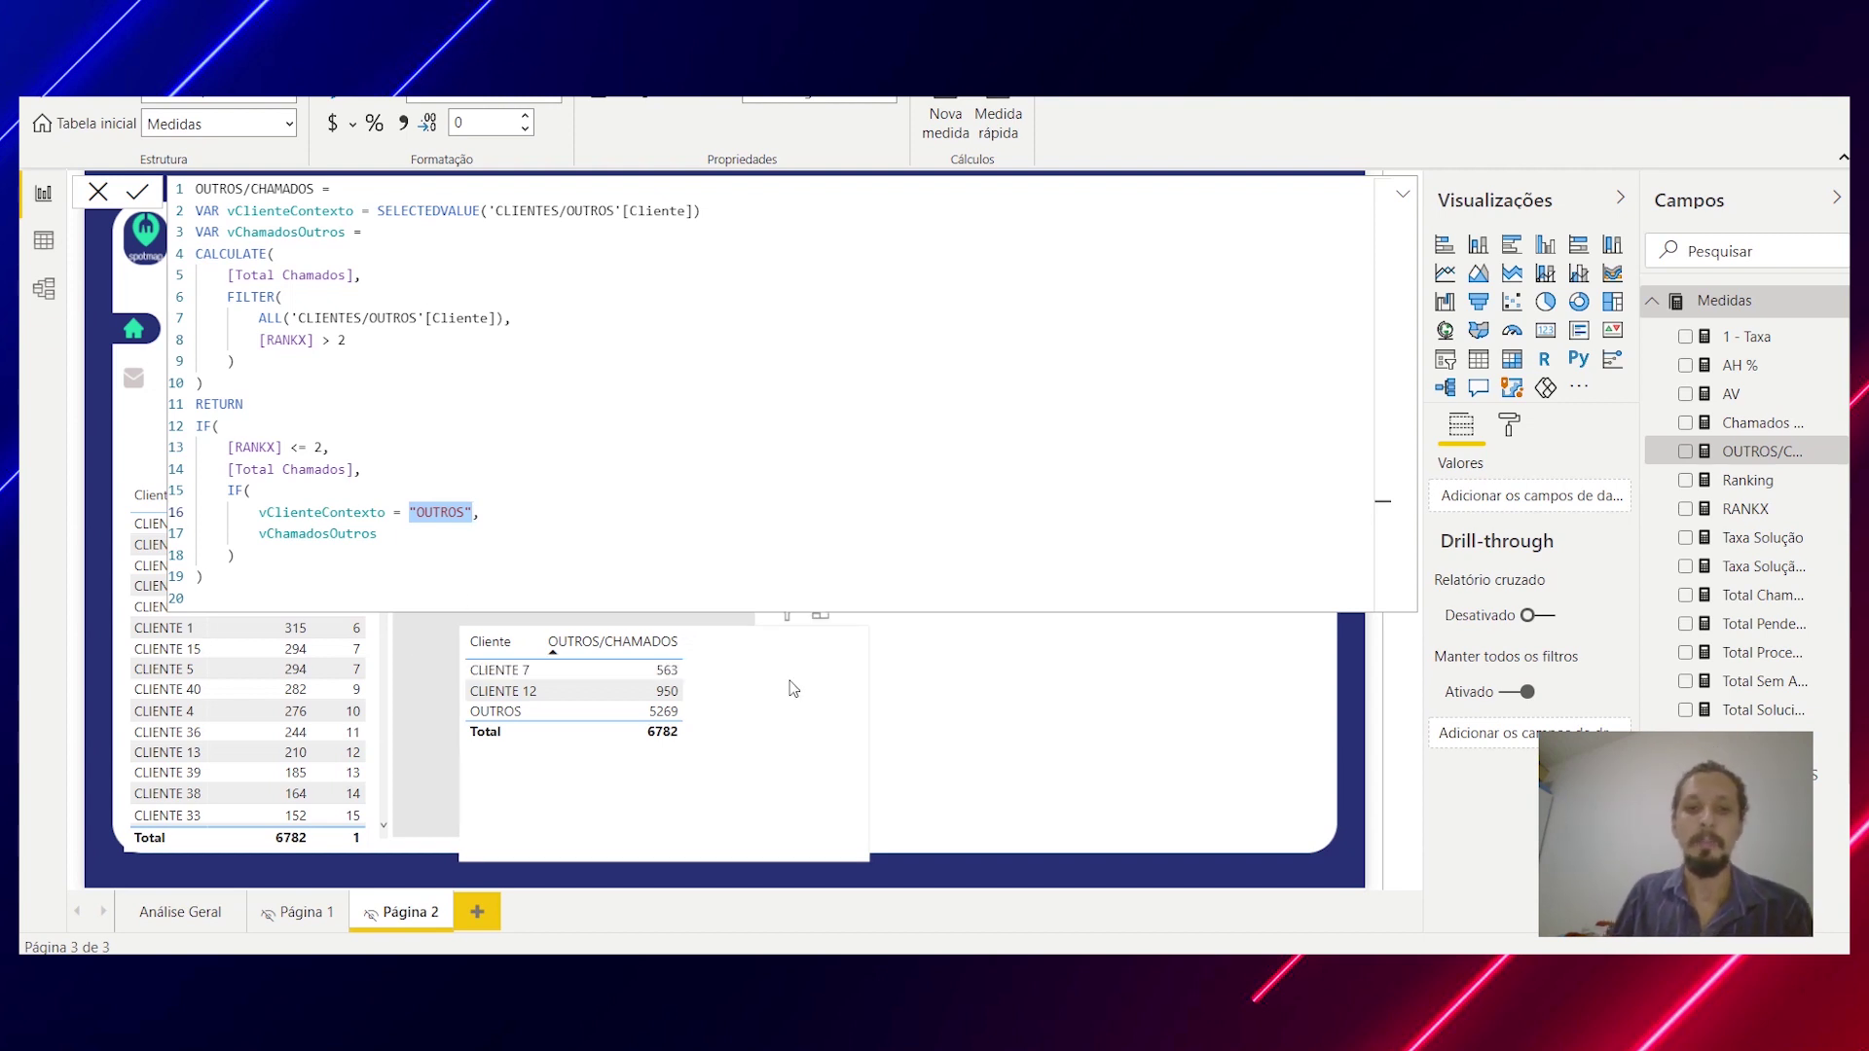
Step: Move the Cliente and OUTROS/CHAMADOS table slightly higher on the page and convert it to a donut chart
{"action": "left_click", "coordinate": [211, 171]}
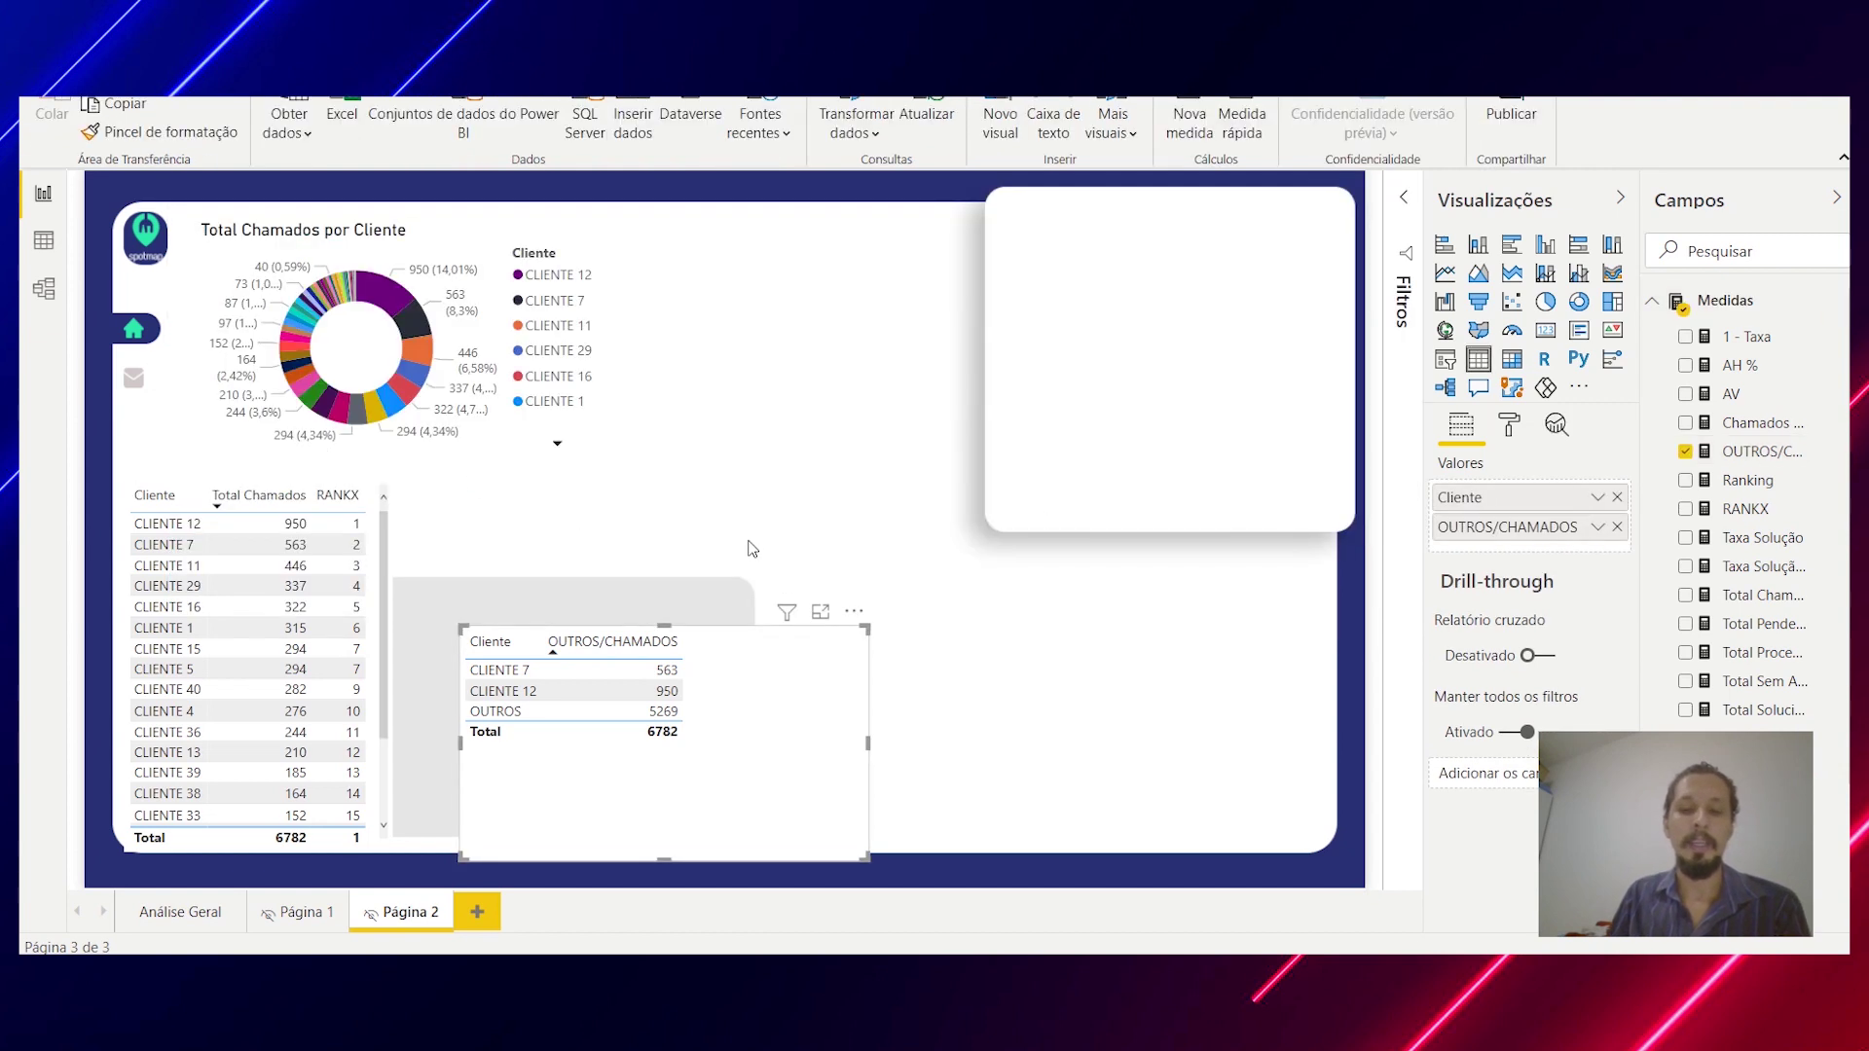
{"action": "left_click_drag", "start_coordinate": [758, 706], "coordinate": [740, 623]}
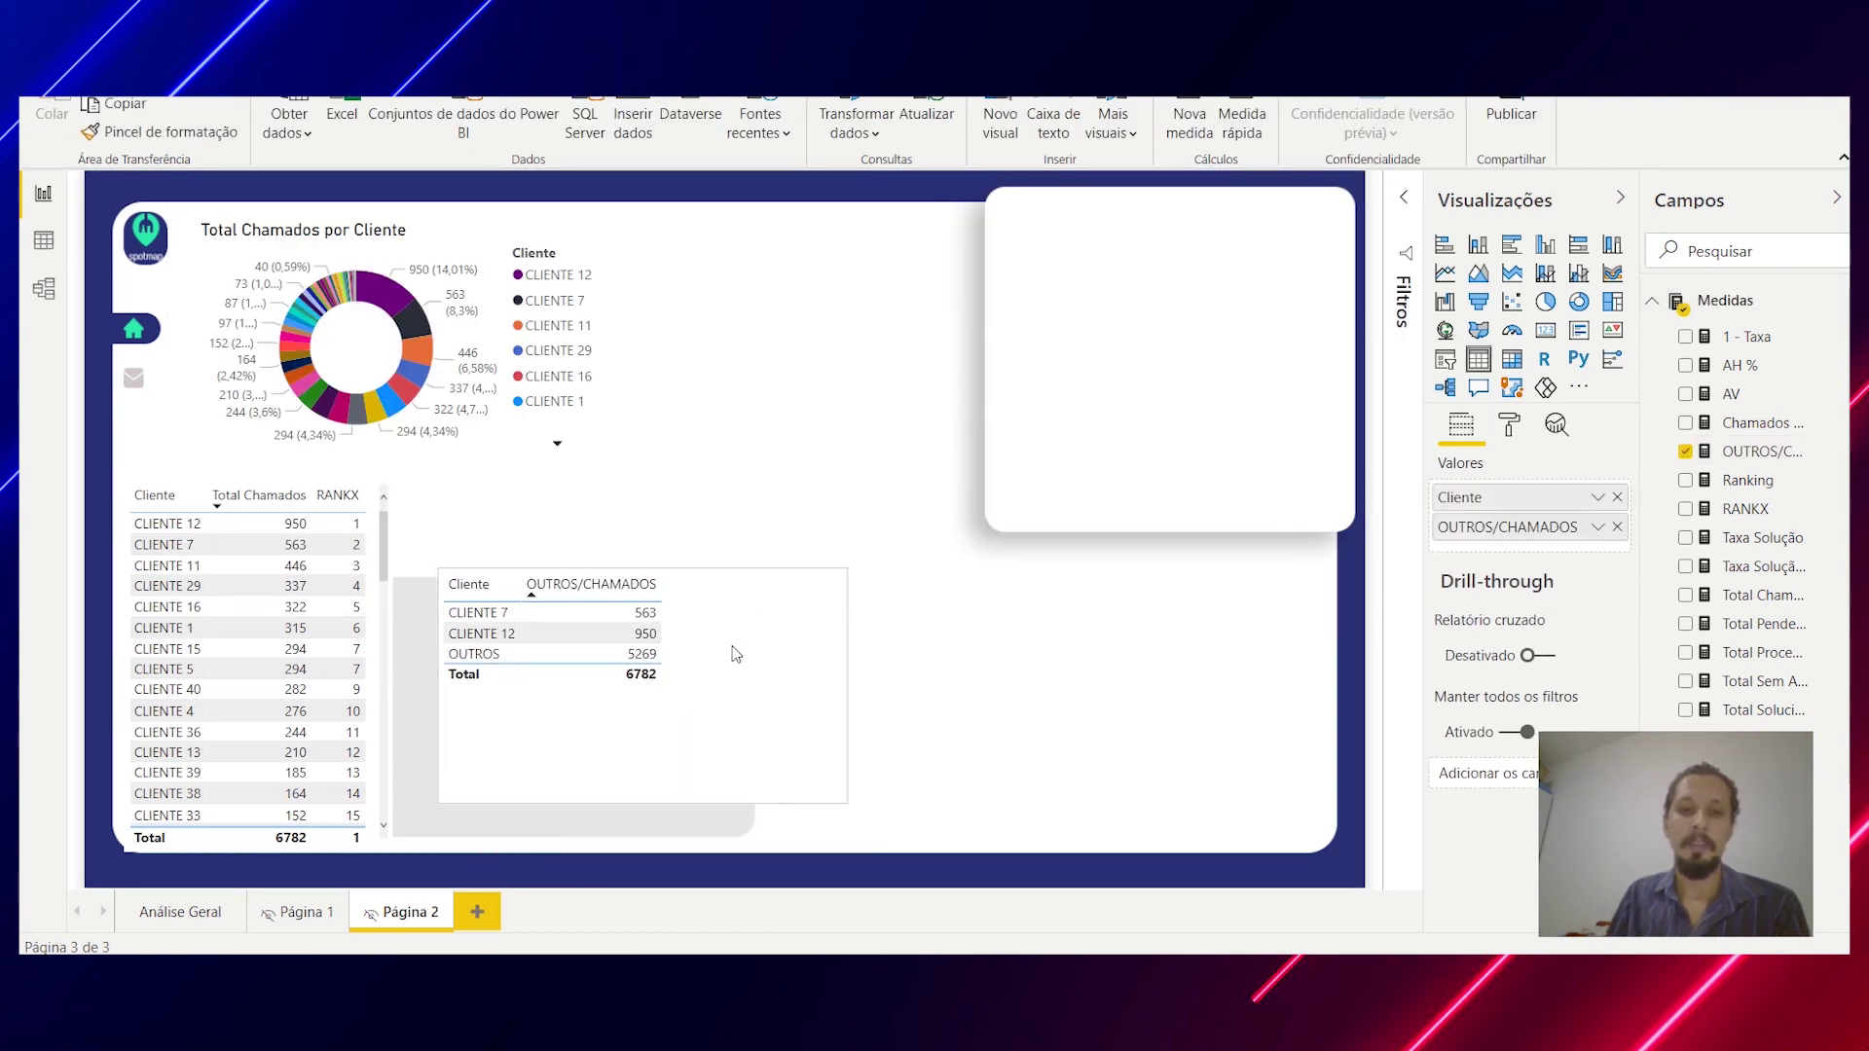
{"action": "left_click", "coordinate": [1578, 301]}
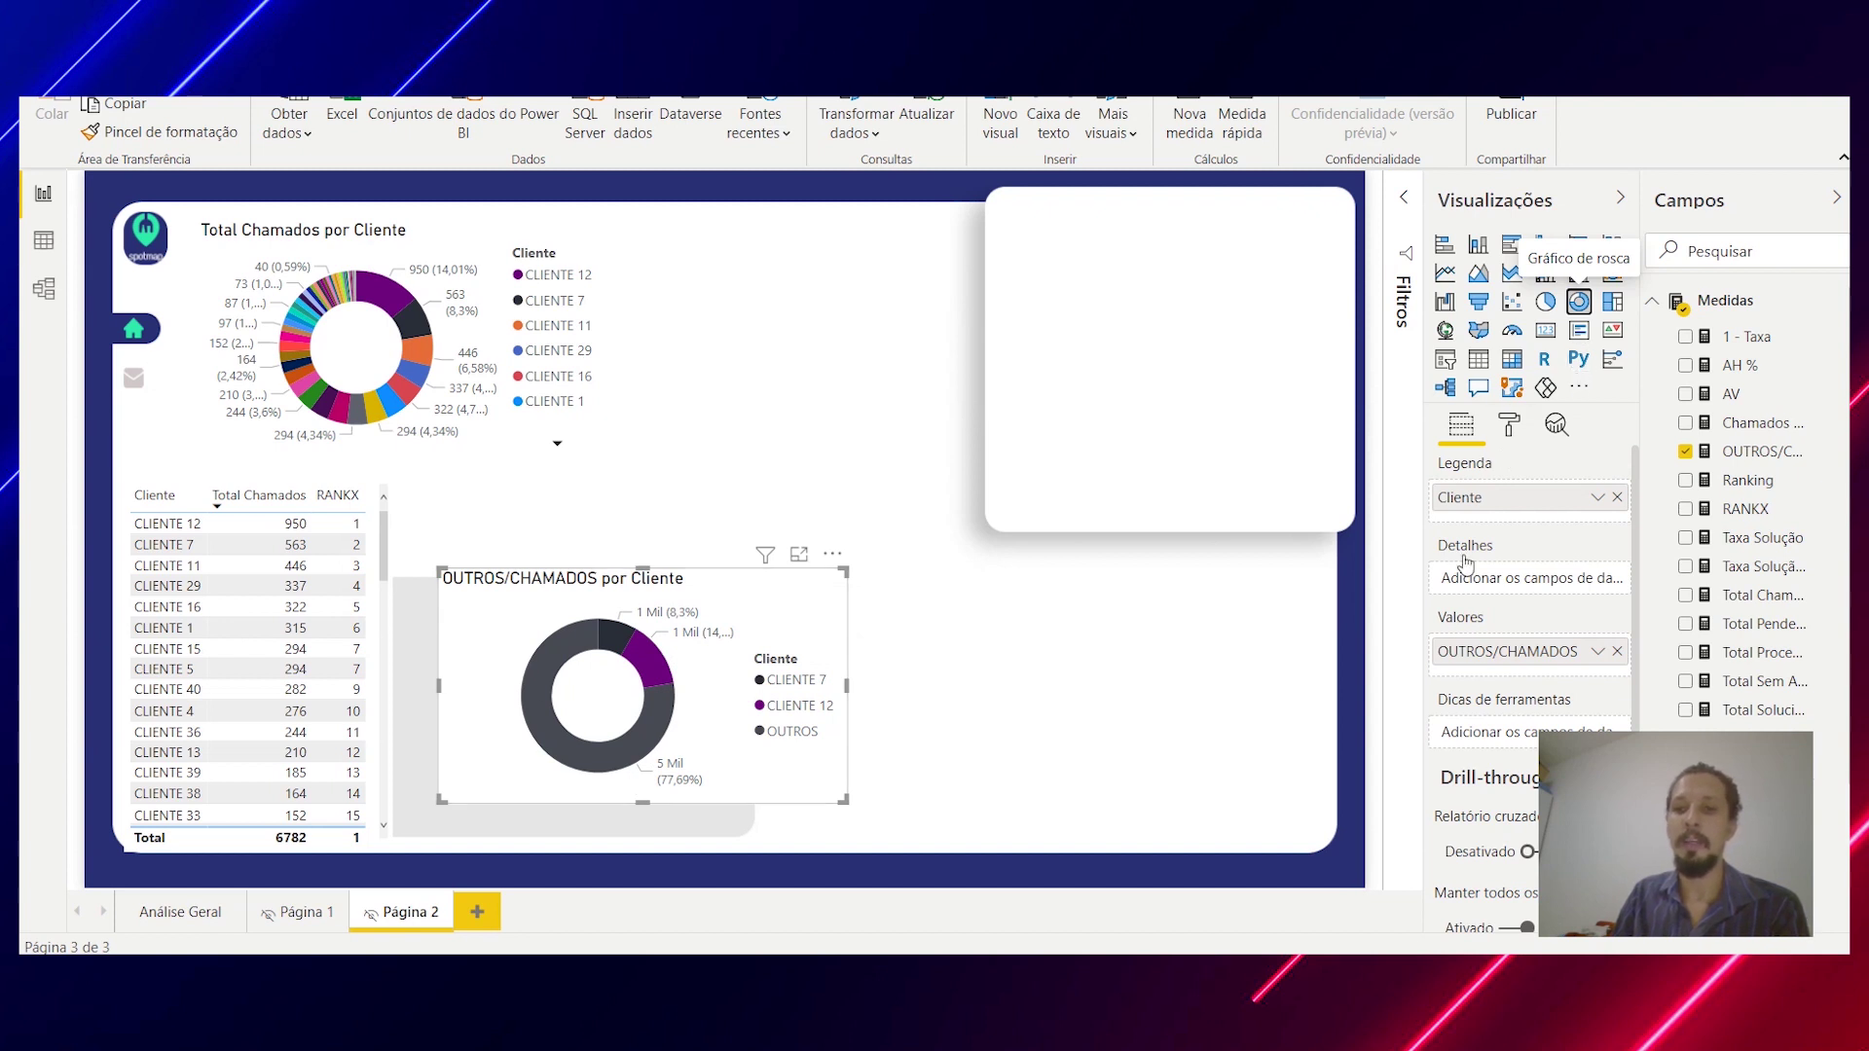
Step: Set both RANKX thresholds in the OUTROS/CHAMADOS measure to 6, in the FILTER and in the IF, and apply the formula
{"action": "left_click", "coordinate": [1748, 454]}
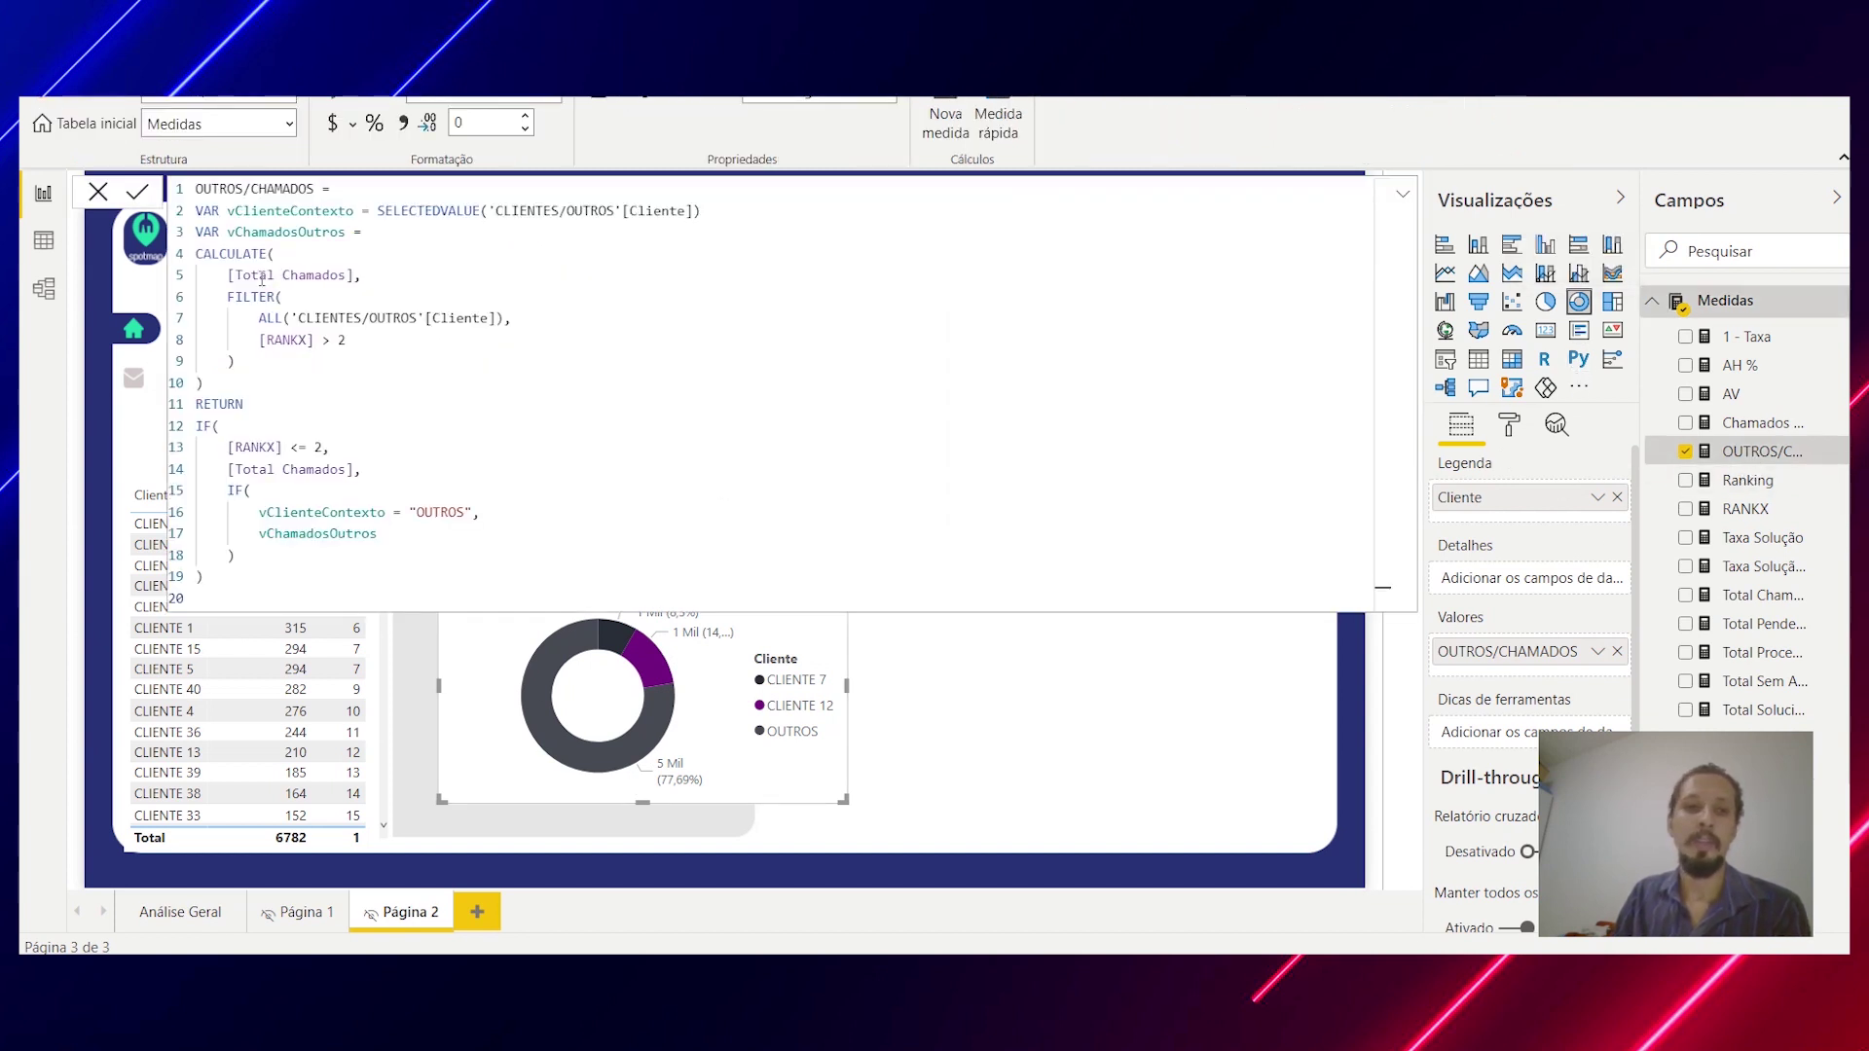
{"action": "left_click", "coordinate": [345, 340]}
{"action": "key", "text": "BackSpace"}
{"action": "type", "text": "6"}
{"action": "left_click", "coordinate": [322, 447]}
{"action": "key", "text": "BackSpace"}
{"action": "type", "text": "6"}
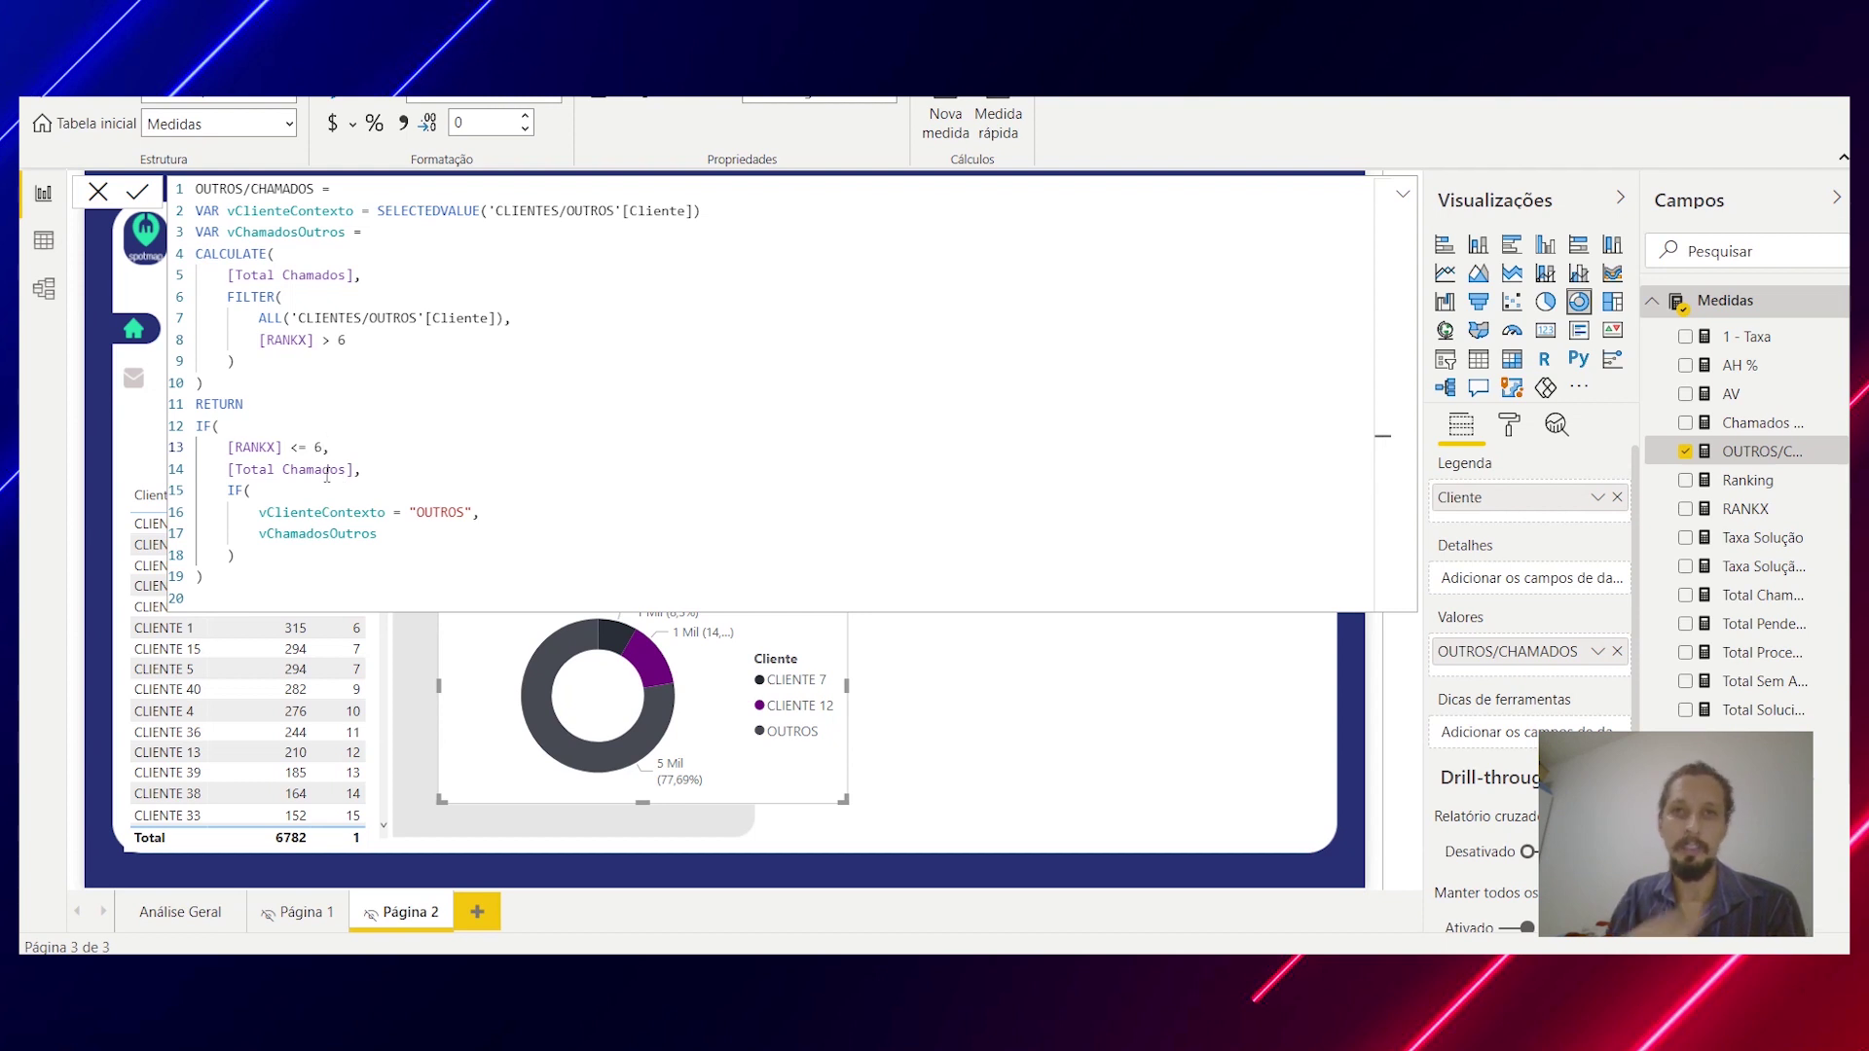
{"action": "left_click", "coordinate": [1147, 780]}
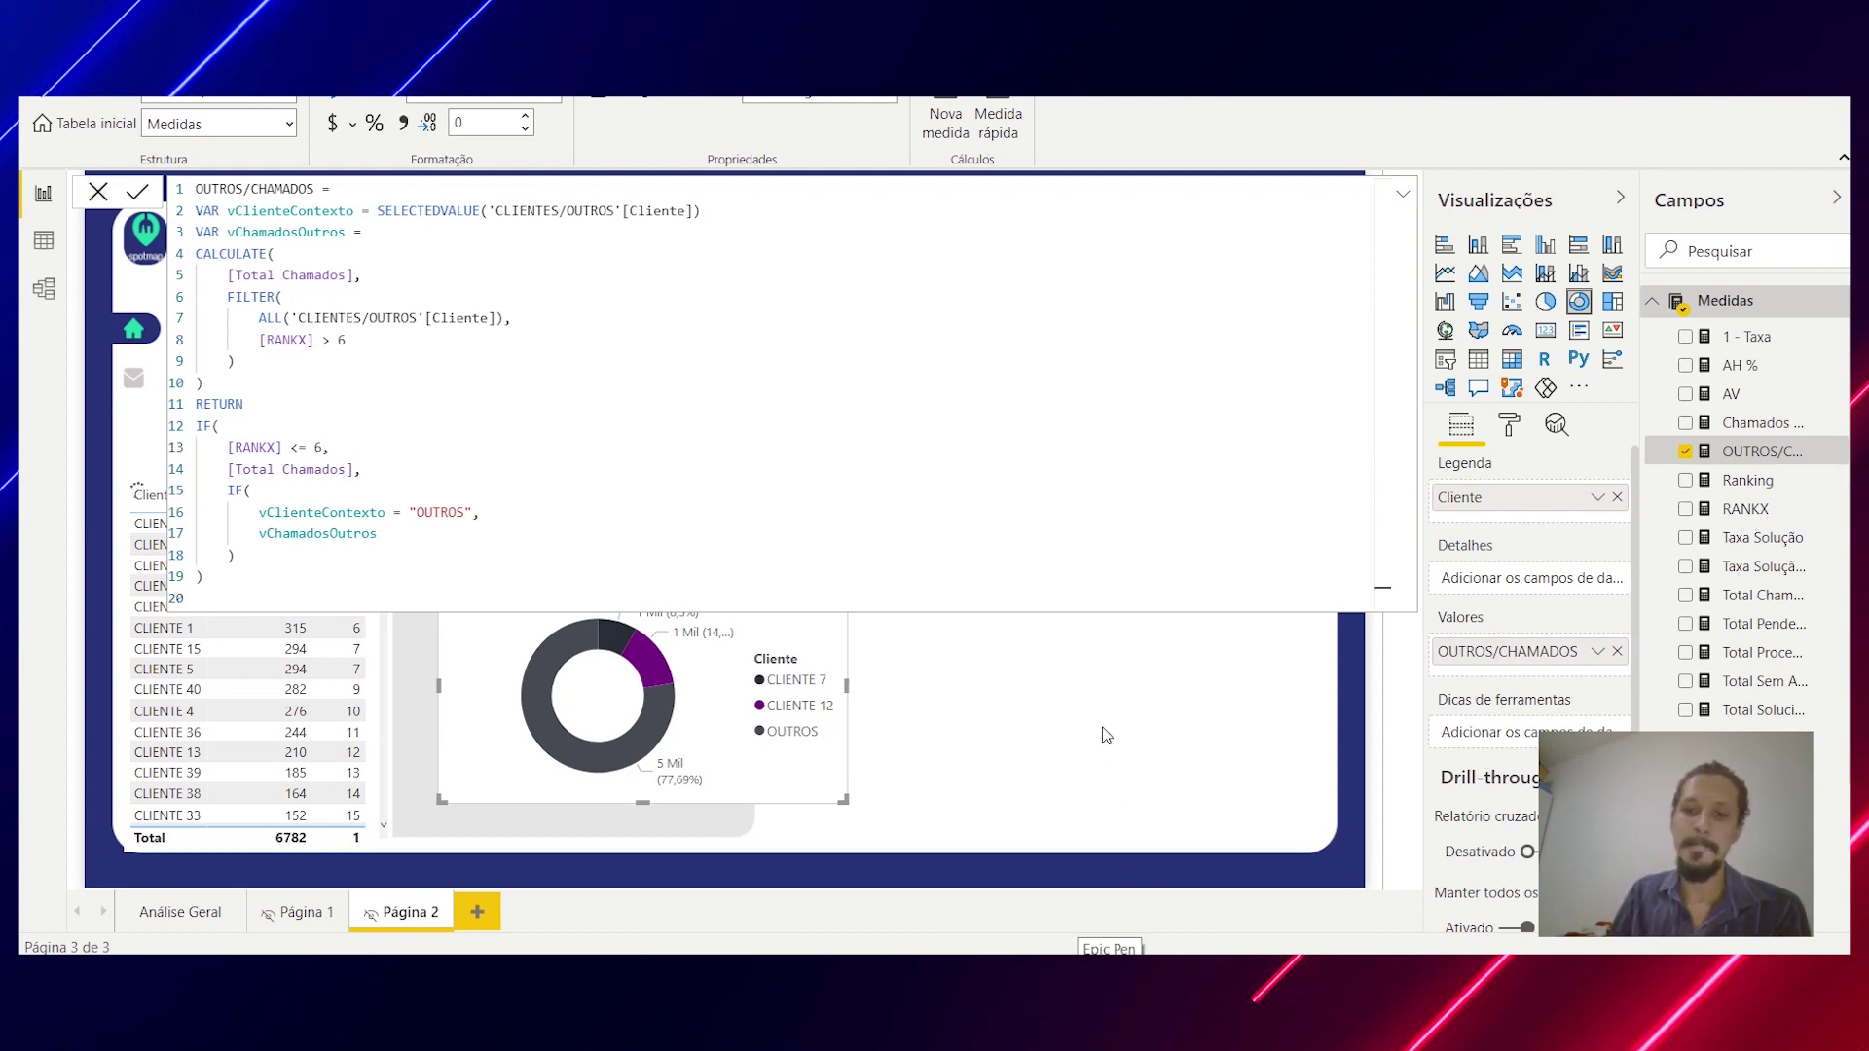
{"action": "left_click", "coordinate": [1105, 735]}
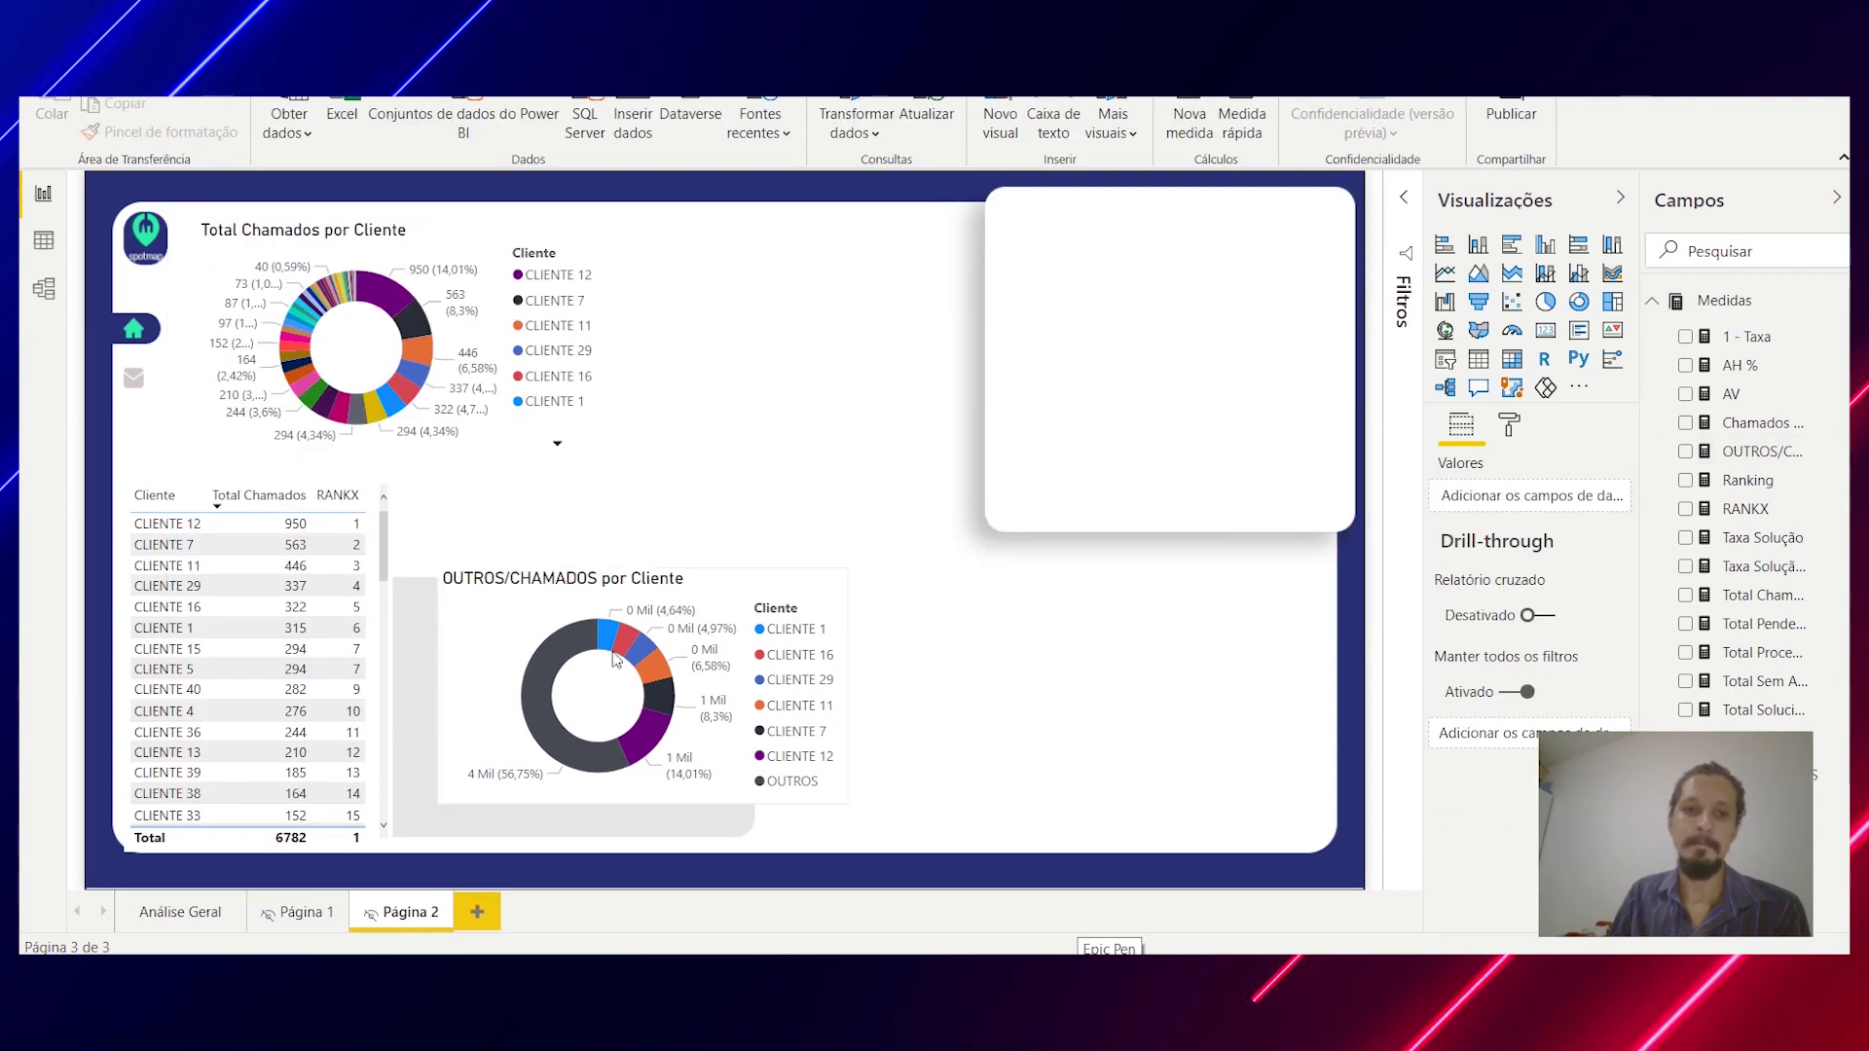
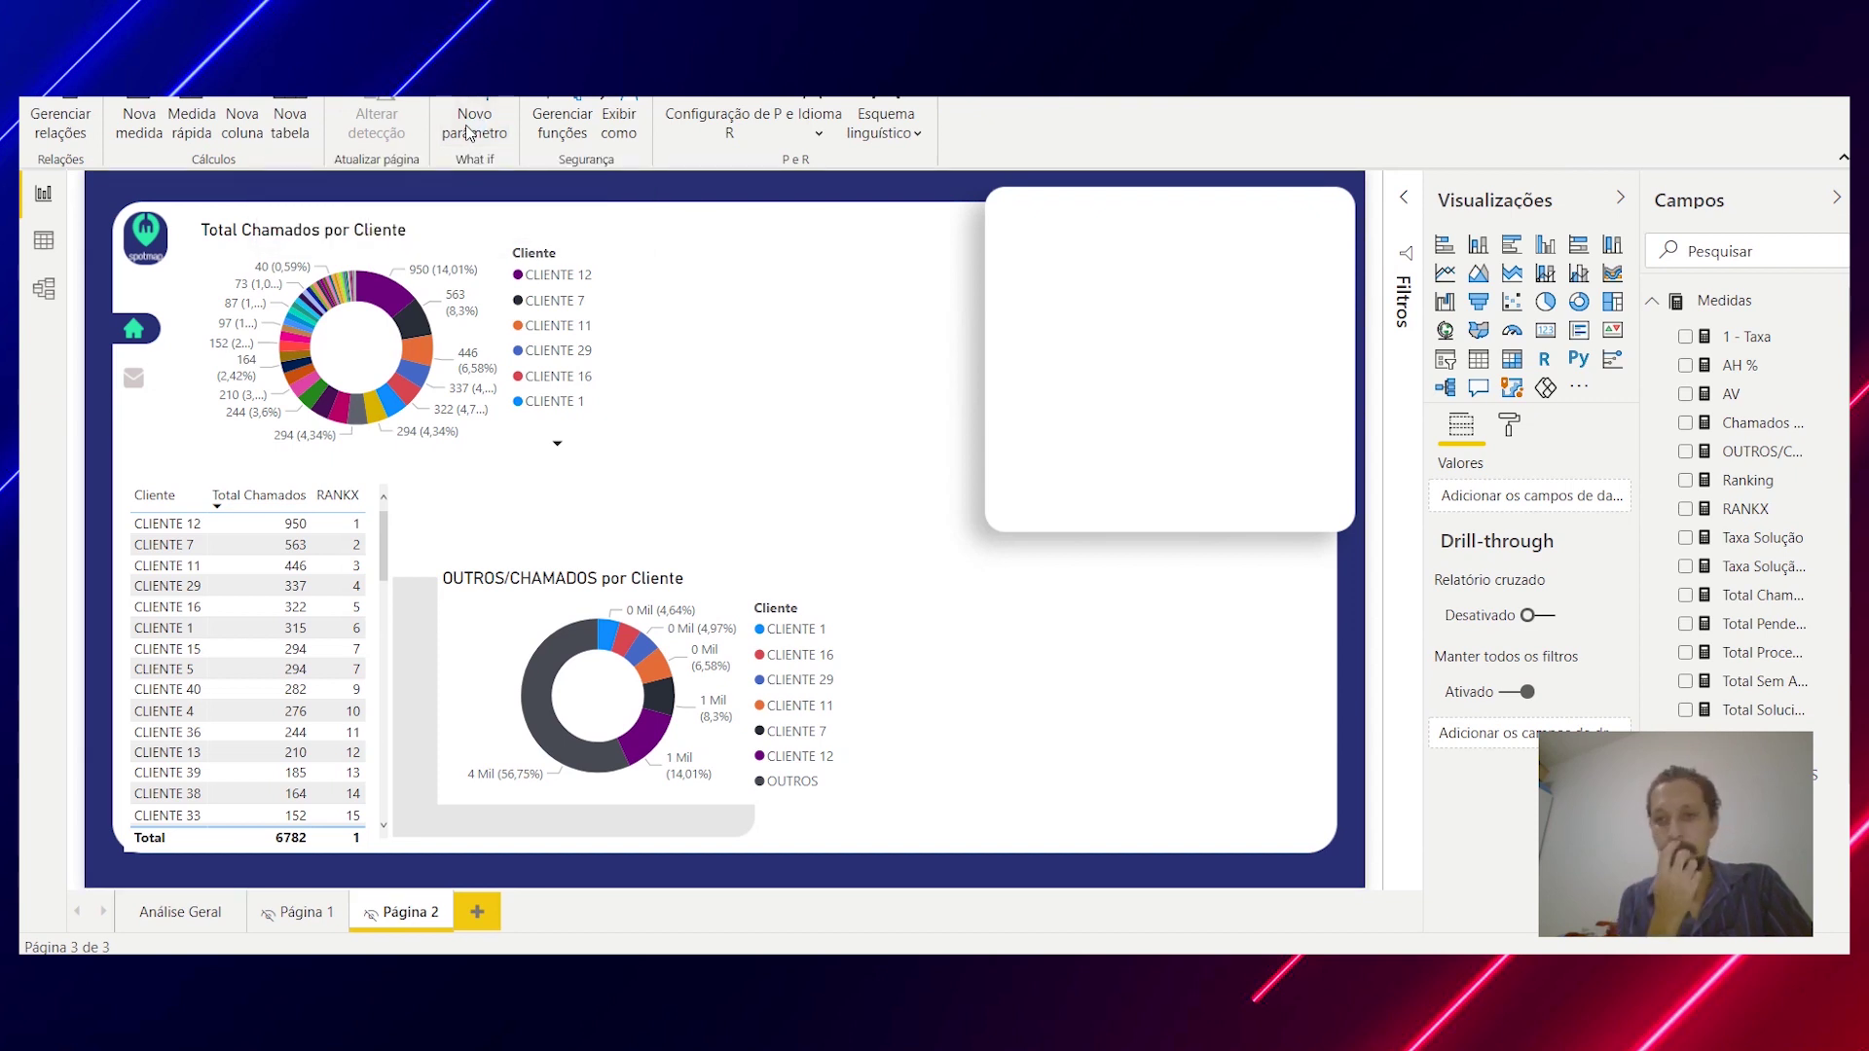
Step: Start a new what-if parameter and name it TOP CLIENTE OUTRO
{"action": "left_click", "coordinate": [468, 132]}
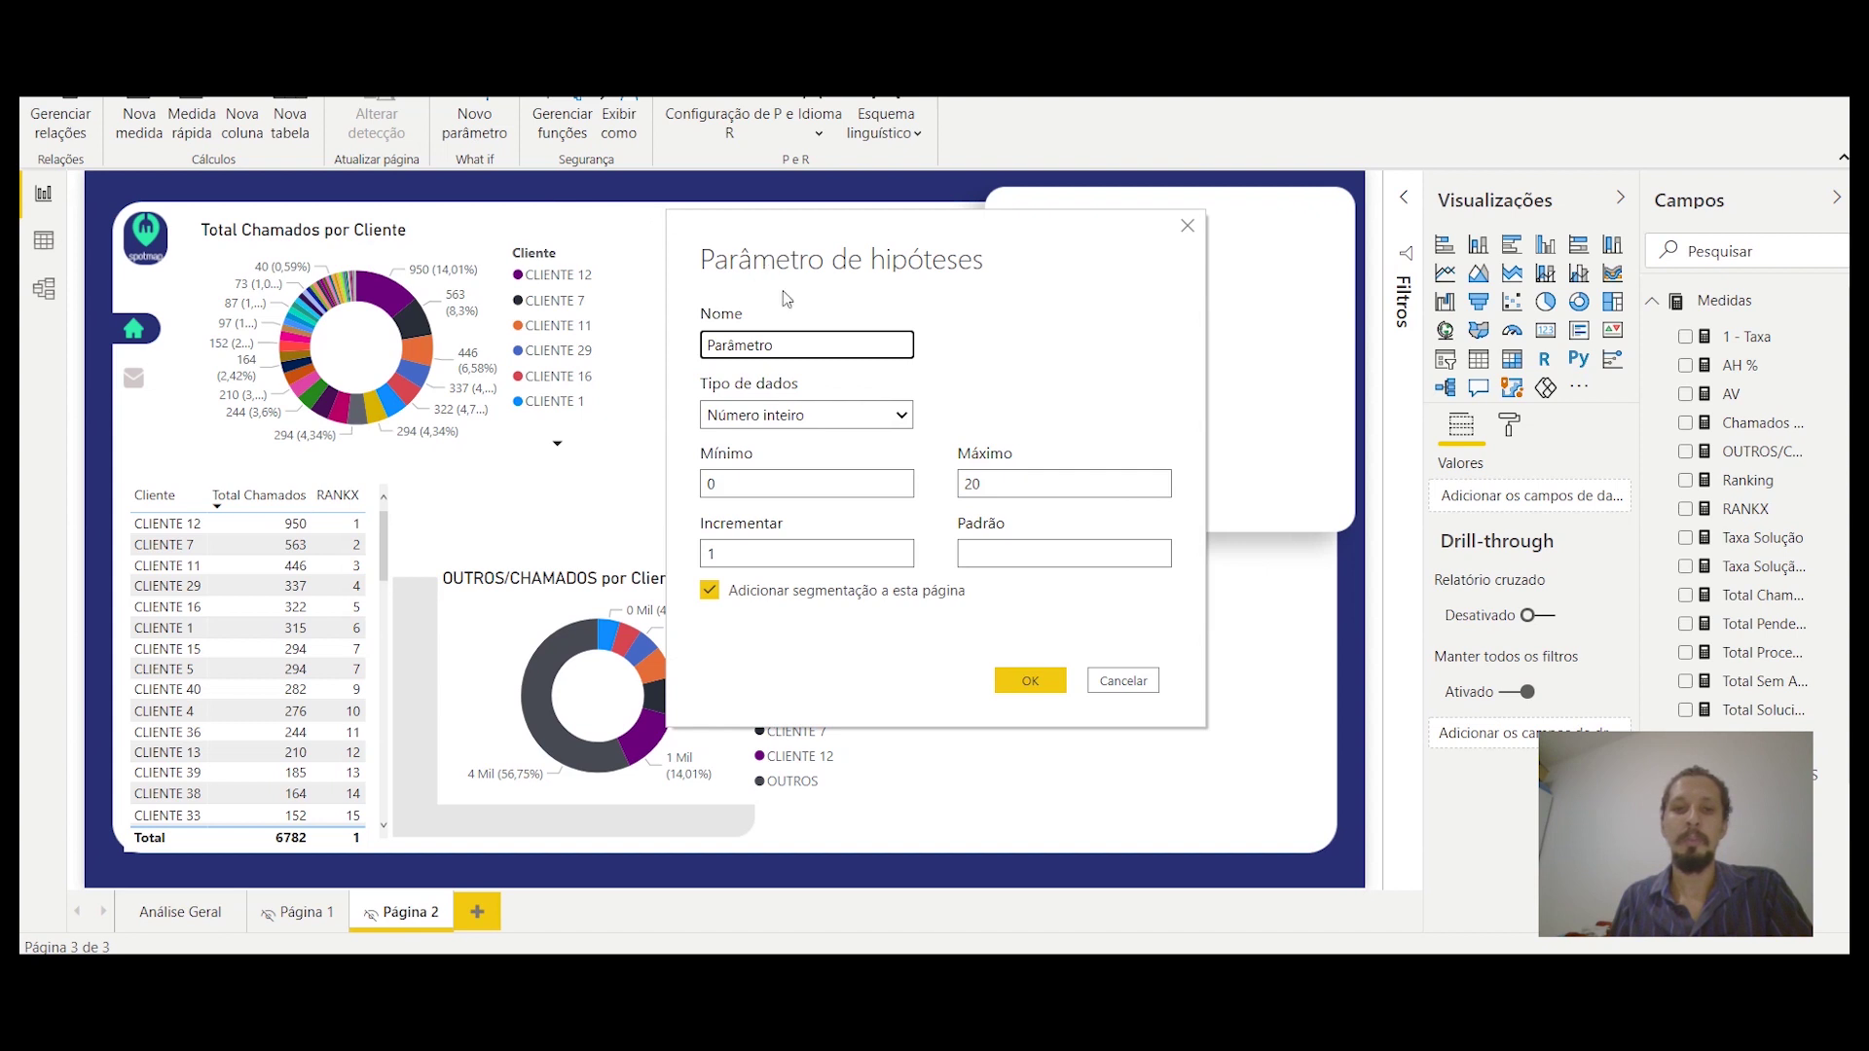
{"action": "double_click", "coordinate": [740, 345]}
{"action": "type", "text": "TOP CLIE"}
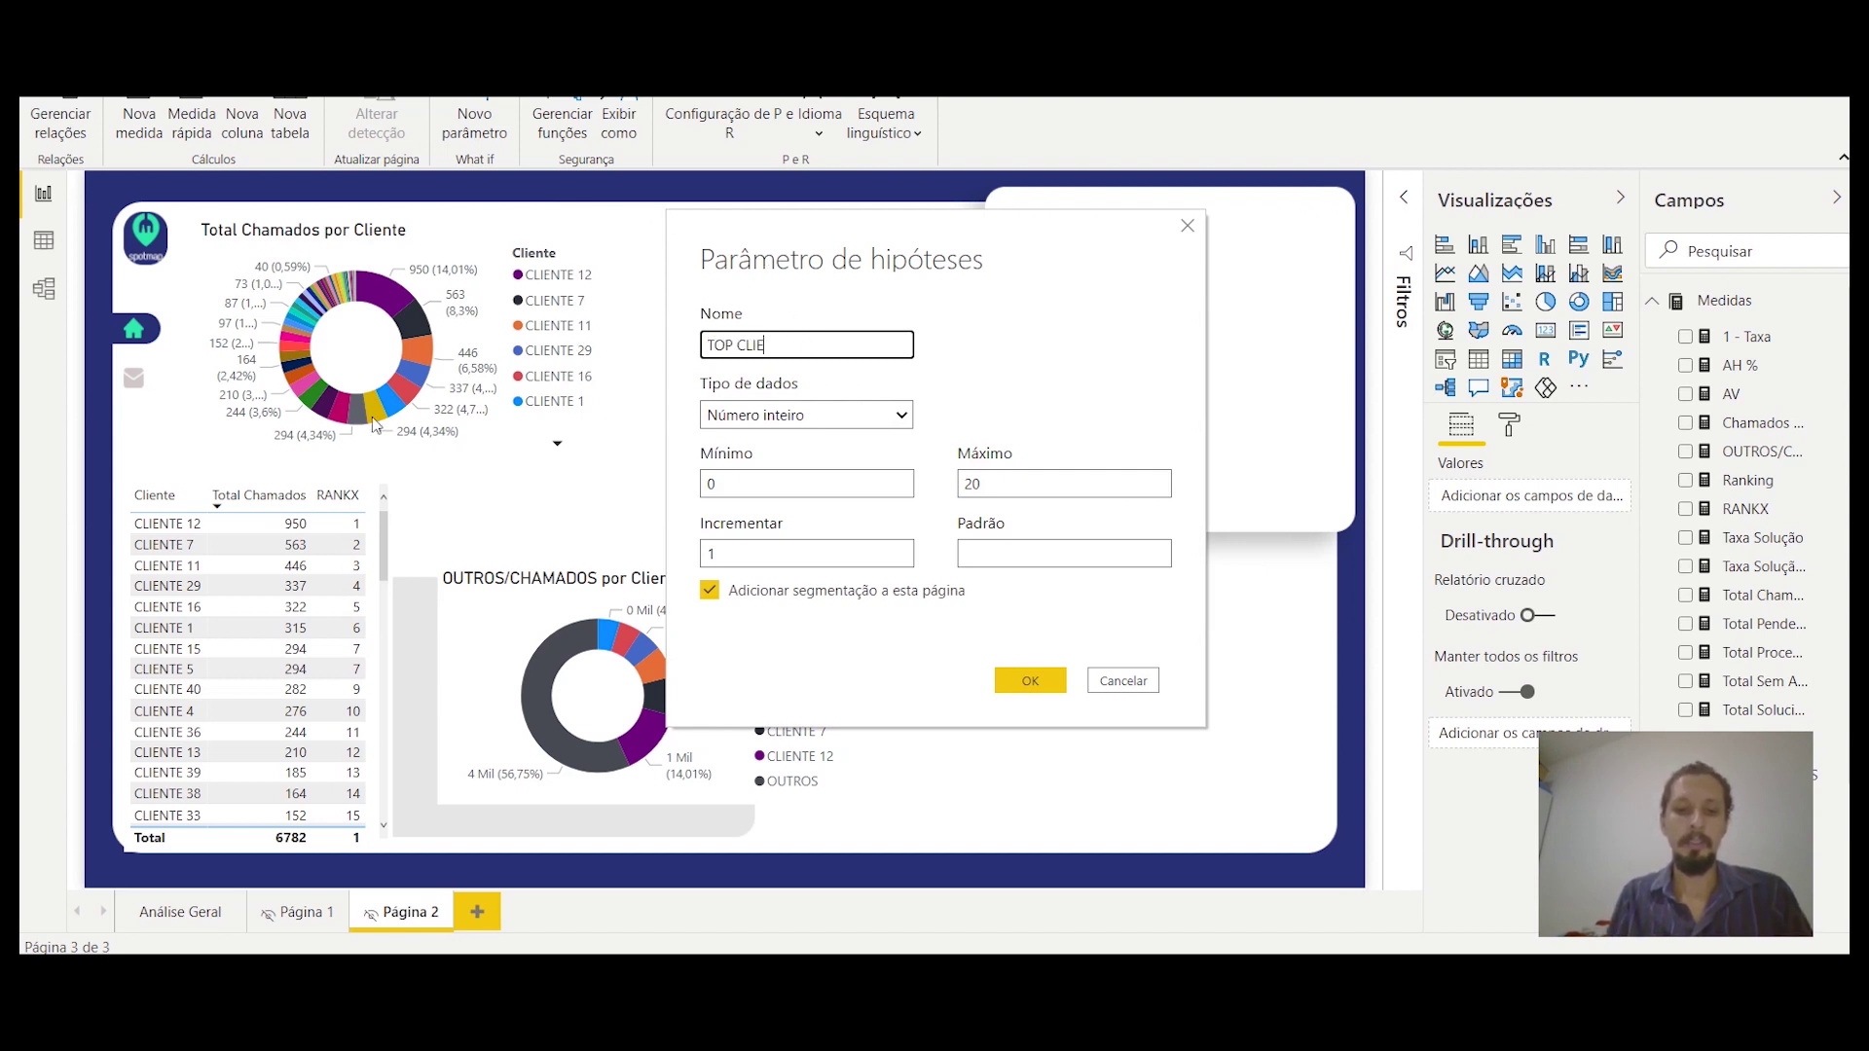
{"action": "type", "text": "NTE OUTRO"}
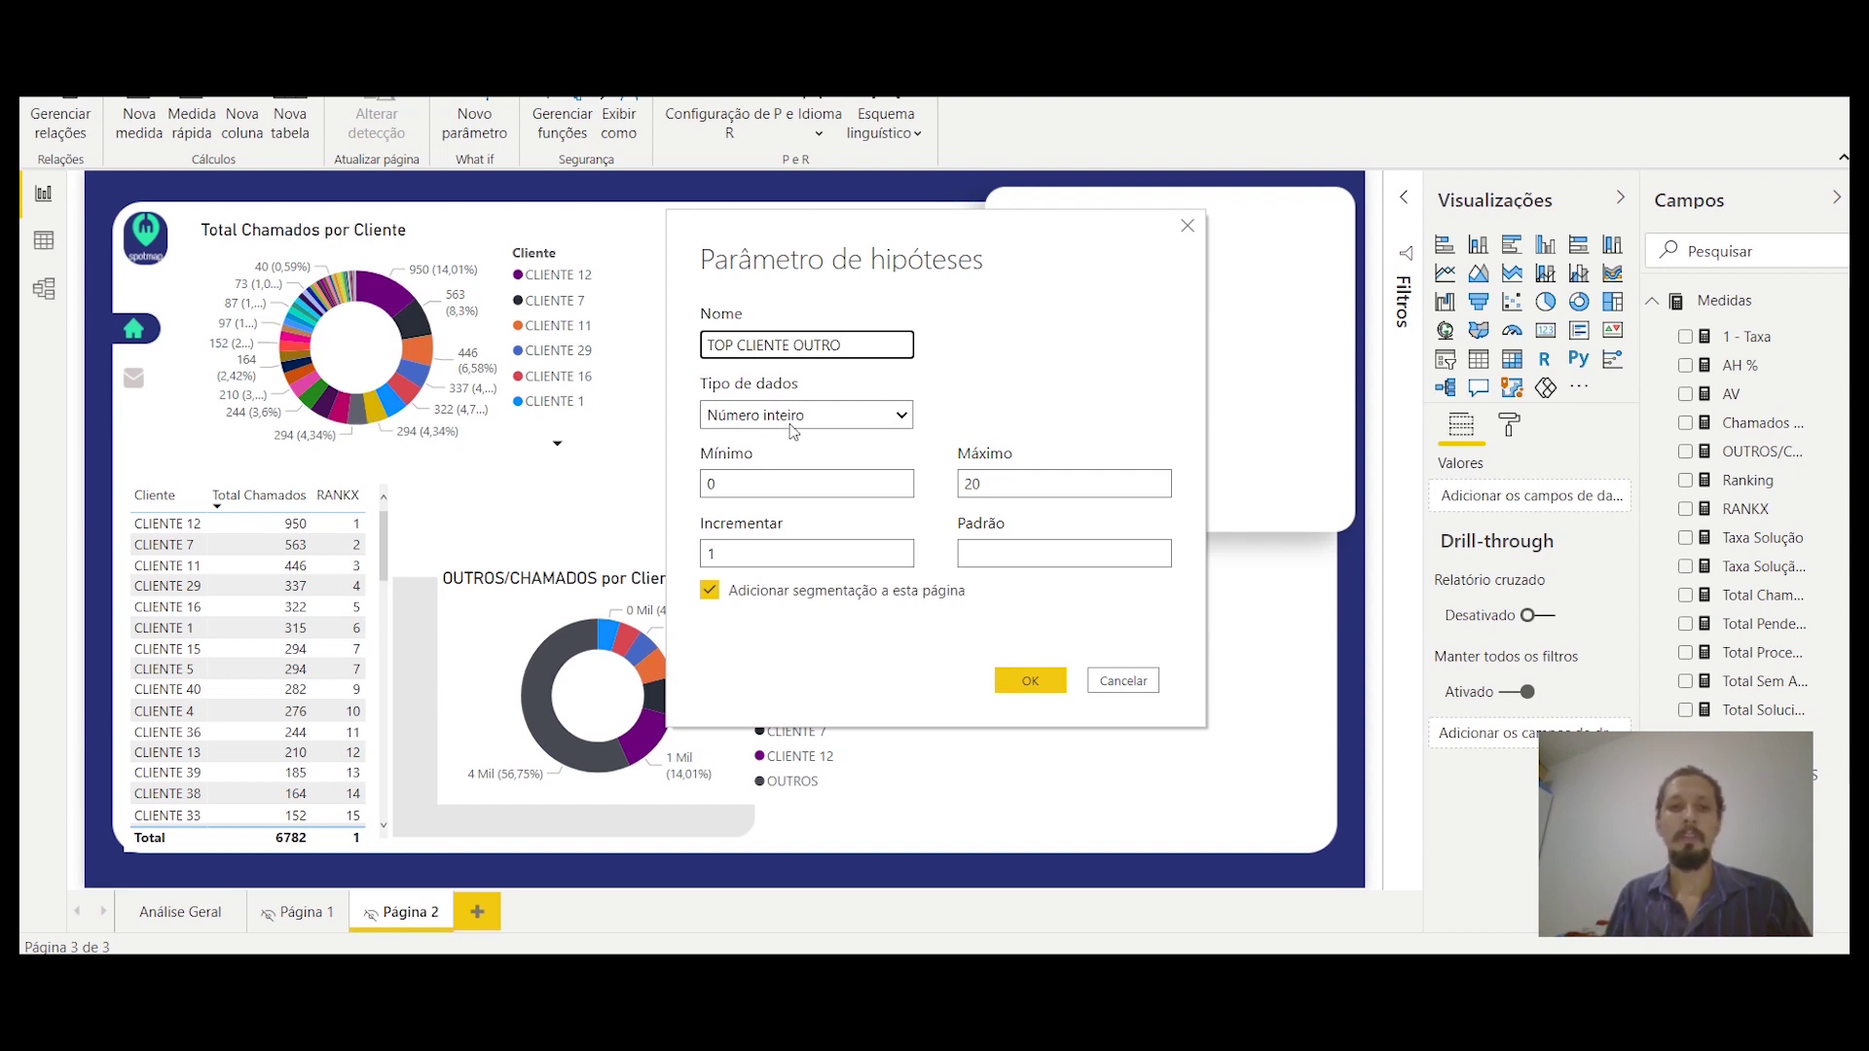
Step: Give the parameter a minimum of 1 and a maximum of 10, exclude the page slicer, and create it
{"action": "left_click", "coordinate": [757, 484]}
{"action": "type", "text": "1"}
{"action": "left_click", "coordinate": [993, 482]}
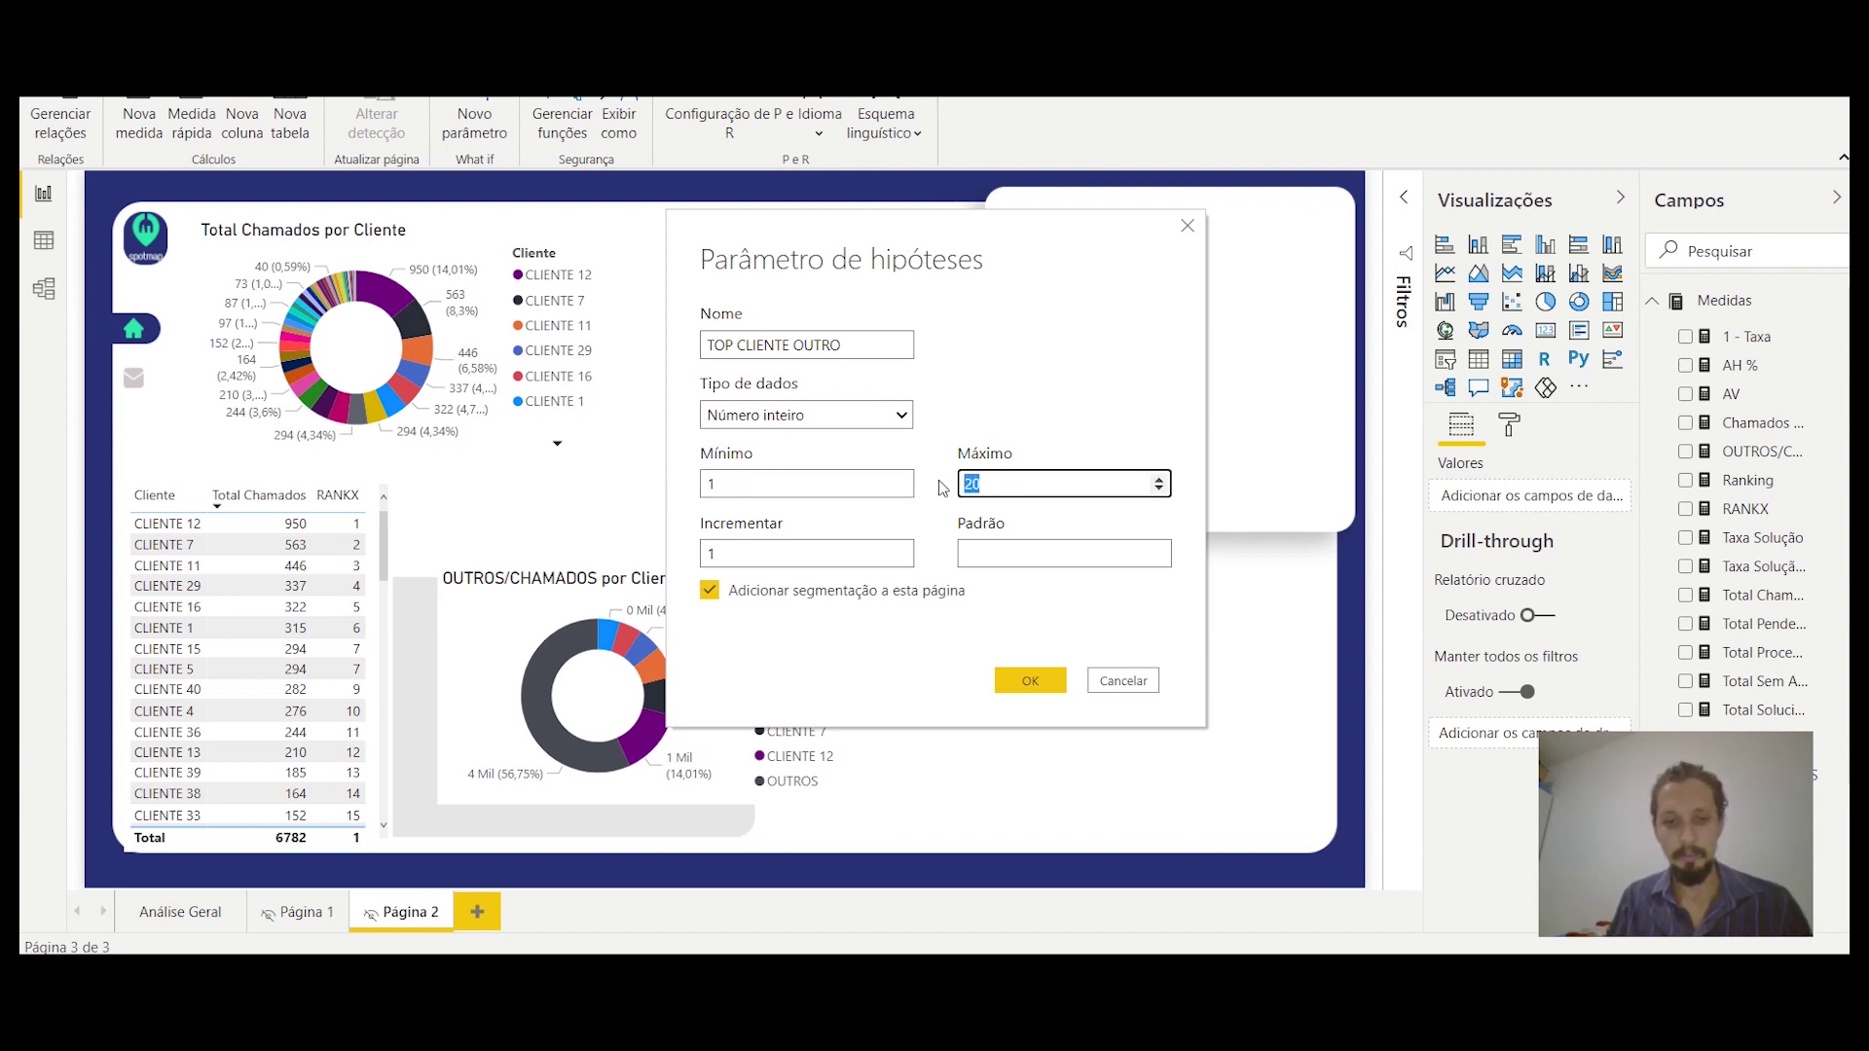
{"action": "type", "text": "7"}
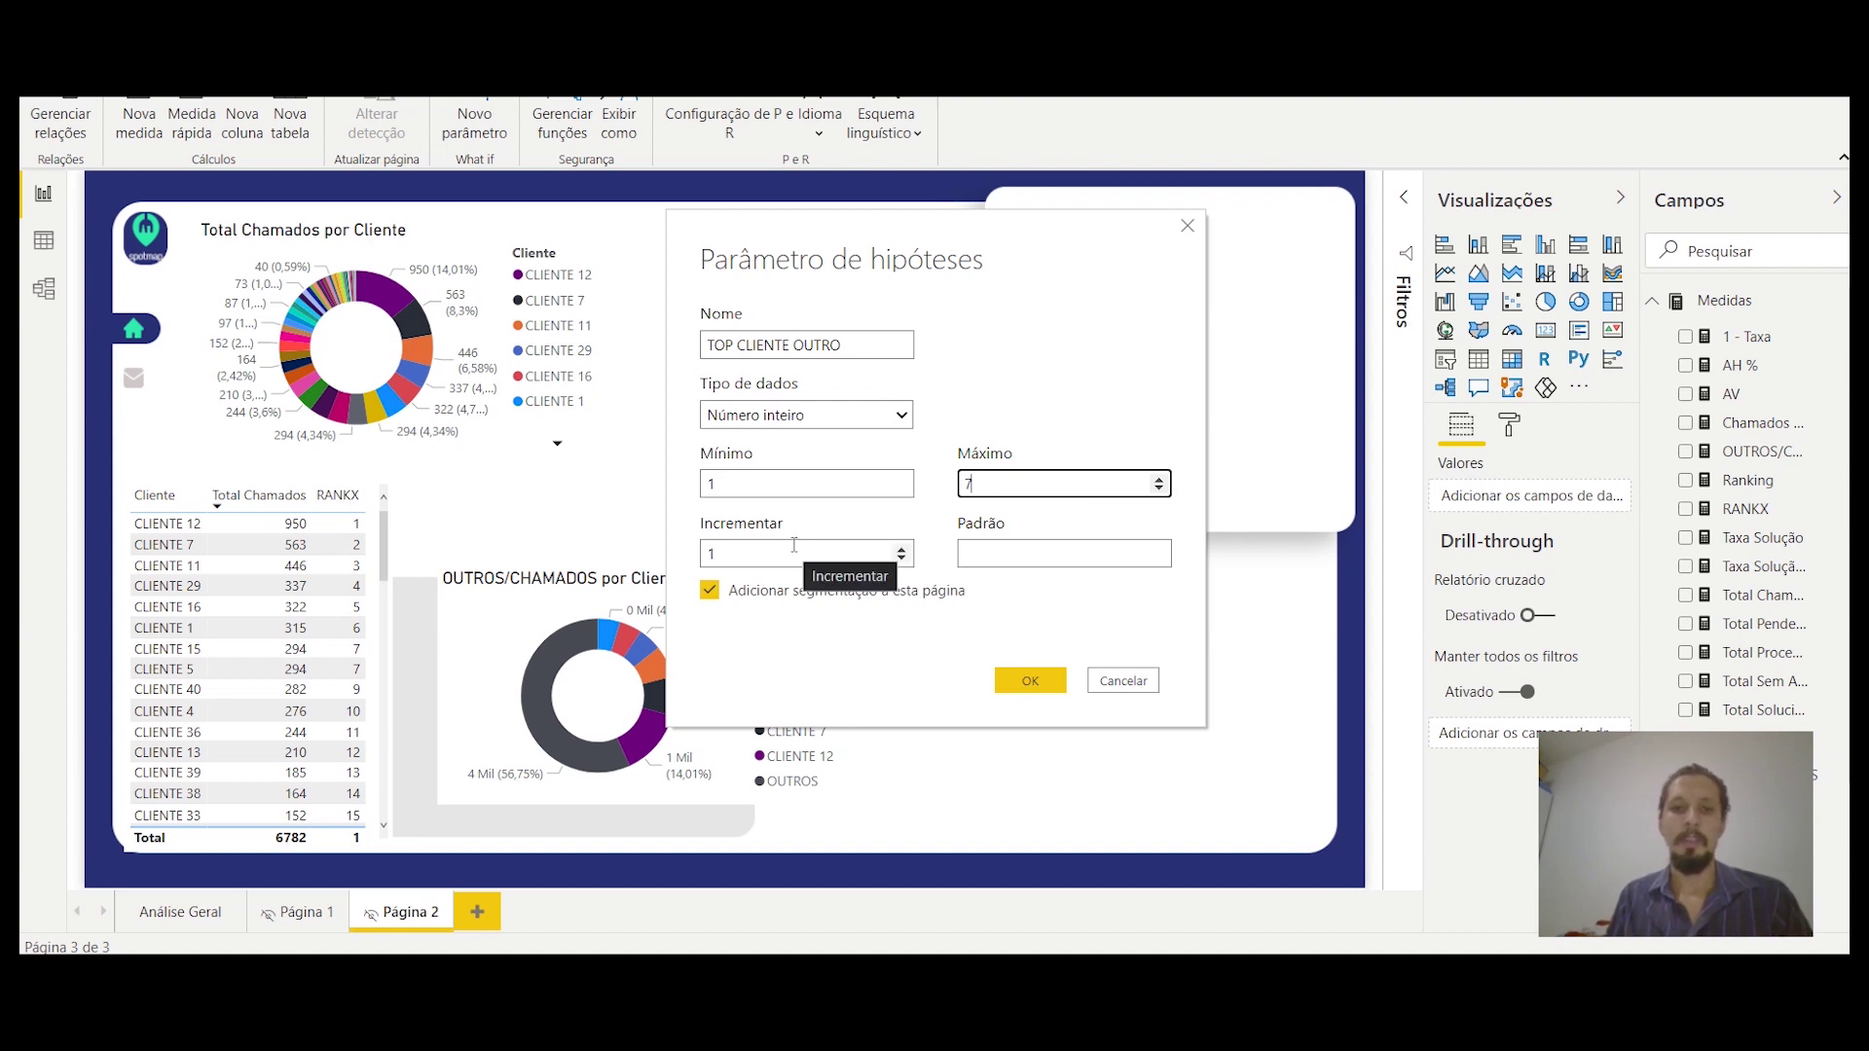
{"action": "left_click", "coordinate": [712, 593]}
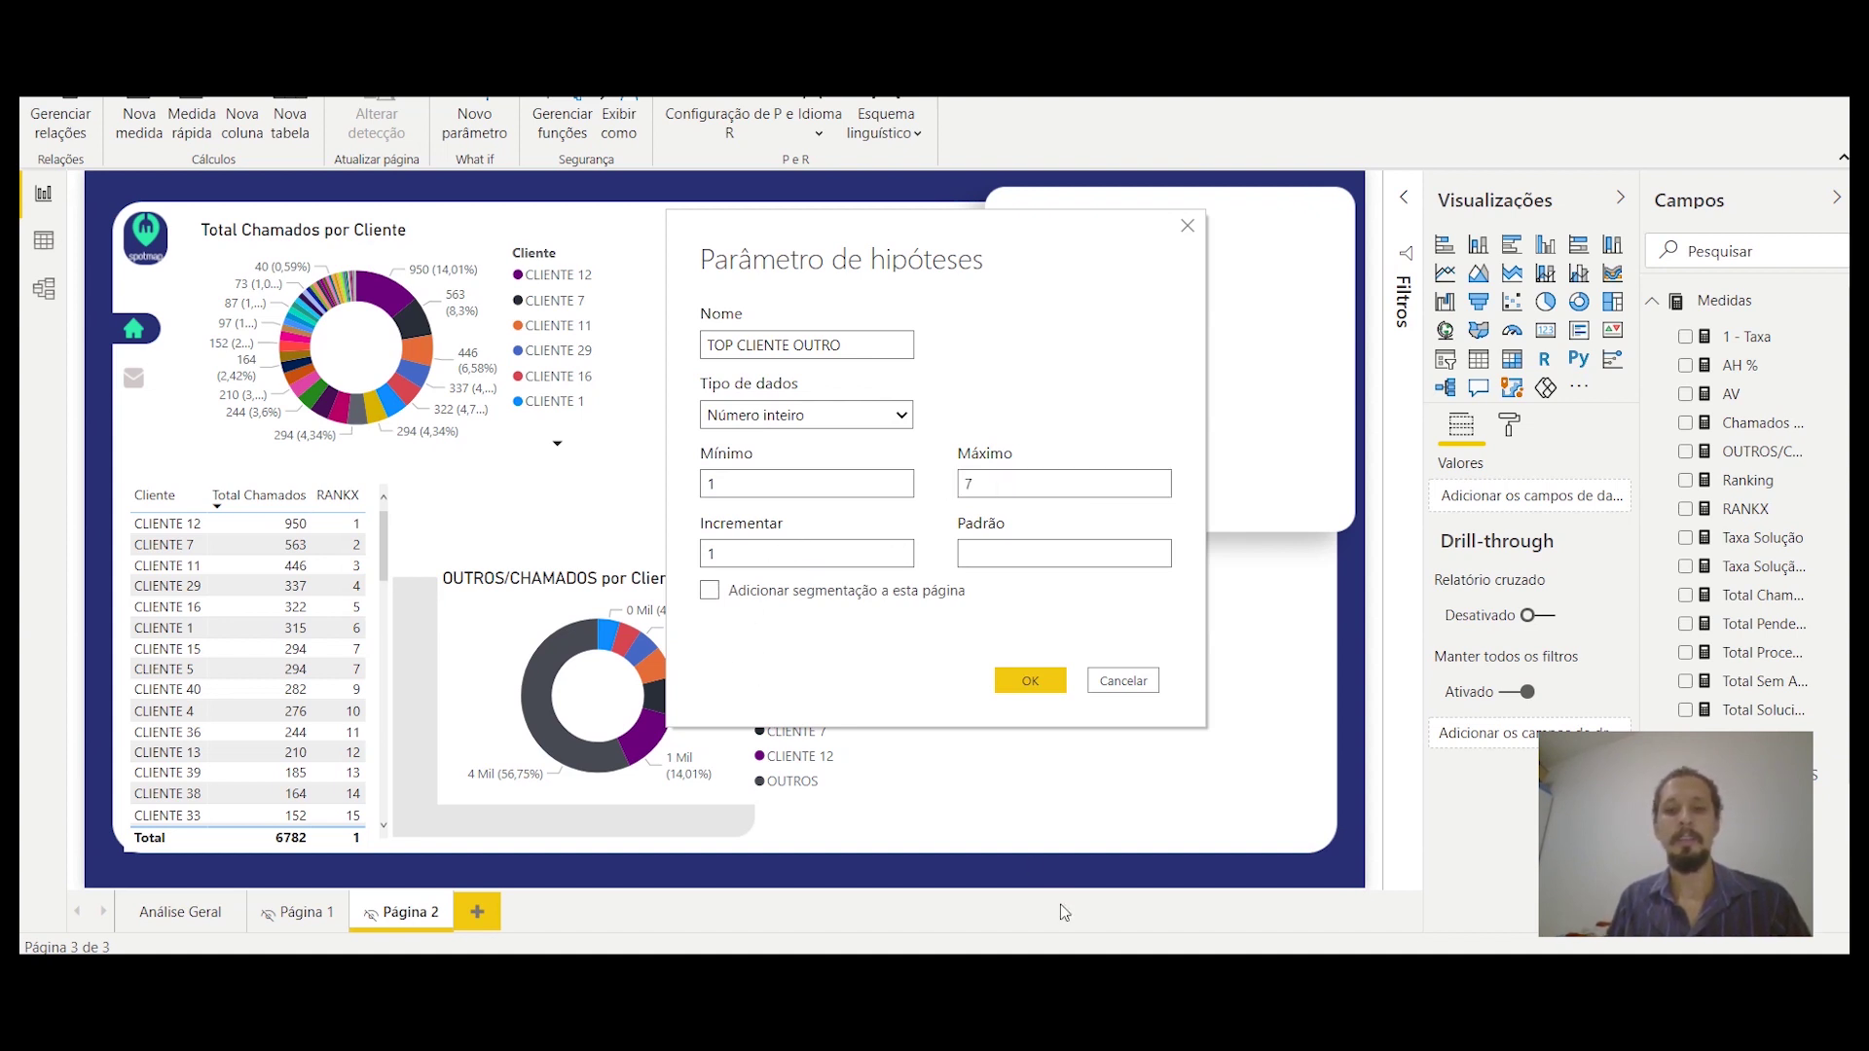
{"action": "double_click", "coordinate": [968, 485]}
{"action": "type", "text": "10"}
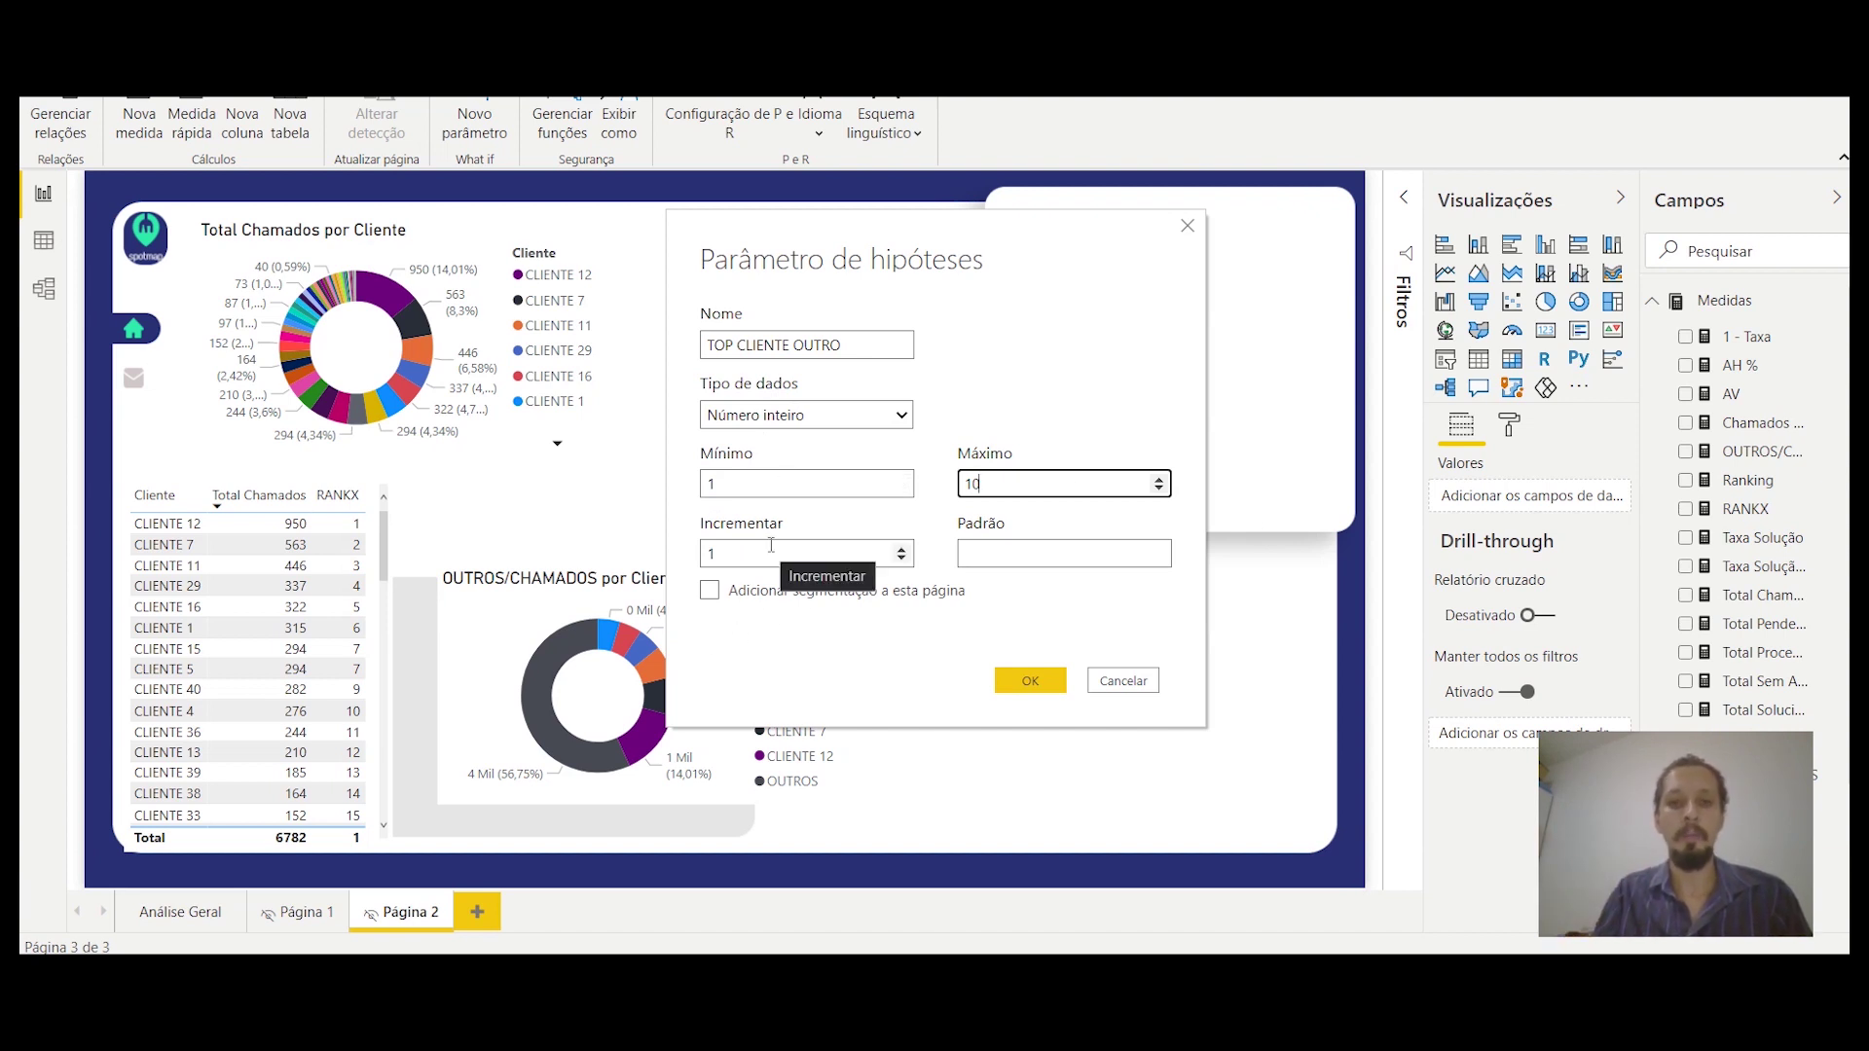
{"action": "left_click", "coordinate": [1031, 680]}
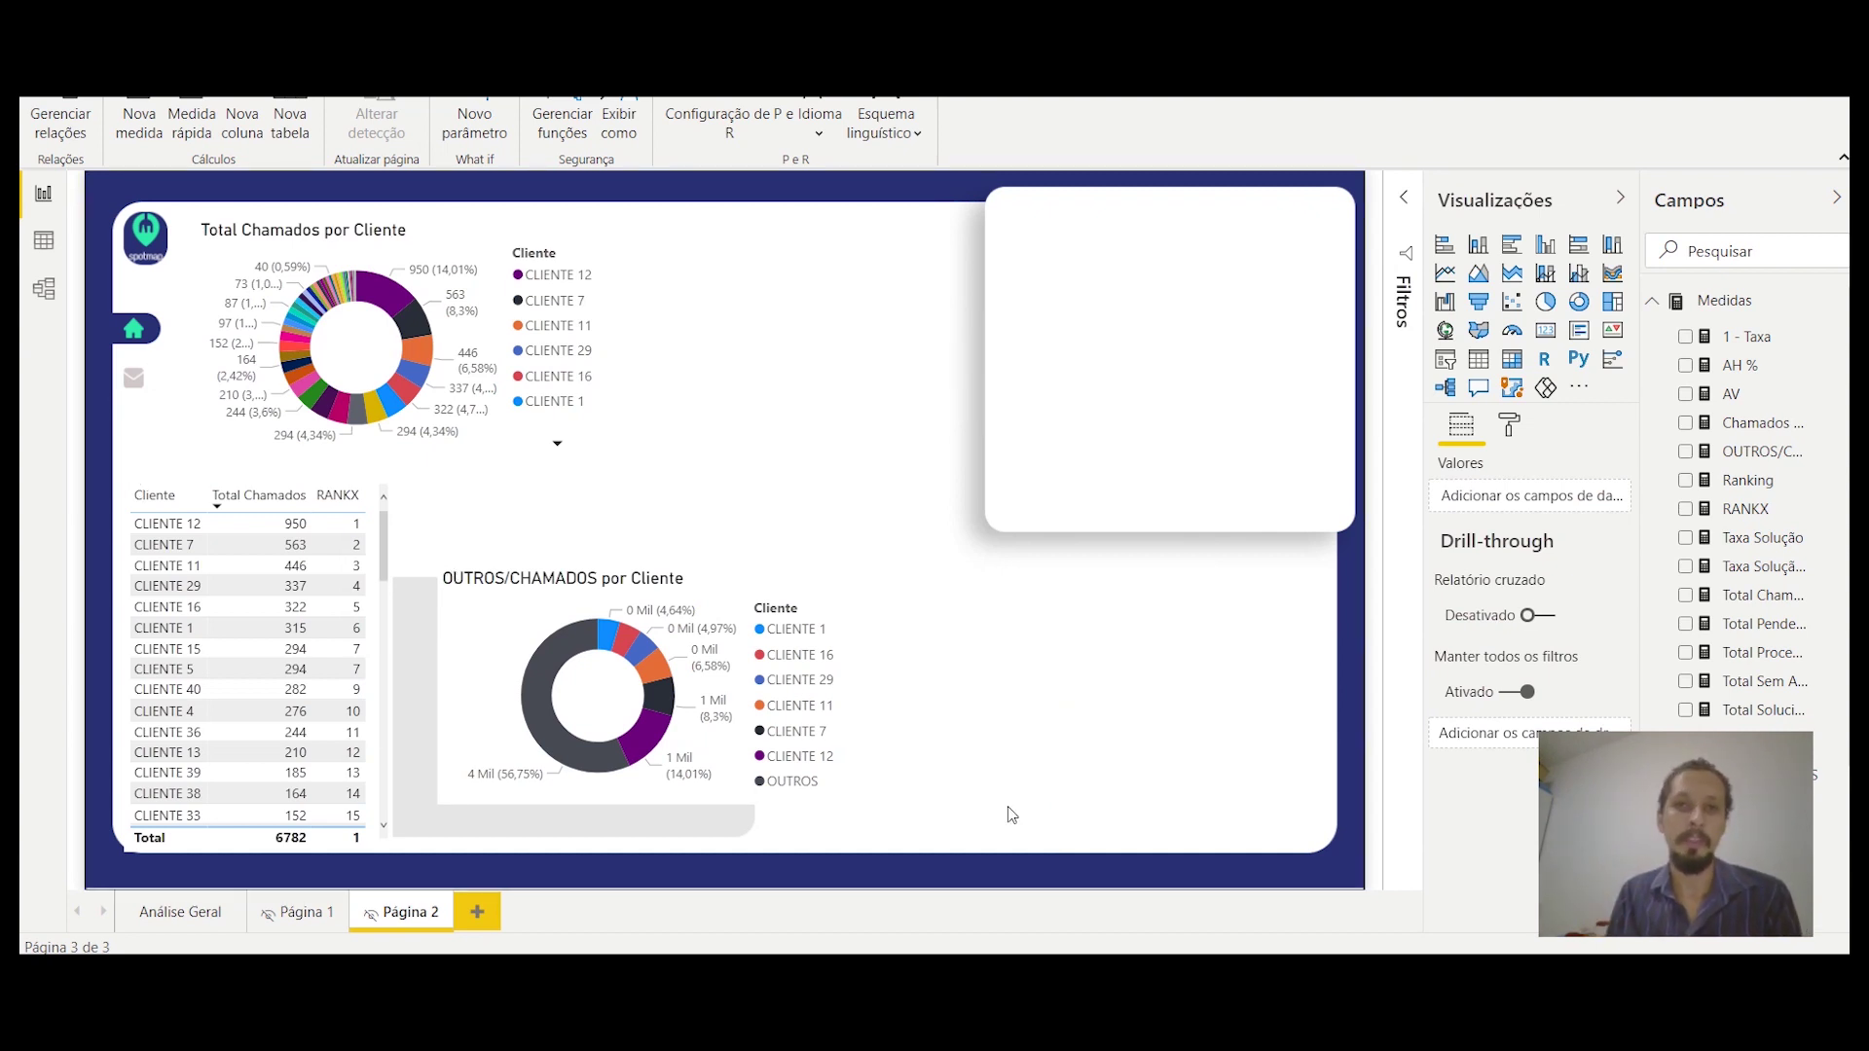
Step: Examine the TOP CLIENTE OUTRO table and its GENERATESERIES formula in the data view, and return to the report page
{"action": "scroll", "coordinate": [1830, 718], "scroll_direction": "down", "scroll_amount": 3}
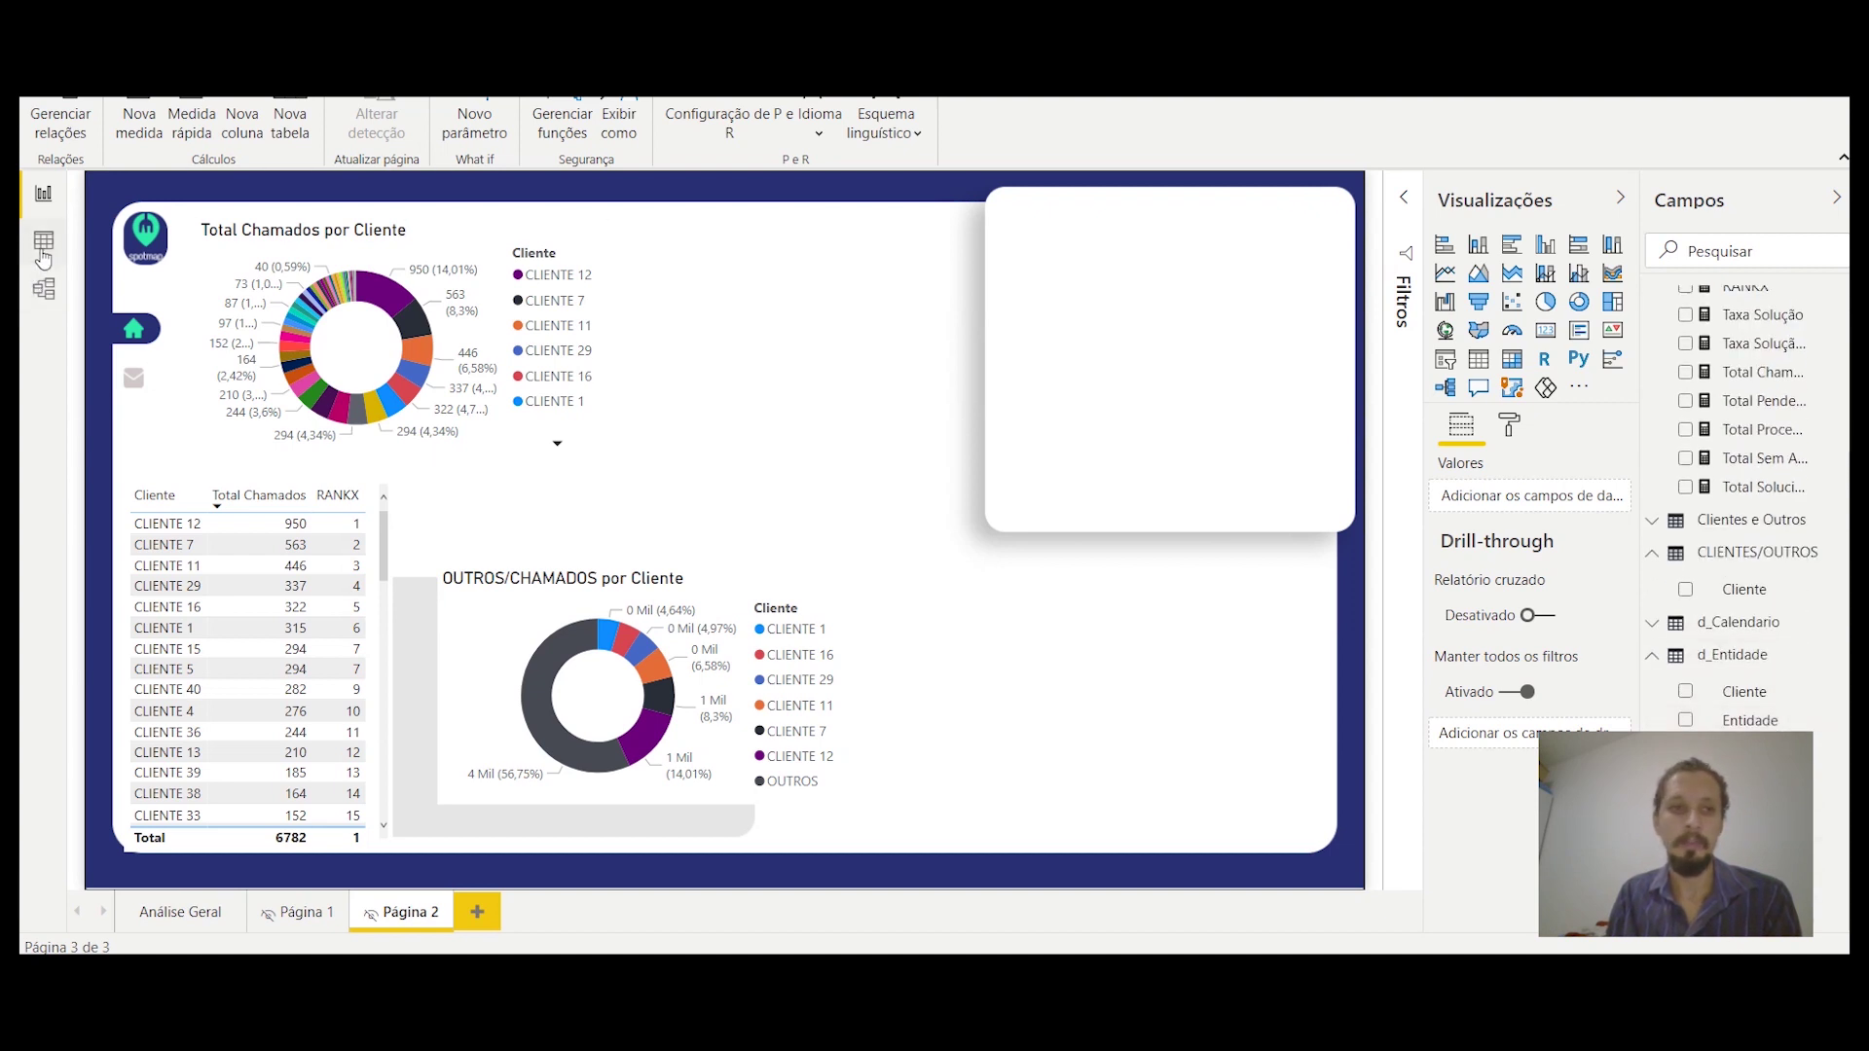
{"action": "left_click", "coordinate": [42, 239]}
{"action": "scroll", "coordinate": [1772, 614], "scroll_direction": "down", "scroll_amount": 3}
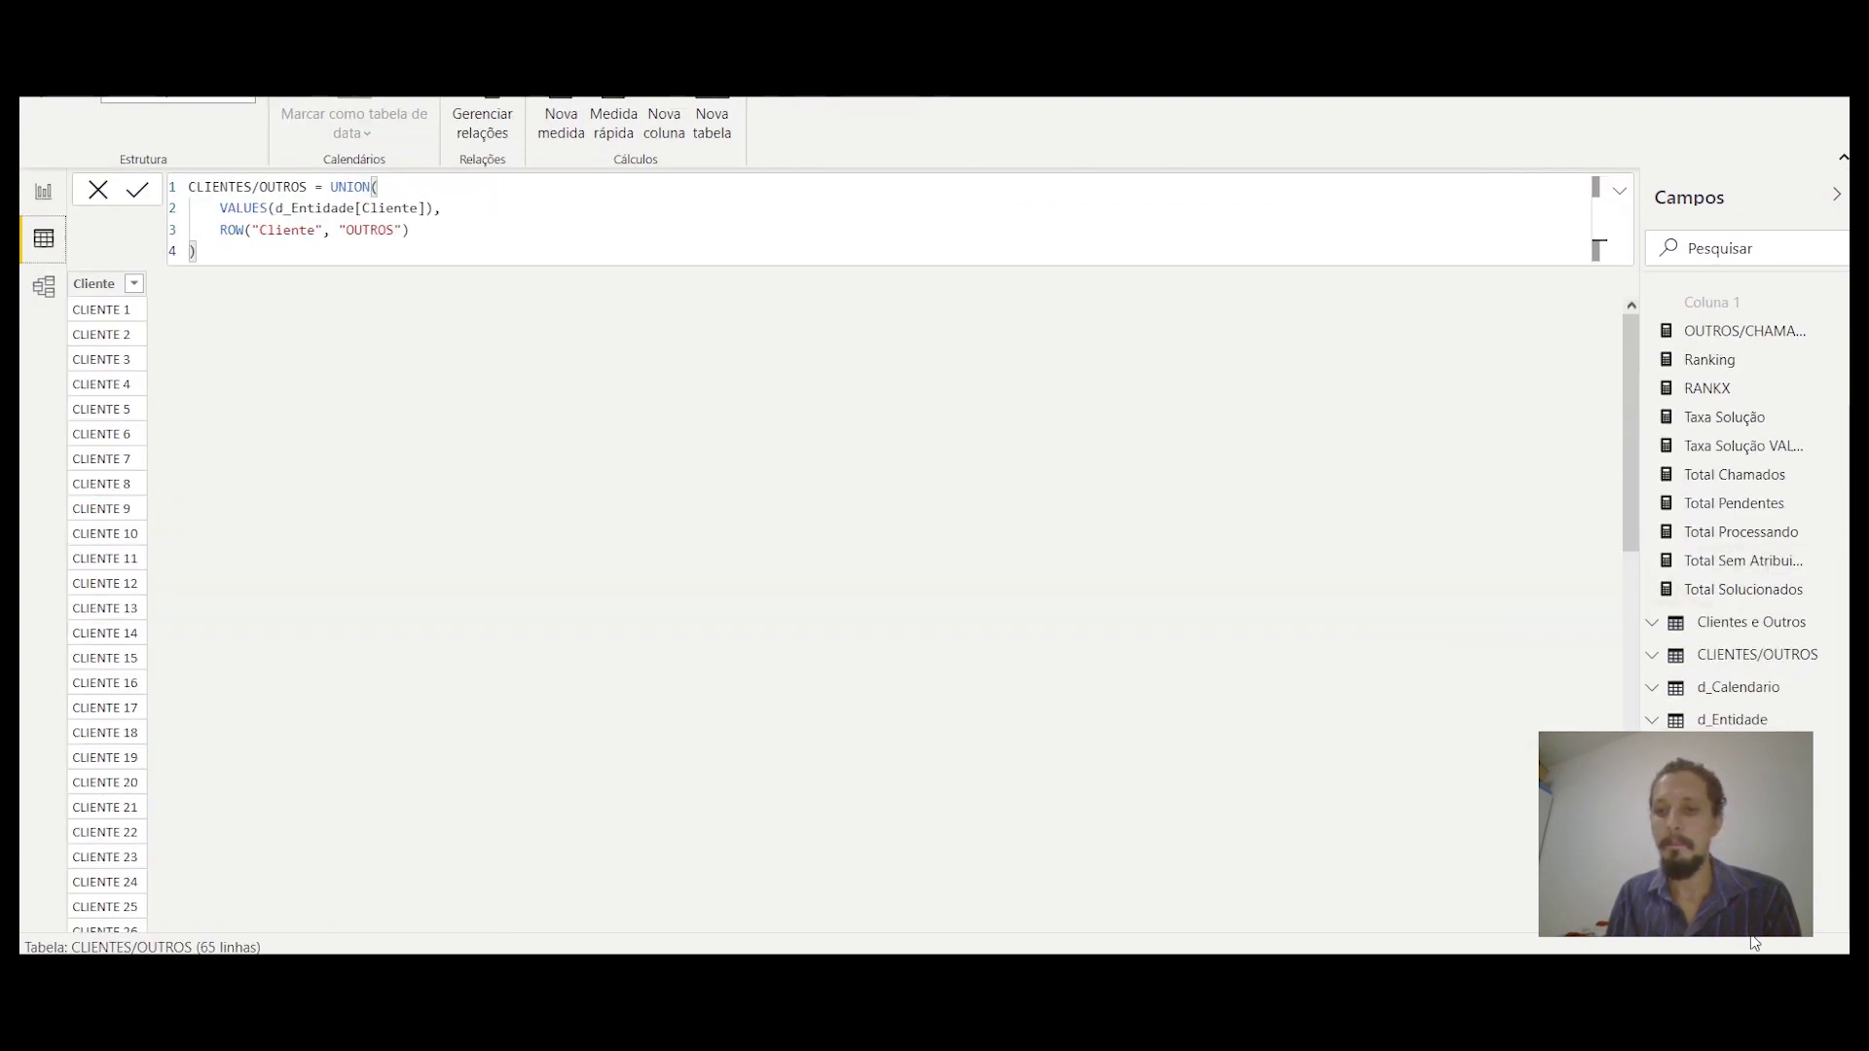
{"action": "left_click", "coordinate": [1742, 930]}
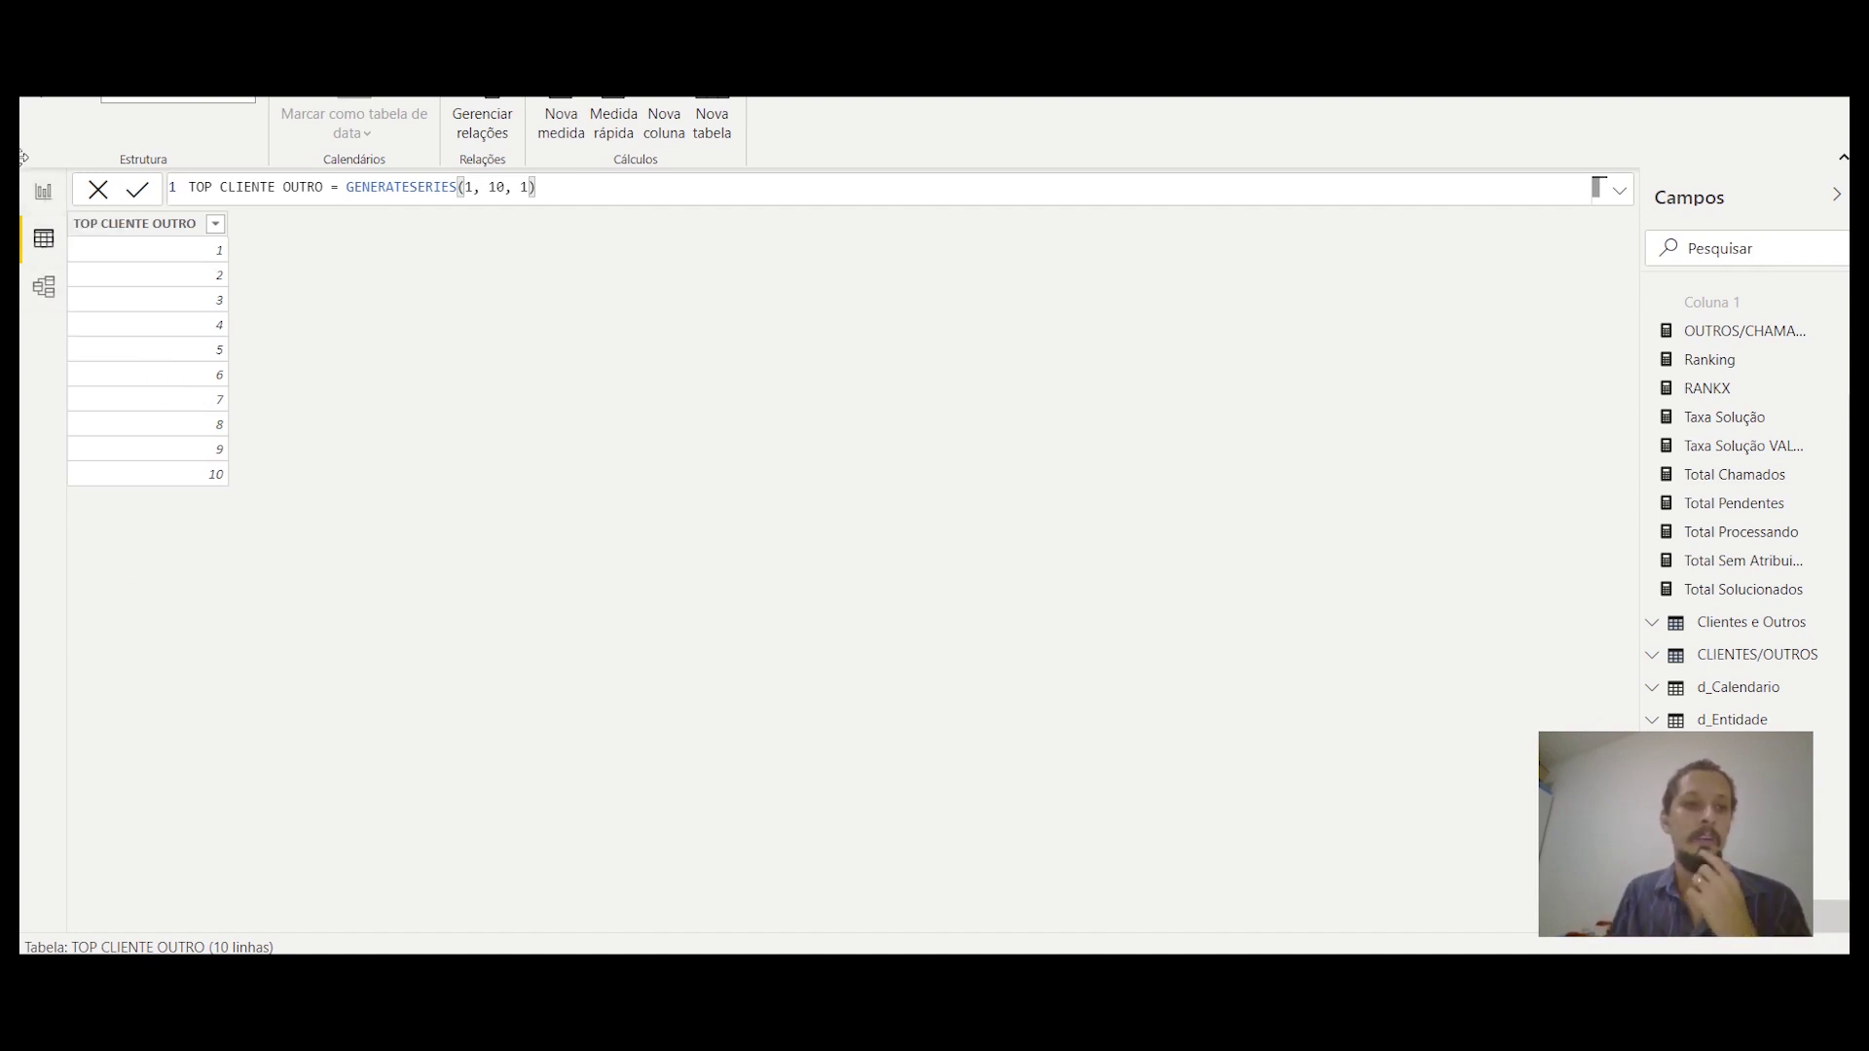
{"action": "left_click", "coordinate": [43, 192]}
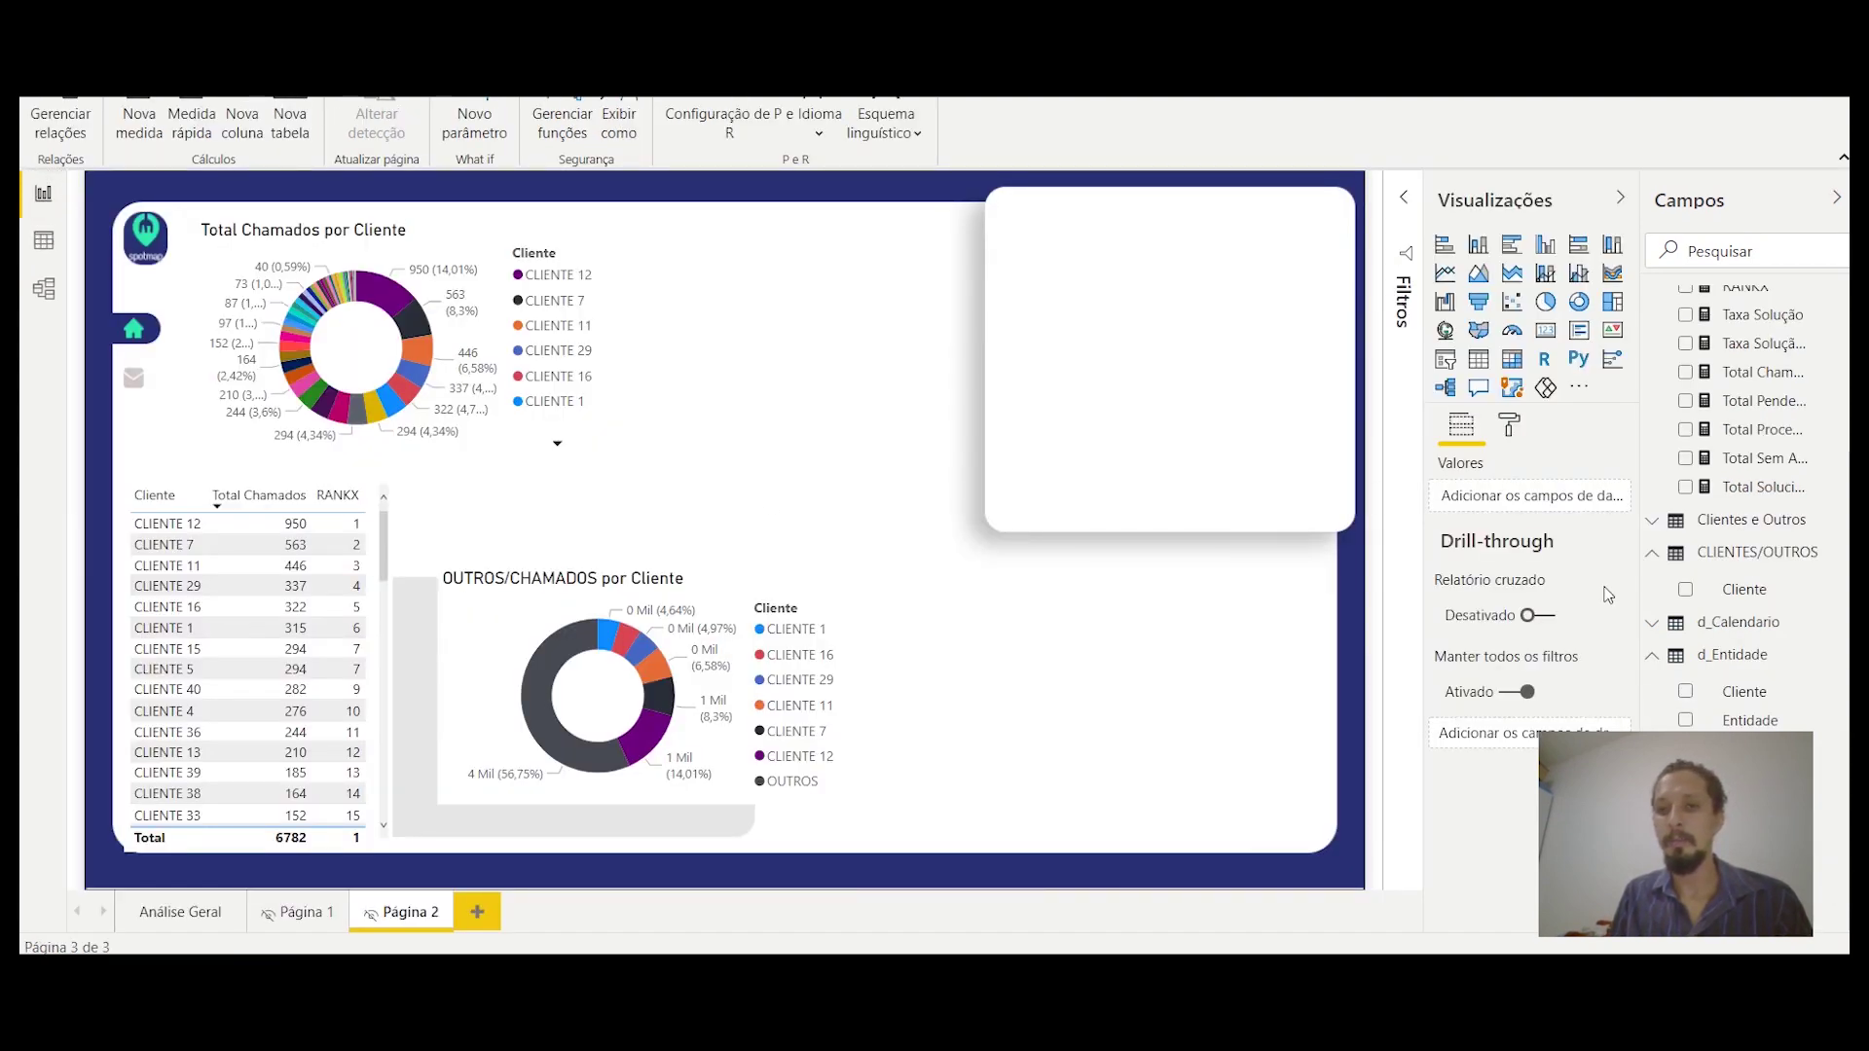
Step: Insert a slicer for the TOP CLIENTE OUTRO field beside the upper donut chart and reduce its height
{"action": "left_click", "coordinate": [1444, 362]}
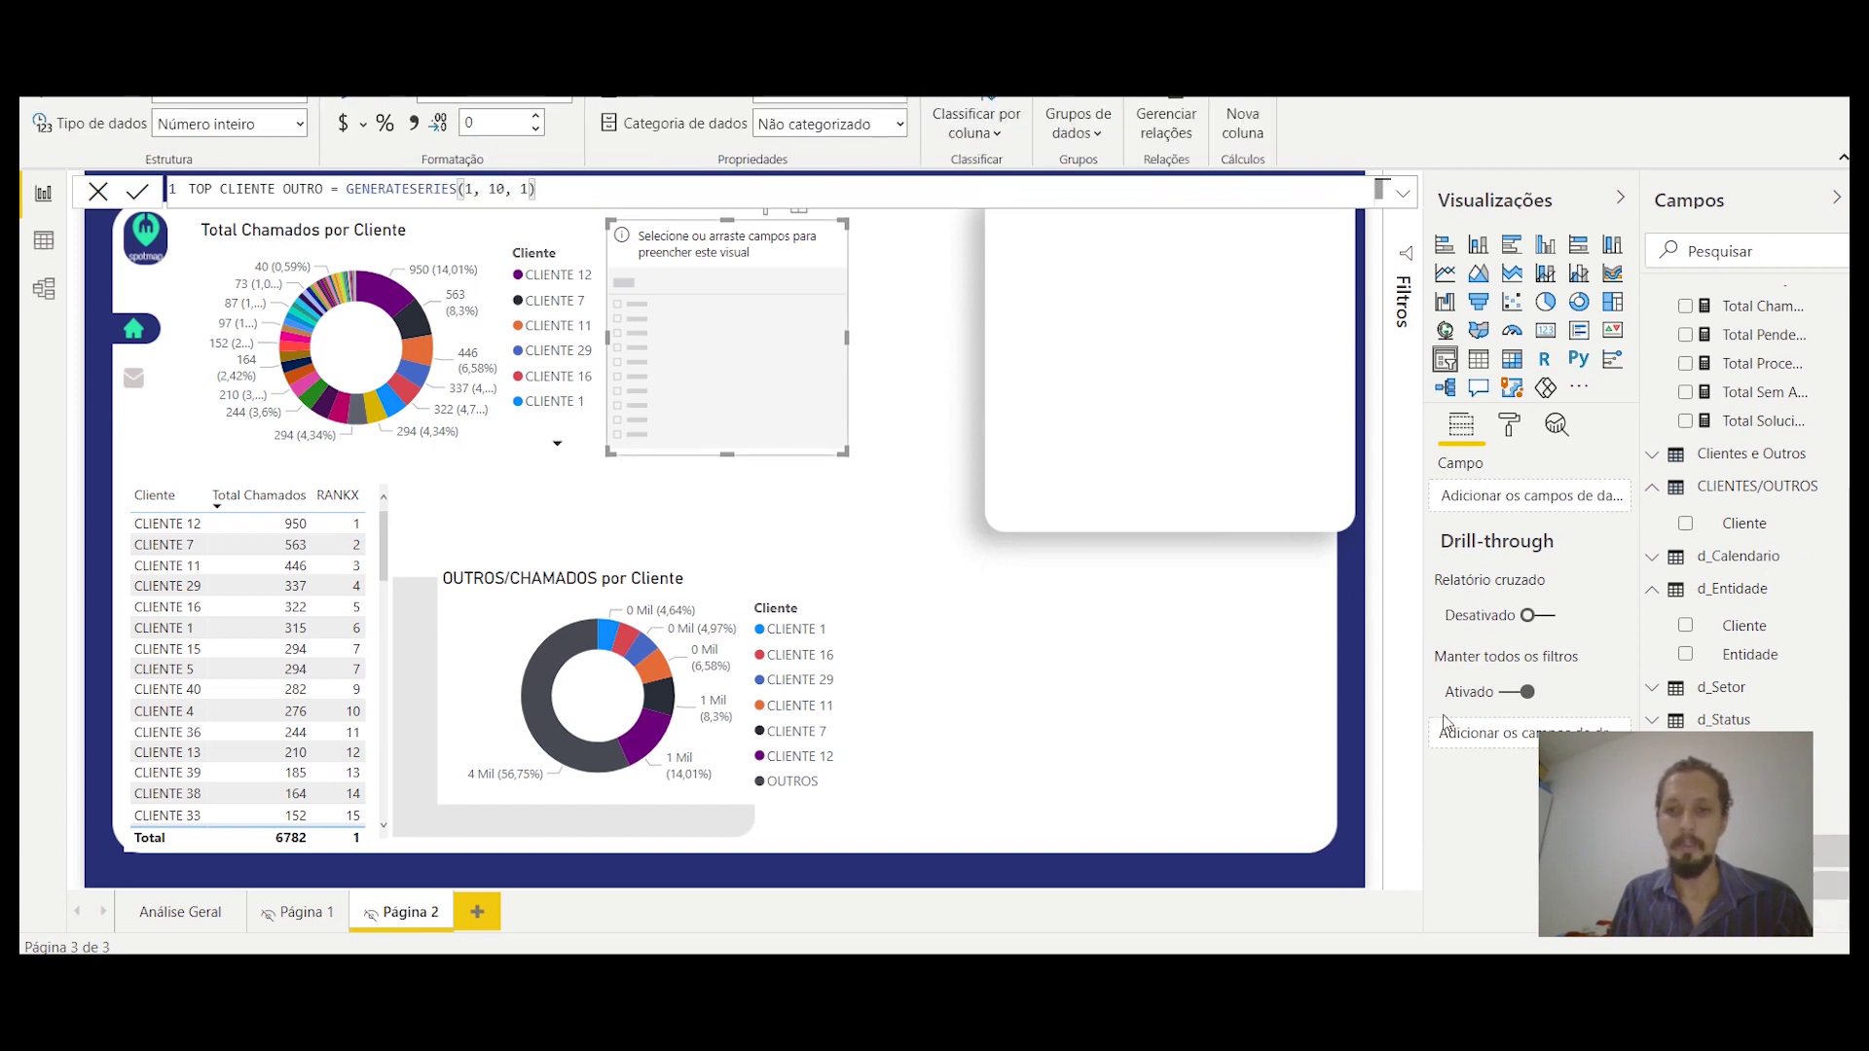
{"action": "left_click", "coordinate": [1685, 883]}
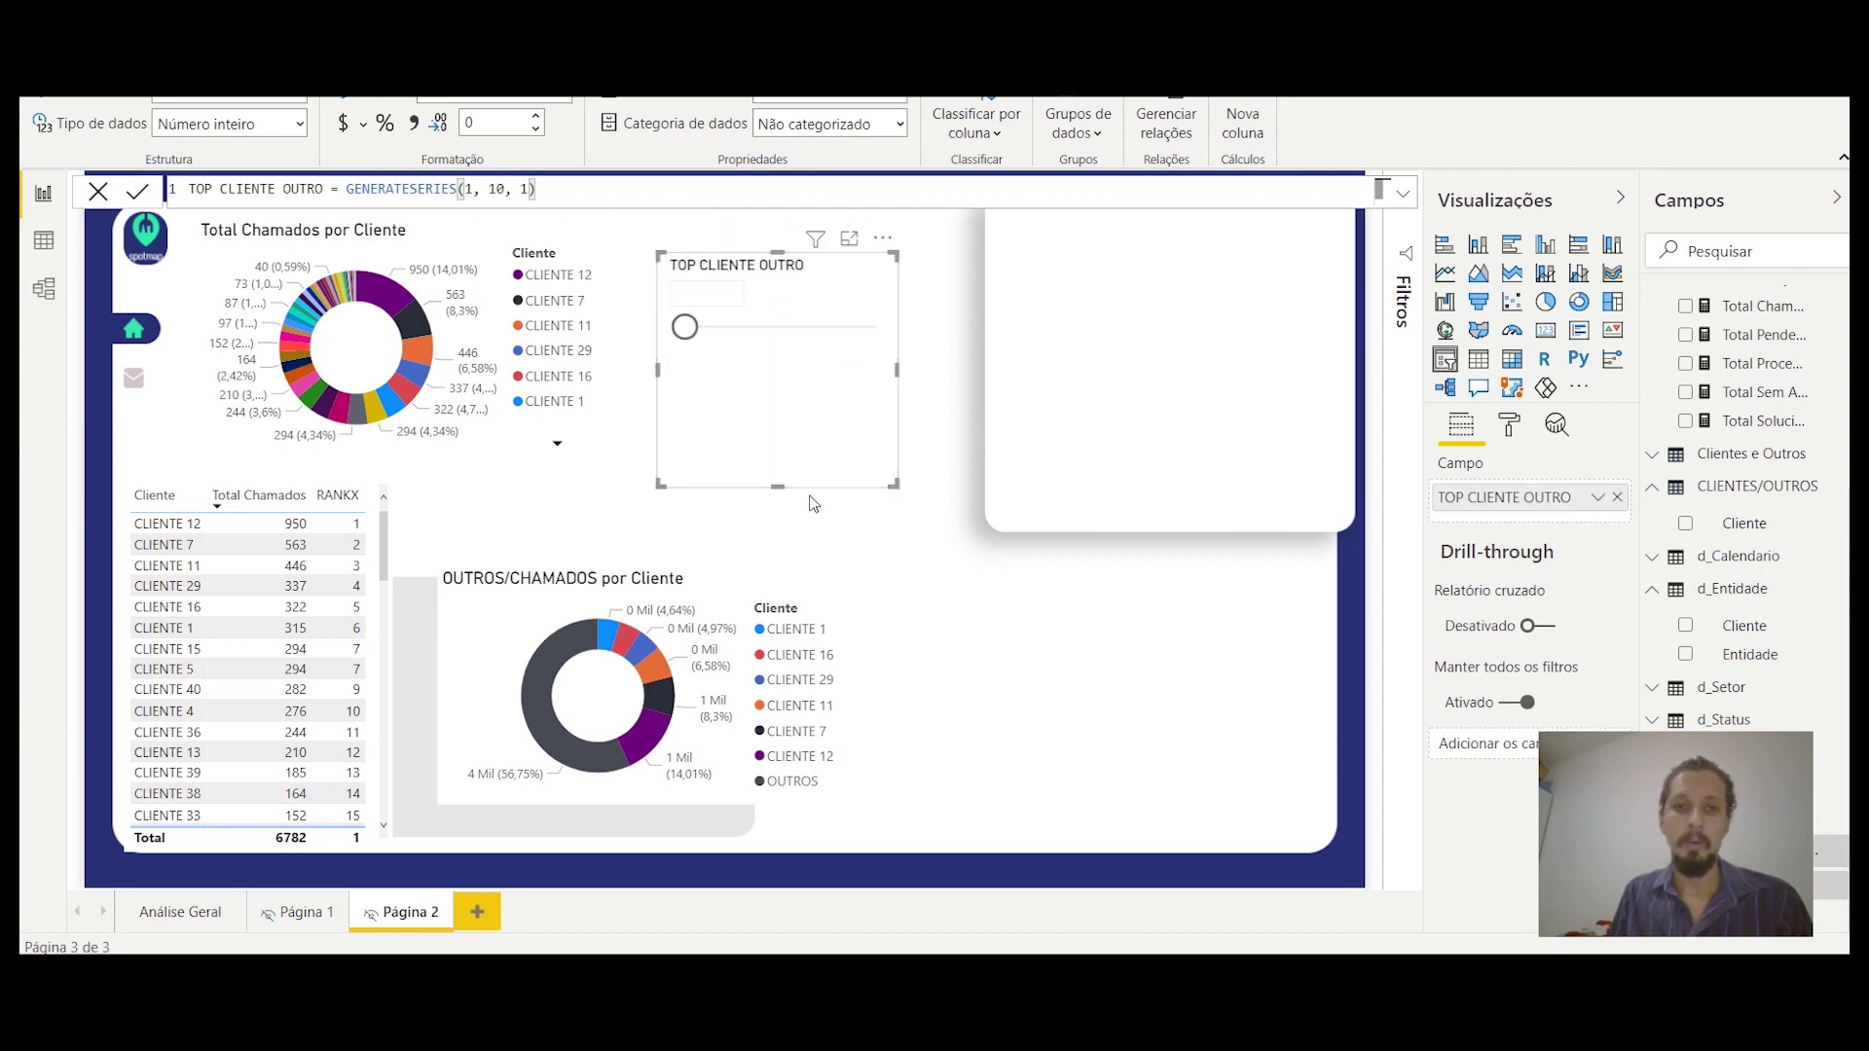
{"action": "left_click_drag", "start_coordinate": [775, 486], "coordinate": [778, 360]}
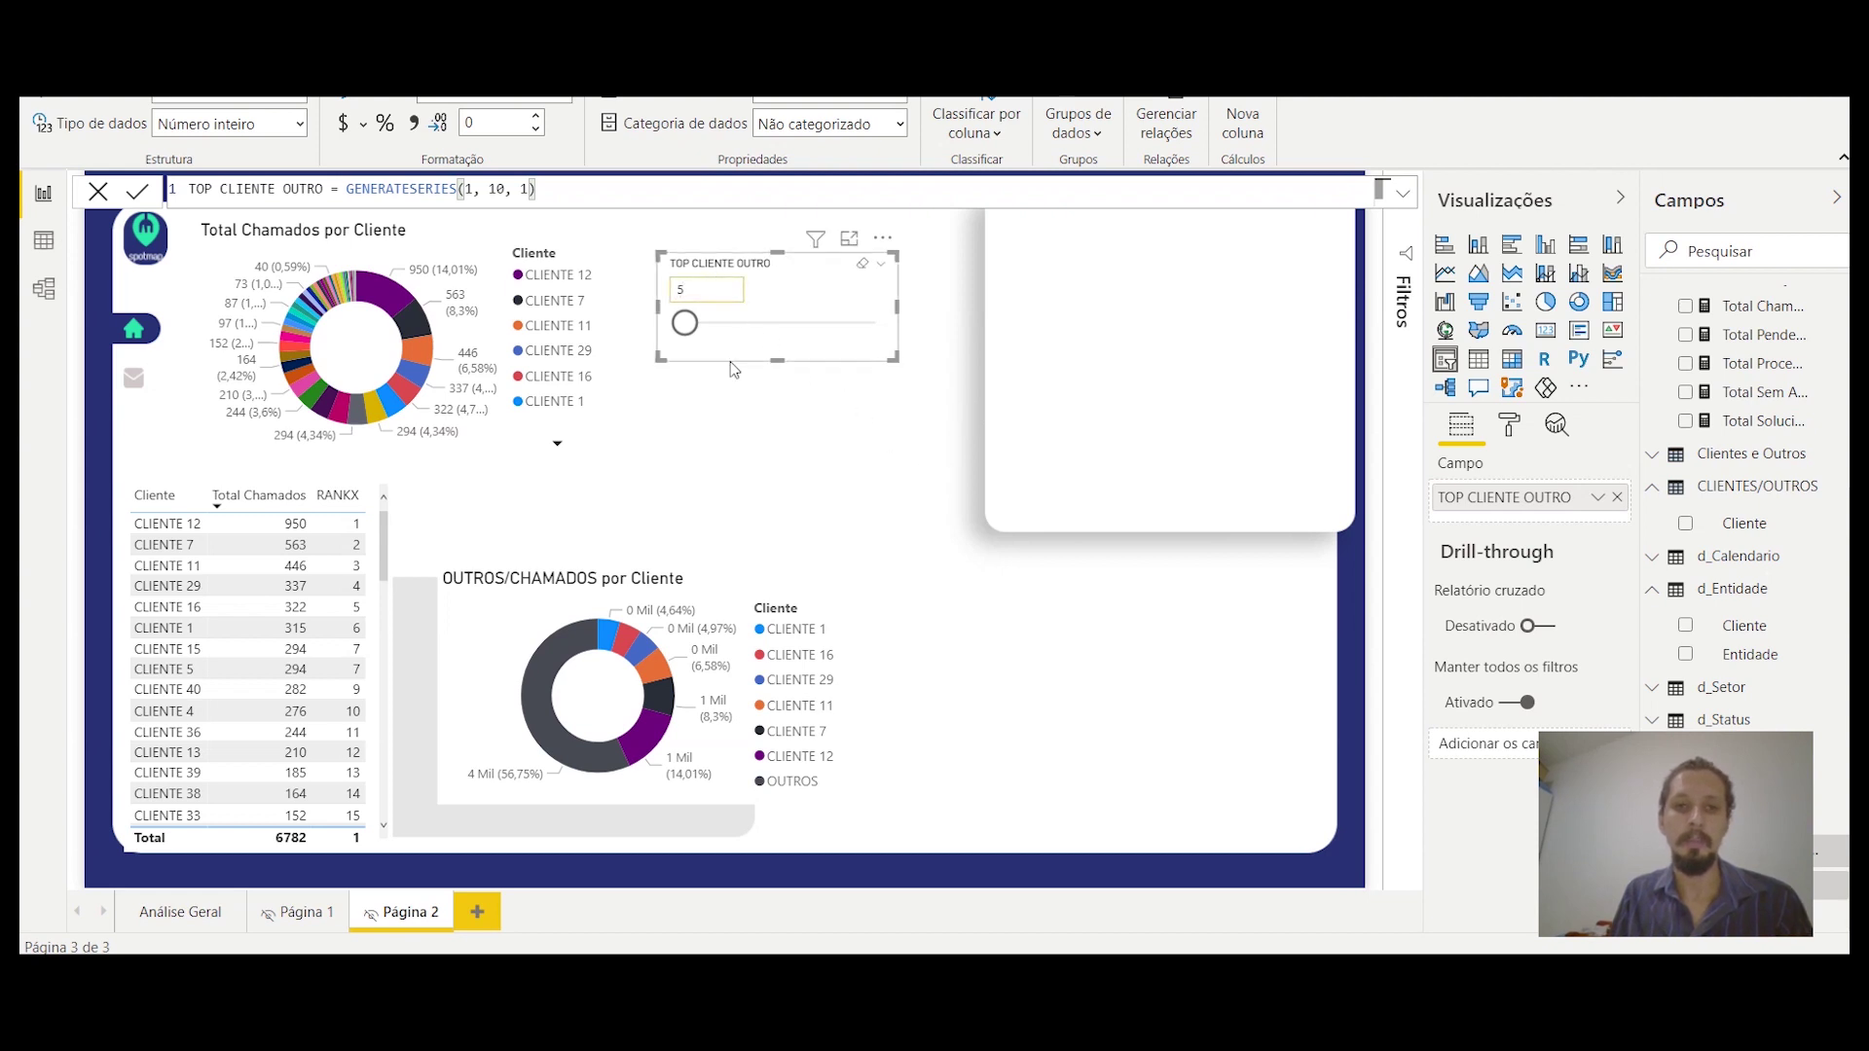
Step: Test the TOP CLIENTE OUTRO slicer at 8 against the lower donut chart's slices, and set it to 10
{"action": "left_click_drag", "start_coordinate": [684, 322], "coordinate": [834, 322]}
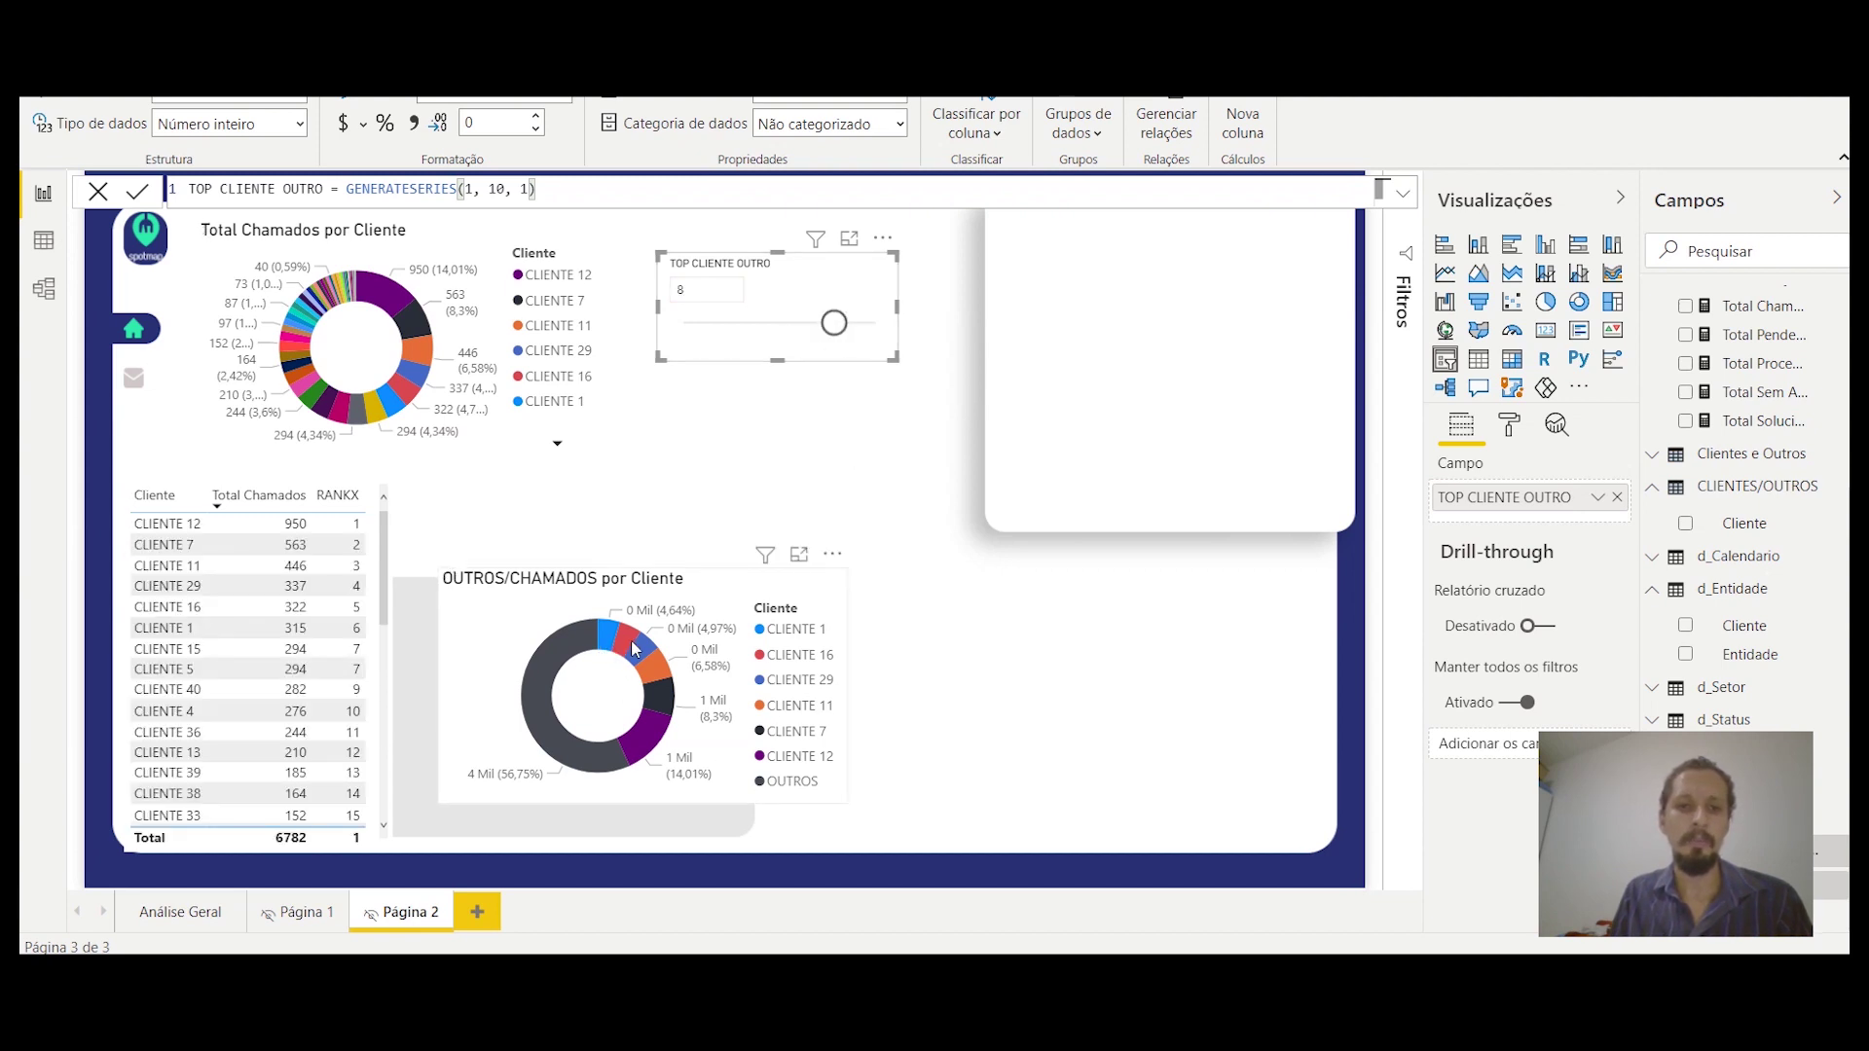
{"action": "mouse_move", "coordinate": [671, 682]}
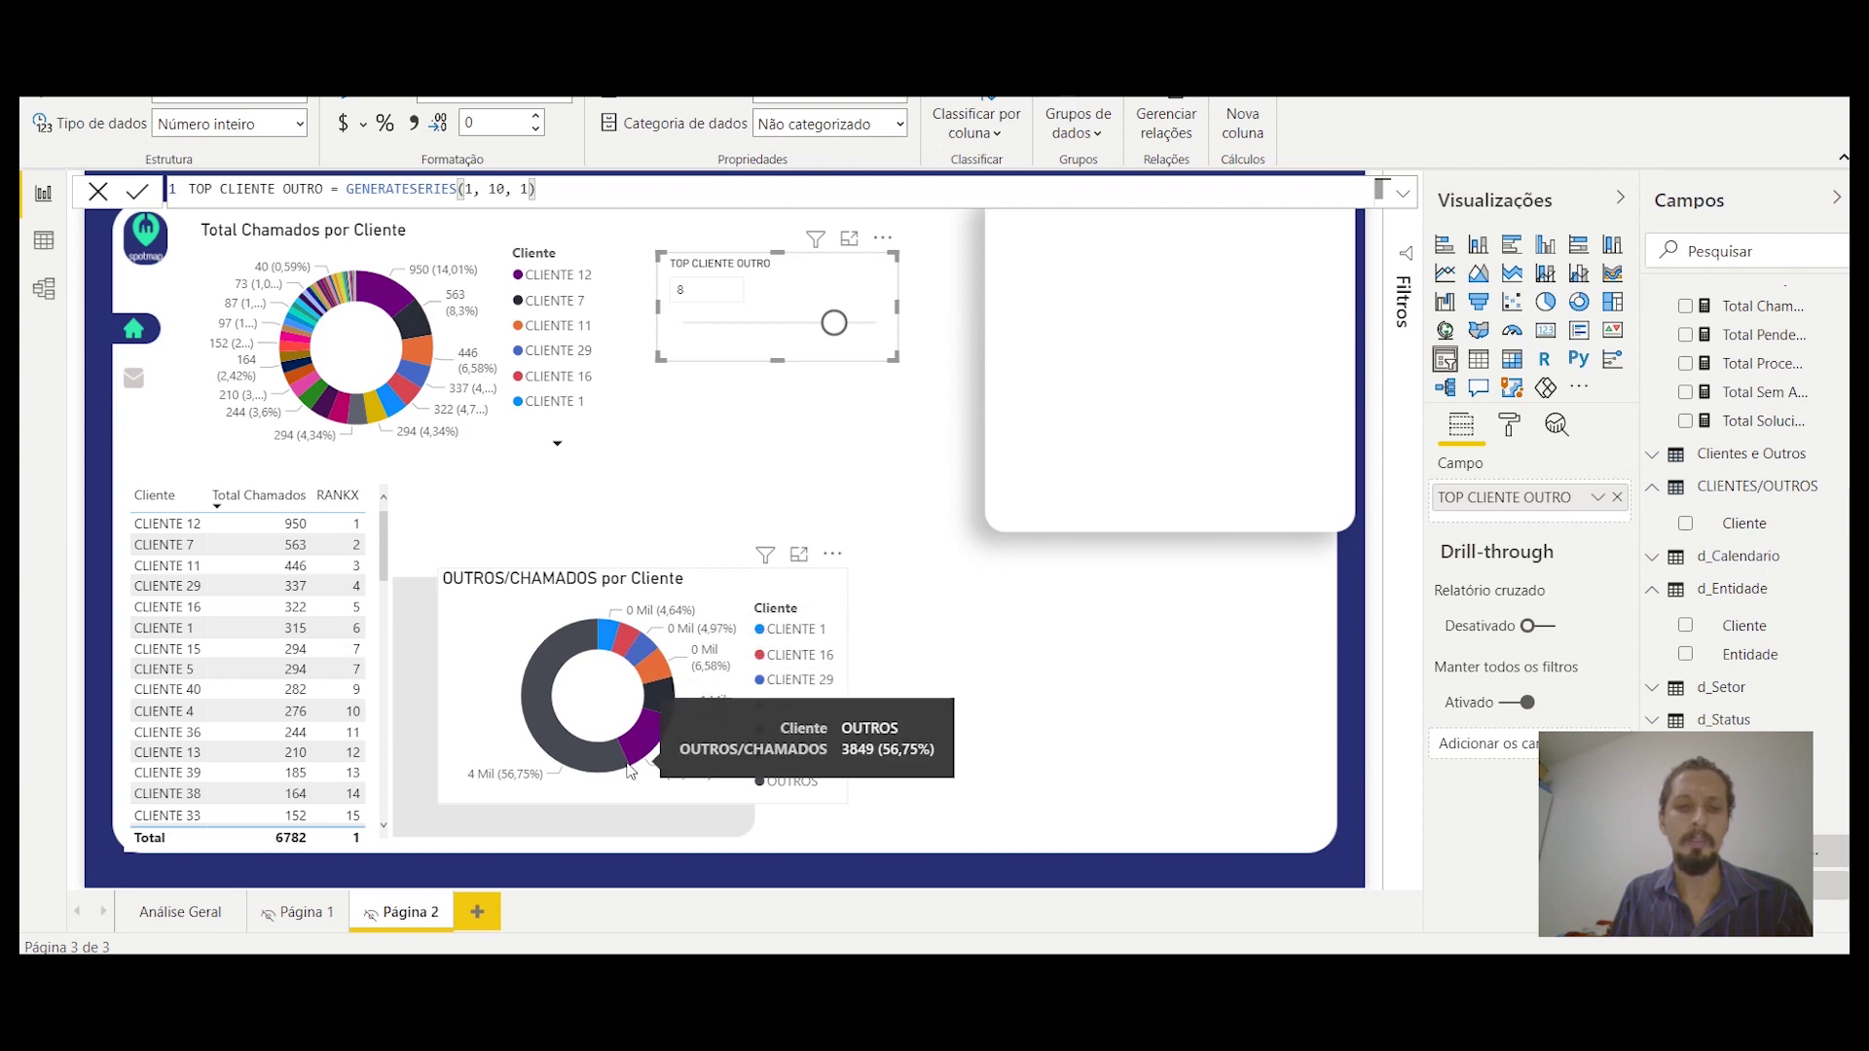
{"action": "mouse_move", "coordinate": [656, 776]}
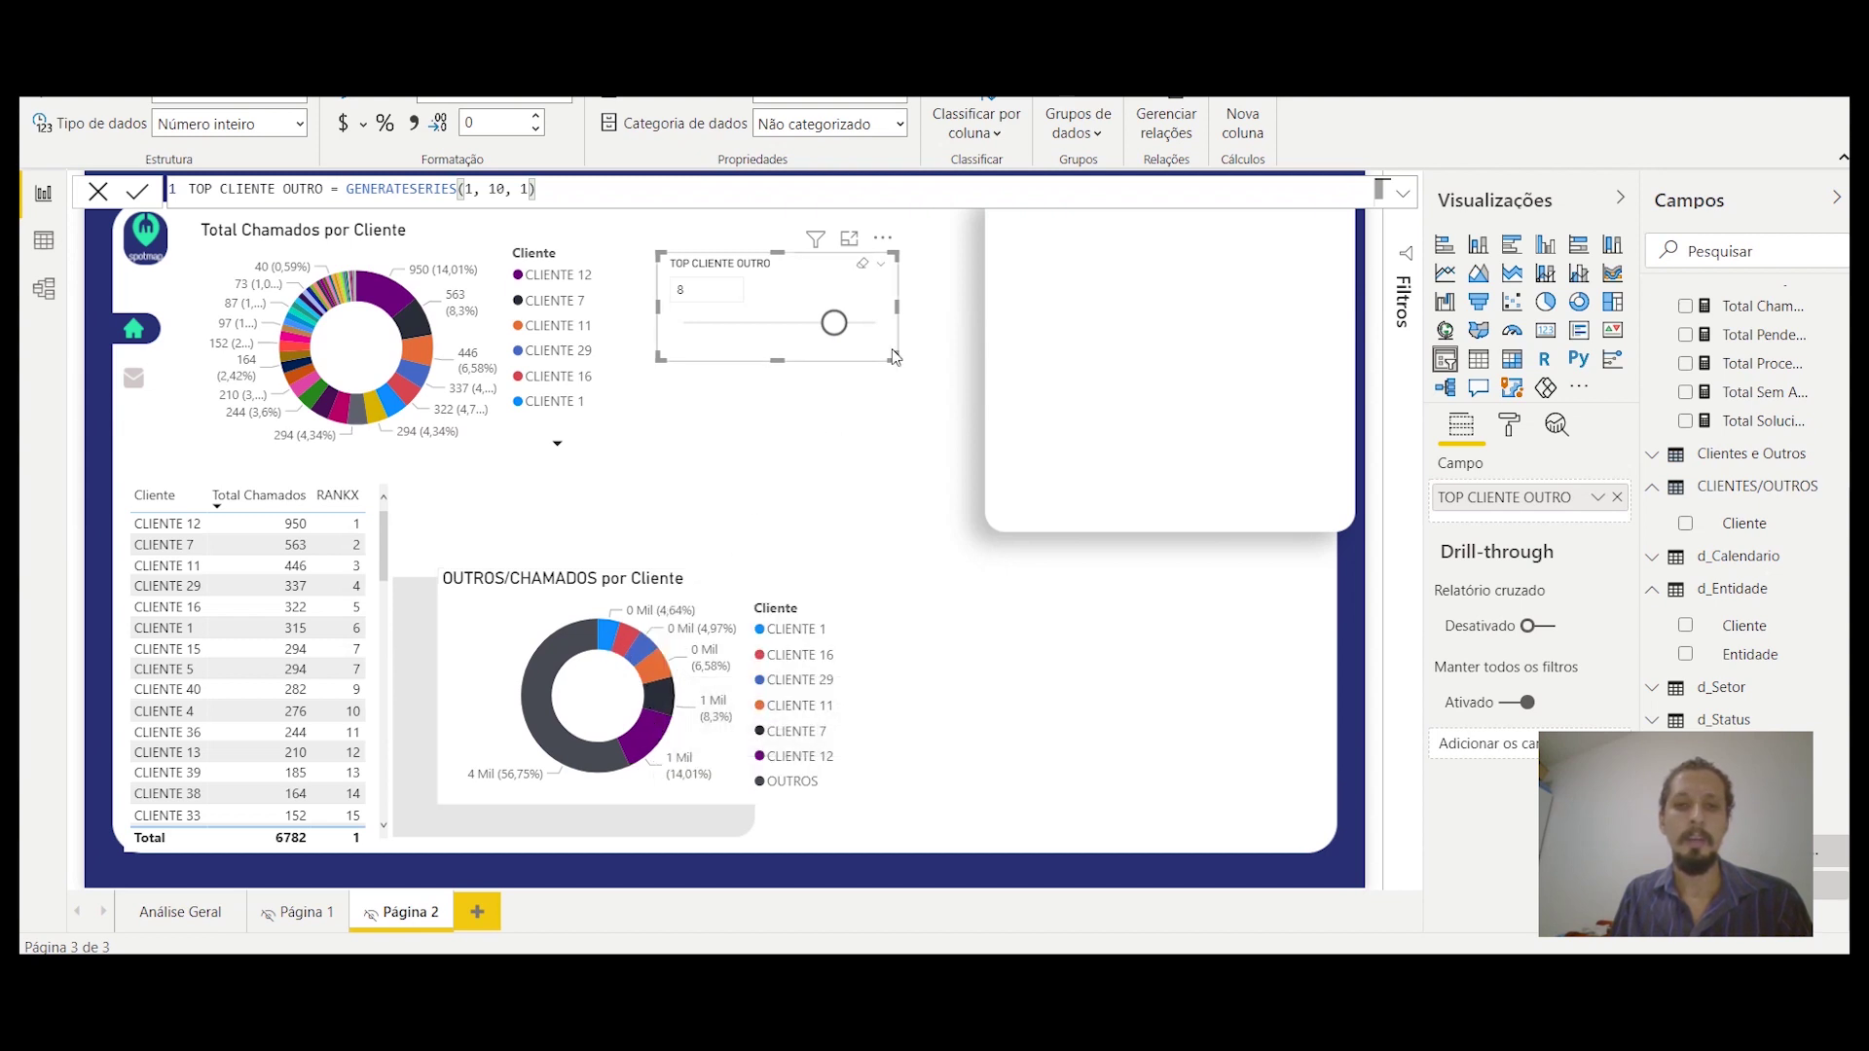
{"action": "left_click_drag", "start_coordinate": [834, 322], "coordinate": [865, 339]}
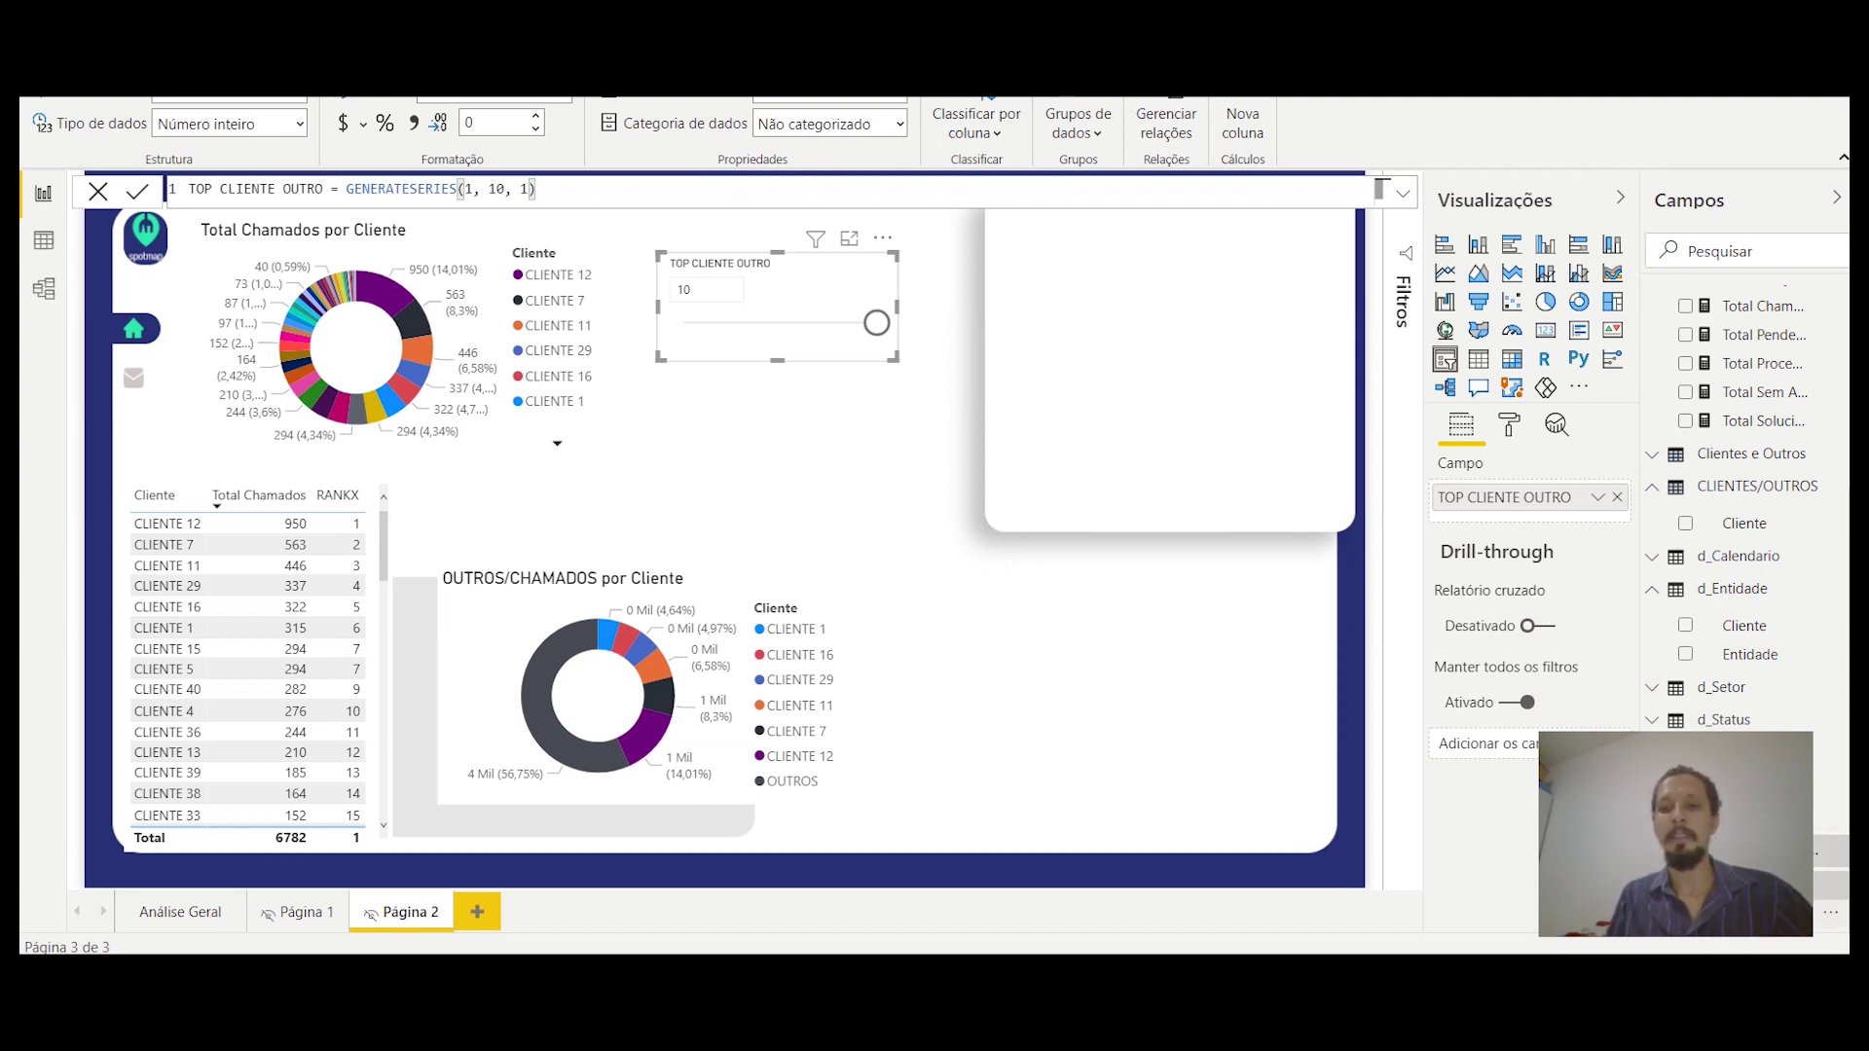
Step: In the OUTROS/CHAMADOS measure, add a first variable vTopCliente equal to 'TOP CLIENTE OUTRO'[TOP CLIENTE OUTRO Valor]
{"action": "left_click", "coordinate": [1743, 913]}
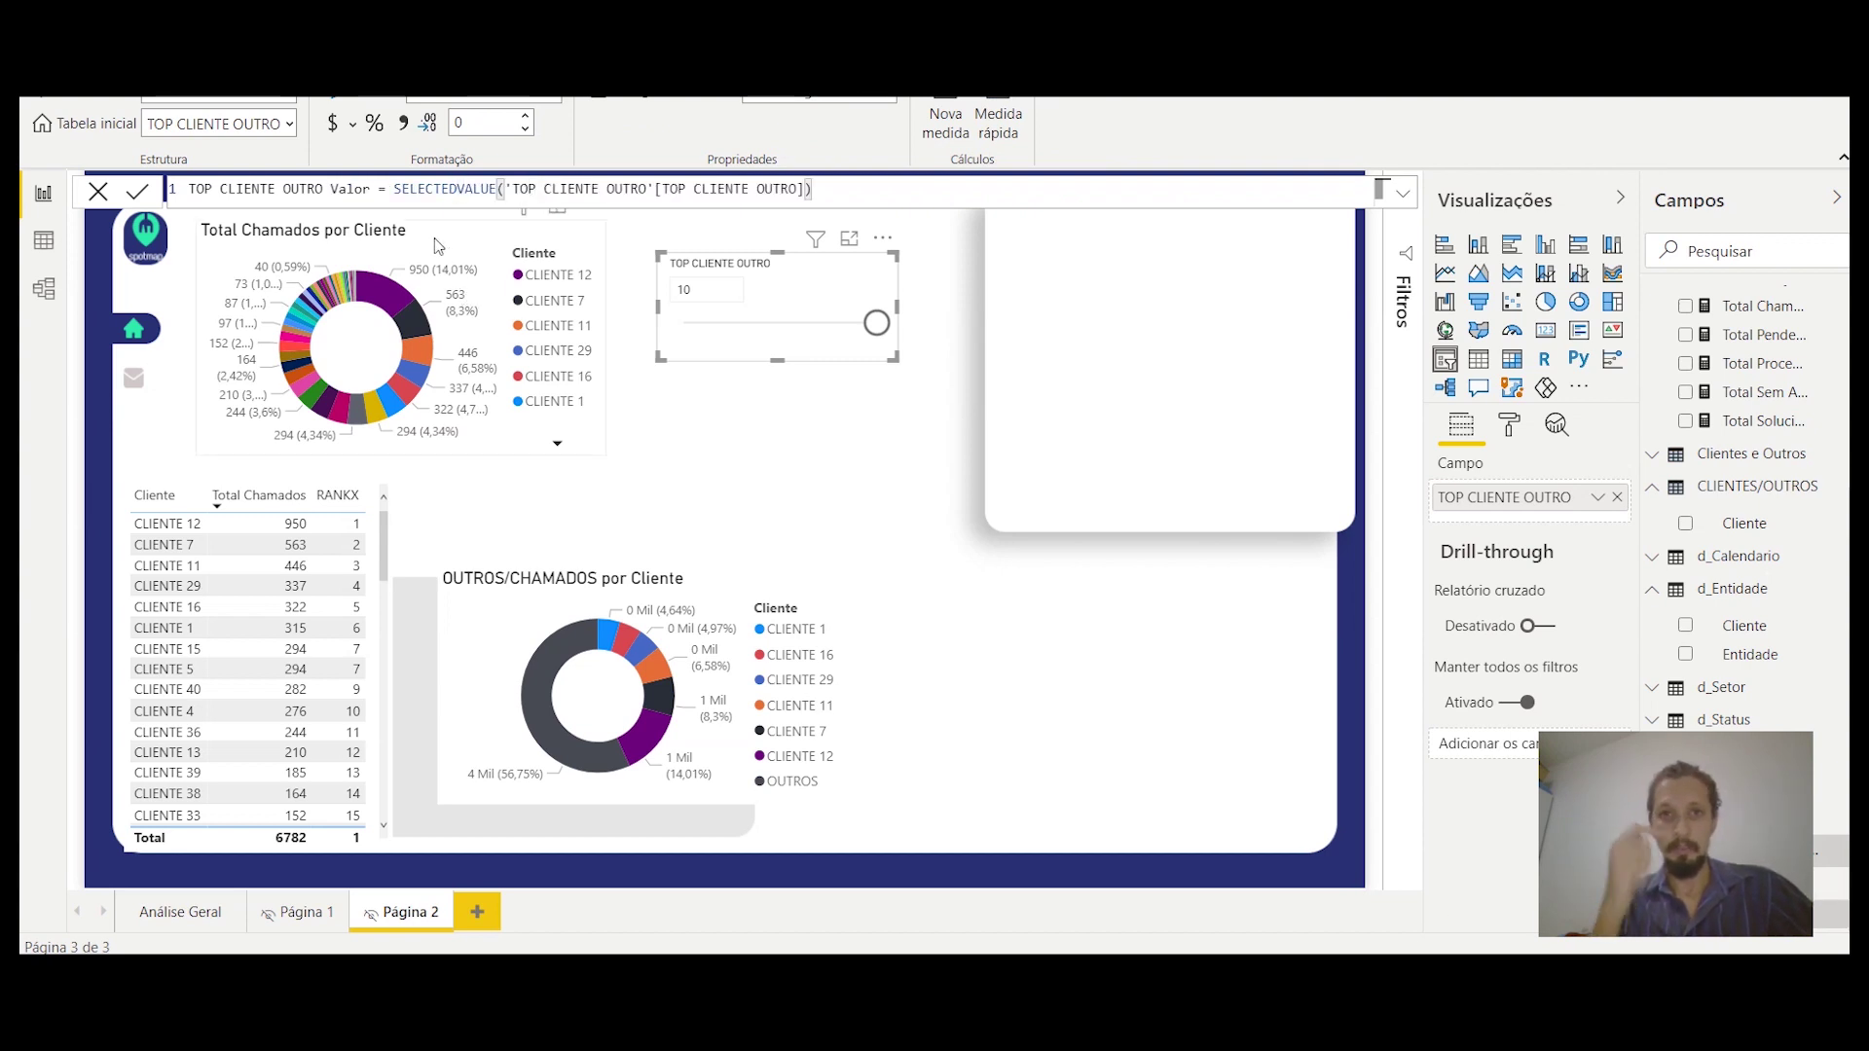
{"action": "scroll", "coordinate": [1781, 513], "scroll_direction": "up", "scroll_amount": 5}
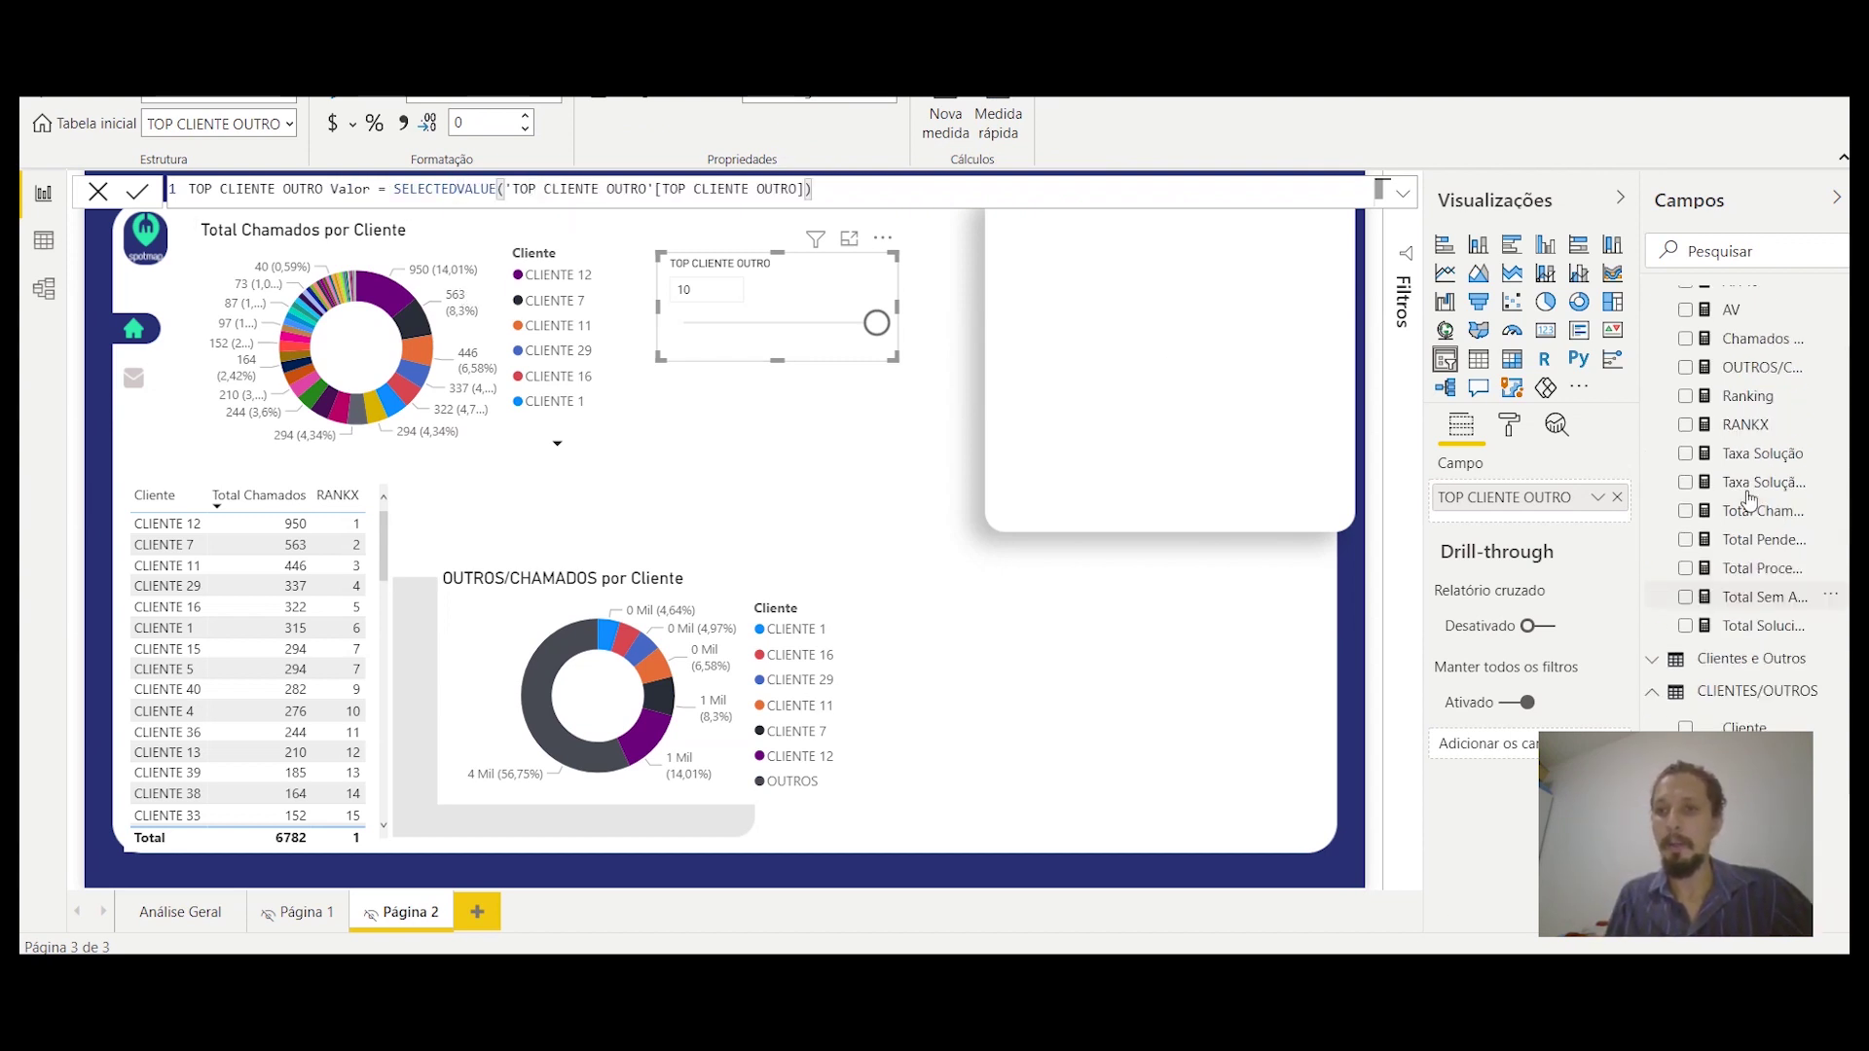
{"action": "left_click", "coordinate": [1742, 451]}
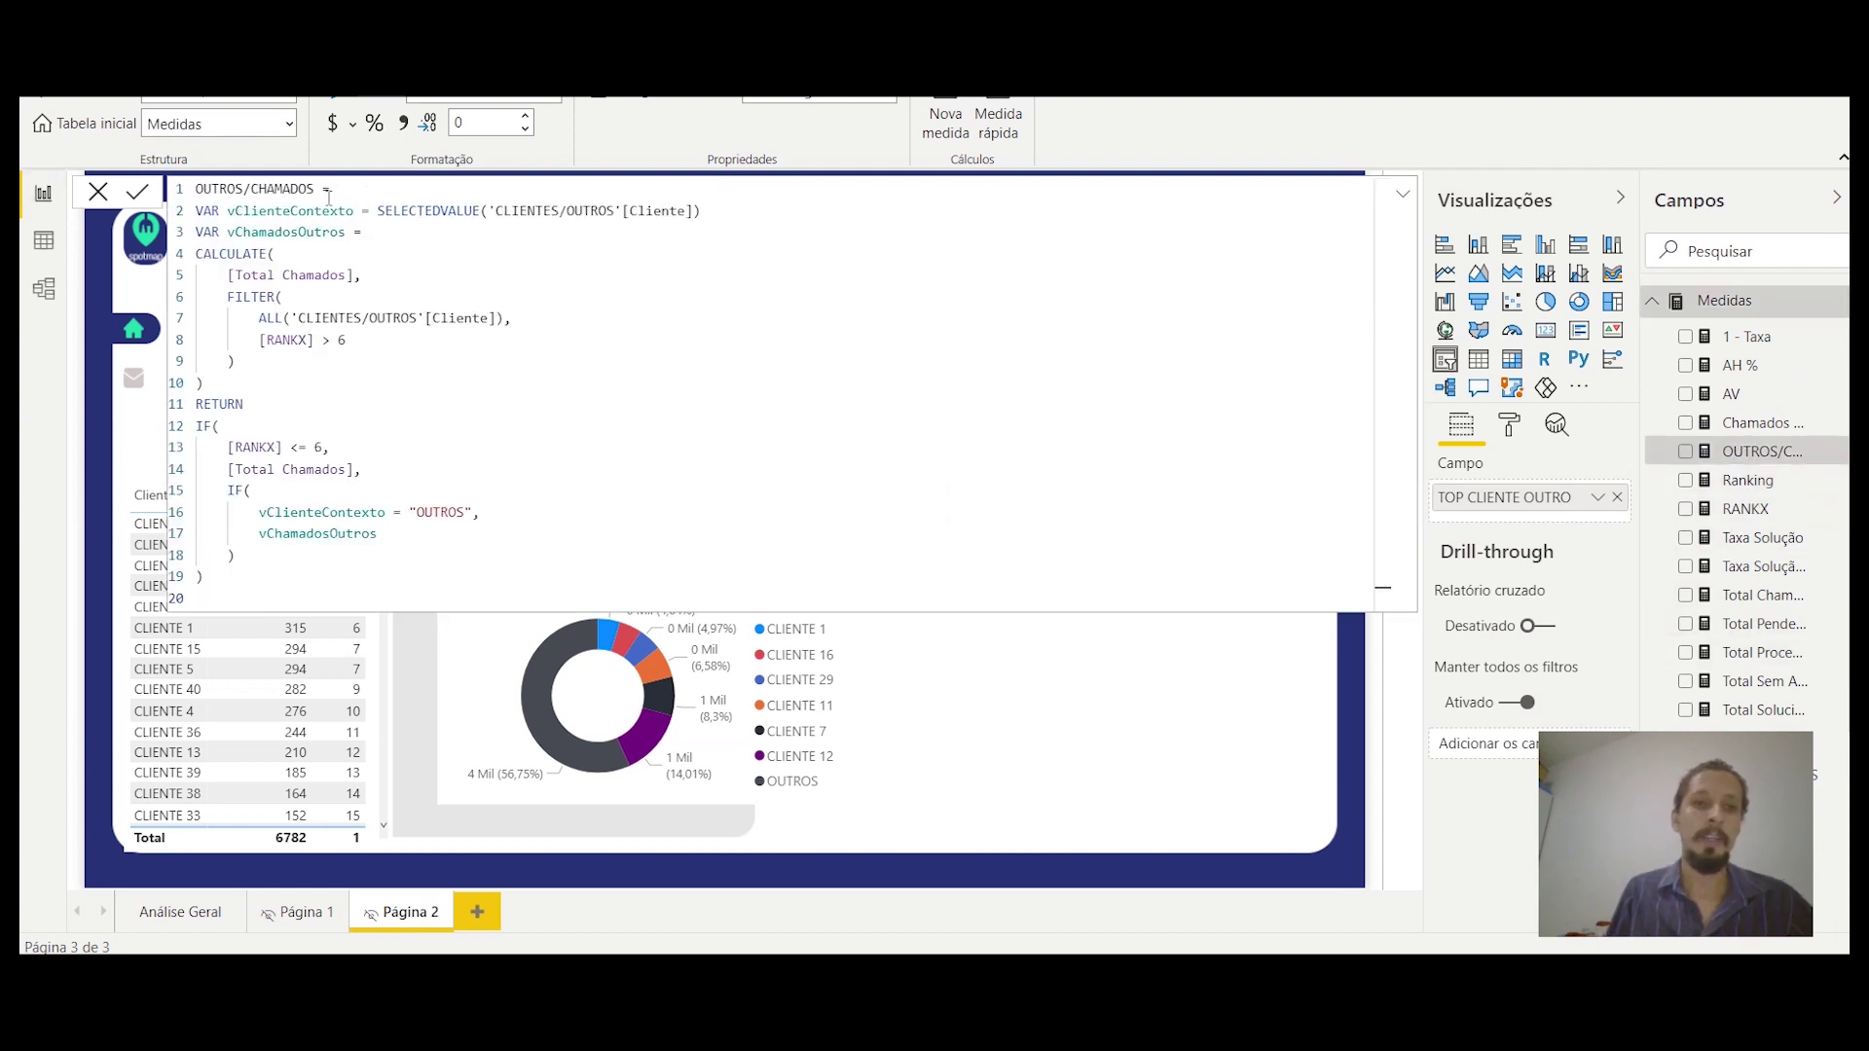
{"action": "key", "text": "Return"}
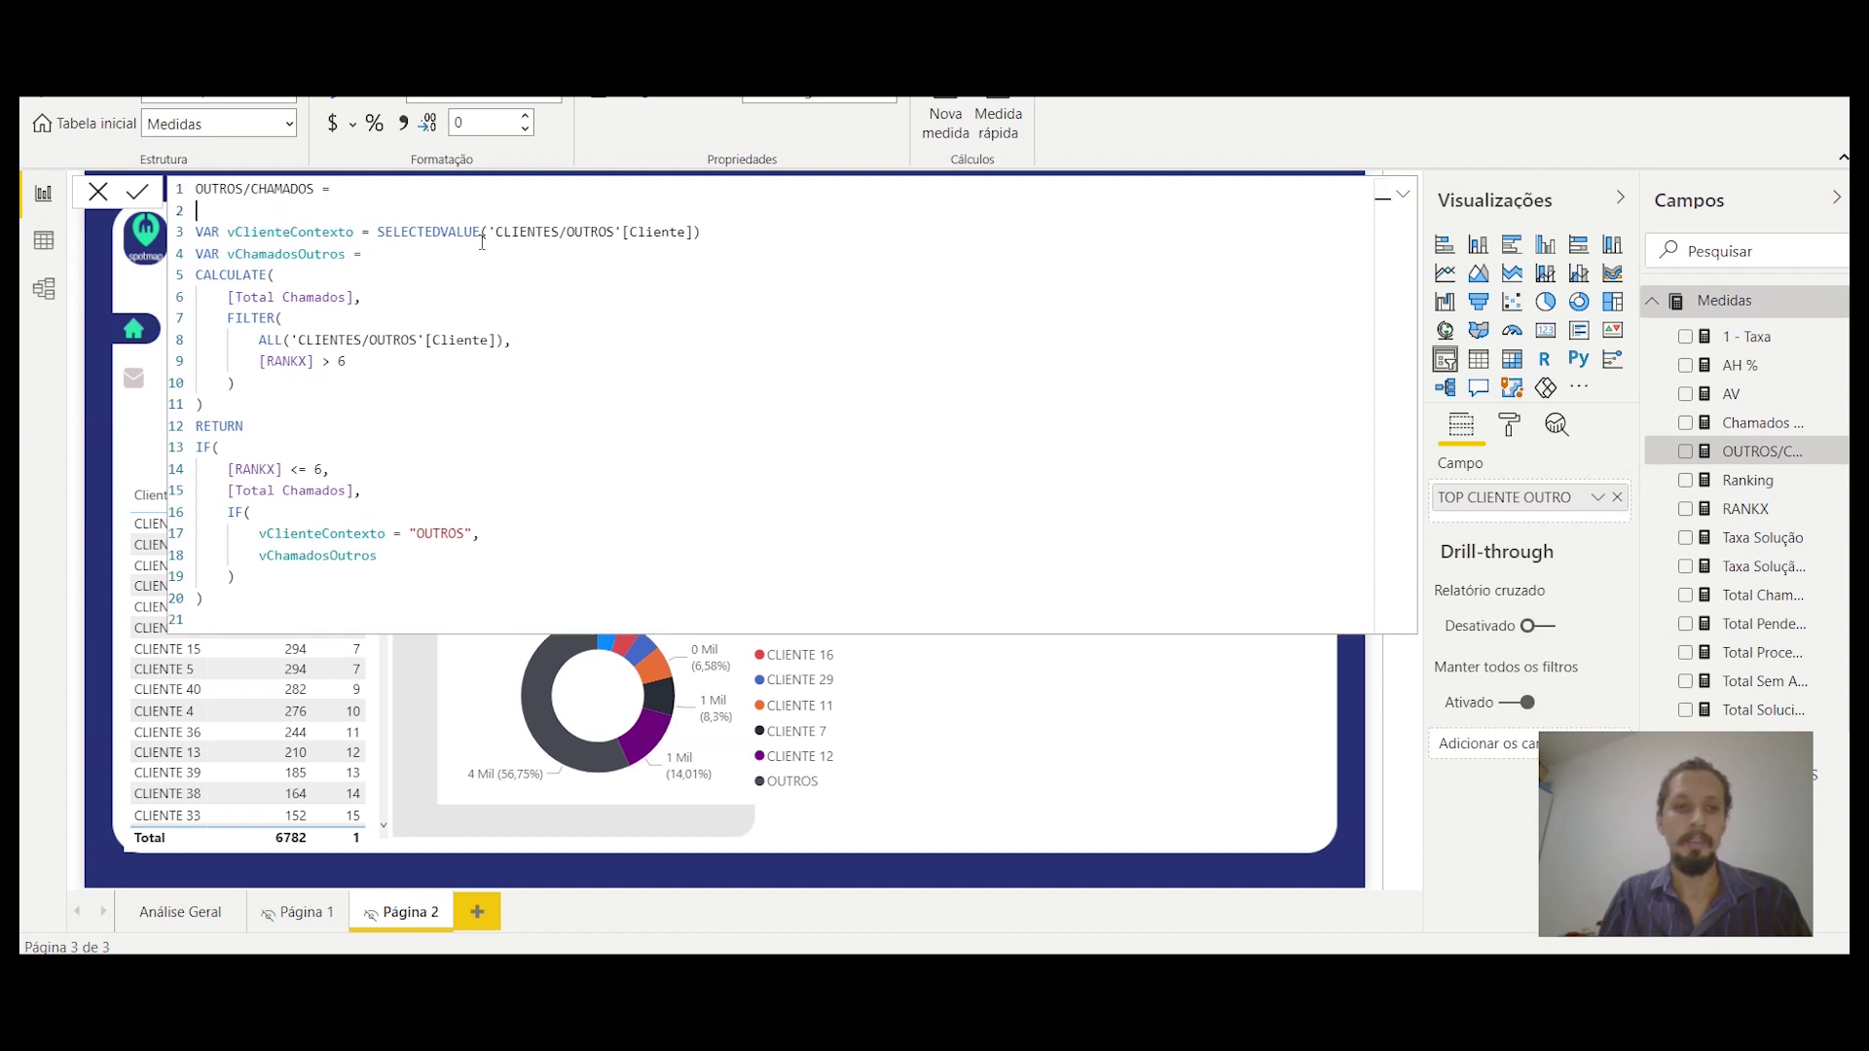
{"action": "type", "text": "VAR "}
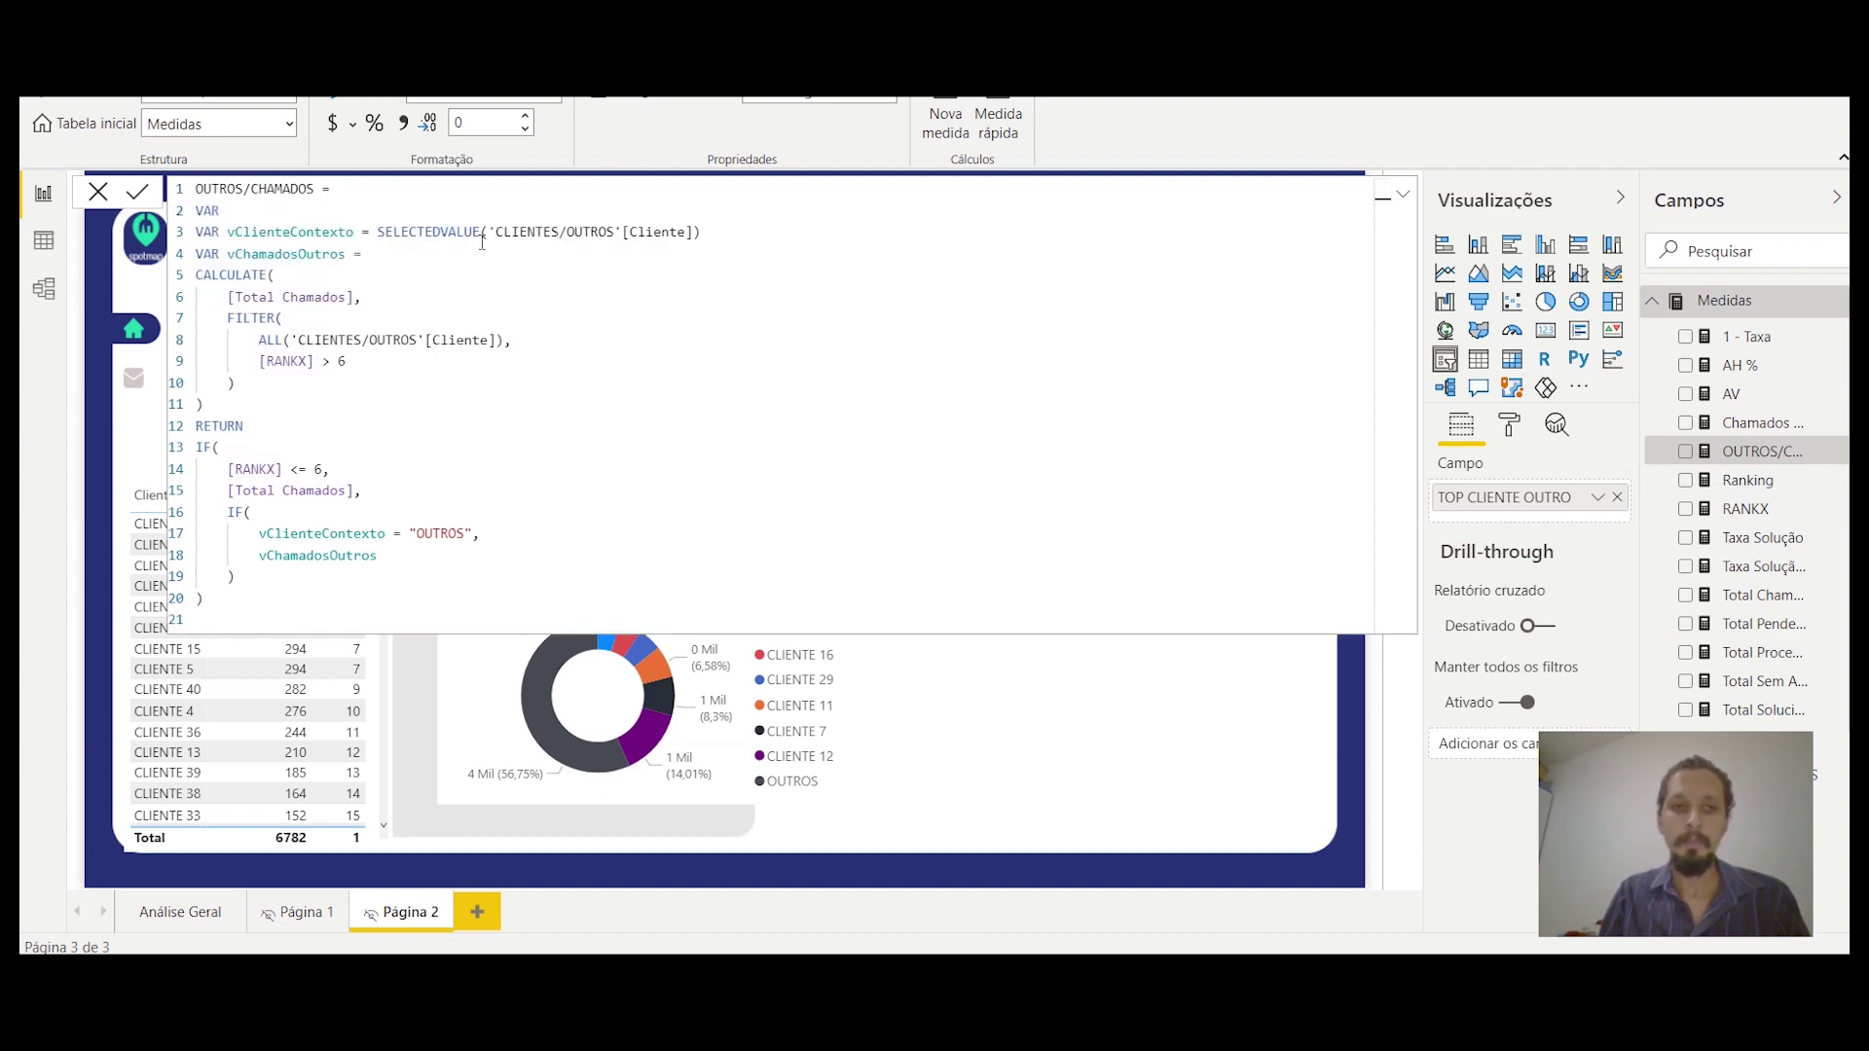
{"action": "type", "text": "v"}
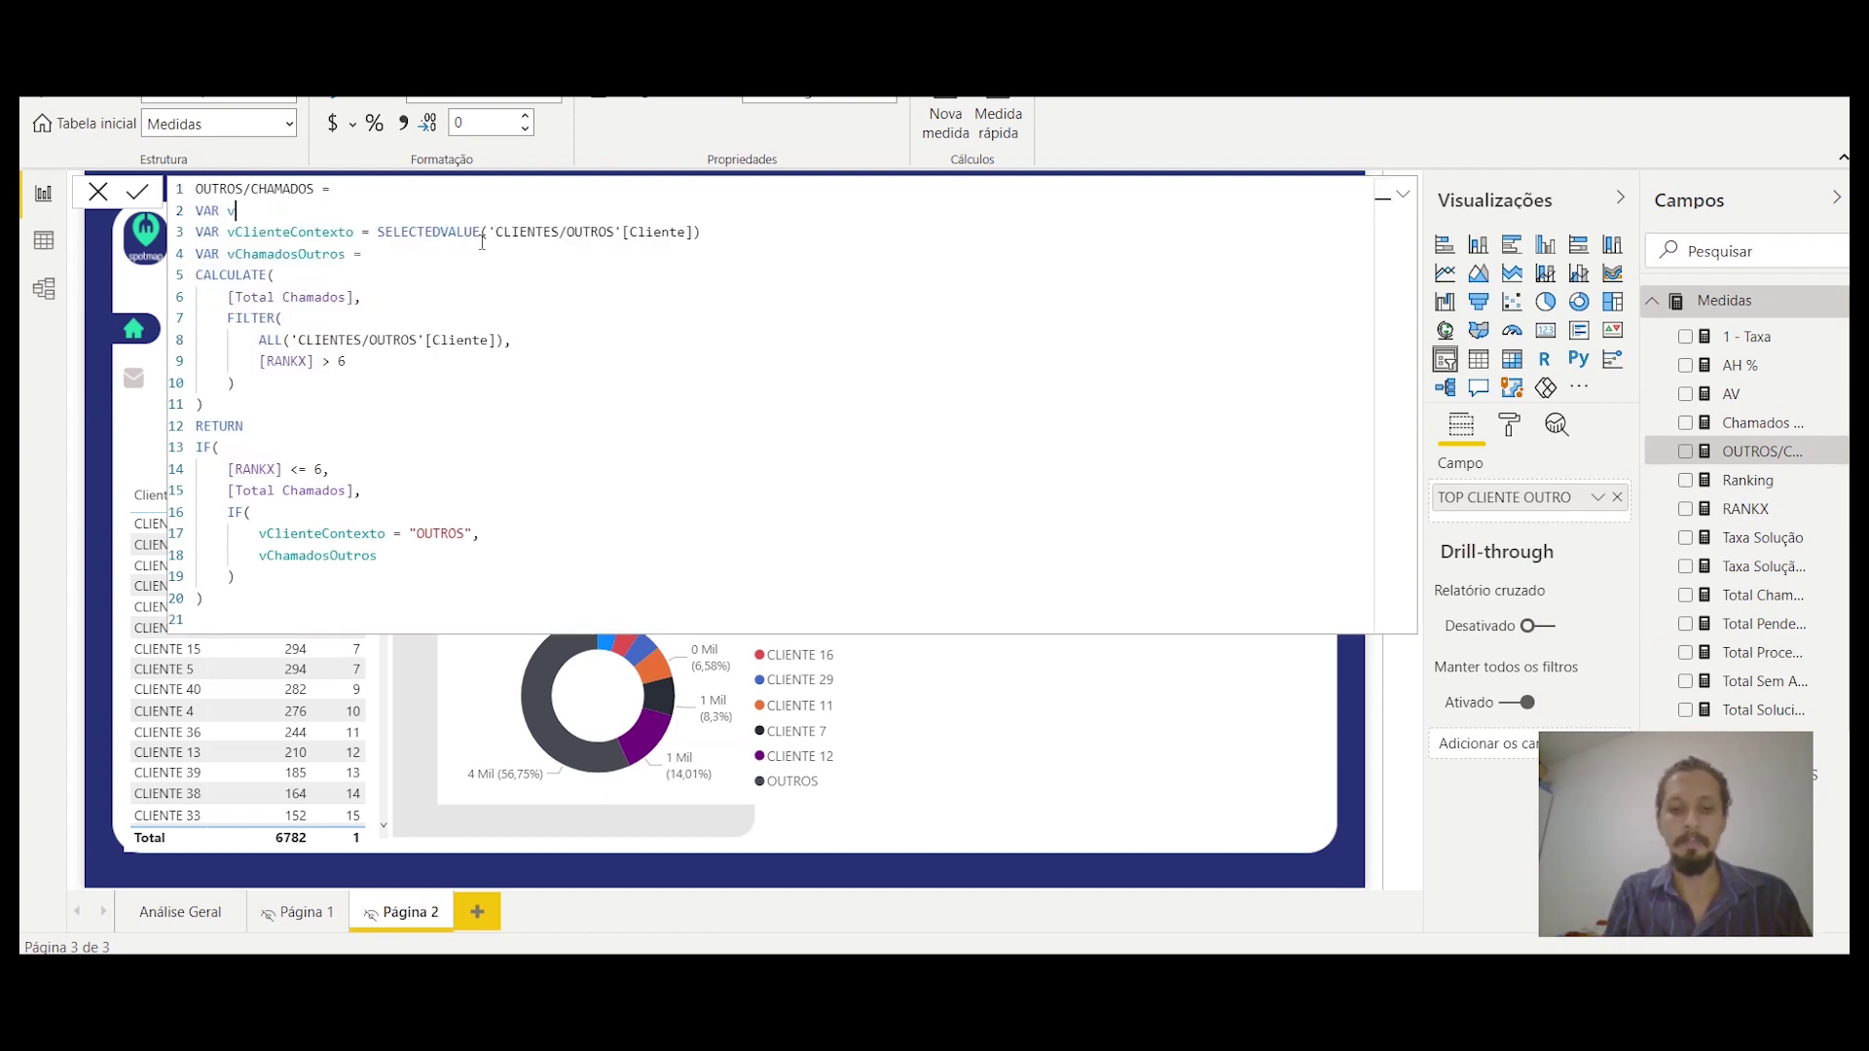
{"action": "type", "text": "TopCliente ="}
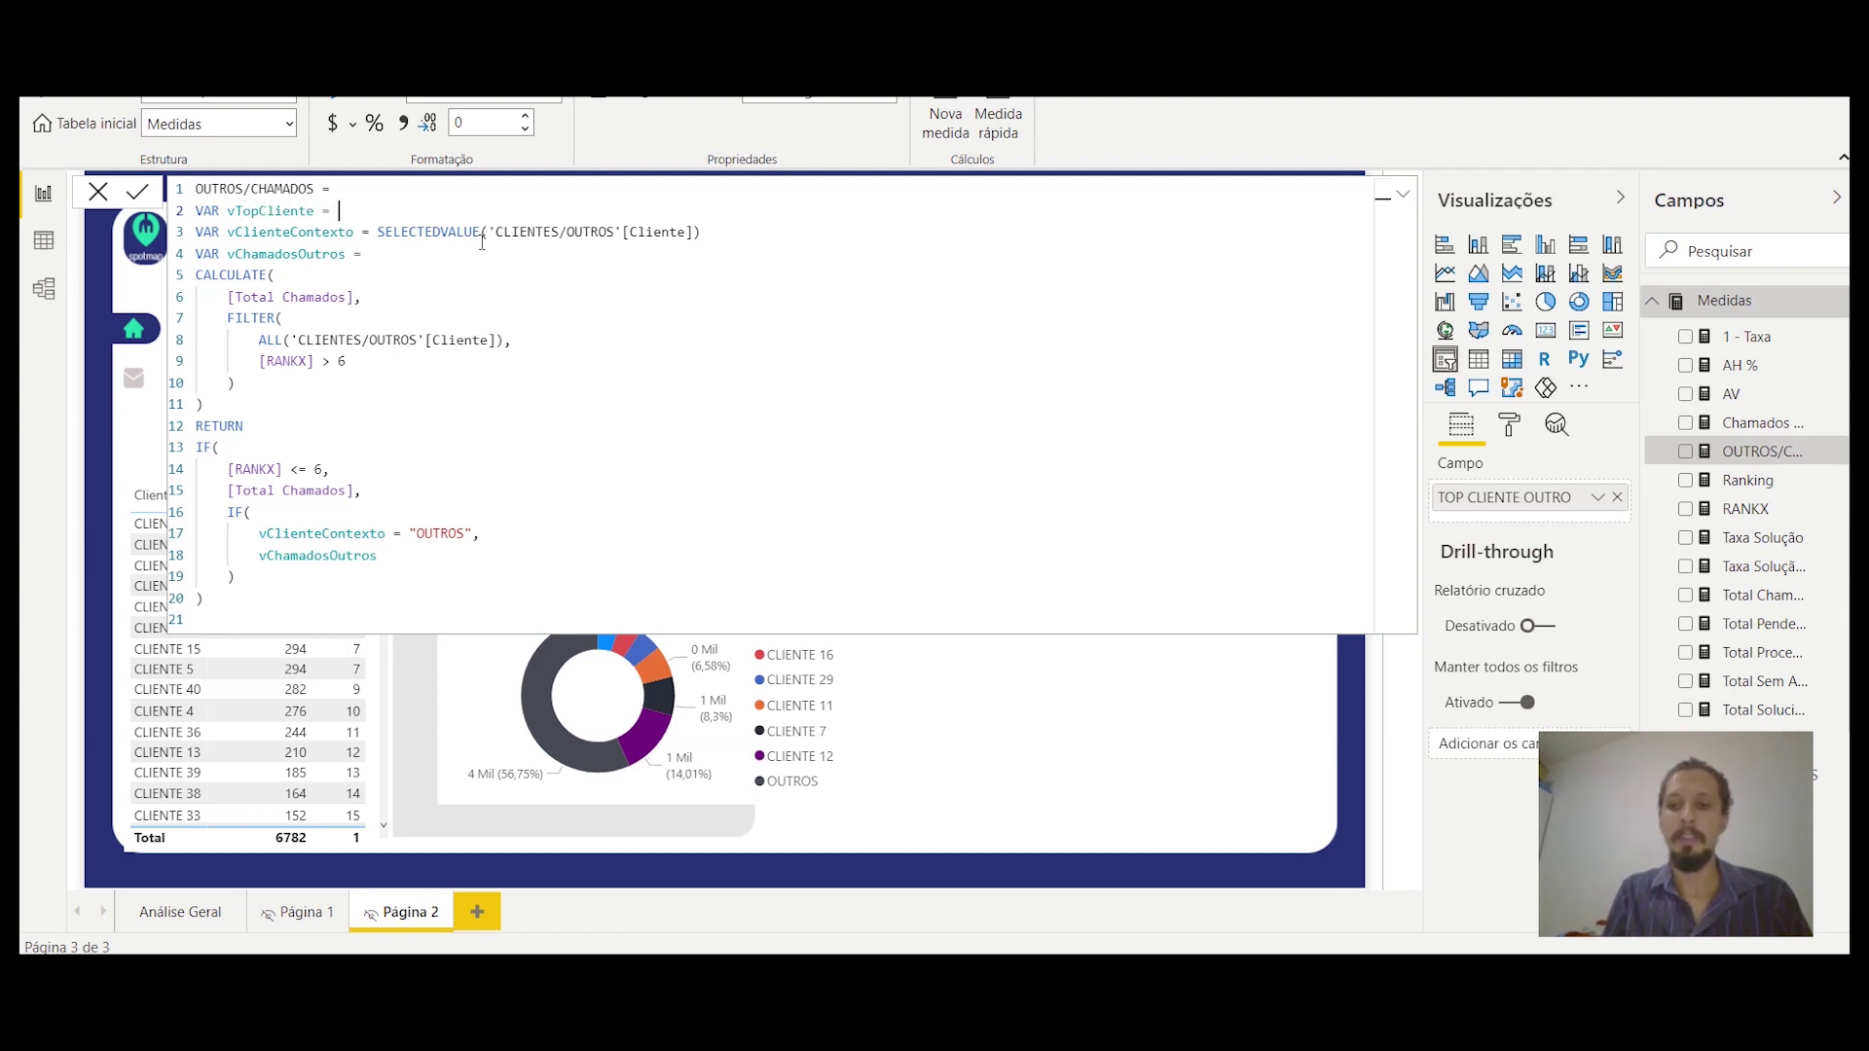
{"action": "scroll", "coordinate": [1690, 460], "scroll_direction": "down", "scroll_amount": 3}
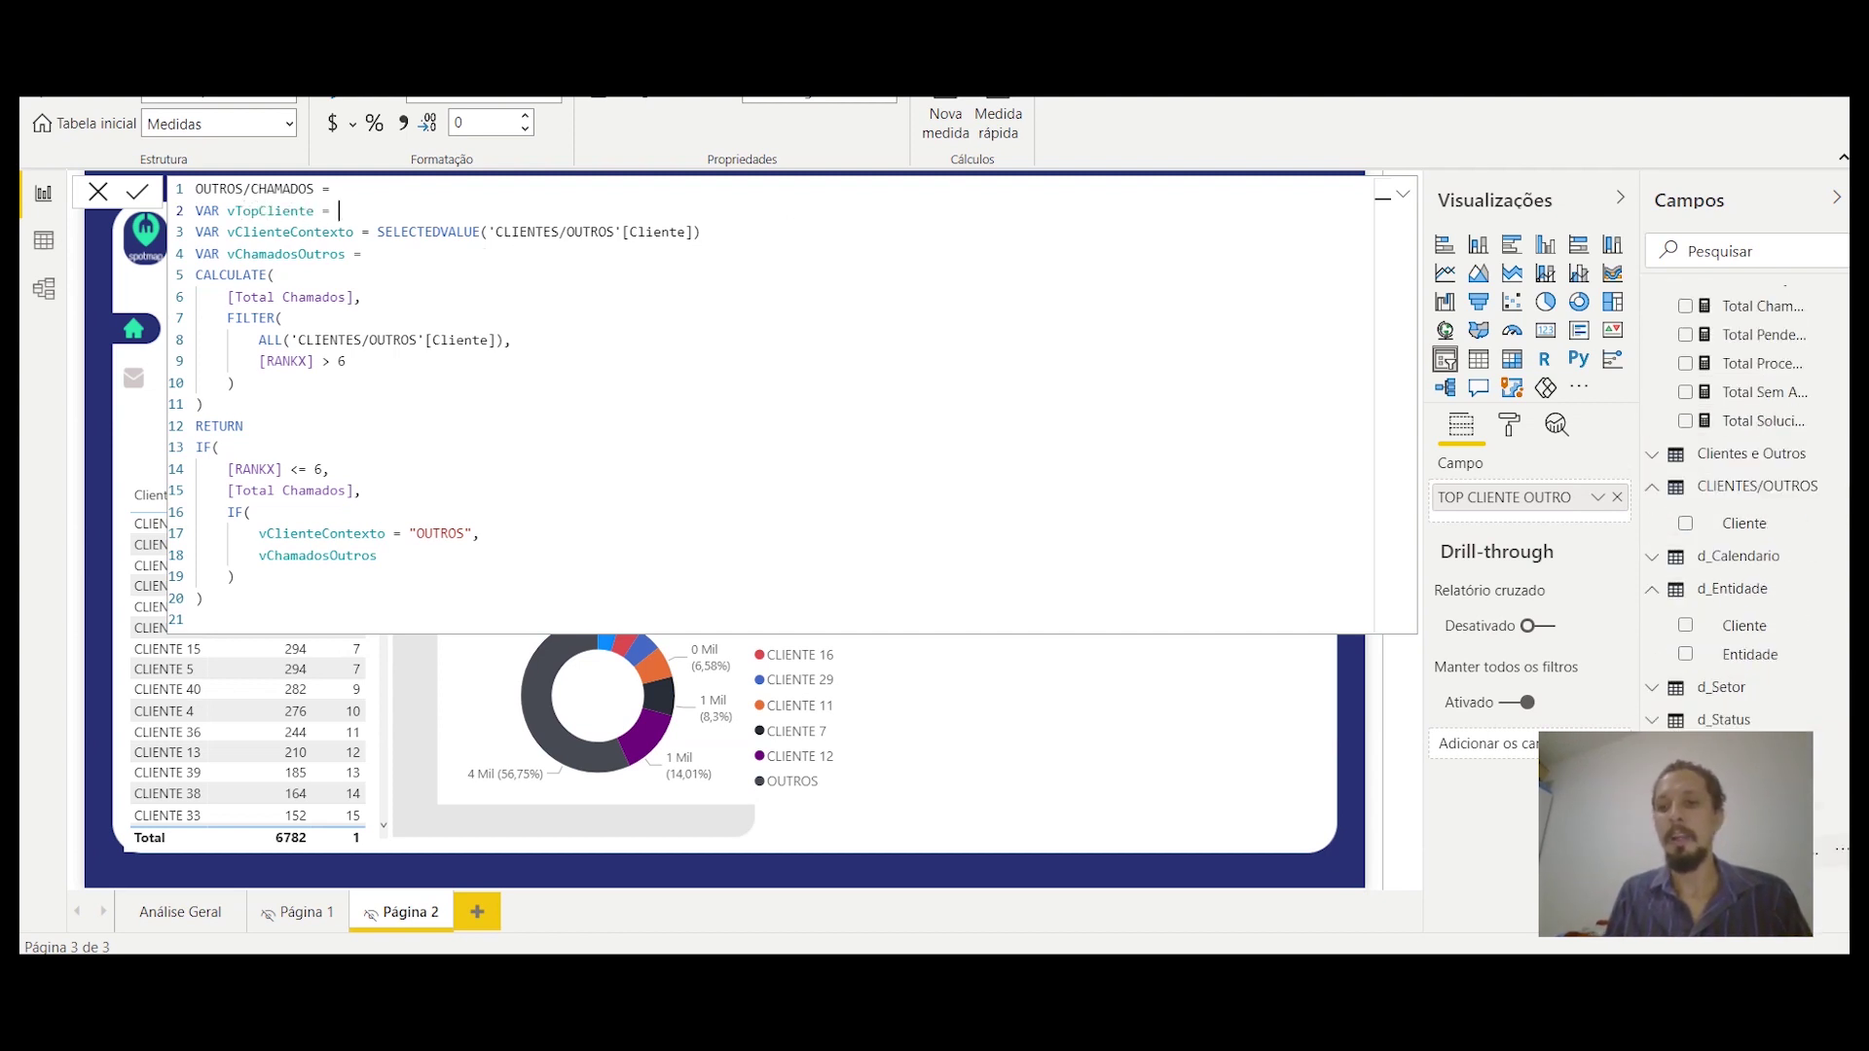
{"action": "type", "text": "top c"}
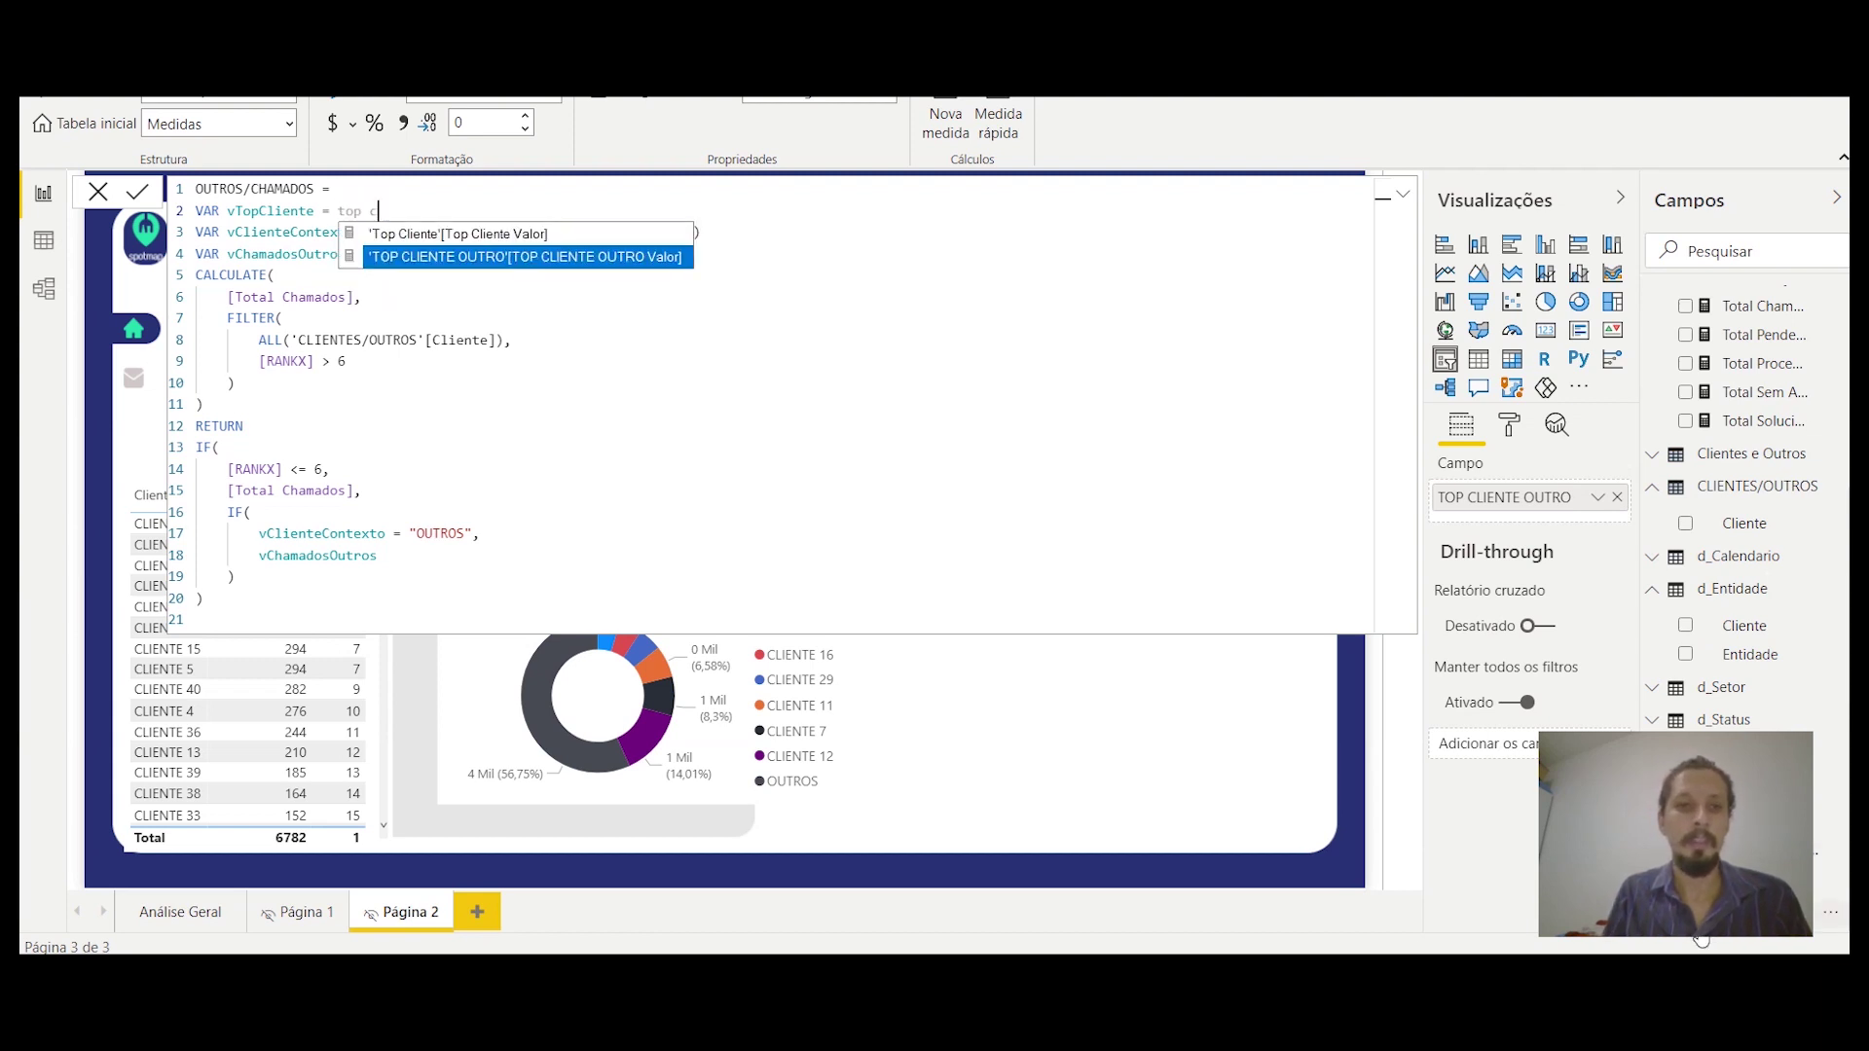
{"action": "key", "text": "Tab"}
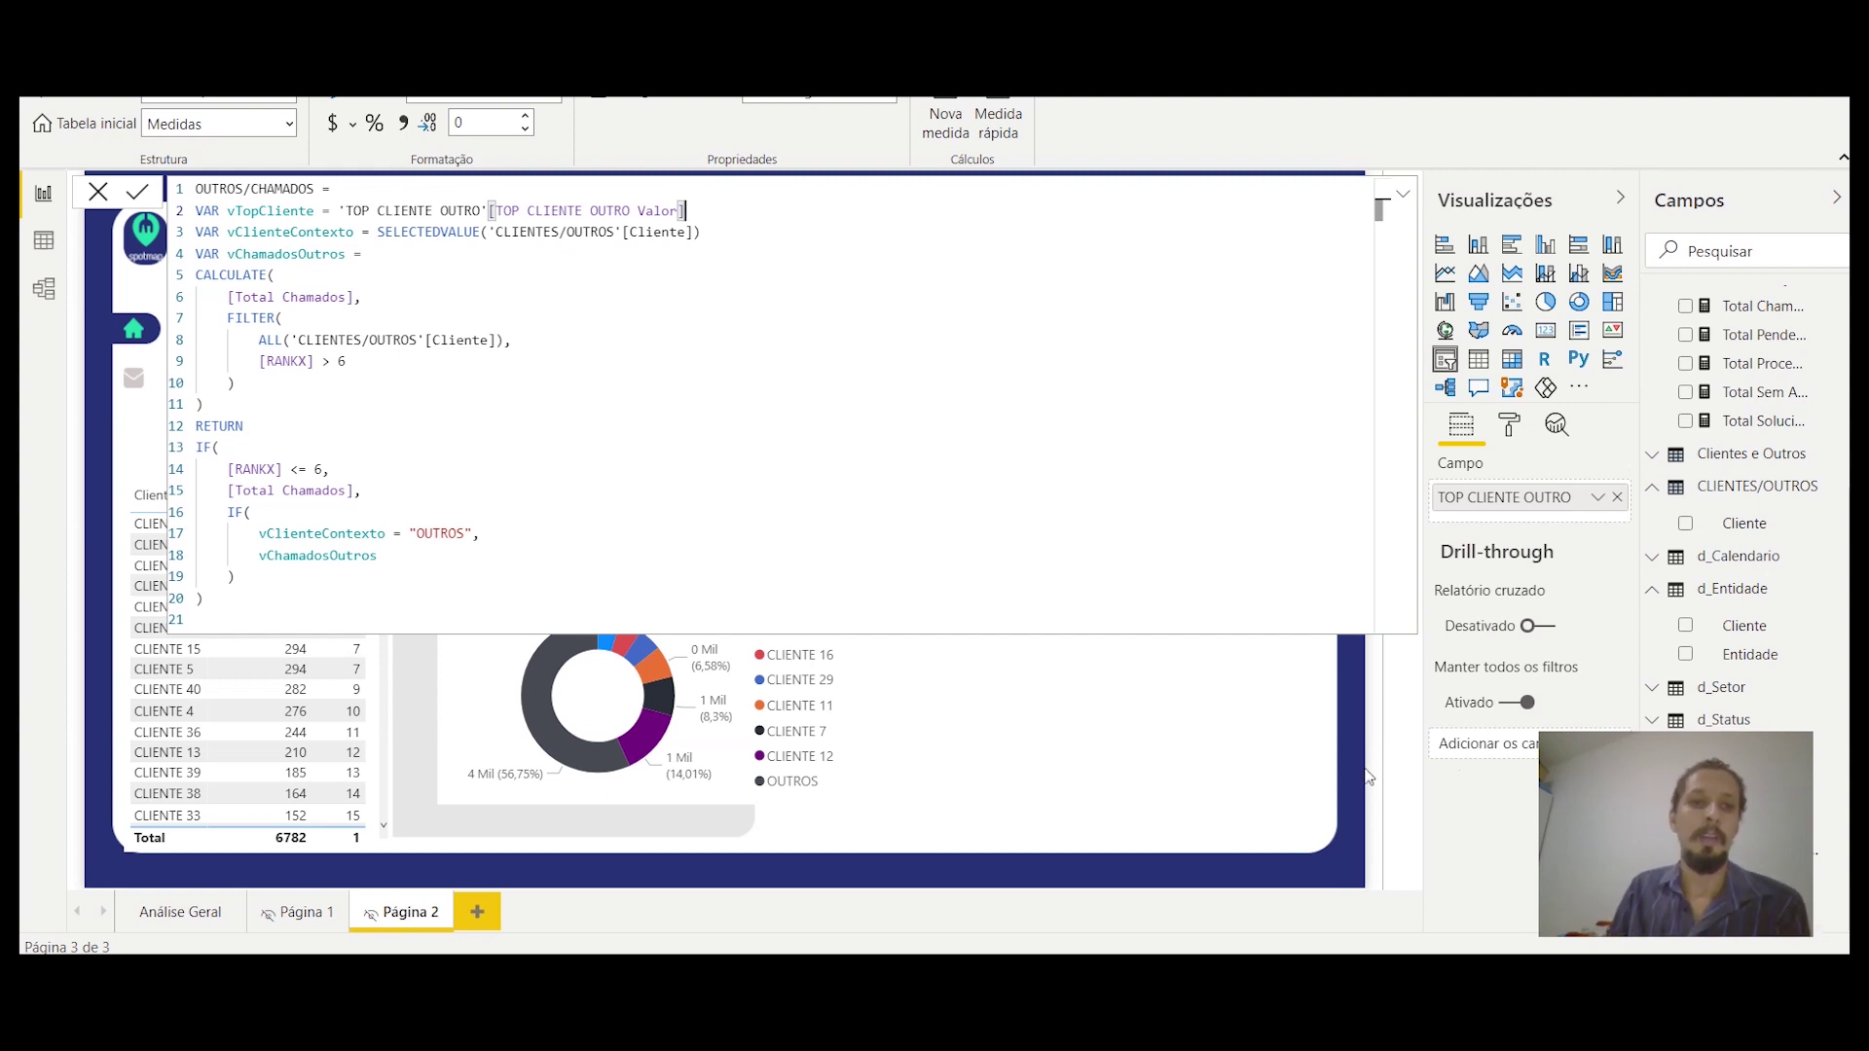
Step: Replace the fixed 6 with vTopCliente in both RANKX conditions of the OUTROS/CHAMADOS measure, and commit the formula
{"action": "double_click", "coordinate": [357, 361]}
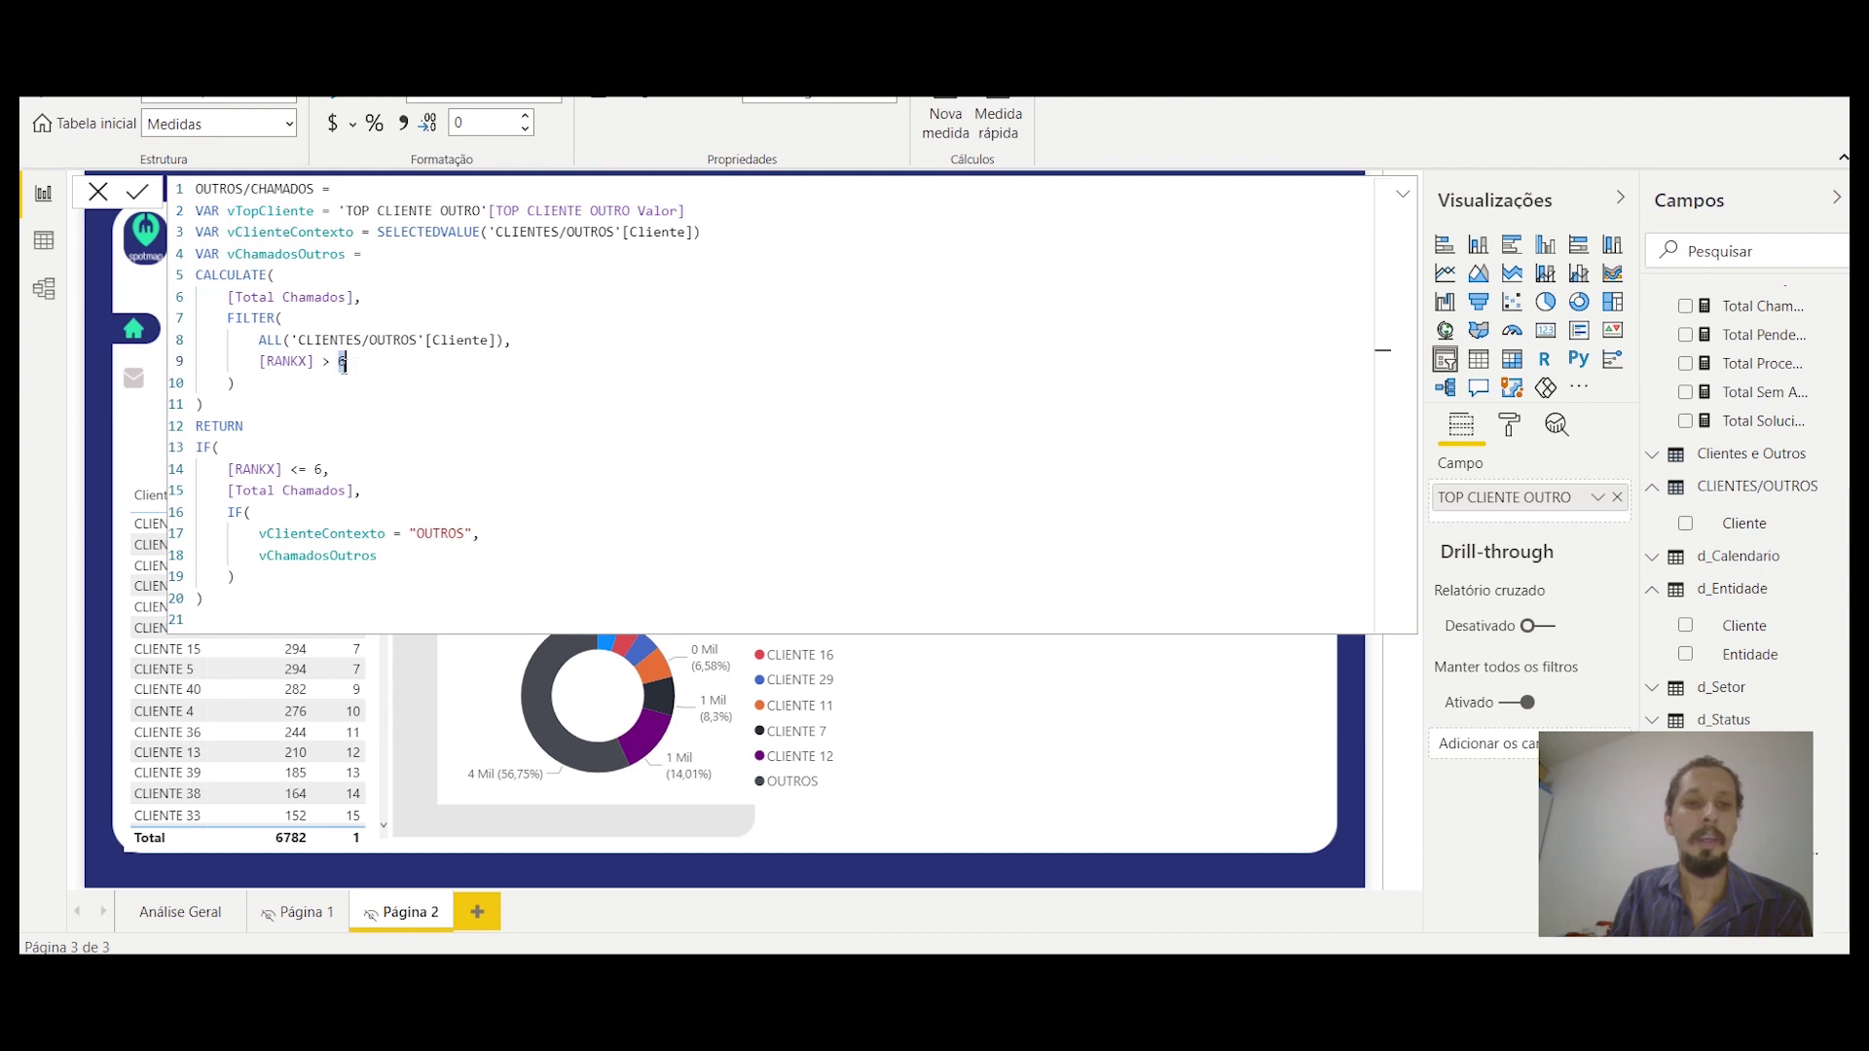
{"action": "left_click", "coordinate": [321, 469]}
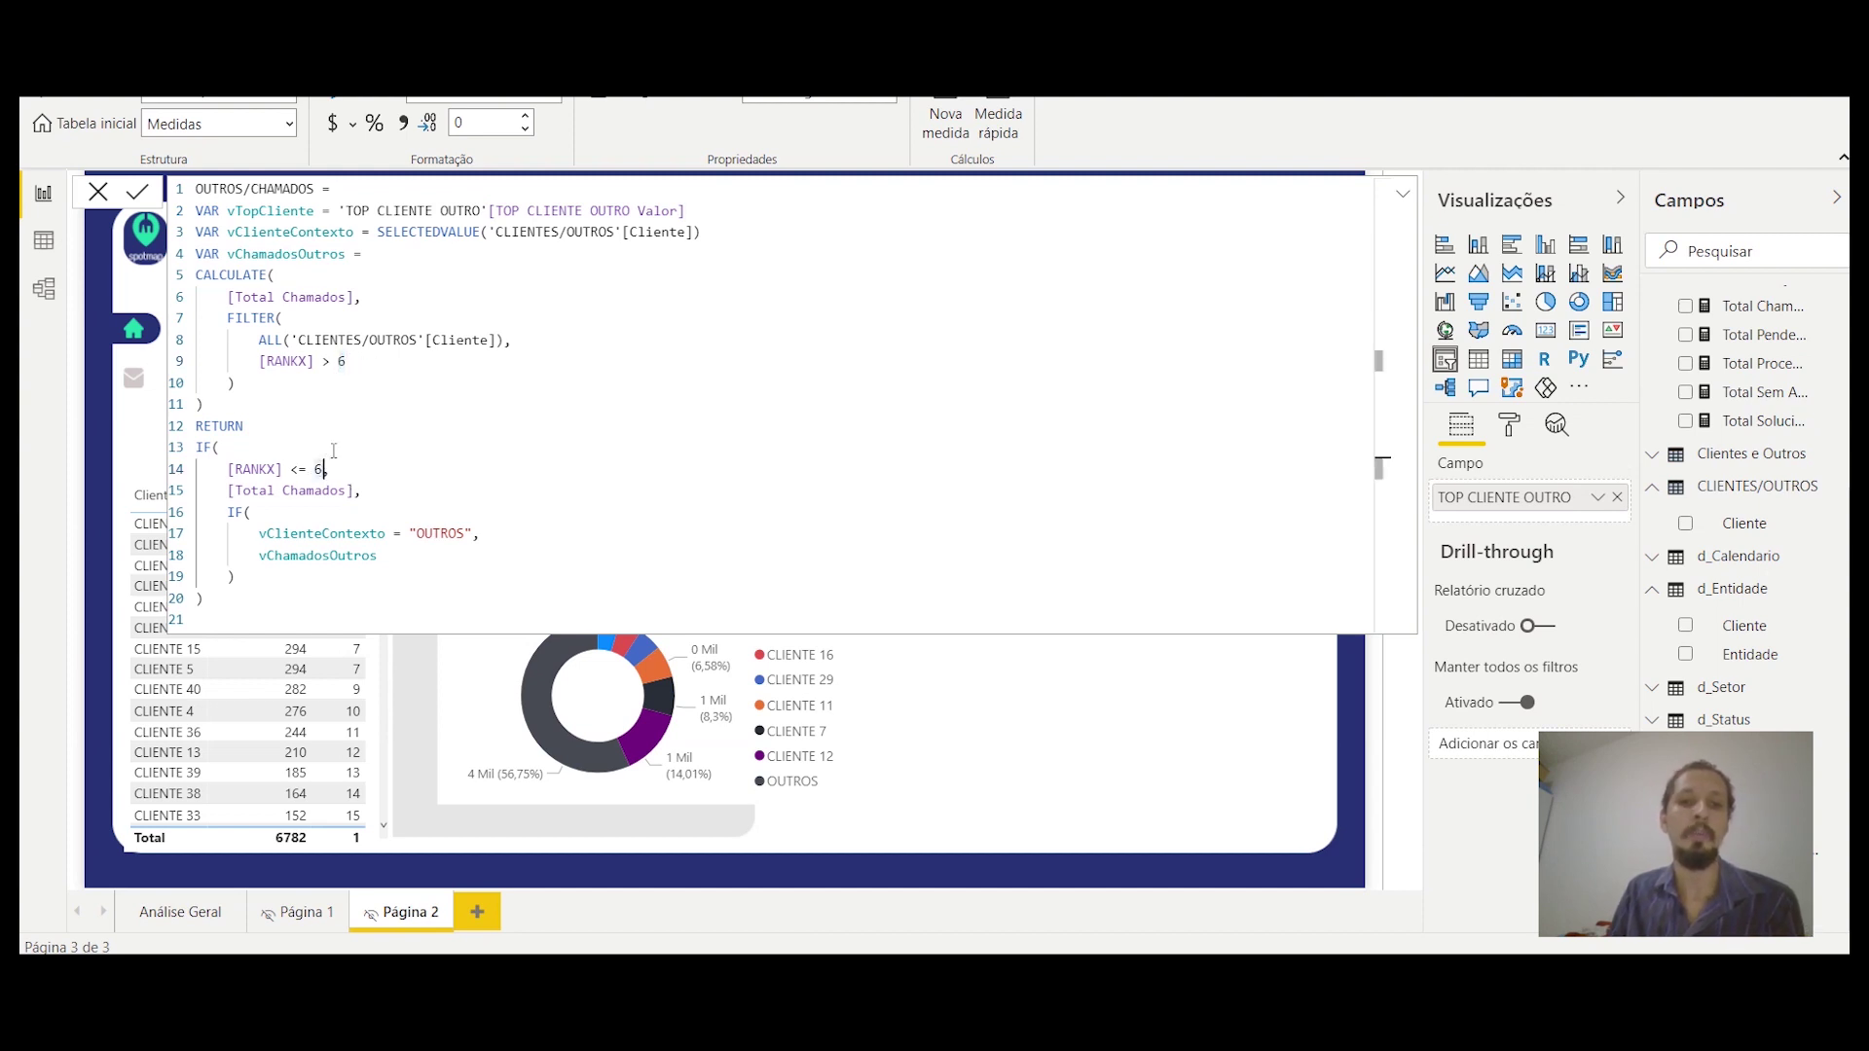
{"action": "left_click", "coordinate": [343, 361]}
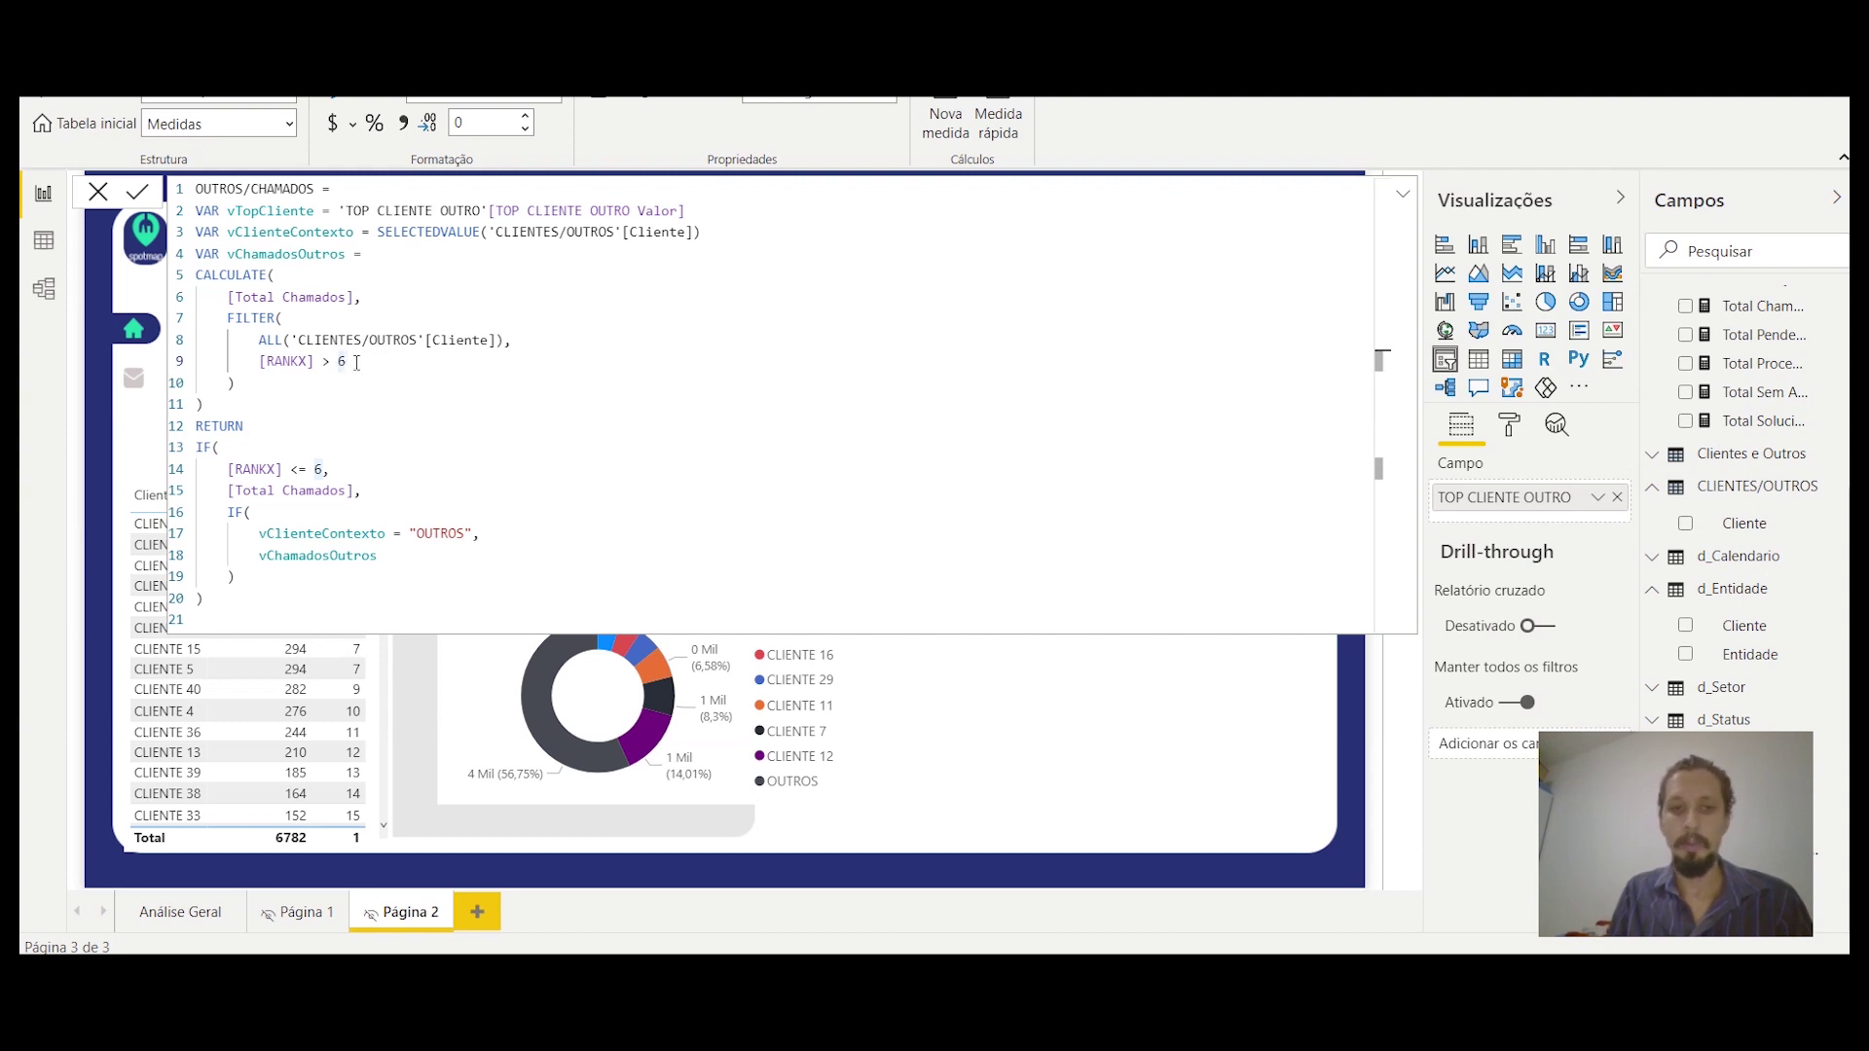
{"action": "key", "text": "BackSpace"}
{"action": "type", "text": "vTopCliente"}
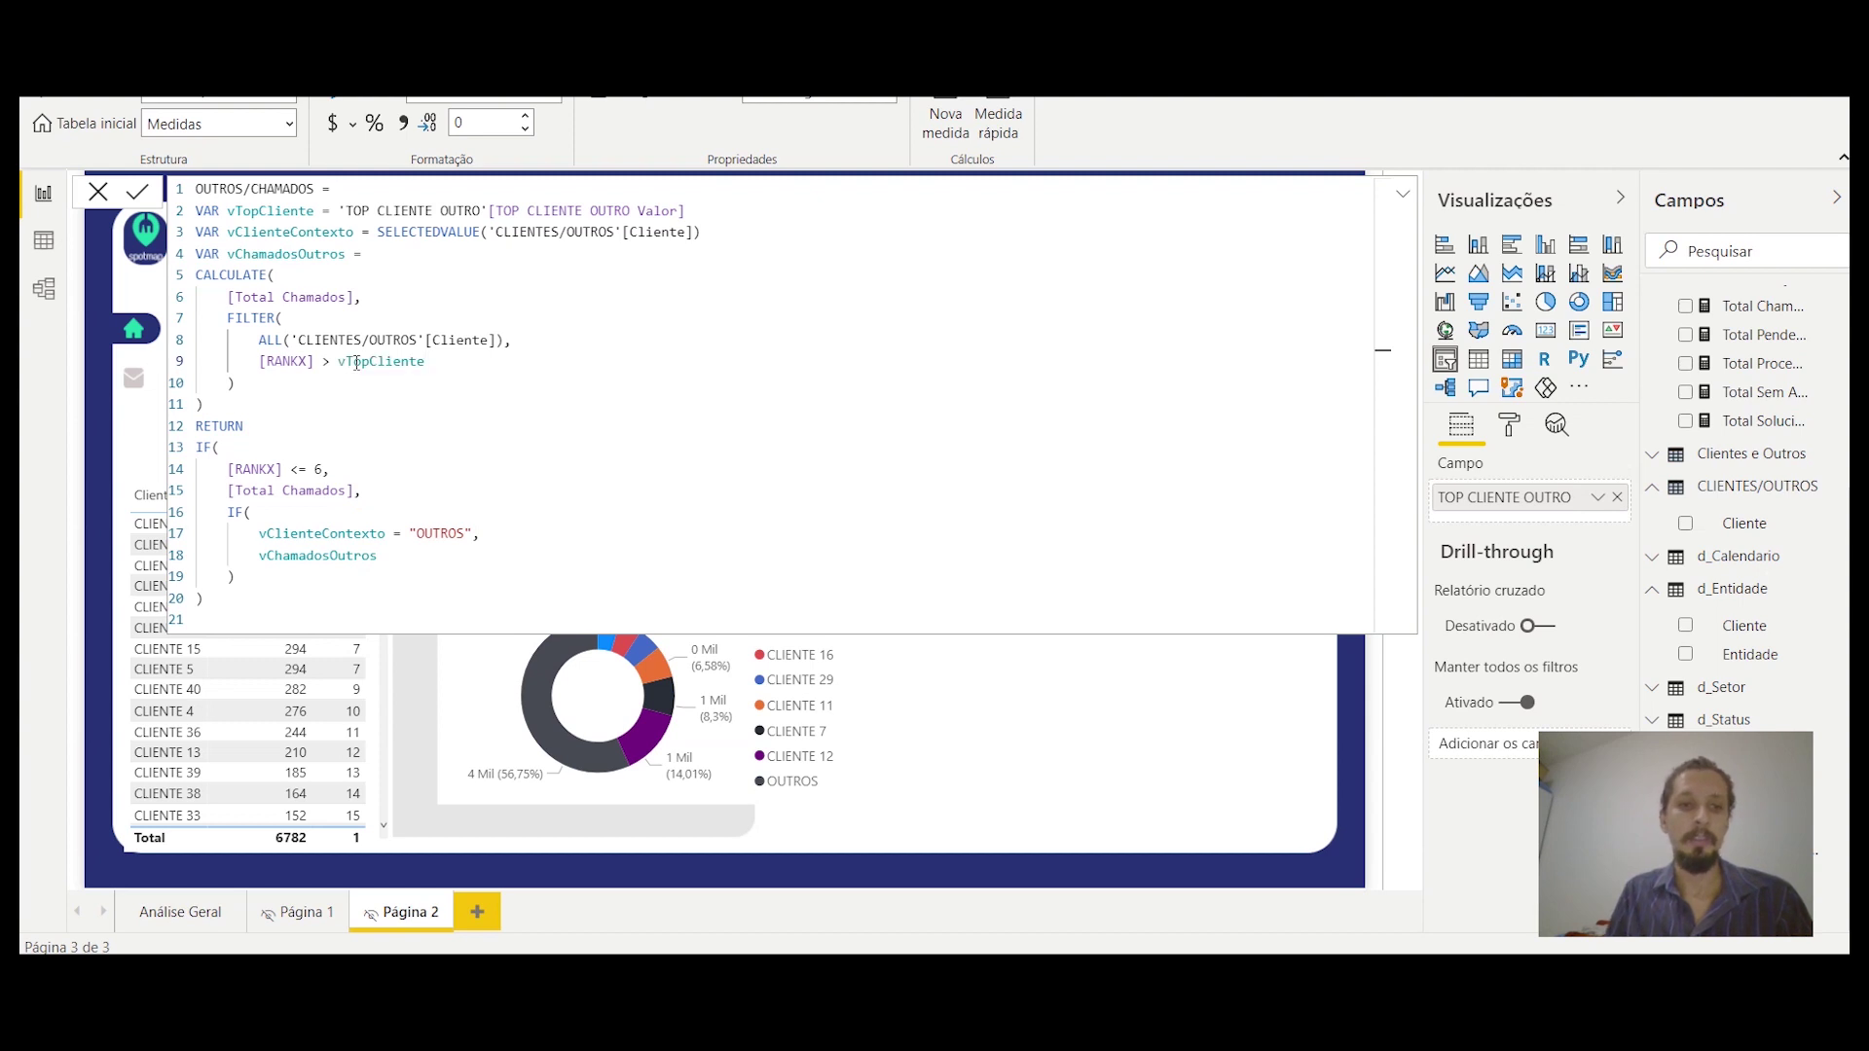
{"action": "left_click", "coordinate": [315, 469]}
{"action": "key", "text": "BackSpace"}
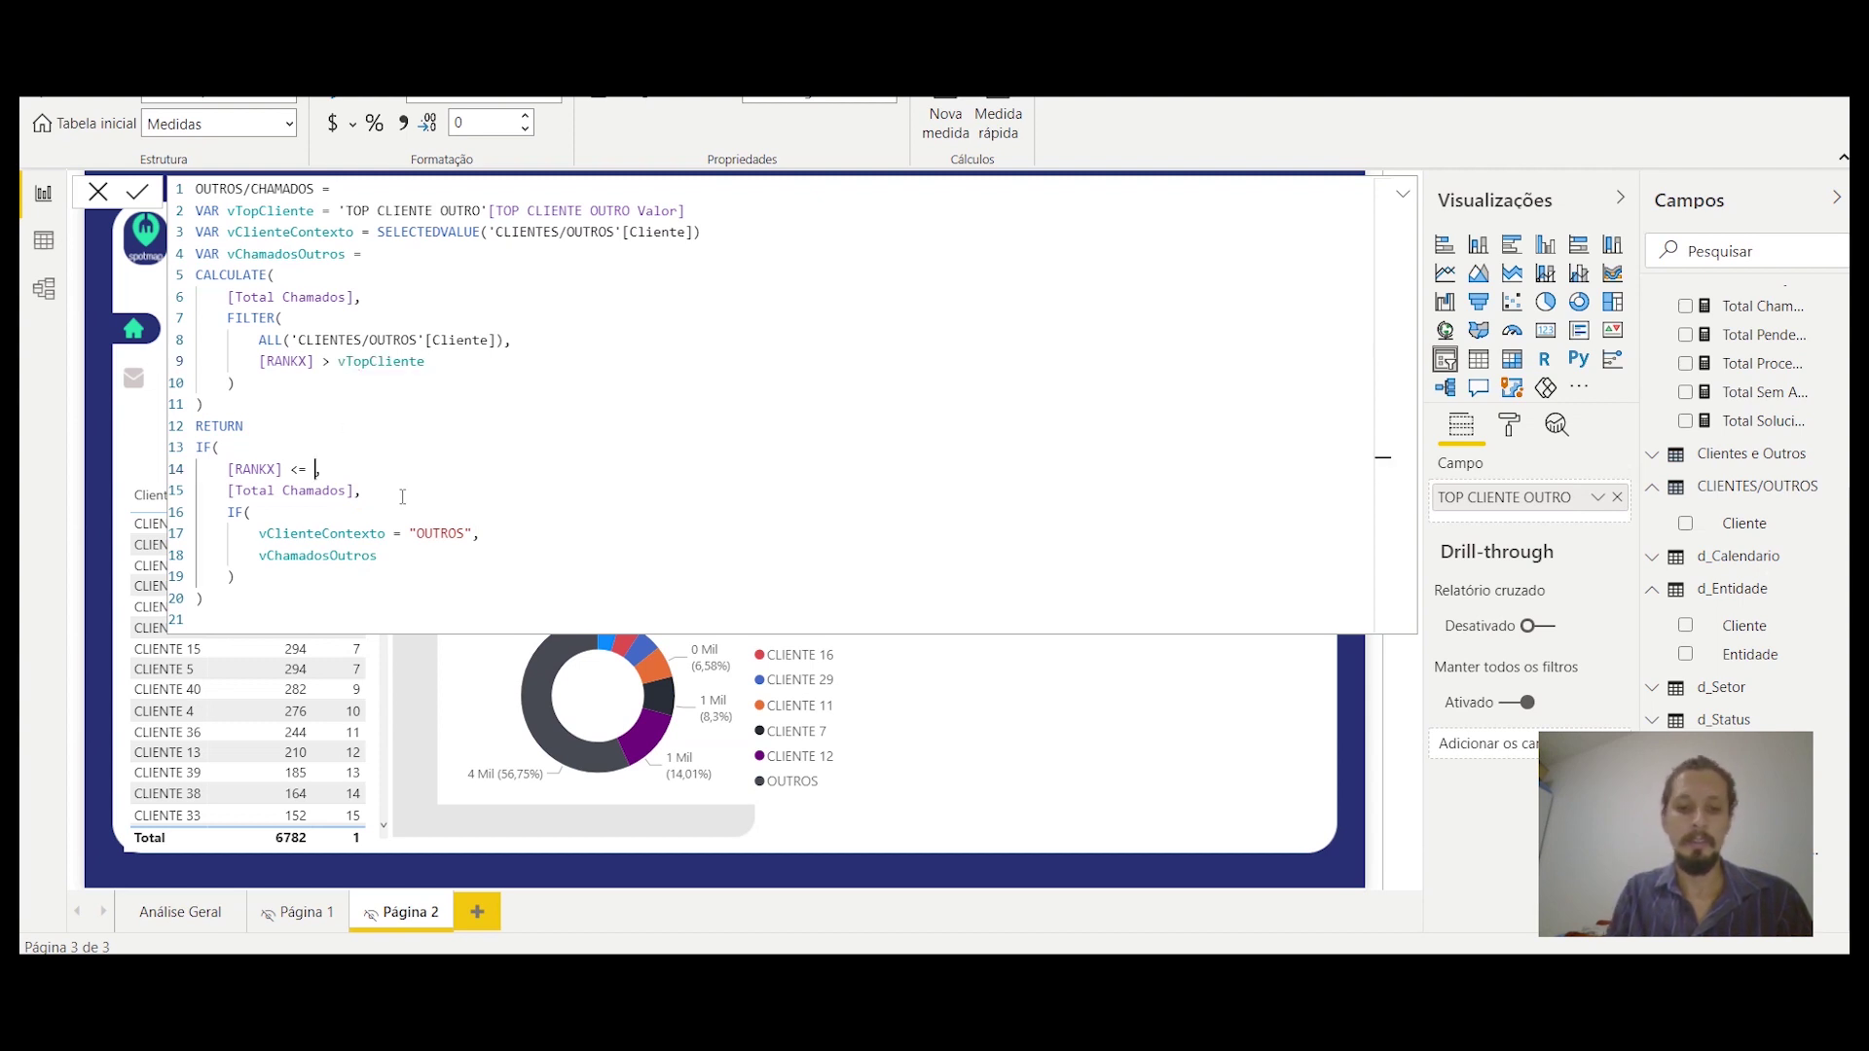
{"action": "type", "text": "vT"}
{"action": "left_click", "coordinate": [402, 502]}
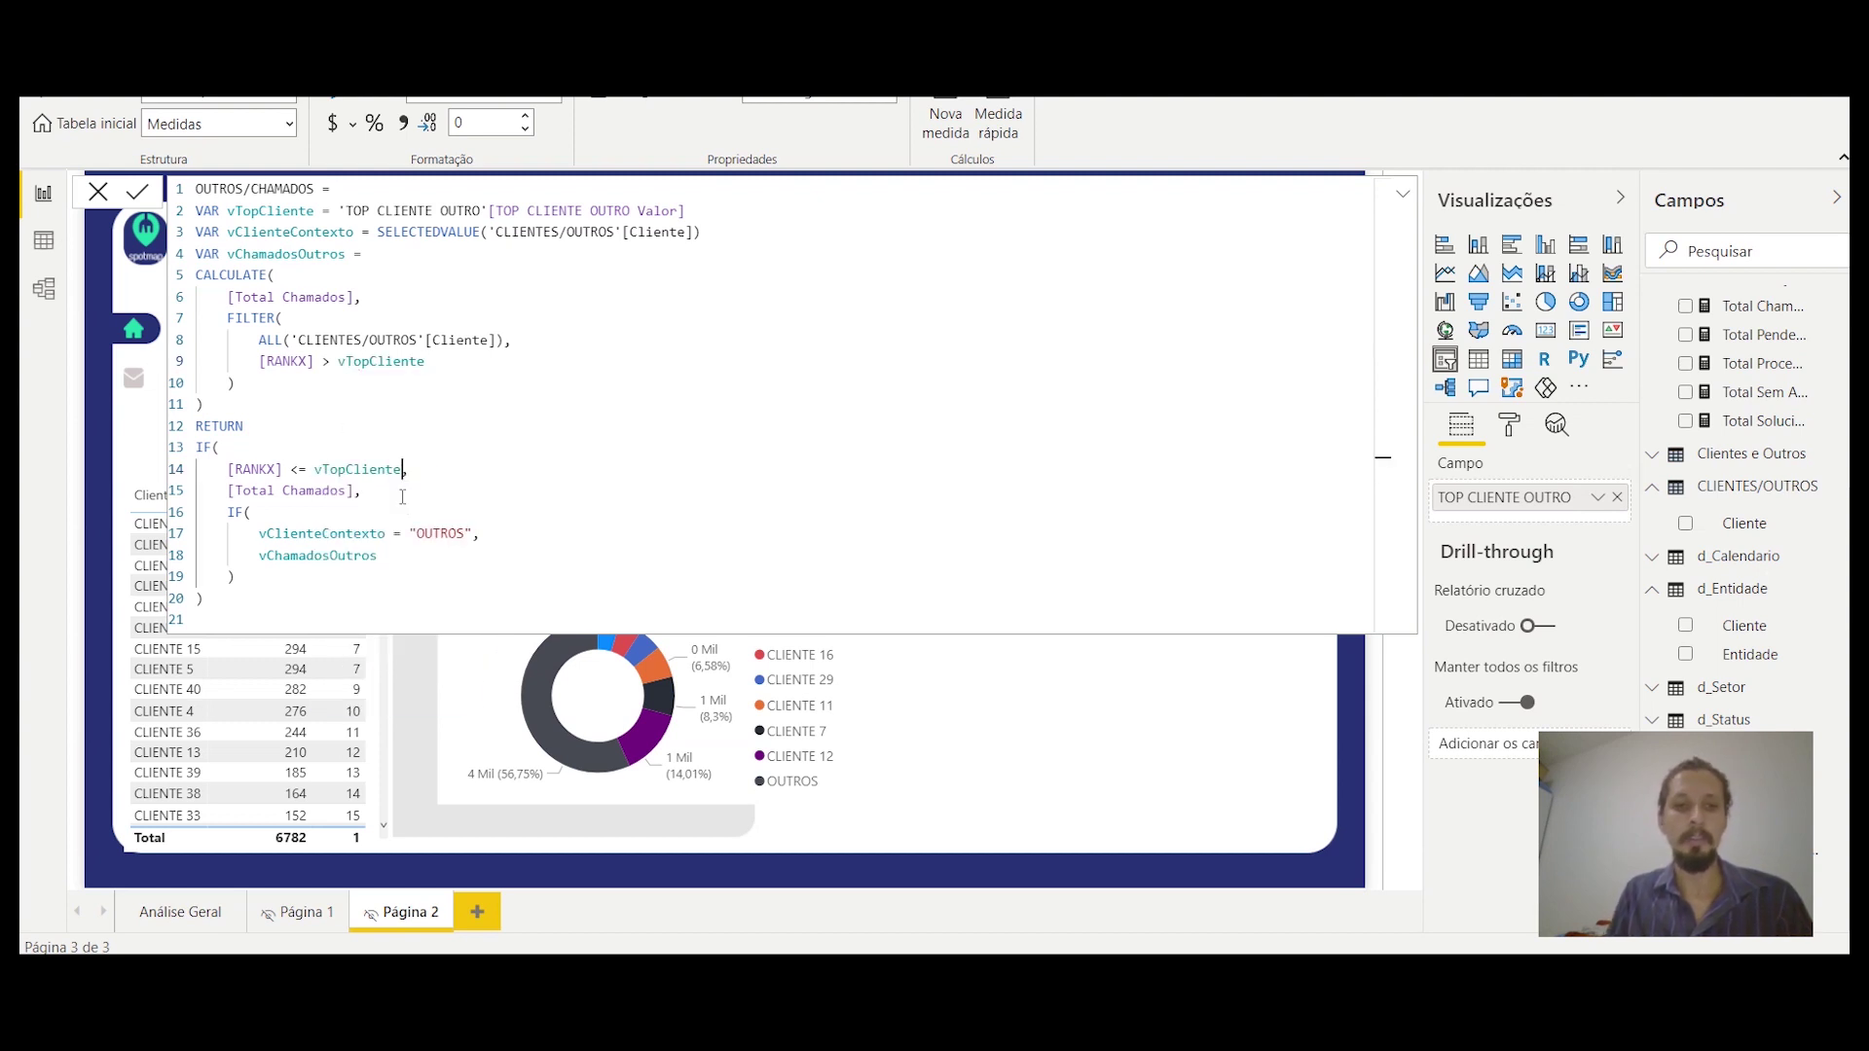
{"action": "key", "text": "Return"}
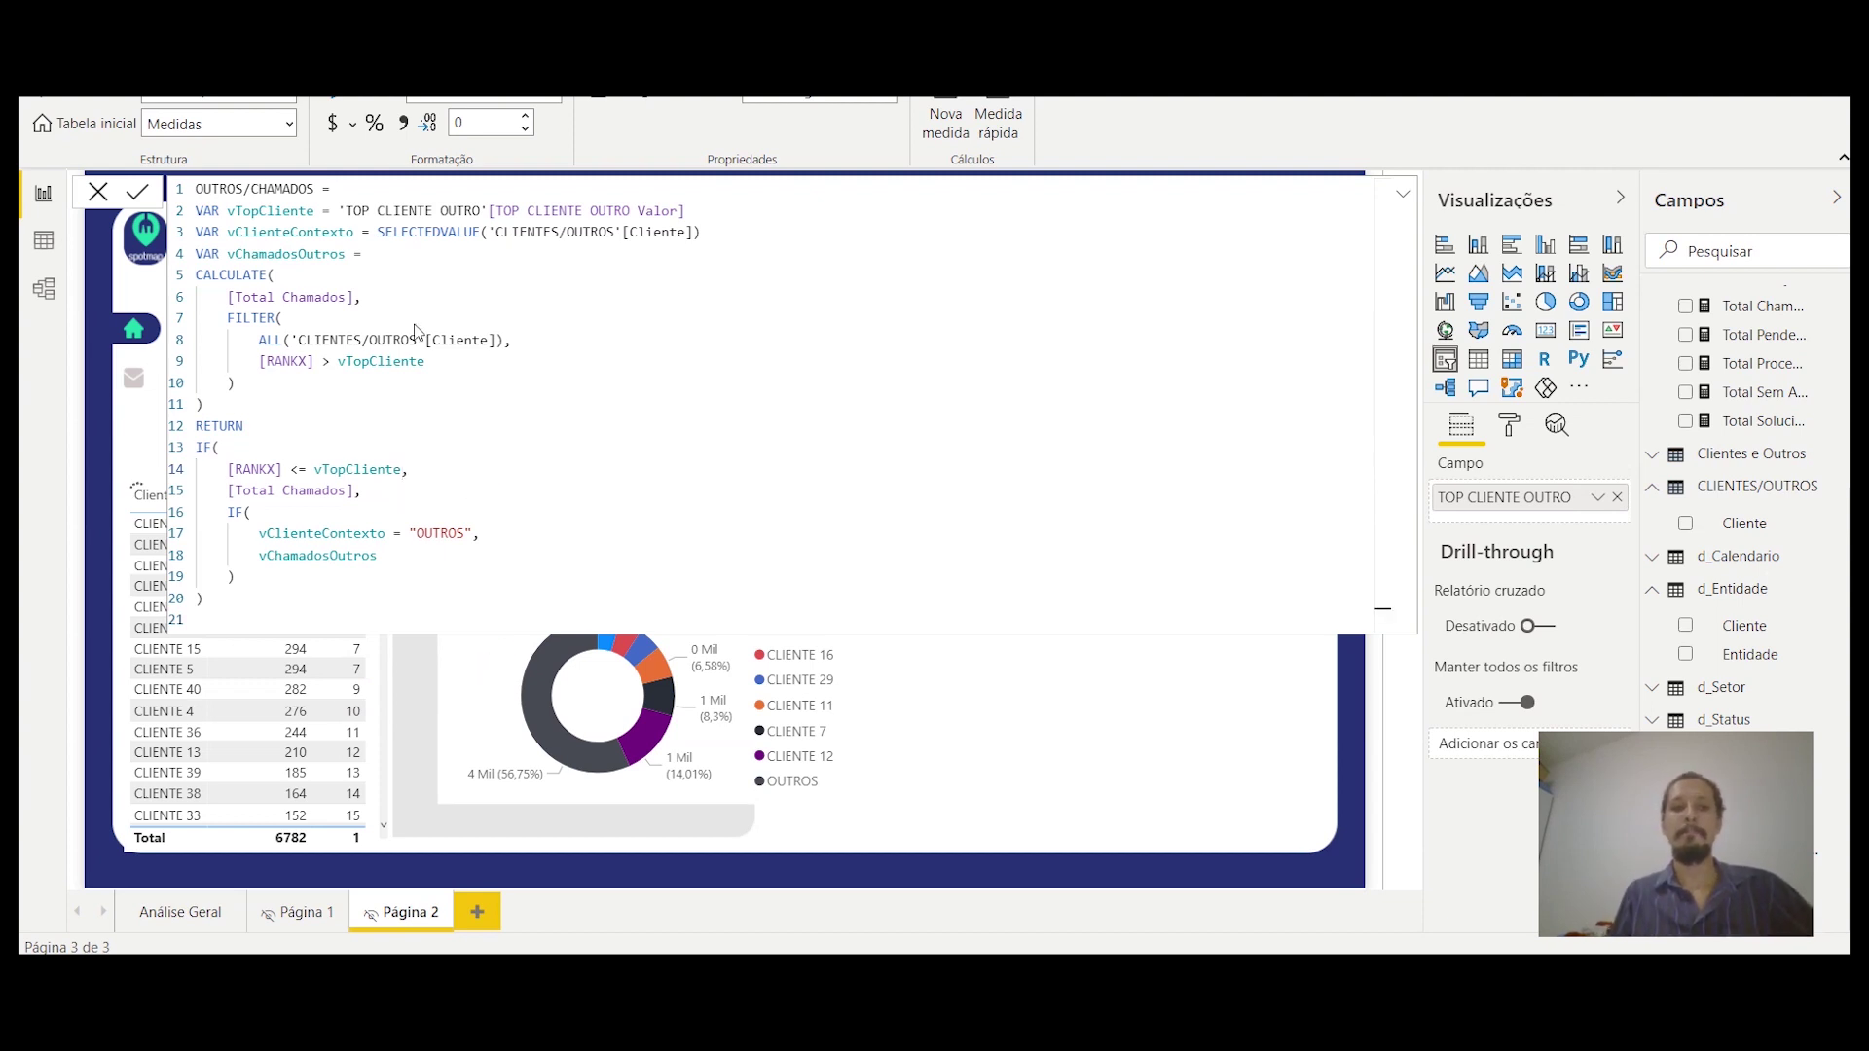
{"action": "left_click", "coordinate": [96, 198]}
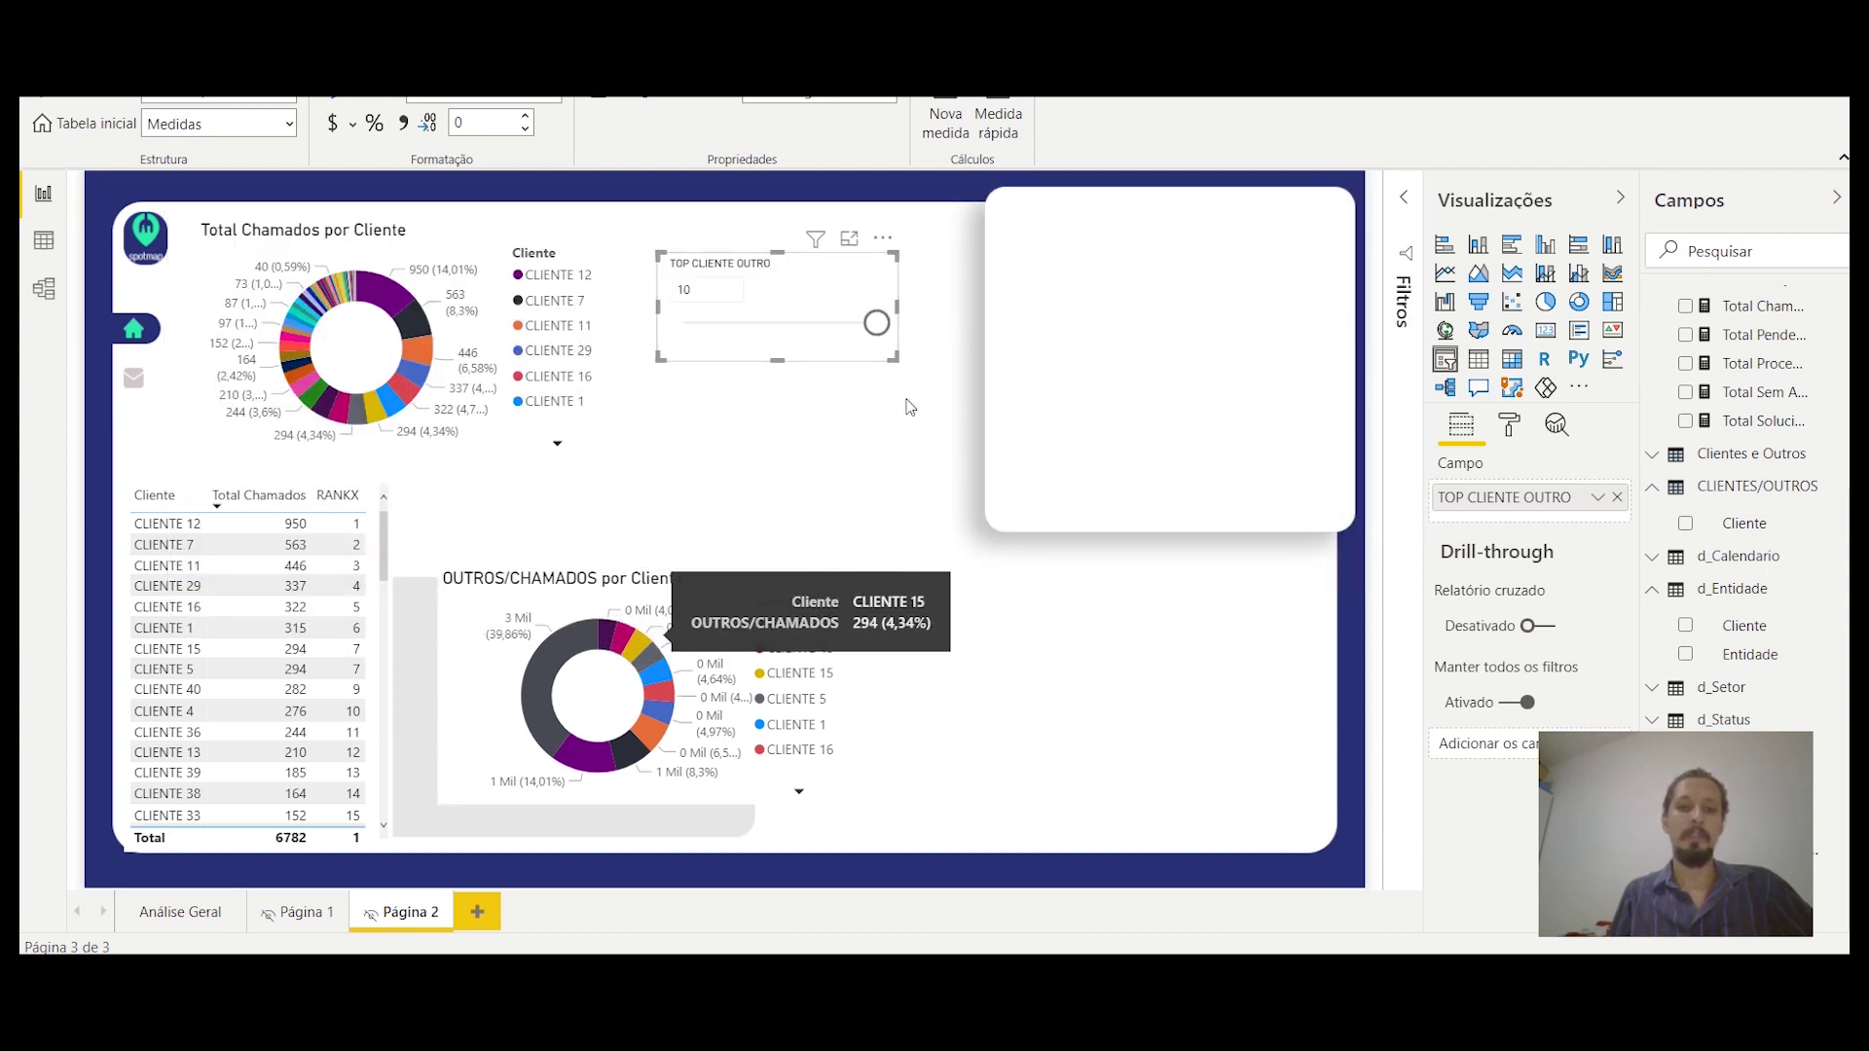
Step: Test the TOP CLIENTE OUTRO slicer at 2 against the lower donut chart's slices, and set it to 5
{"action": "left_click_drag", "start_coordinate": [876, 325], "coordinate": [716, 333]}
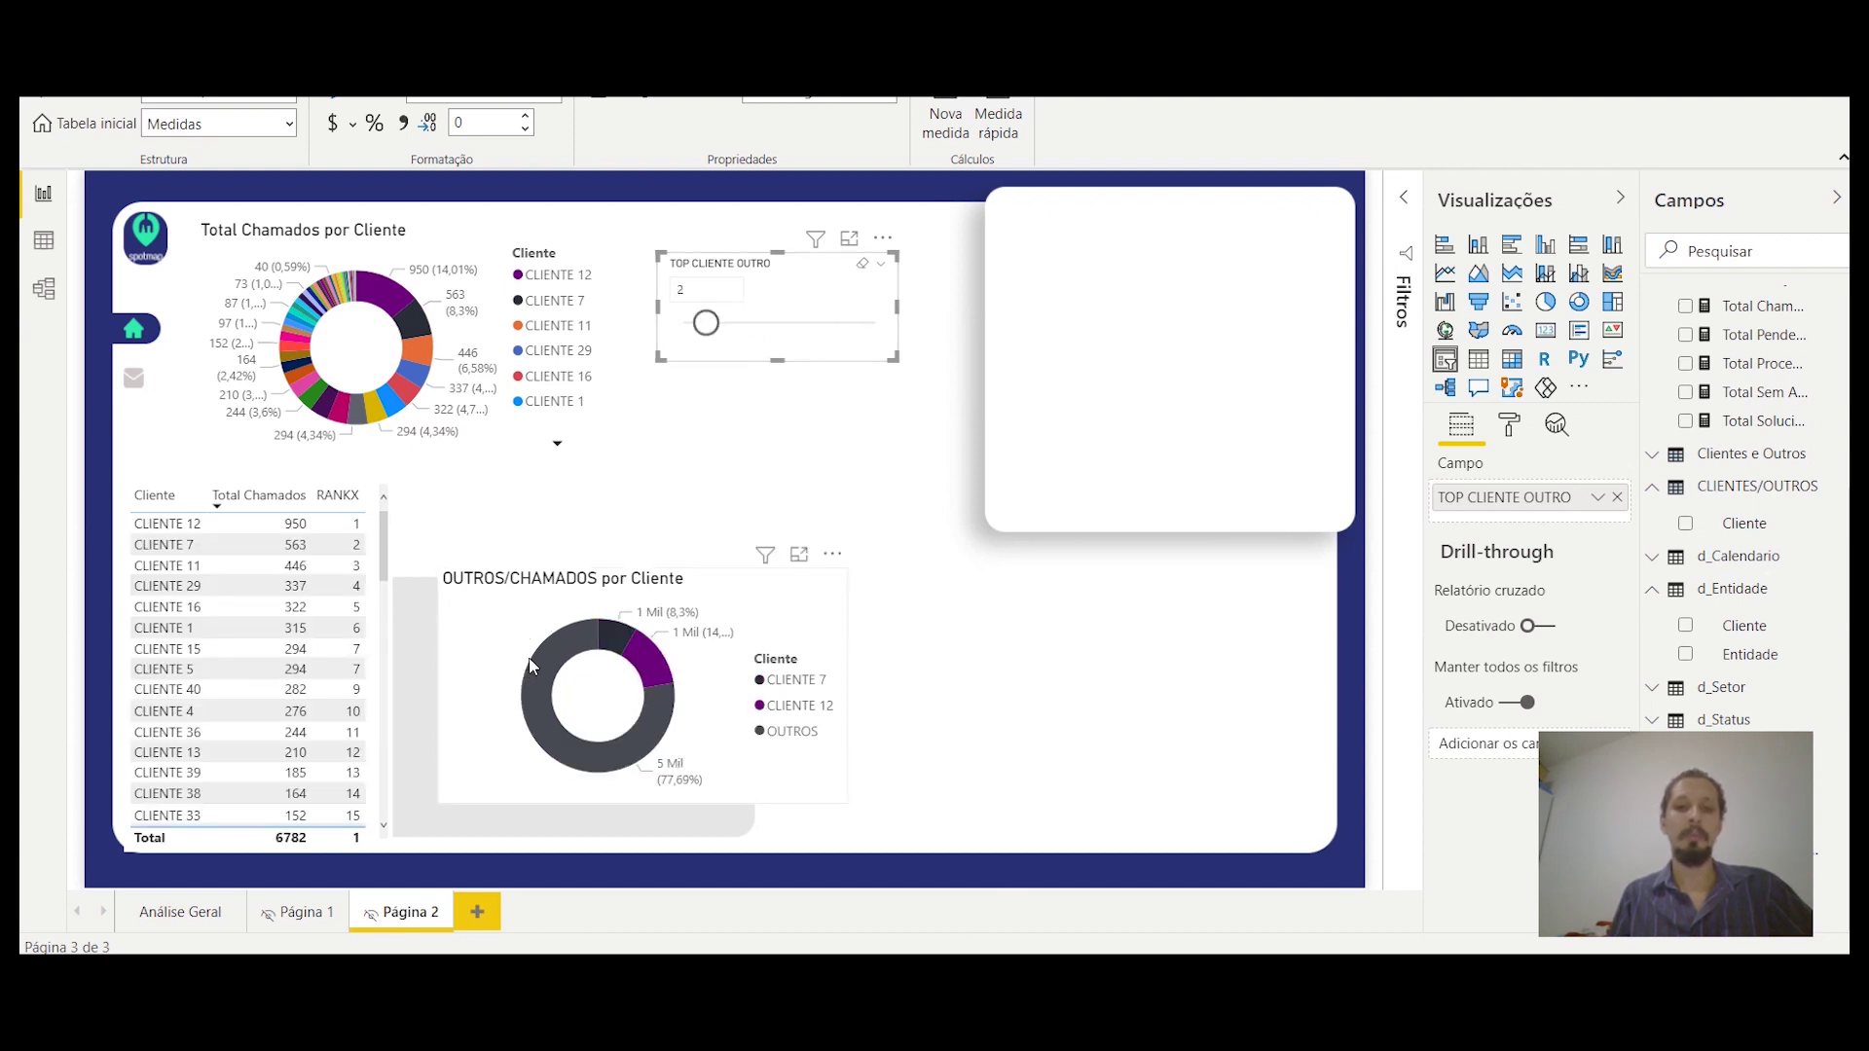
{"action": "left_click_drag", "start_coordinate": [707, 324], "coordinate": [775, 329]}
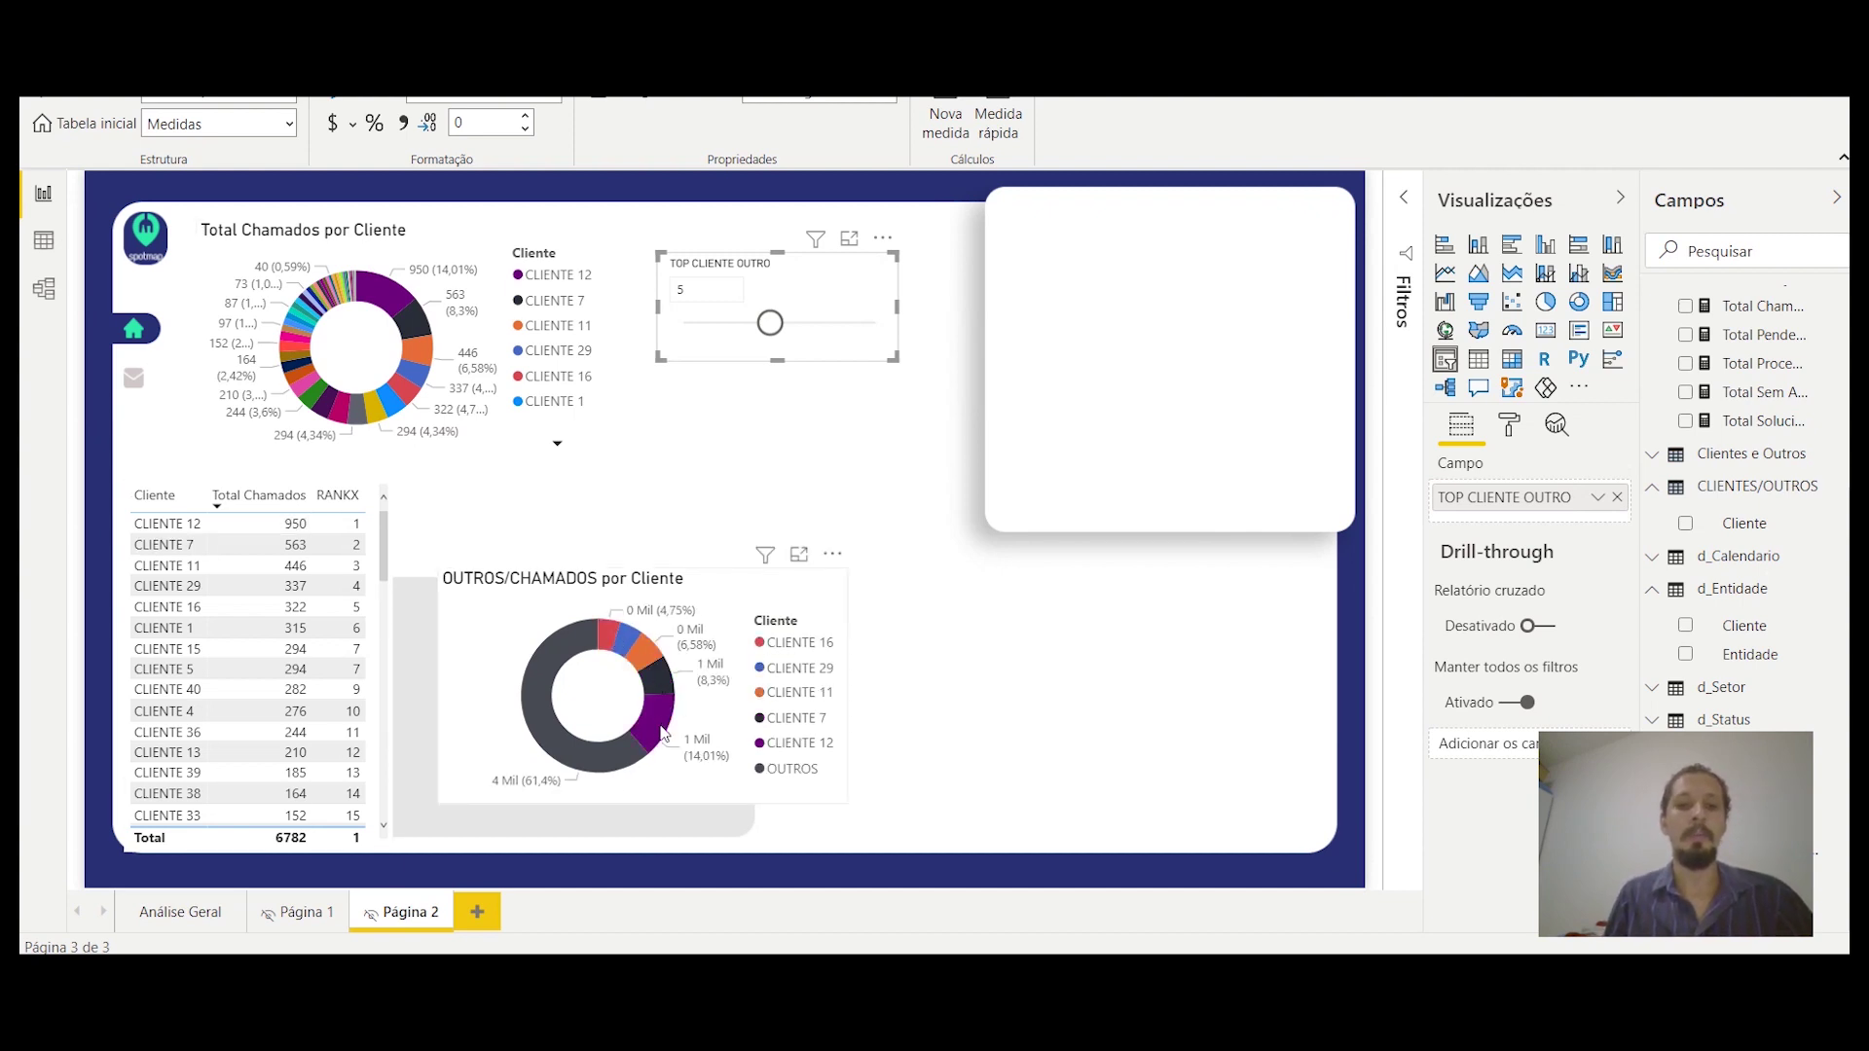
{"action": "mouse_move", "coordinate": [629, 757]}
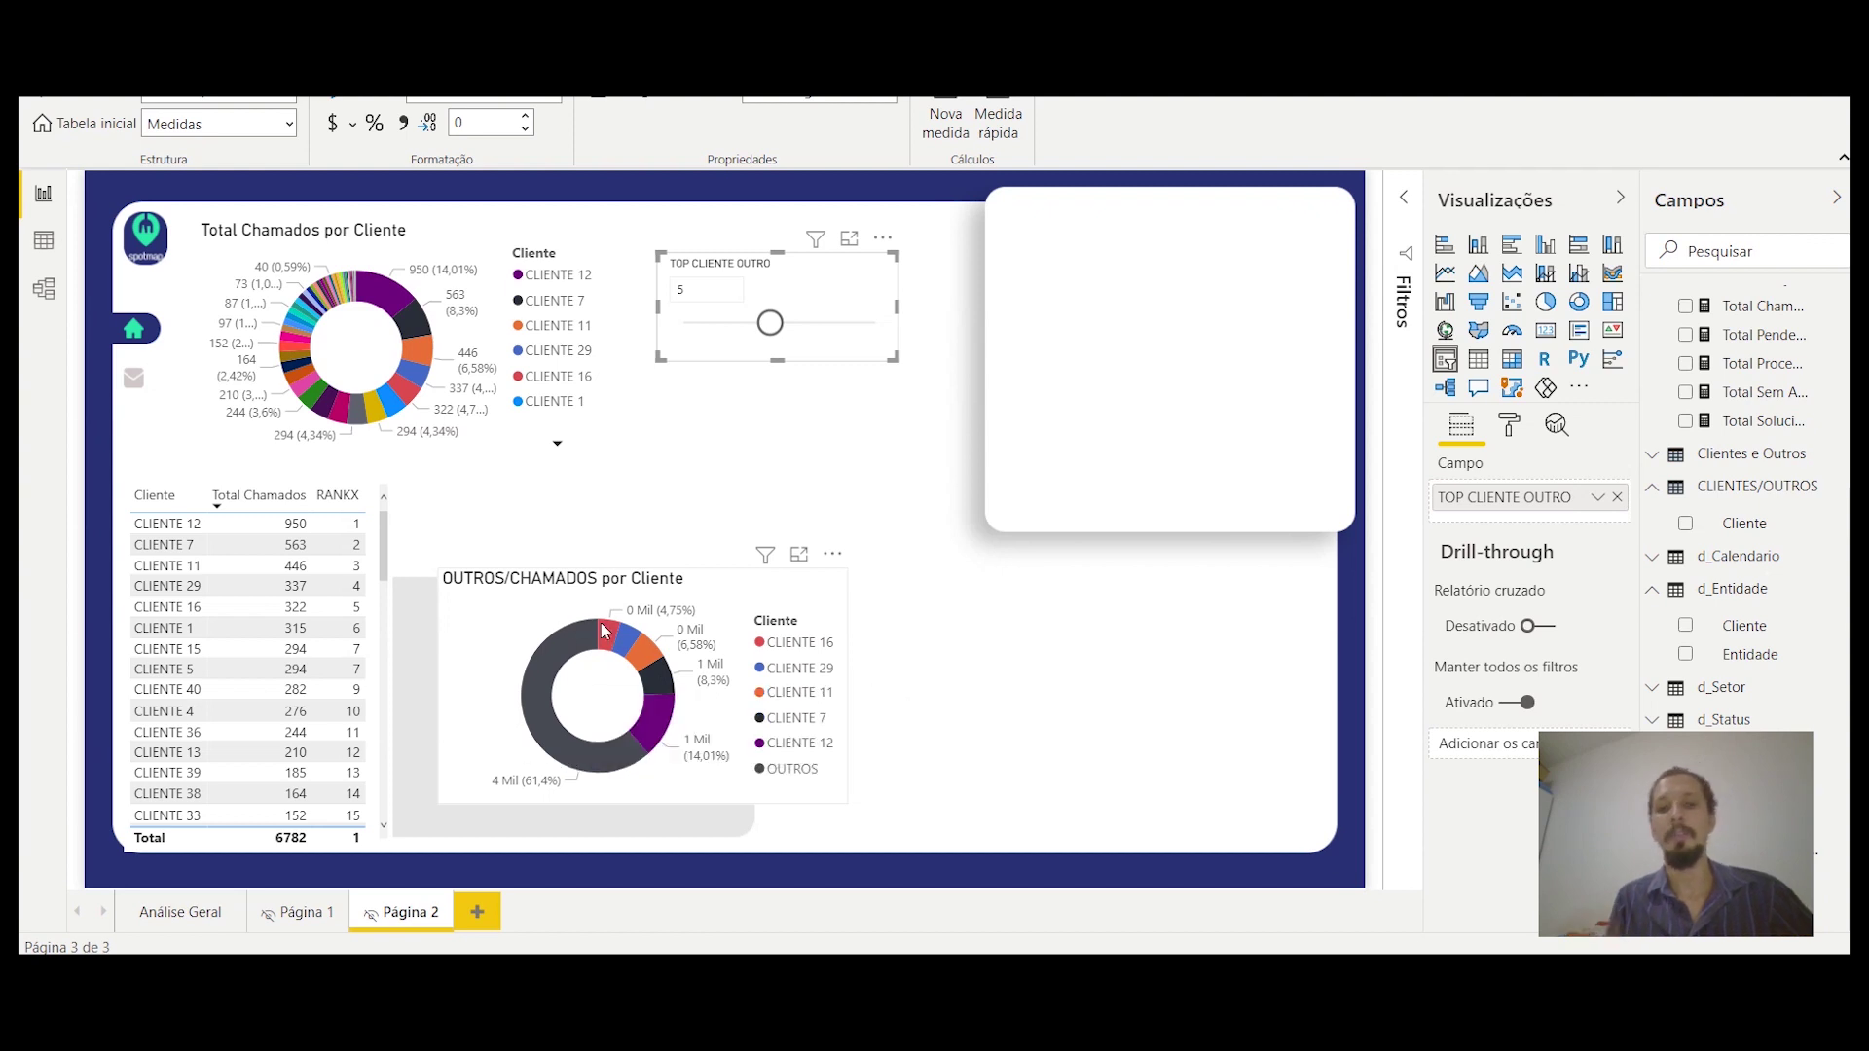
{"action": "mouse_move", "coordinate": [603, 632]}
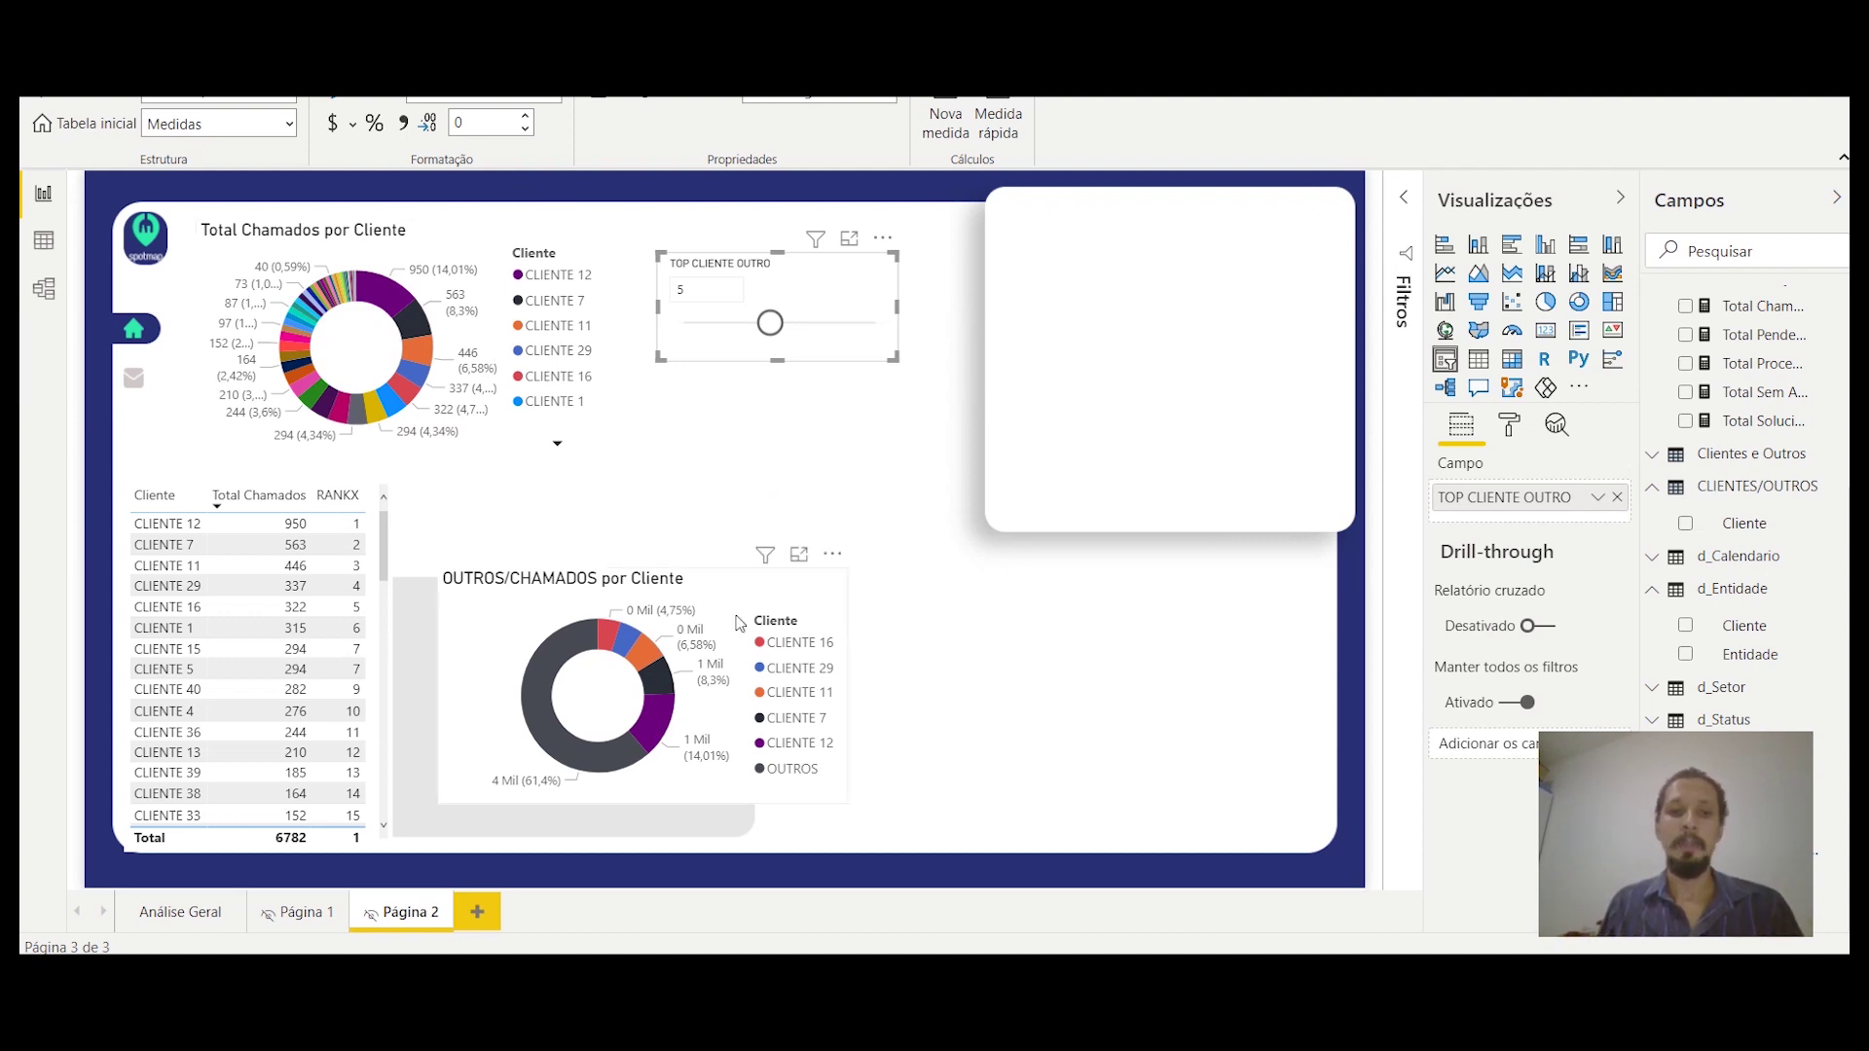
Step: Set the OUTROS data colour in the OUTROS/CHAMADOS donut chart to a light orange theme shade
{"action": "left_click", "coordinate": [647, 611]}
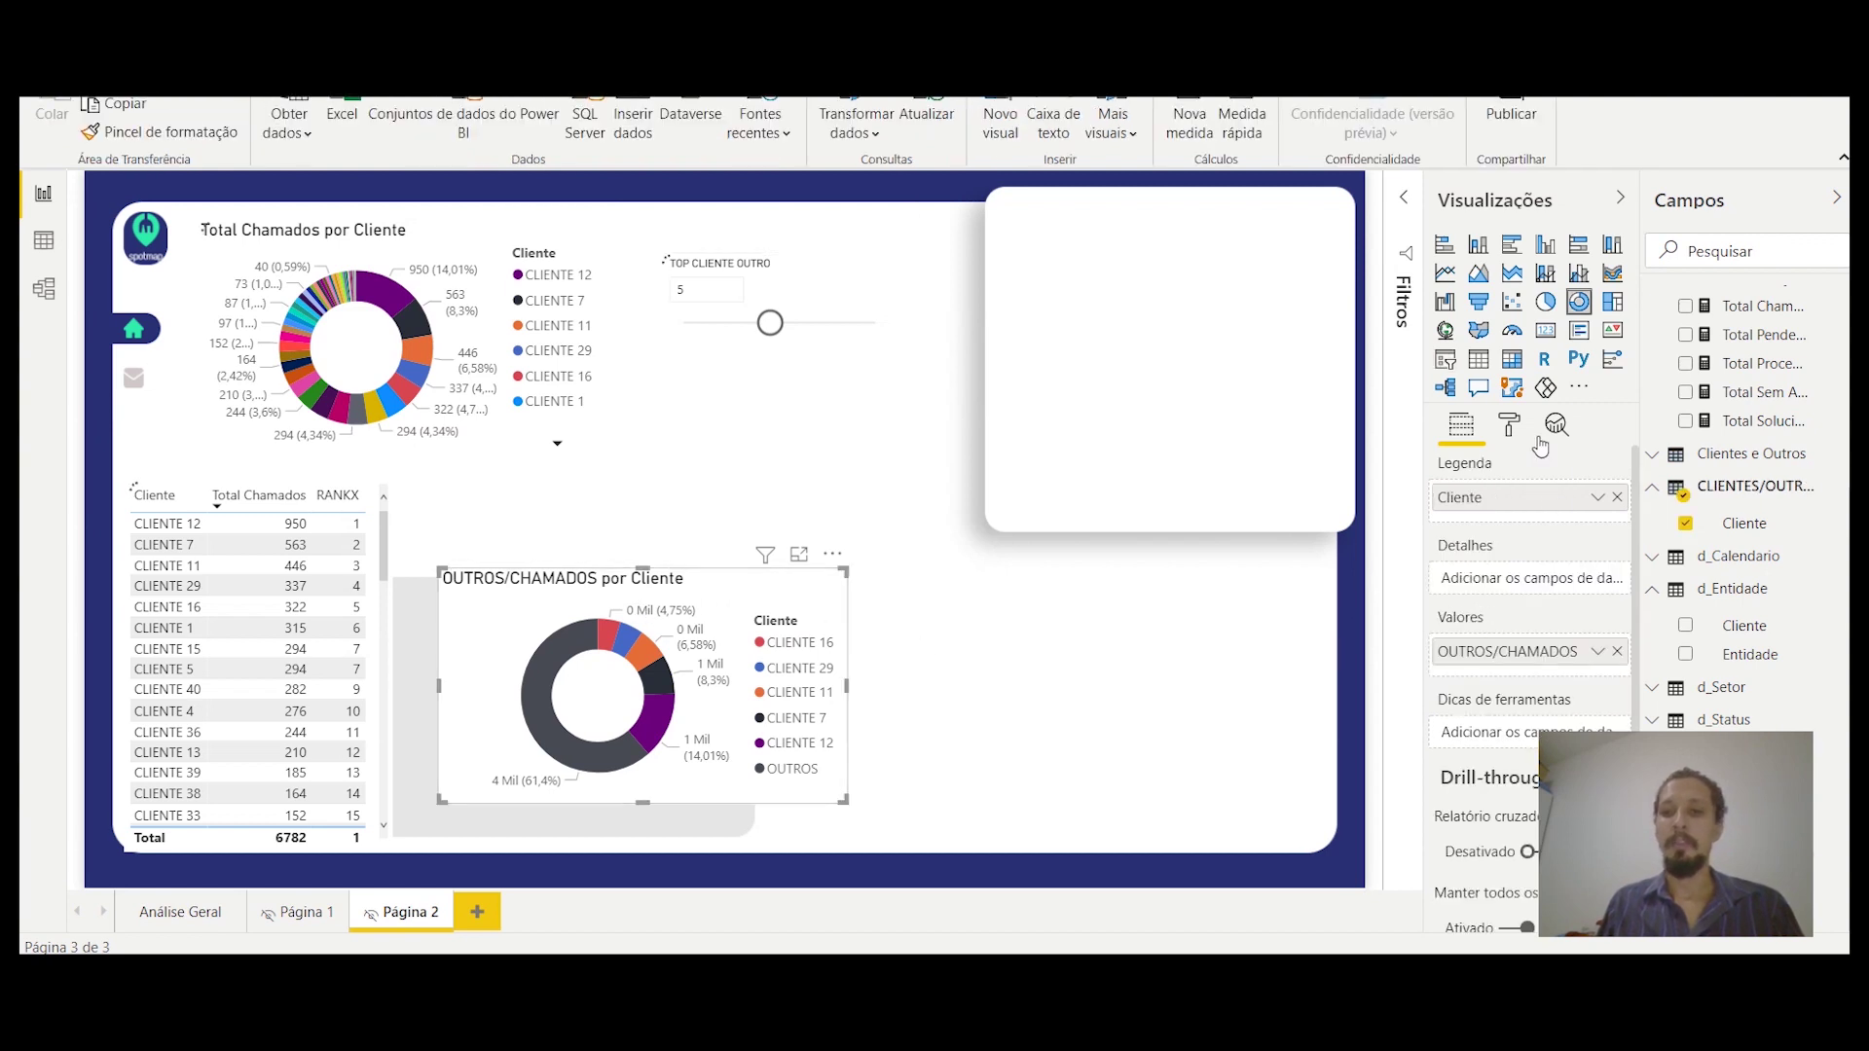
{"action": "left_click", "coordinate": [1509, 424]}
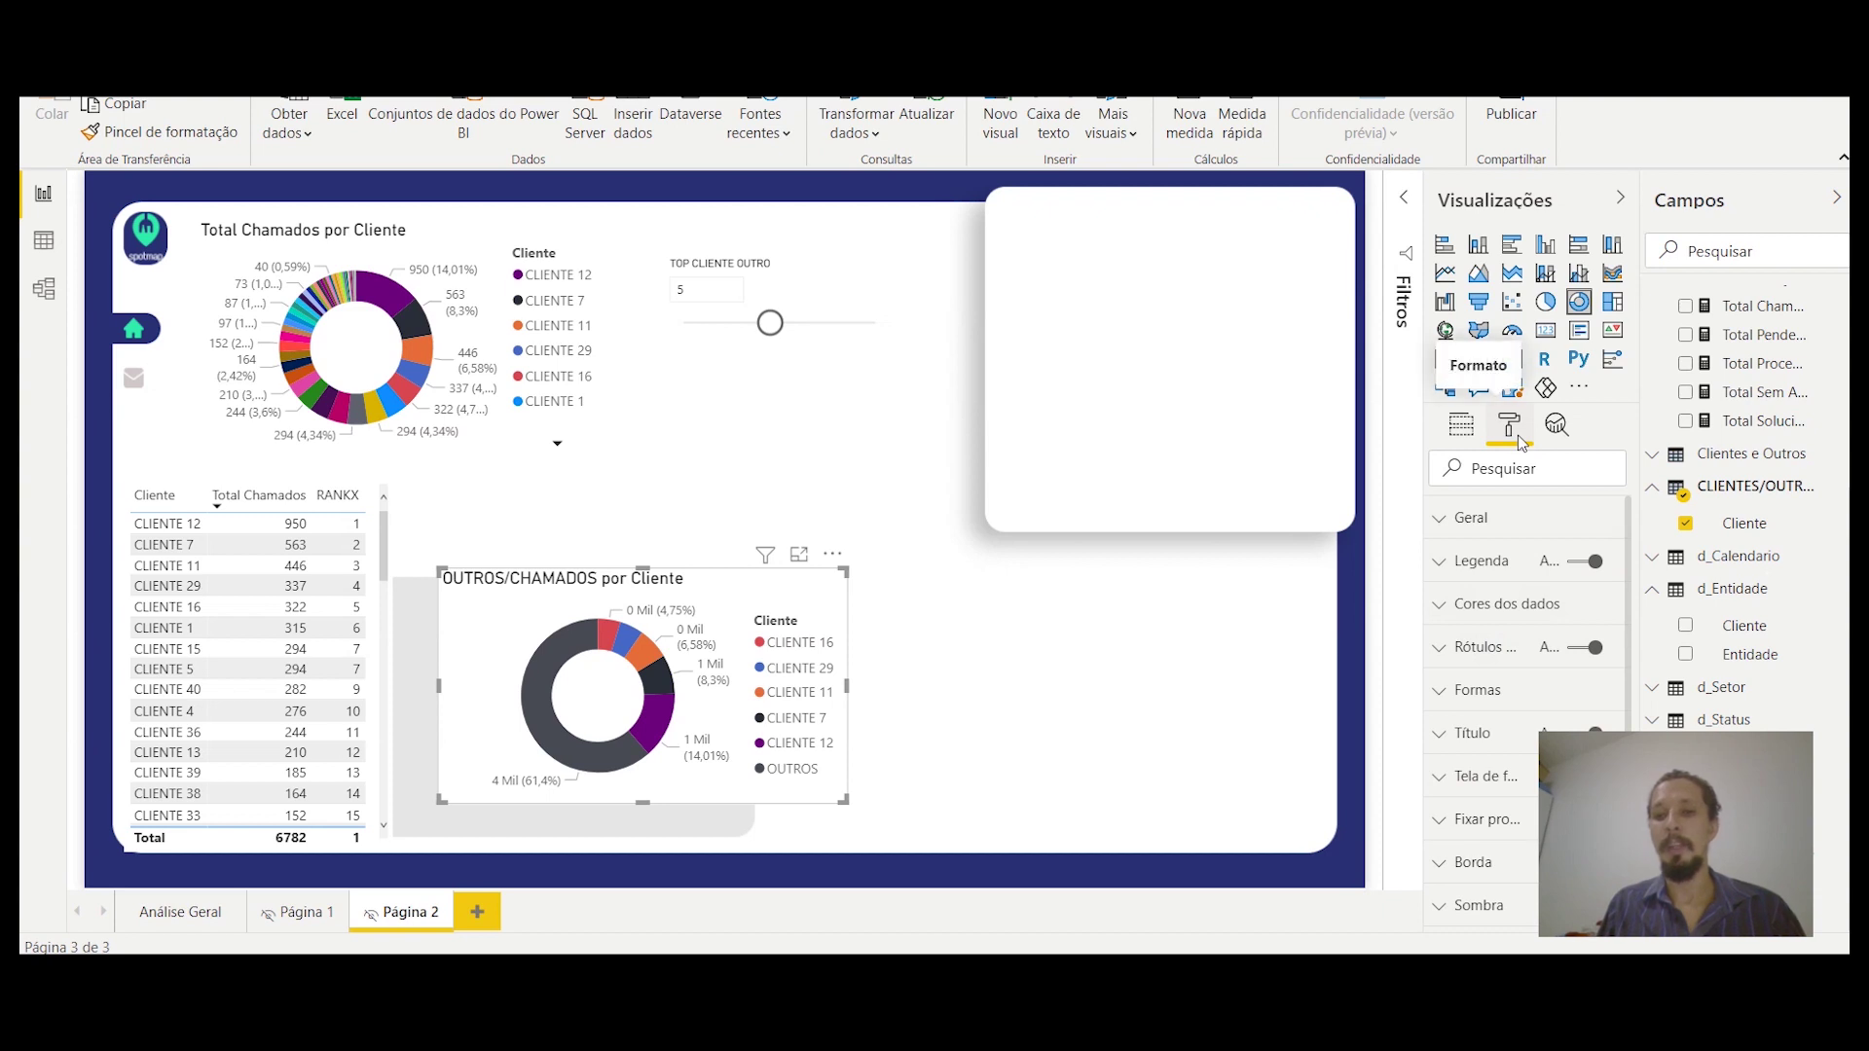
{"action": "left_click", "coordinate": [1451, 604]}
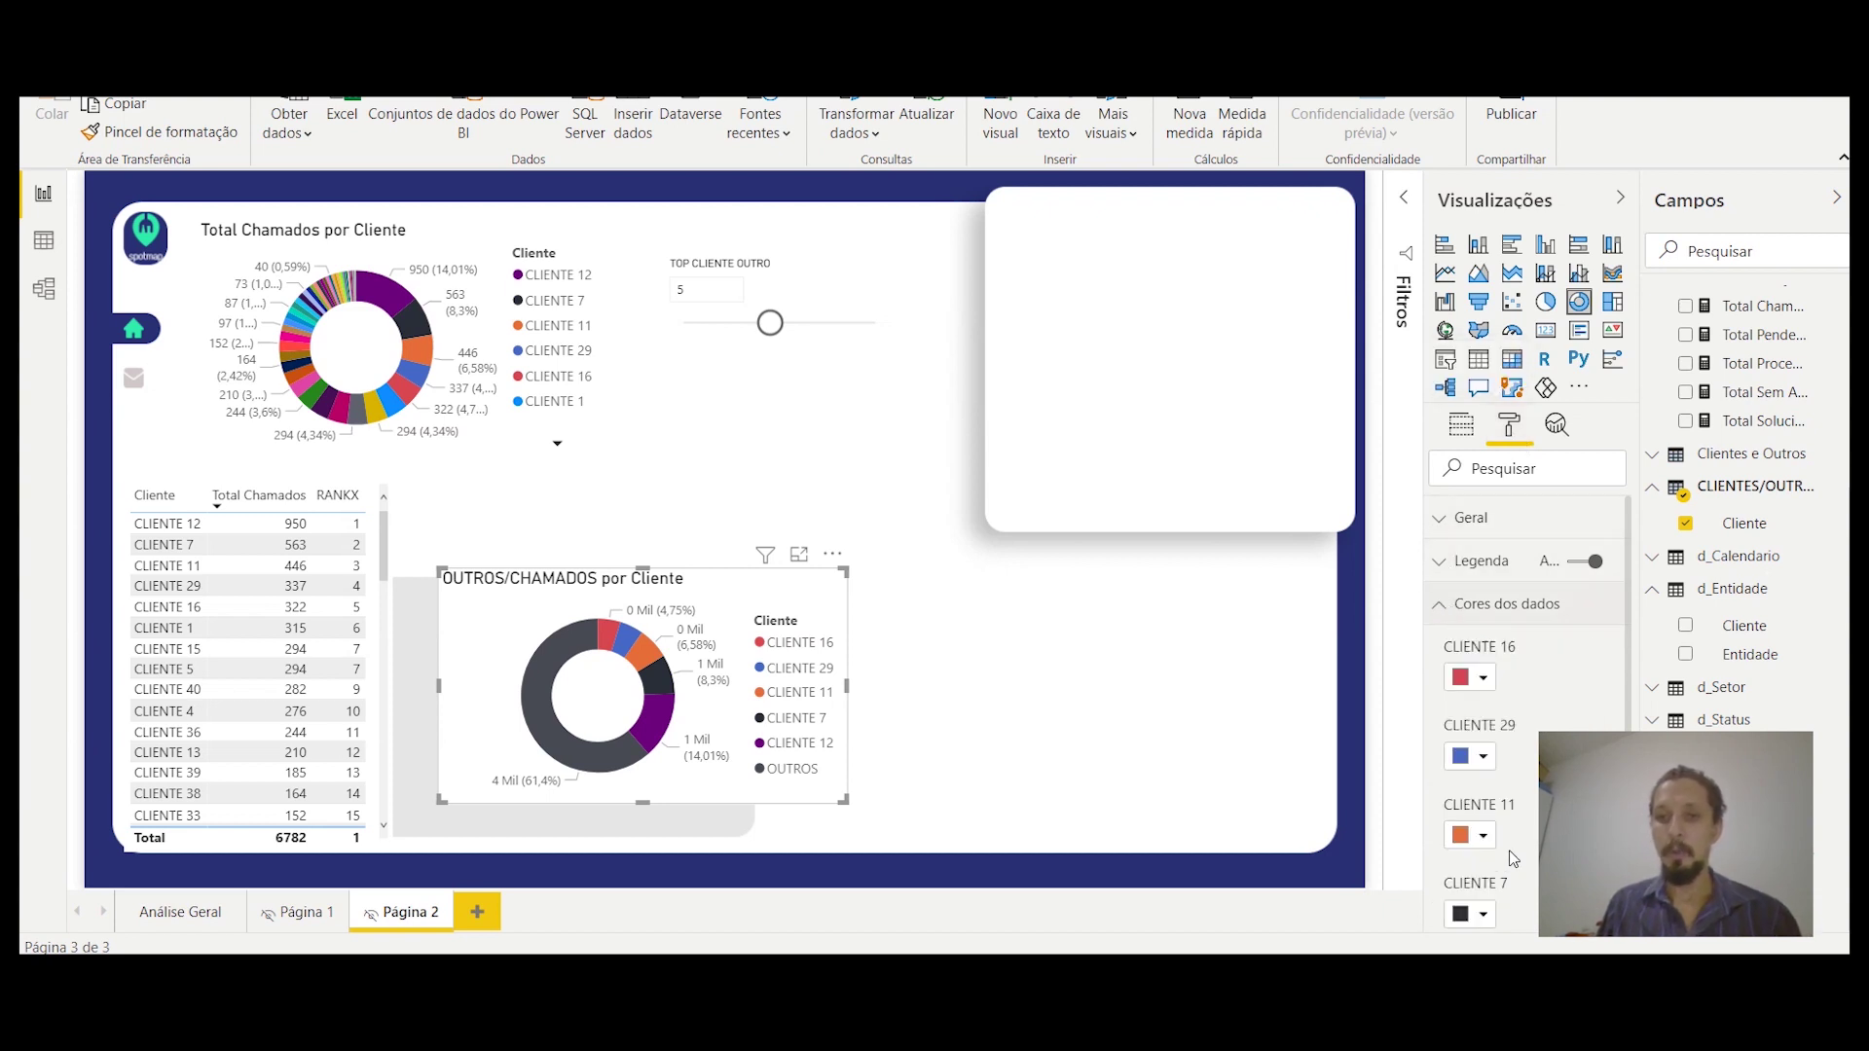
{"action": "left_click", "coordinate": [1482, 679]}
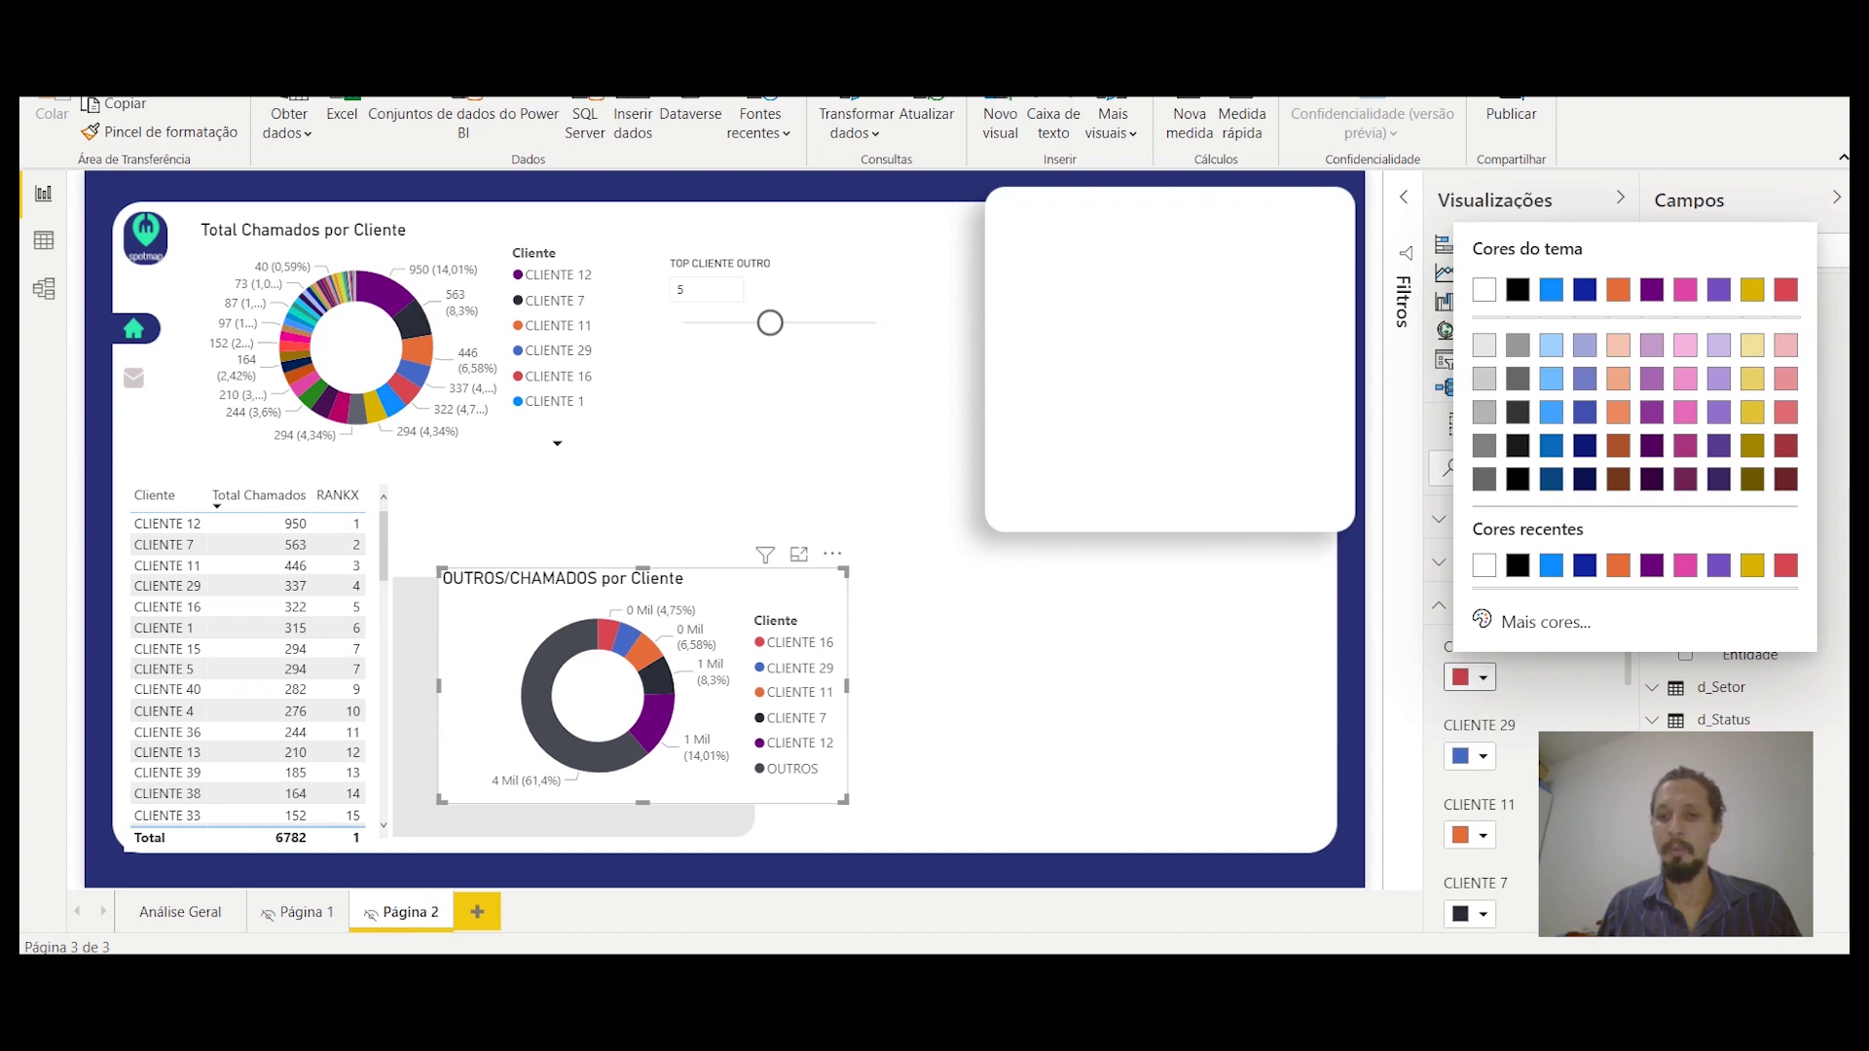
{"action": "key", "text": "Escape"}
{"action": "scroll", "coordinate": [1484, 707], "scroll_direction": "down", "scroll_amount": 5}
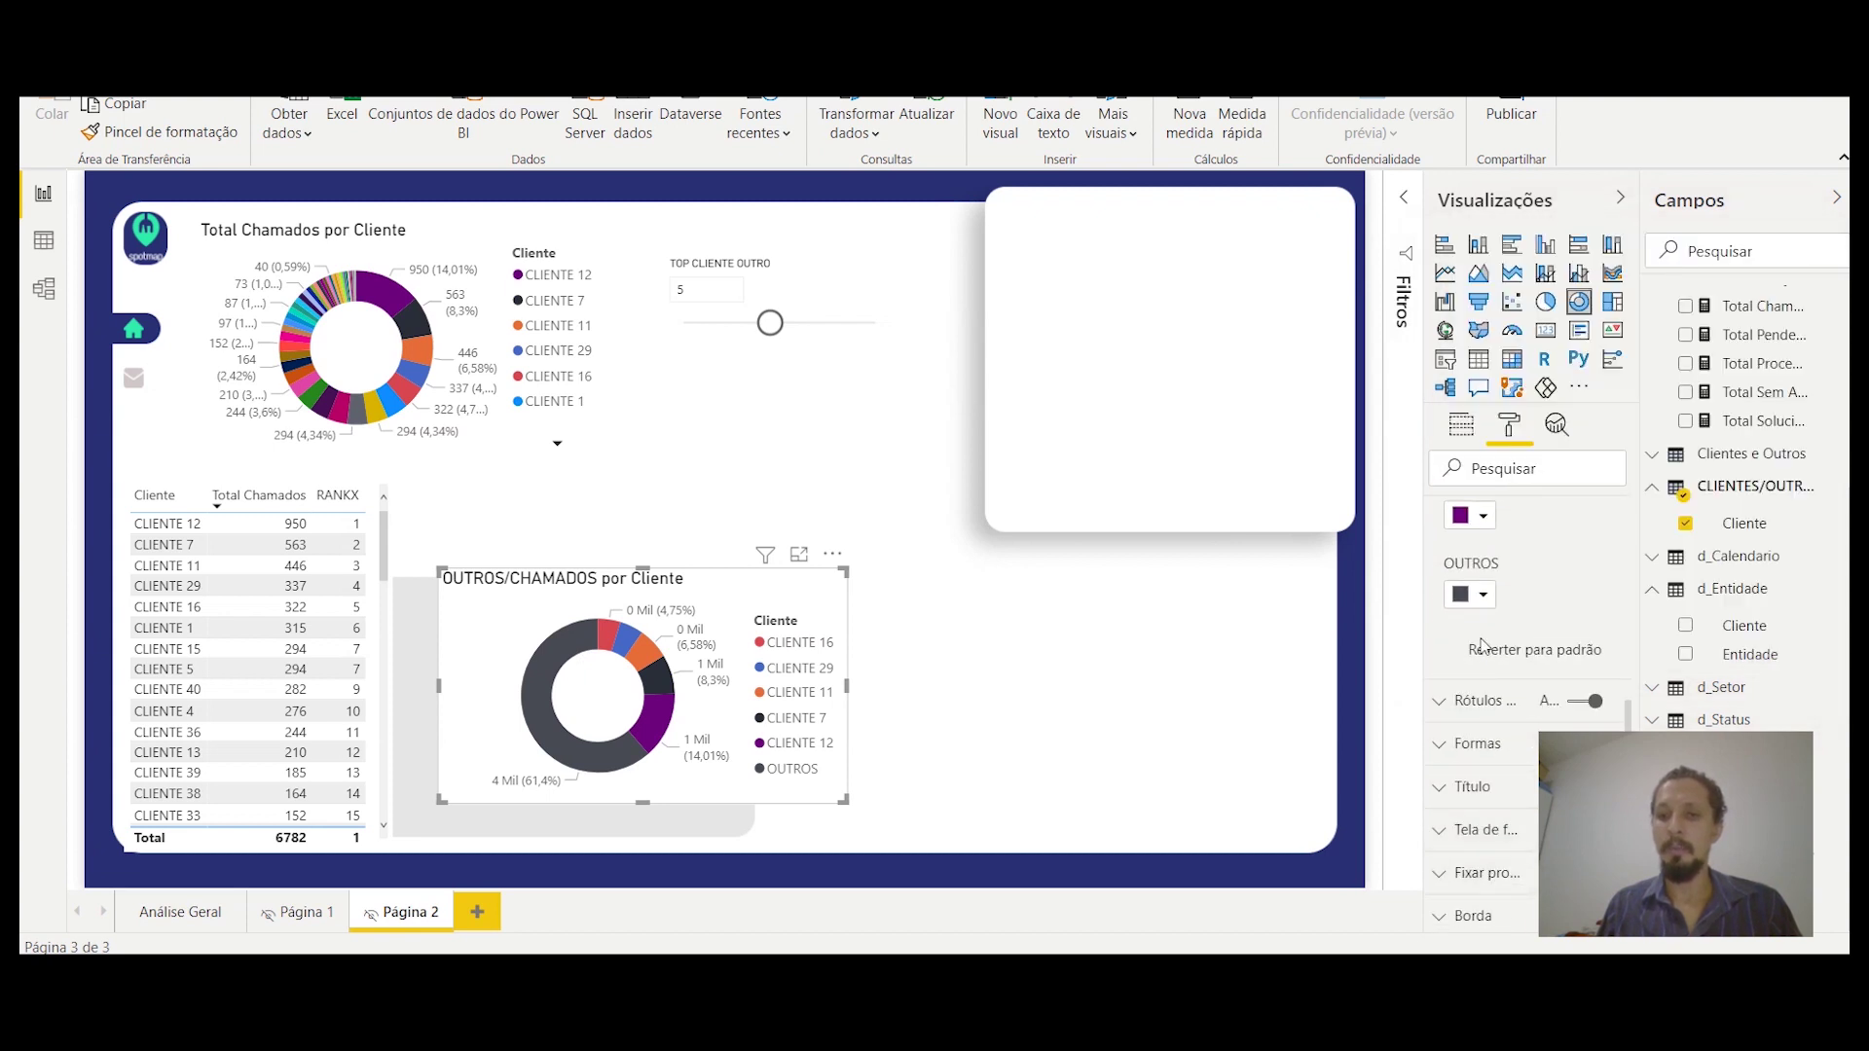
{"action": "left_click", "coordinate": [1480, 597]}
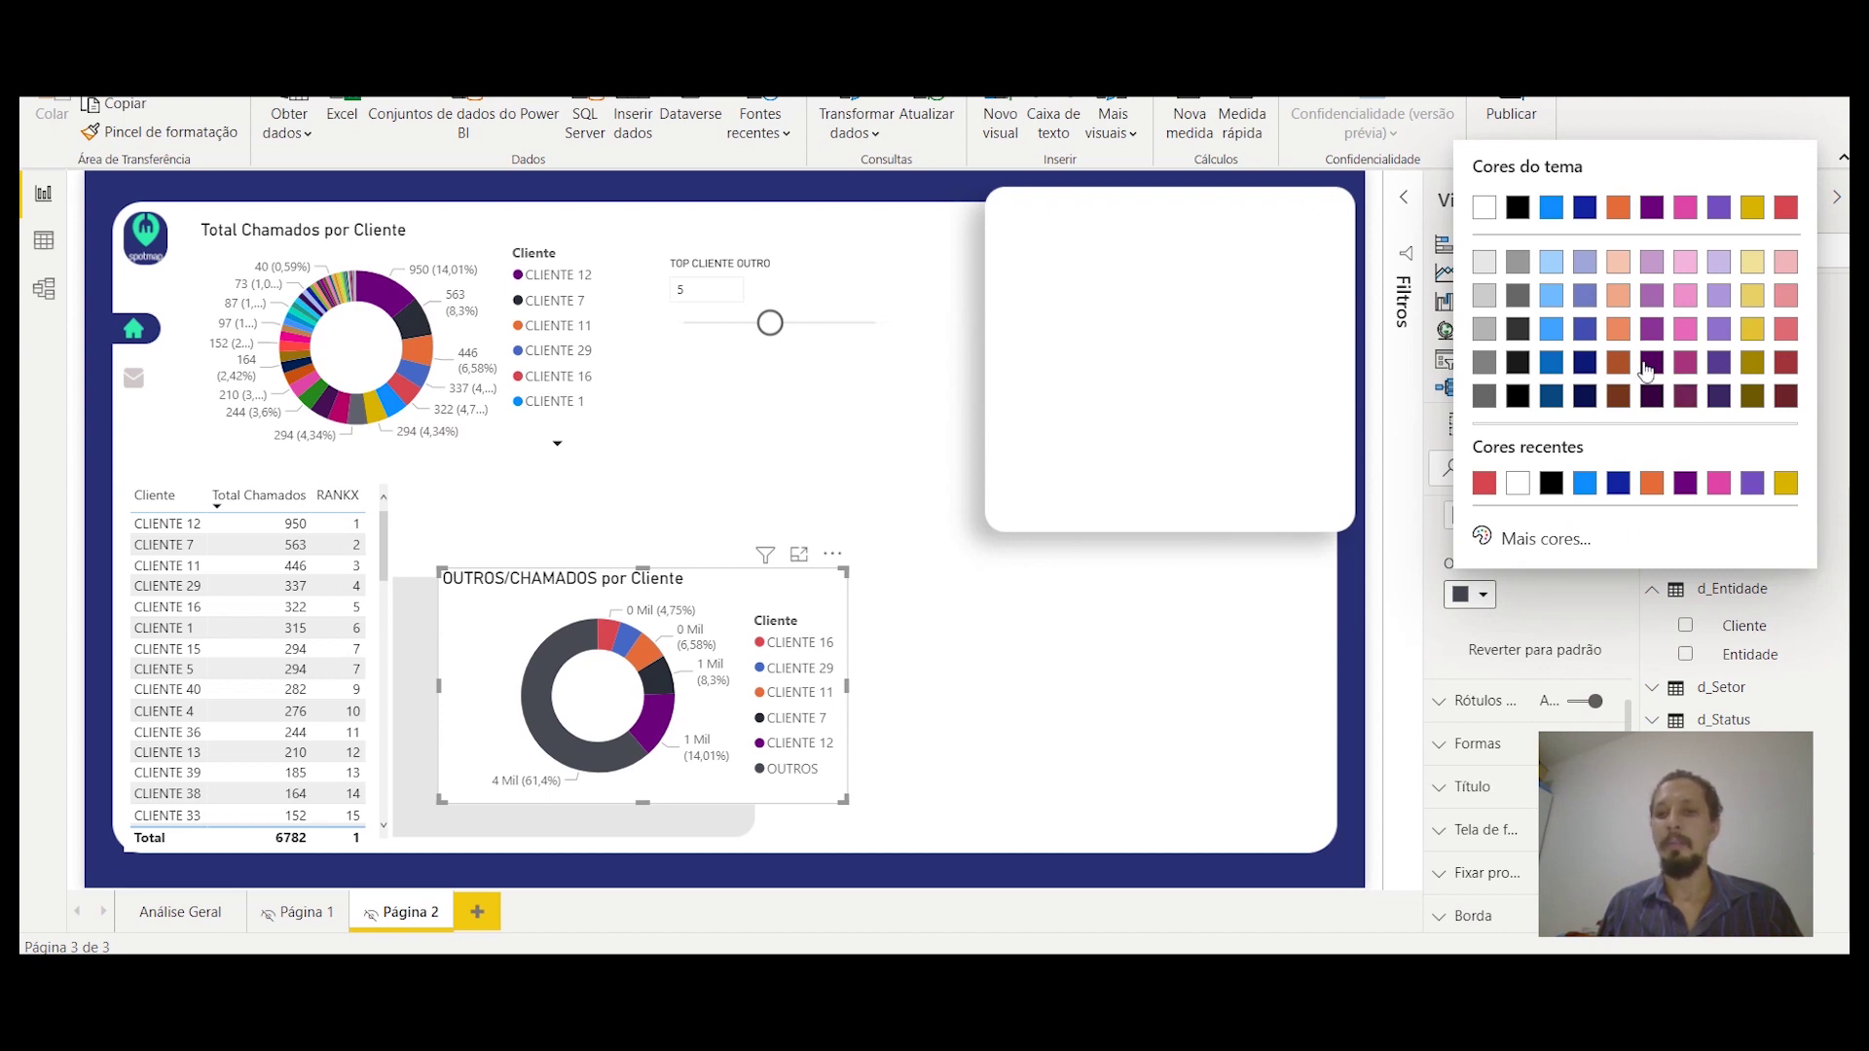
{"action": "left_click", "coordinate": [1616, 302]}
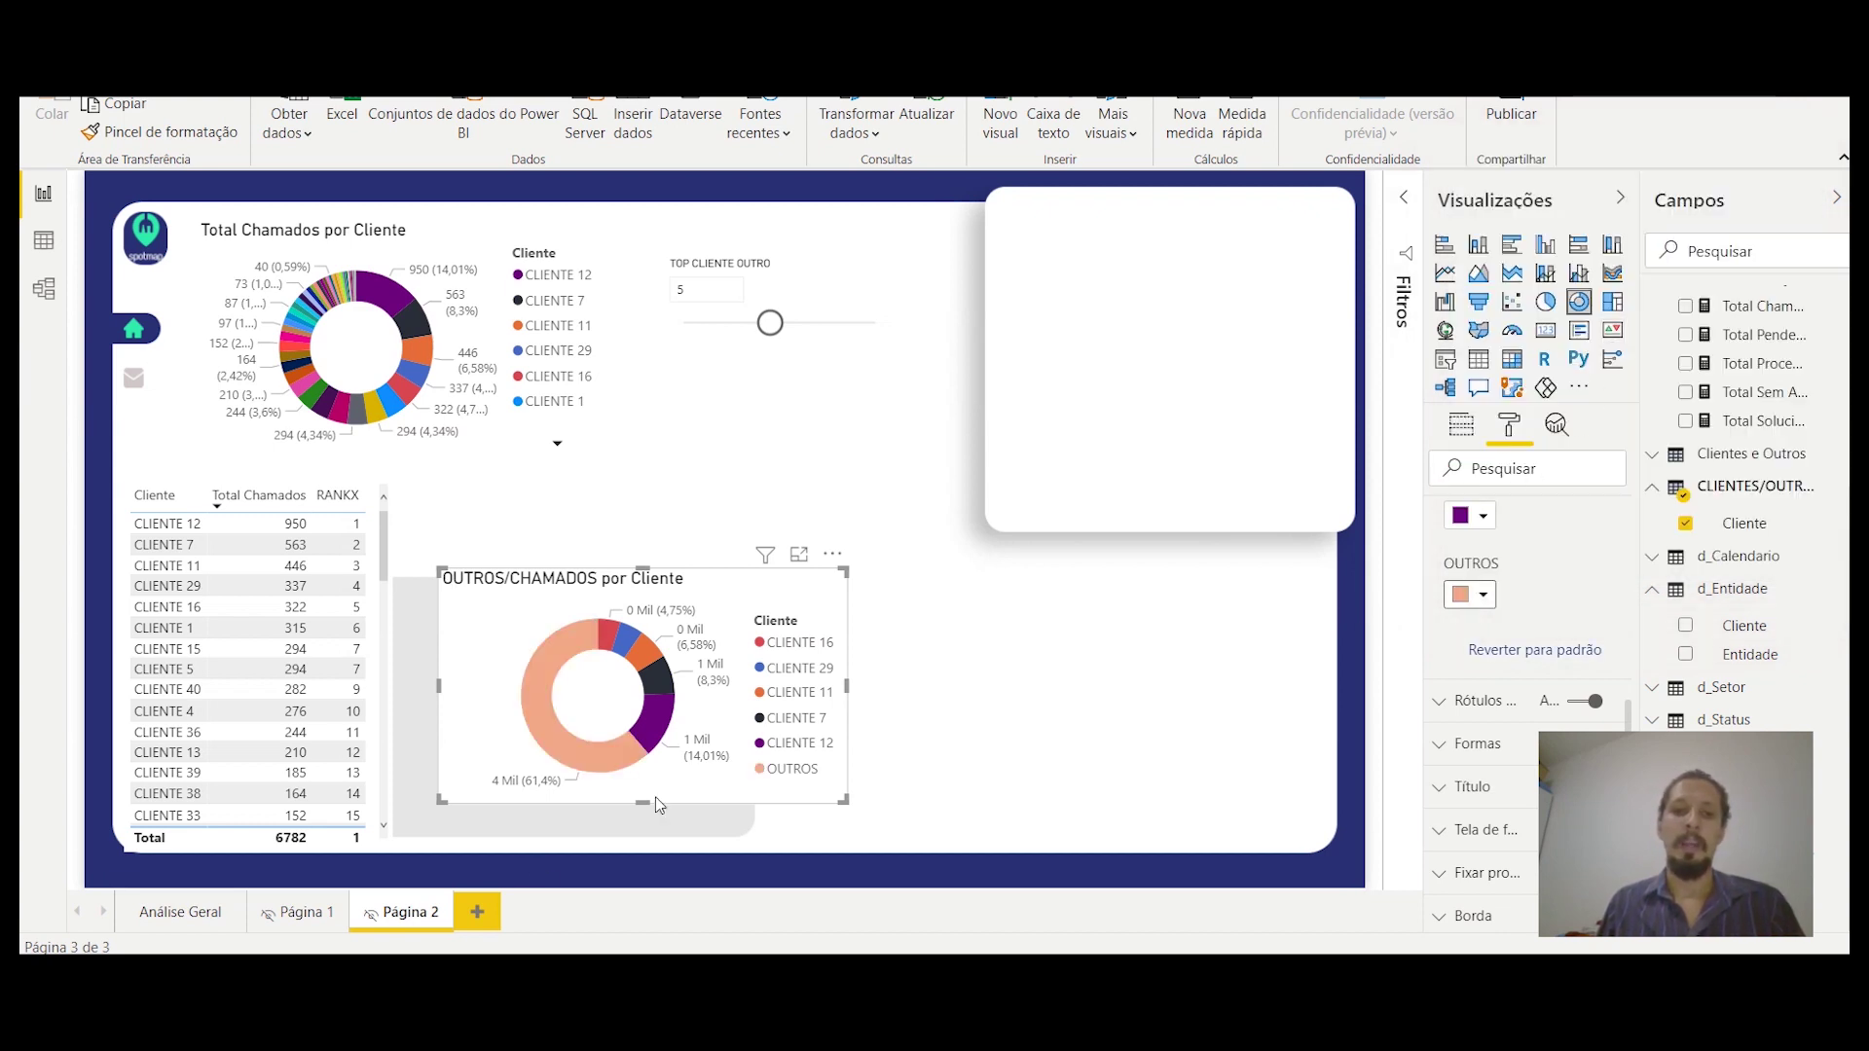
{"action": "left_click", "coordinate": [1481, 601]}
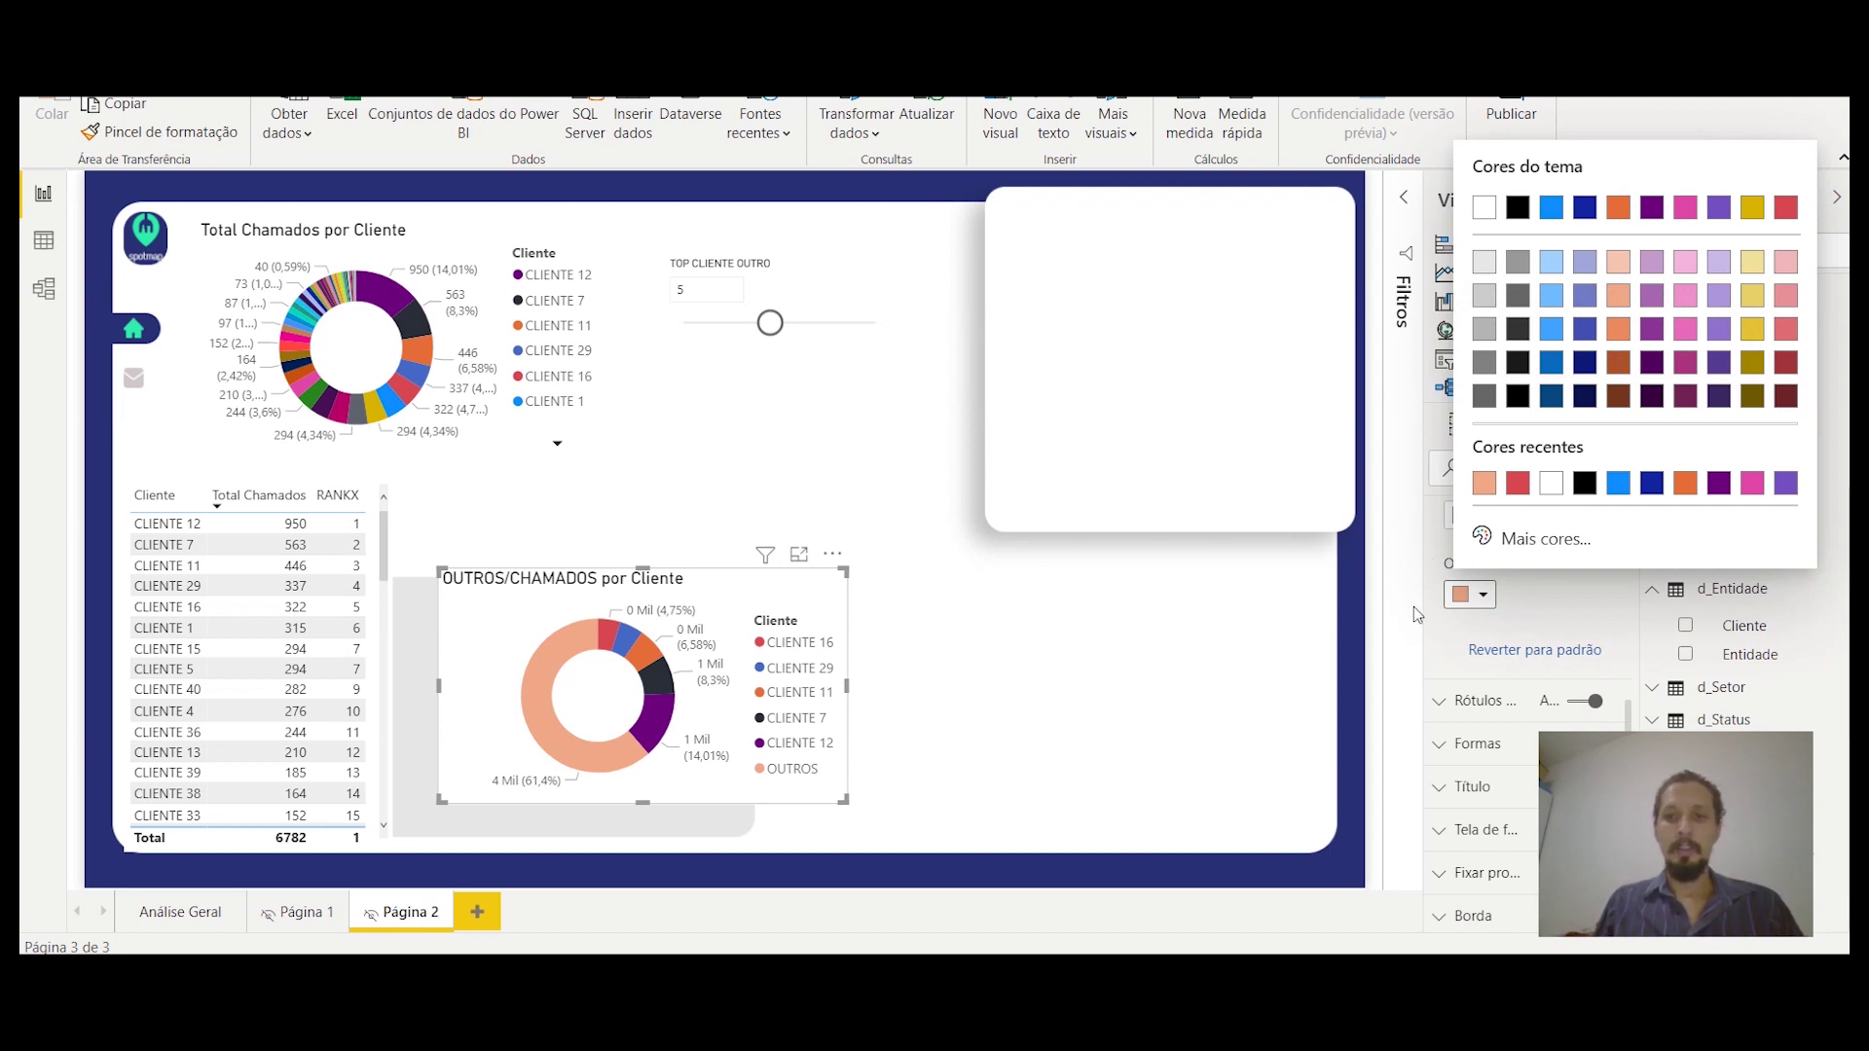
{"action": "left_click", "coordinate": [1143, 718]}
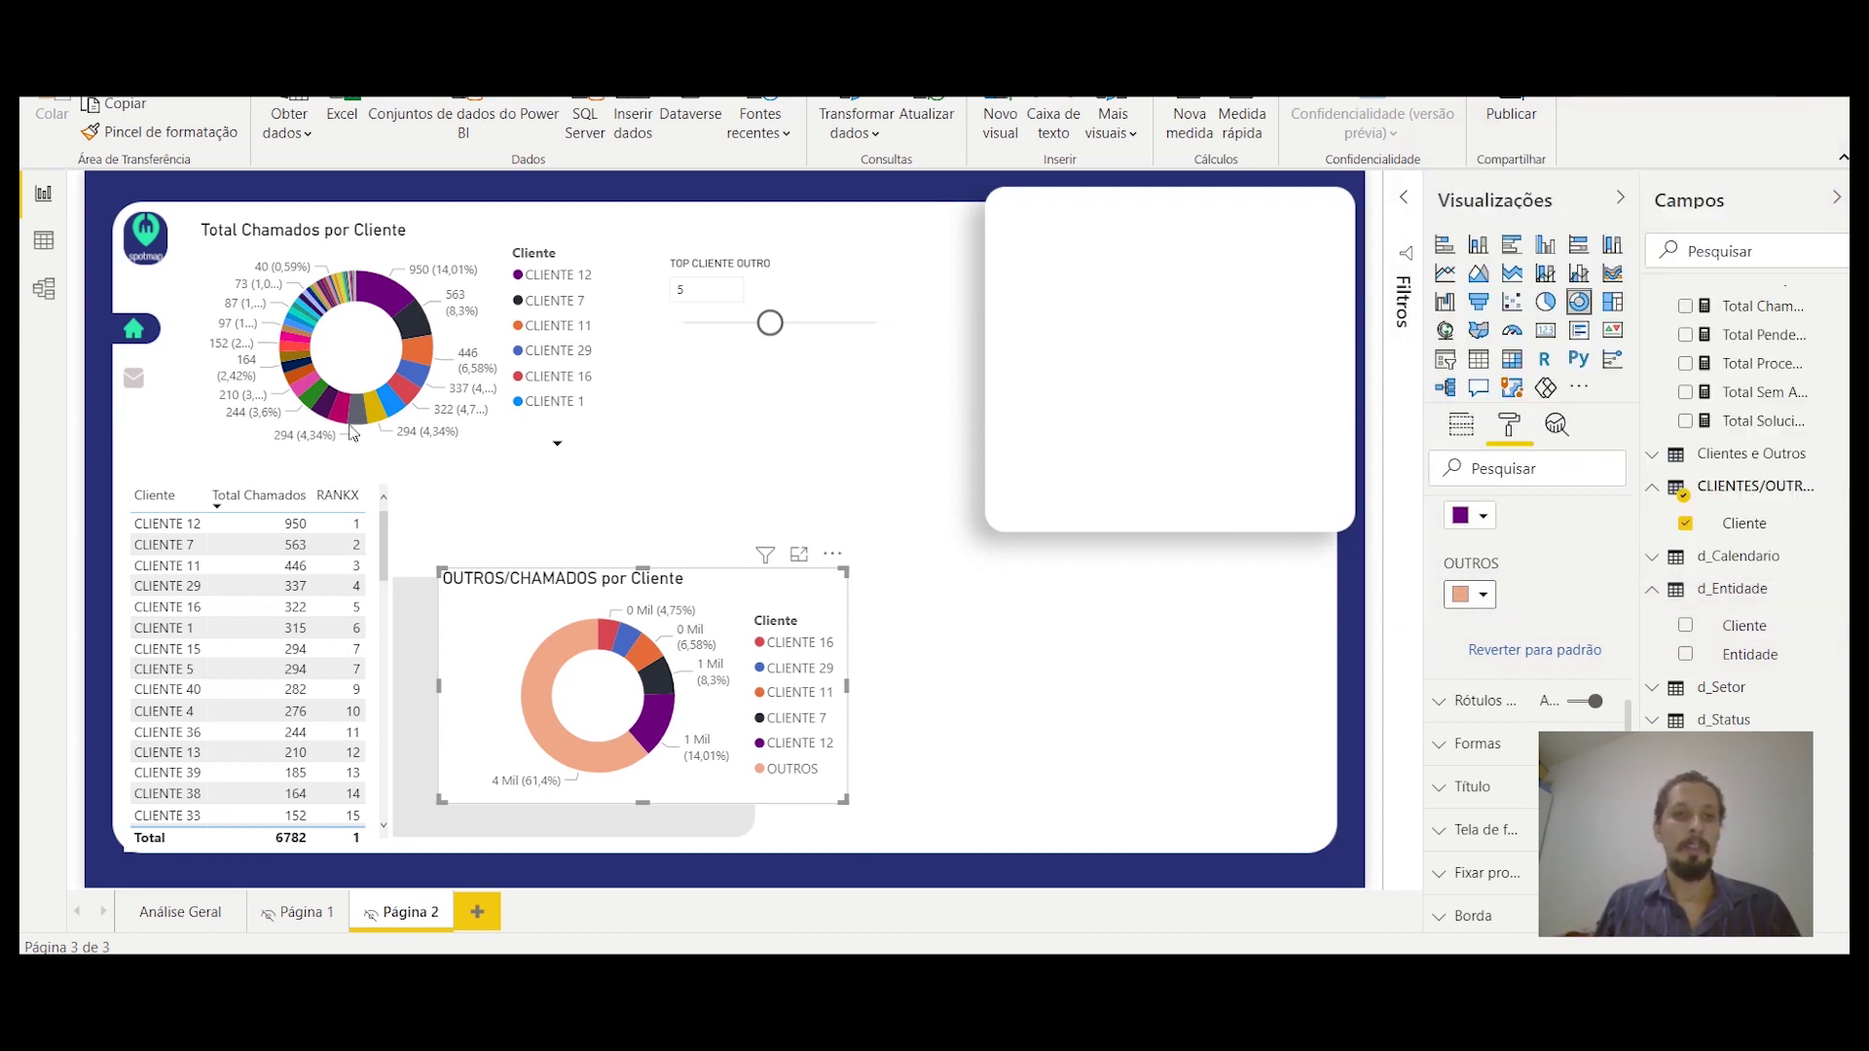
Step: Apply the blue Storm theme to the report
{"action": "left_click", "coordinate": [362, 88]}
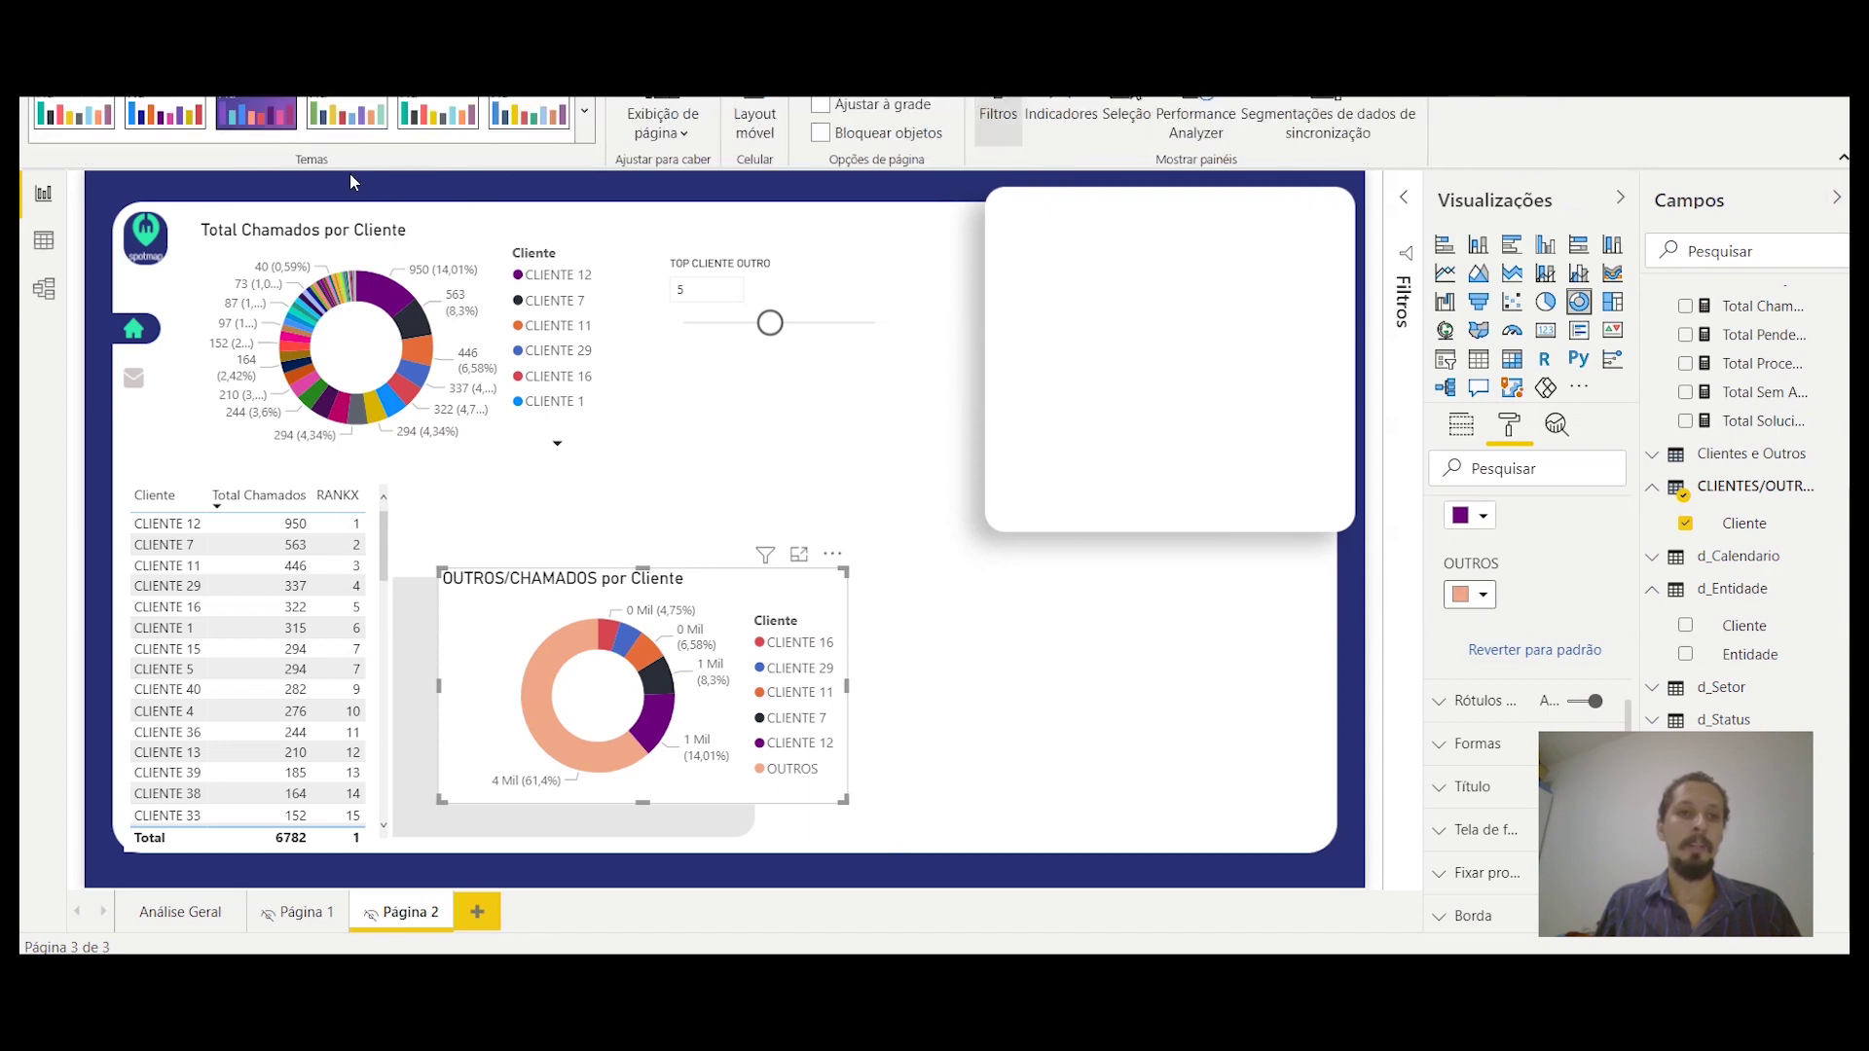
{"action": "left_click", "coordinate": [584, 112]}
{"action": "key", "text": "Escape"}
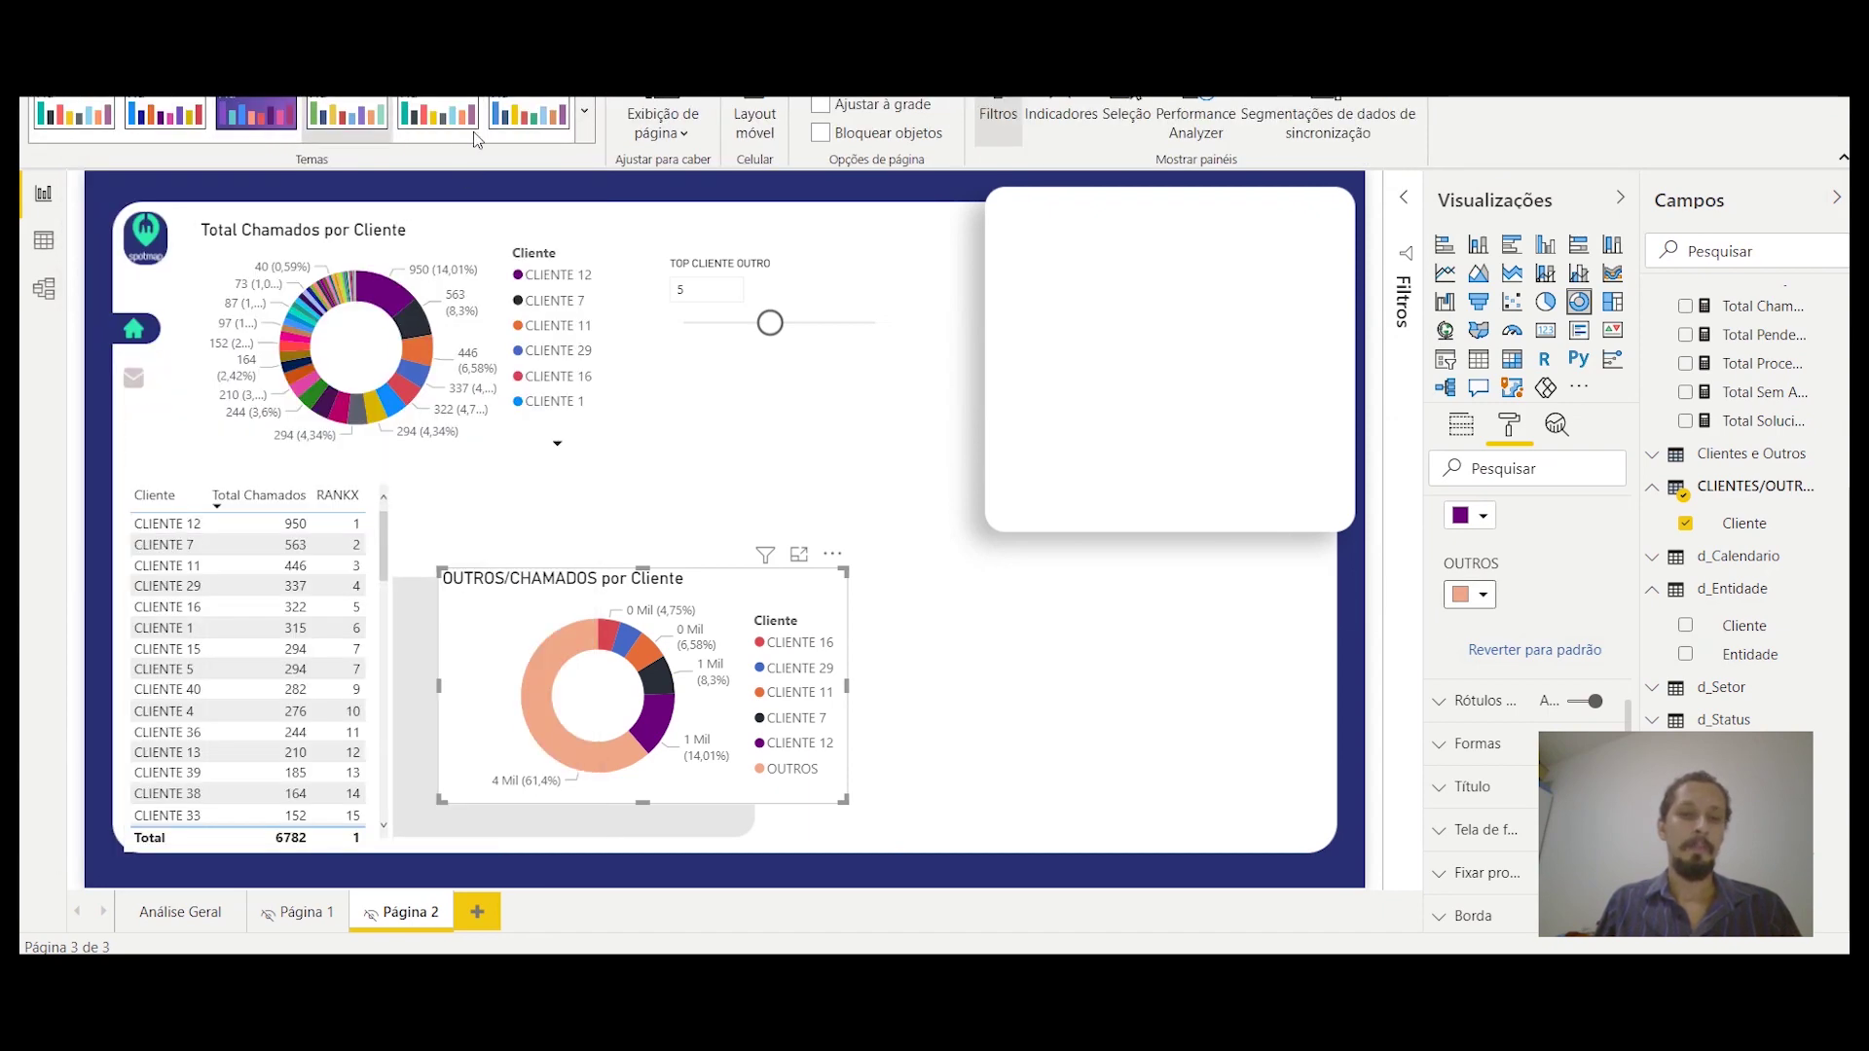
{"action": "left_click", "coordinate": [585, 119]}
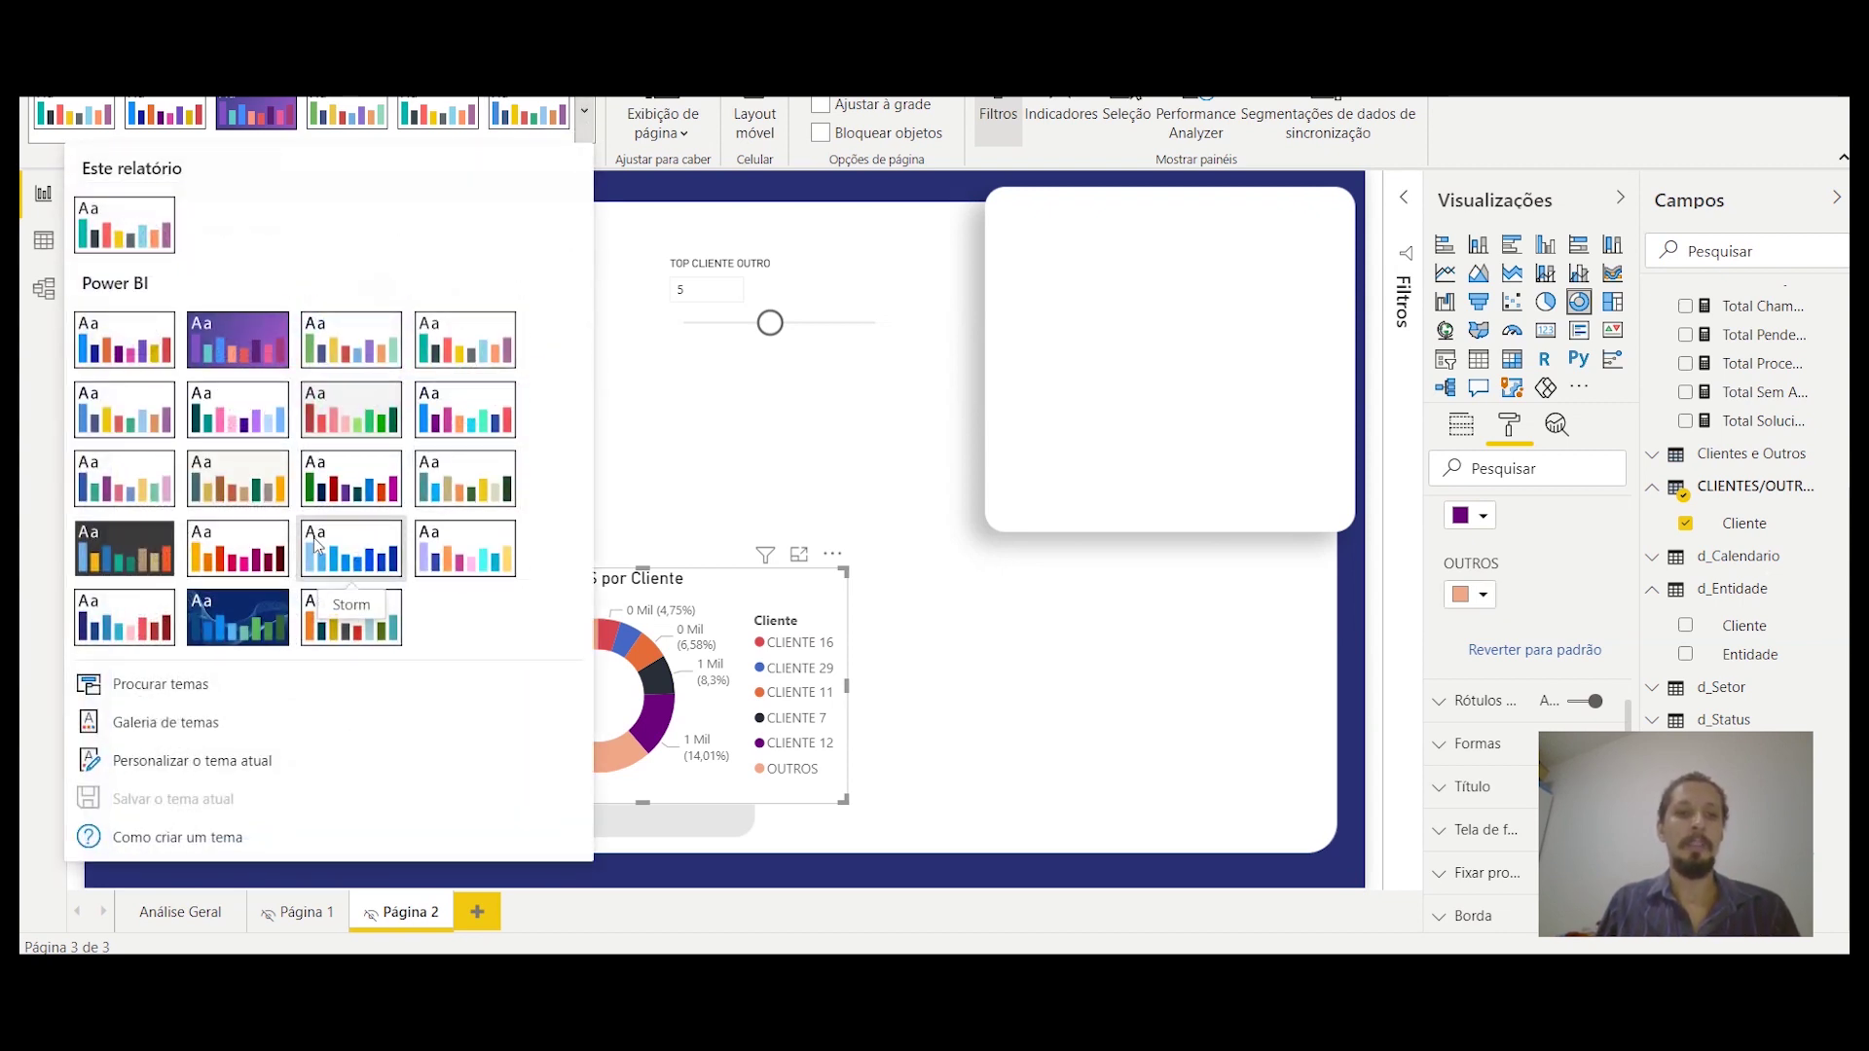
{"action": "key", "text": "Escape"}
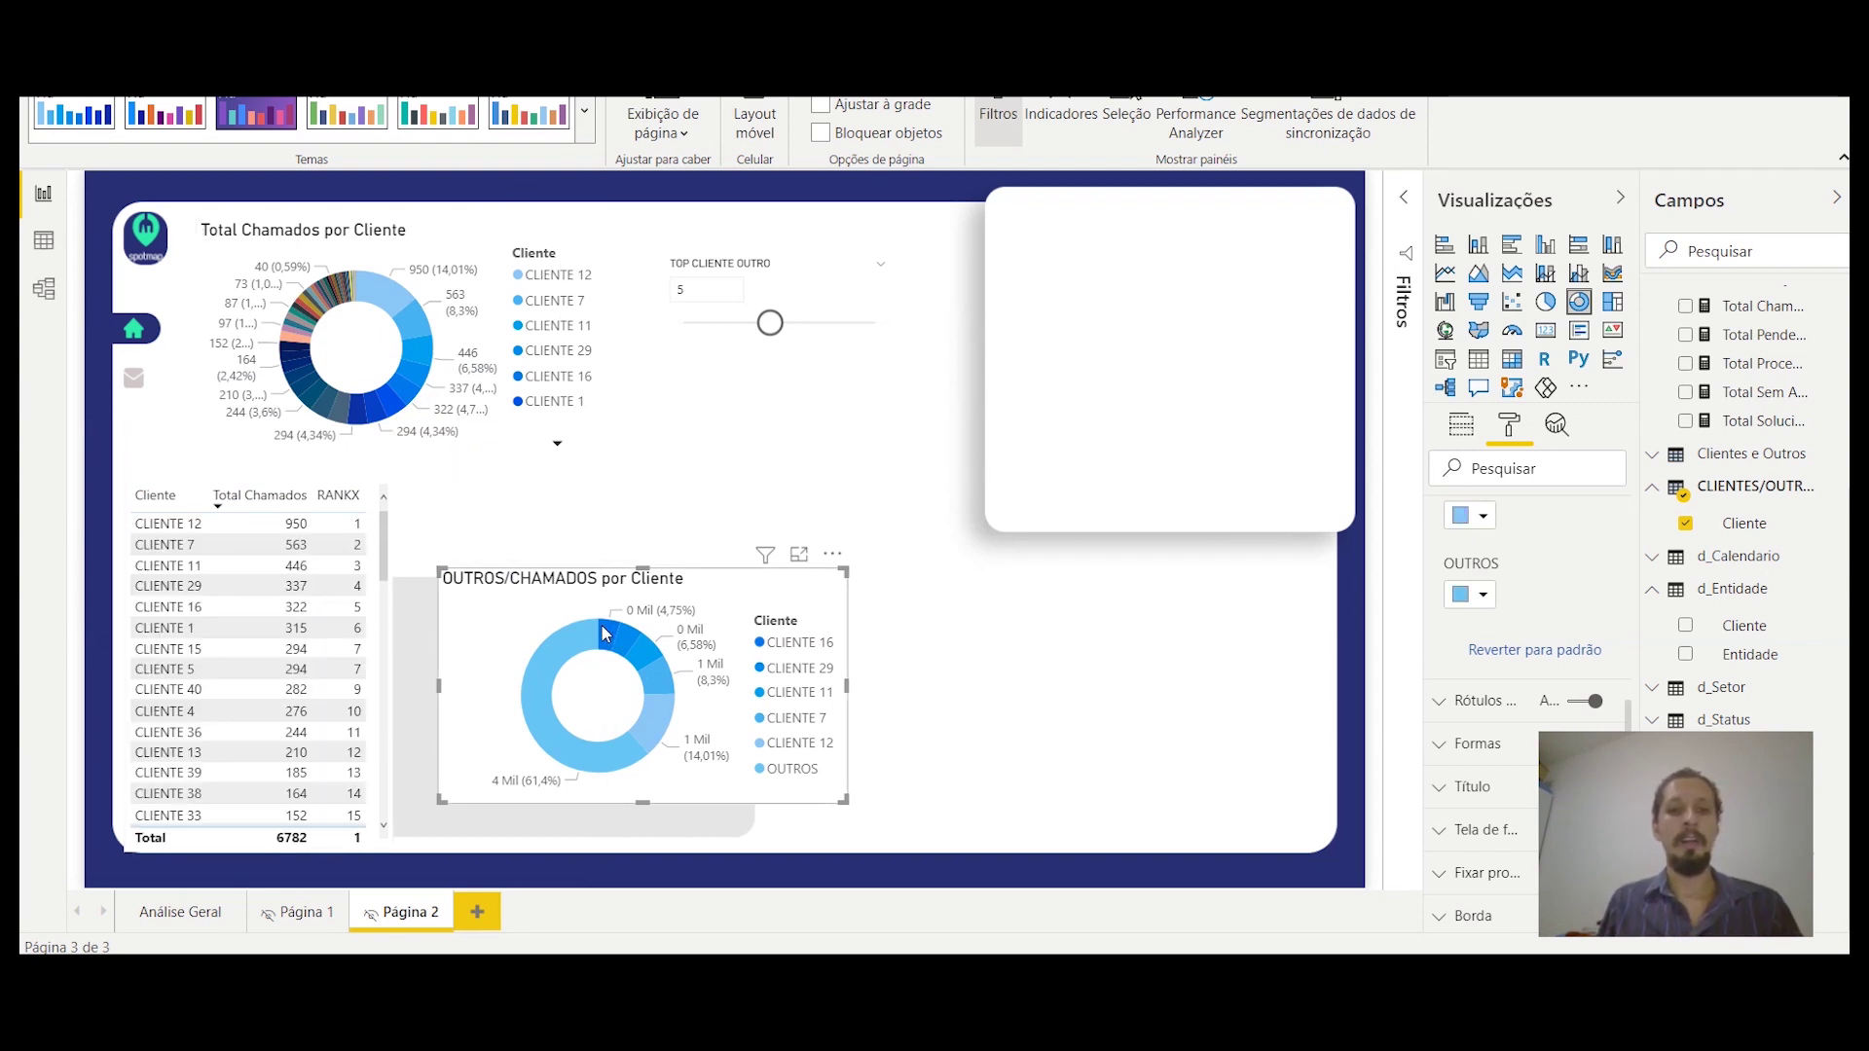
Step: Check the theme colours offered for the donut slices, and examine the spotmap logo and its brand colour swatches in Figma
{"action": "left_click", "coordinate": [1481, 514]}
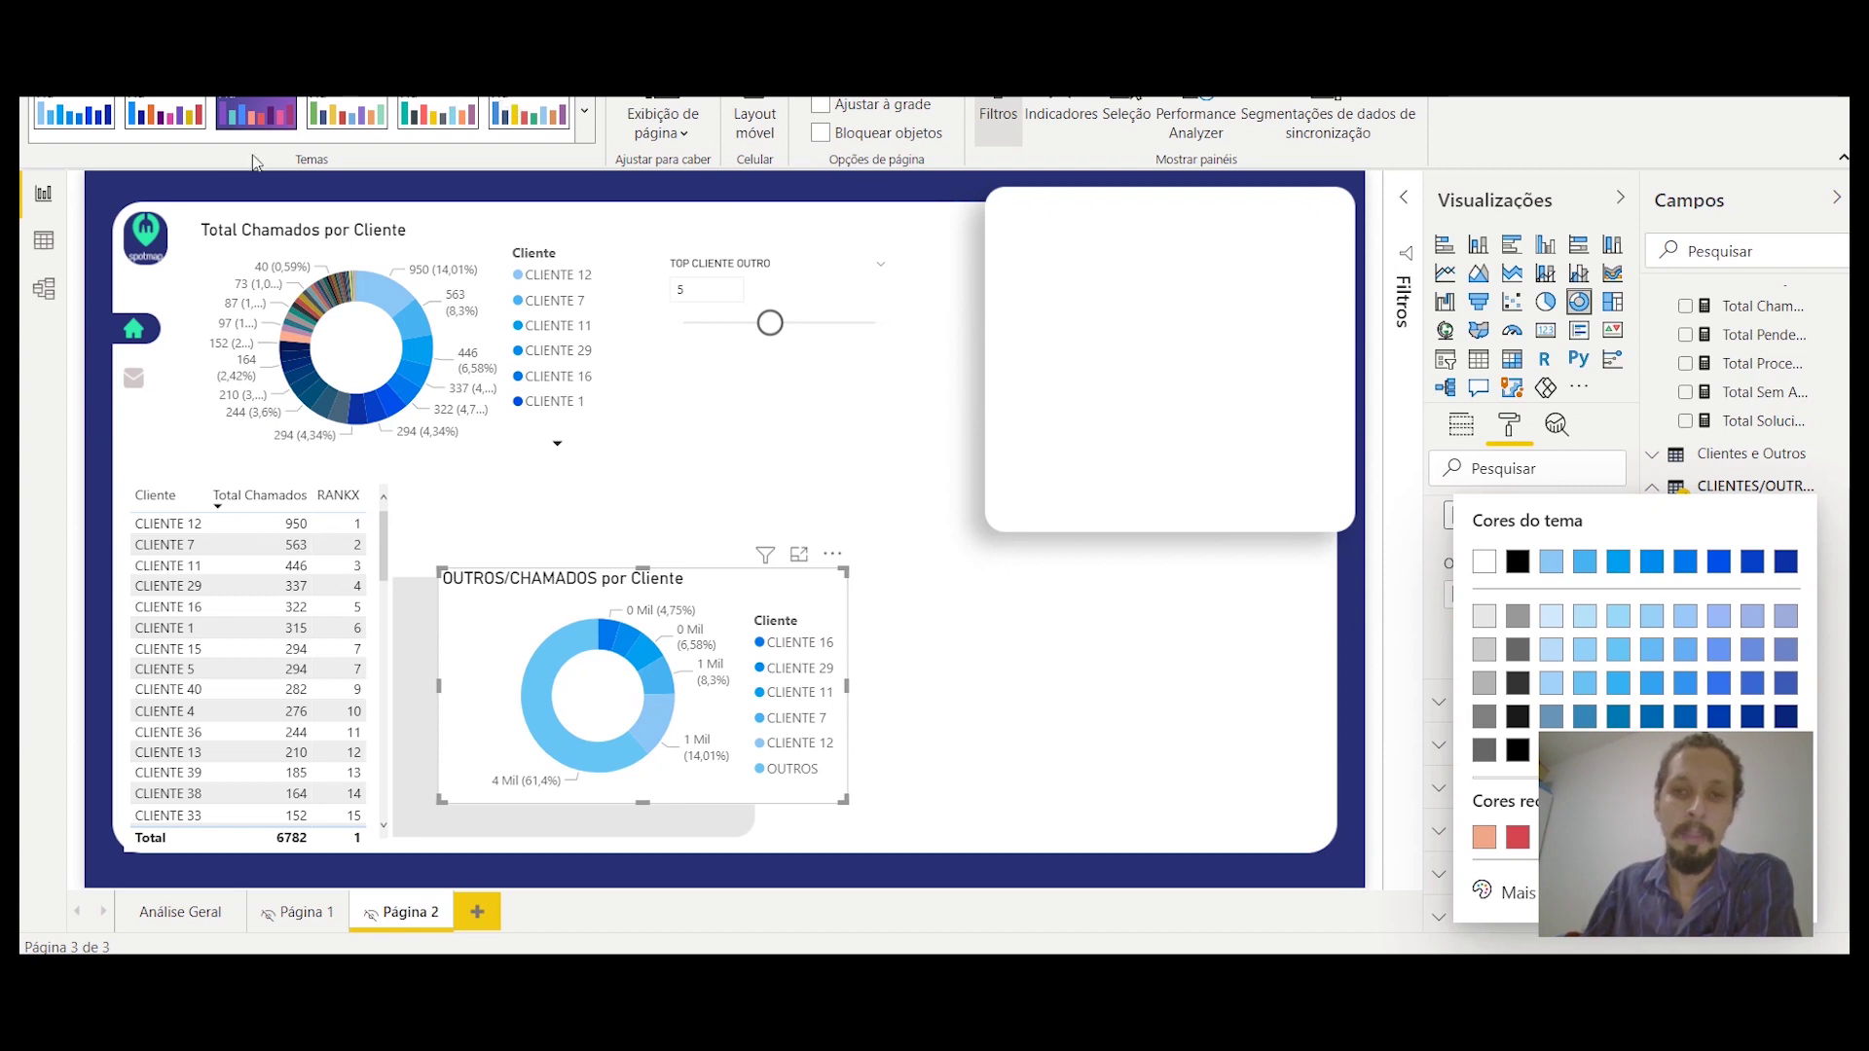
{"action": "key", "text": "Escape"}
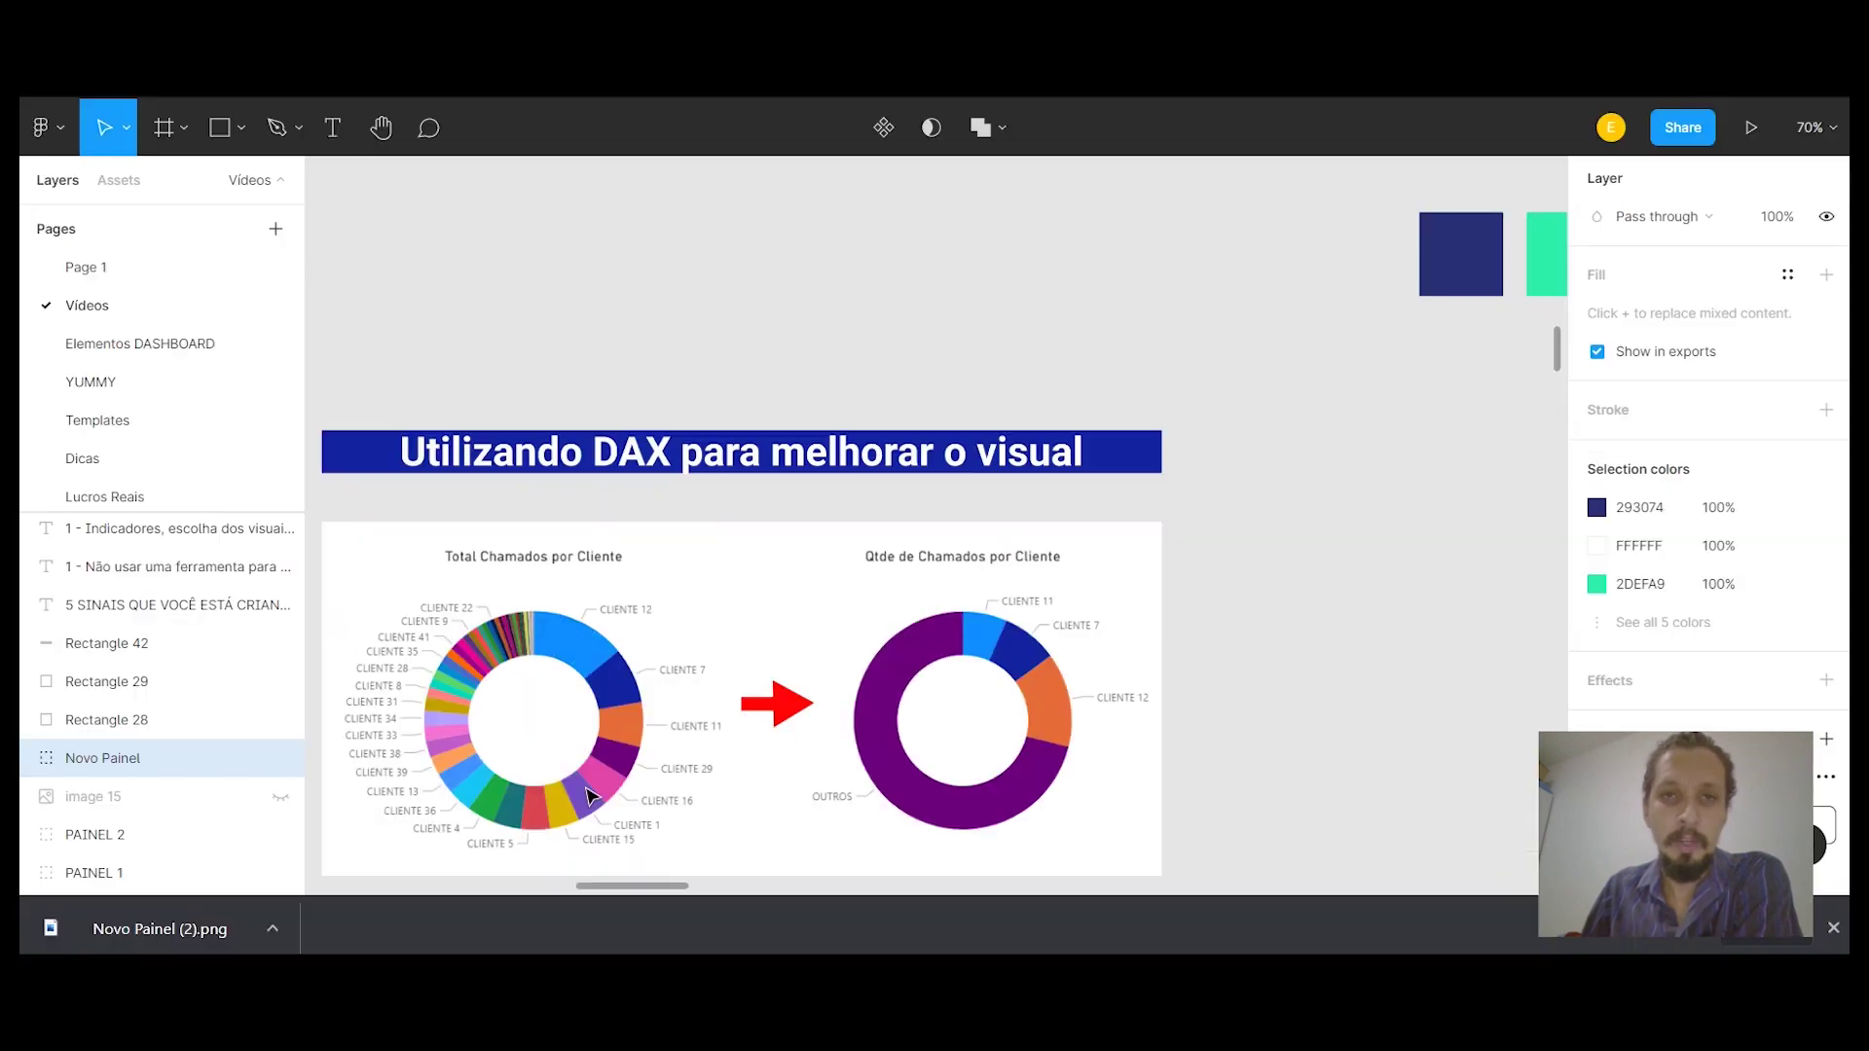
{"action": "scroll", "coordinate": [921, 363], "scroll_direction": "up", "scroll_amount": 5}
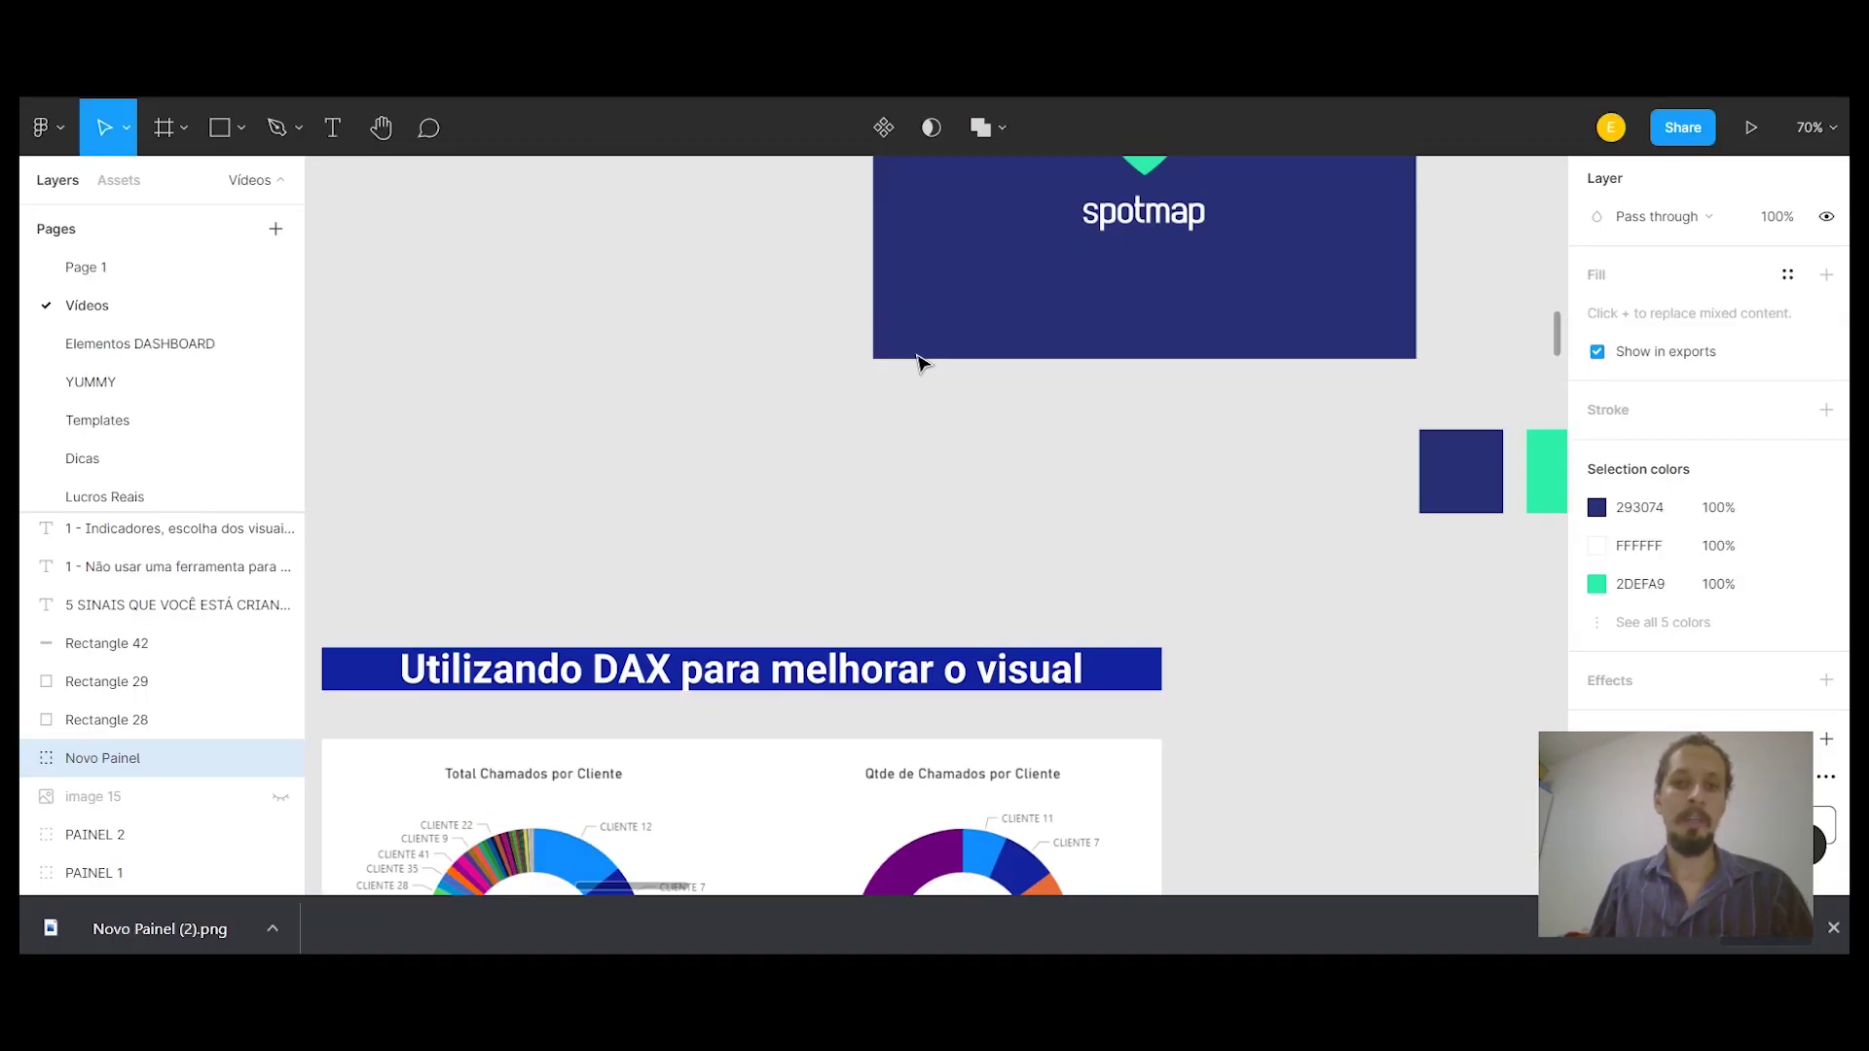
{"action": "scroll", "coordinate": [874, 387], "scroll_direction": "up", "scroll_amount": 1}
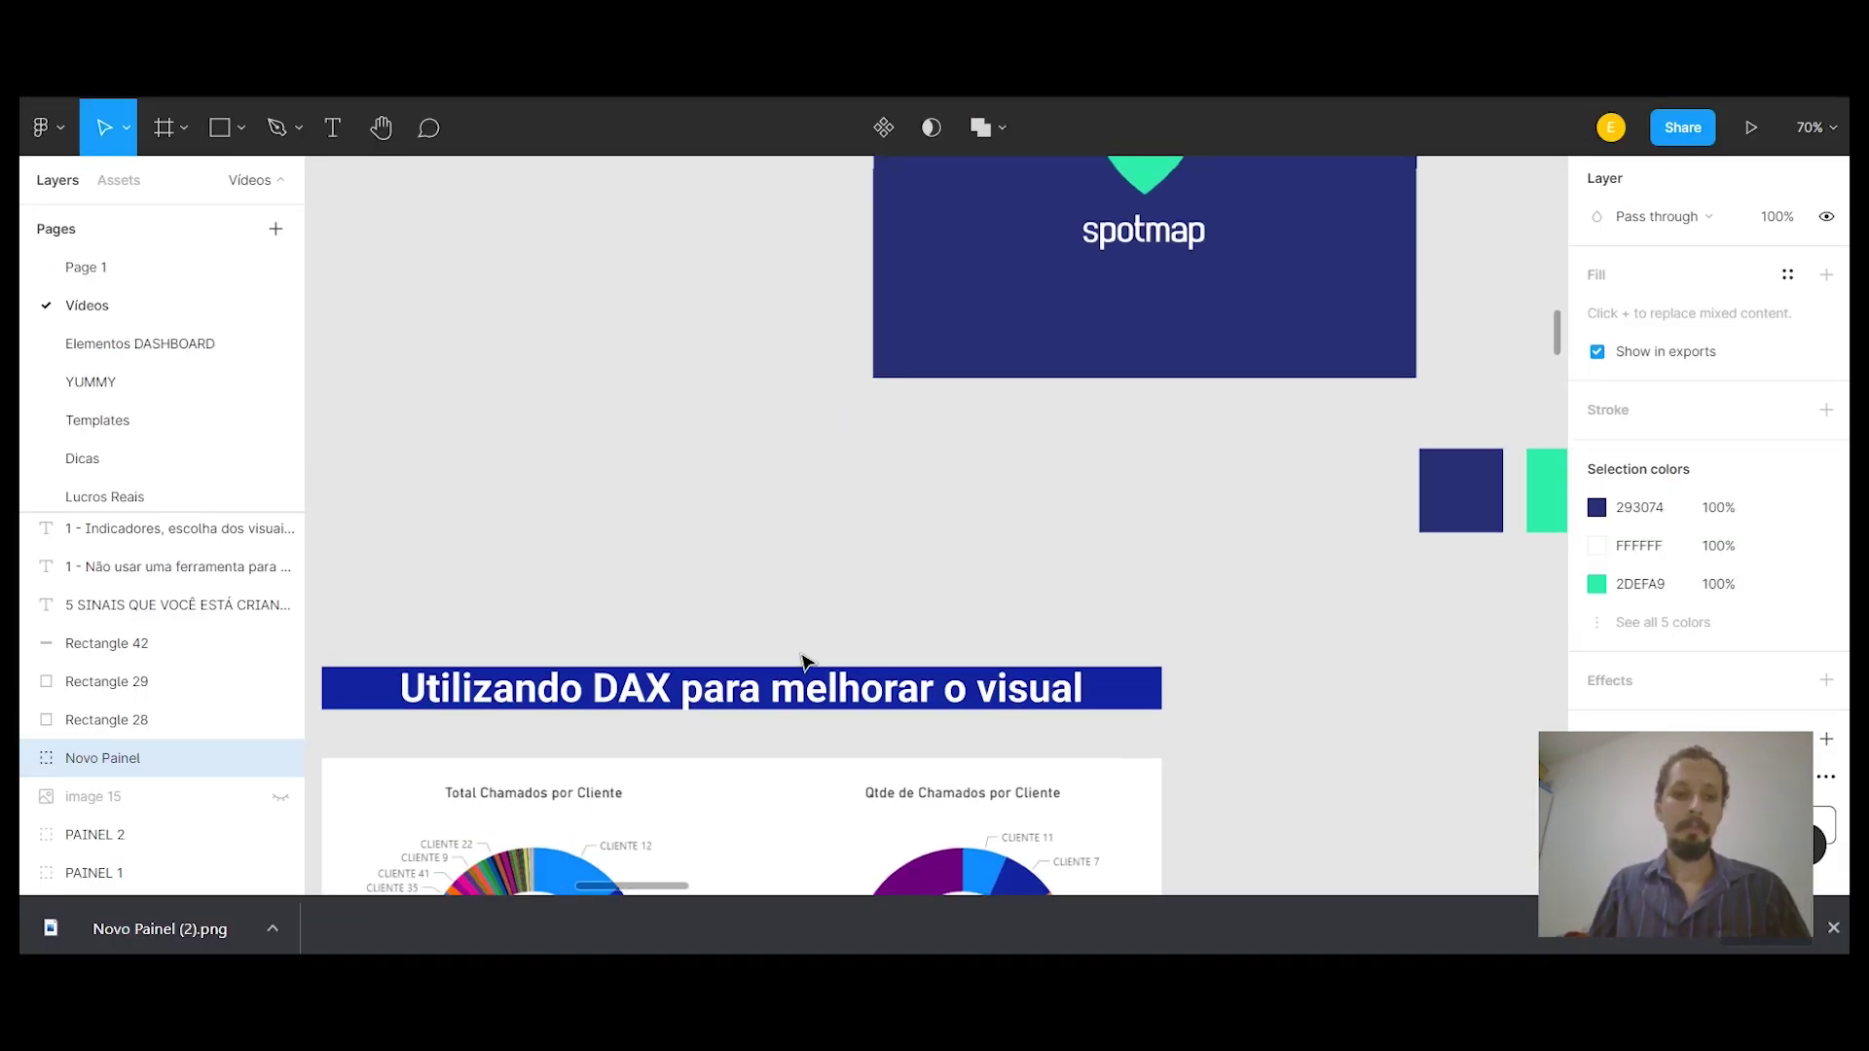
{"action": "left_click", "coordinate": [1834, 930]}
{"action": "scroll", "coordinate": [659, 575], "scroll_direction": "up", "scroll_amount": 2}
{"action": "scroll", "coordinate": [659, 574], "scroll_direction": "left", "scroll_amount": 2}
{"action": "scroll", "coordinate": [659, 574], "scroll_direction": "right", "scroll_amount": 5}
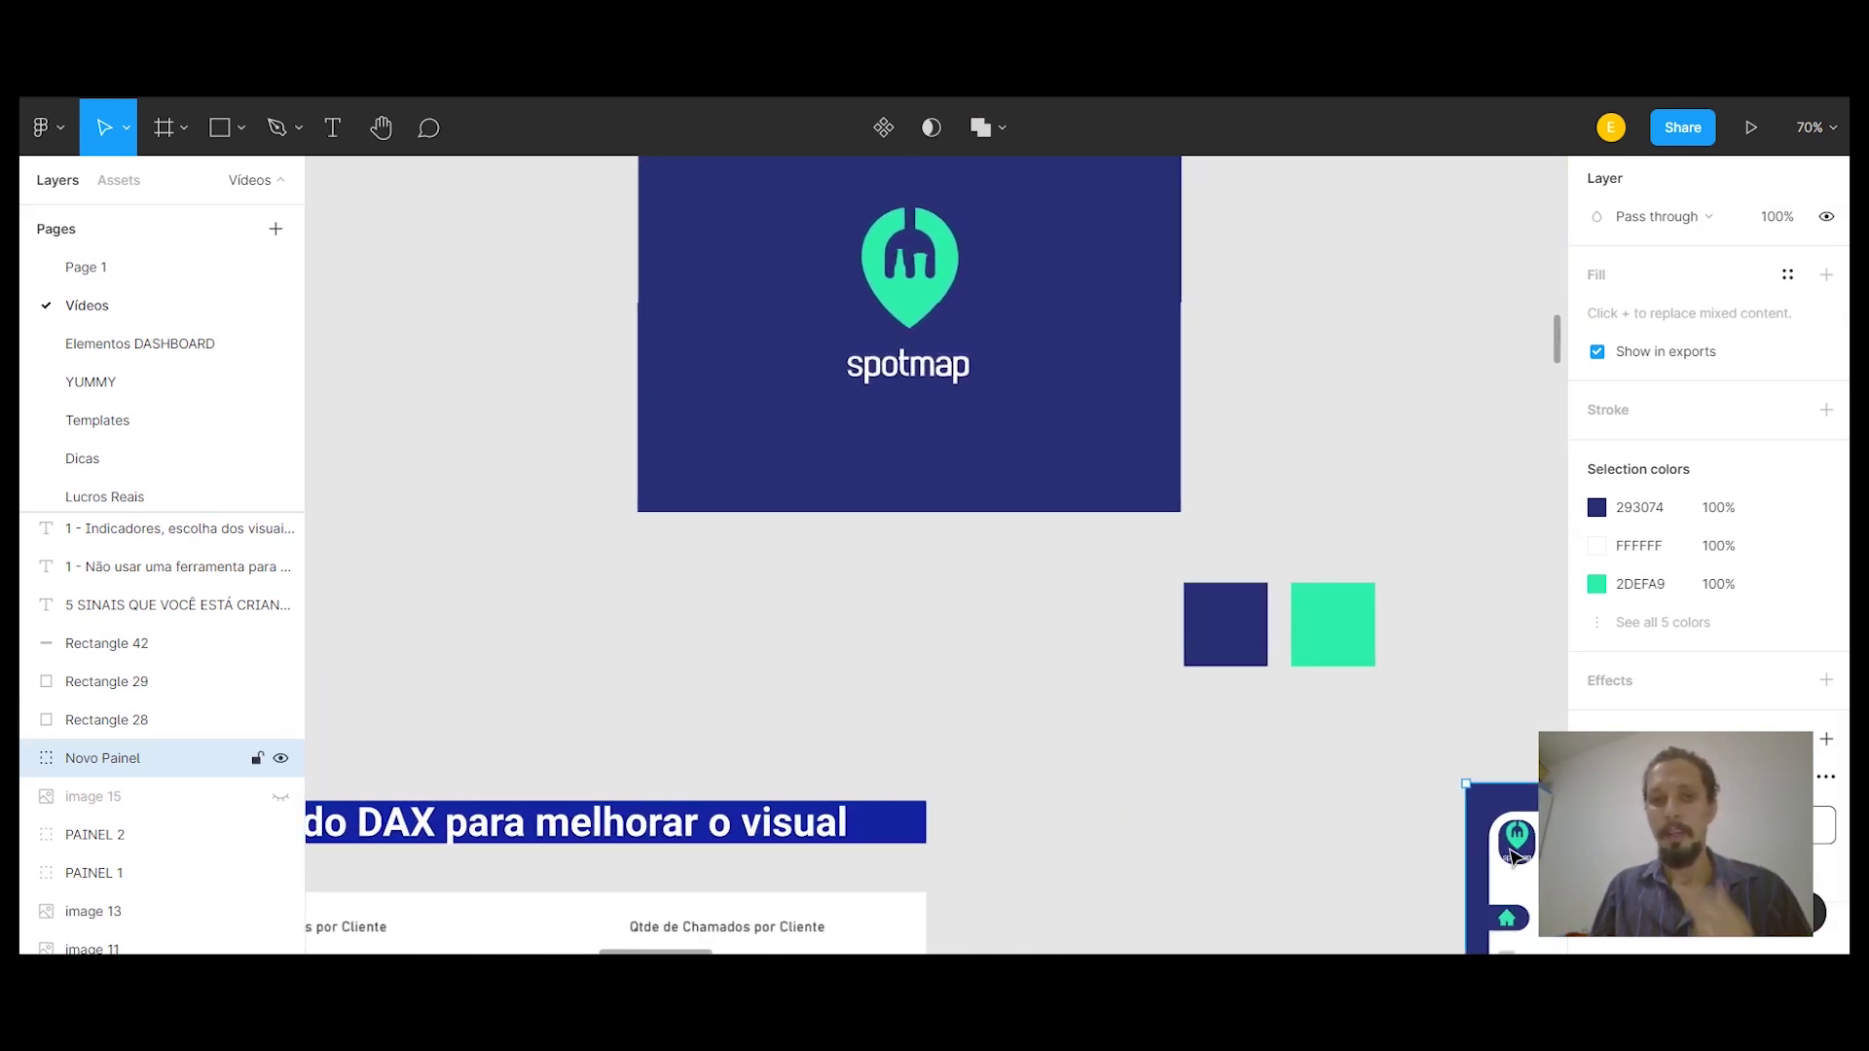
{"action": "scroll", "coordinate": [972, 661], "scroll_direction": "up", "scroll_amount": 2}
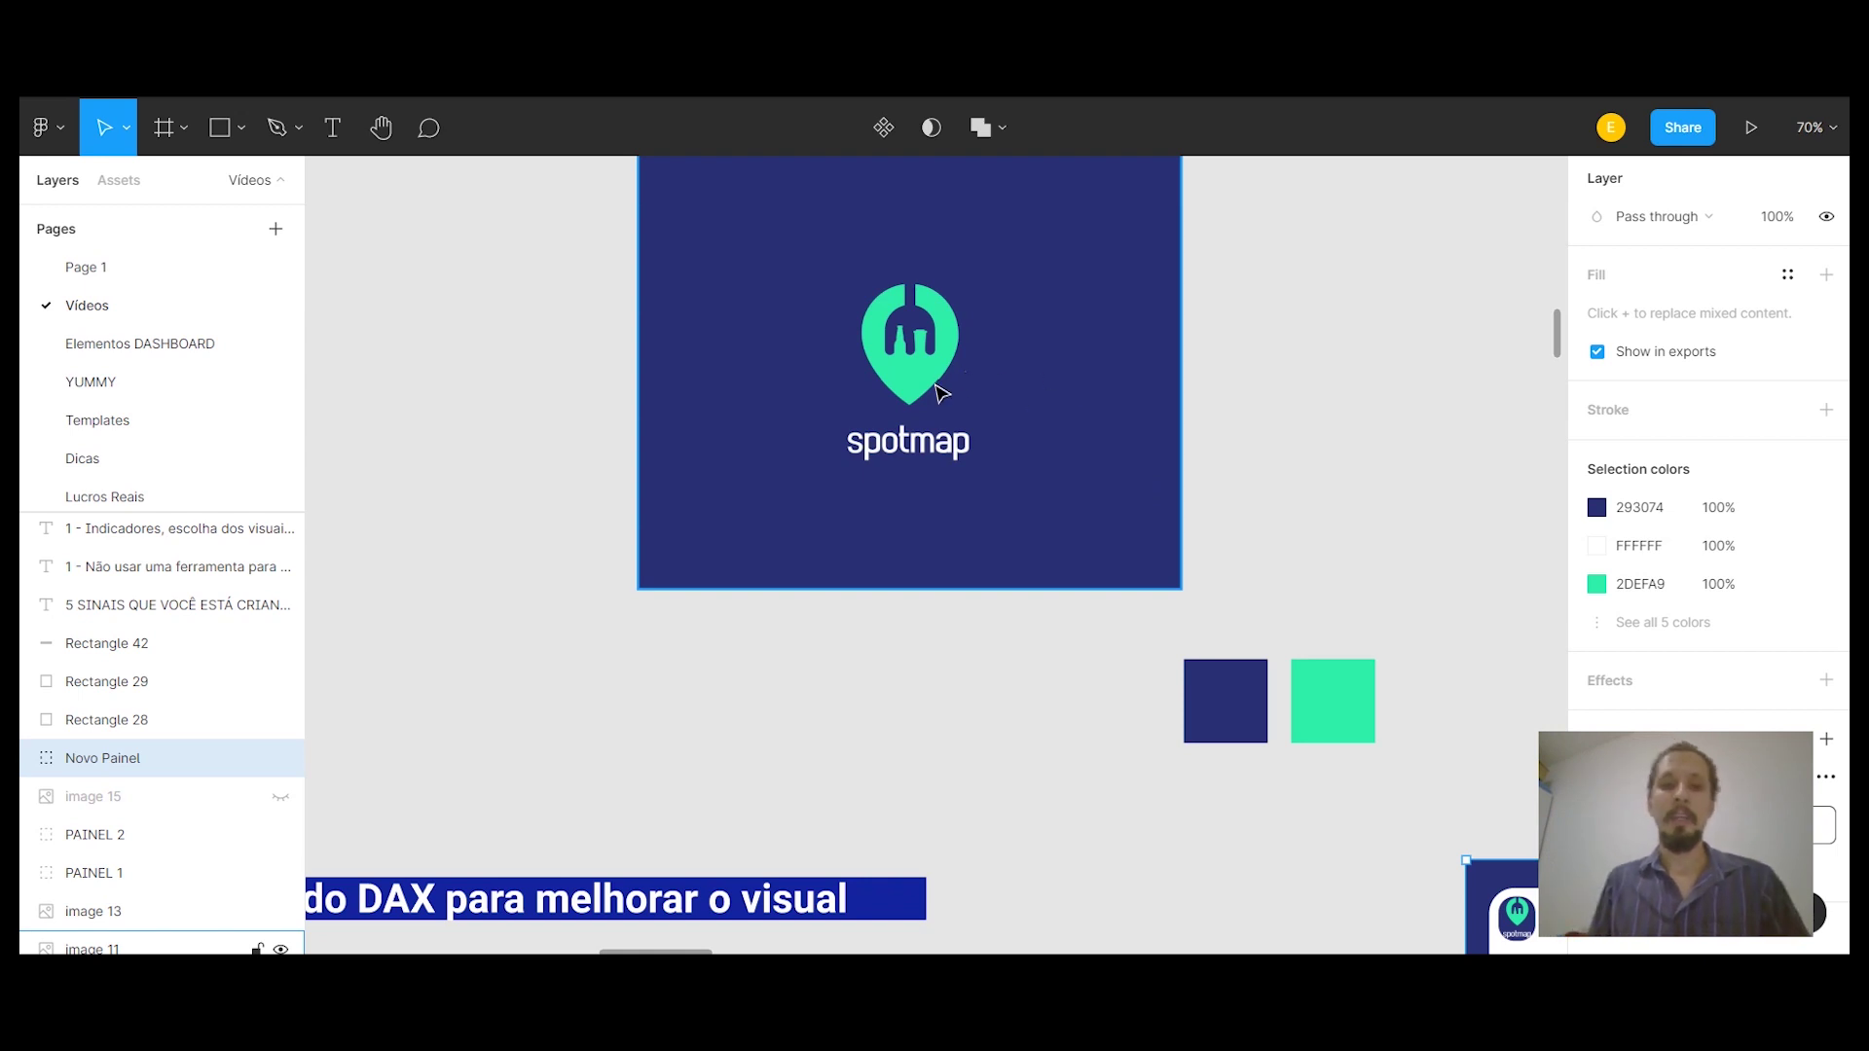
{"action": "scroll", "coordinate": [1321, 371], "scroll_direction": "up", "scroll_amount": 2}
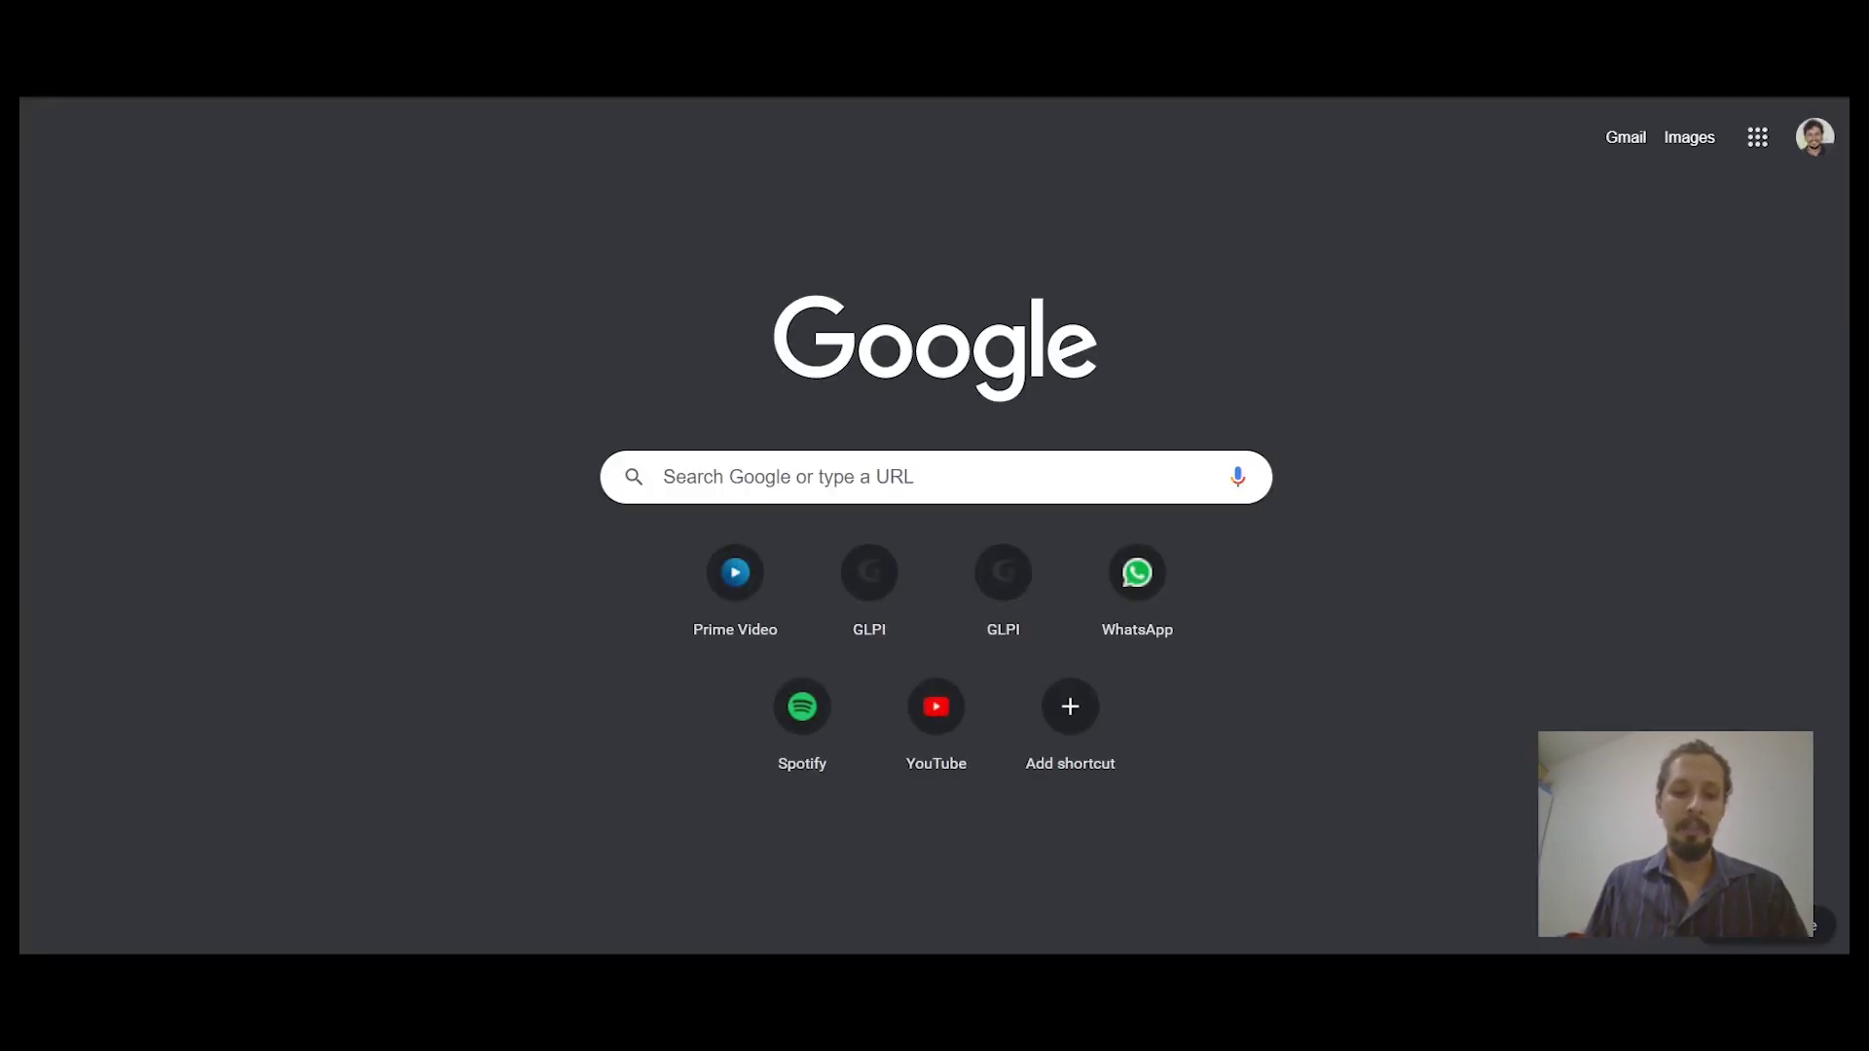
Step: Search Google for "criar paleta de cores", and open the Extrair tema tool of Adobe Color
{"action": "type", "text": "criar paleta de cores"}
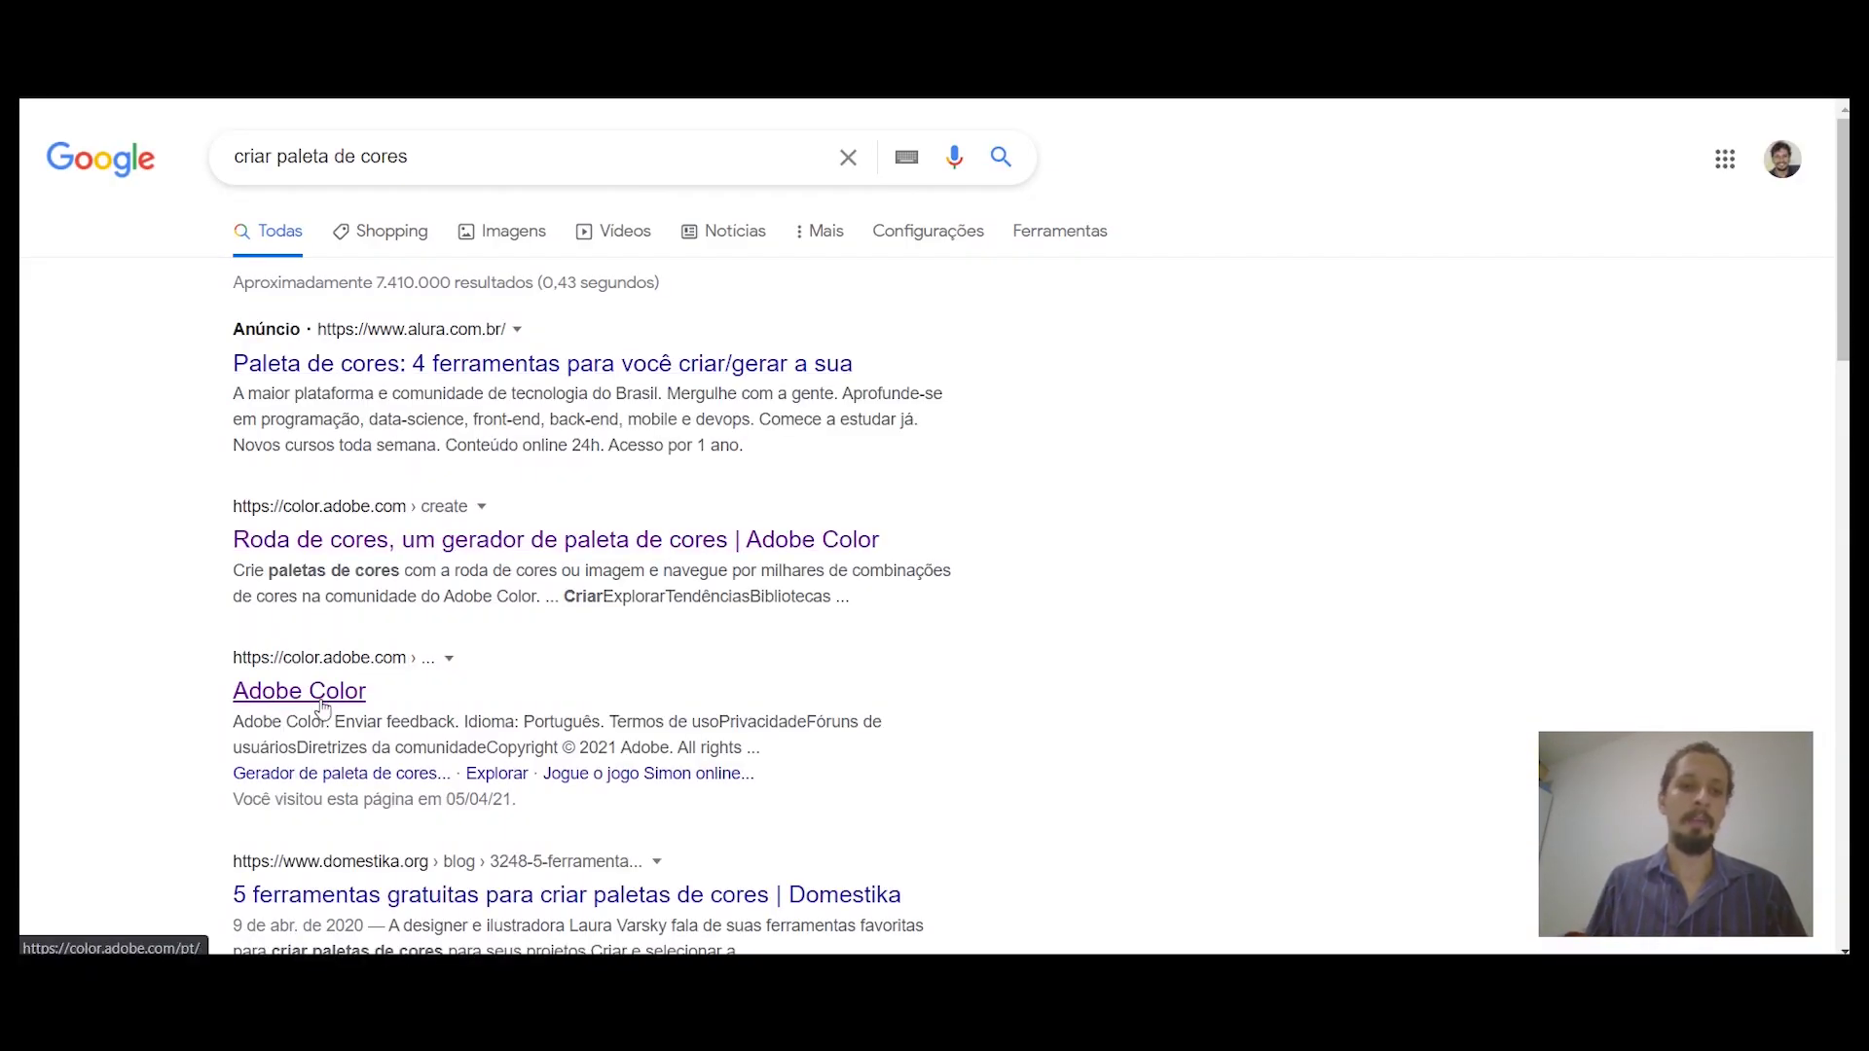
{"action": "left_click", "coordinate": [323, 708]}
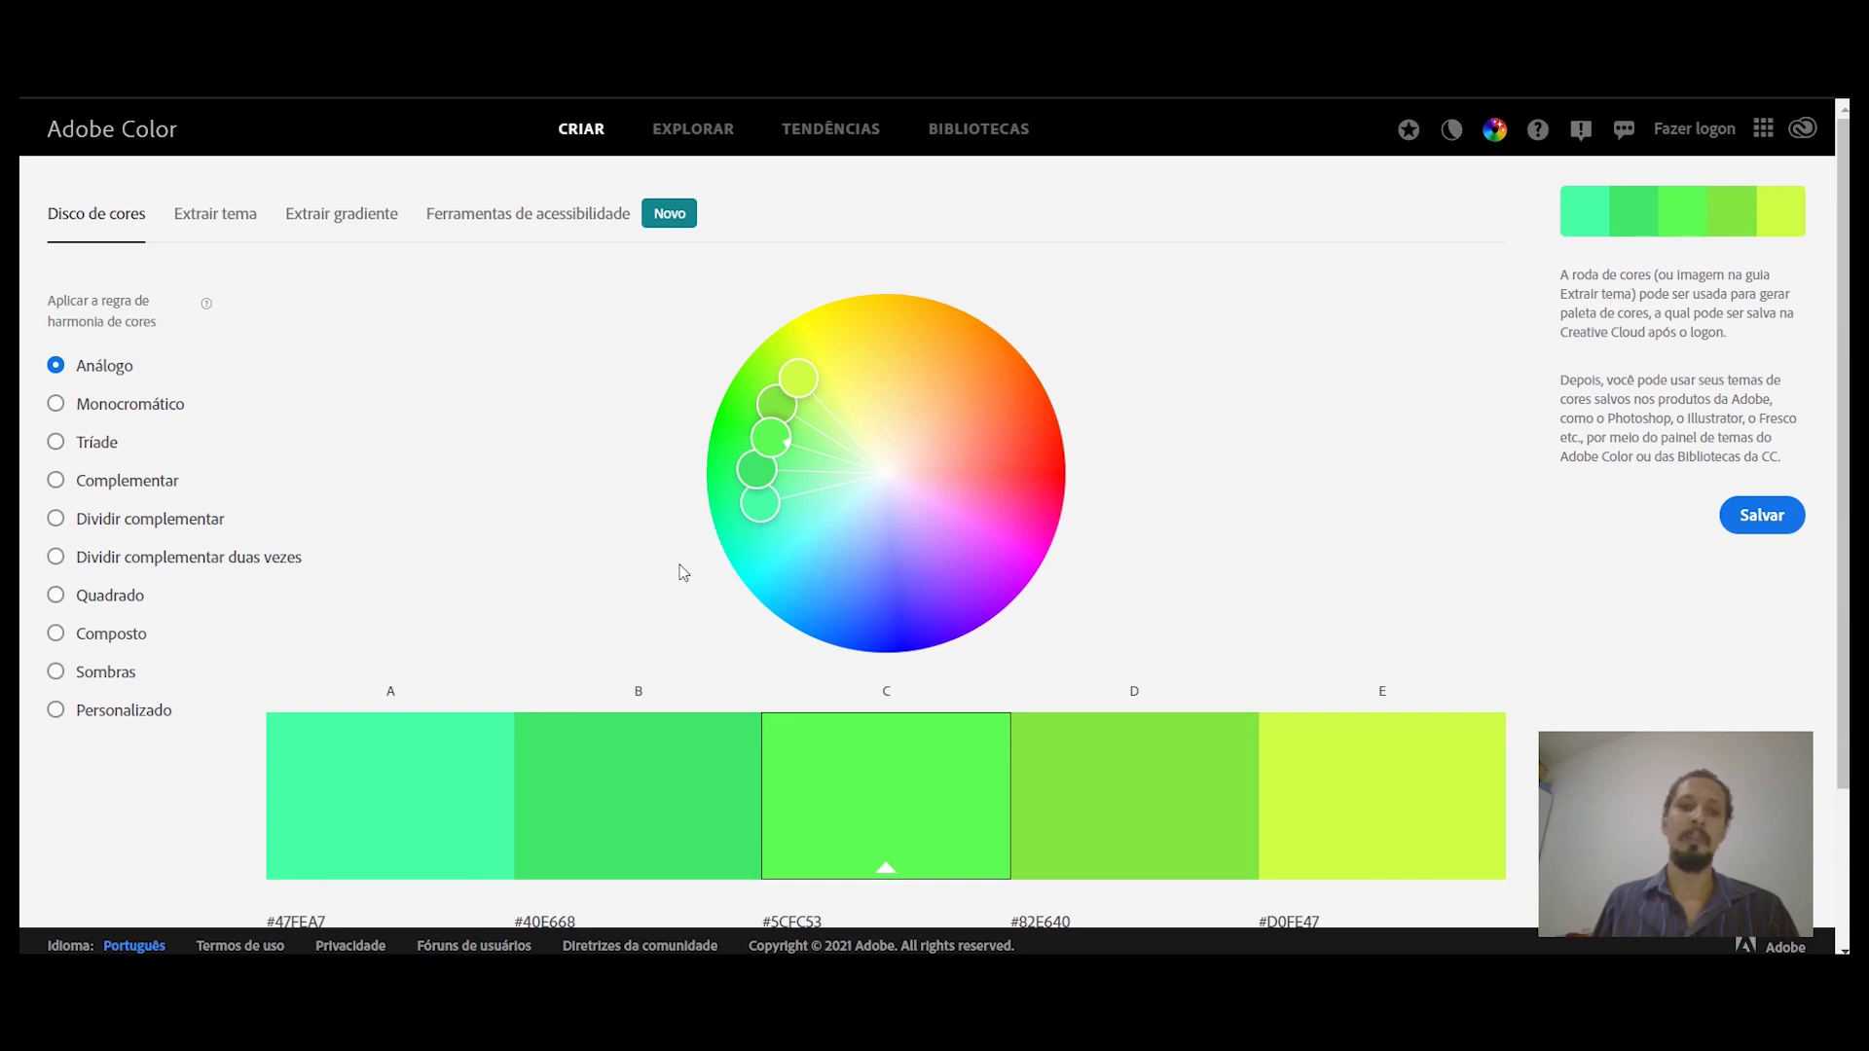
{"action": "left_click", "coordinate": [187, 222]}
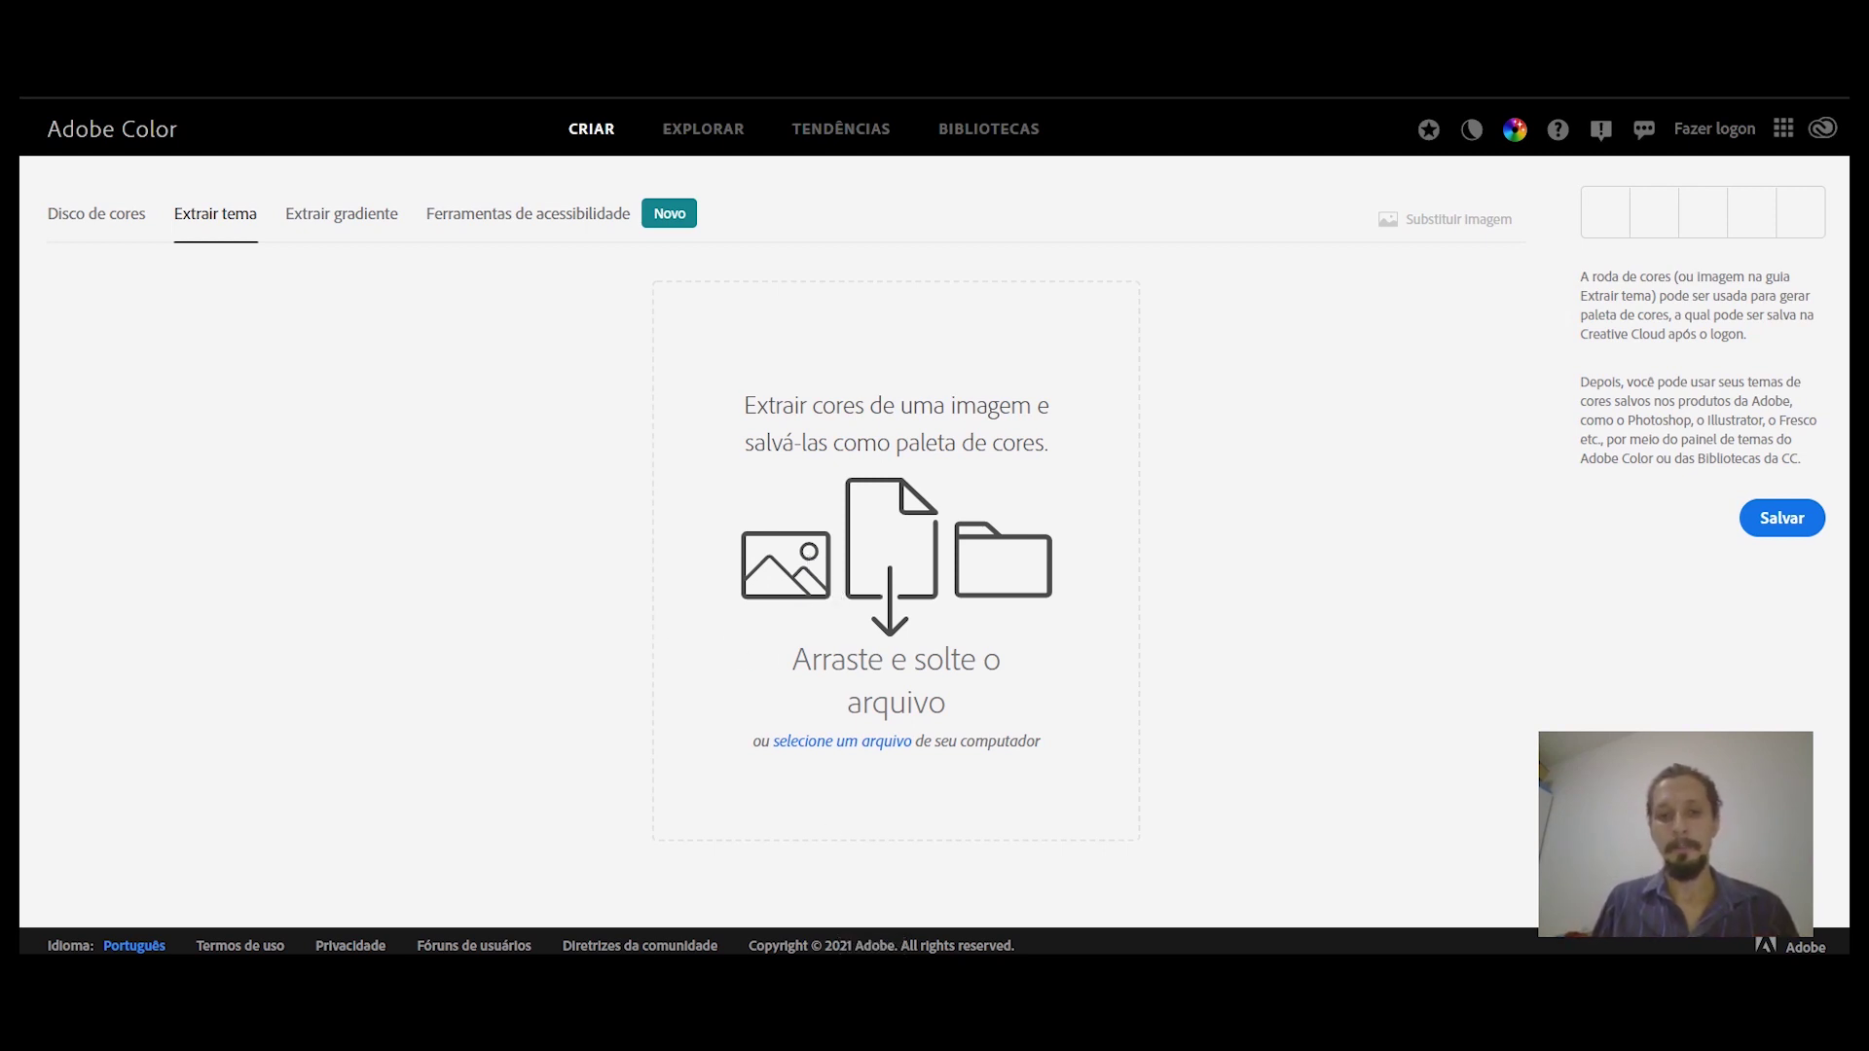
Step: Load image 11.png from the Downloads folder into Adobe Color to extract its colour theme
{"action": "key", "text": "alt+Tab"}
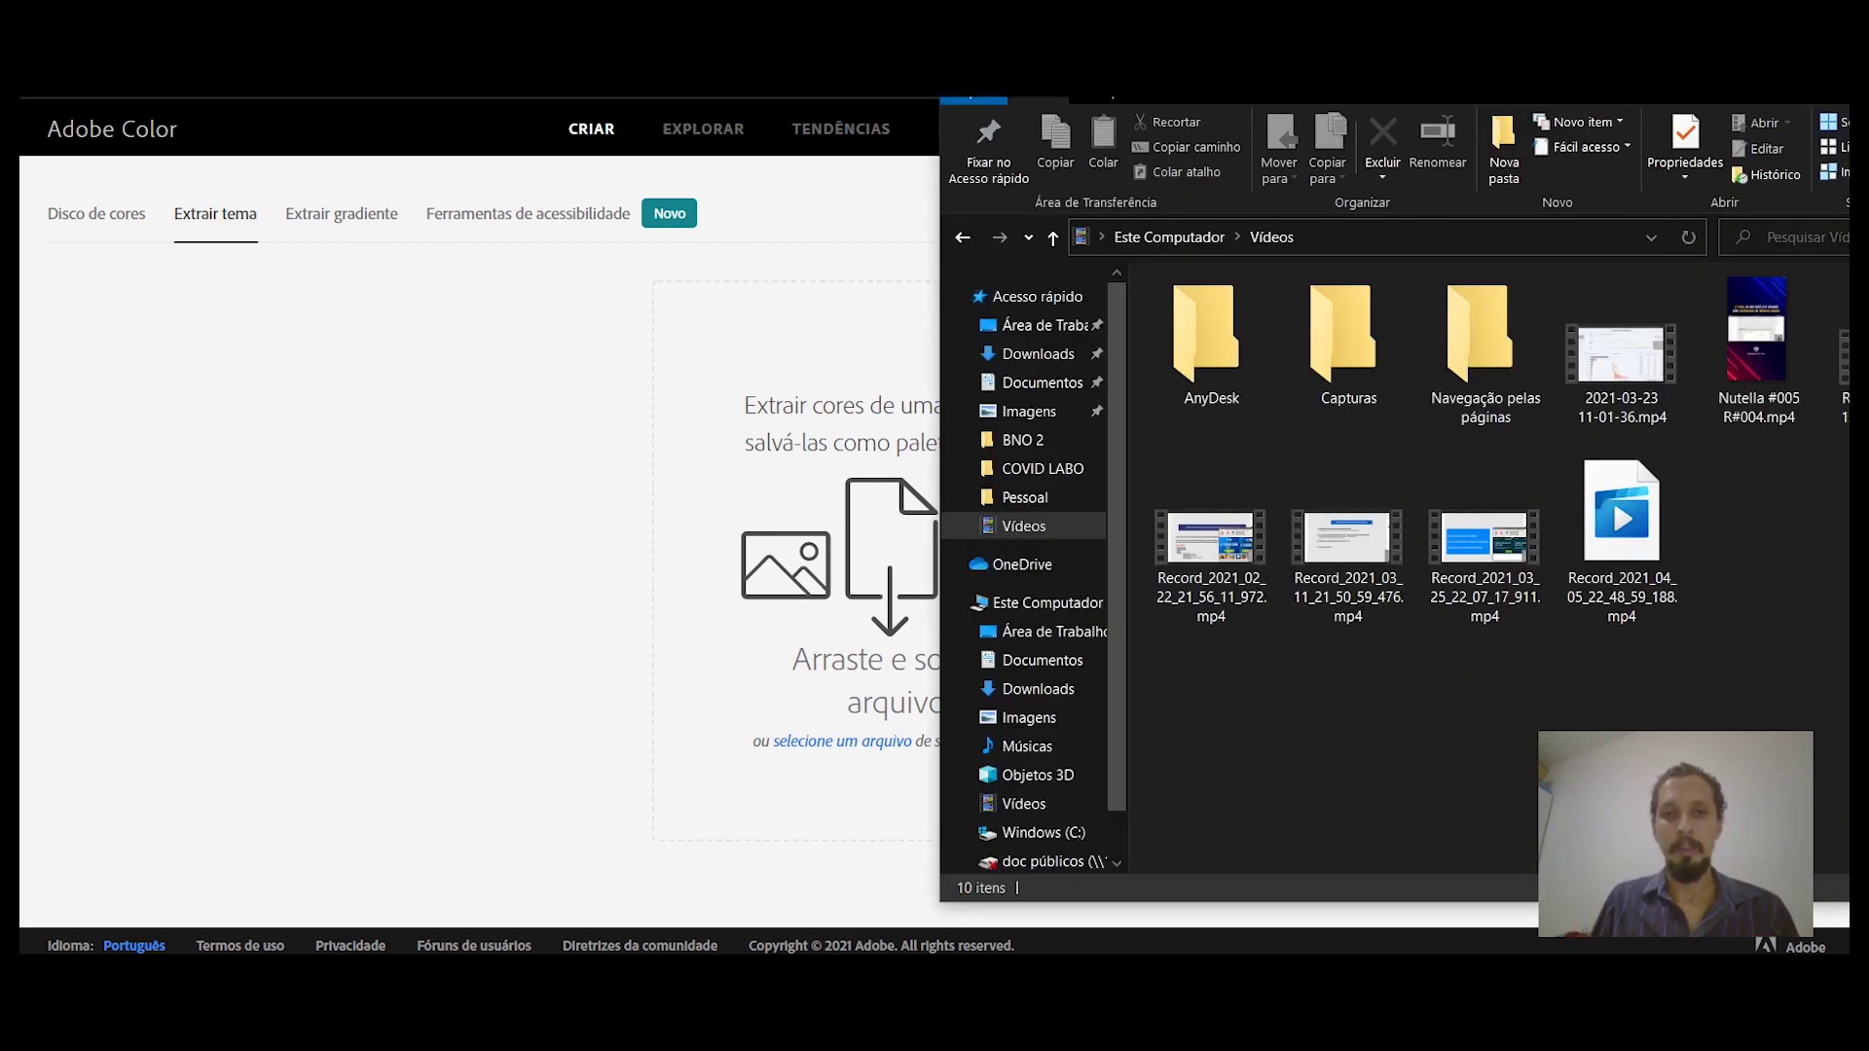
{"action": "left_click", "coordinate": [1065, 353]}
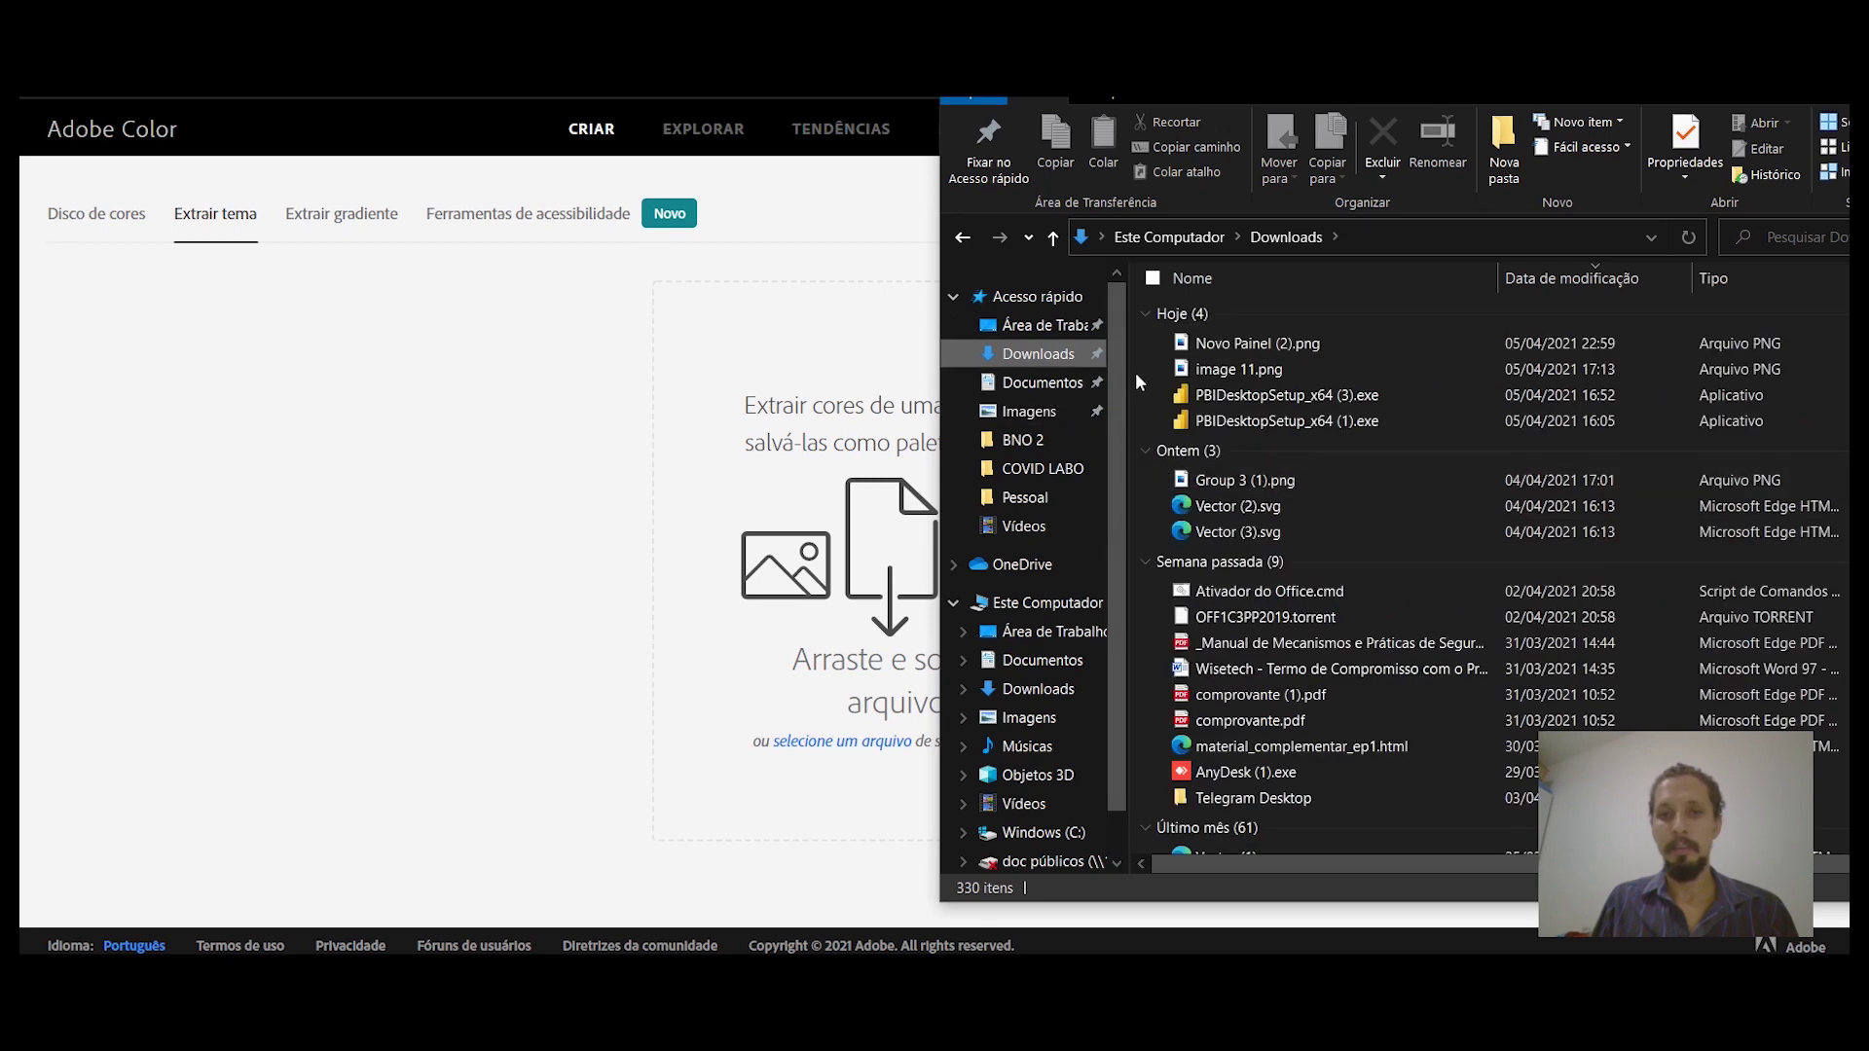
{"action": "left_click", "coordinate": [1236, 380]}
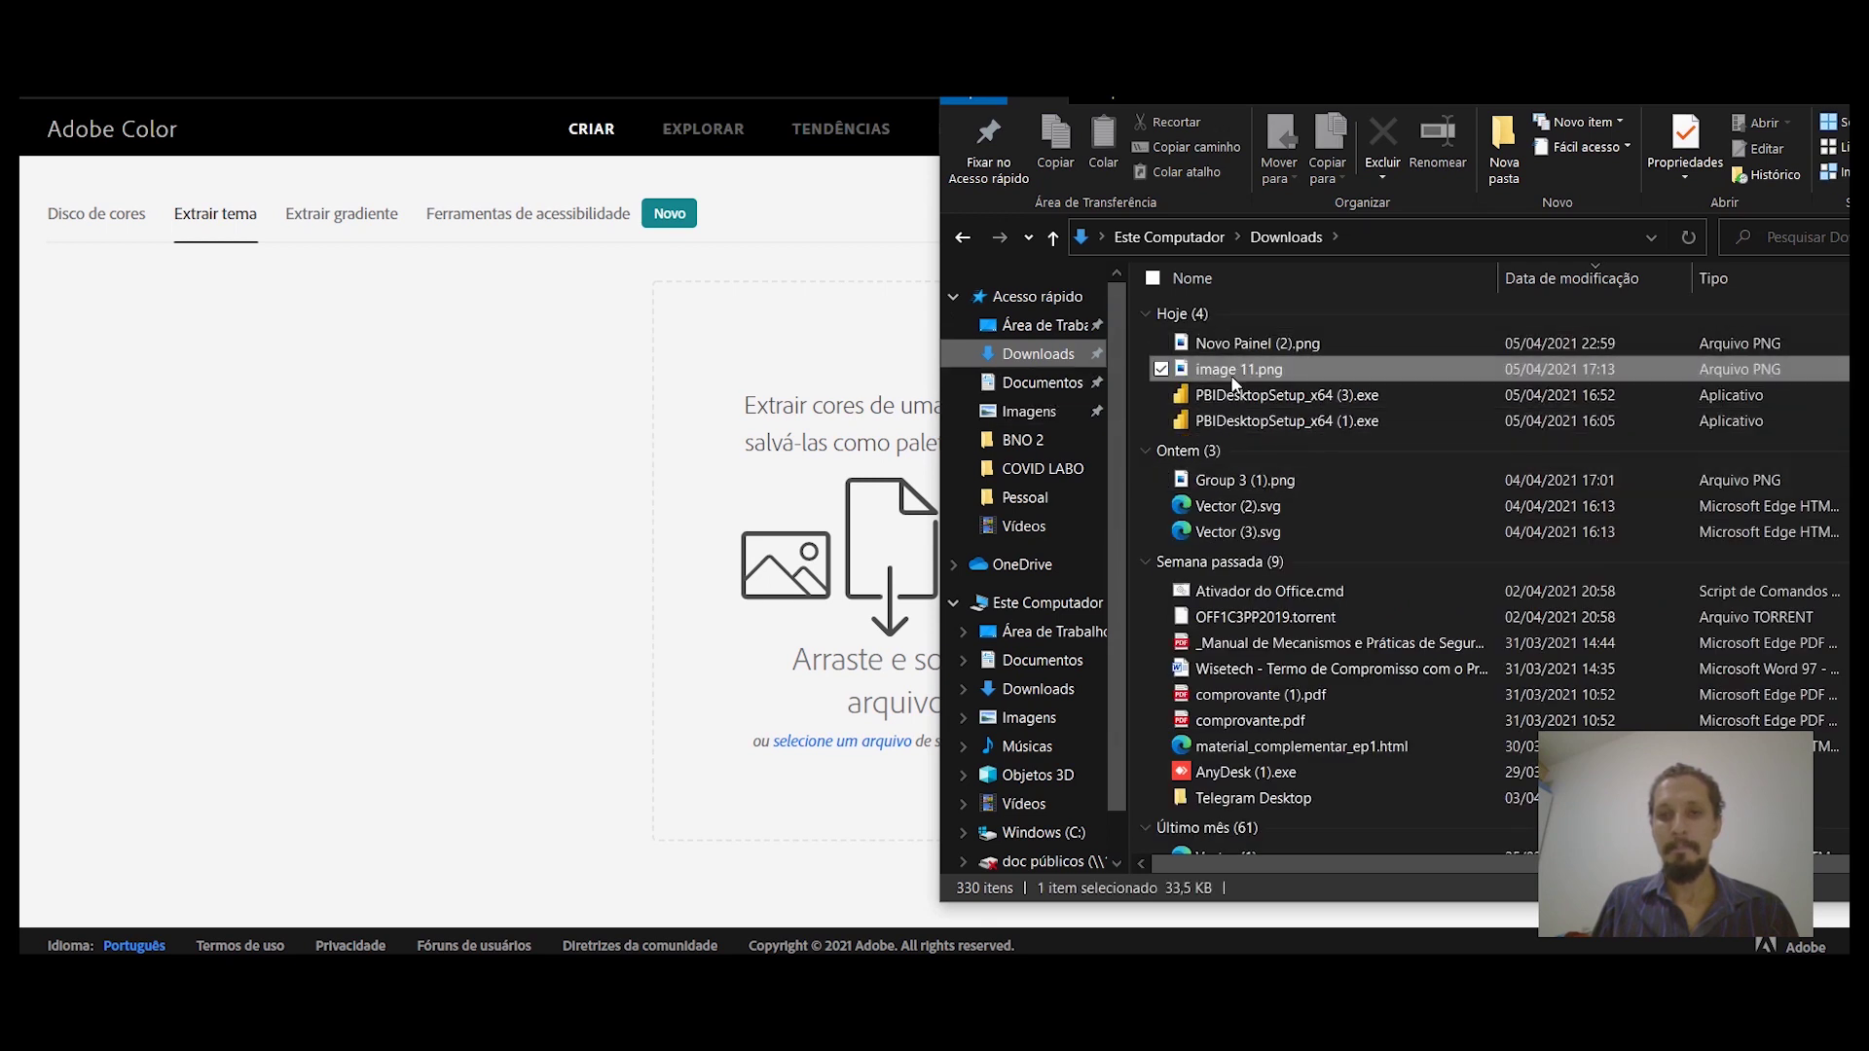
{"action": "left_click_drag", "start_coordinate": [1231, 370], "coordinate": [837, 443]}
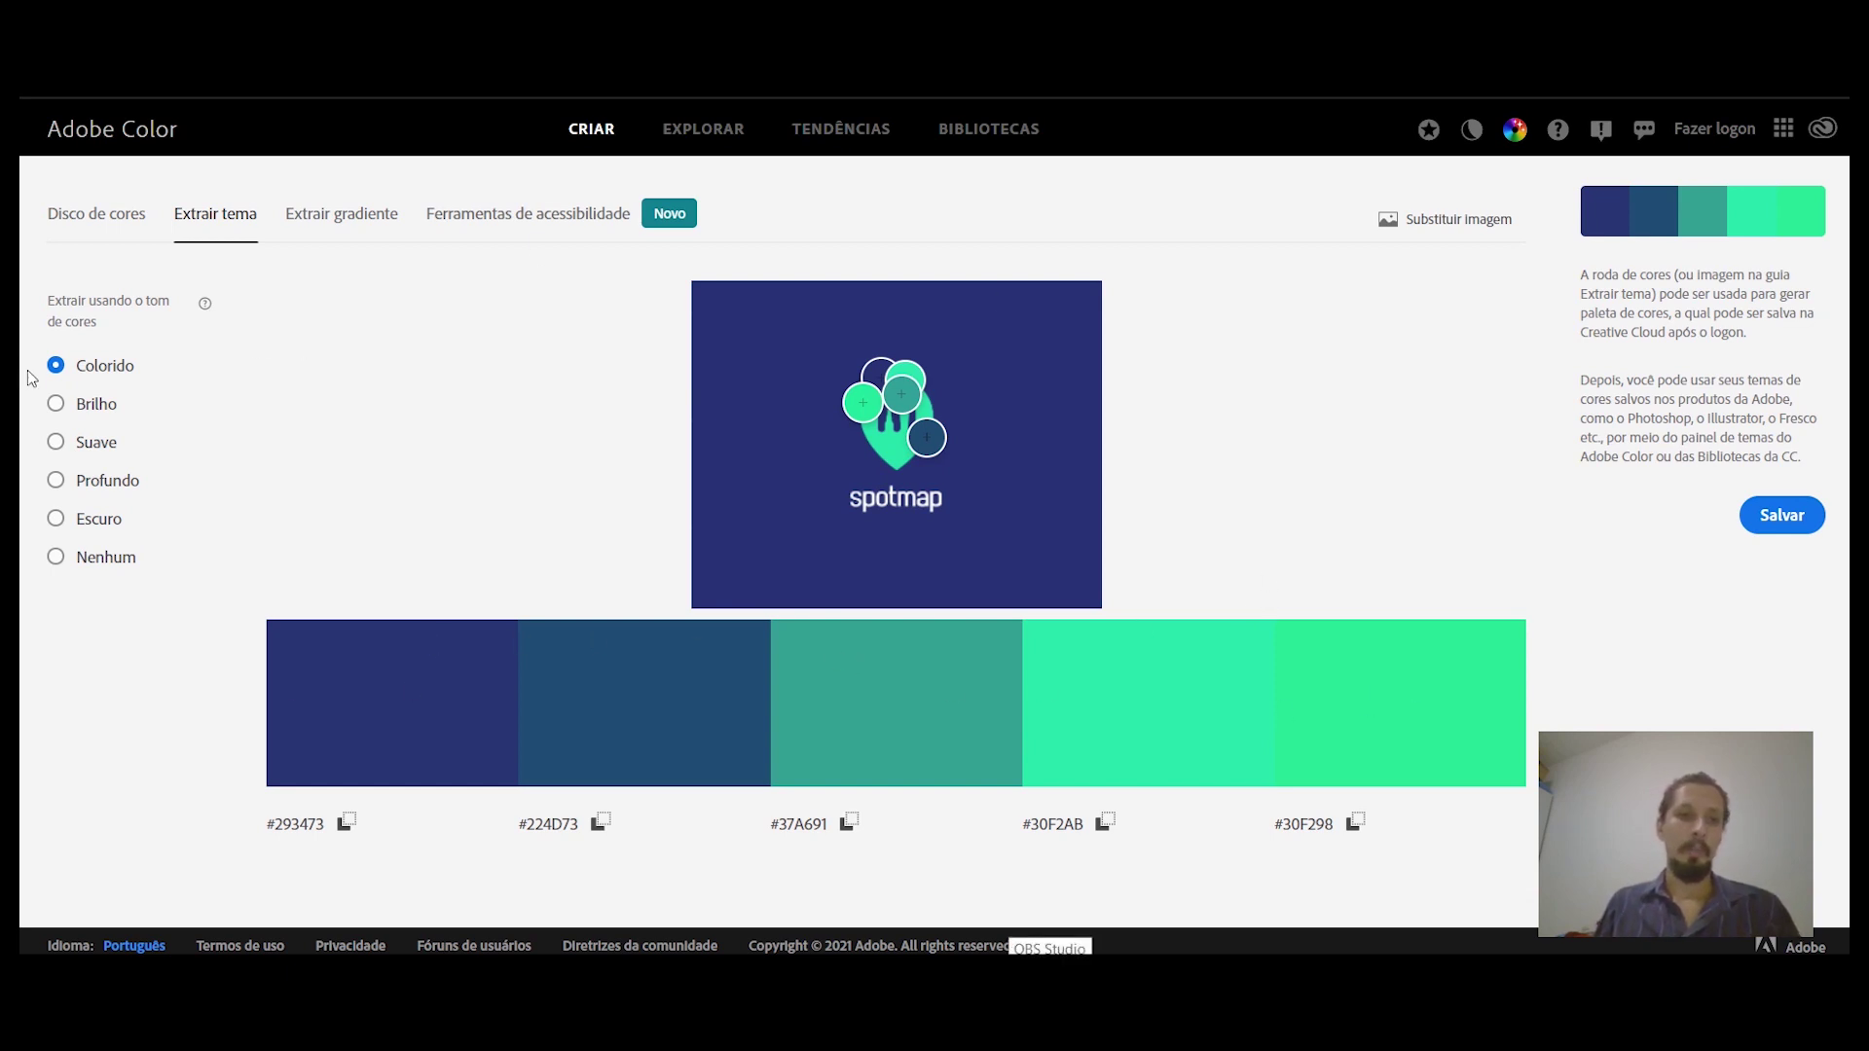
Step: Compare the Brilho, Suave, Profundo, Escuro and Nenhum moods for the logo's extracted palette, and choose Suave
{"action": "left_click", "coordinate": [72, 409]}
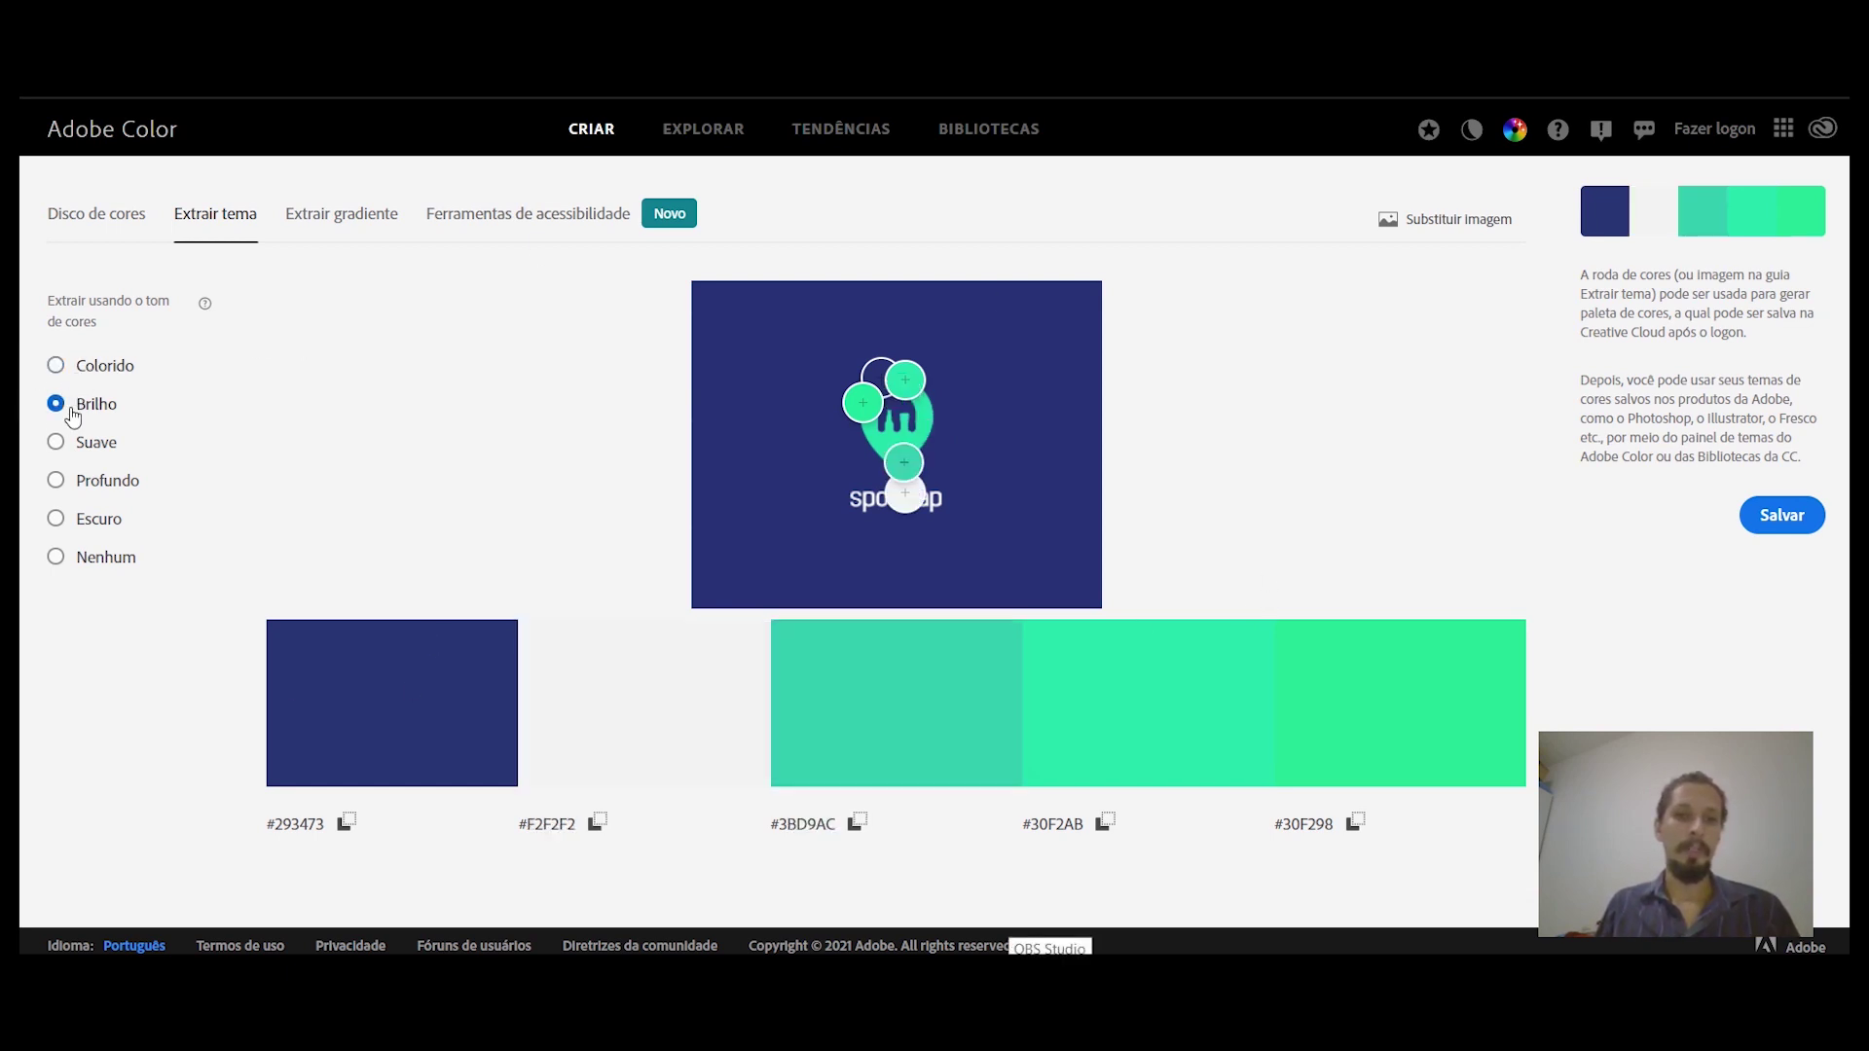
{"action": "left_click", "coordinate": [60, 446]}
{"action": "left_click", "coordinate": [94, 489]}
{"action": "left_click", "coordinate": [81, 528]}
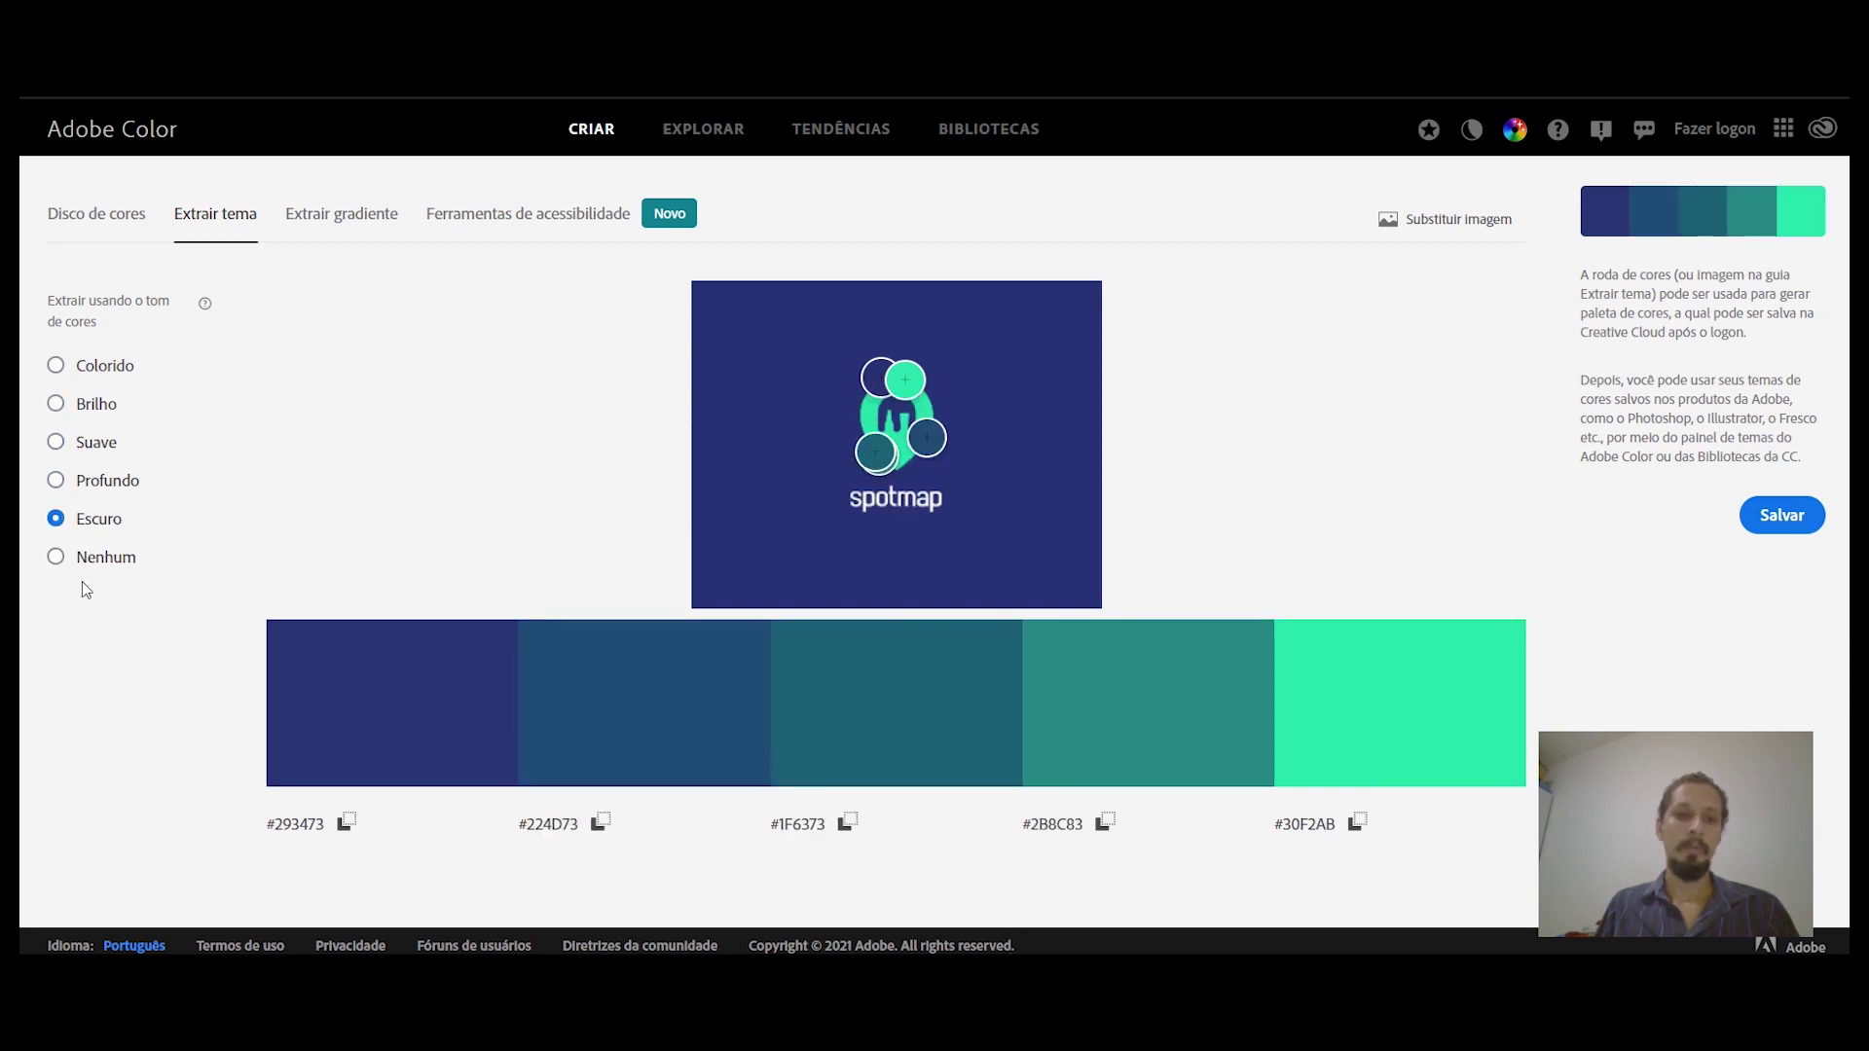
{"action": "left_click", "coordinate": [92, 569]}
{"action": "left_click", "coordinate": [92, 486]}
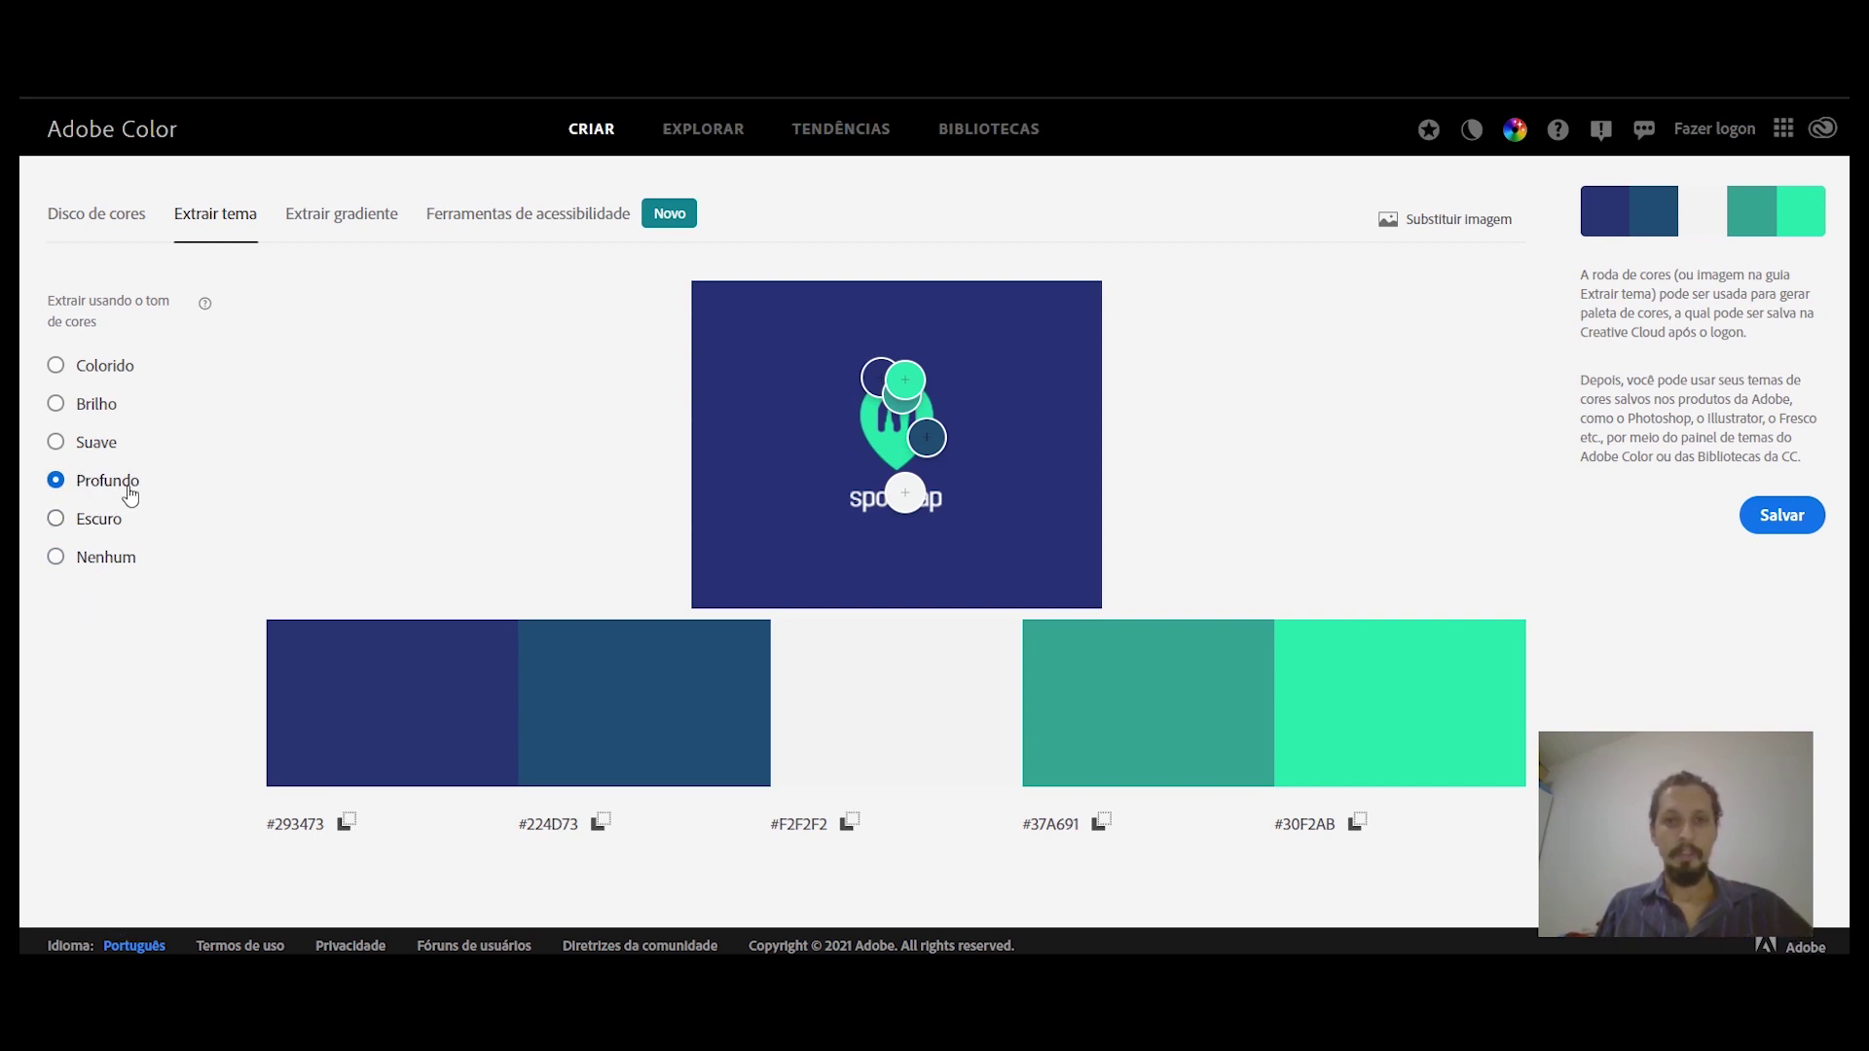
{"action": "left_click", "coordinate": [94, 457]}
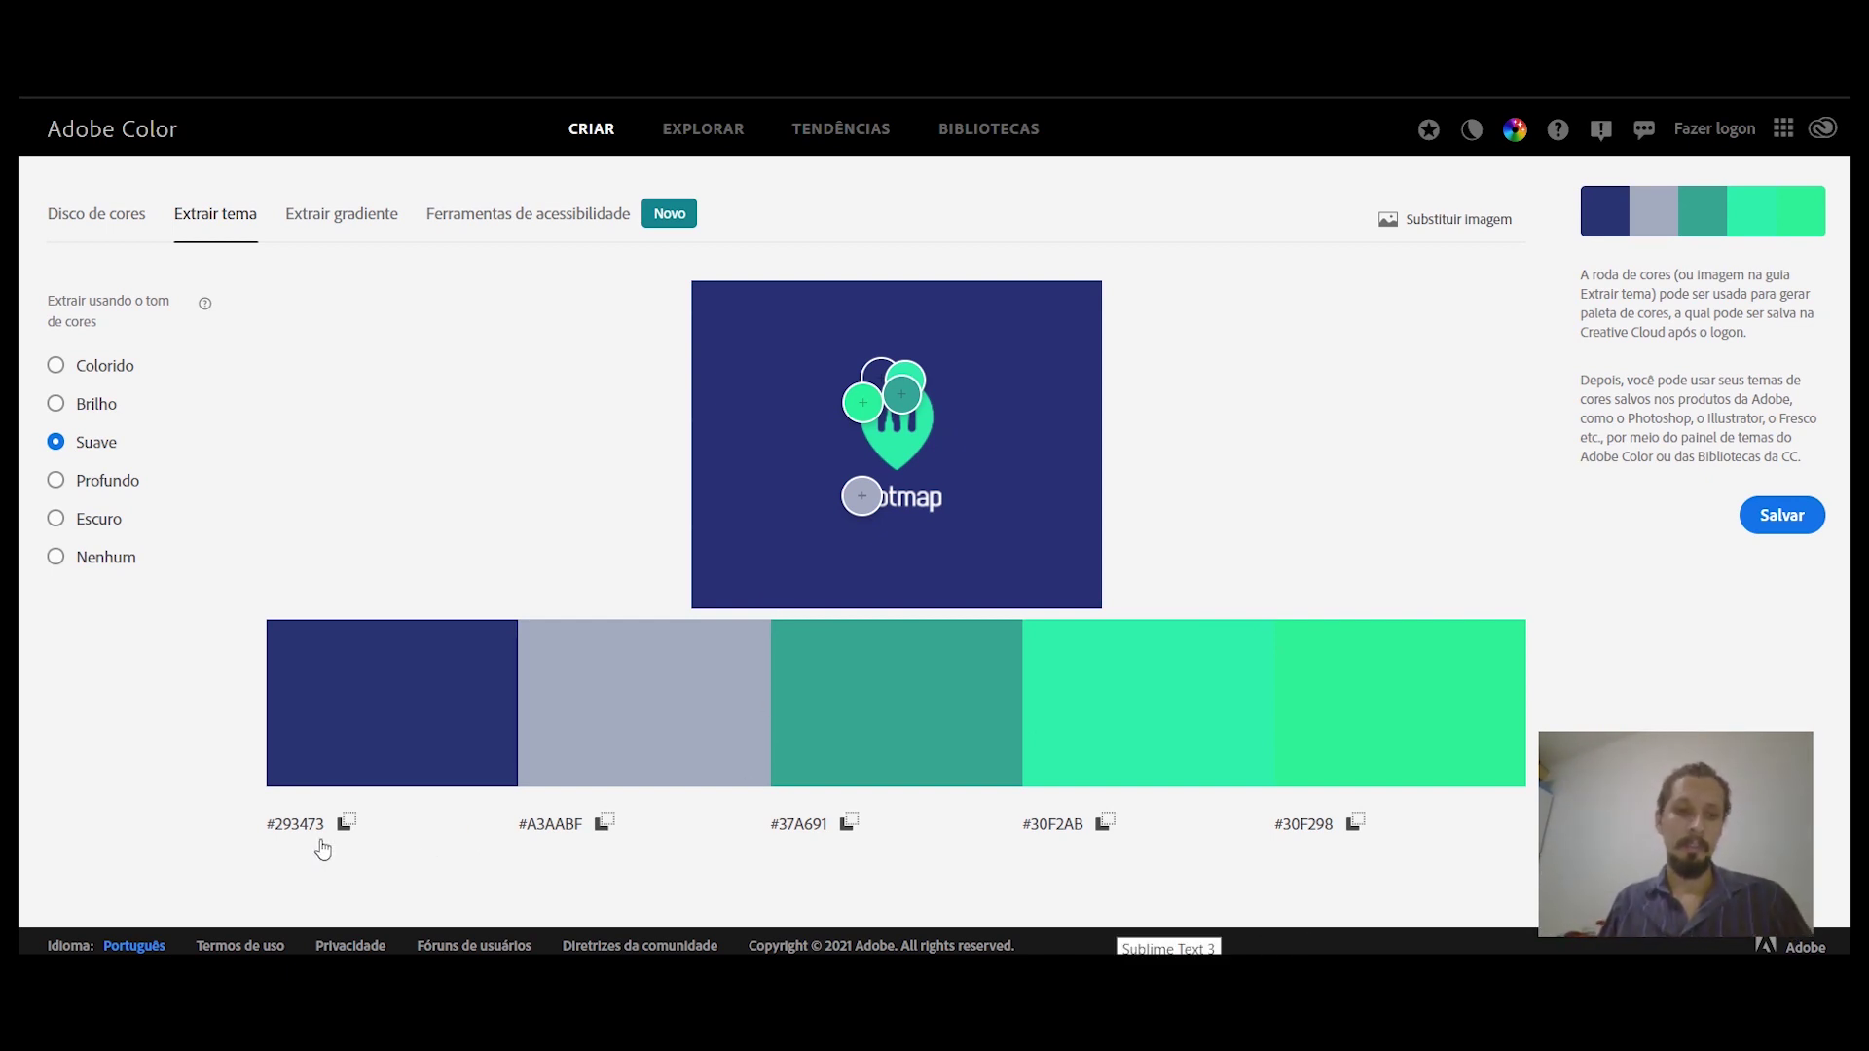
Step: Switch to Power BI and open the customization of the current report theme
{"action": "left_click", "coordinate": [798, 953]}
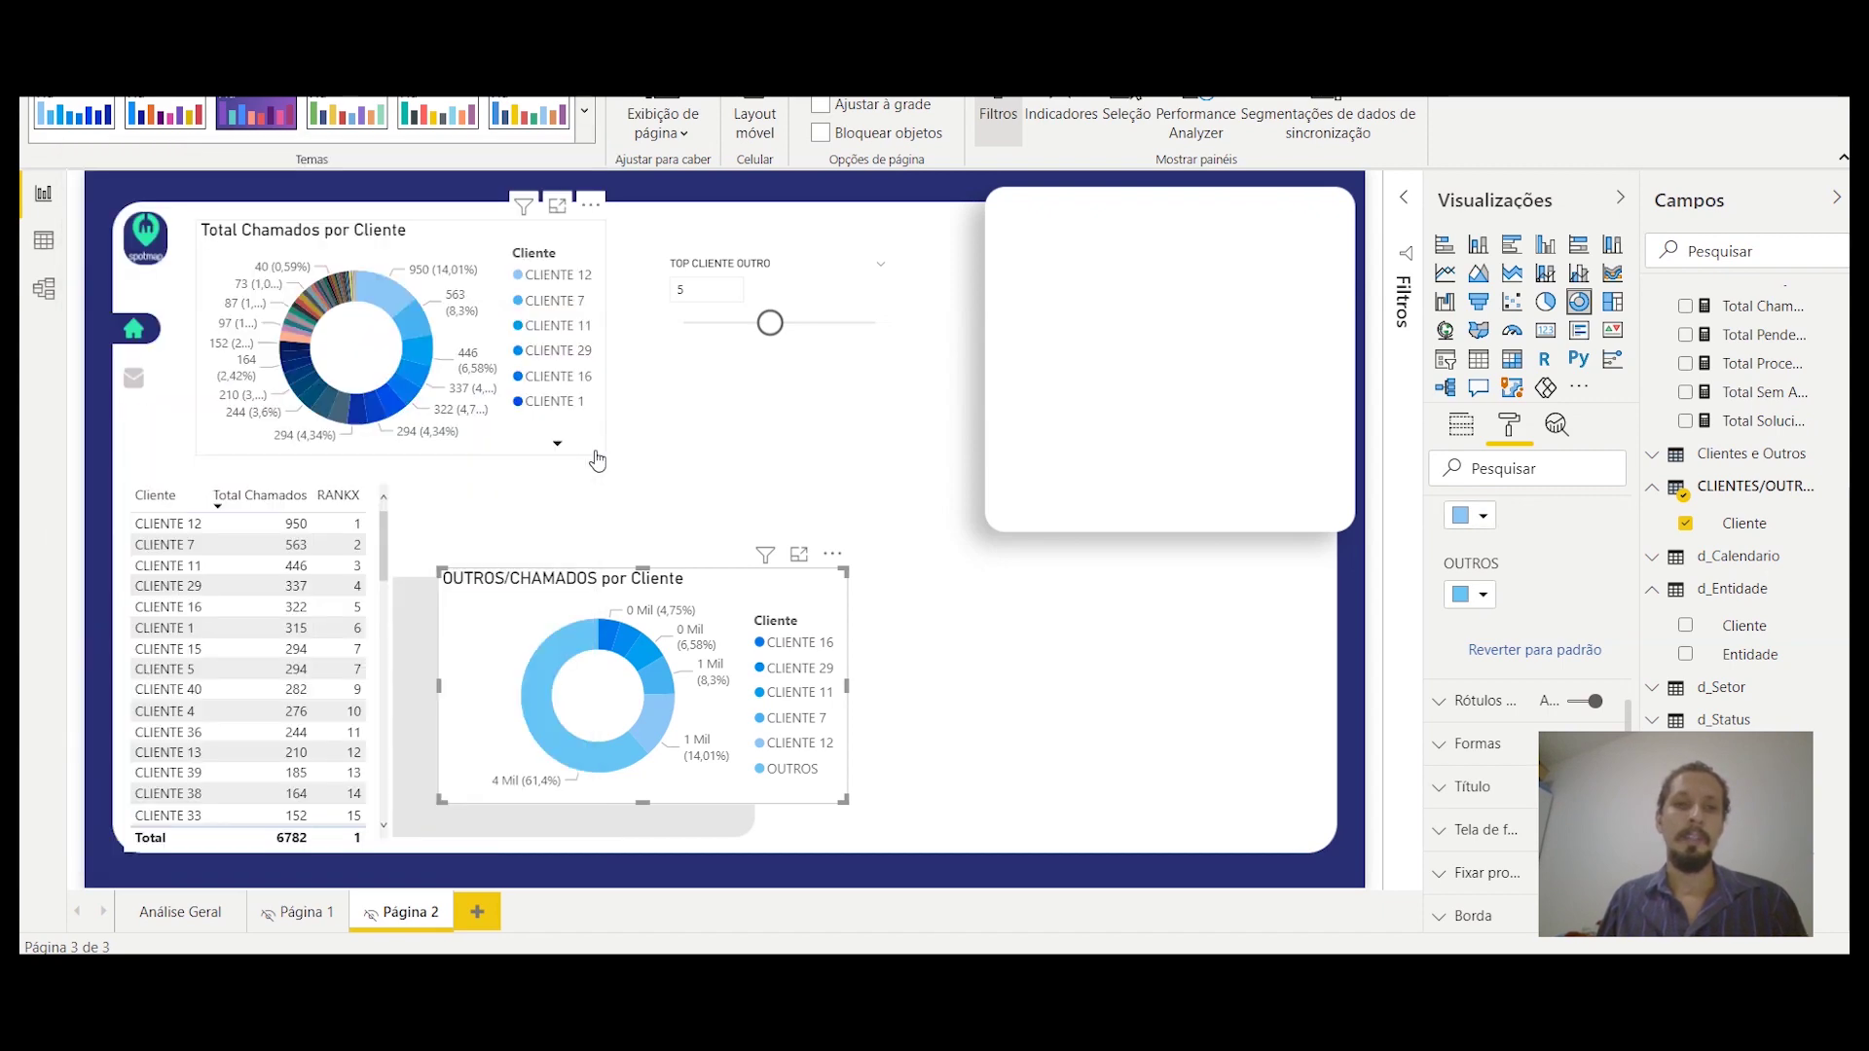
{"action": "left_click", "coordinate": [583, 115]}
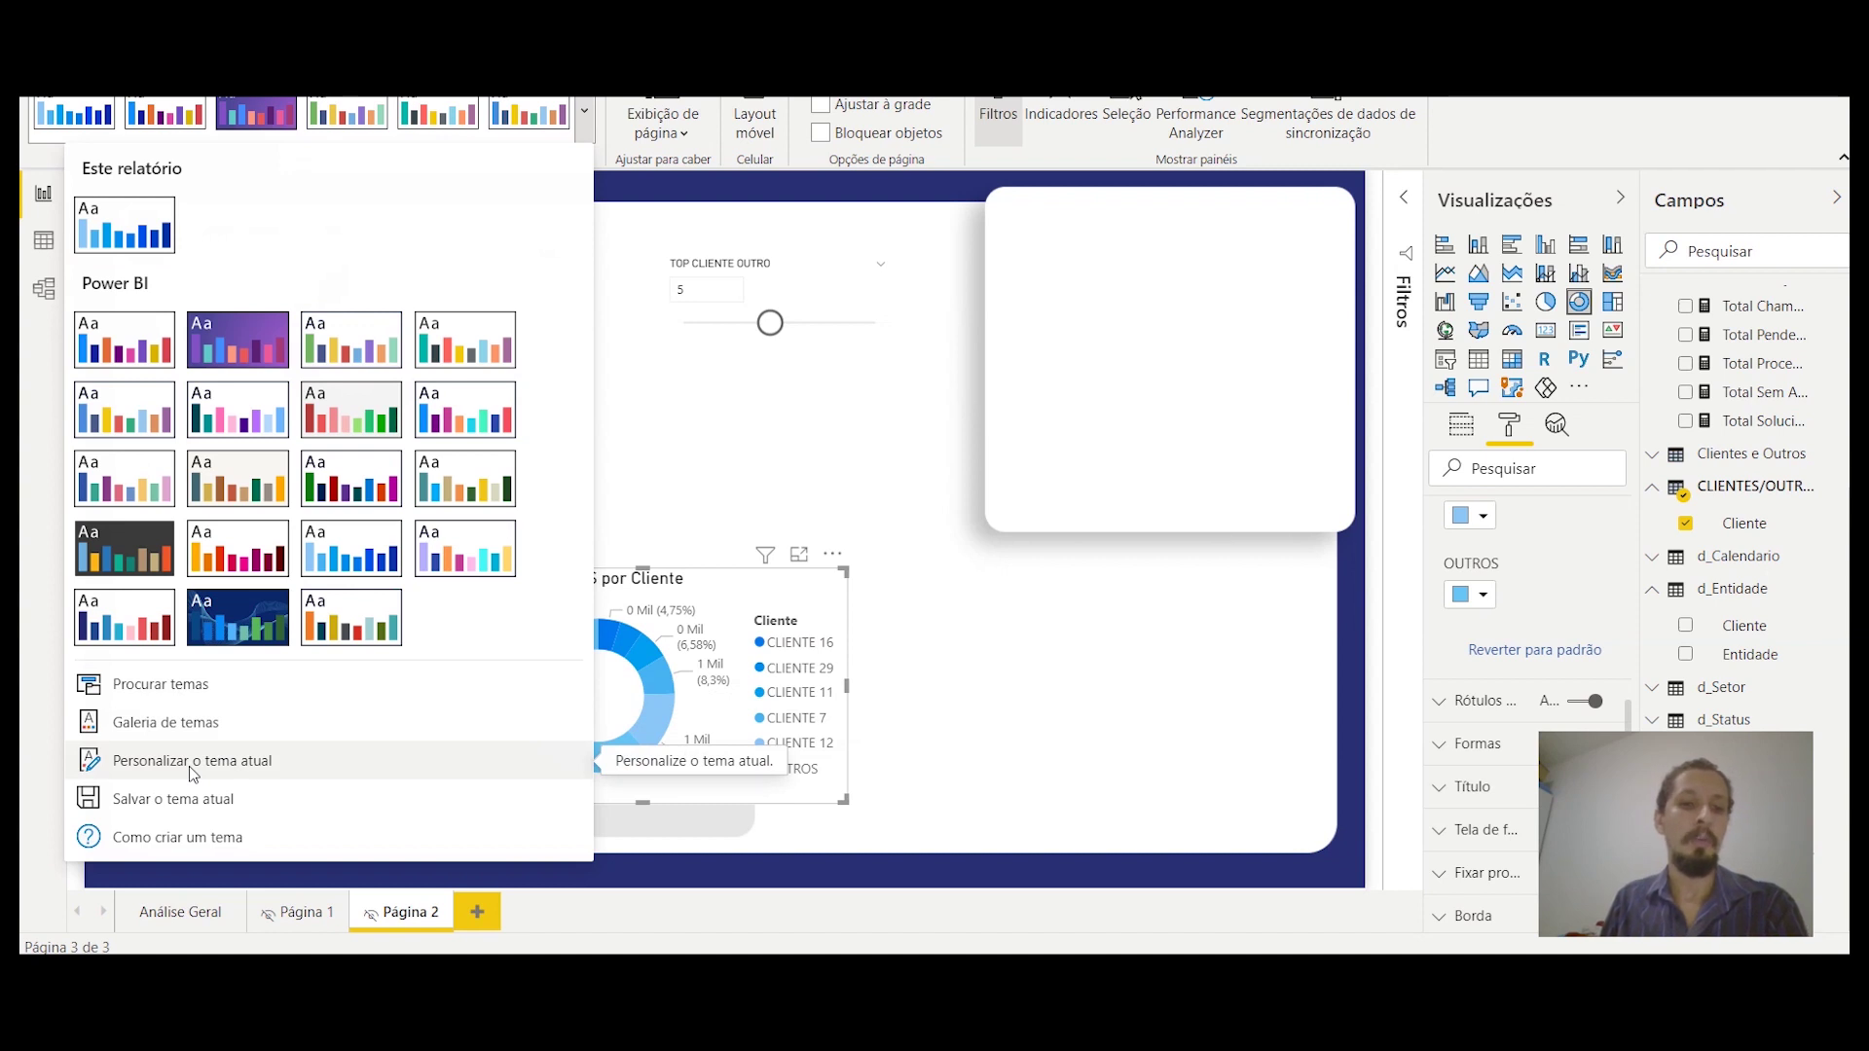
{"action": "left_click", "coordinate": [335, 780]}
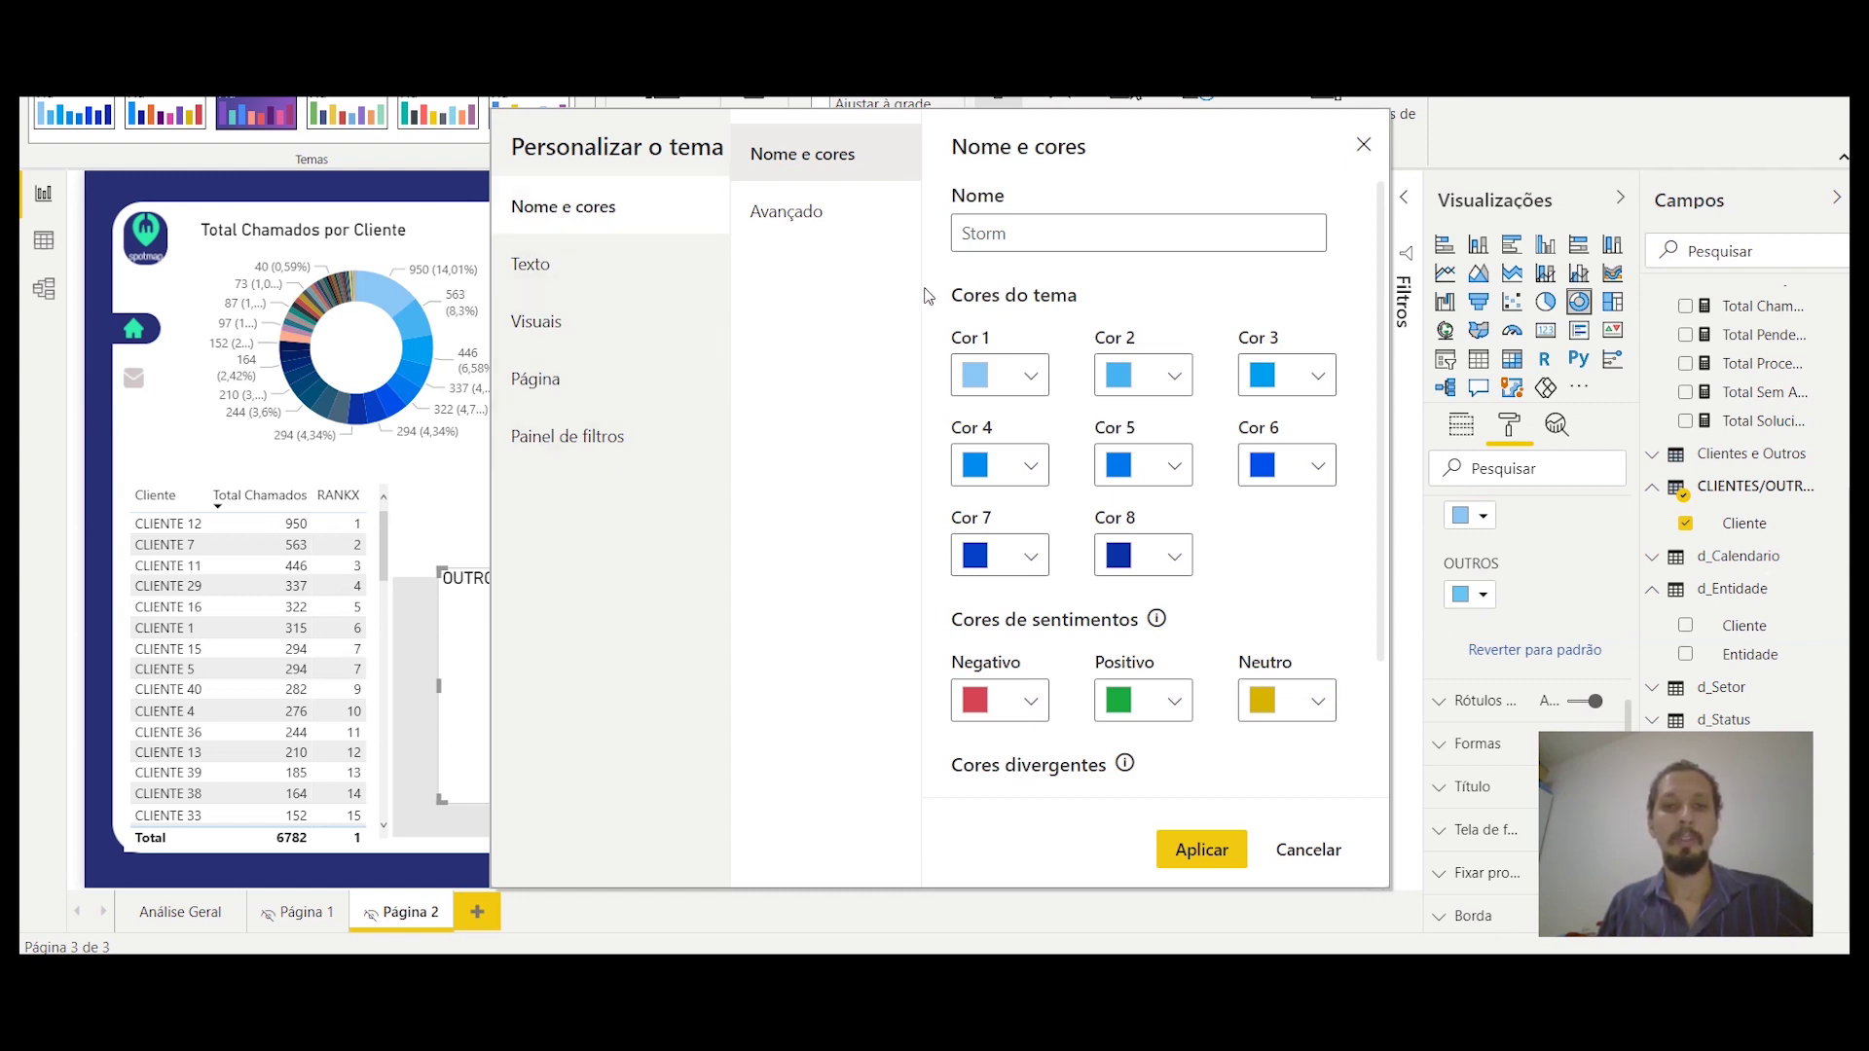
Step: Examine the theme's text, visuals, page and filter pane settings, and return to its name and colours
{"action": "left_click", "coordinate": [560, 276]}
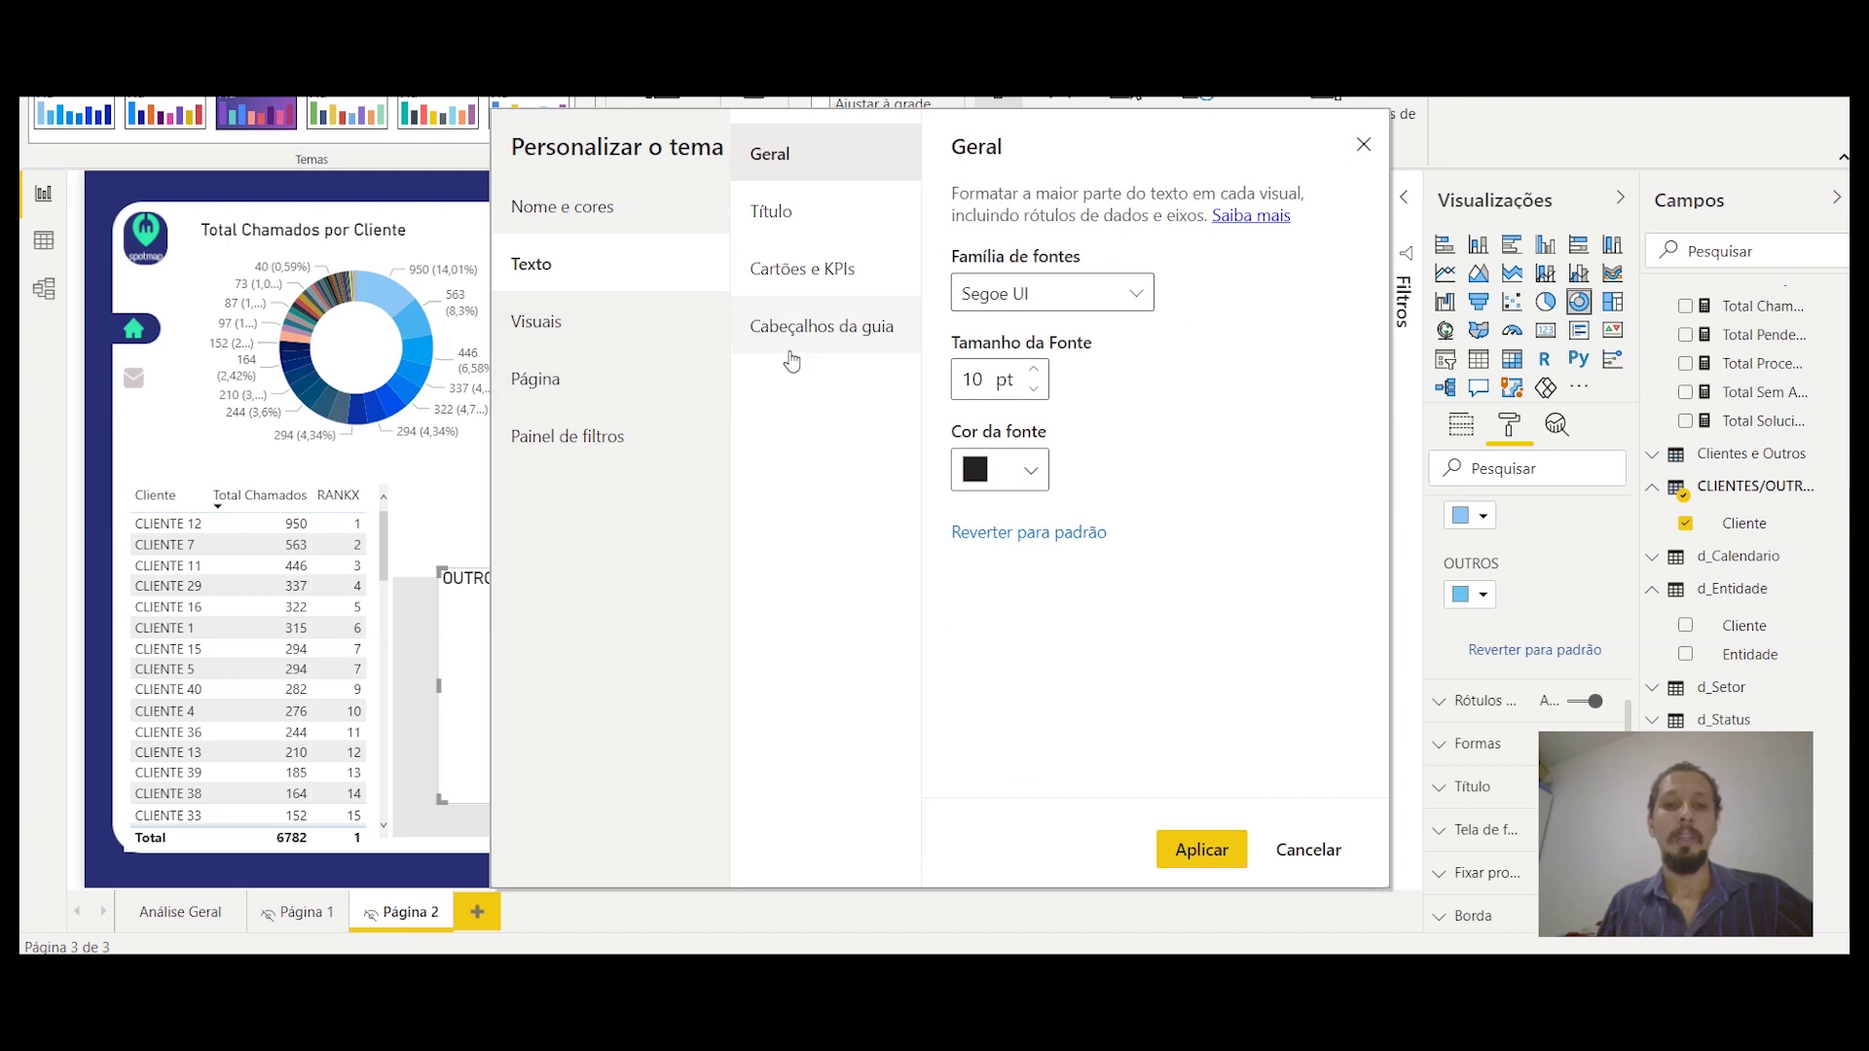
{"action": "left_click", "coordinate": [634, 338]}
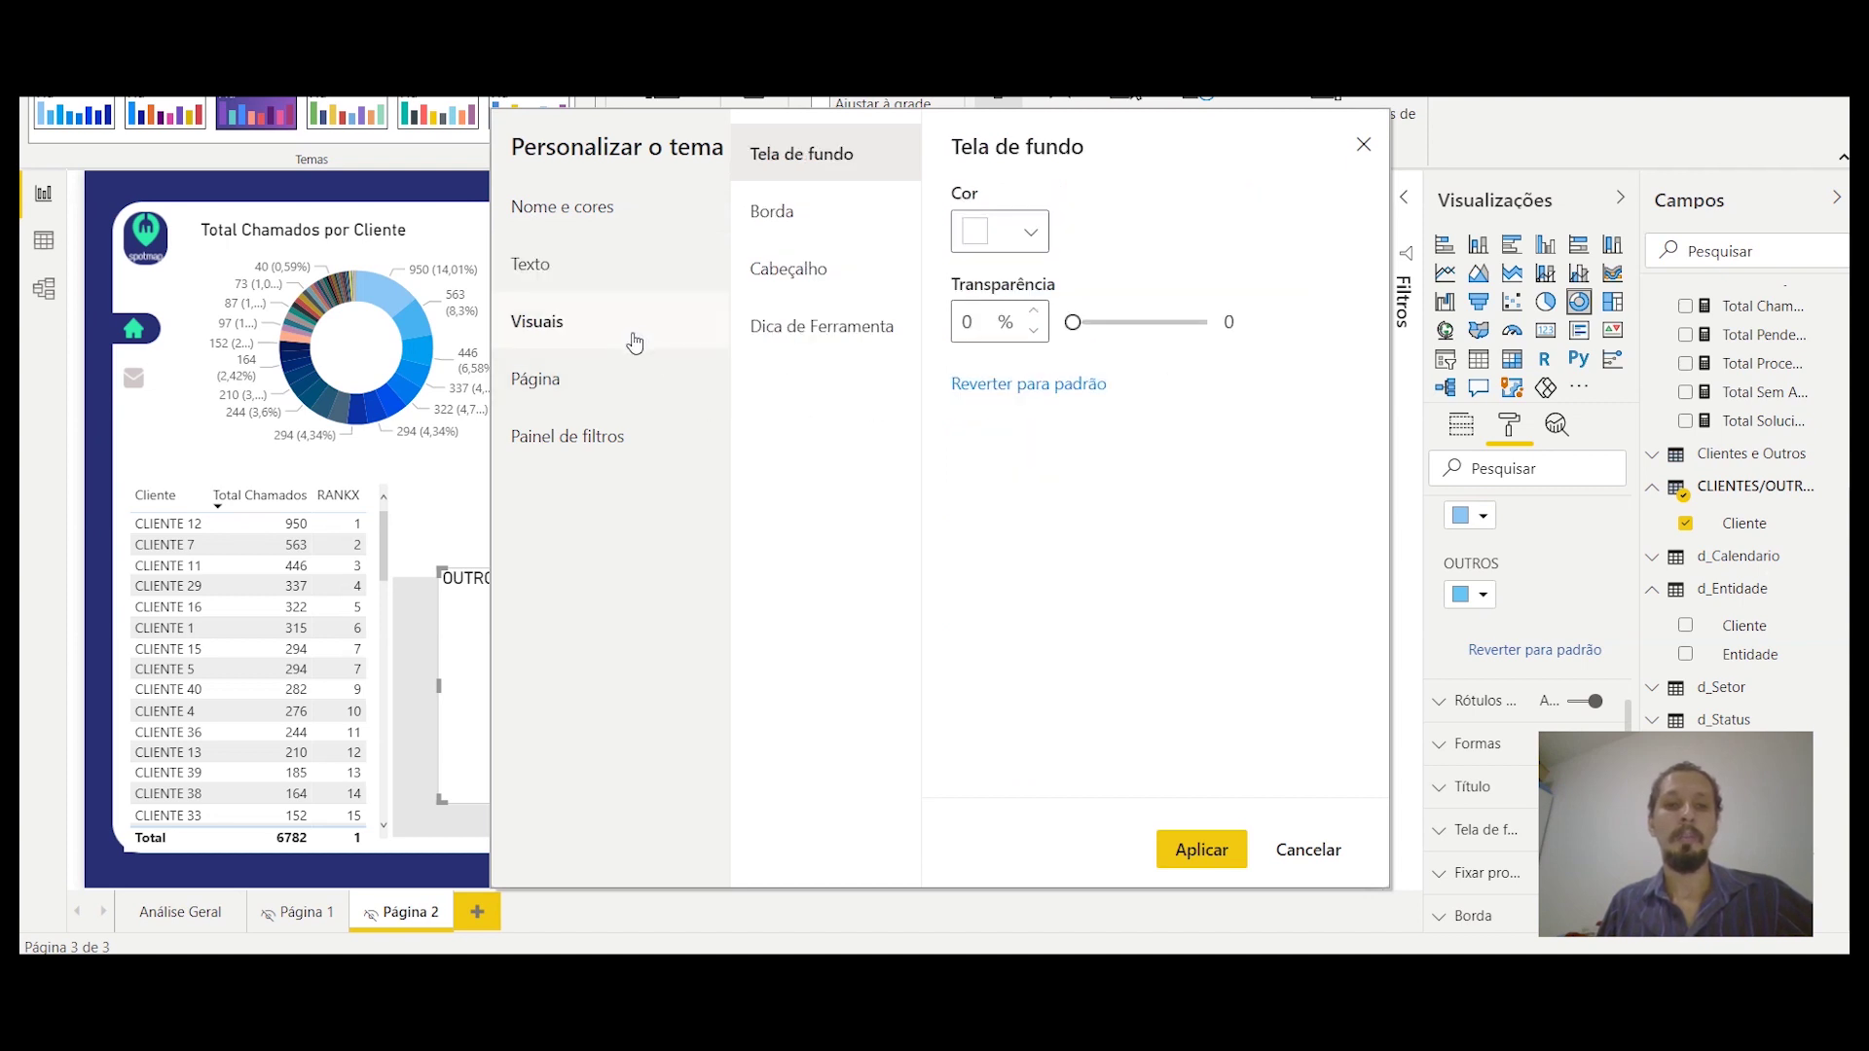
{"action": "left_click", "coordinate": [608, 261]}
{"action": "left_click", "coordinate": [609, 318]}
{"action": "left_click", "coordinate": [586, 401]}
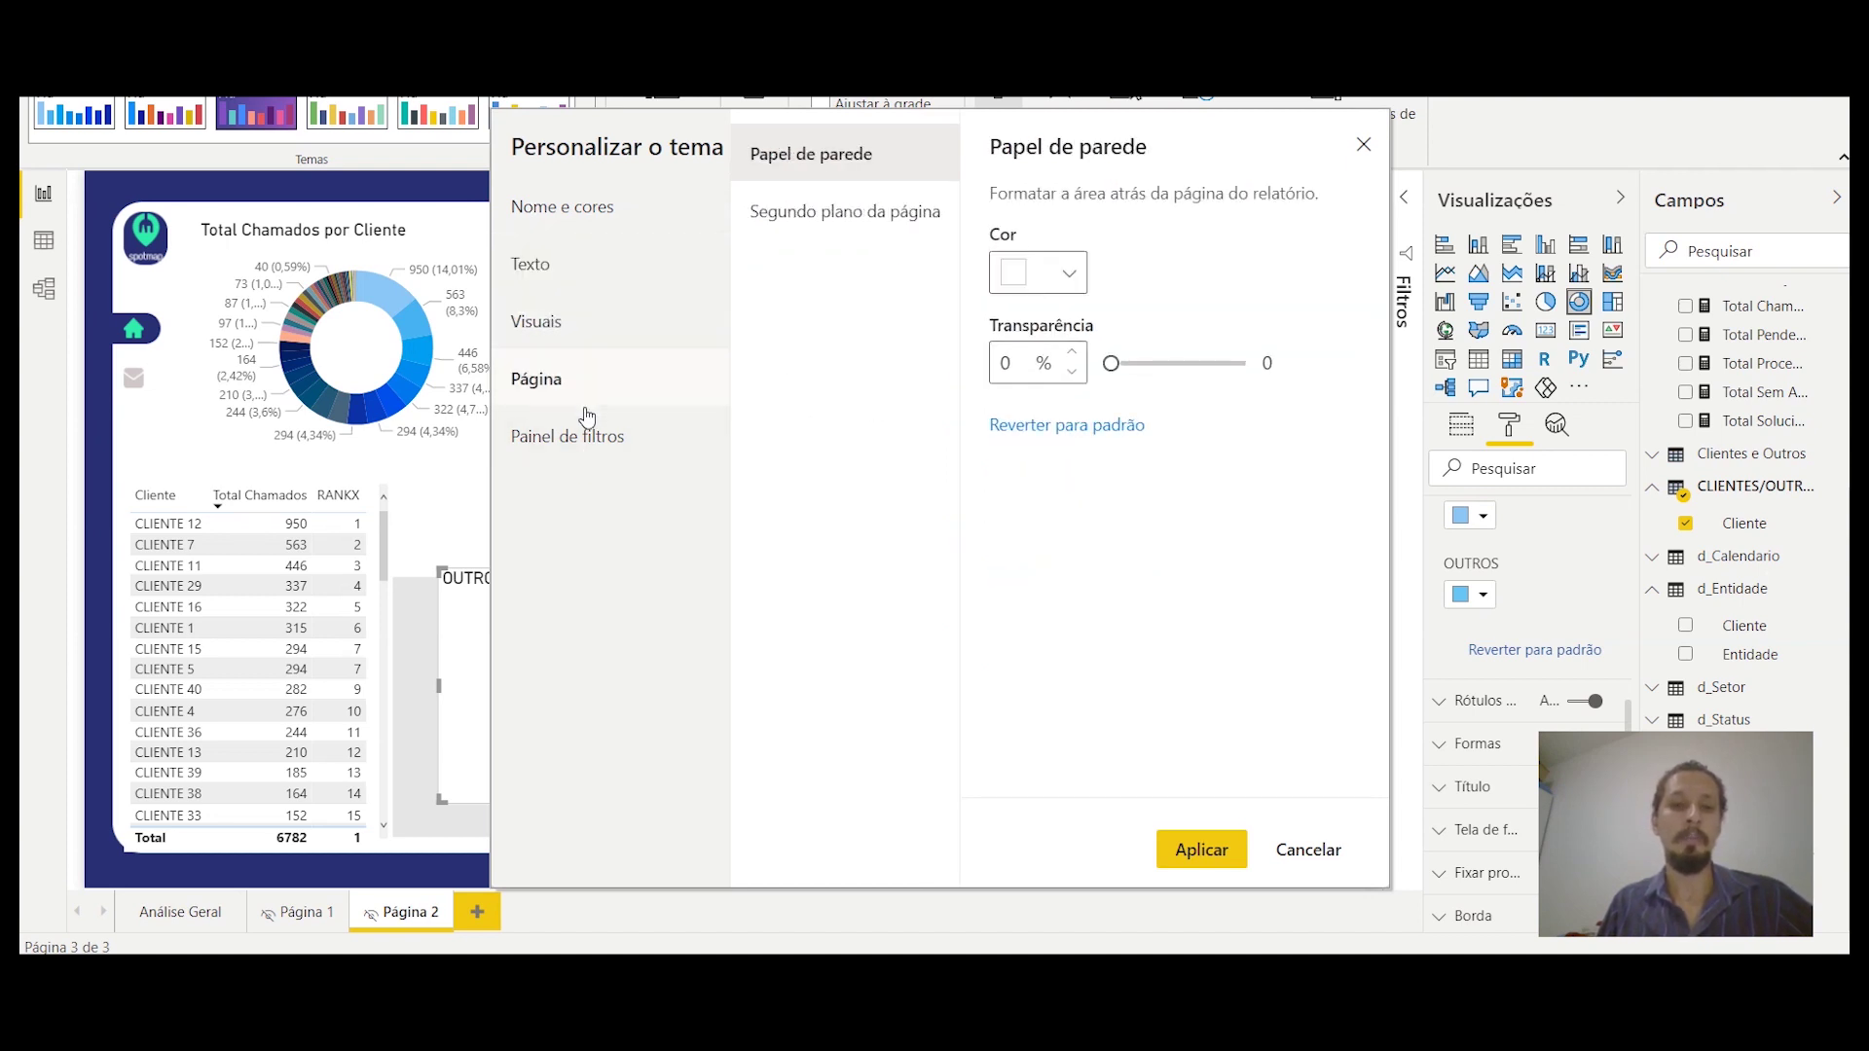
{"action": "left_click", "coordinate": [592, 455]}
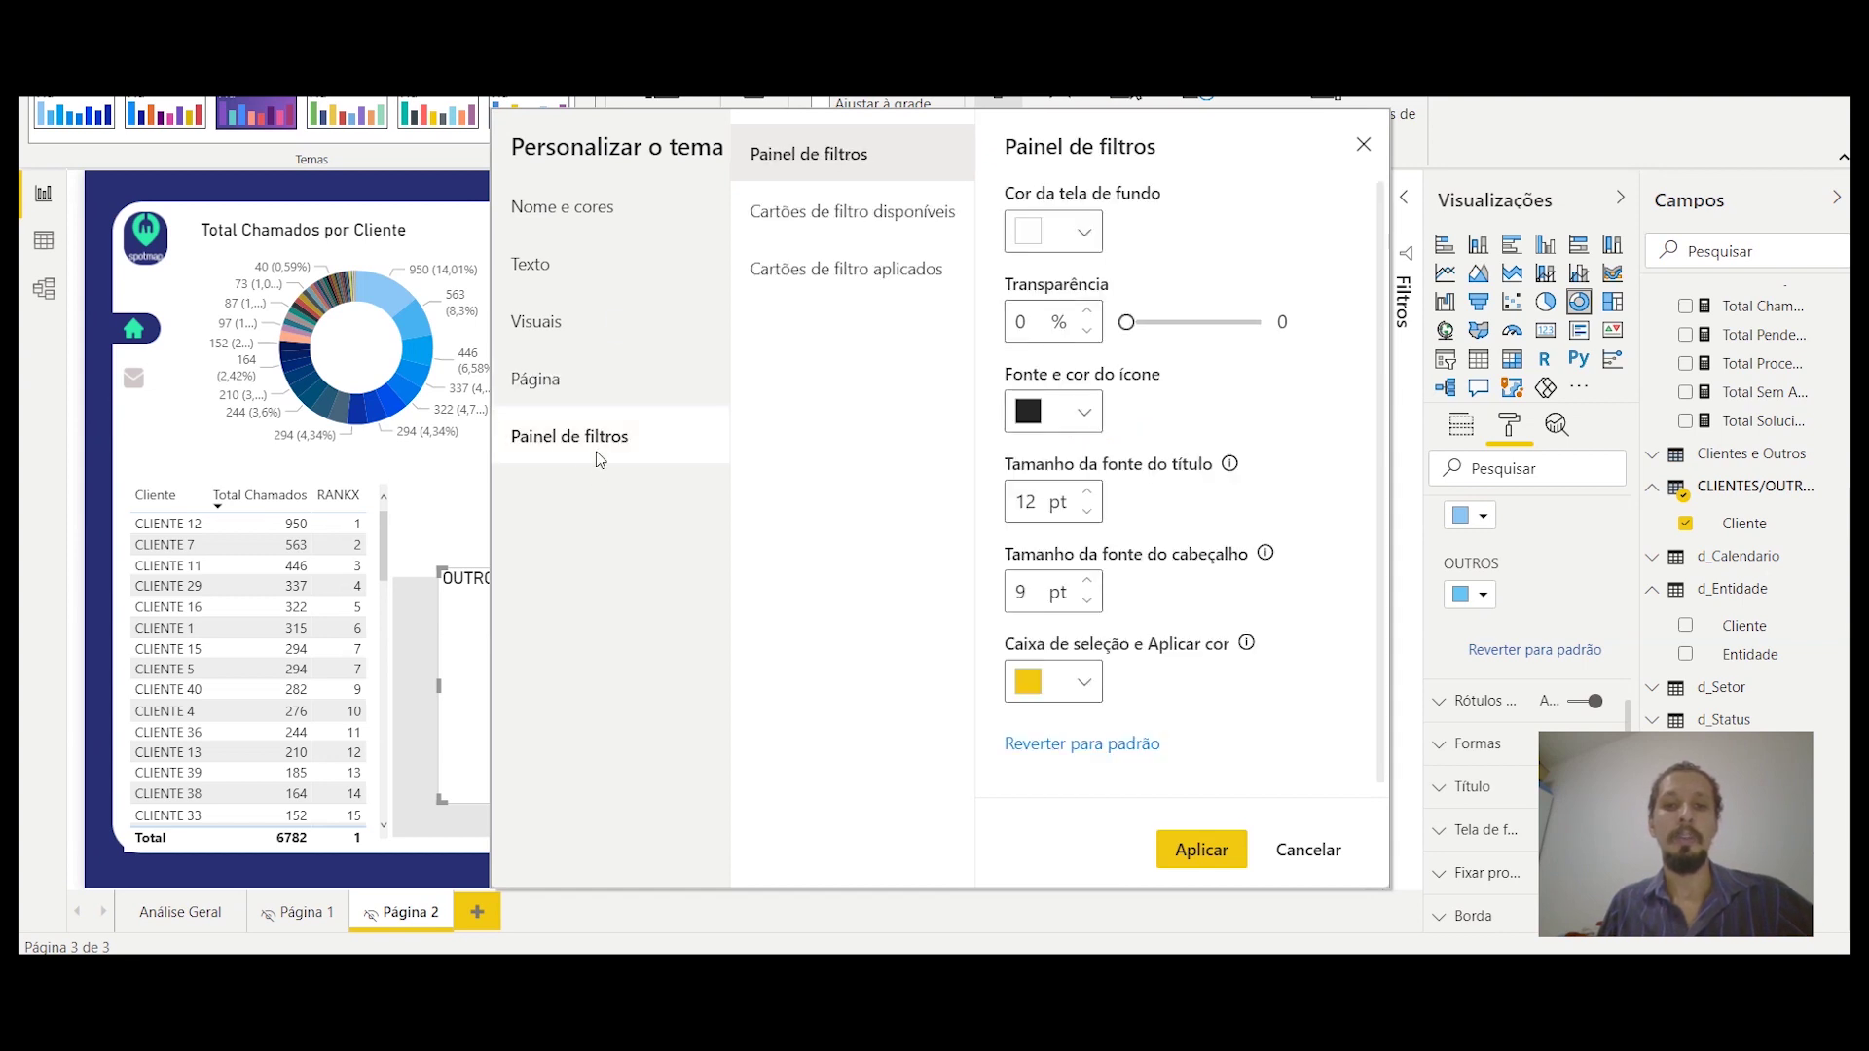
{"action": "left_click", "coordinate": [584, 216]}
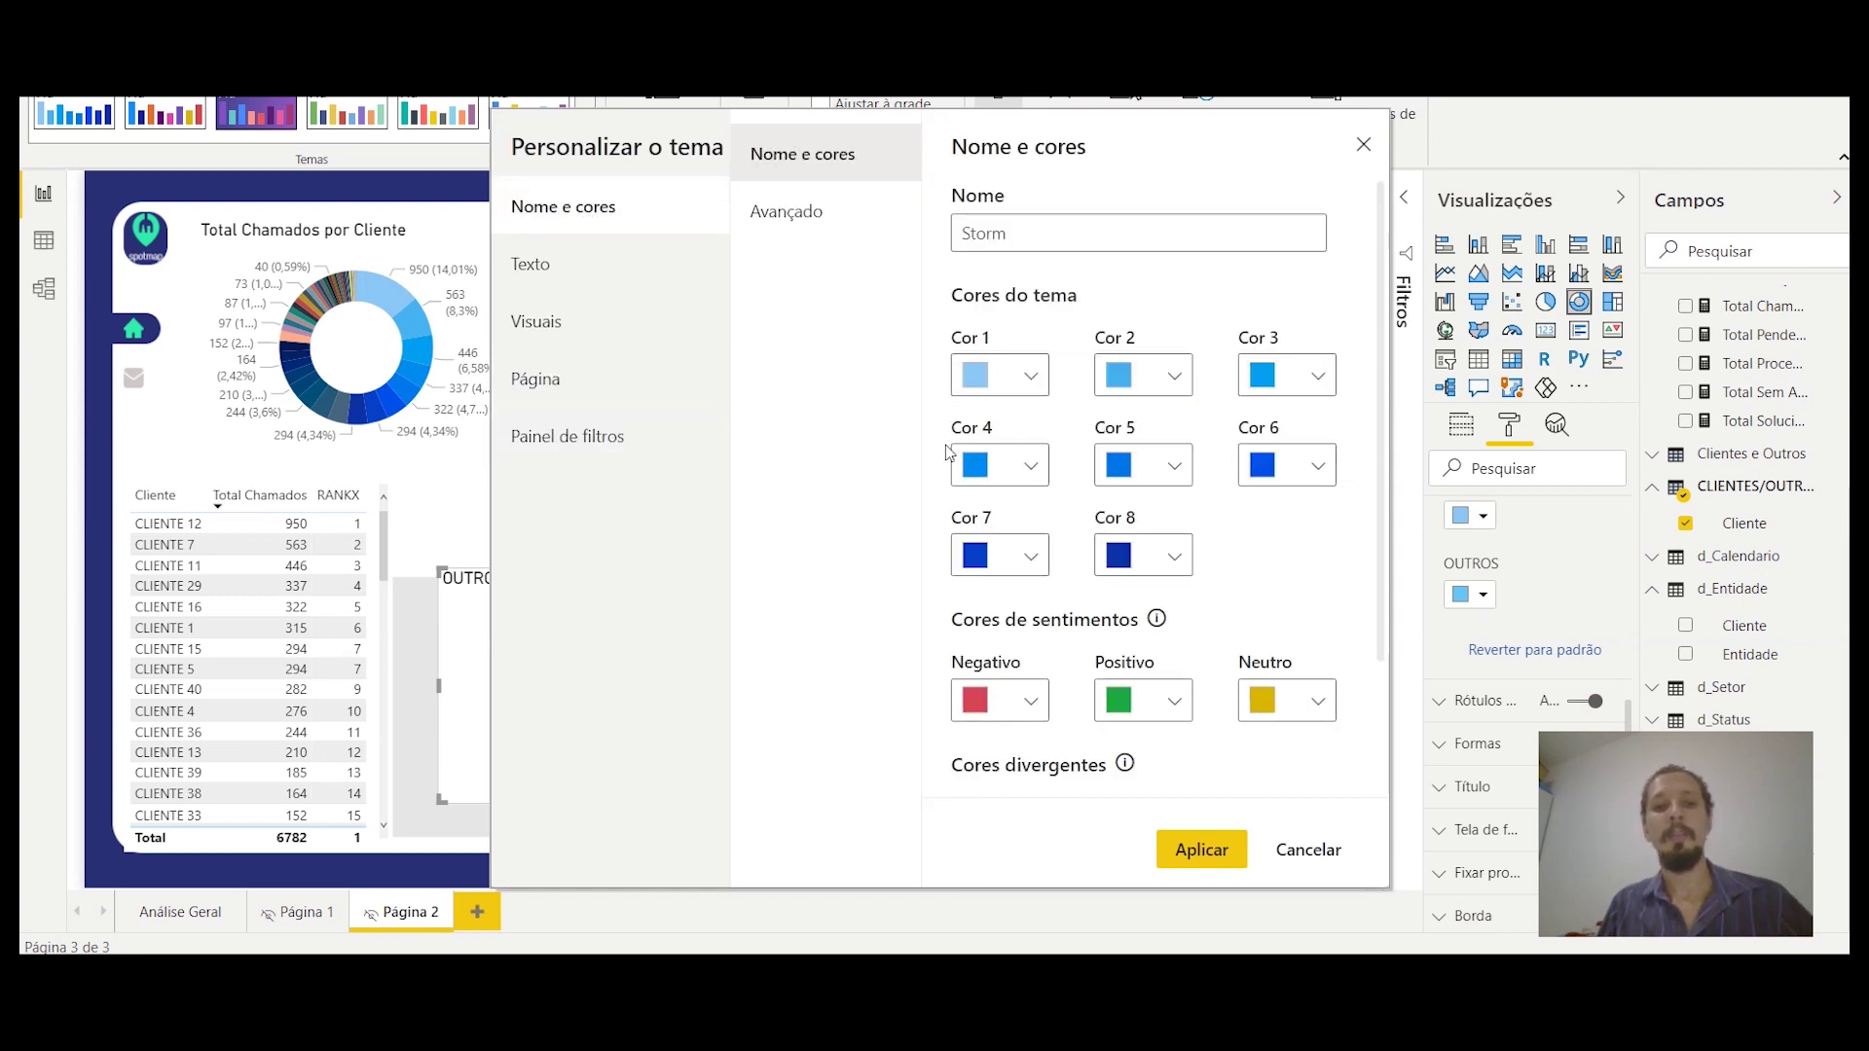
{"action": "left_click", "coordinate": [1018, 237]}
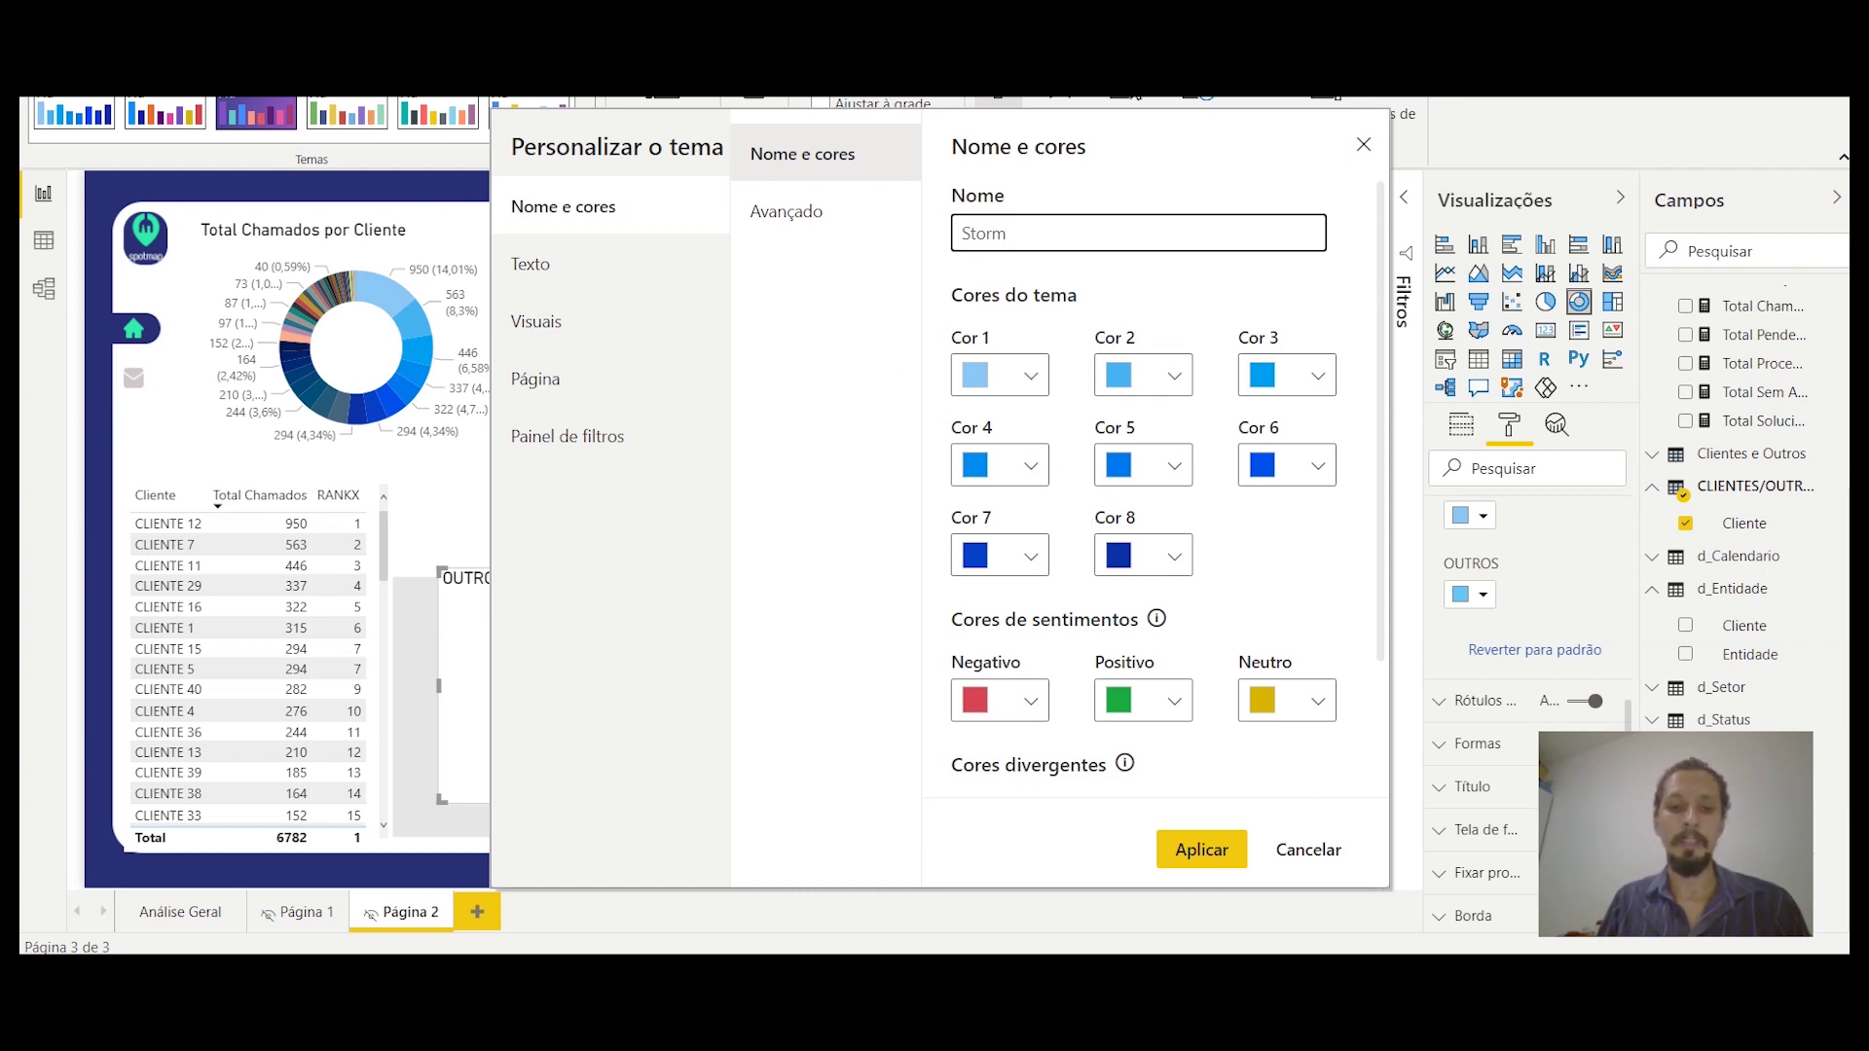
Step: Copy the dark blue #293473 from the Adobe Color palette and set it as the theme's Cor 1 in Power BI
{"action": "key", "text": "alt+Tab"}
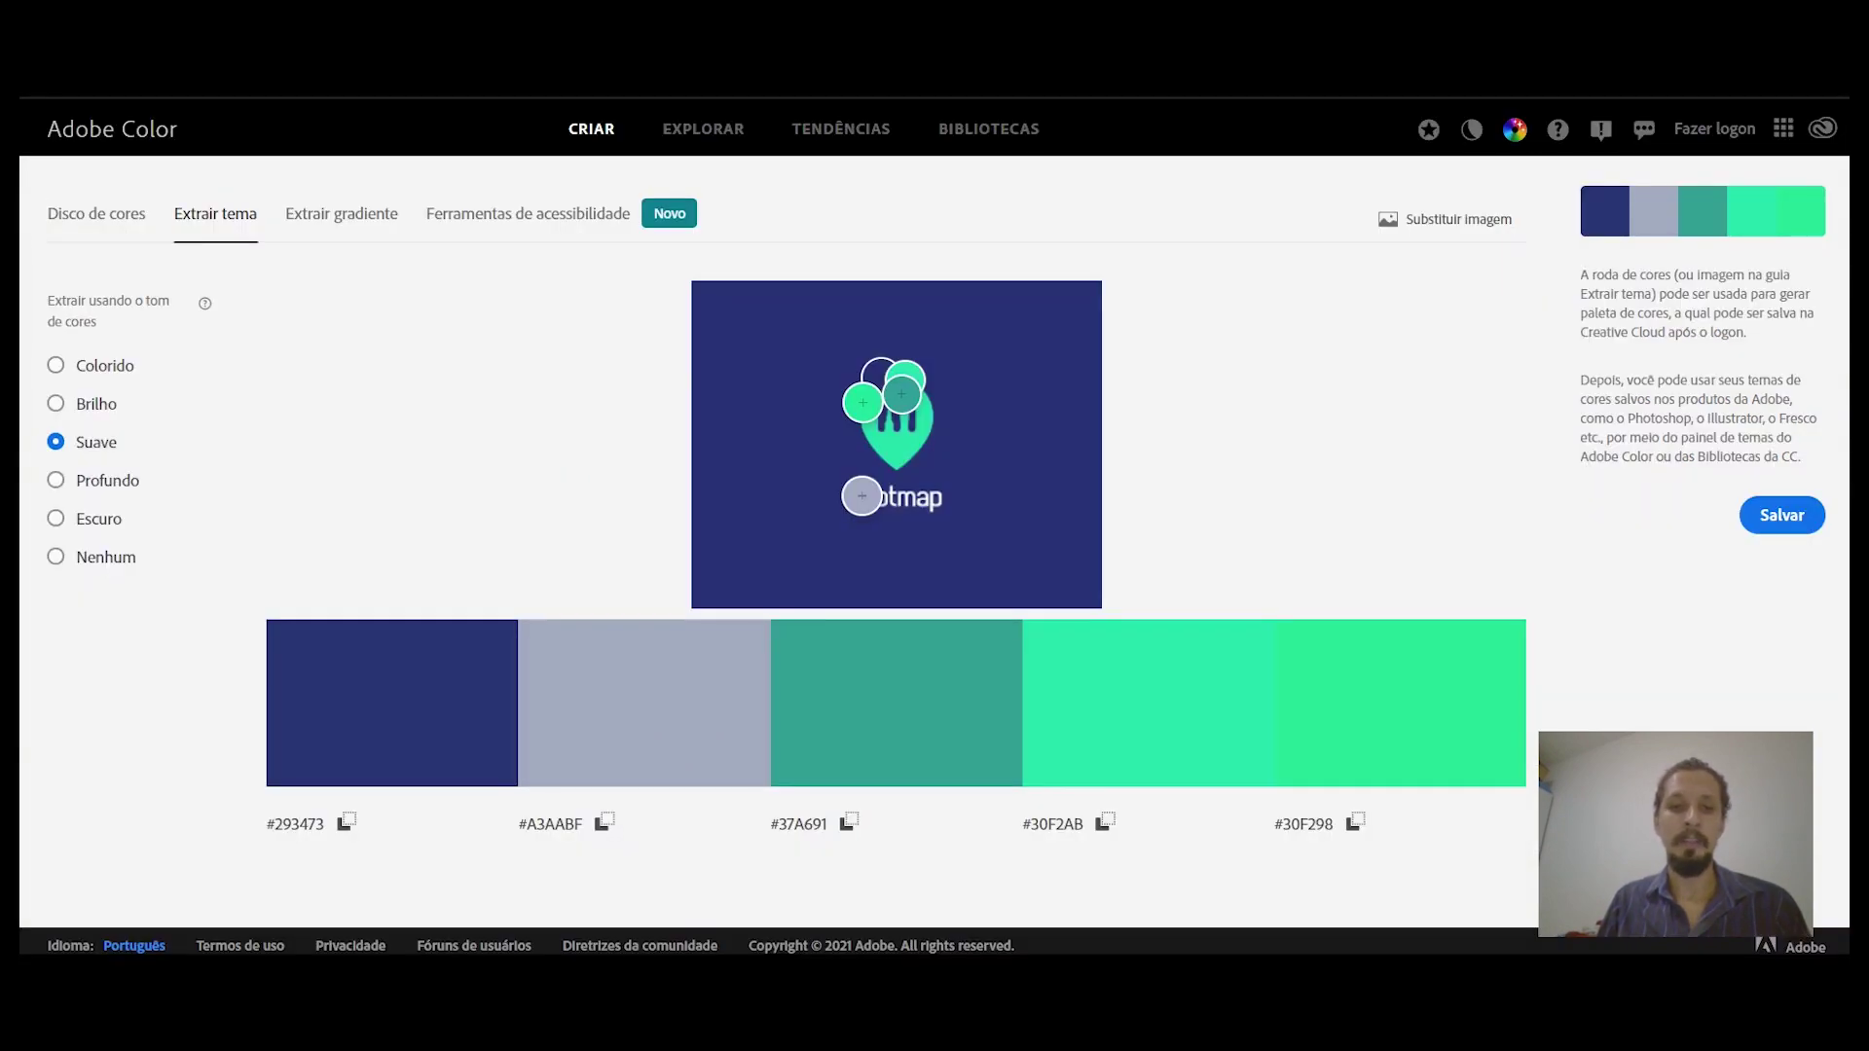
{"action": "left_click", "coordinate": [308, 835]}
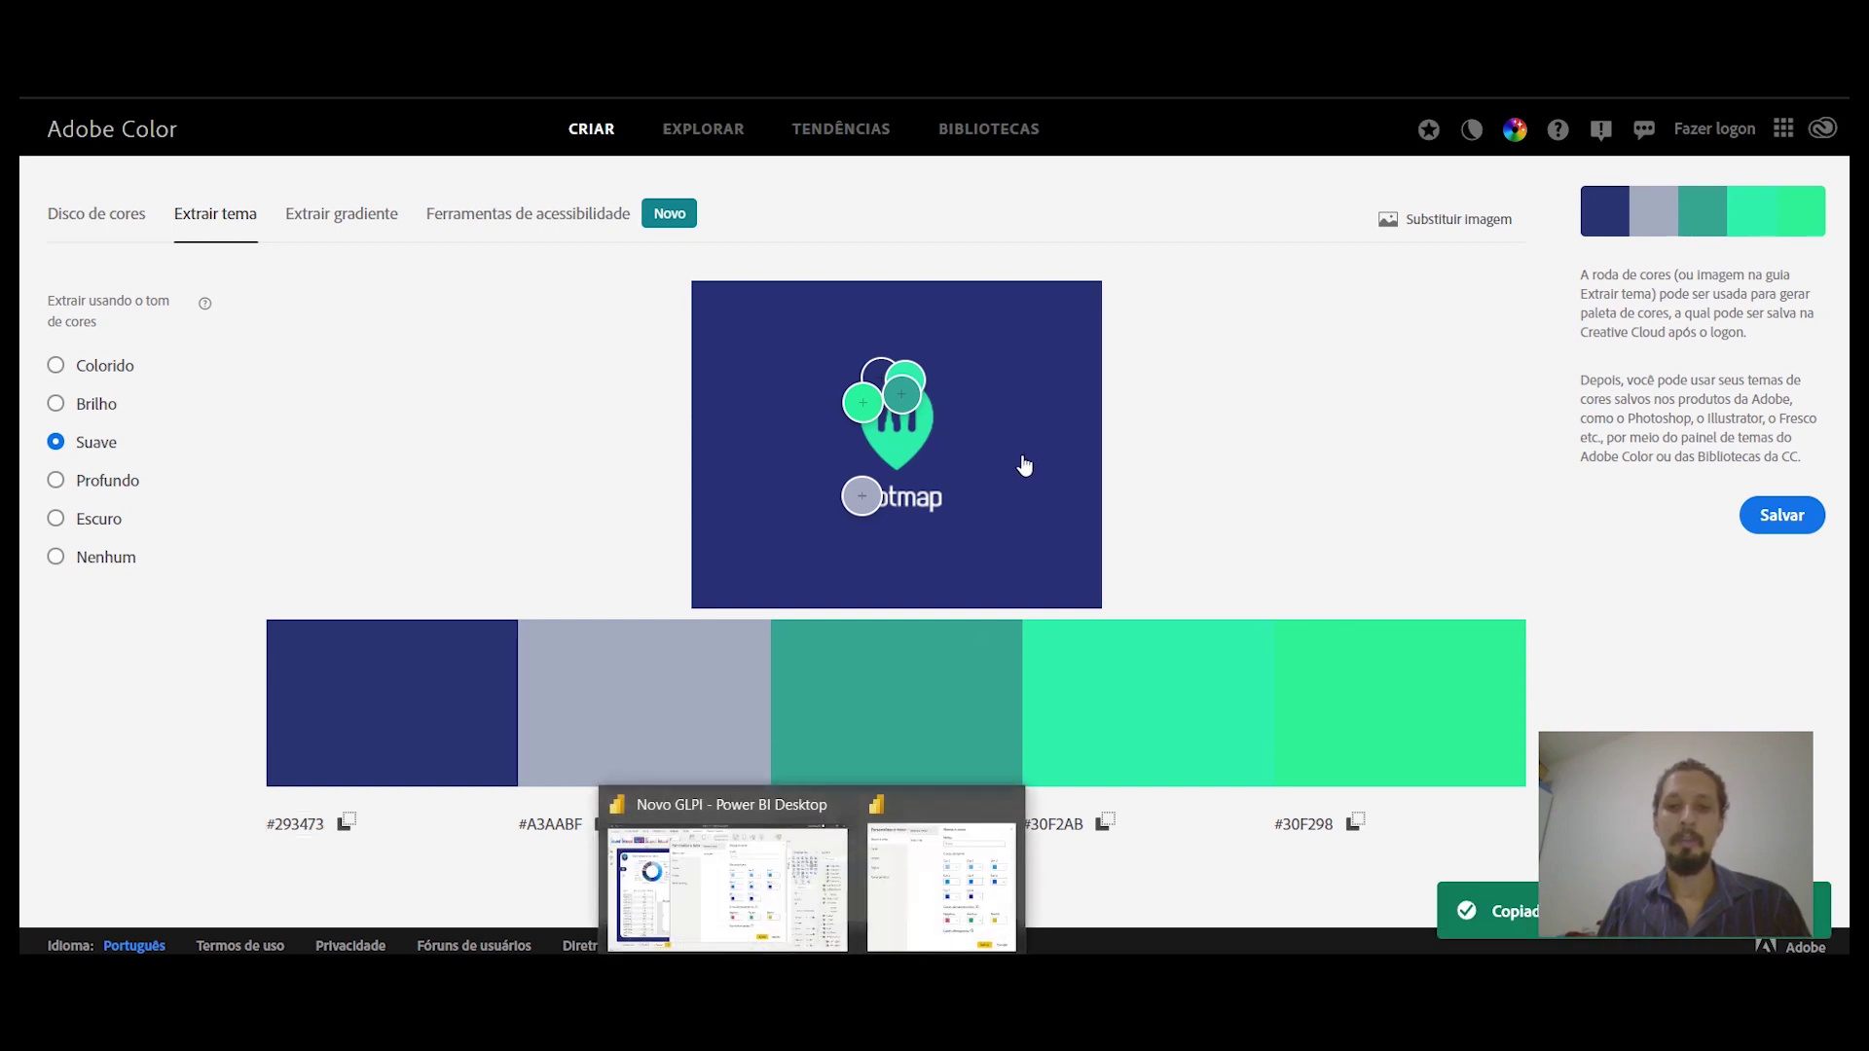
{"action": "left_click", "coordinate": [924, 886]}
{"action": "left_click", "coordinate": [1035, 381]}
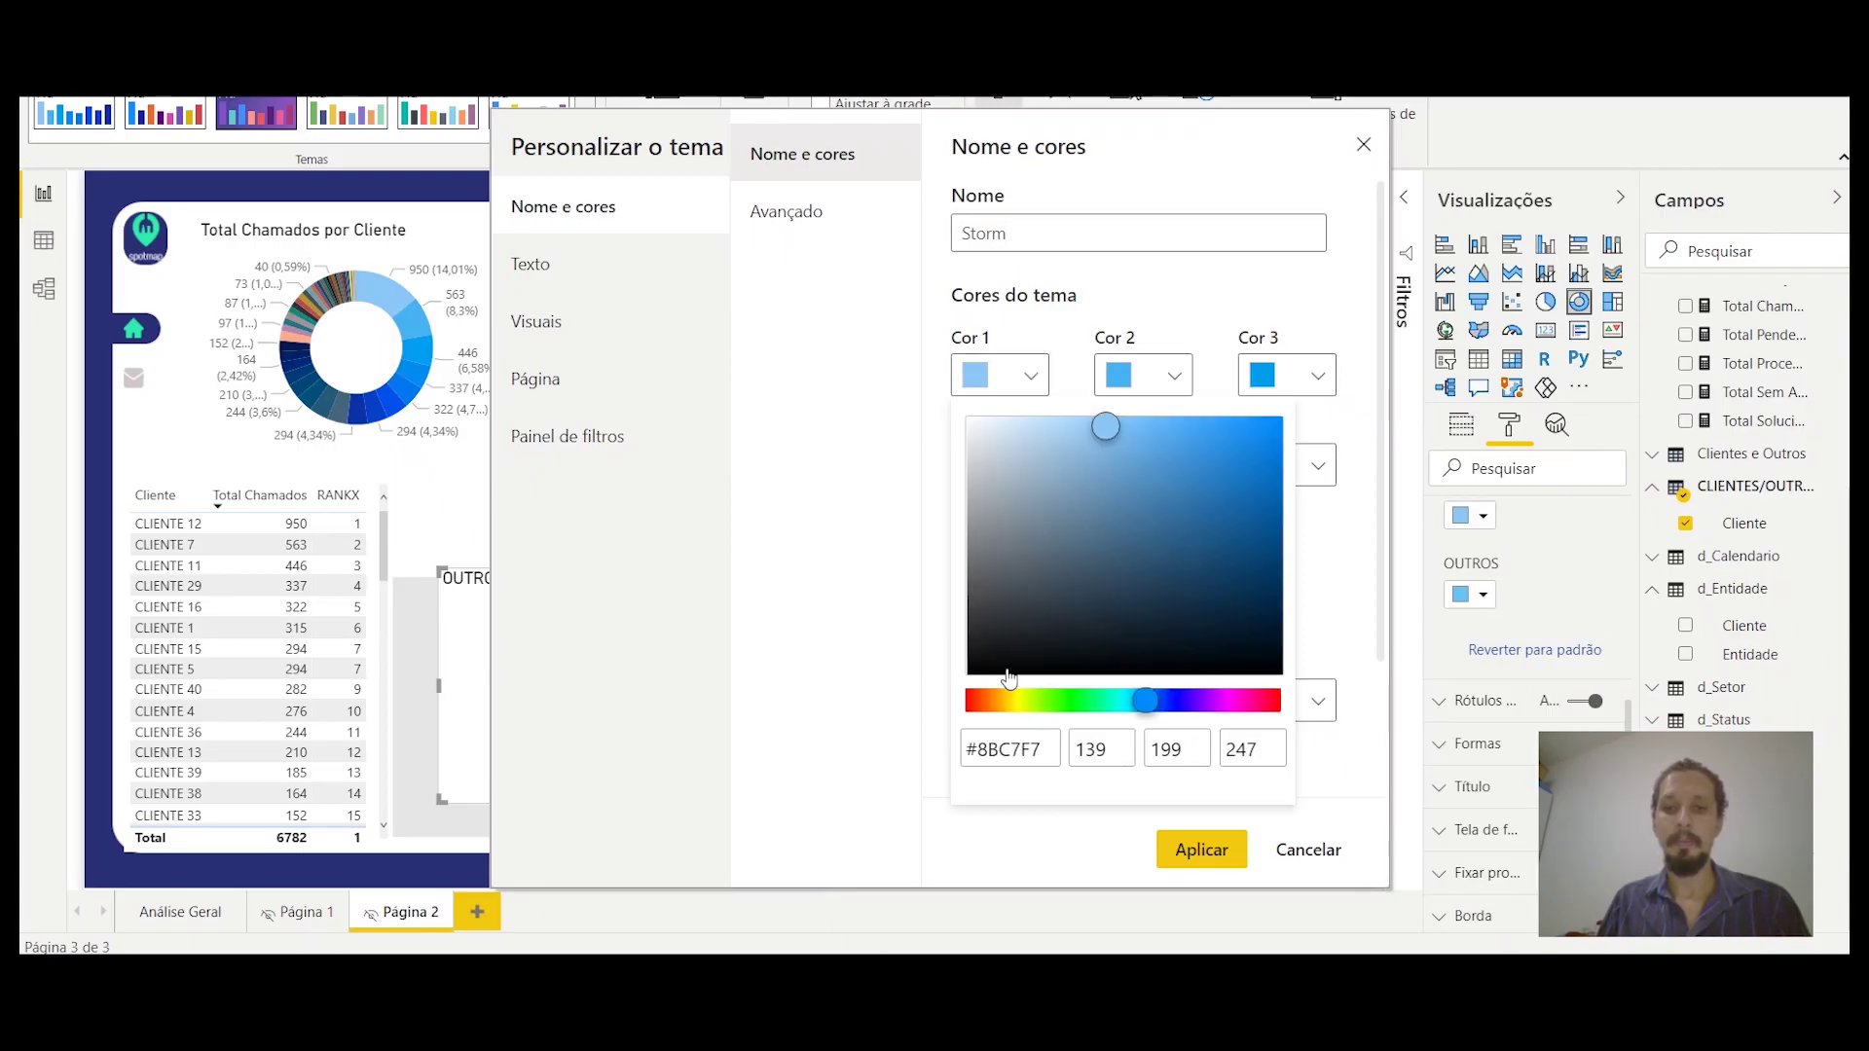
{"action": "left_click_drag", "start_coordinate": [1040, 750], "coordinate": [888, 758]}
{"action": "type", "text": "#293473"}
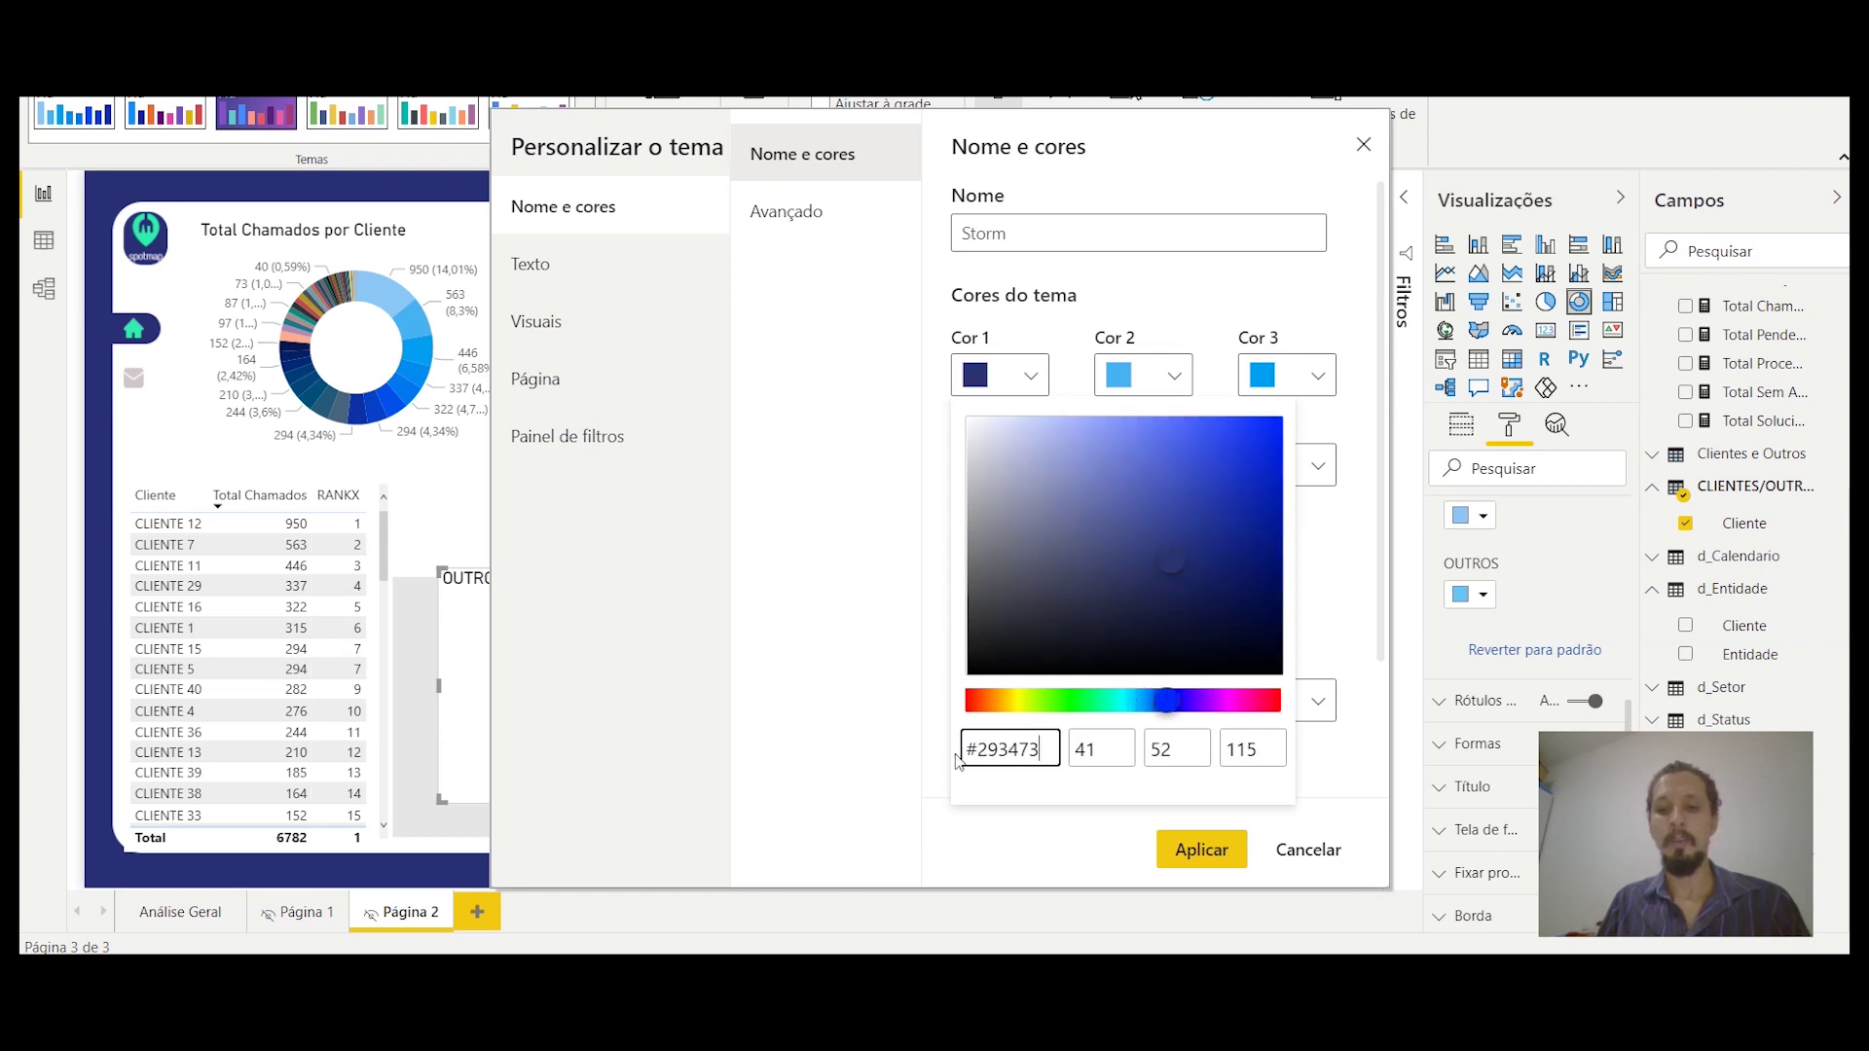
{"action": "left_click", "coordinate": [929, 818]}
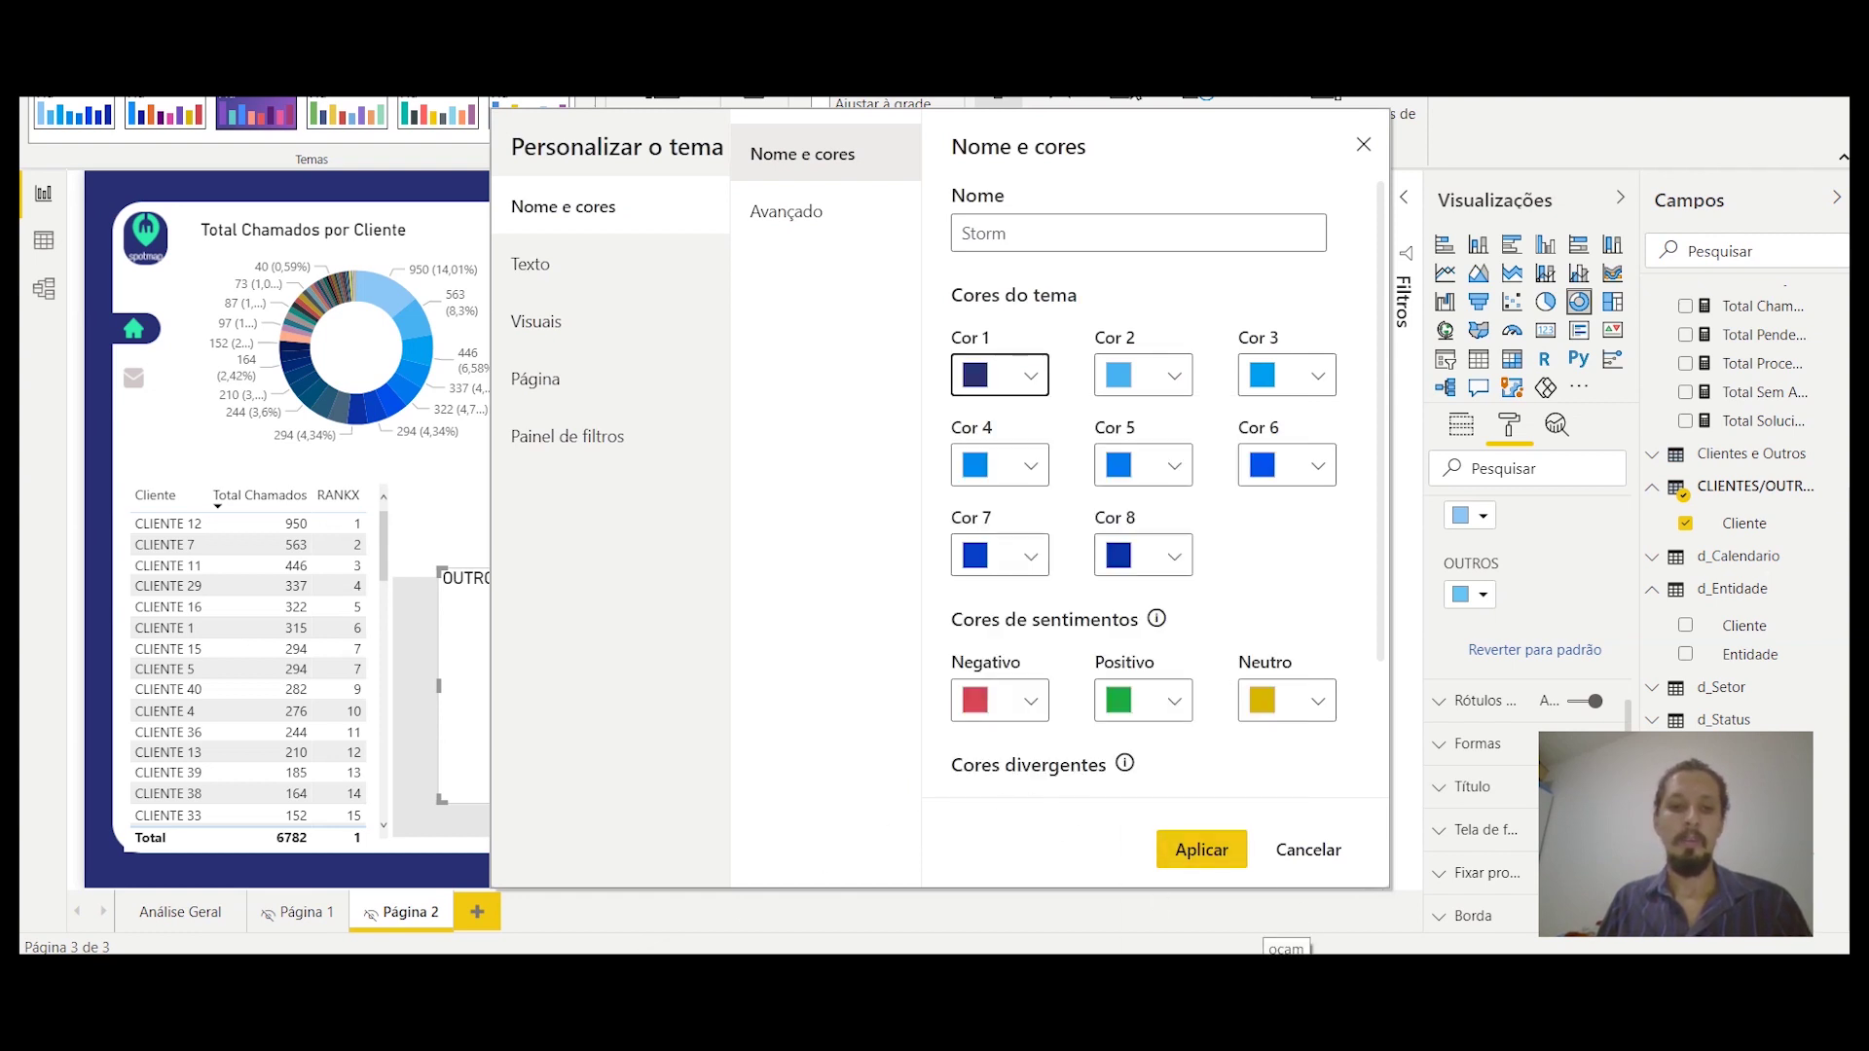
Step: Copy the grey #A3AABF from the Adobe Color palette and set it as the theme's Cor 2 in Power BI
{"action": "left_click", "coordinate": [657, 949]}
{"action": "left_click", "coordinate": [579, 823]}
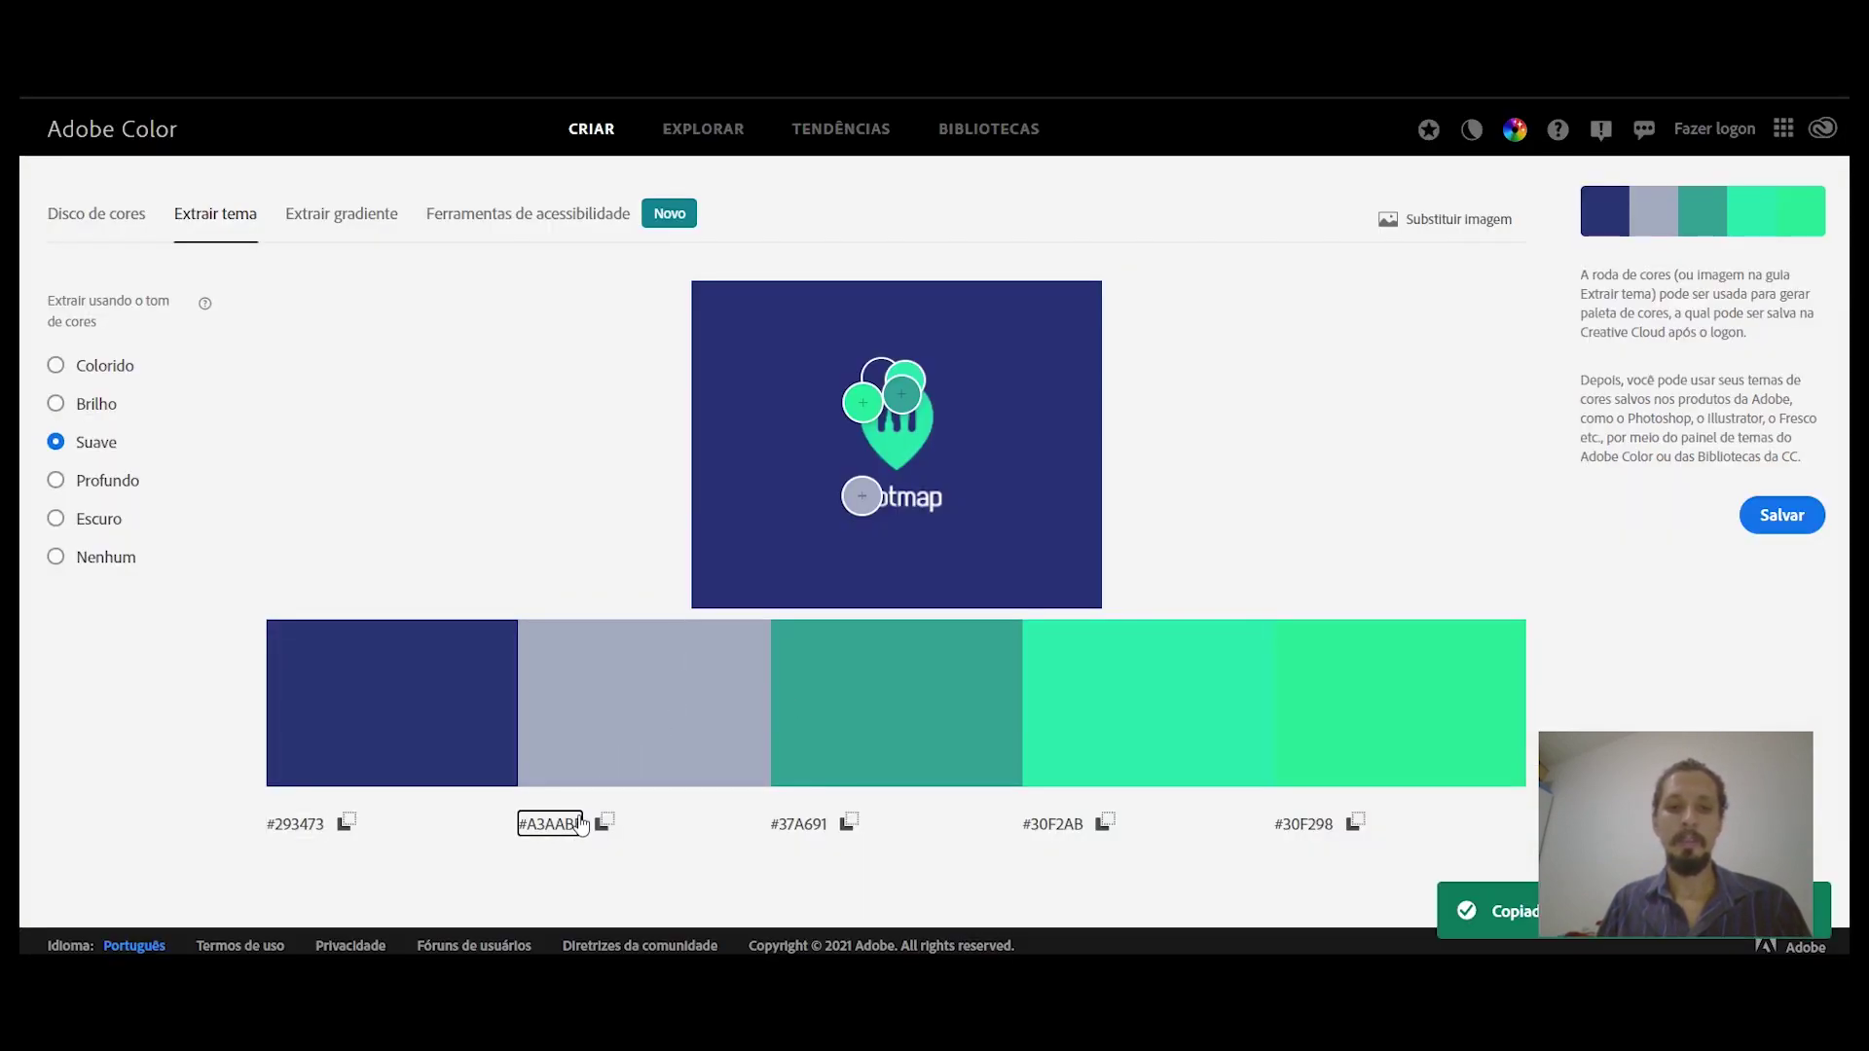
{"action": "left_click", "coordinate": [808, 876]}
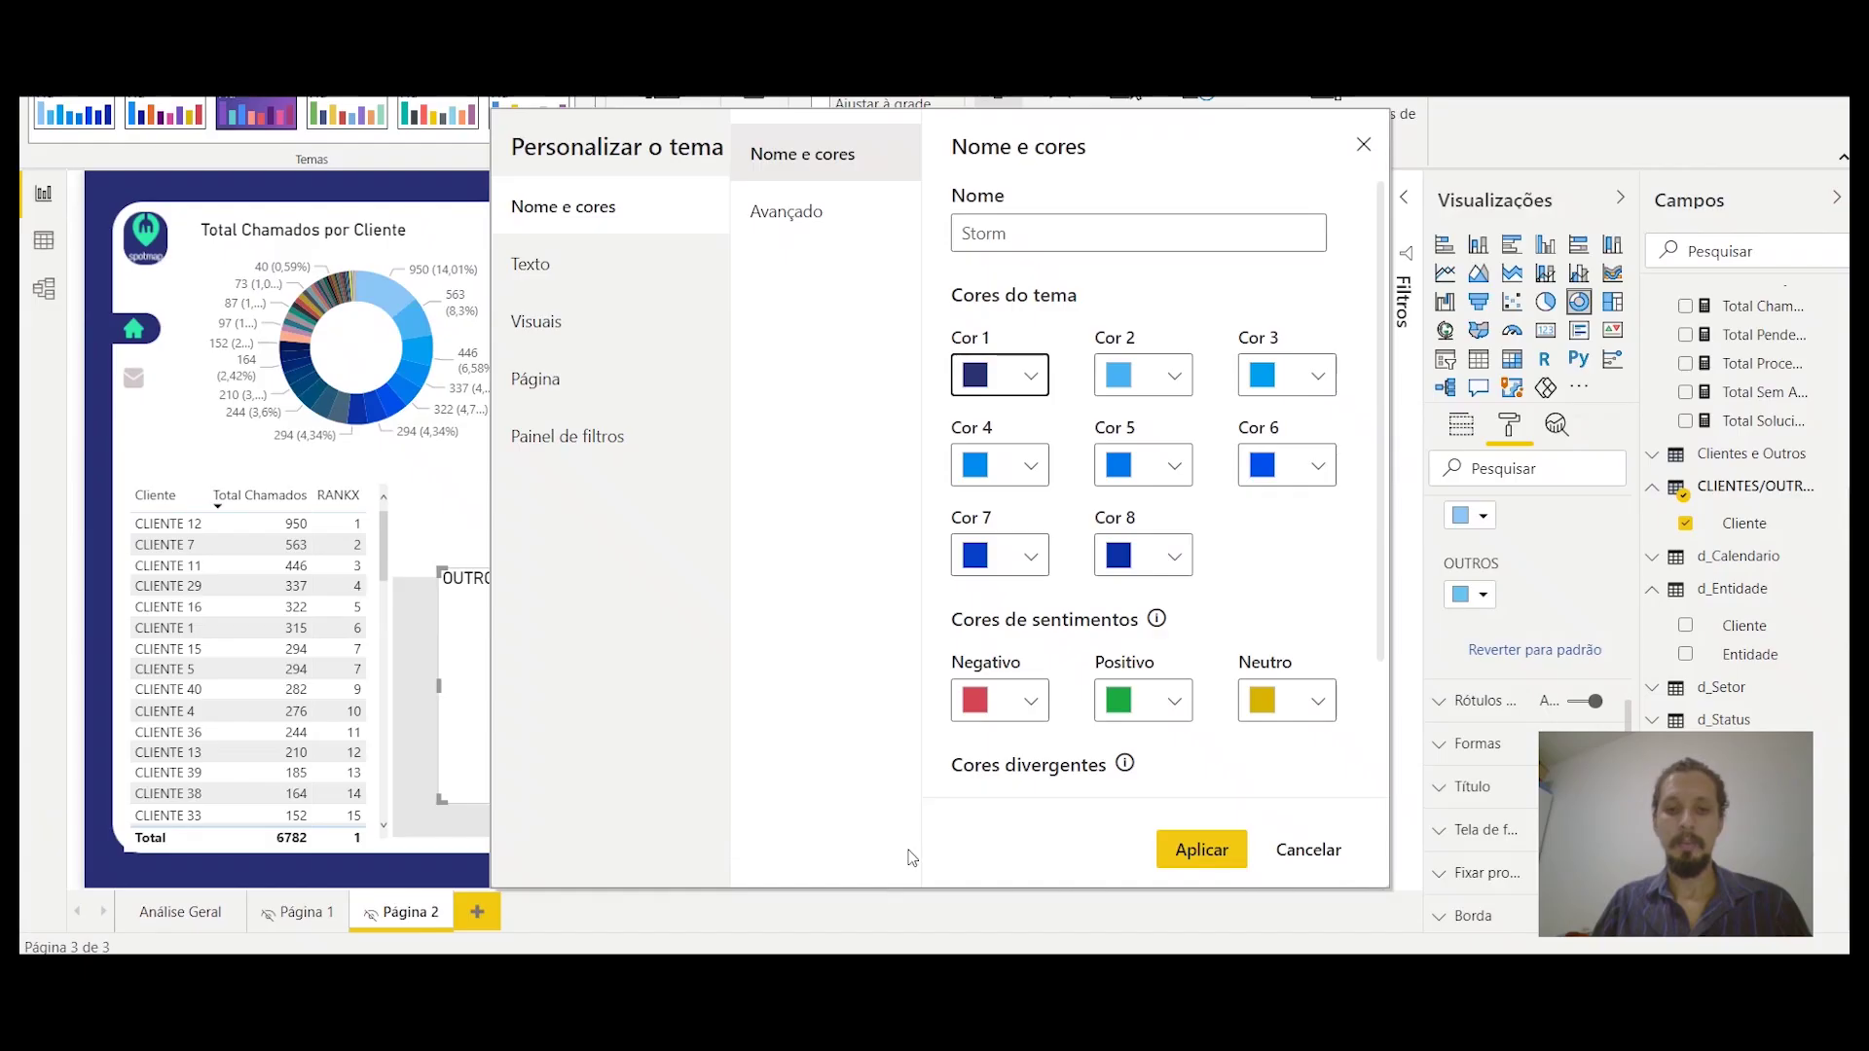
{"action": "left_click", "coordinate": [1175, 380]}
{"action": "left_click", "coordinate": [941, 741]}
{"action": "key", "text": "ctrl+a"}
{"action": "type", "text": "#A3AABF"}
{"action": "key", "text": "Escape"}
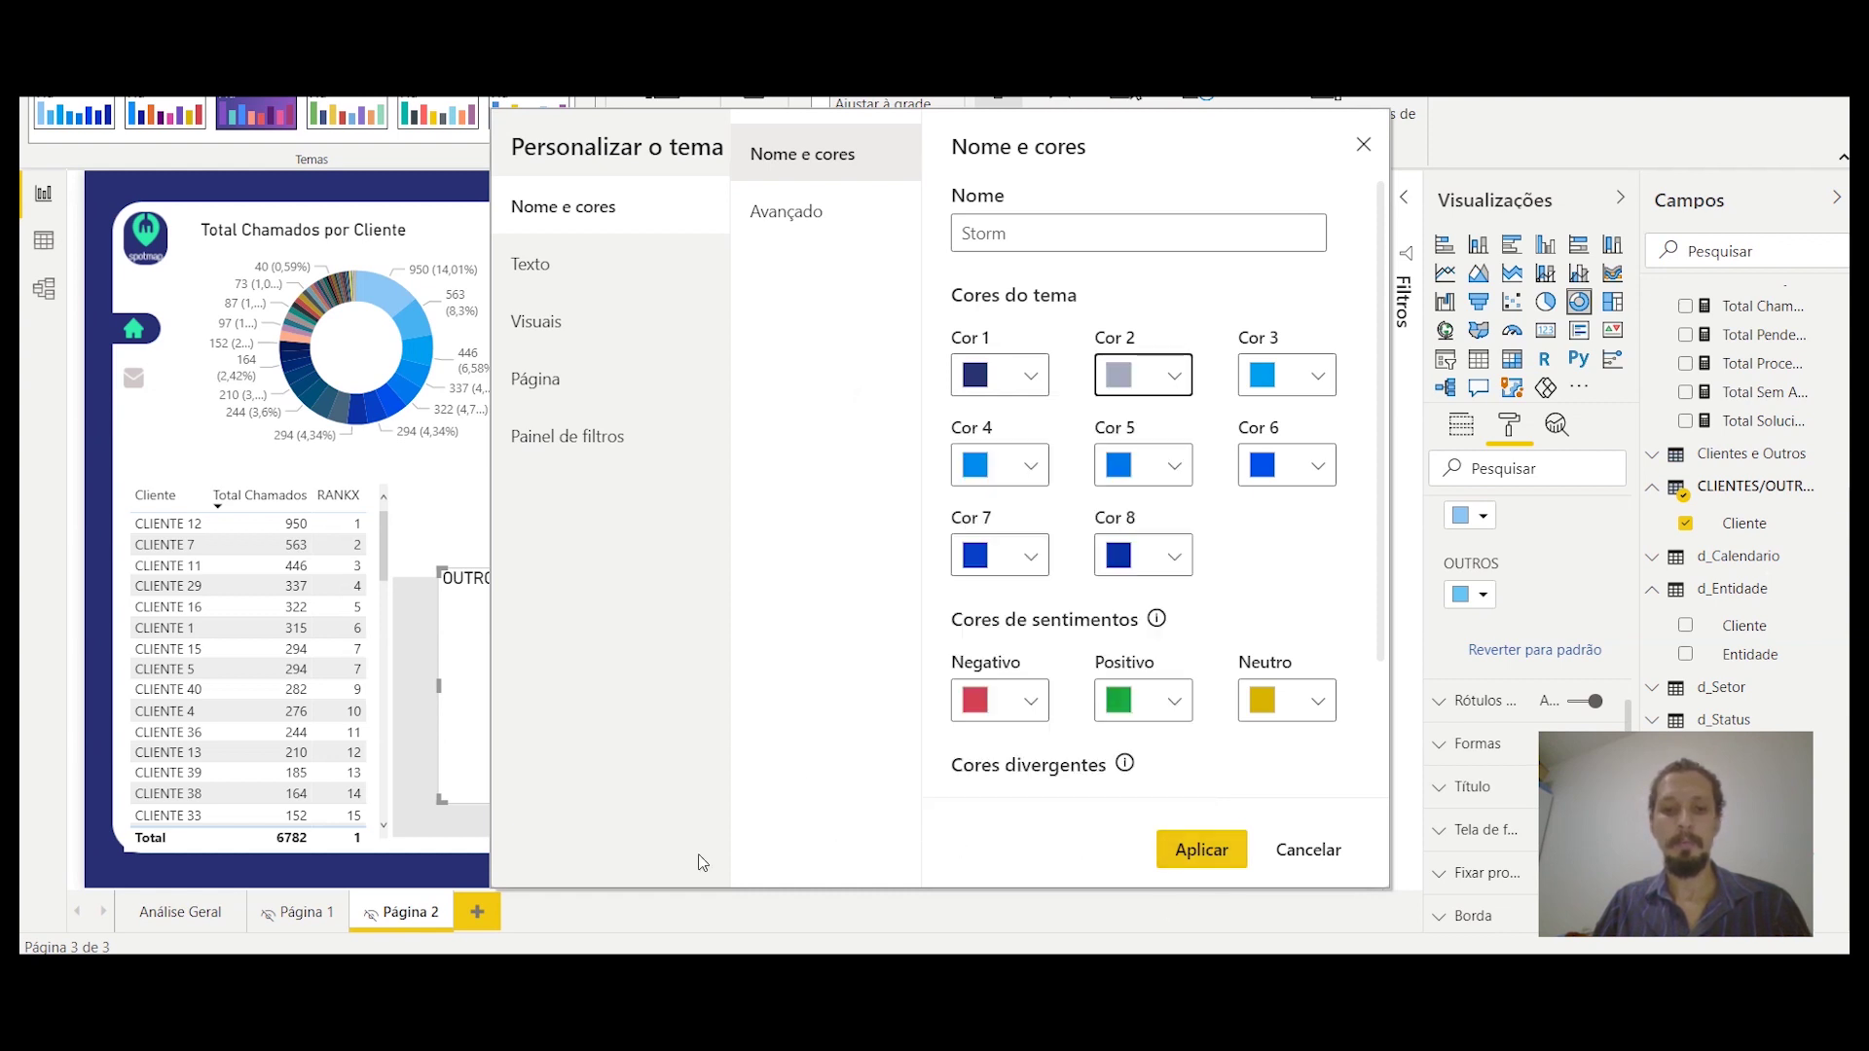
Step: Copy the teal #37A691 from the Adobe Color palette and set it as the theme's Cor 3 in Power BI
{"action": "key", "text": "alt+Tab"}
{"action": "left_click", "coordinate": [824, 823]}
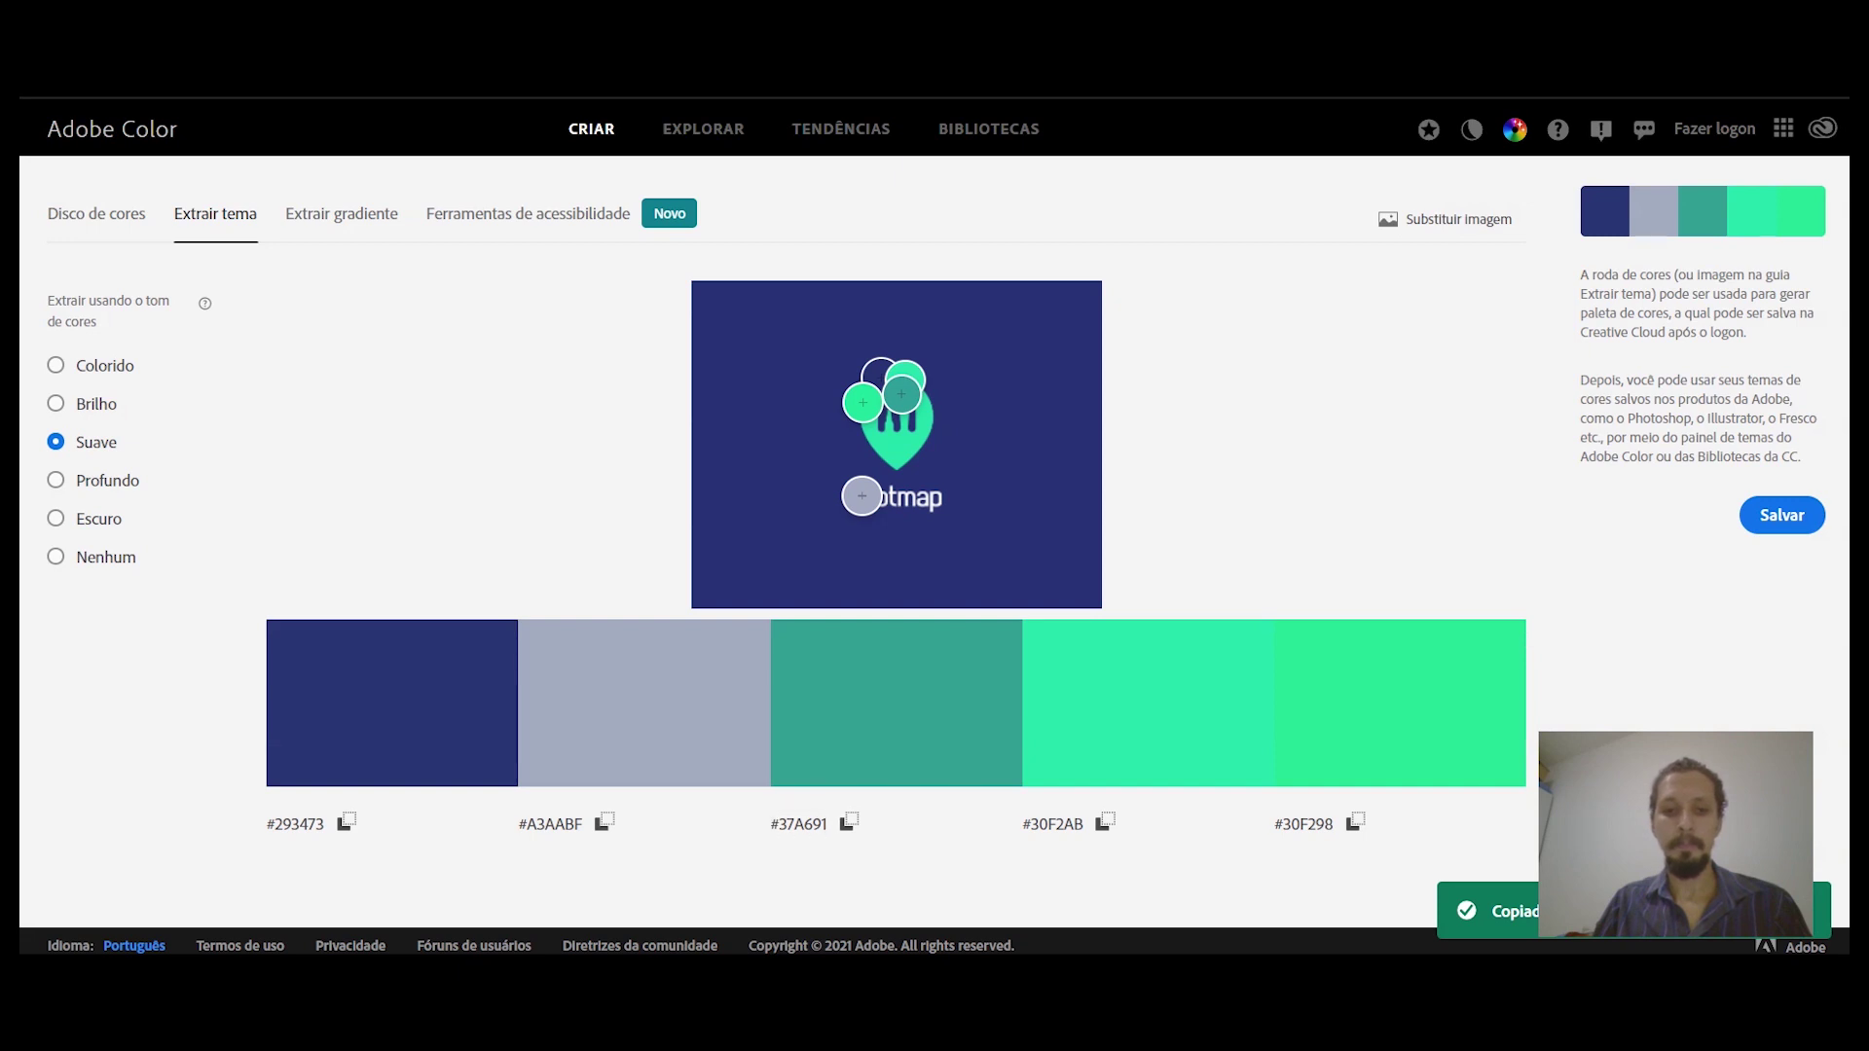
{"action": "mouse_move", "coordinate": [813, 952]}
{"action": "left_click", "coordinate": [876, 930]}
{"action": "left_click", "coordinate": [1317, 375]}
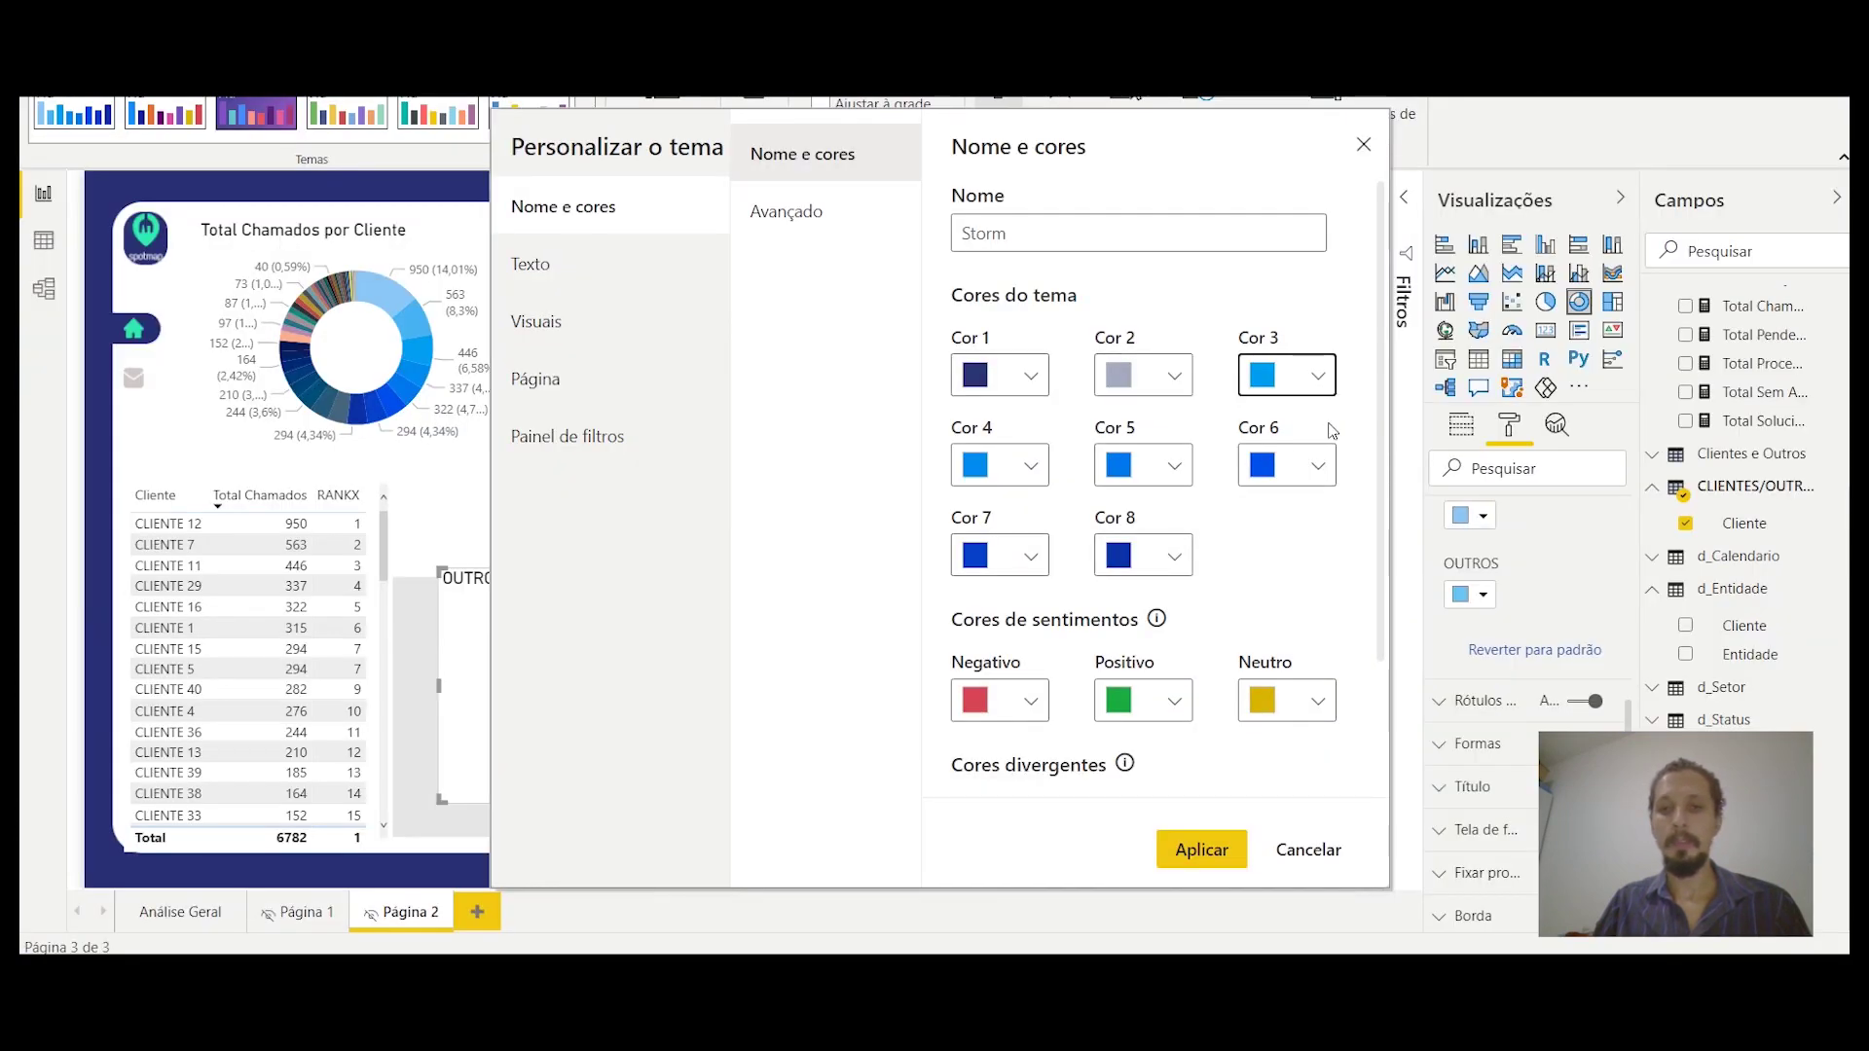
{"action": "left_click_drag", "start_coordinate": [1114, 747], "coordinate": [944, 757]}
{"action": "type", "text": "#37A691"}
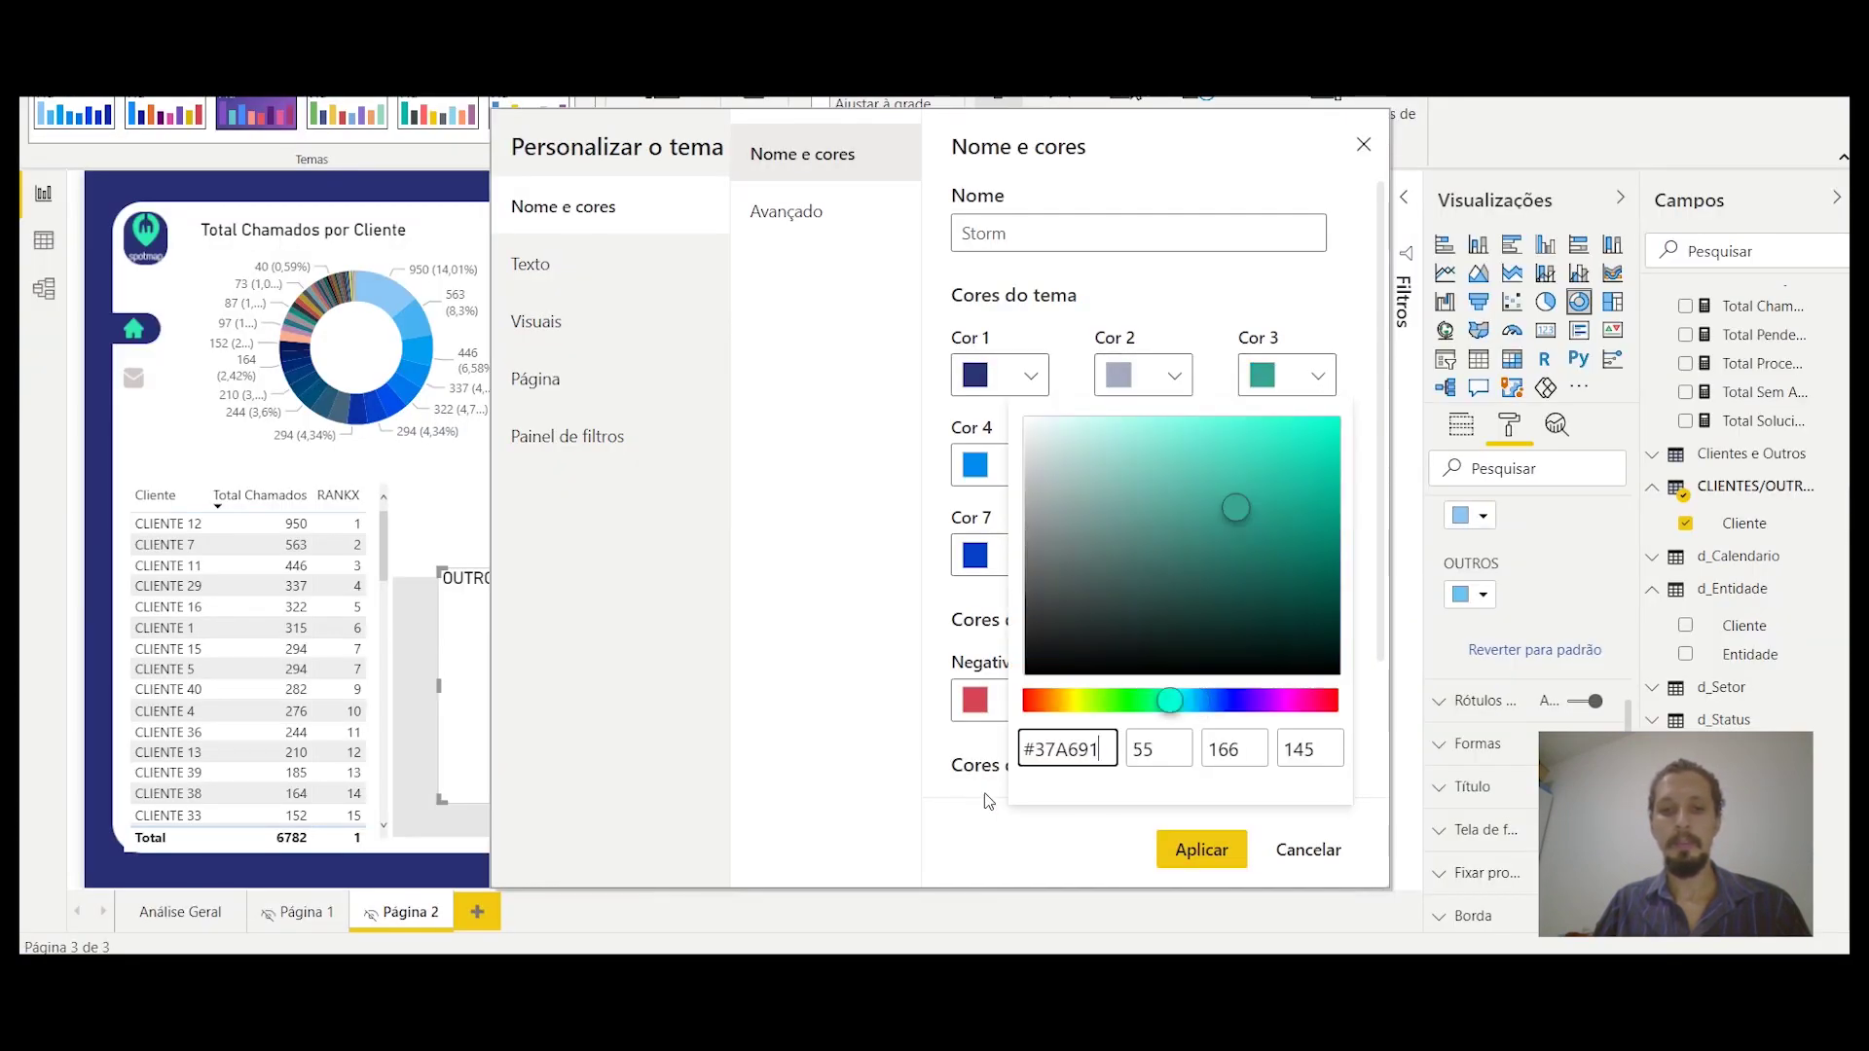
{"action": "left_click", "coordinate": [1197, 859]}
Step: Copy the turquoise #30F2AB from the Adobe Color palette and set it as the theme's Cor 4 in Power BI
{"action": "mouse_move", "coordinate": [691, 949]}
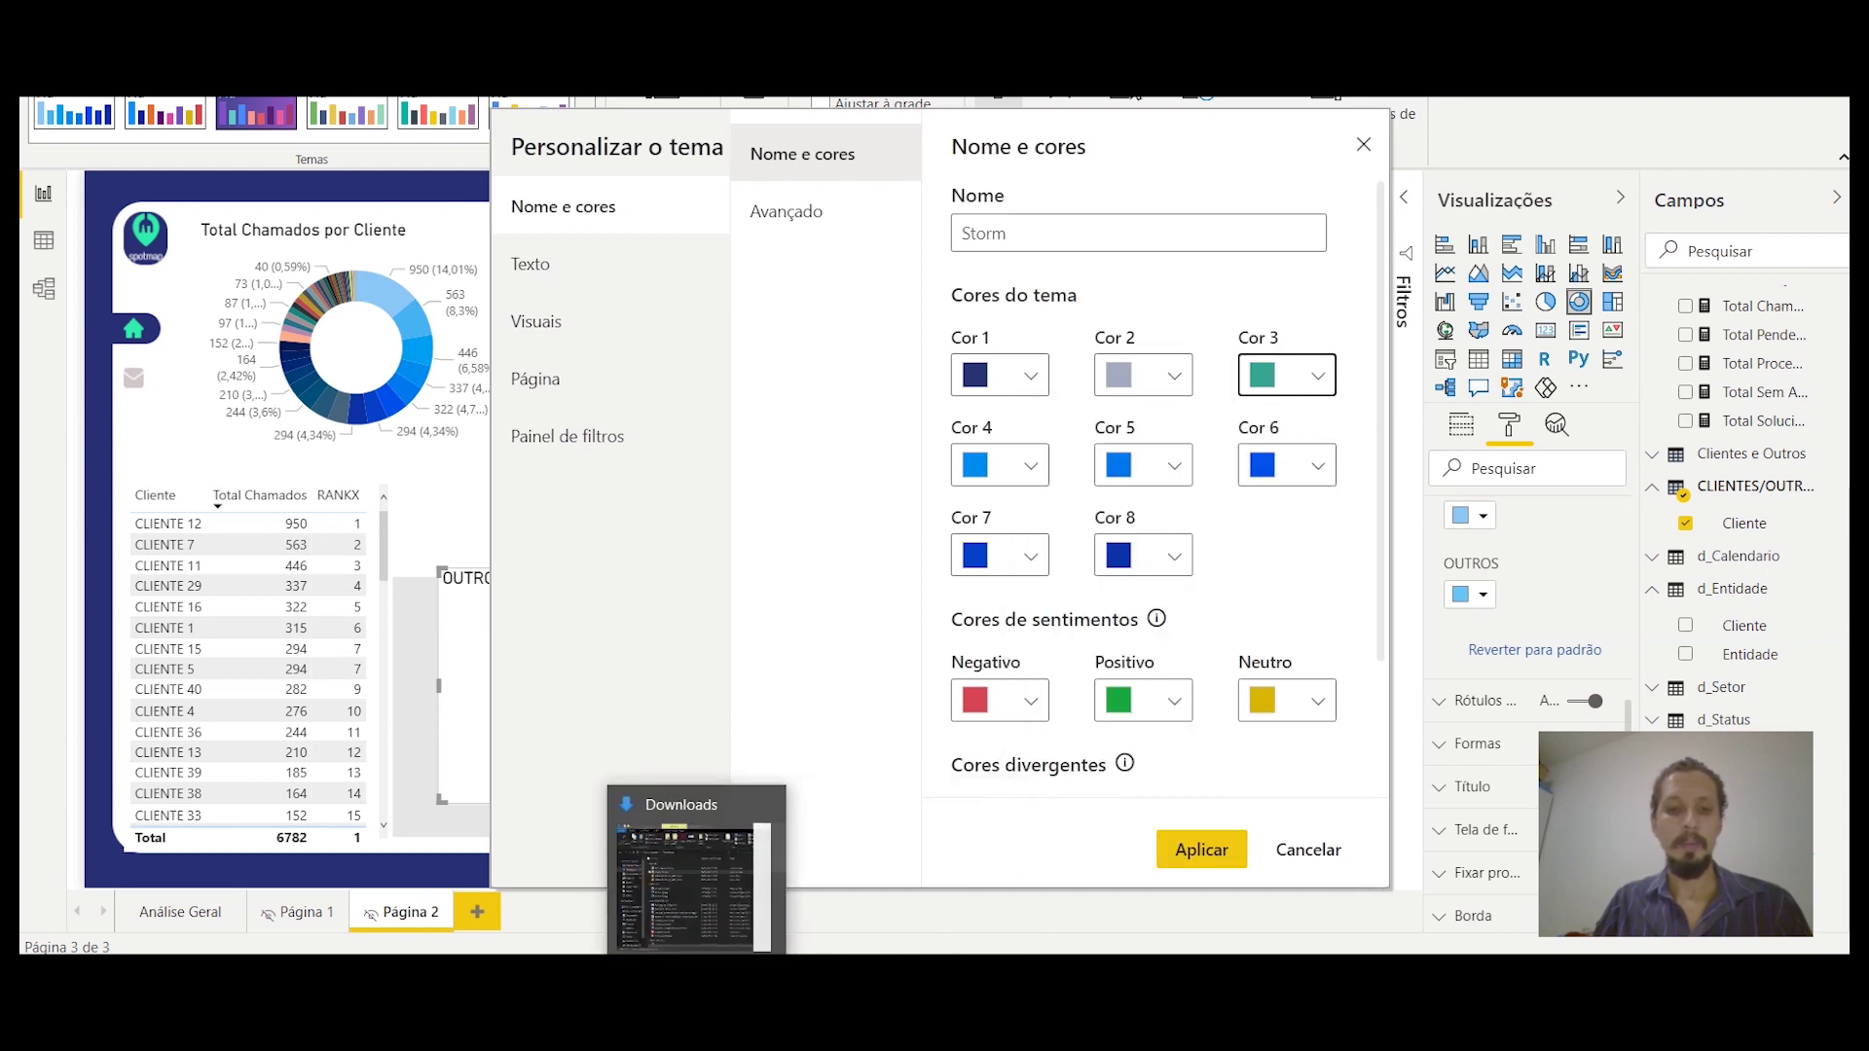
{"action": "left_click", "coordinate": [720, 847]}
{"action": "left_click", "coordinate": [1064, 835]}
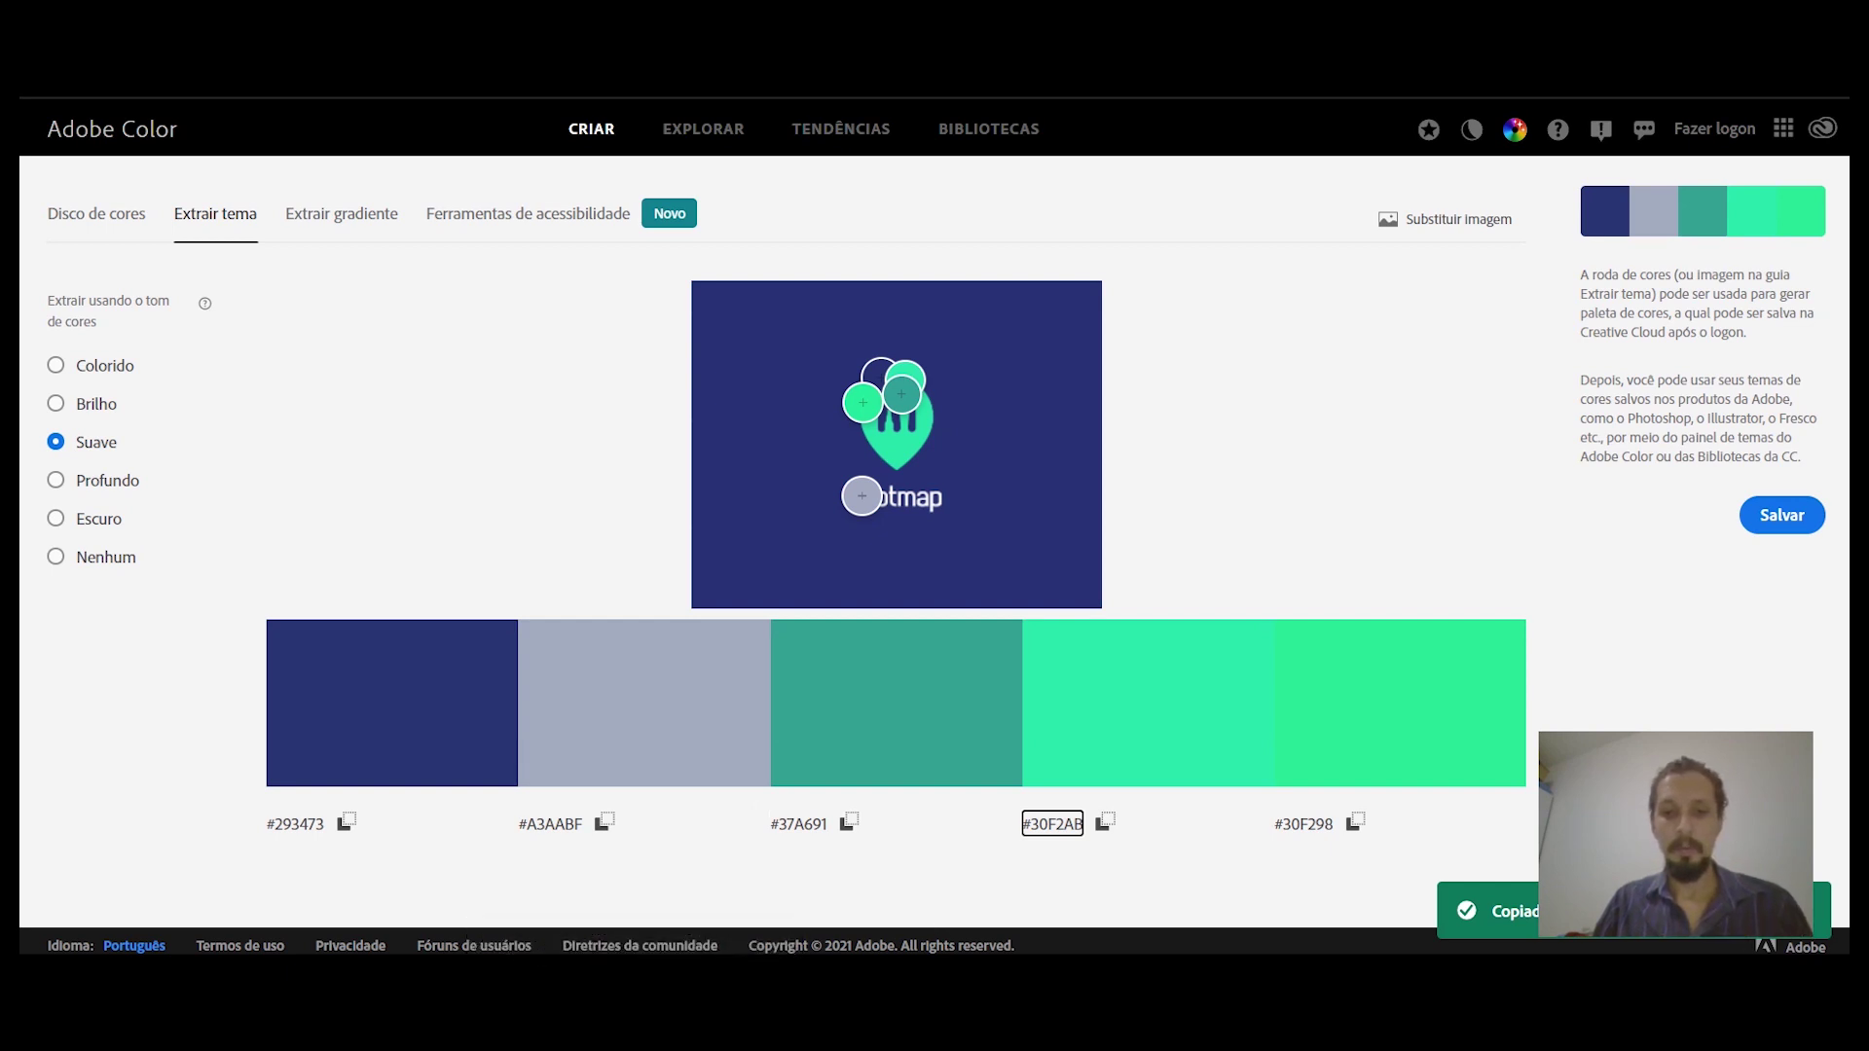
{"action": "mouse_move", "coordinate": [856, 949]}
{"action": "left_click", "coordinate": [939, 866]}
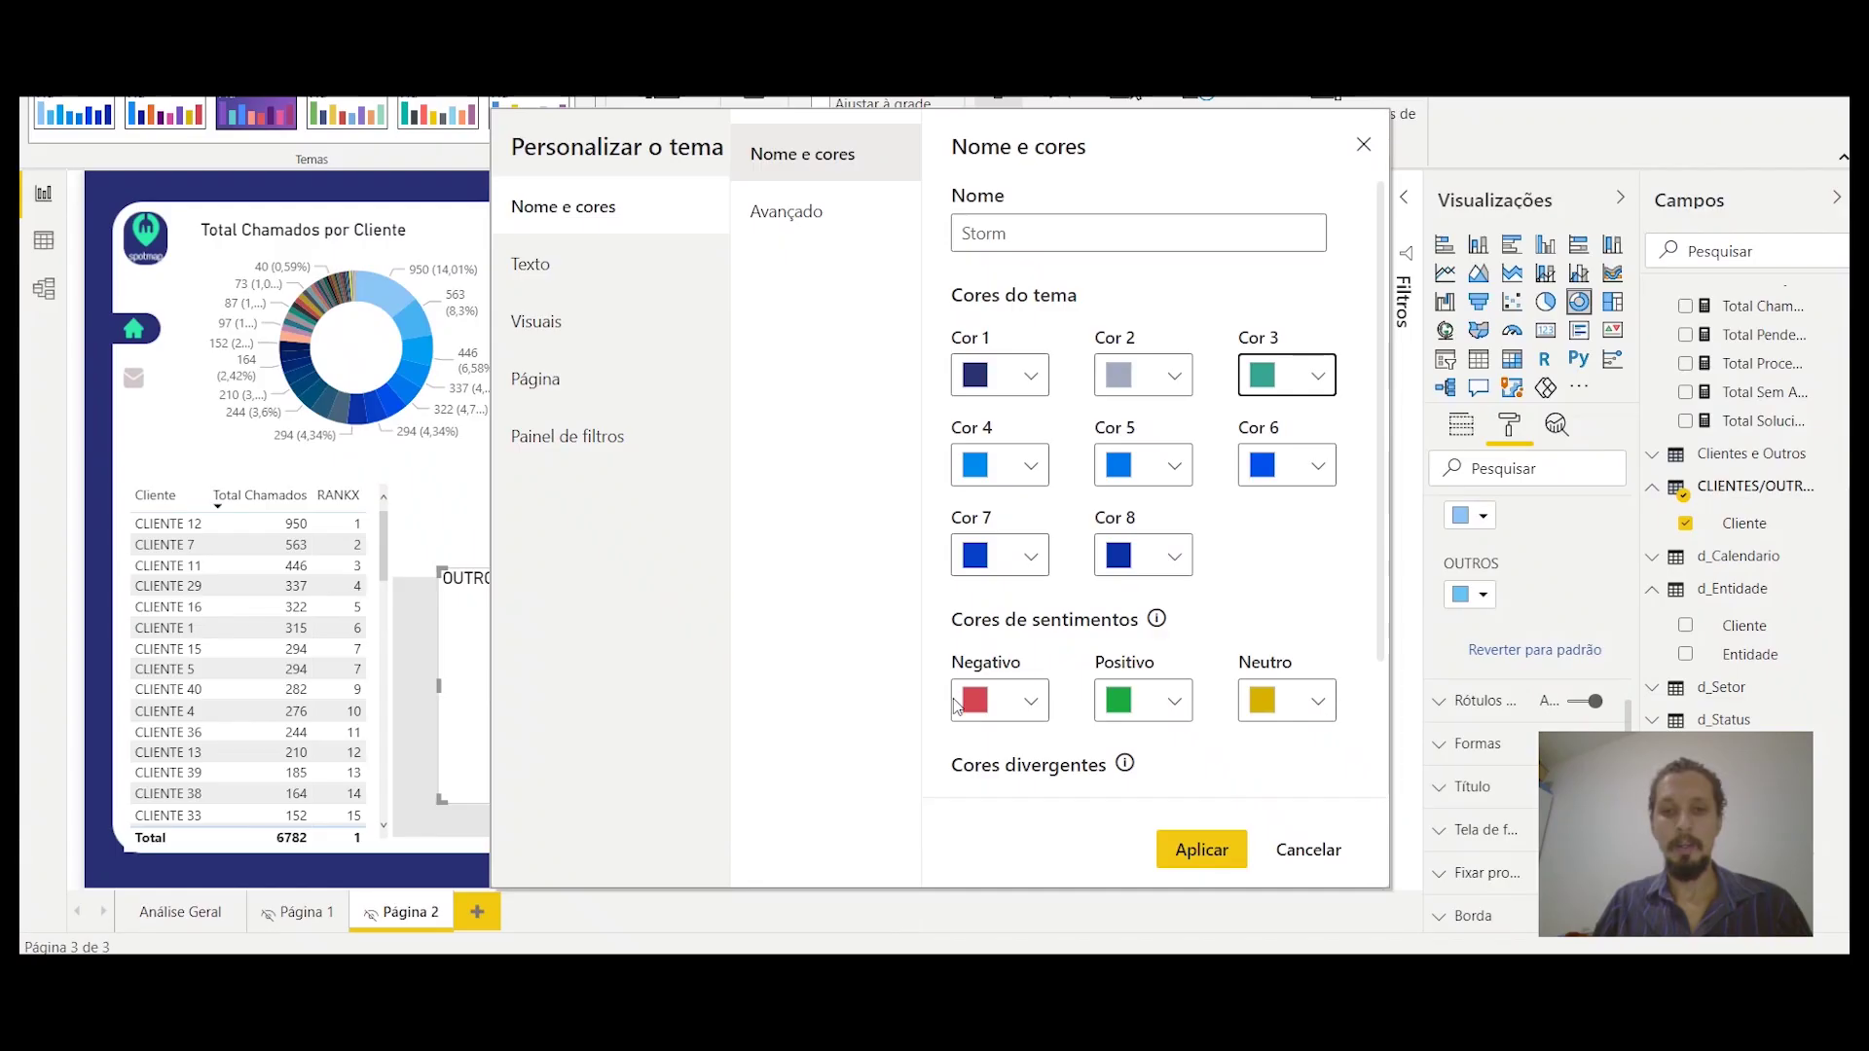
{"action": "left_click", "coordinate": [1032, 467]}
{"action": "left_click", "coordinate": [778, 613]}
{"action": "key", "text": "ctrl+a"}
{"action": "type", "text": "#30F2AB"}
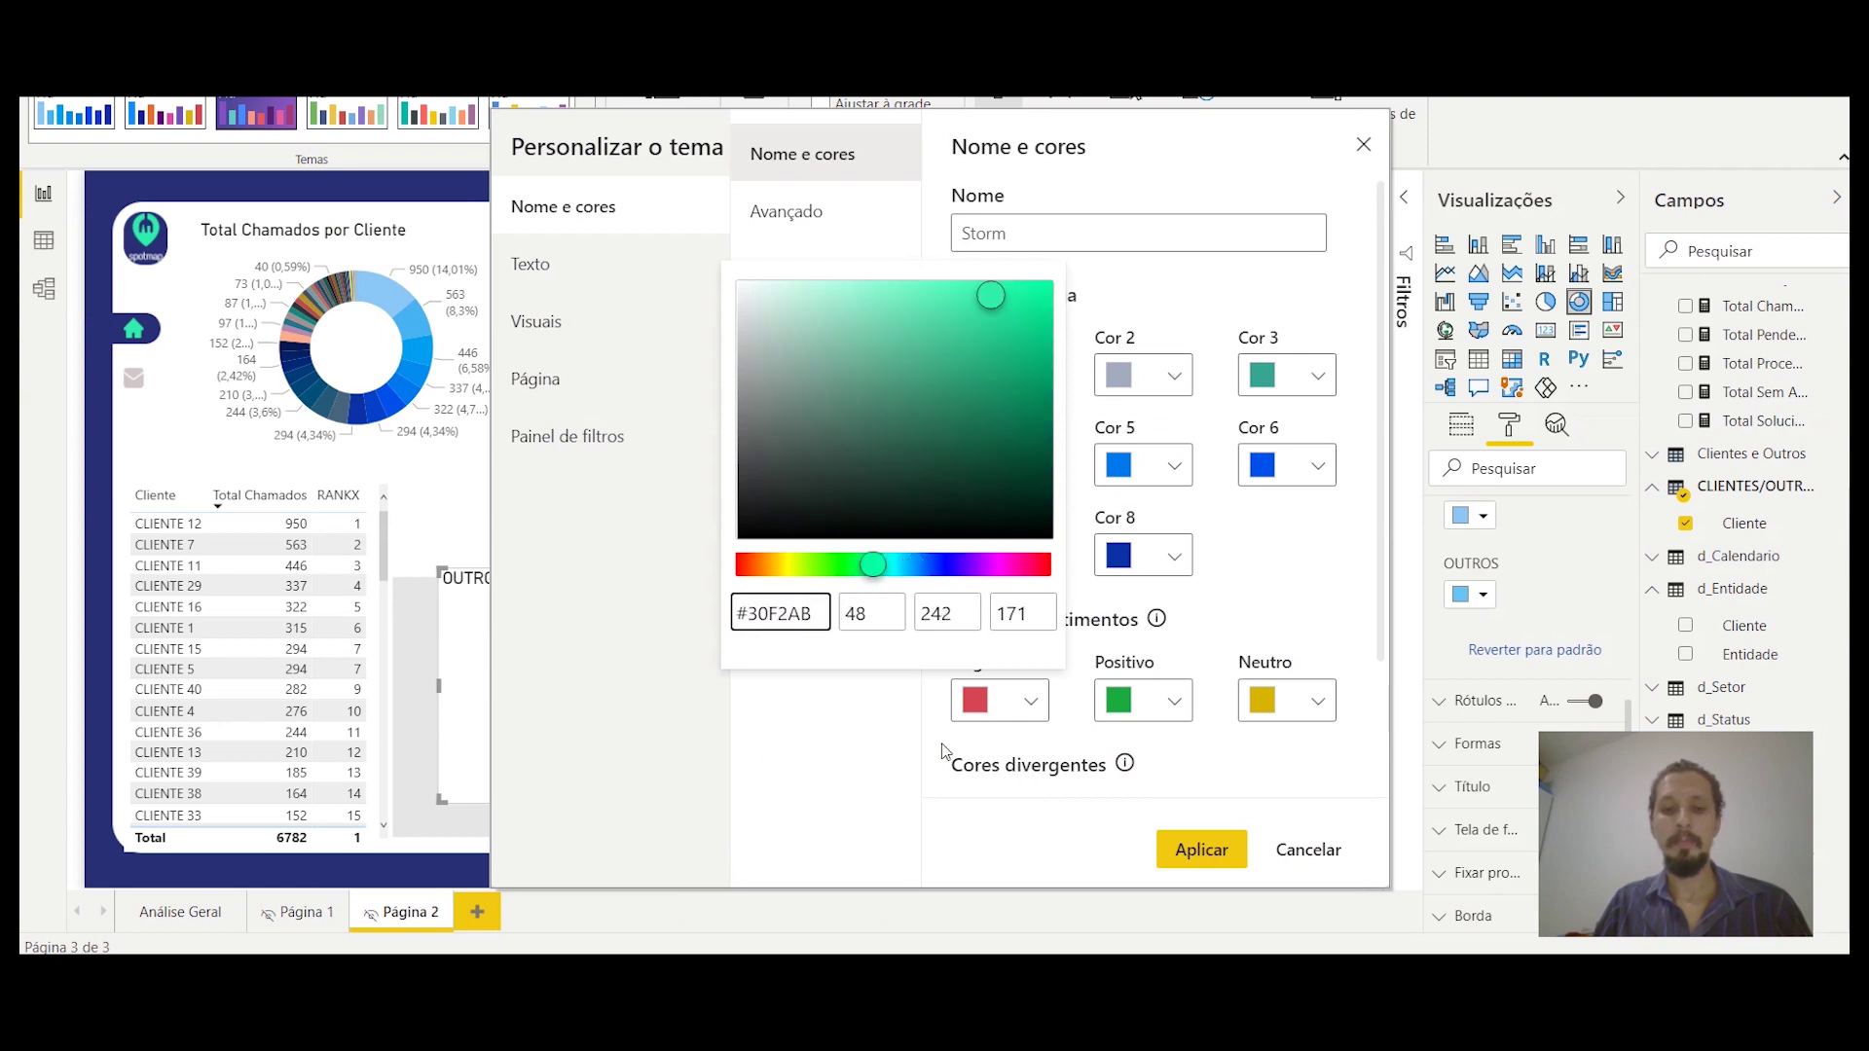
{"action": "key", "text": "Escape"}
Step: Copy the bright green #30F298 from the Adobe Color palette and set it as the theme's Cor 5 in Power BI
{"action": "key", "text": "alt+Tab"}
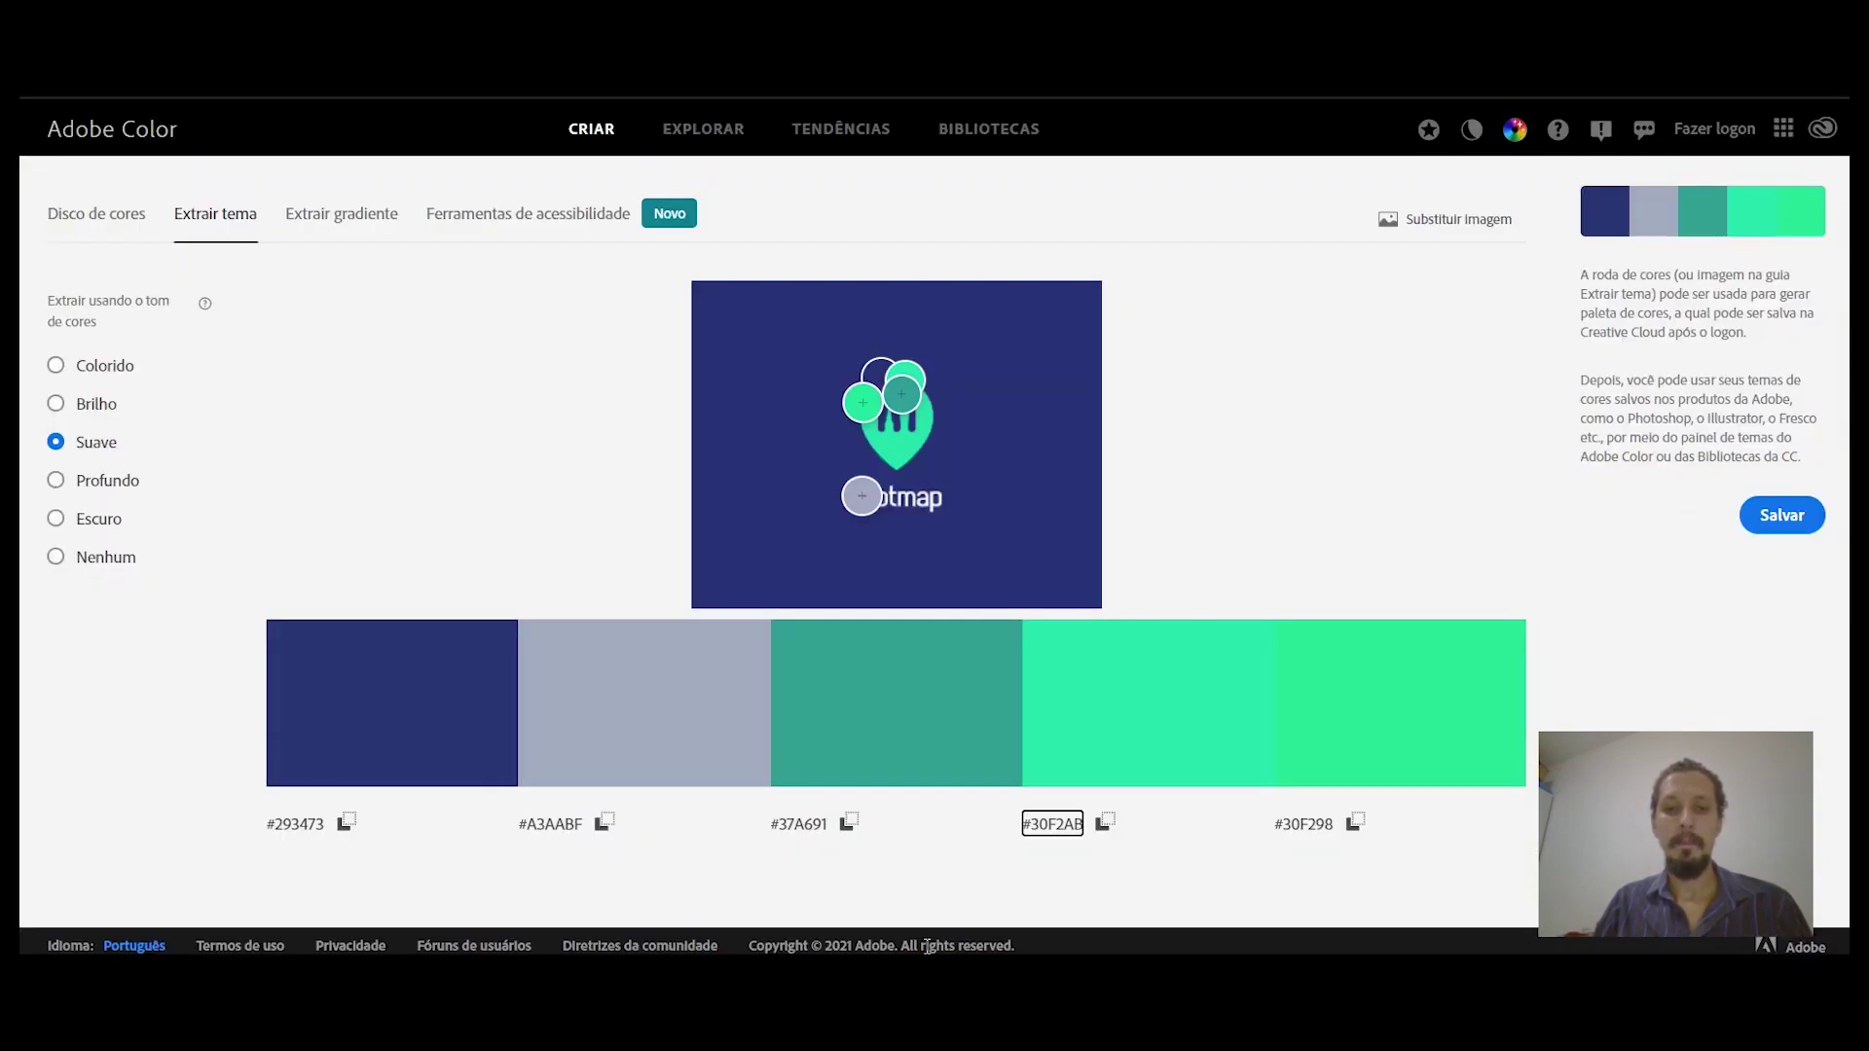
{"action": "left_click", "coordinate": [1312, 835]}
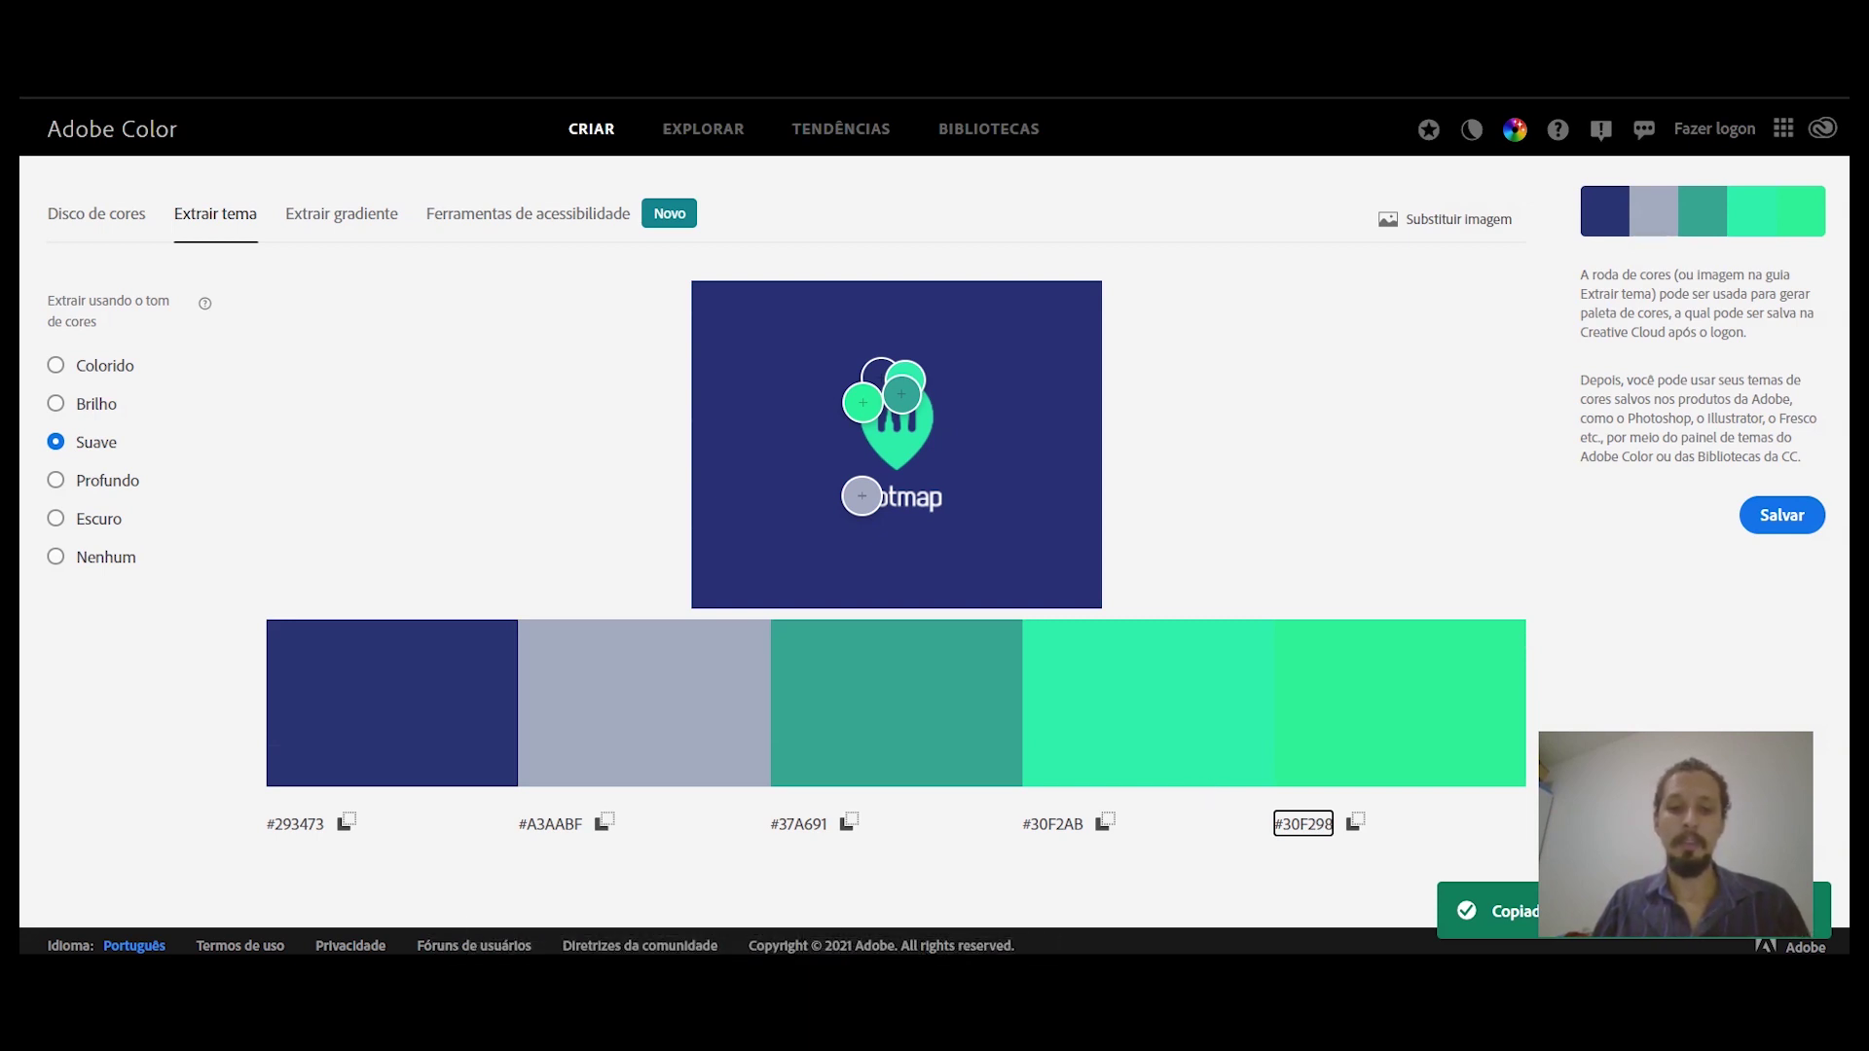
{"action": "mouse_move", "coordinate": [812, 964]}
{"action": "left_click", "coordinate": [967, 896]}
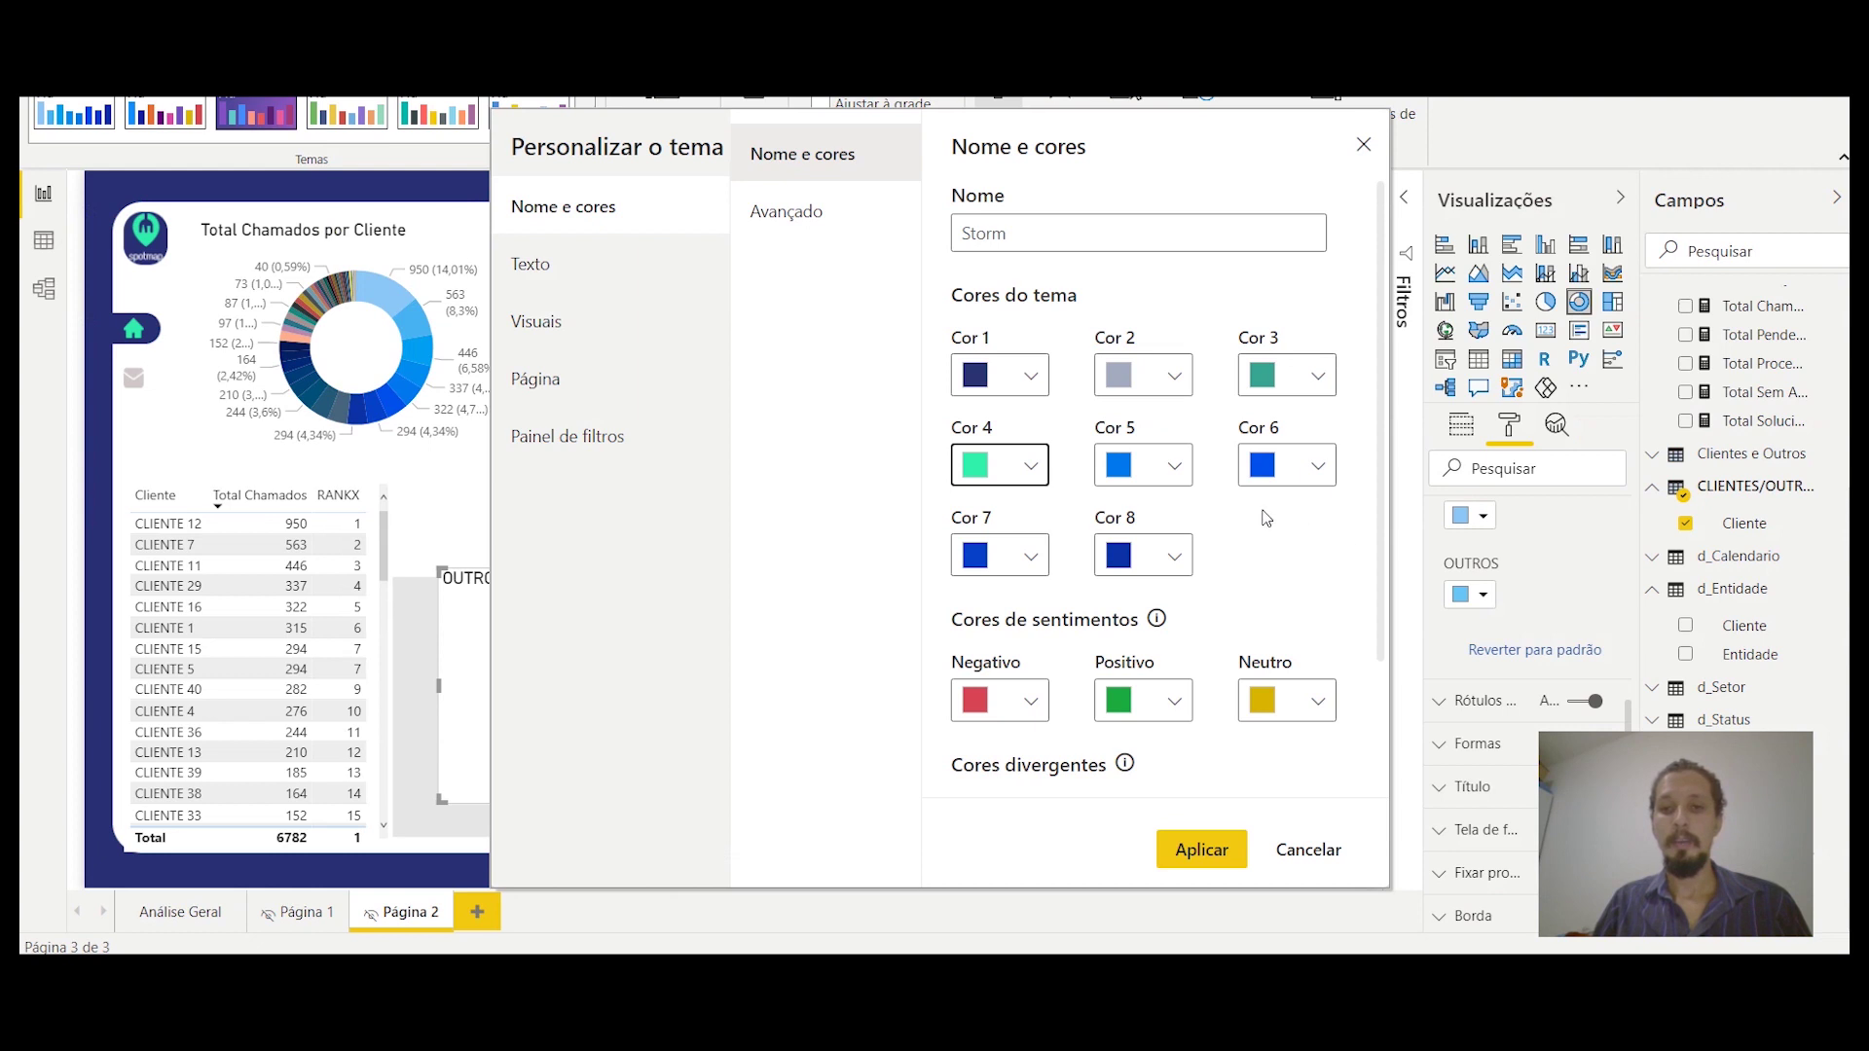
{"action": "left_click", "coordinate": [1179, 473]}
{"action": "left_click", "coordinate": [920, 613]}
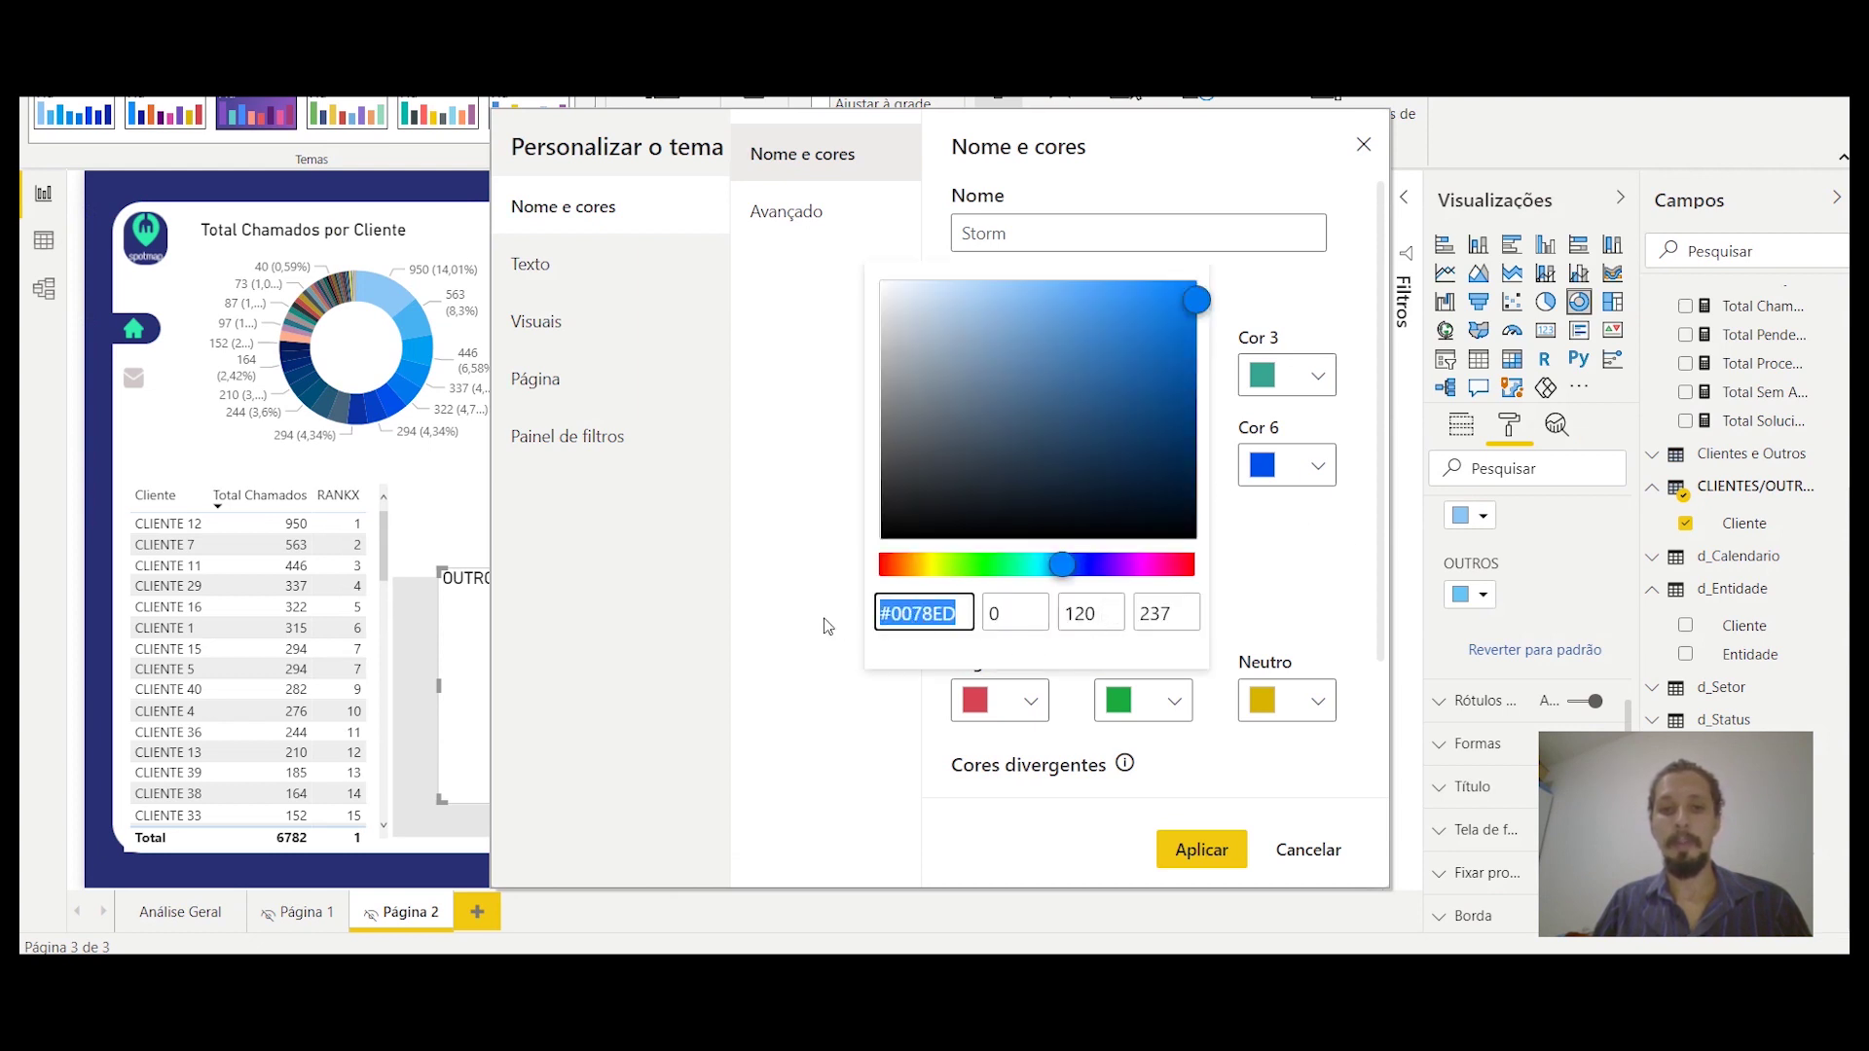
{"action": "type", "text": "#30F298"}
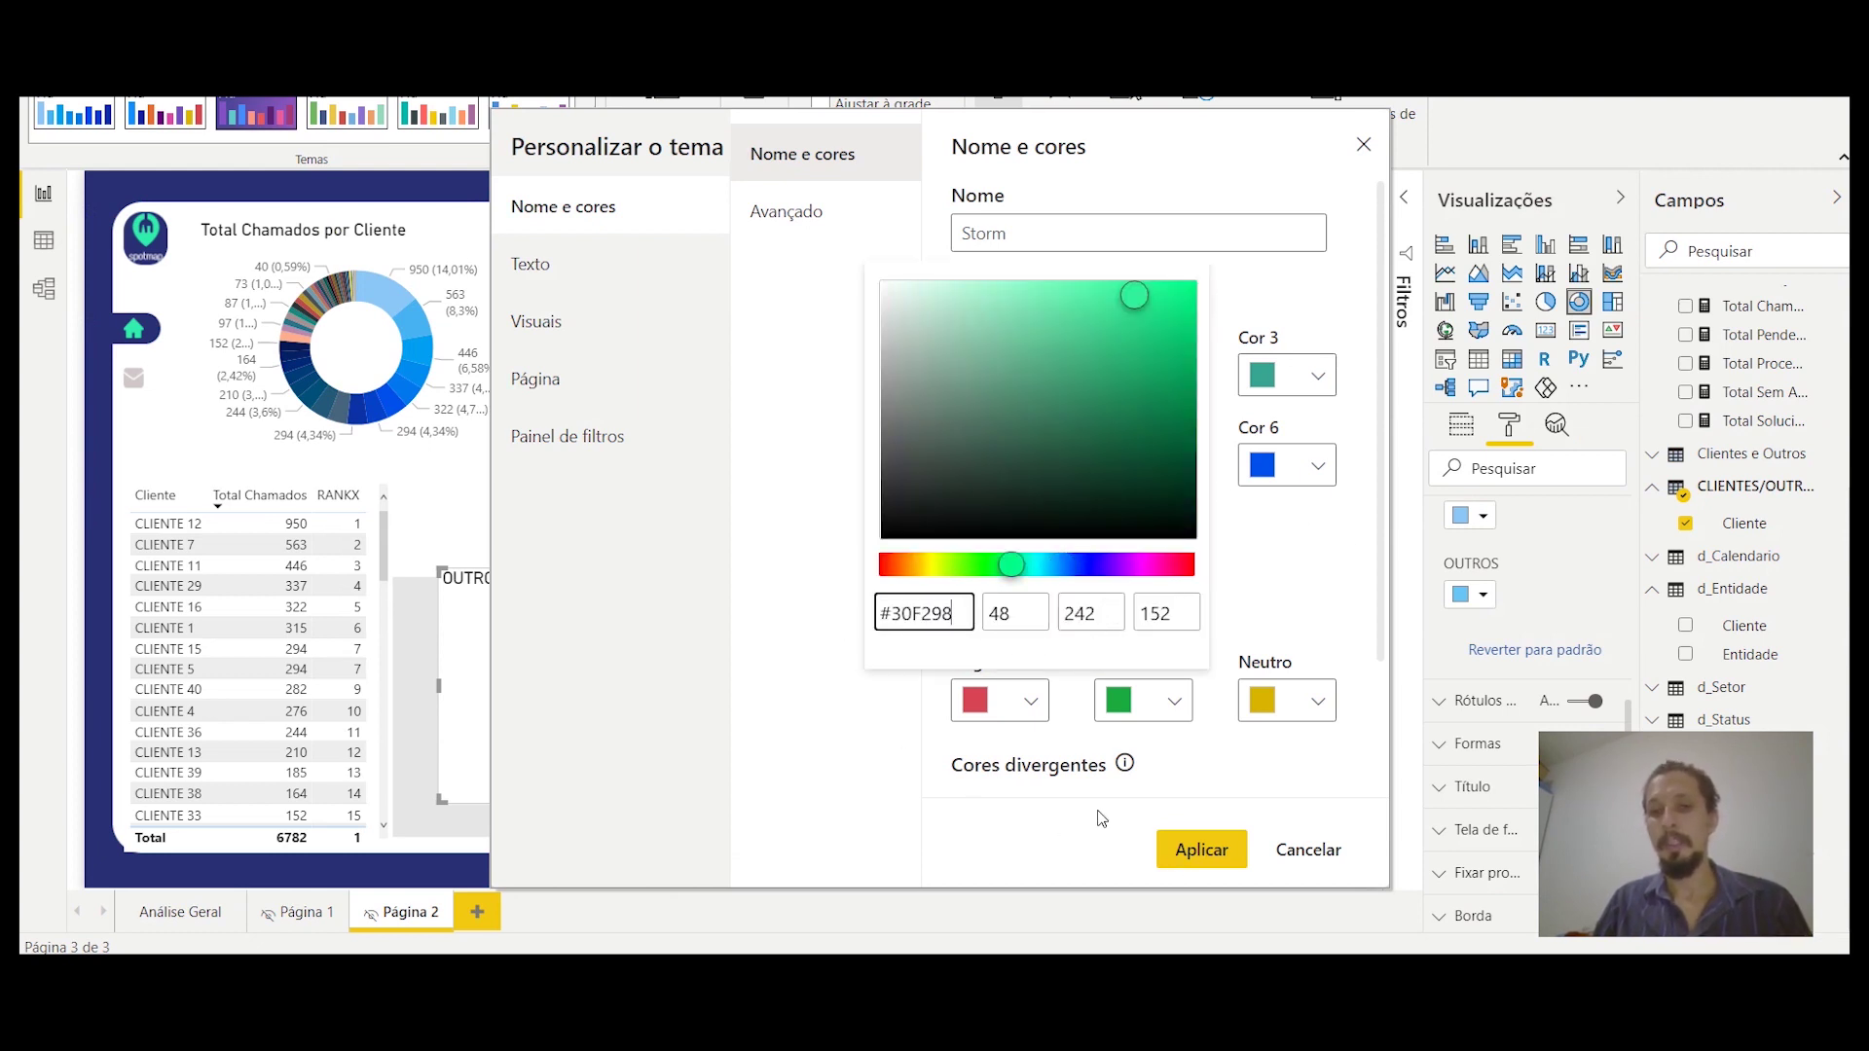
{"action": "left_click", "coordinate": [1218, 854]}
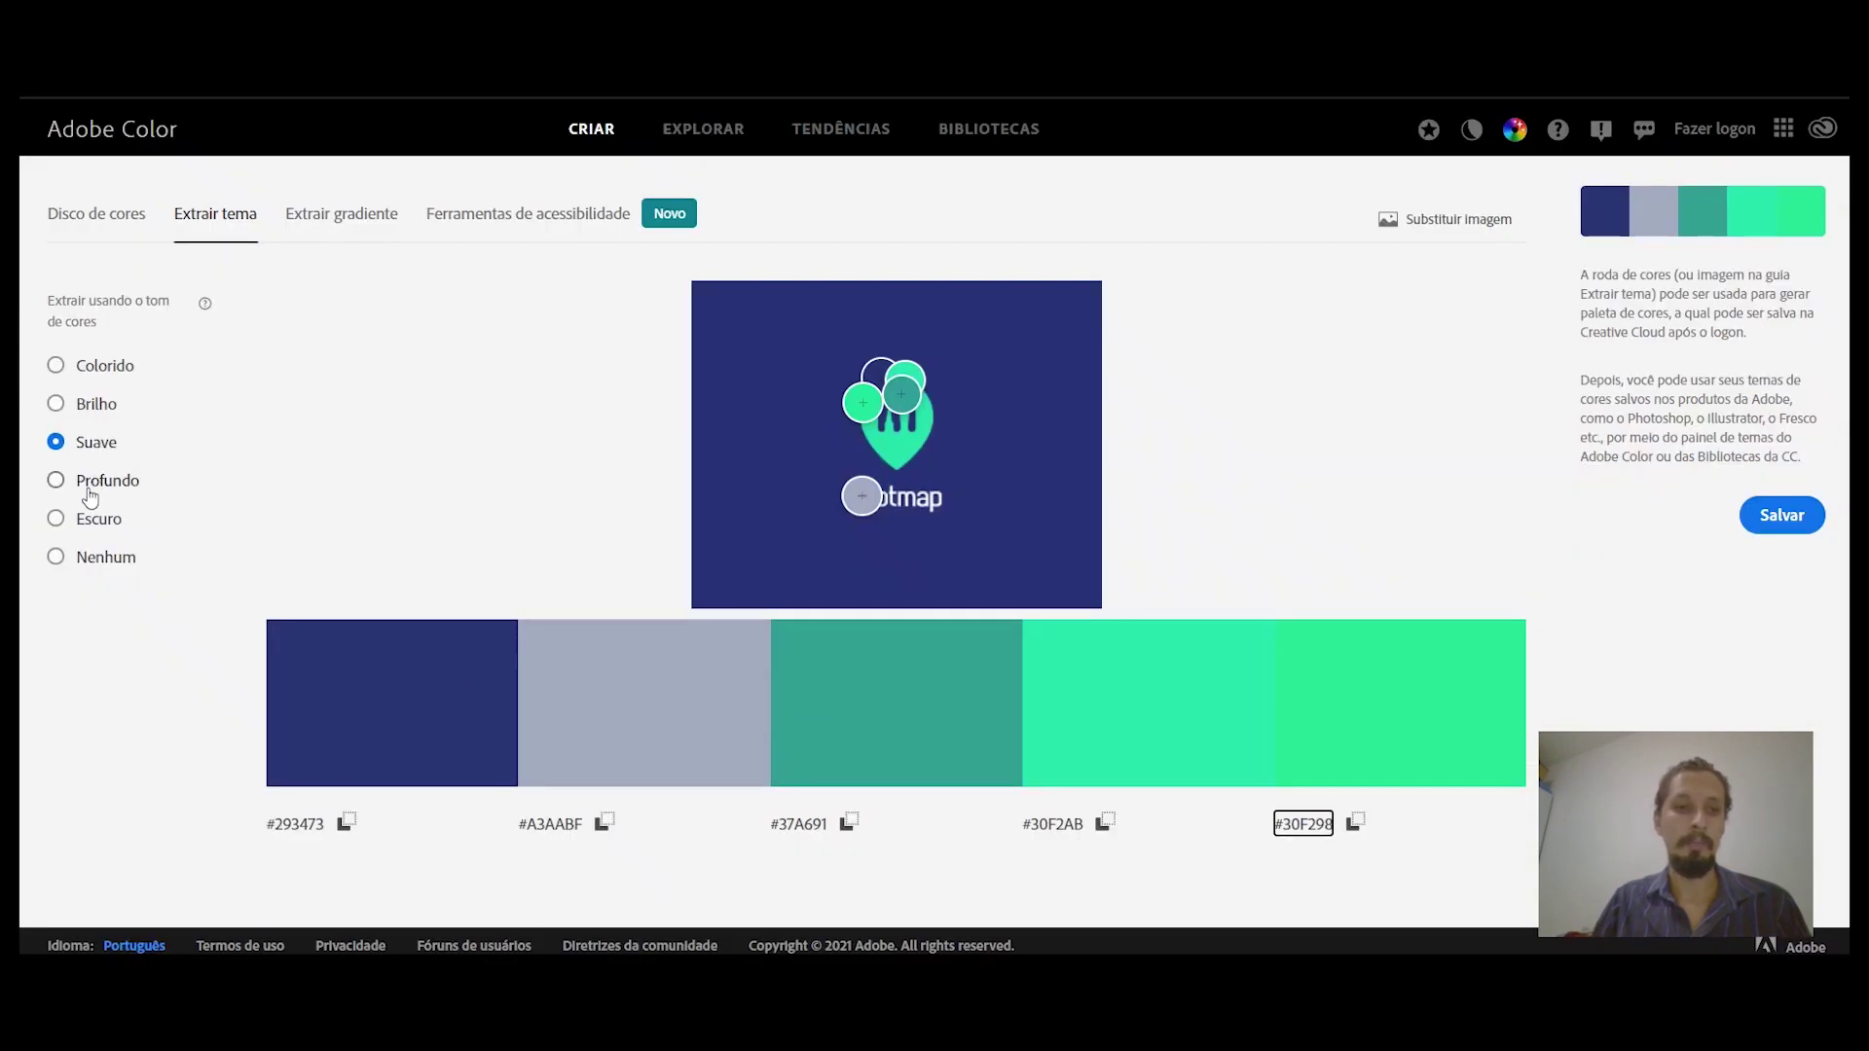
Step: Change Adobe Color's extraction tone to Profundo and set its light grey #F2F2F2 as the theme's Cor 6 in Power BI
{"action": "left_click", "coordinate": [86, 497]}
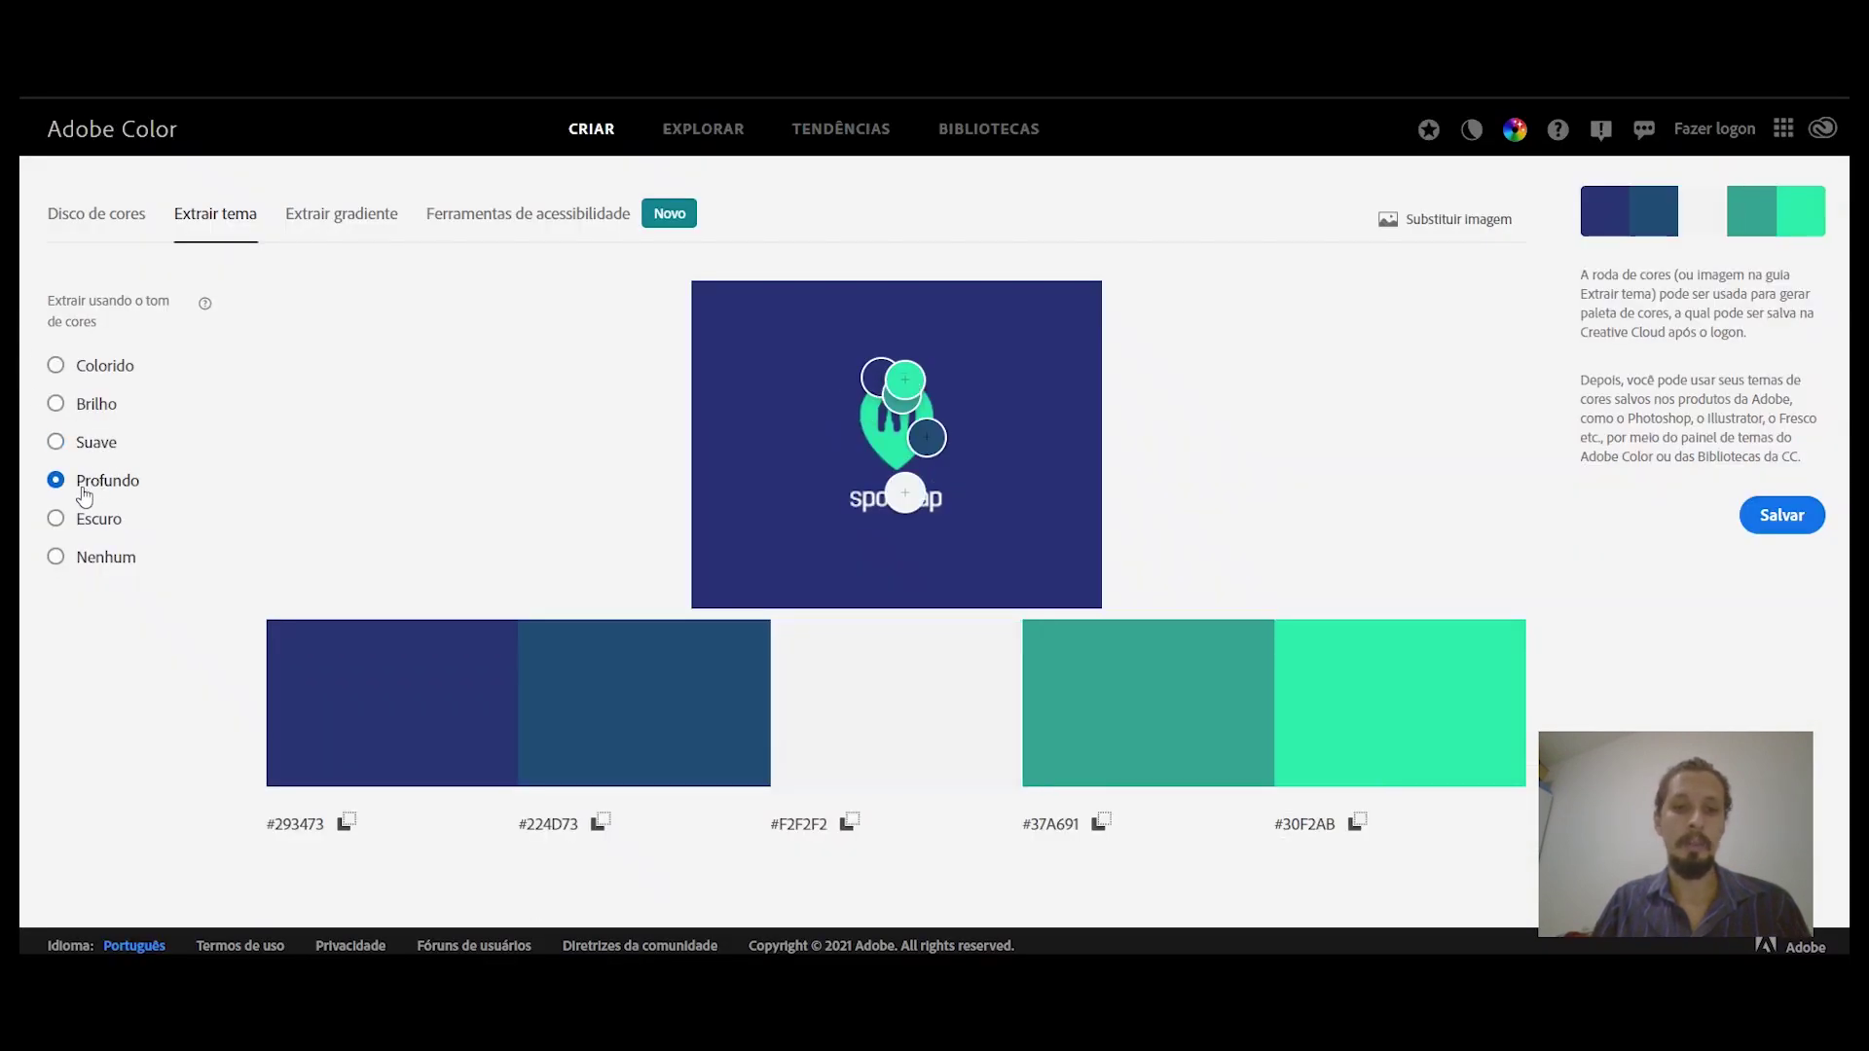
{"action": "left_click", "coordinate": [798, 825]}
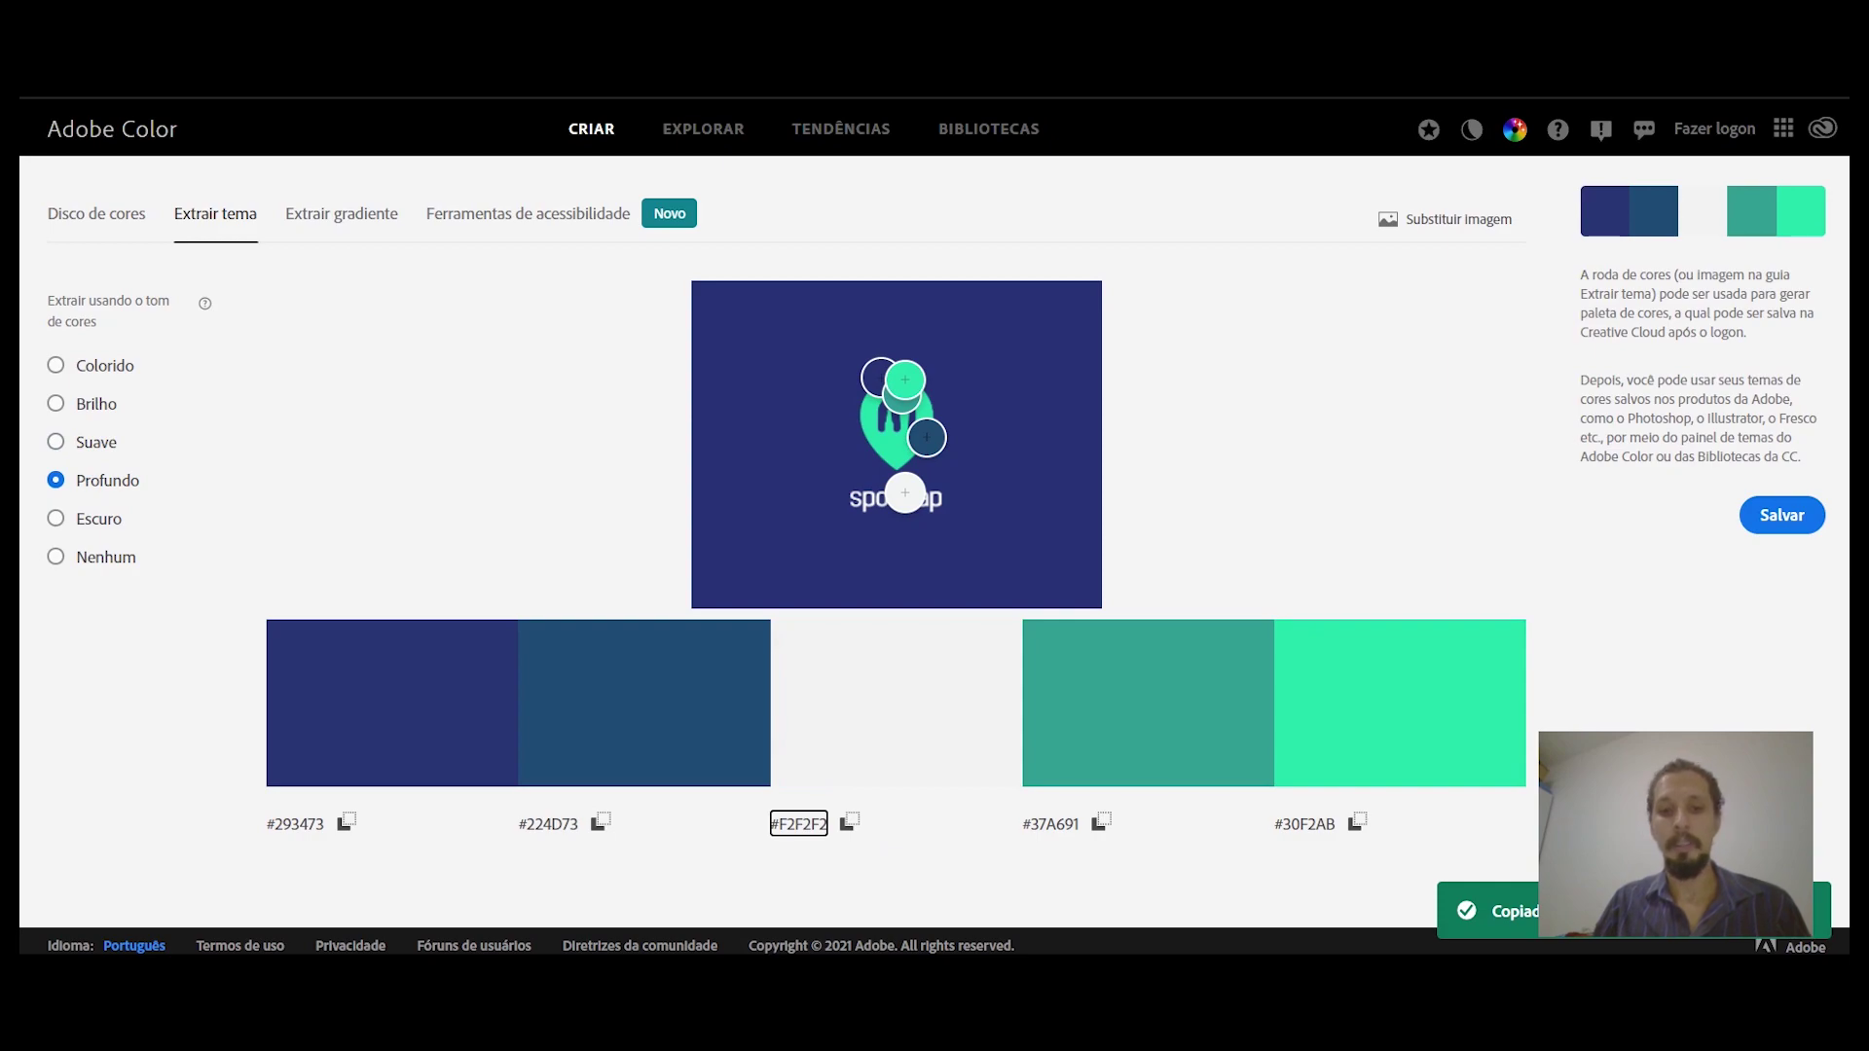
{"action": "left_click", "coordinate": [721, 876]}
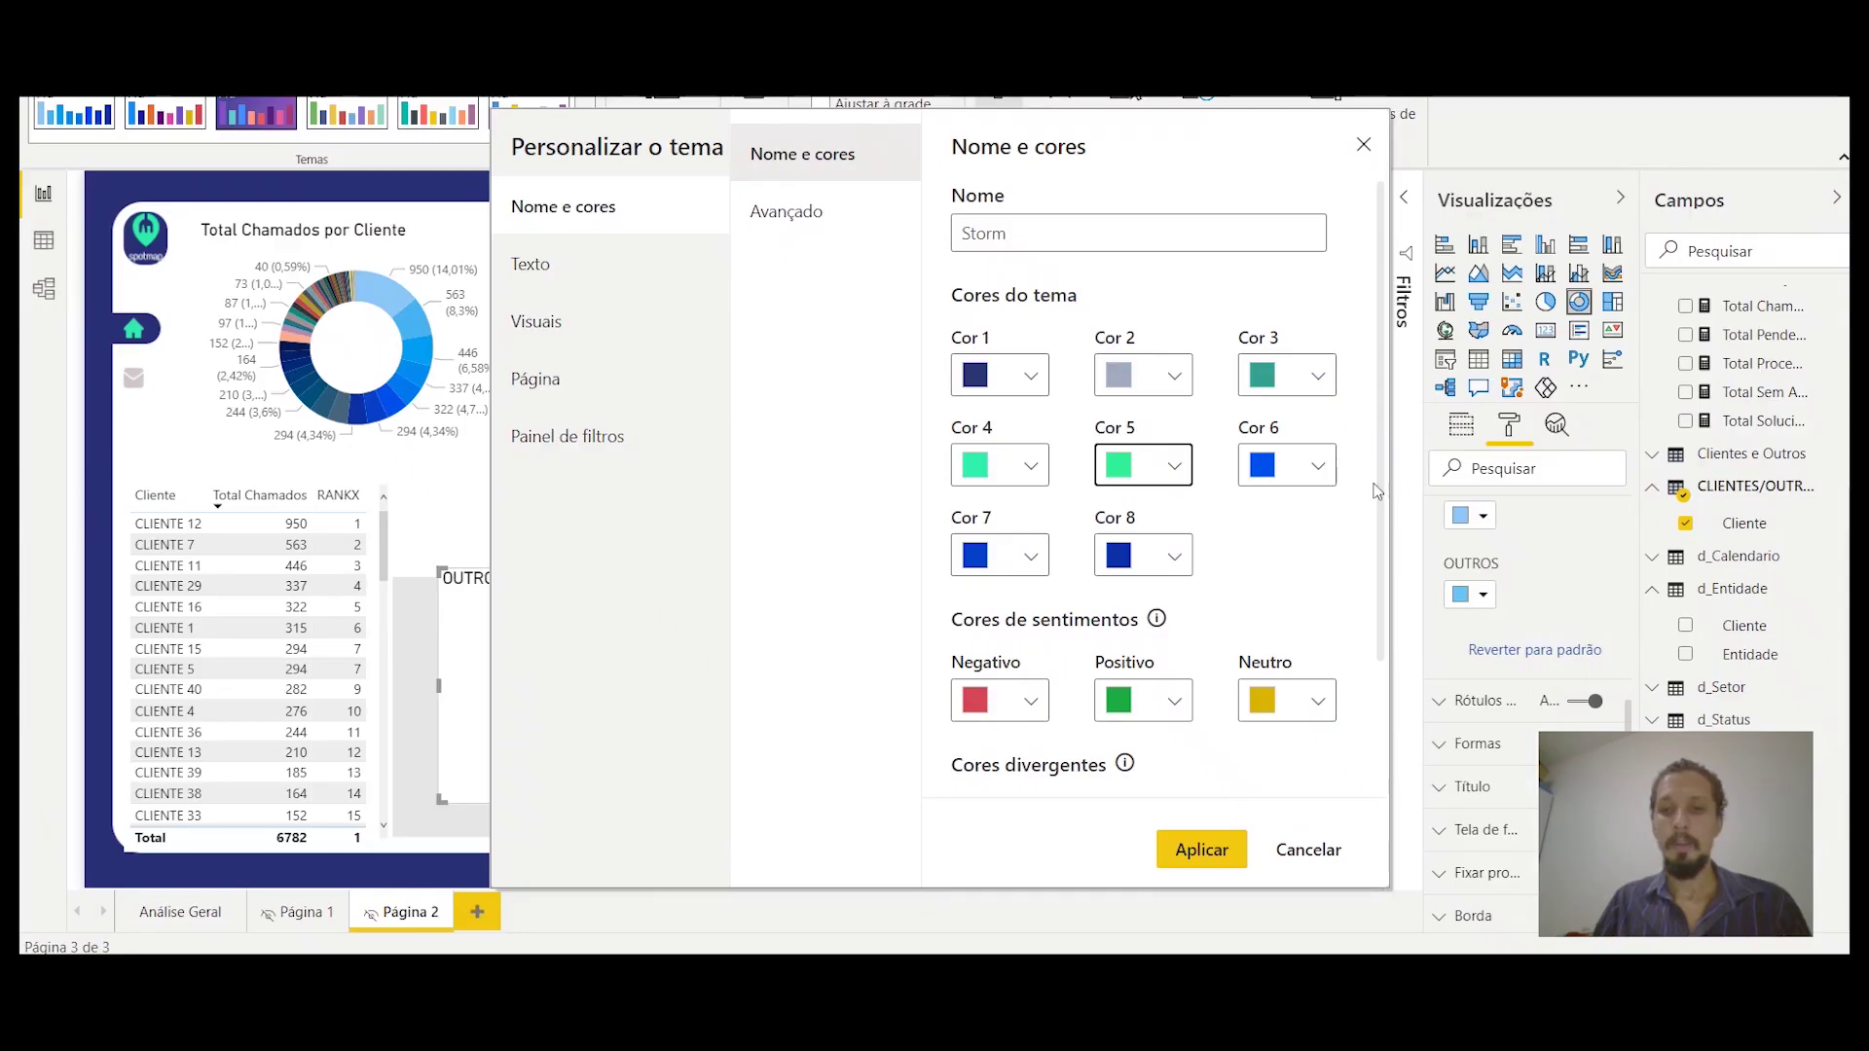
{"action": "left_click", "coordinate": [1319, 466]}
{"action": "left_click_drag", "start_coordinate": [1109, 613], "coordinate": [915, 619]}
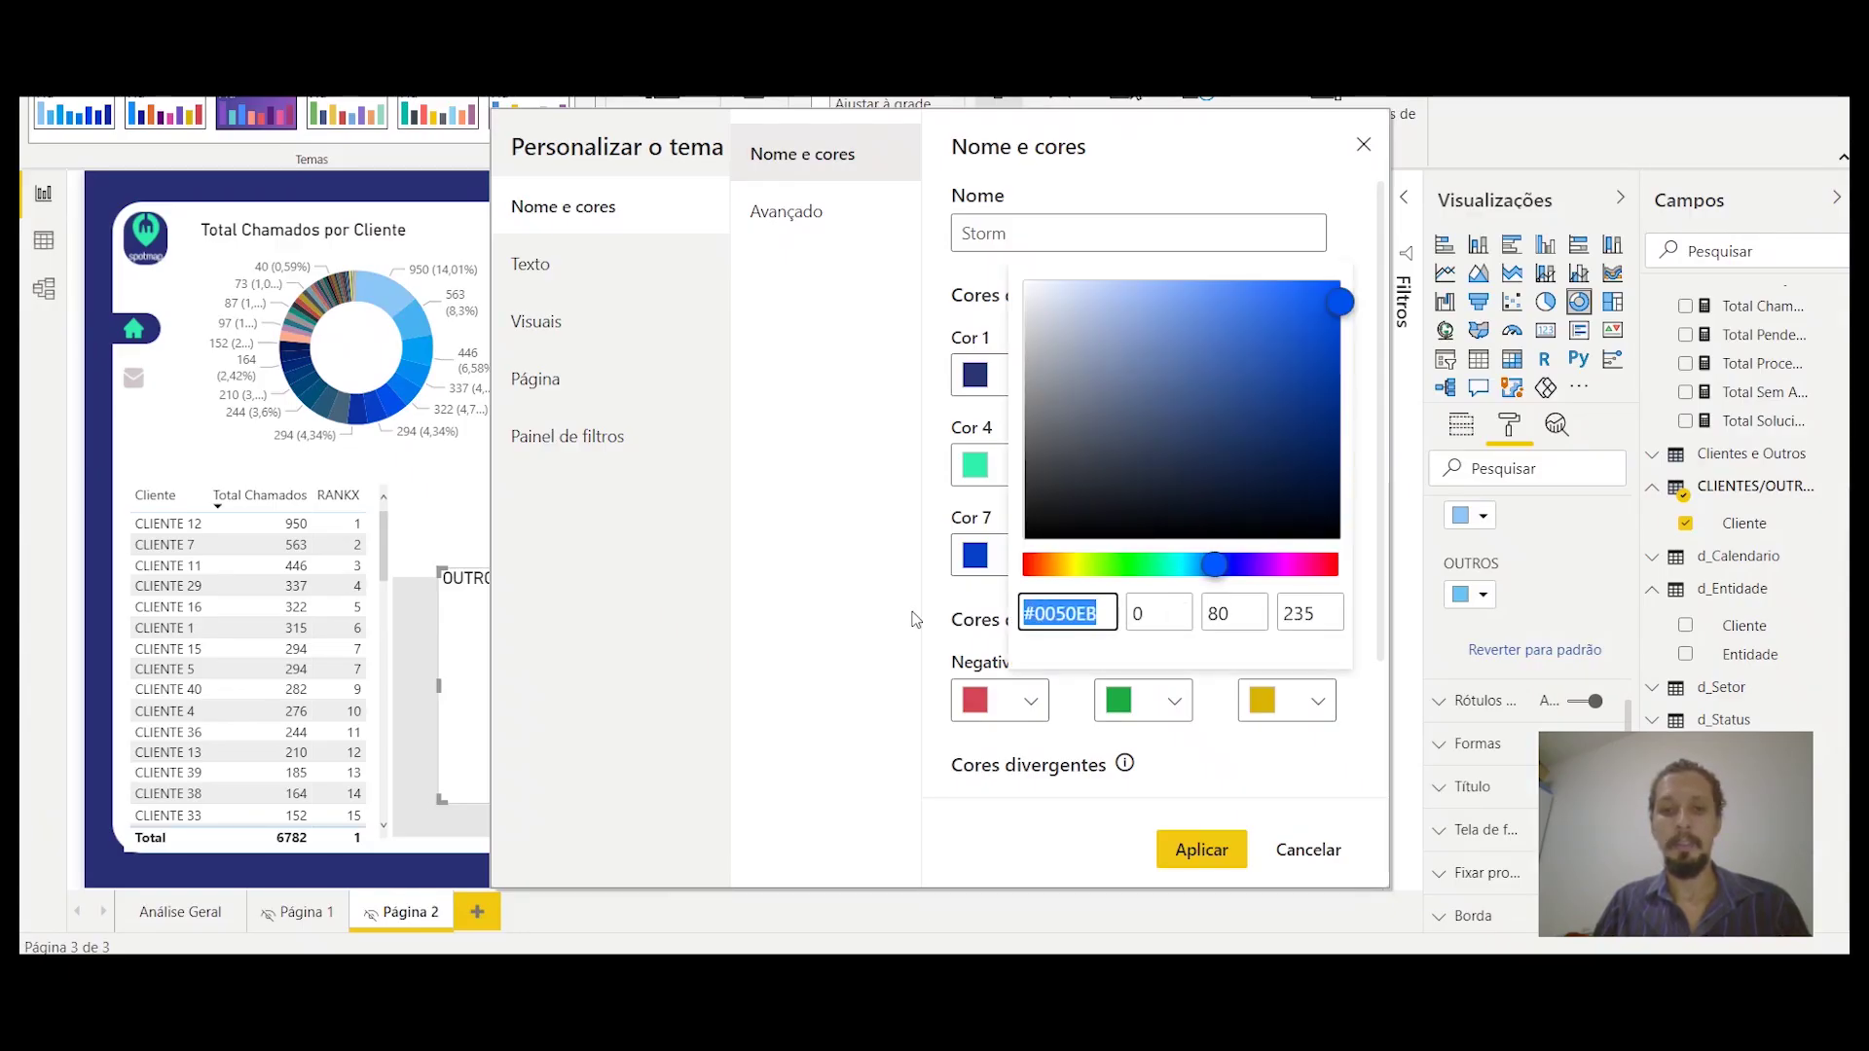
{"action": "type", "text": "#F2F2F2"}
{"action": "left_click", "coordinate": [1217, 881]}
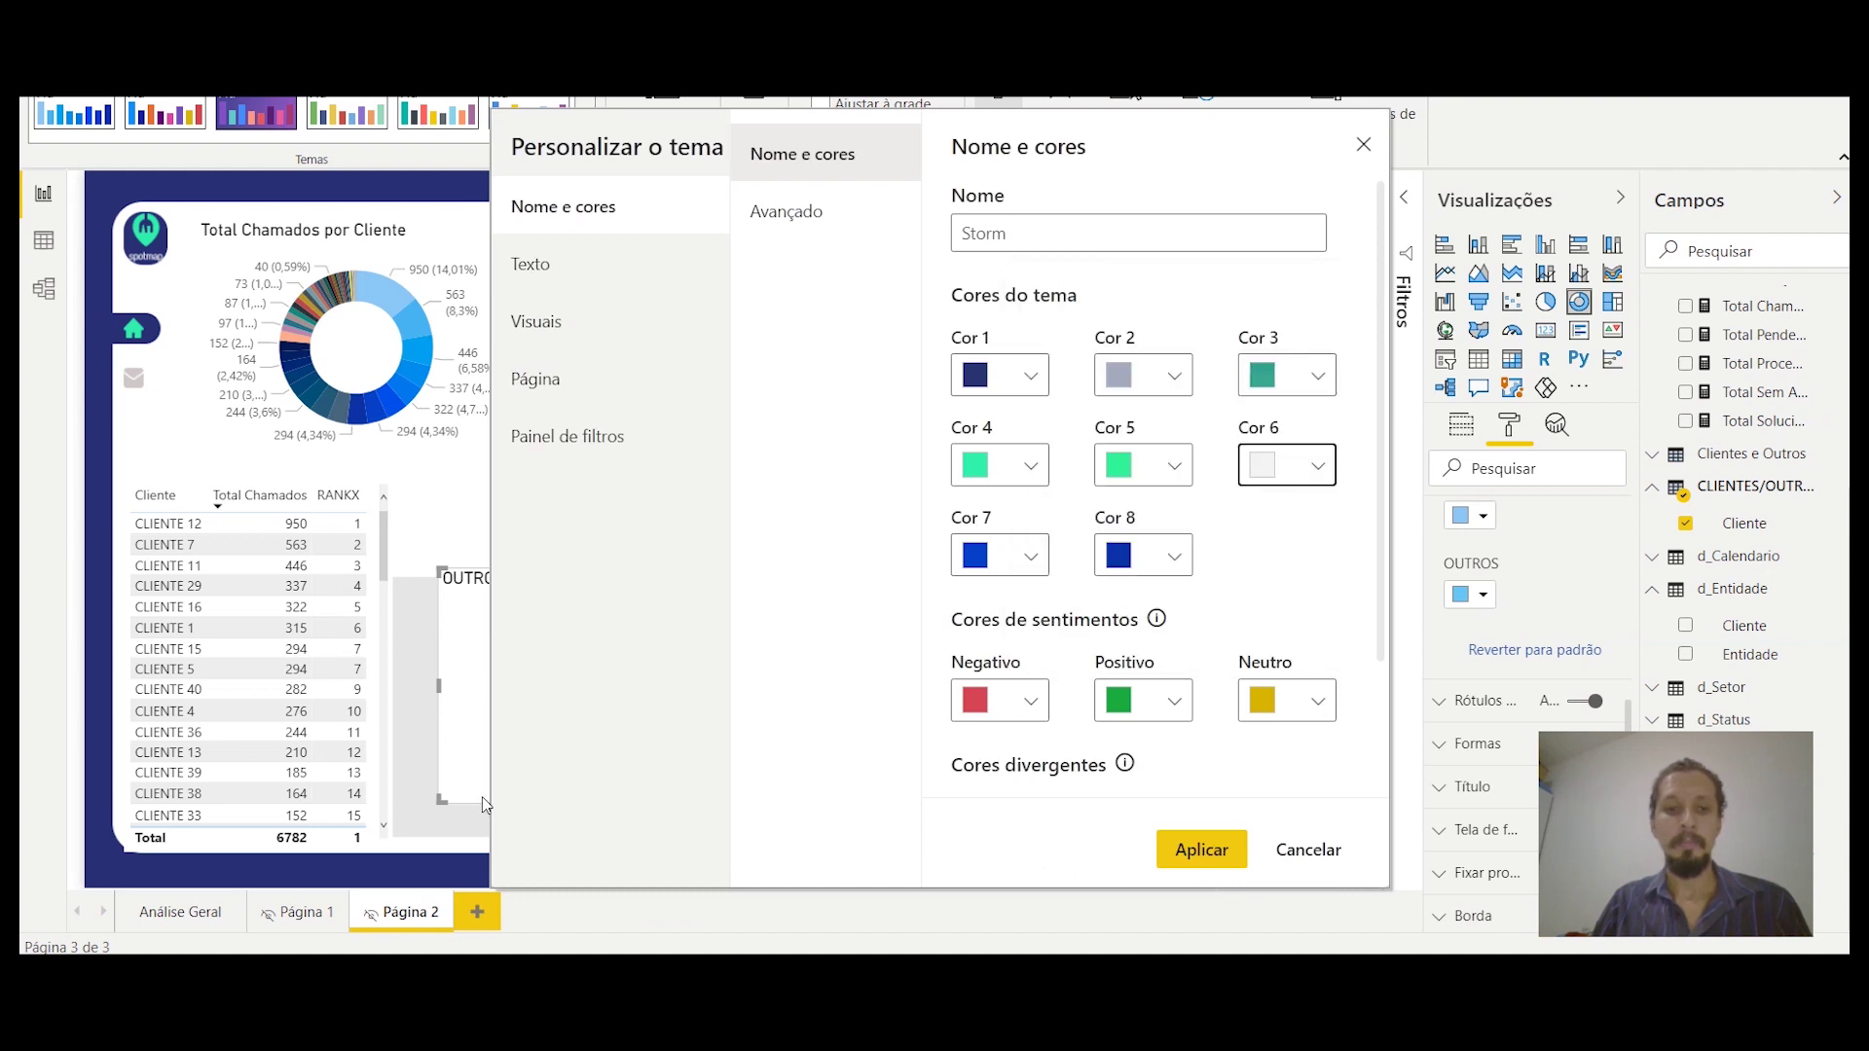
Step: Copy the blue #224D73 from Adobe Color's Profundo palette and set it as the theme's Cor 7 in Power BI
{"action": "key", "text": "alt+Tab"}
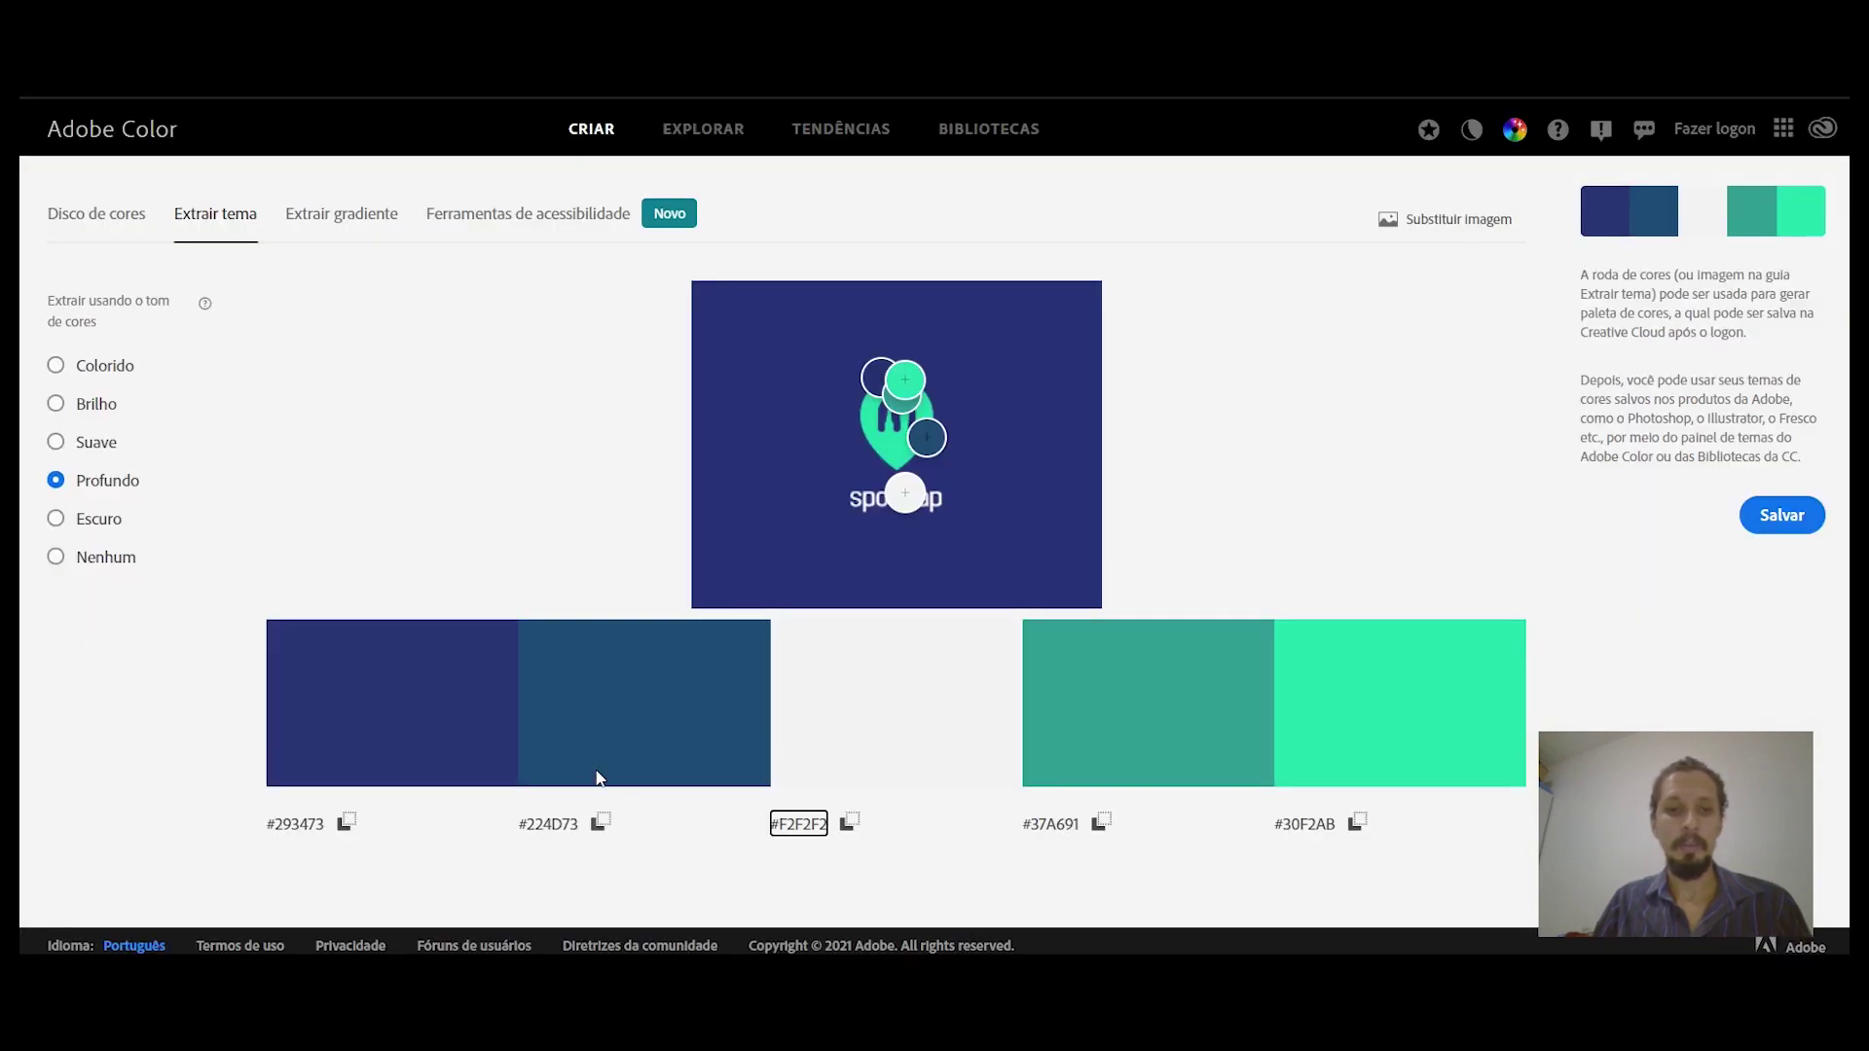
{"action": "left_click", "coordinate": [567, 824]}
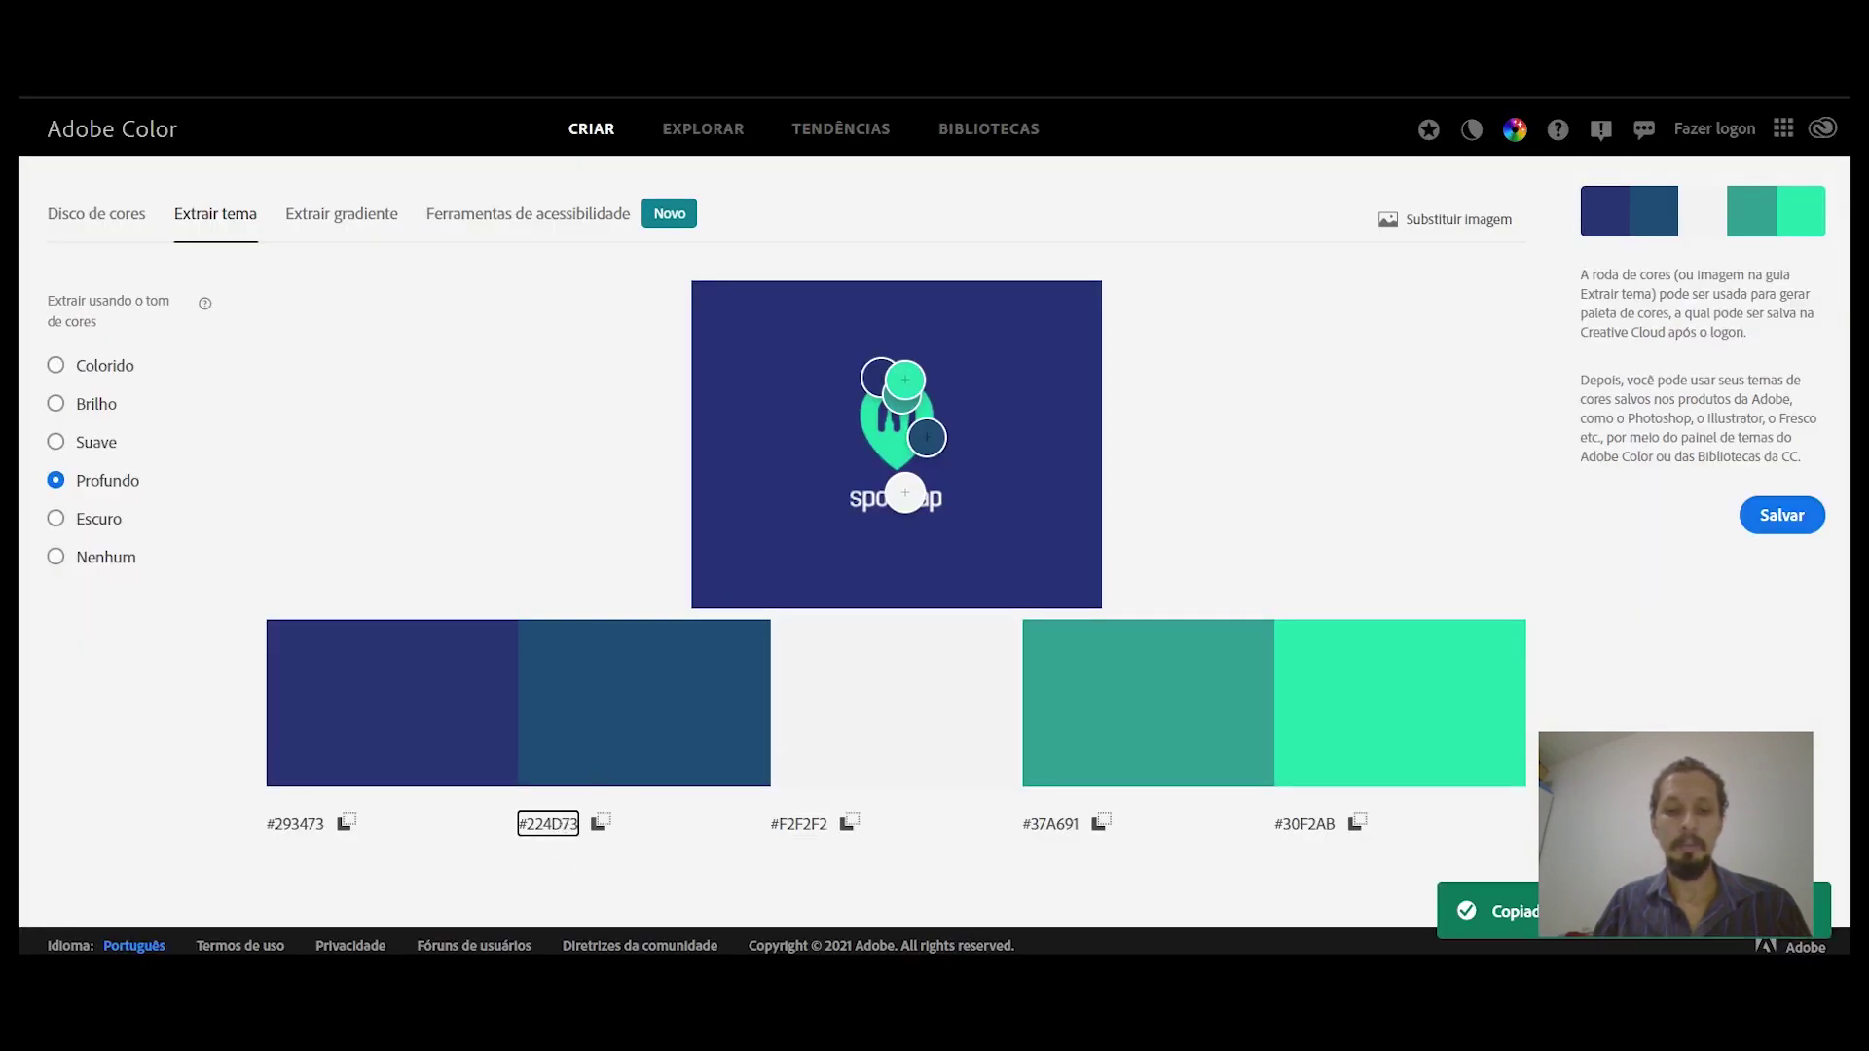
{"action": "left_click", "coordinate": [720, 895]}
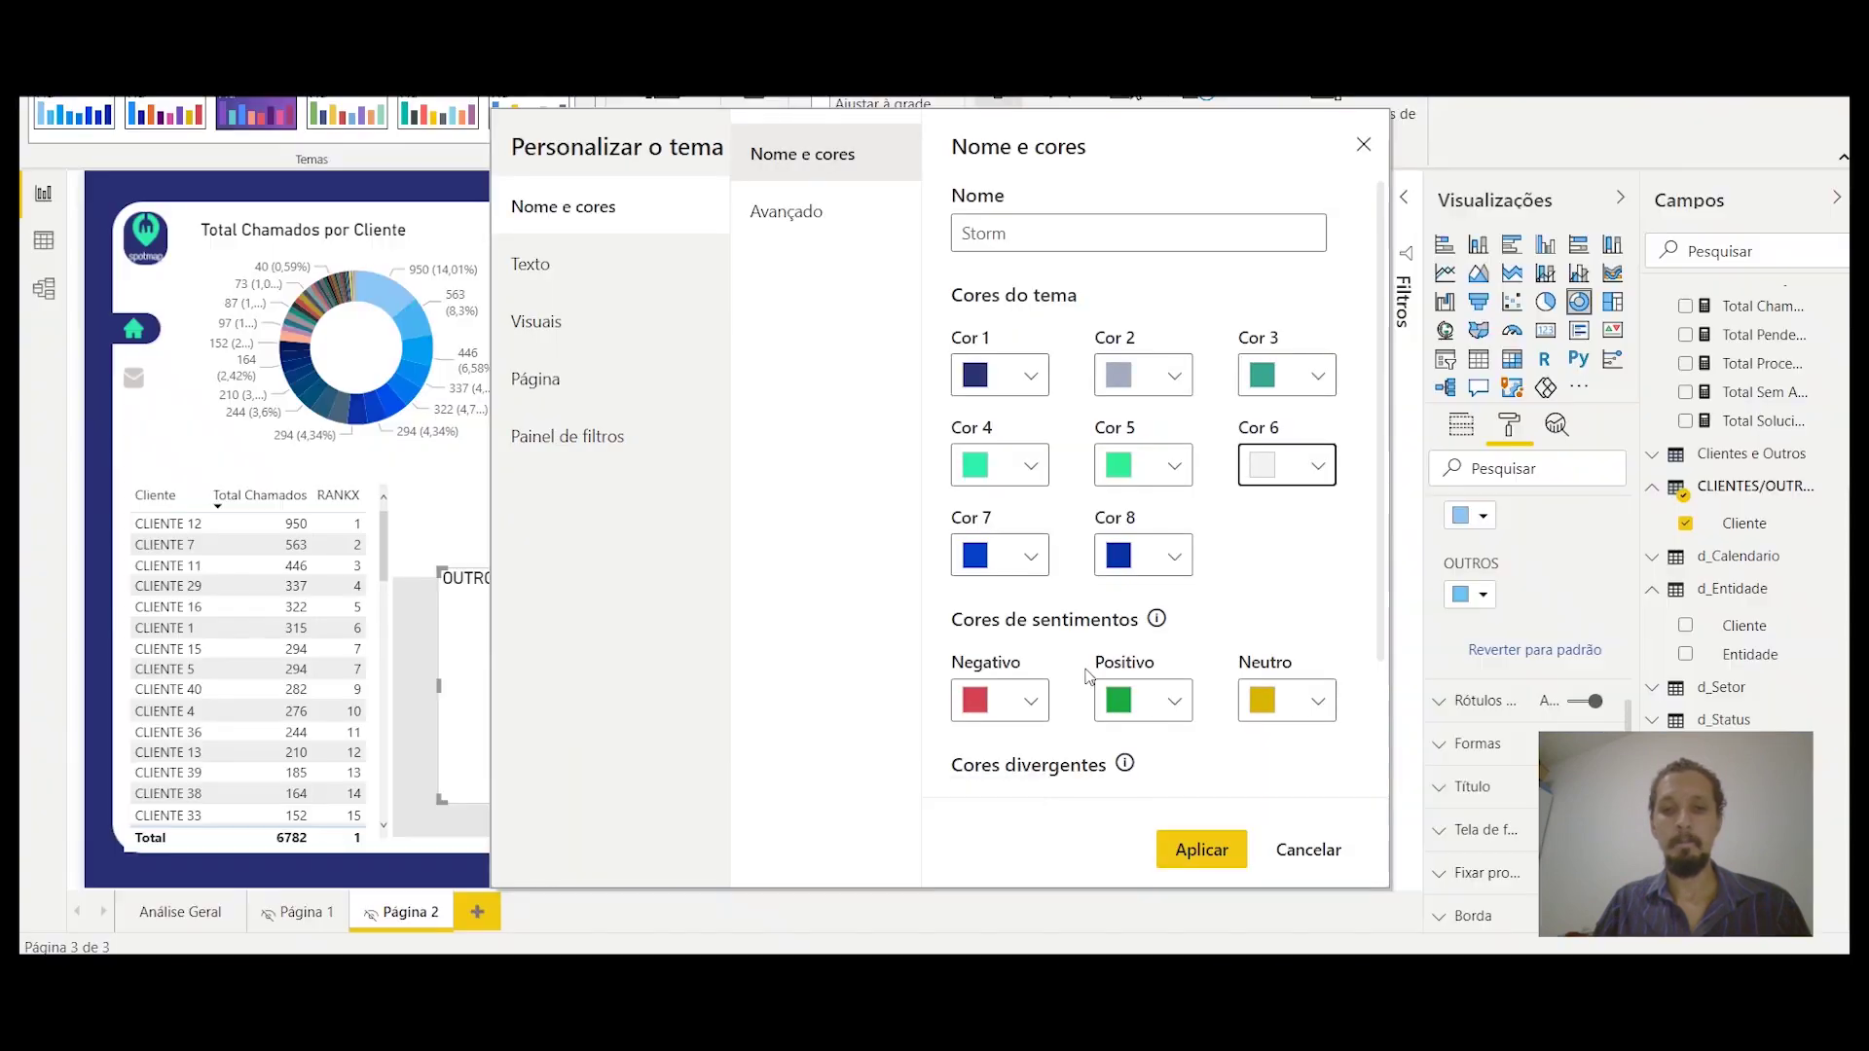
{"action": "left_click", "coordinate": [1029, 559]}
{"action": "left_click_drag", "start_coordinate": [1042, 481], "coordinate": [963, 479]}
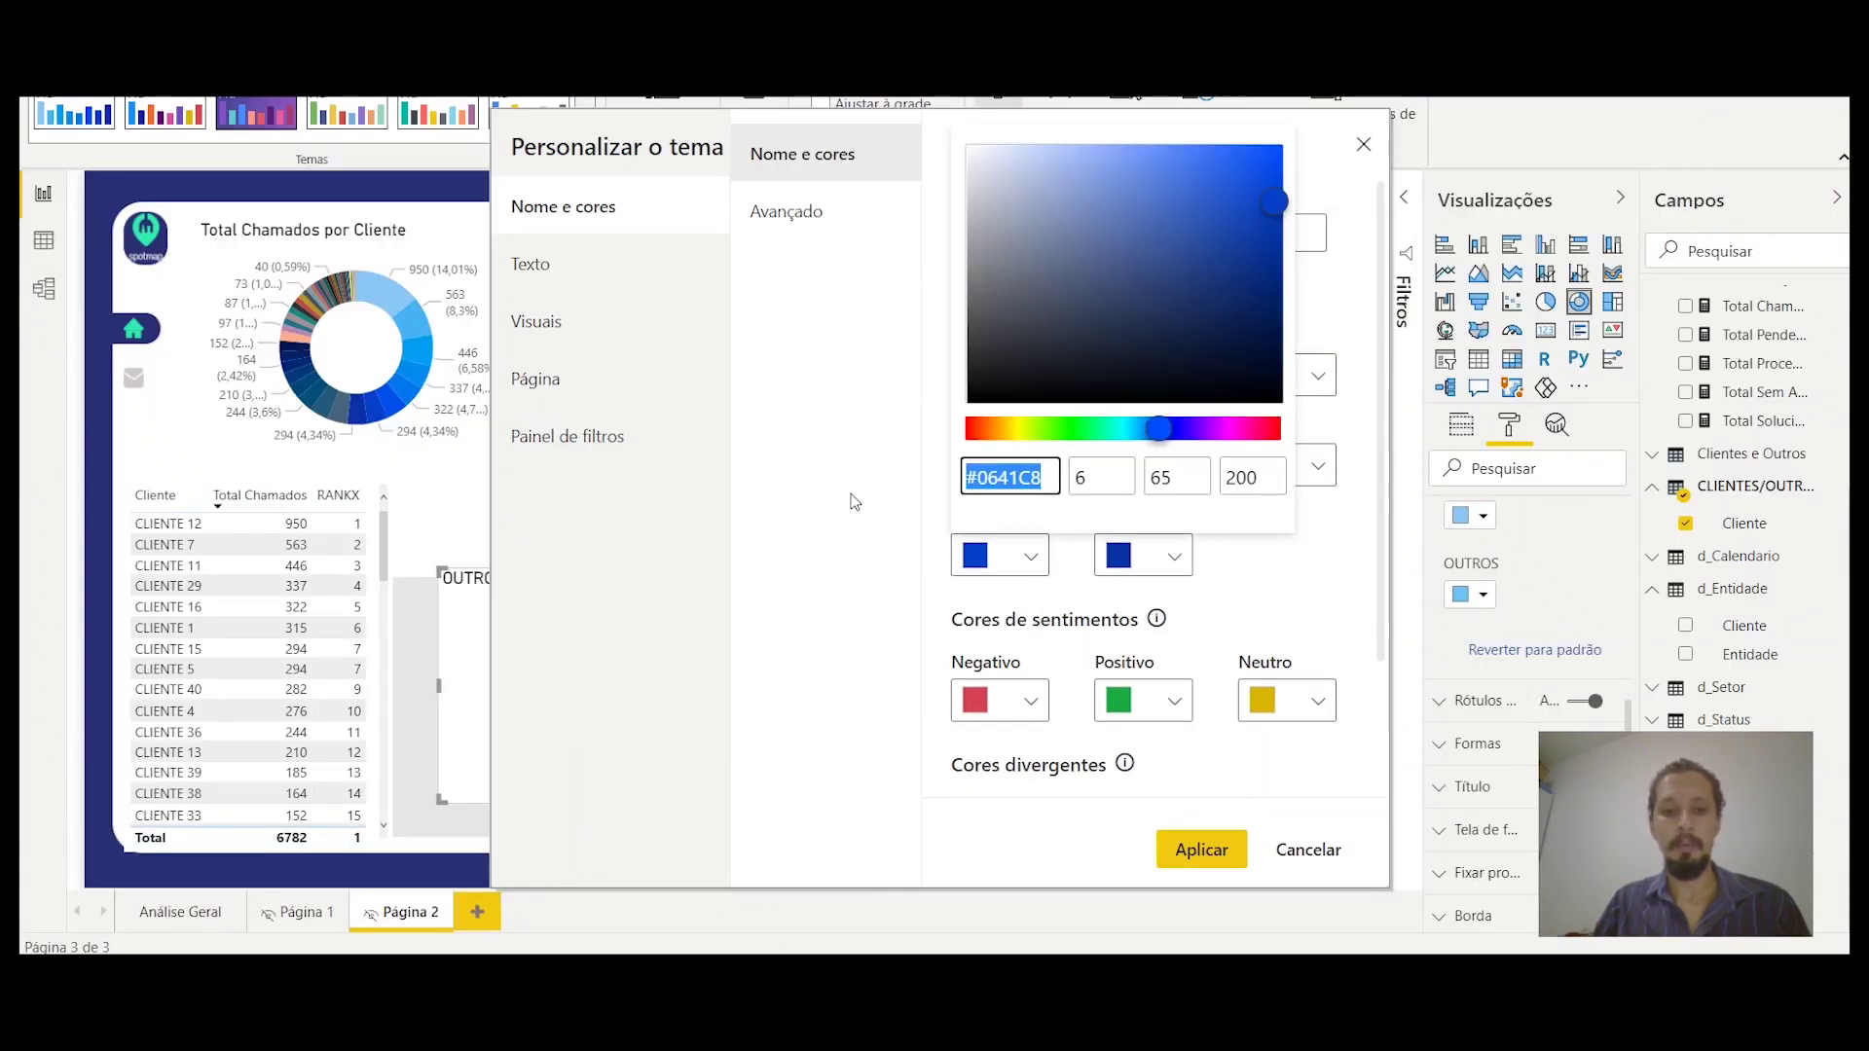
{"action": "type", "text": "#224D73"}
{"action": "left_click", "coordinate": [1196, 864]}
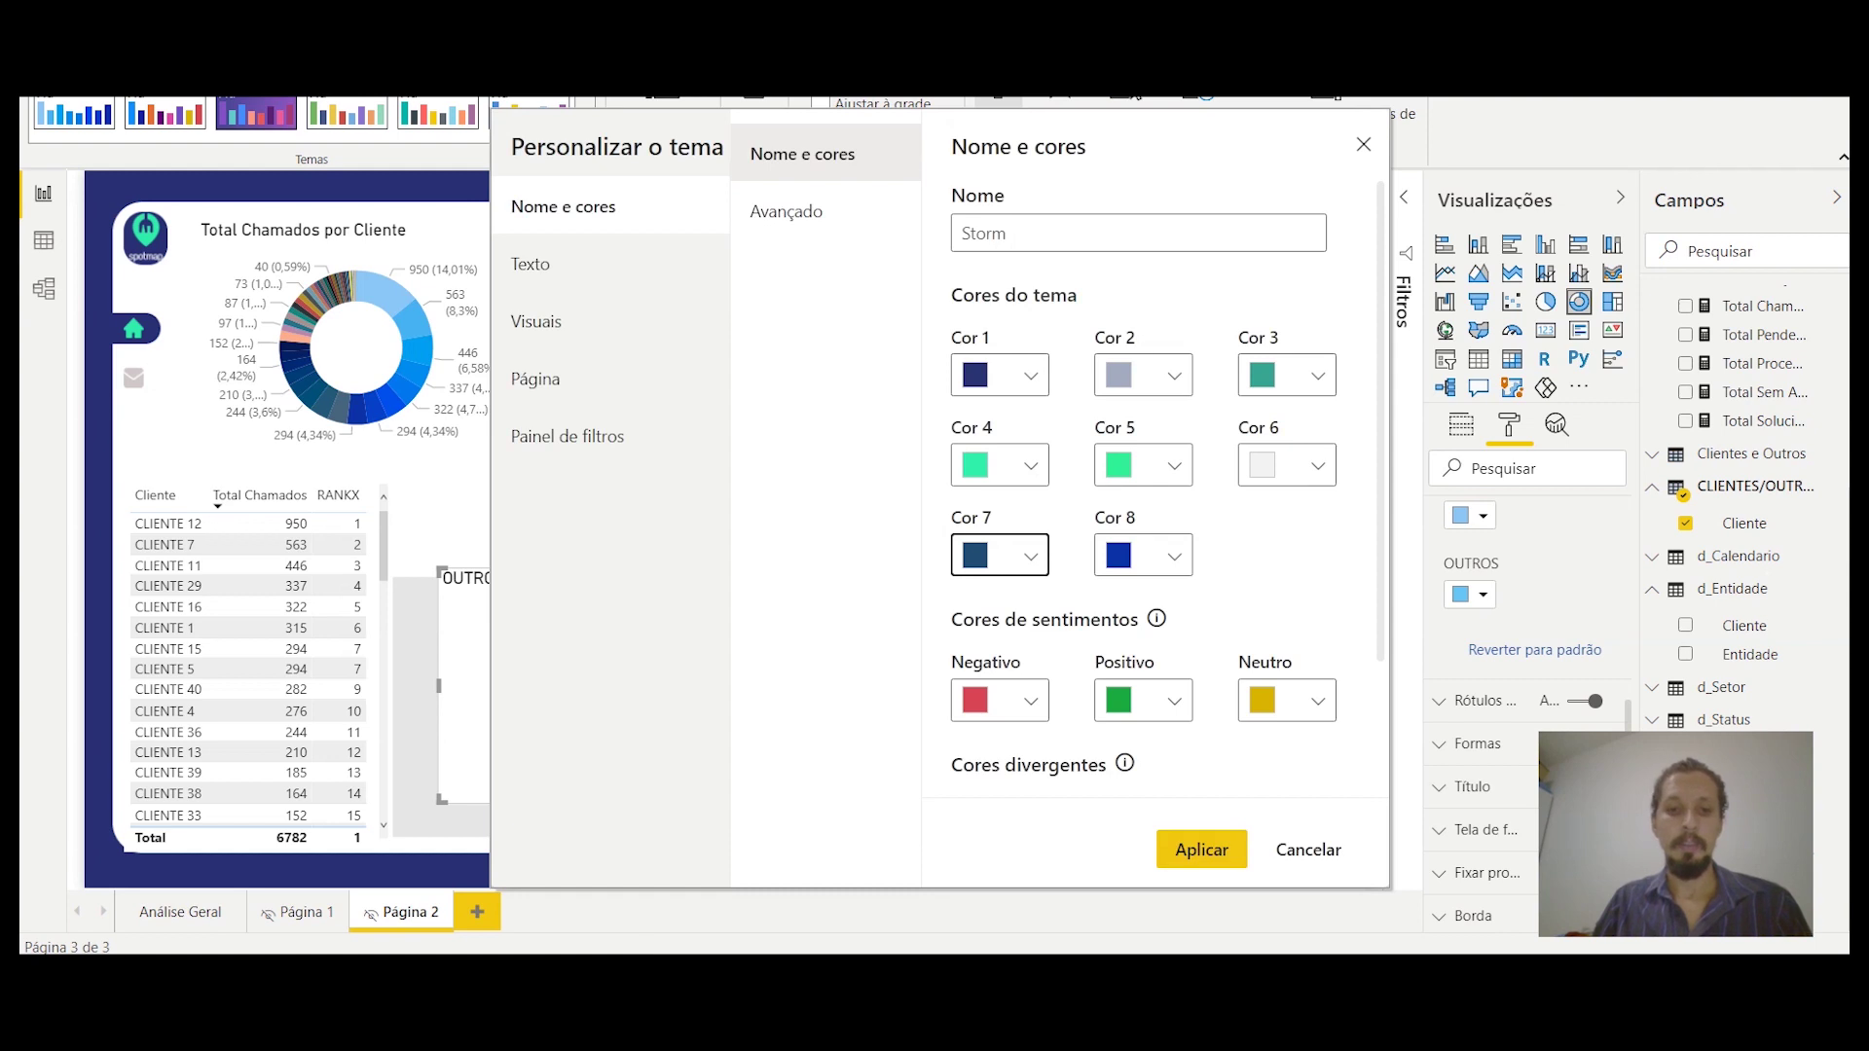
Step: Set the theme's Cor 8 in Power BI to #30F298 from Adobe Color's Colorido palette and apply the customized theme
{"action": "left_click", "coordinate": [695, 861]}
{"action": "left_click", "coordinate": [97, 519]}
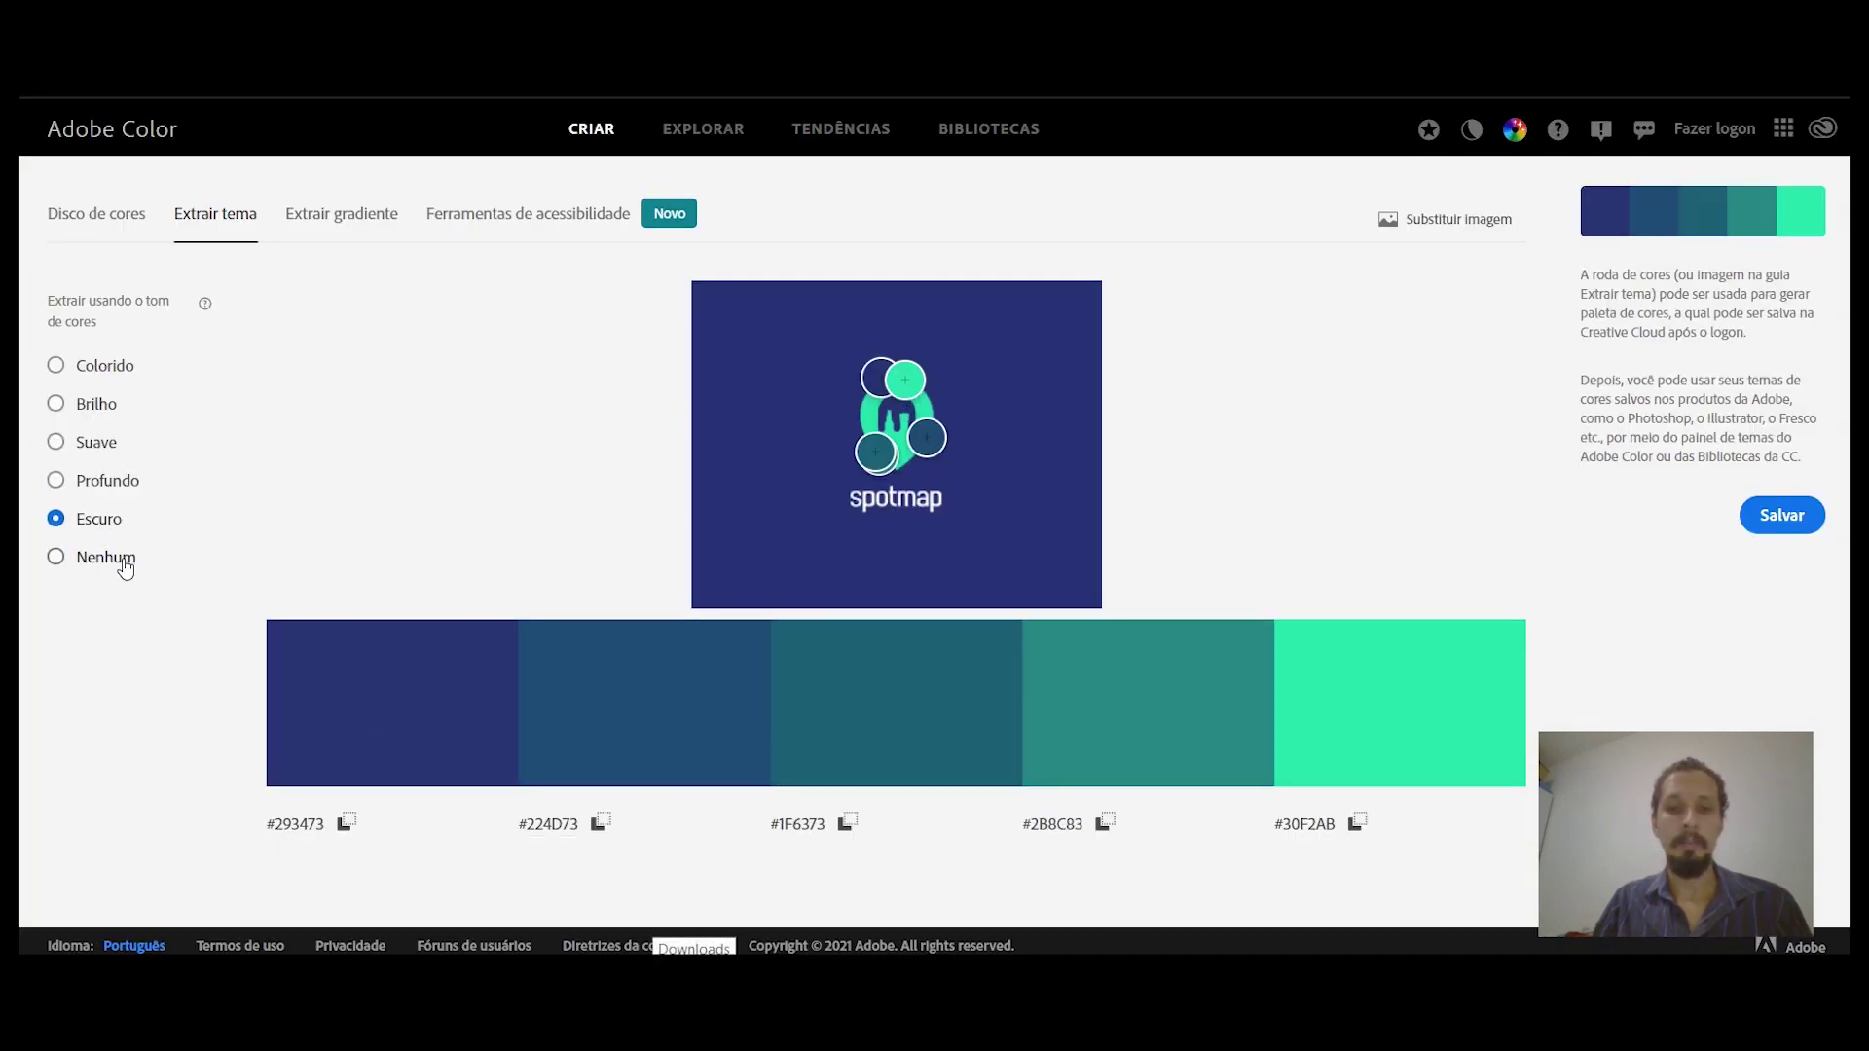
{"action": "left_click", "coordinate": [66, 380]}
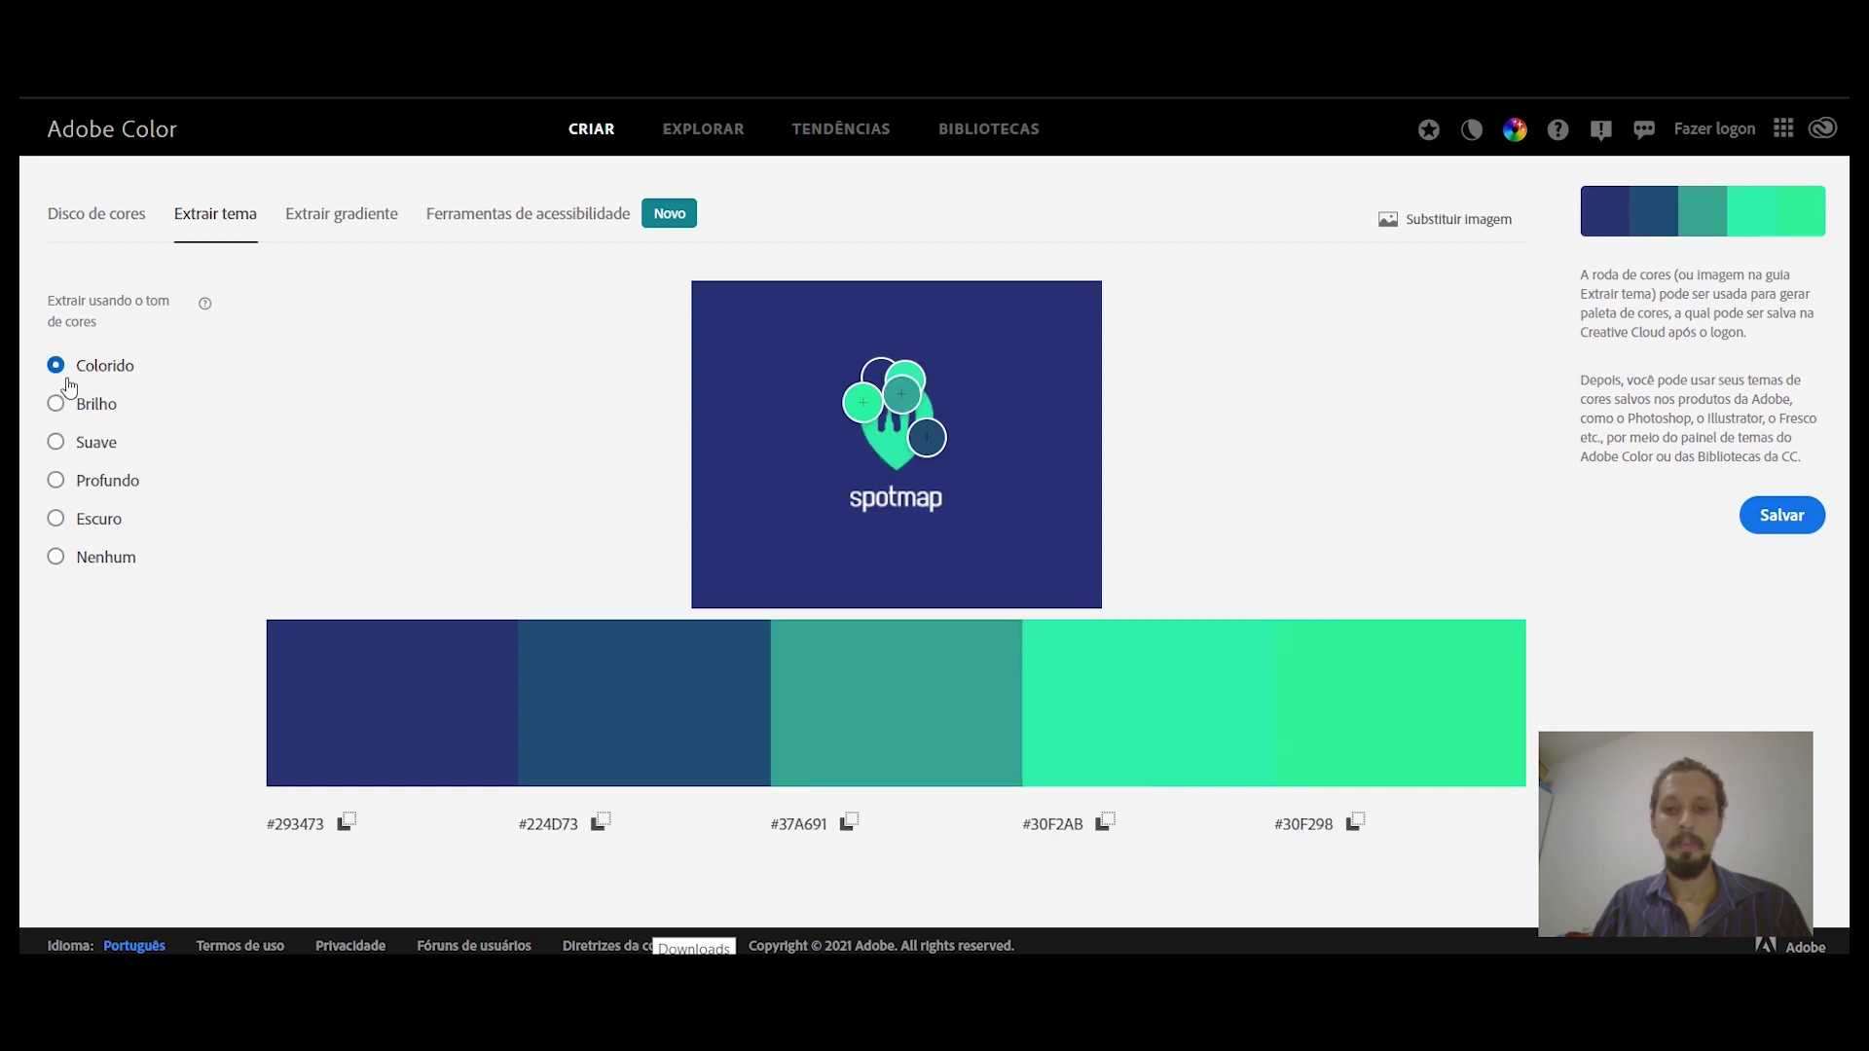
{"action": "left_click", "coordinate": [1353, 824]}
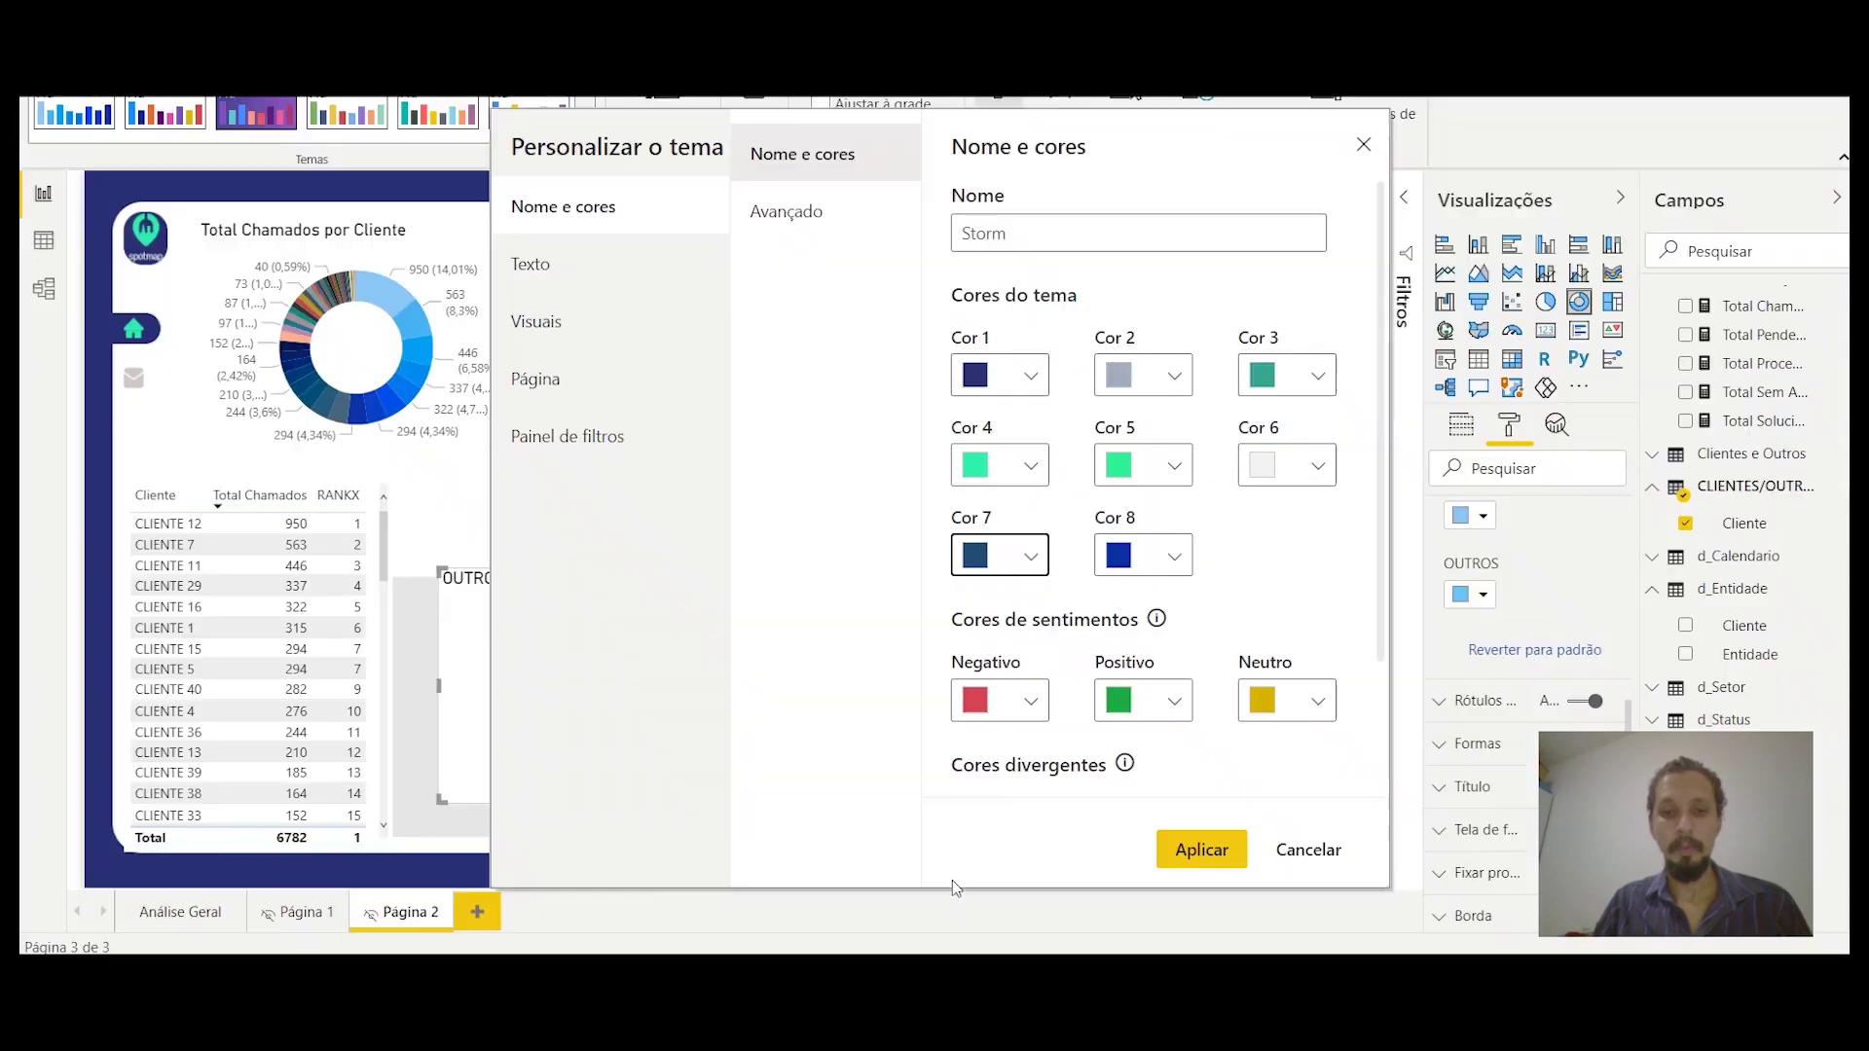
{"action": "left_click", "coordinate": [798, 866]}
{"action": "left_click", "coordinate": [1129, 555]}
{"action": "left_click_drag", "start_coordinate": [968, 477], "coordinate": [881, 477]}
{"action": "key", "text": "ctrl+v"}
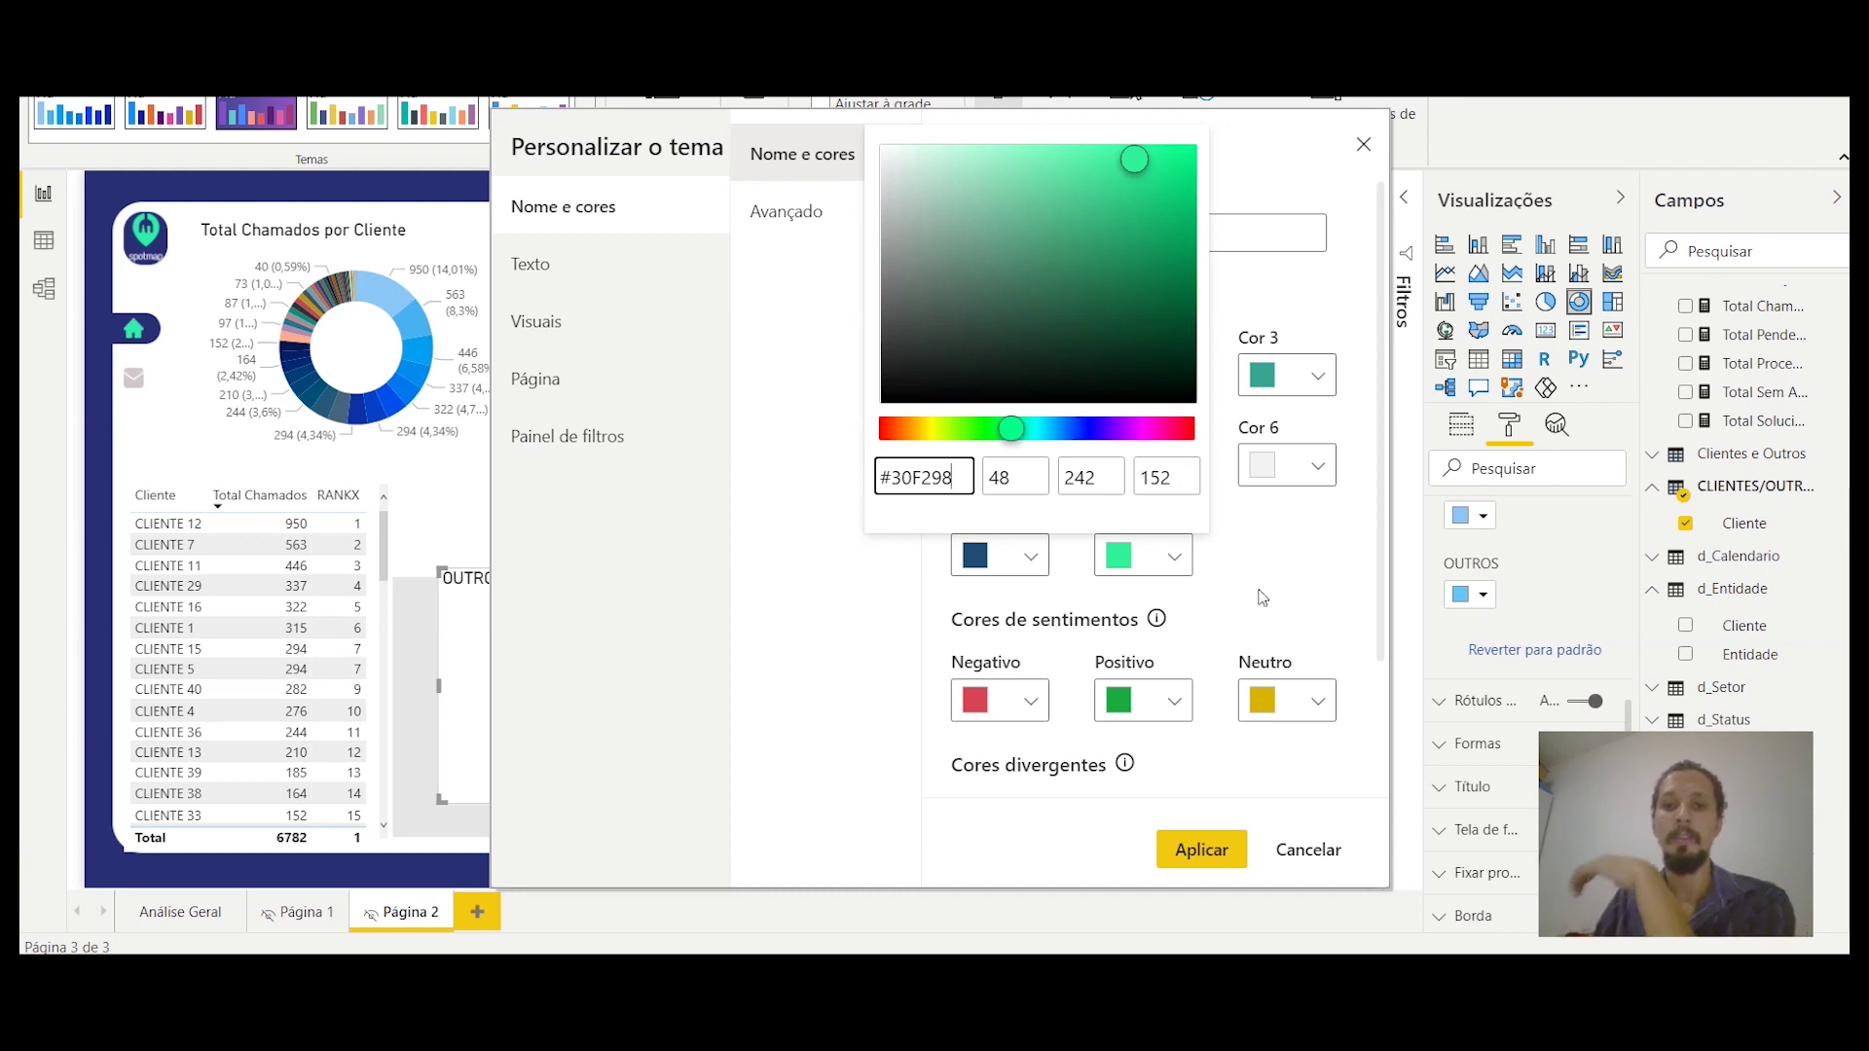
{"action": "key", "text": "Escape"}
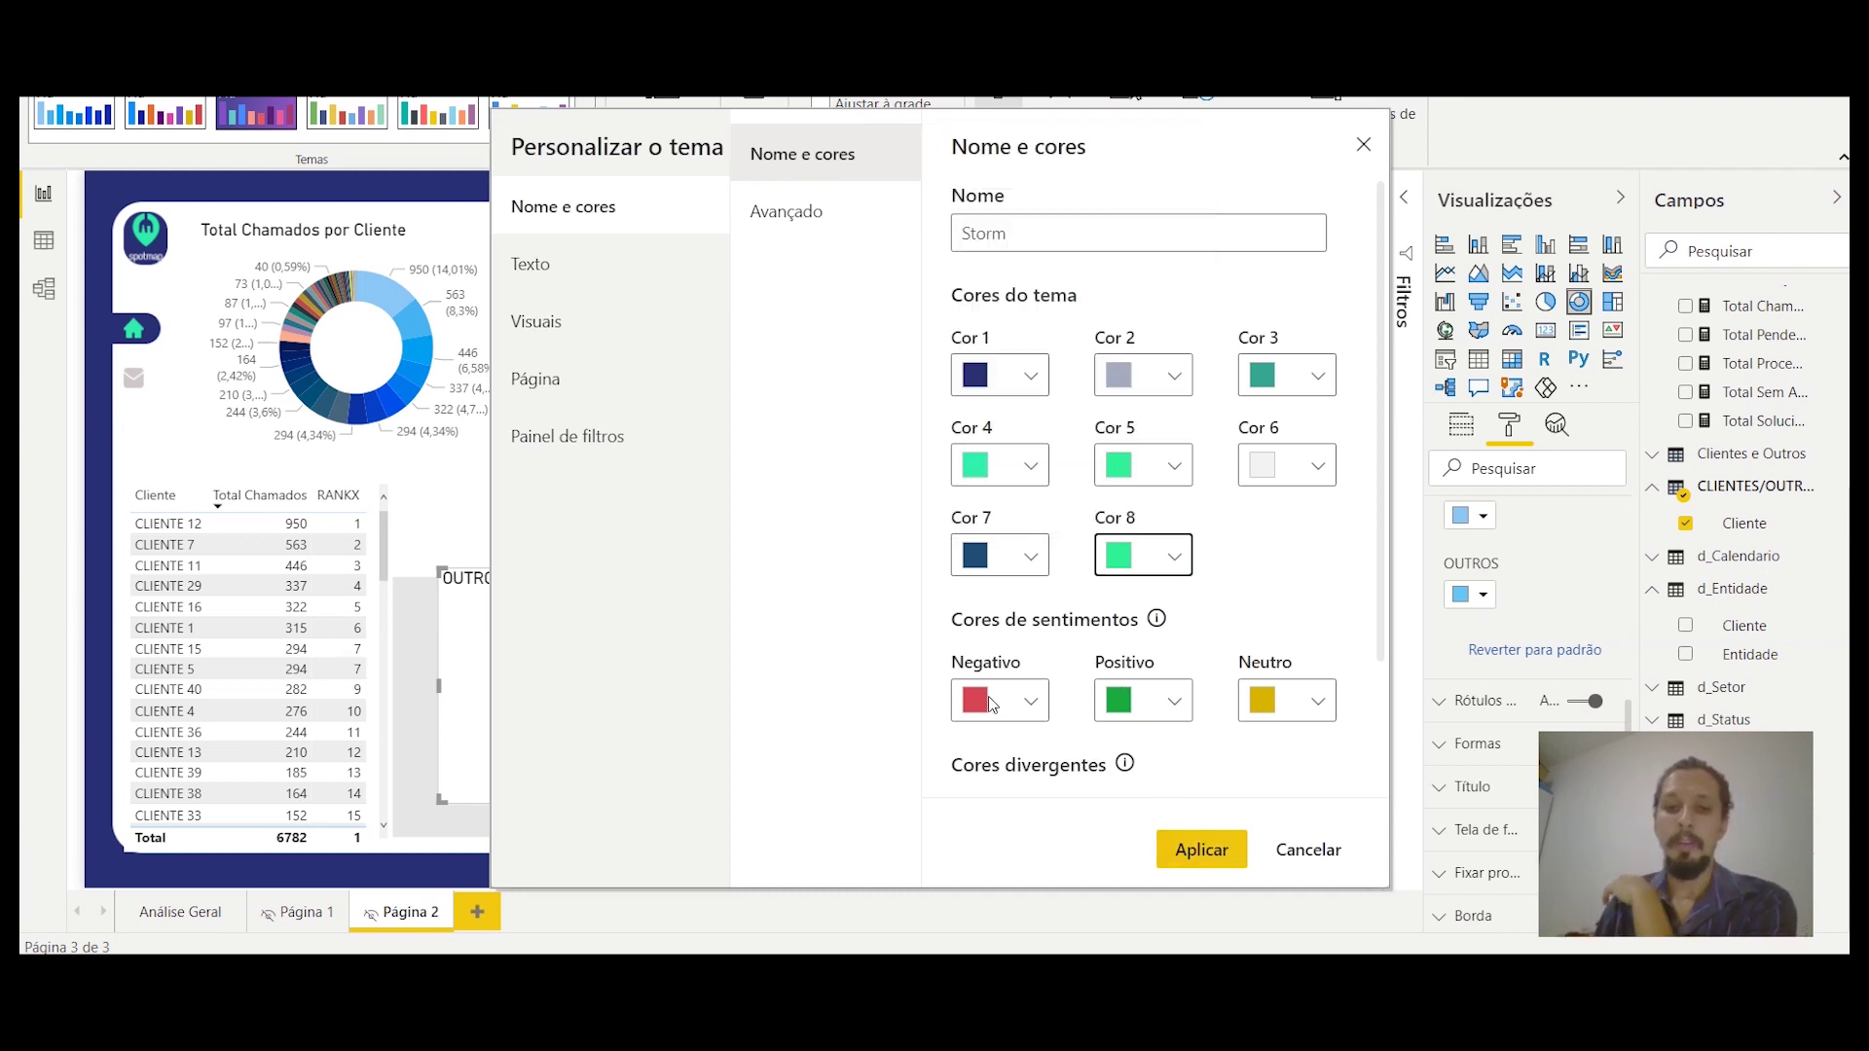
{"action": "scroll", "coordinate": [1115, 667], "scroll_direction": "down", "scroll_amount": 3}
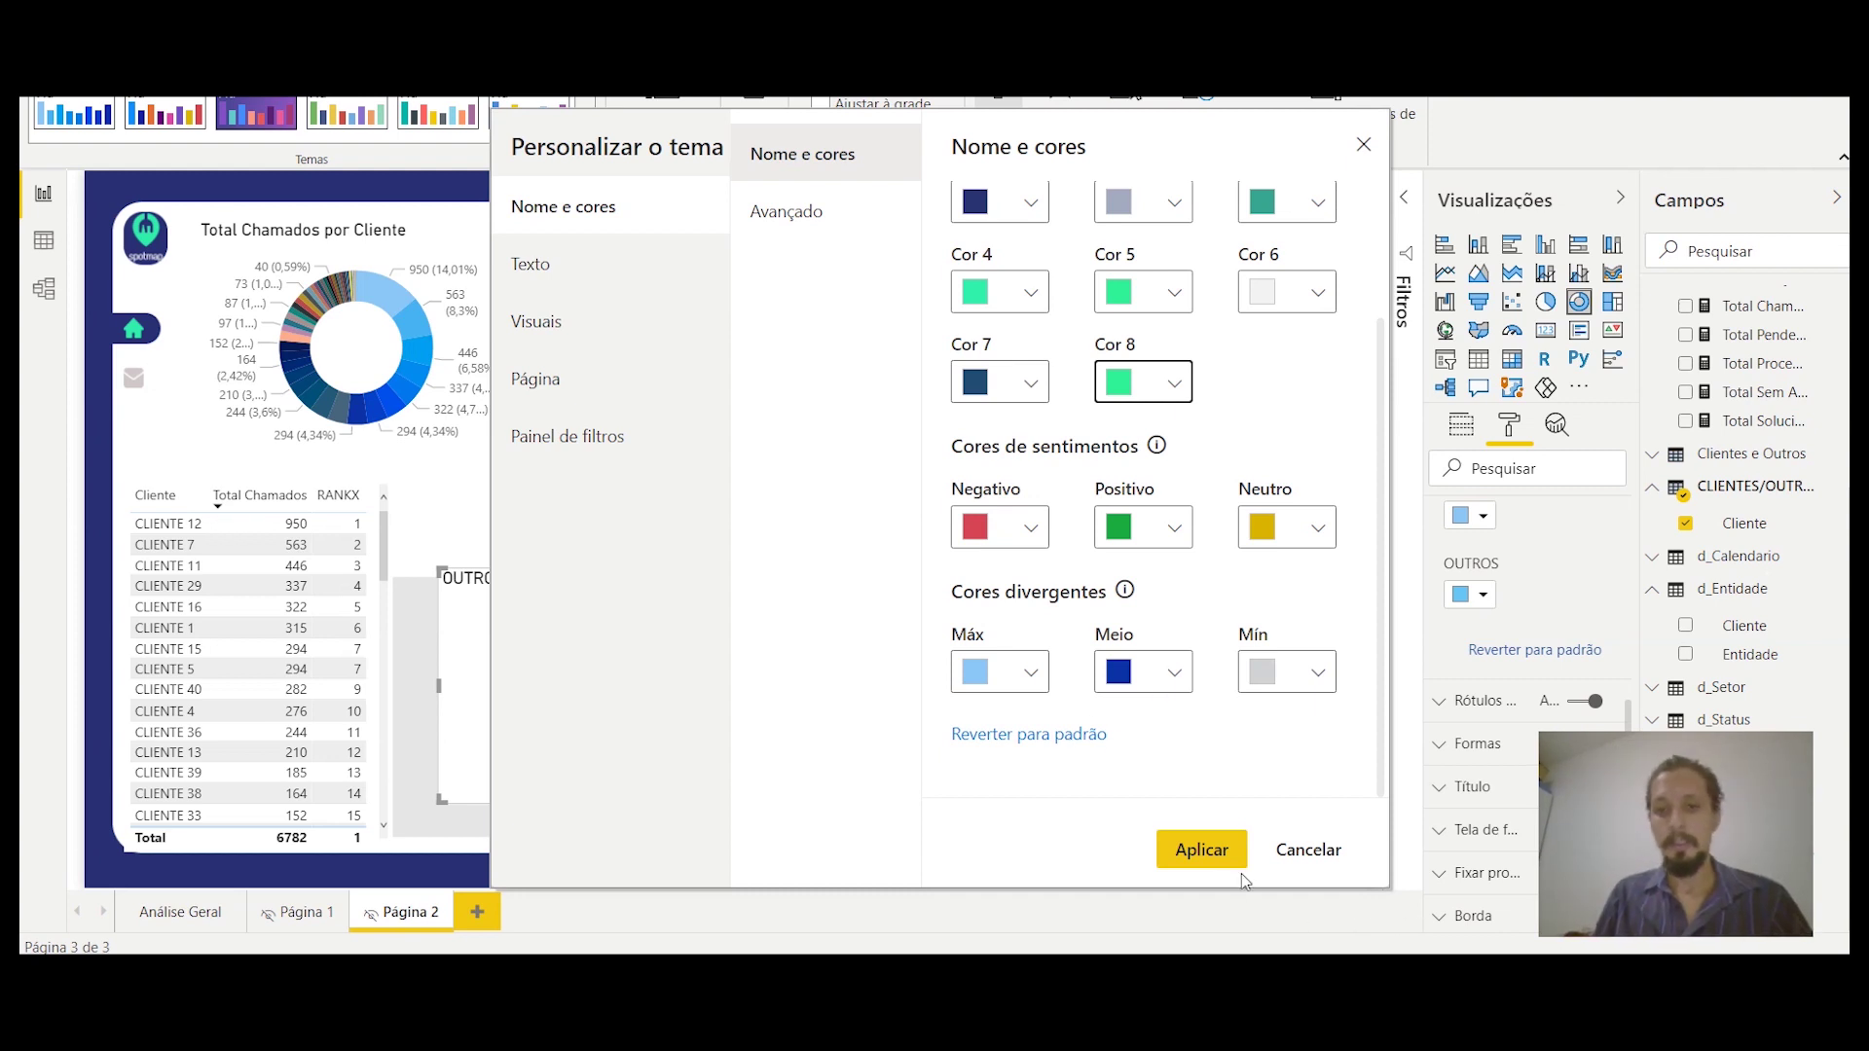
{"action": "left_click", "coordinate": [1200, 850]}
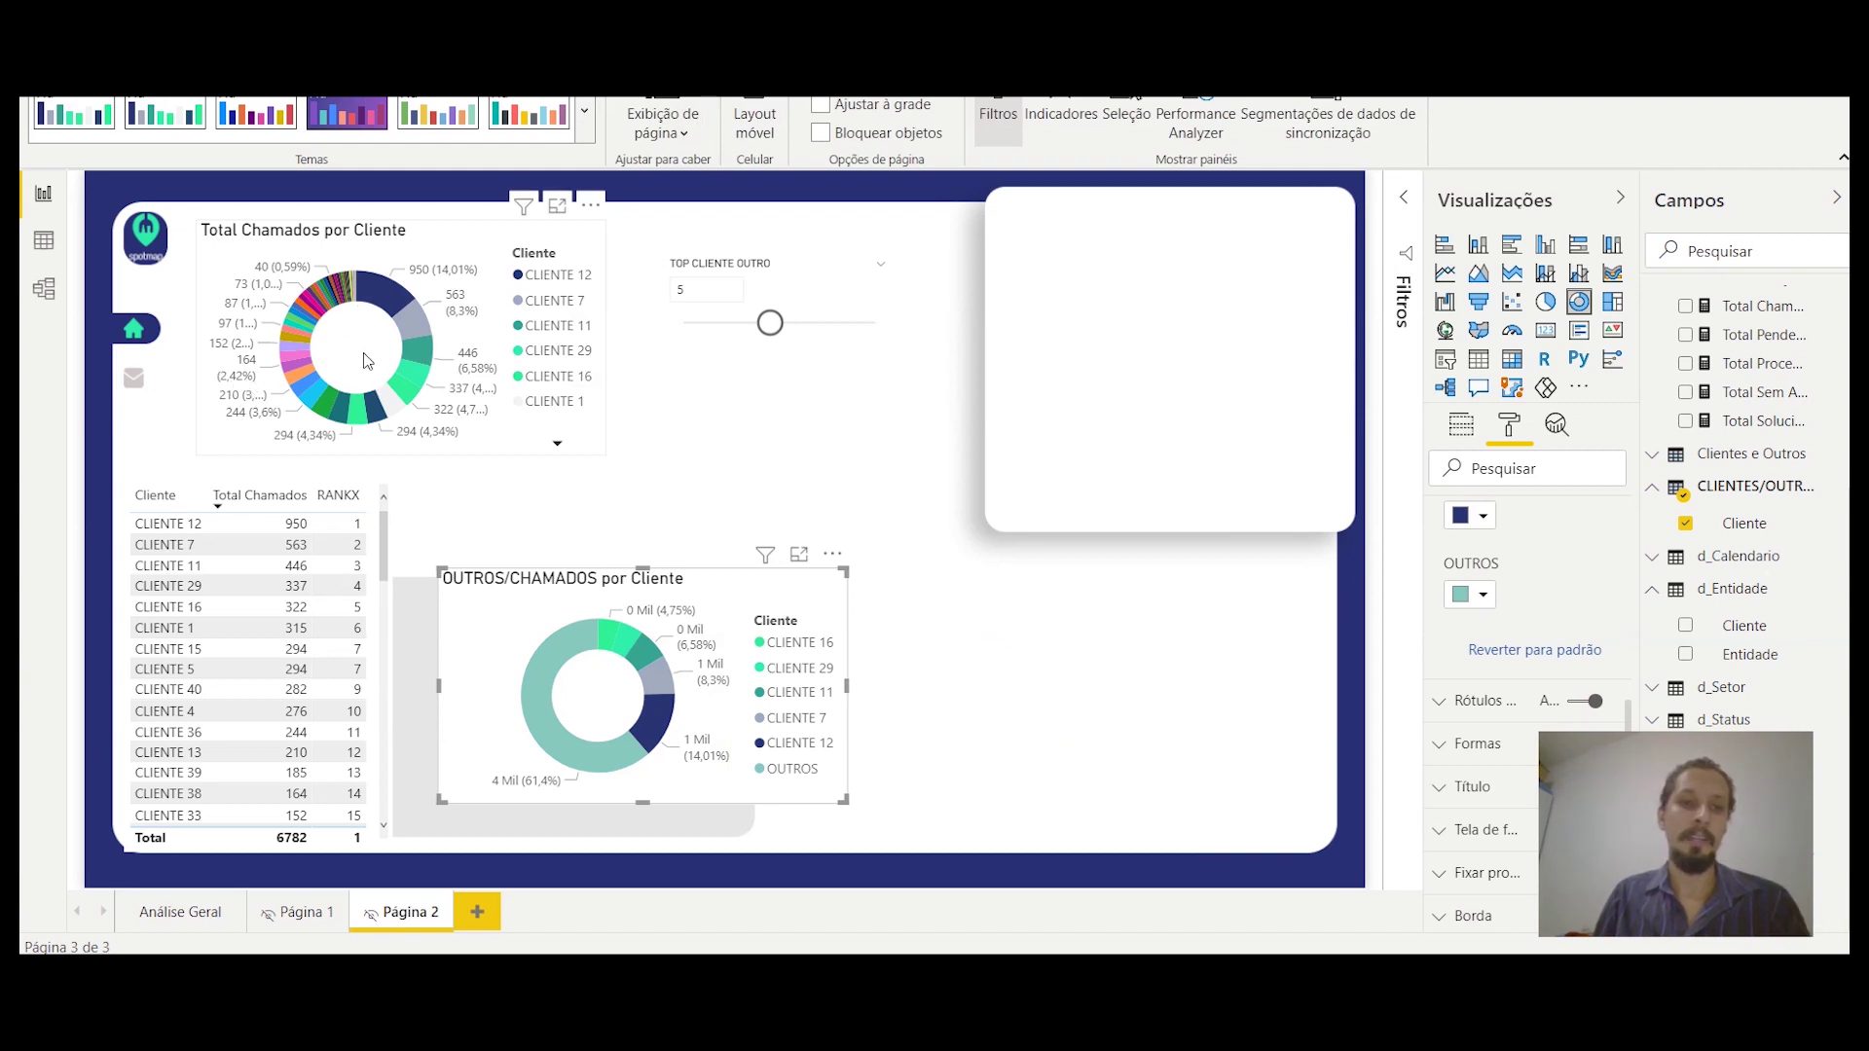
Step: Delete the Total Chamados por Cliente donut and move the OUTROS/CHAMADOS por Cliente donut just below the TOP CLIENTE OUTRO slicer
{"action": "left_click", "coordinate": [574, 232]}
{"action": "key", "text": "Delete"}
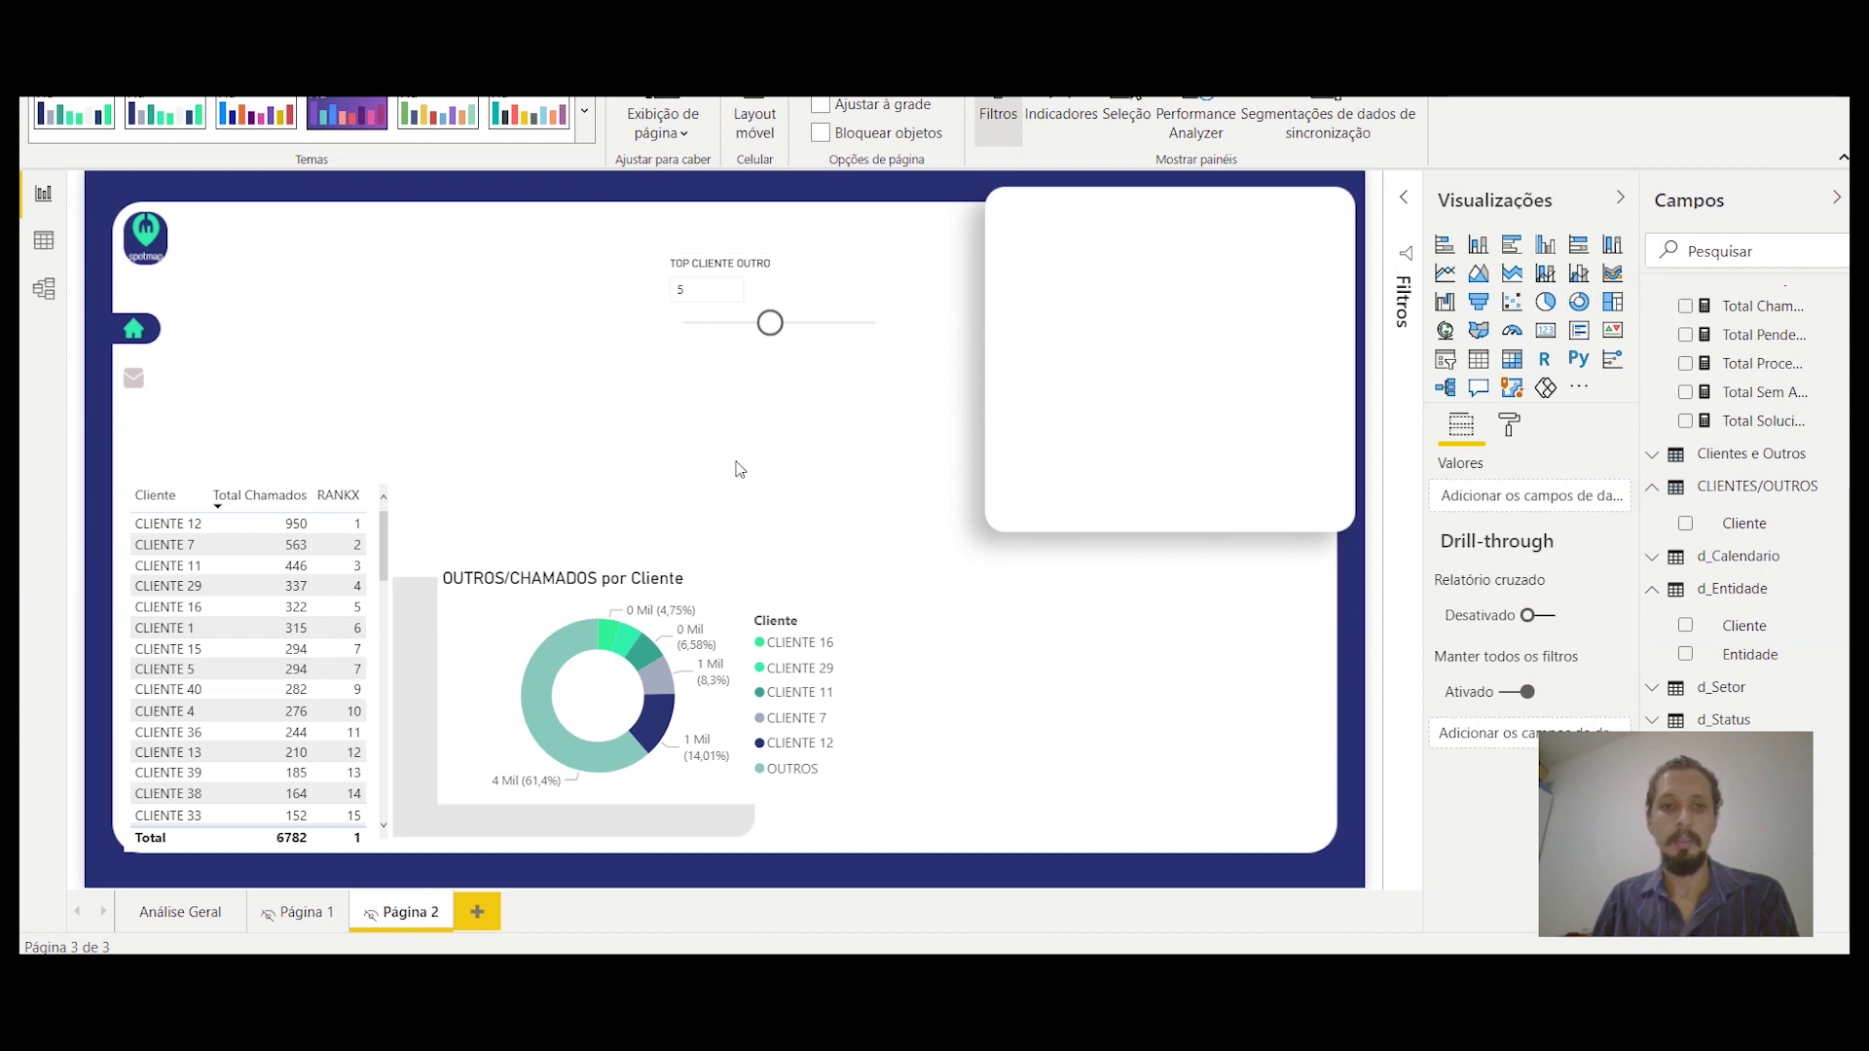
{"action": "left_click_drag", "start_coordinate": [719, 599], "coordinate": [702, 405]}
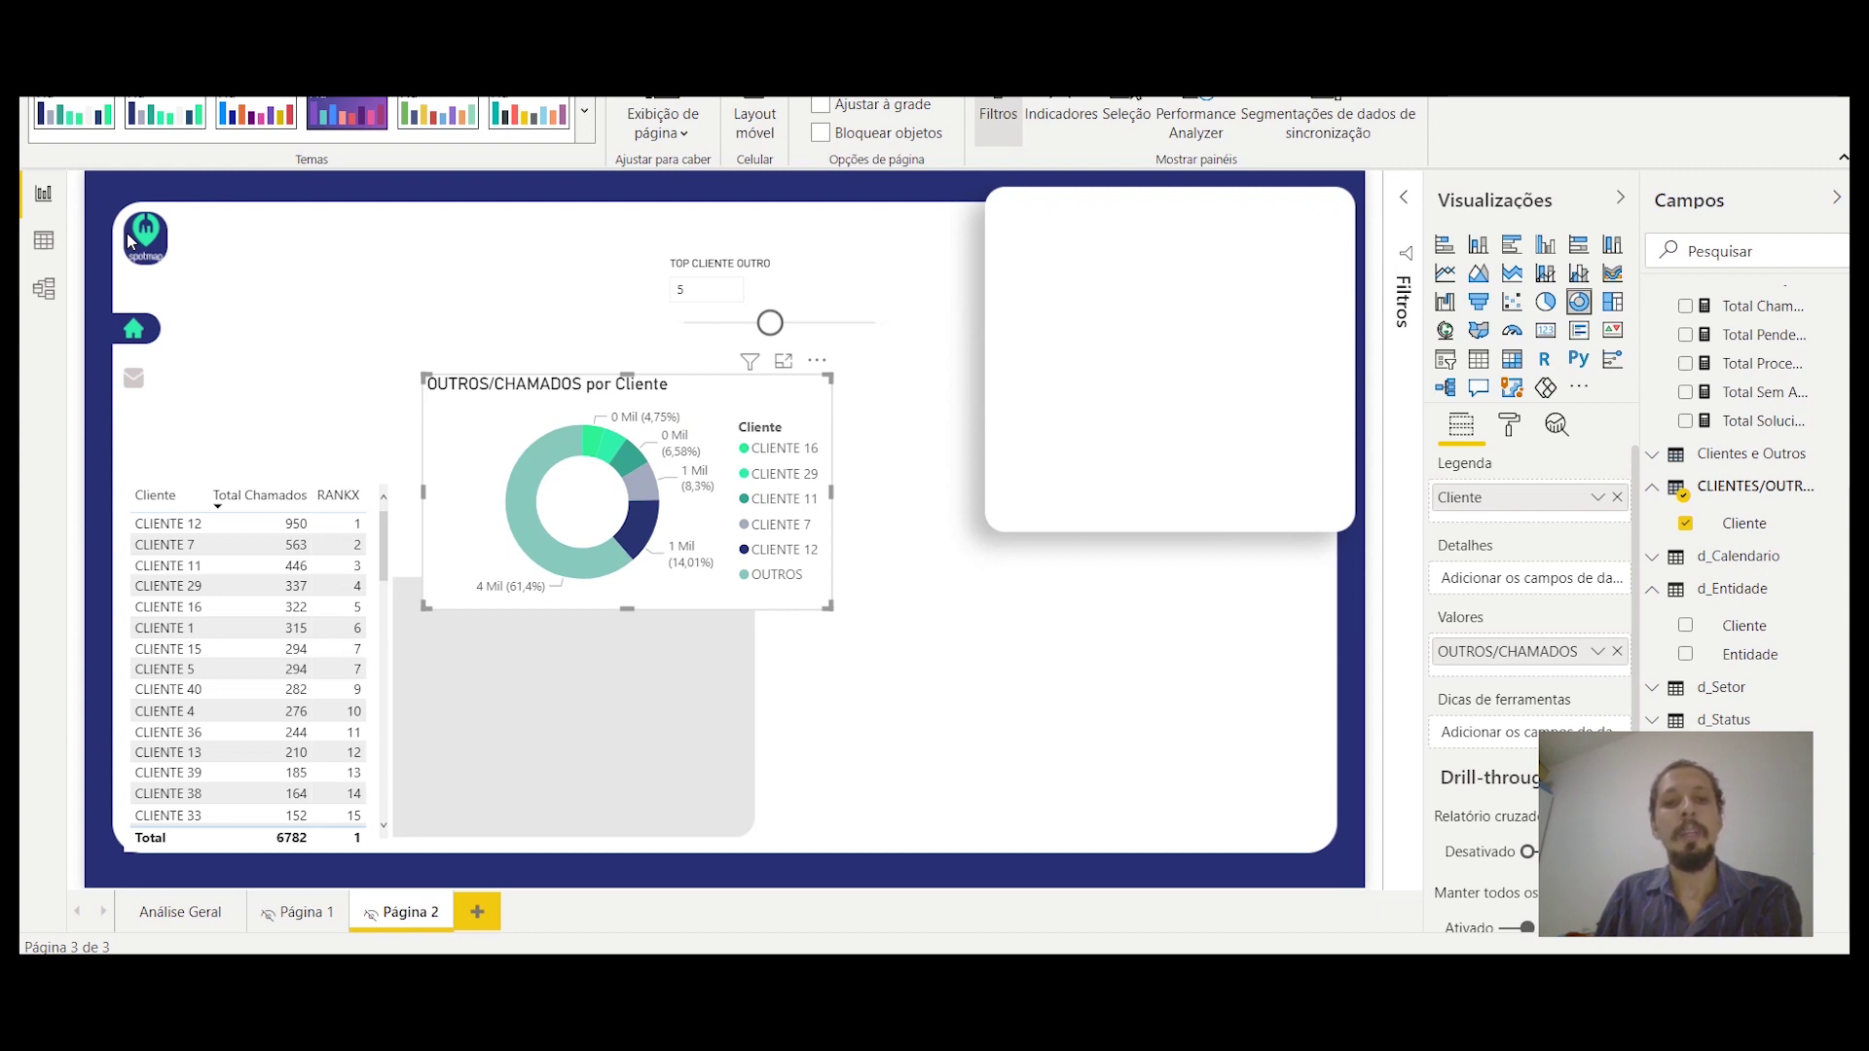
{"action": "left_click_drag", "start_coordinate": [720, 416], "coordinate": [726, 572]}
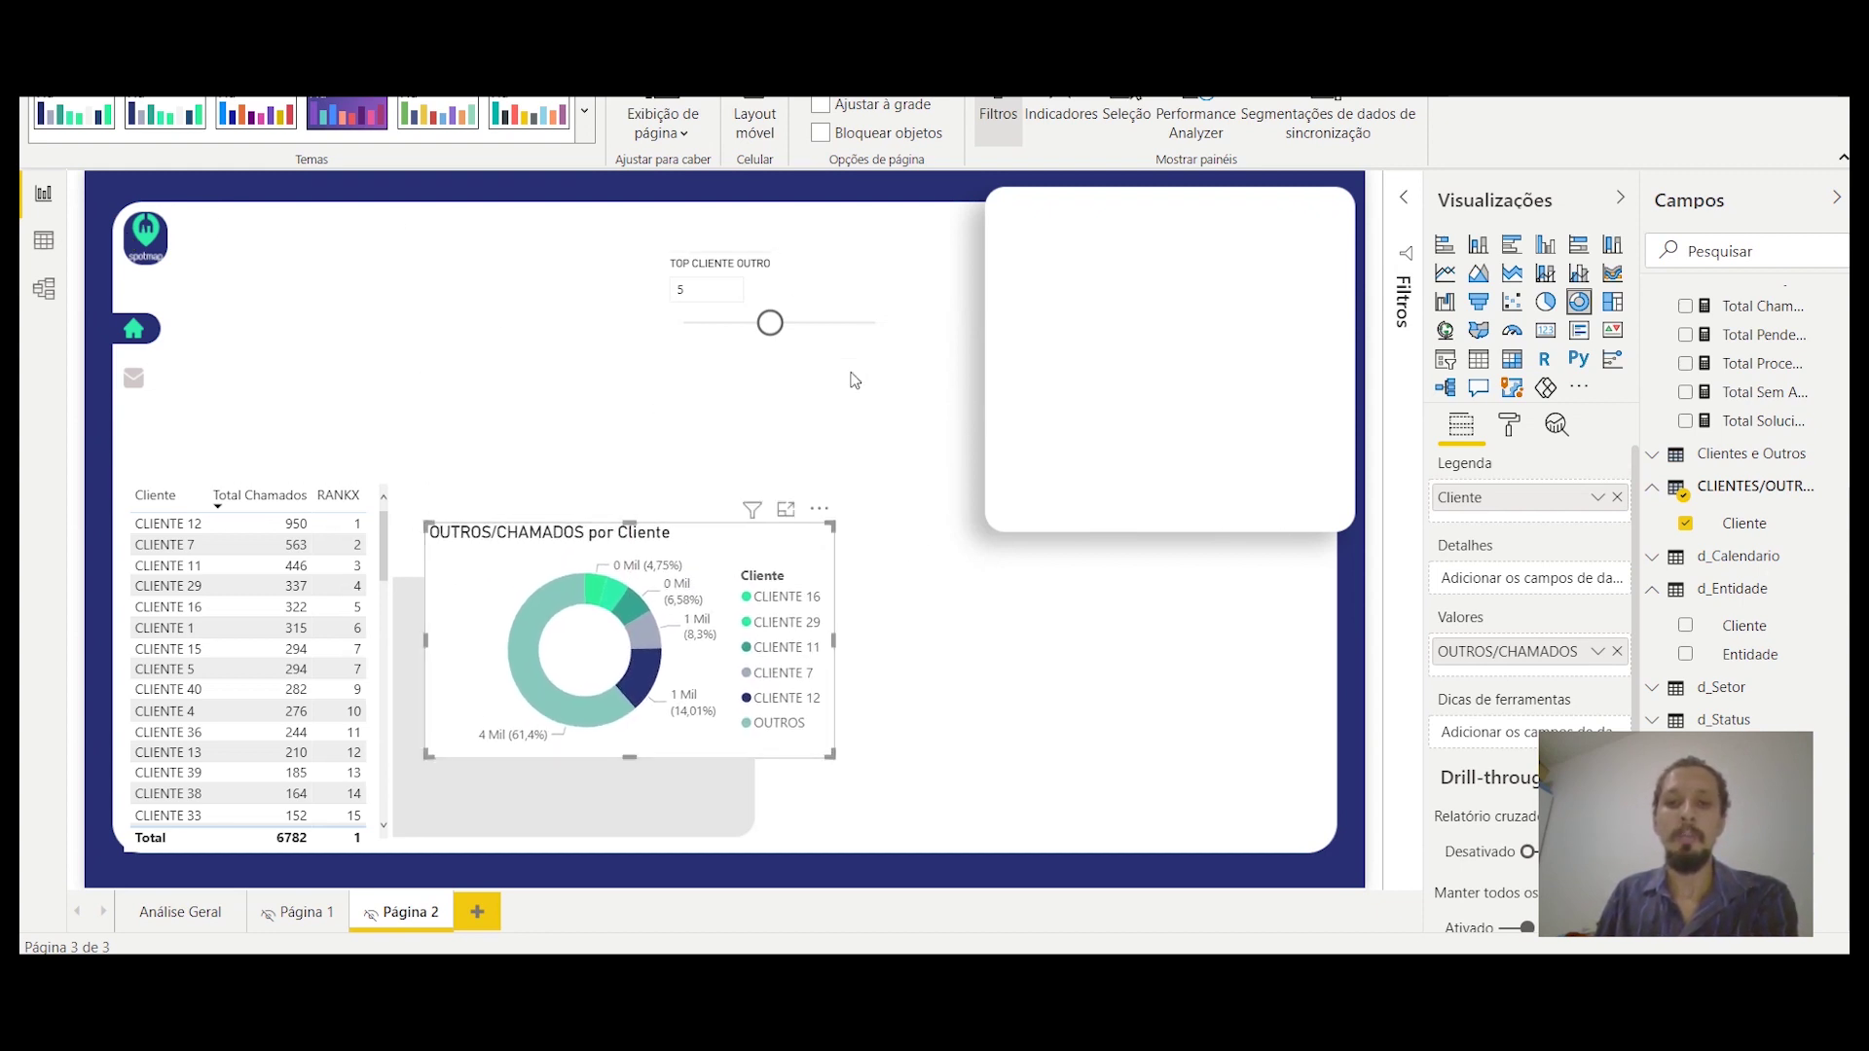
{"action": "left_click_drag", "start_coordinate": [726, 541], "coordinate": [764, 431]}
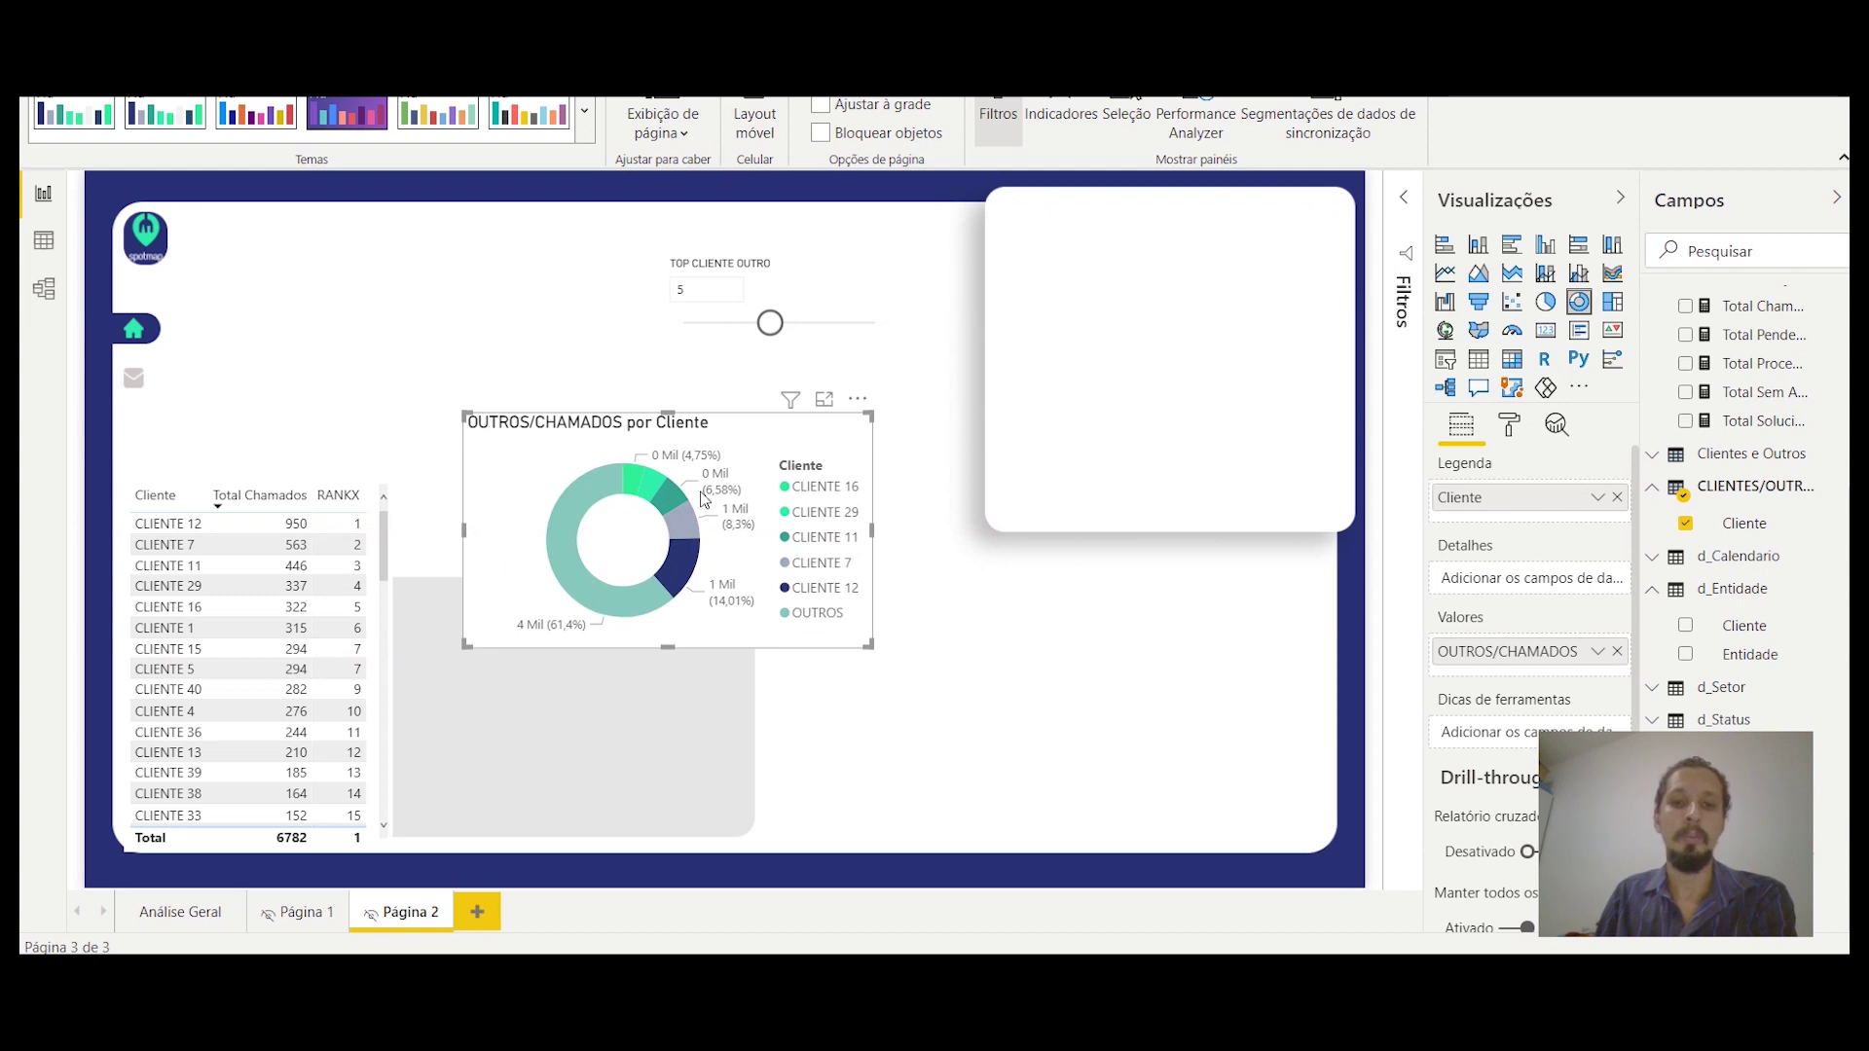
{"action": "mouse_move", "coordinate": [684, 557]}
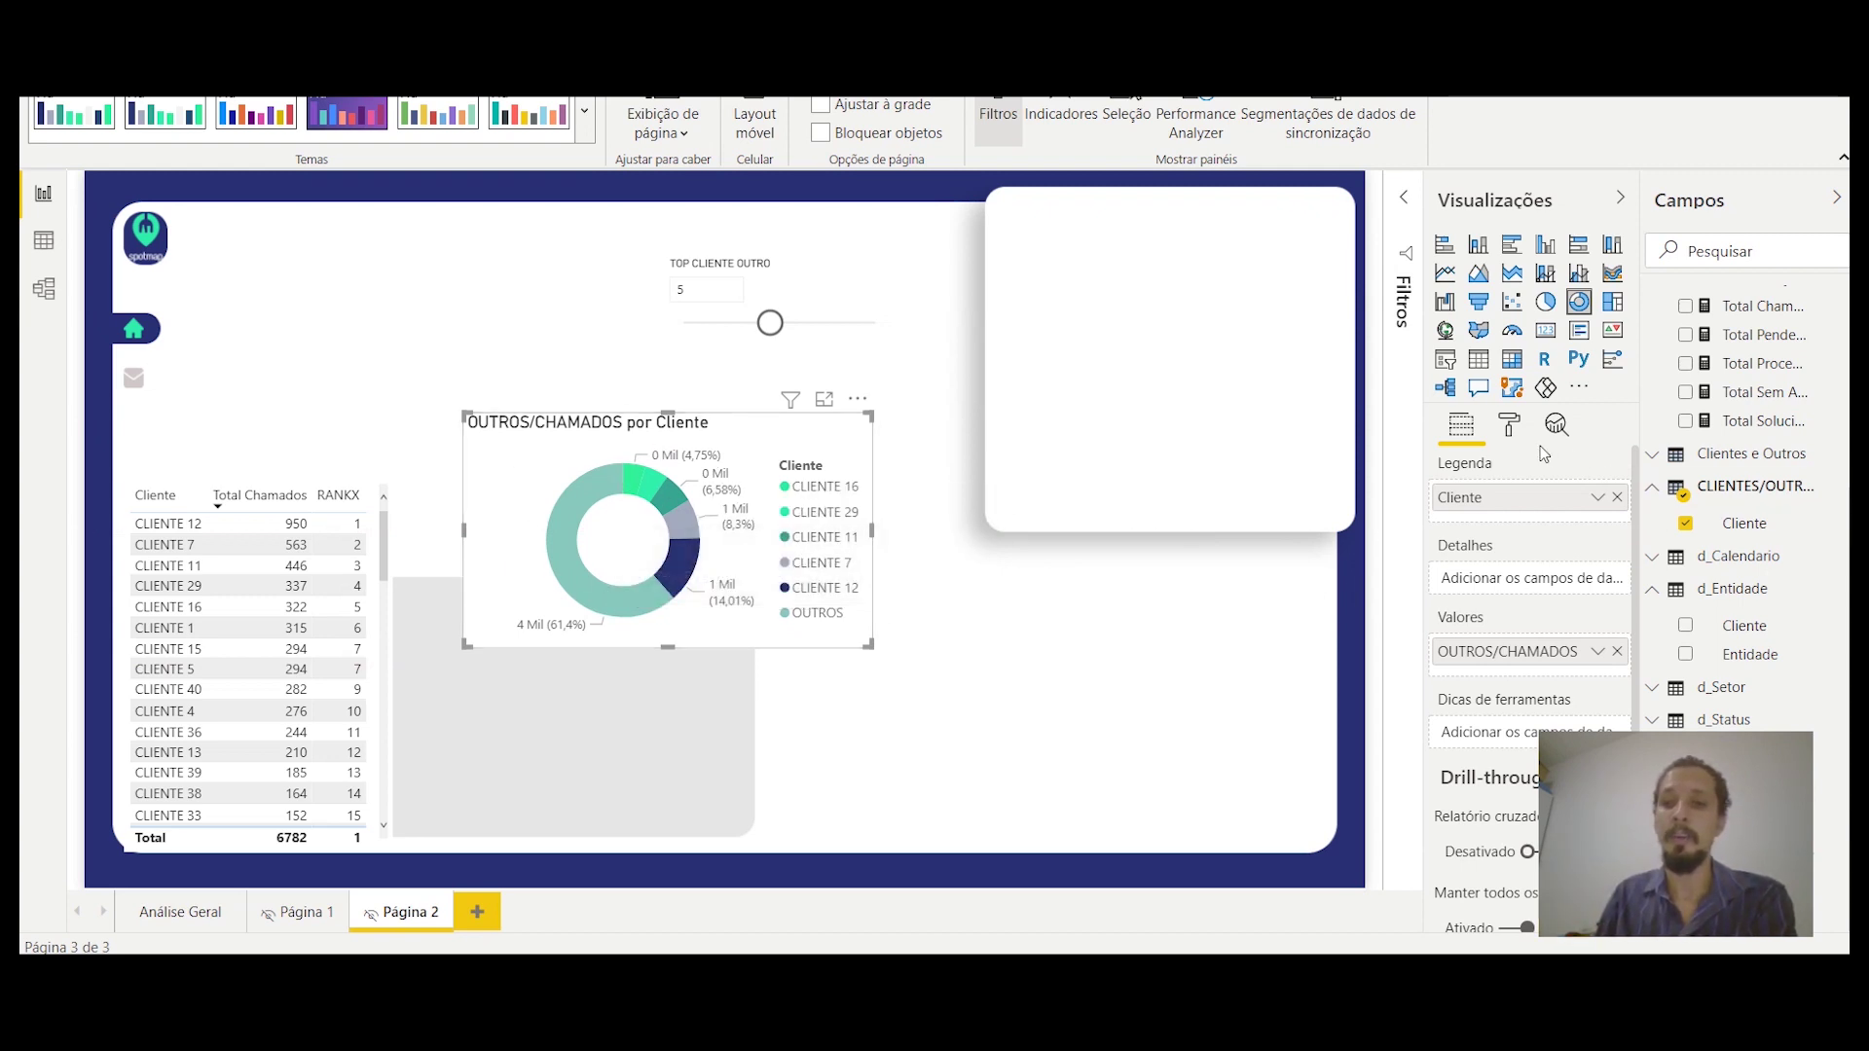
Step: Recolour the OUTROS slice of the OUTROS/CHAMADOS por Cliente donut with a very light grey tint from the theme colours
{"action": "left_click", "coordinate": [1508, 425]}
{"action": "left_click", "coordinate": [1440, 612]}
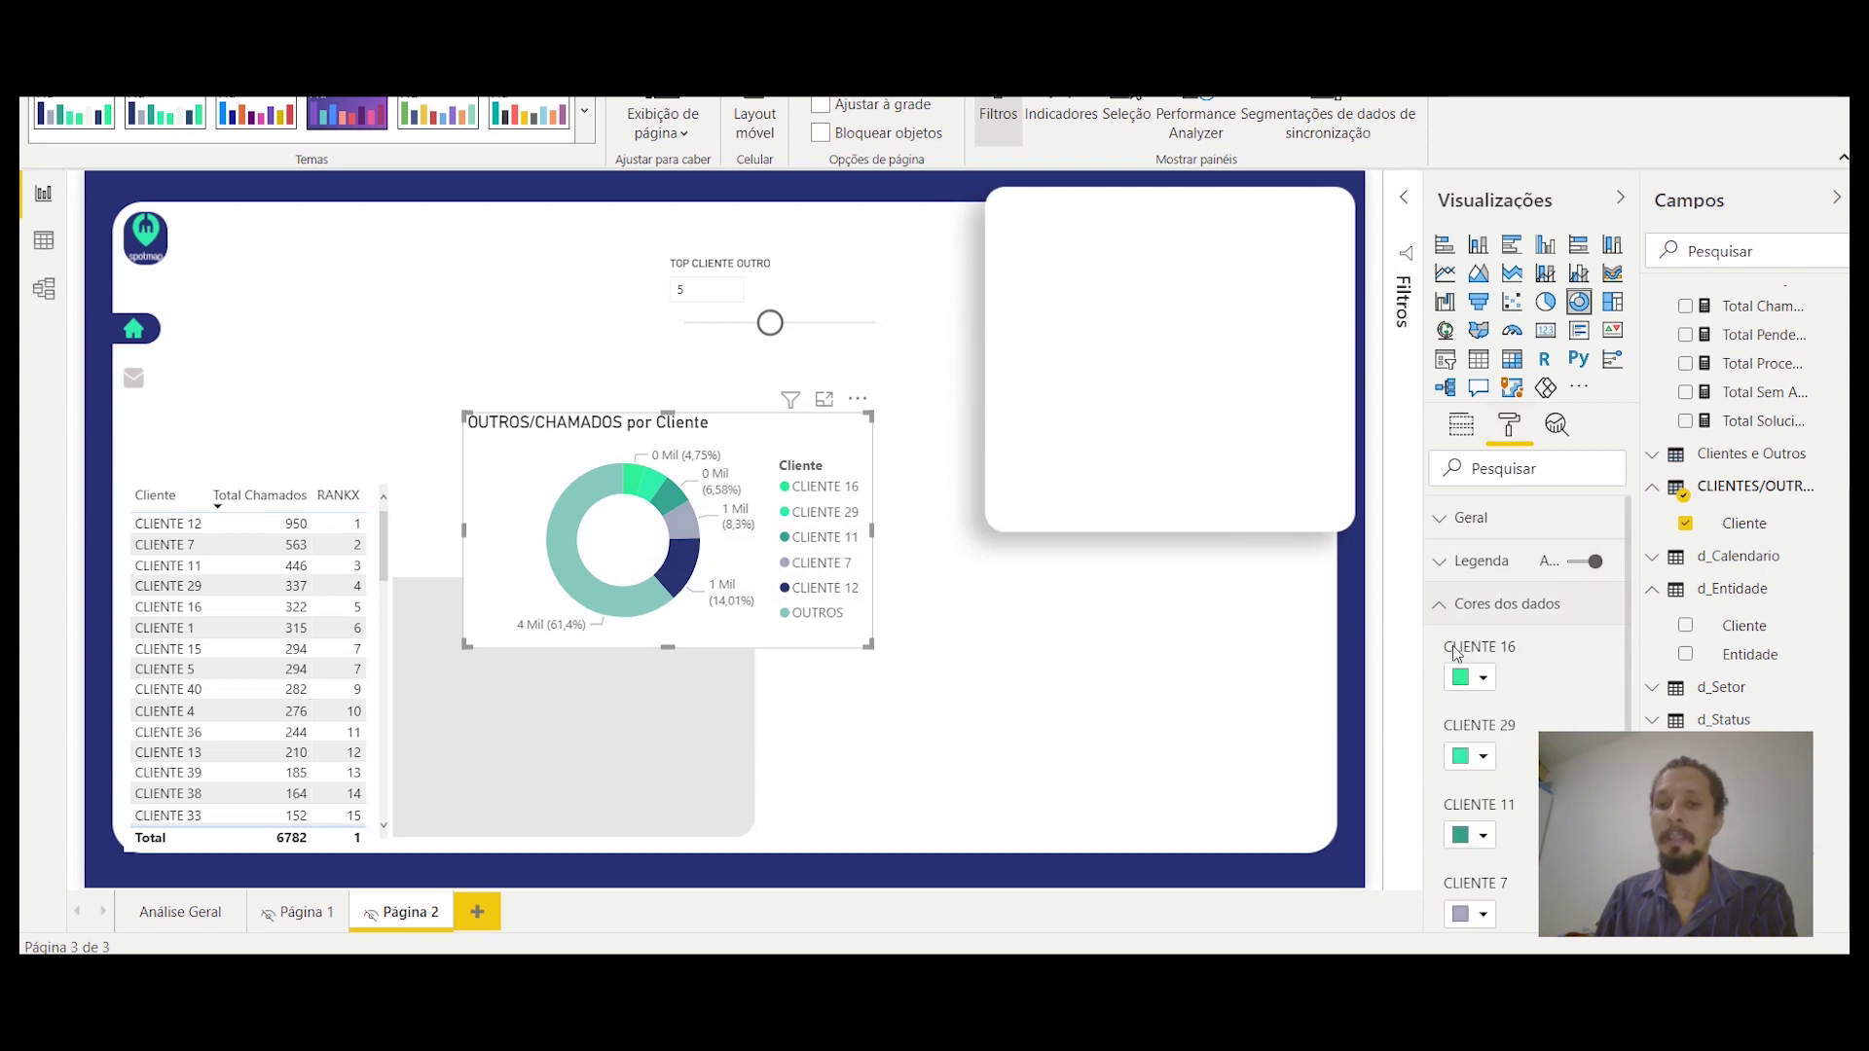
{"action": "left_click", "coordinate": [1479, 680]}
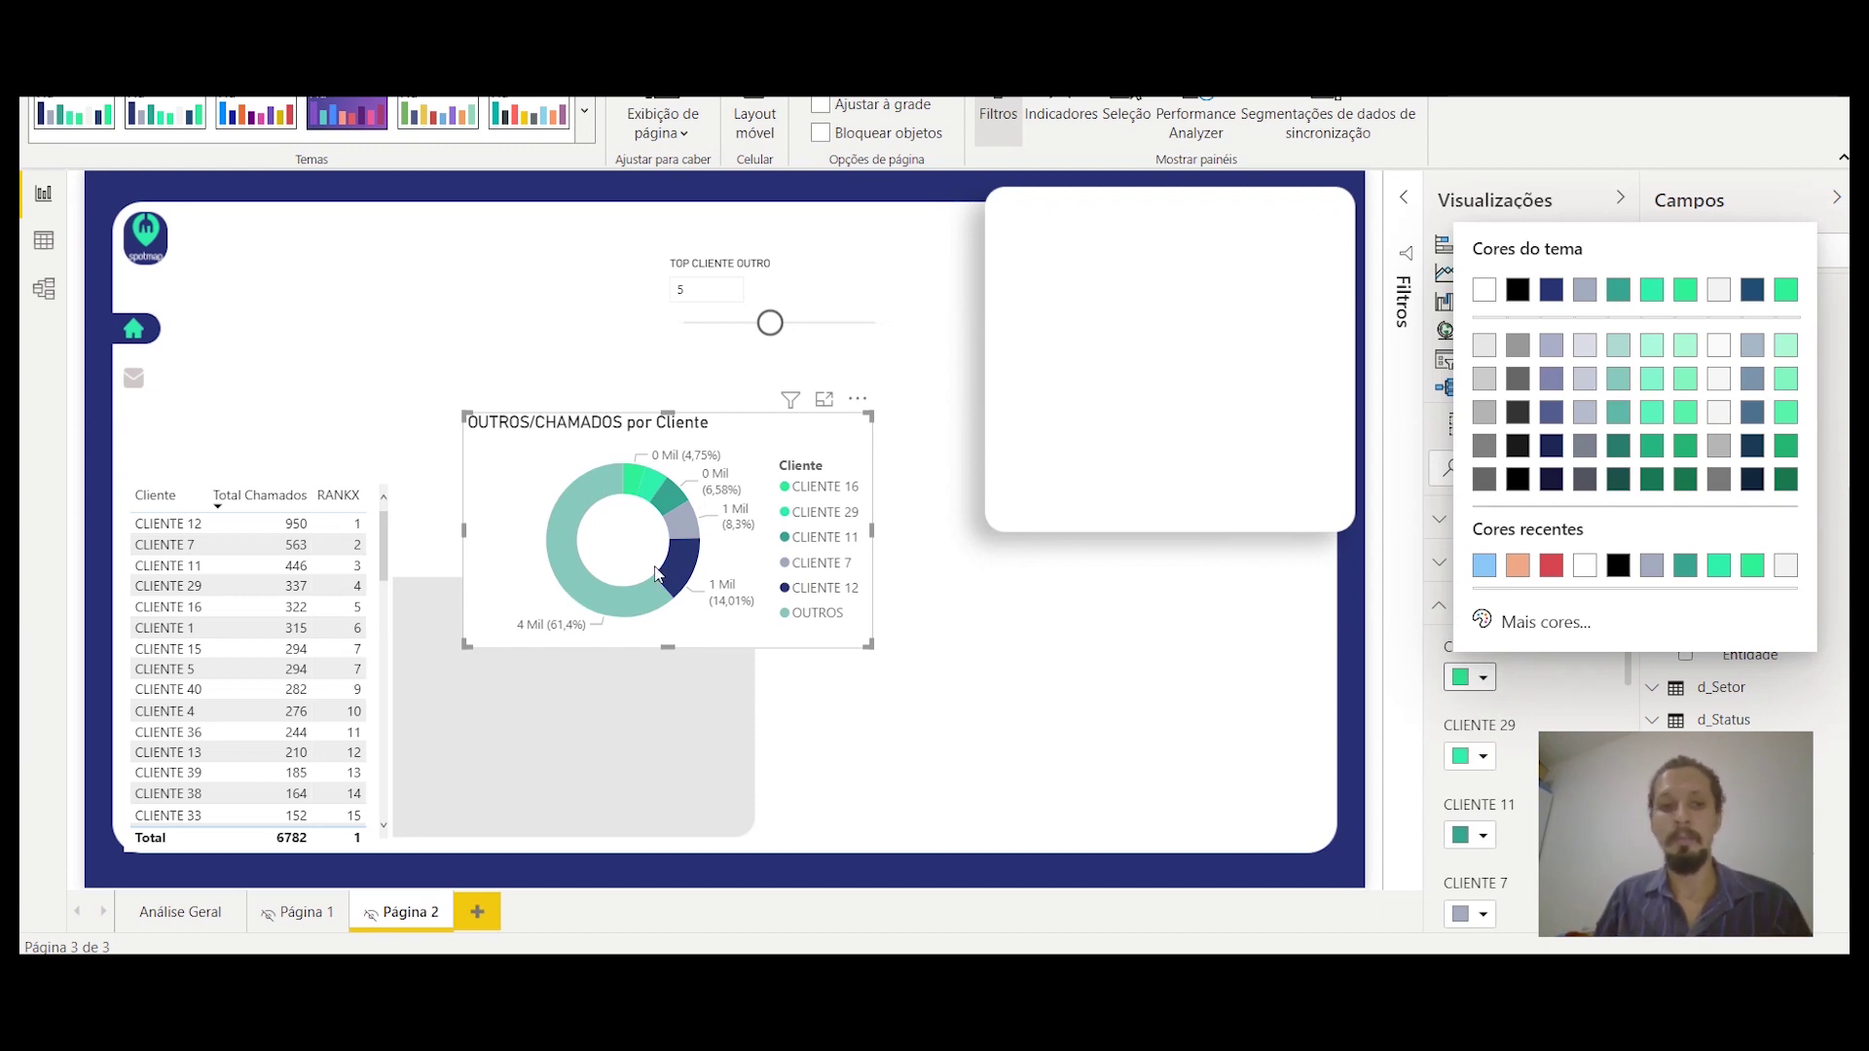
{"action": "left_click", "coordinate": [689, 598]}
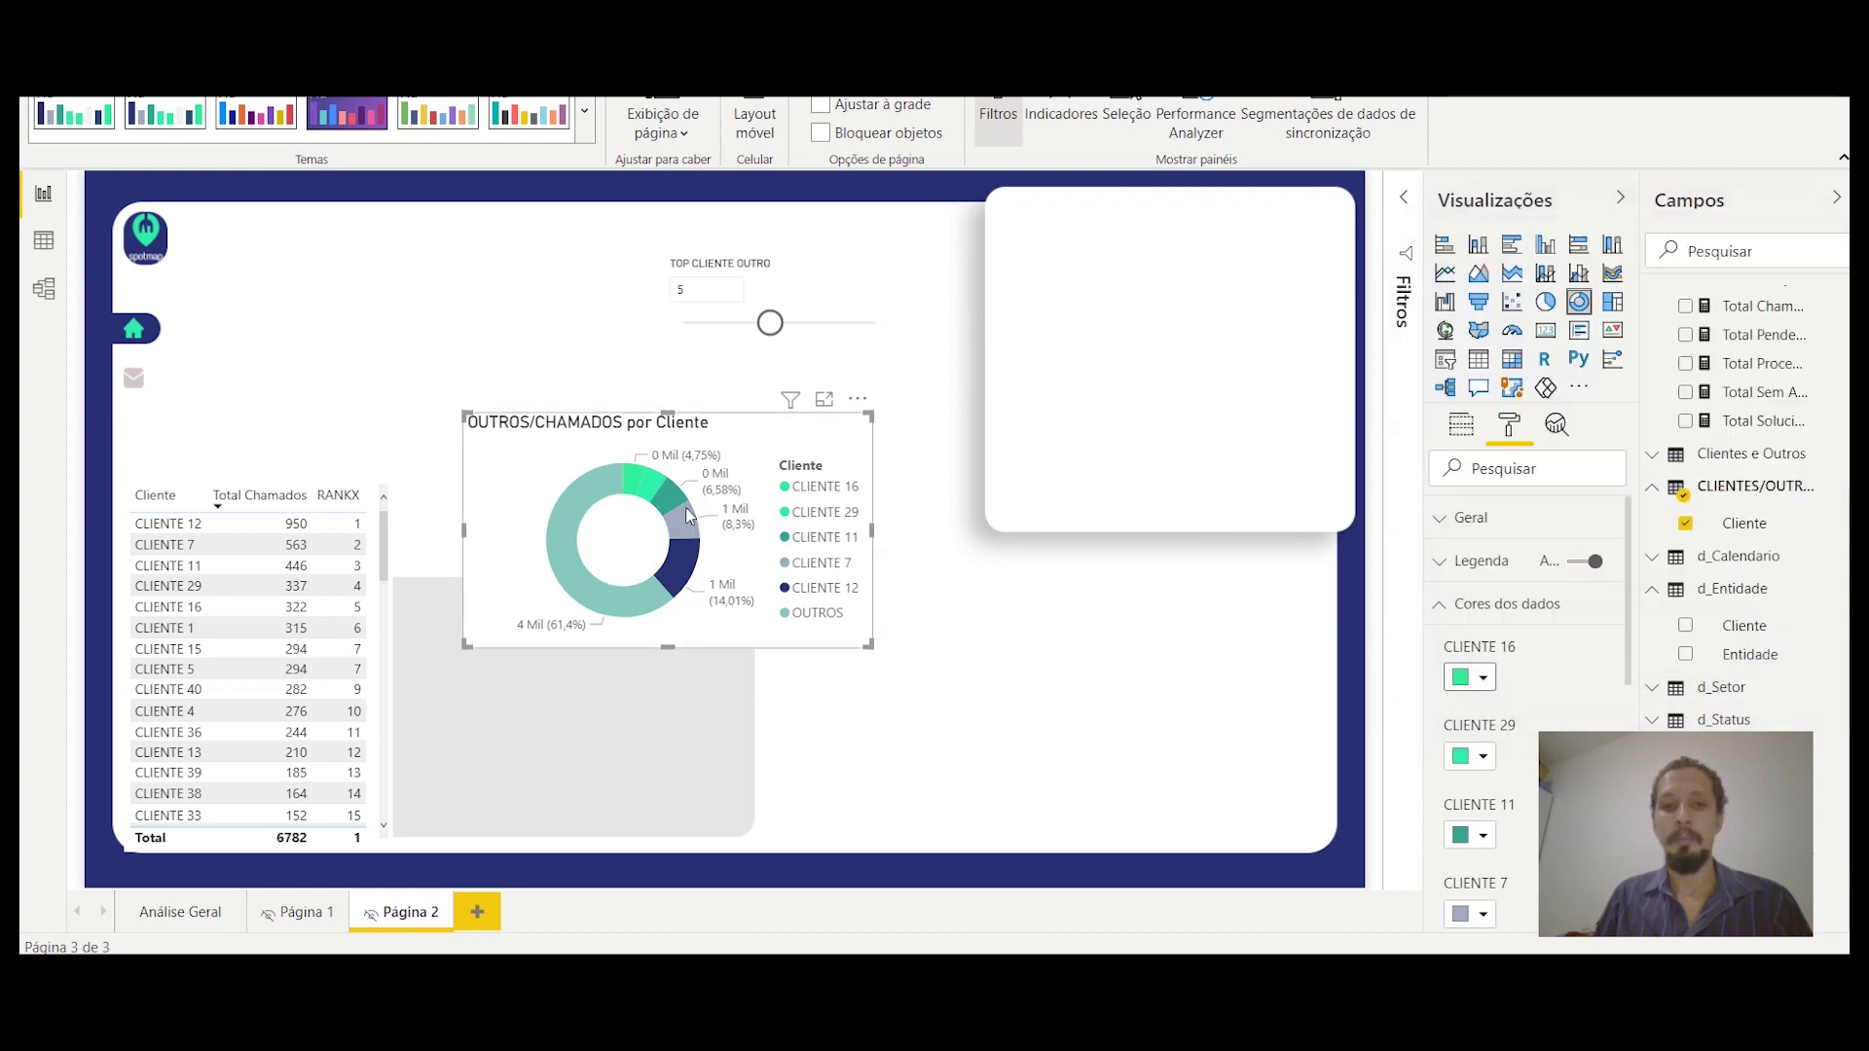
{"action": "scroll", "coordinate": [1508, 830], "scroll_direction": "down", "scroll_amount": 5}
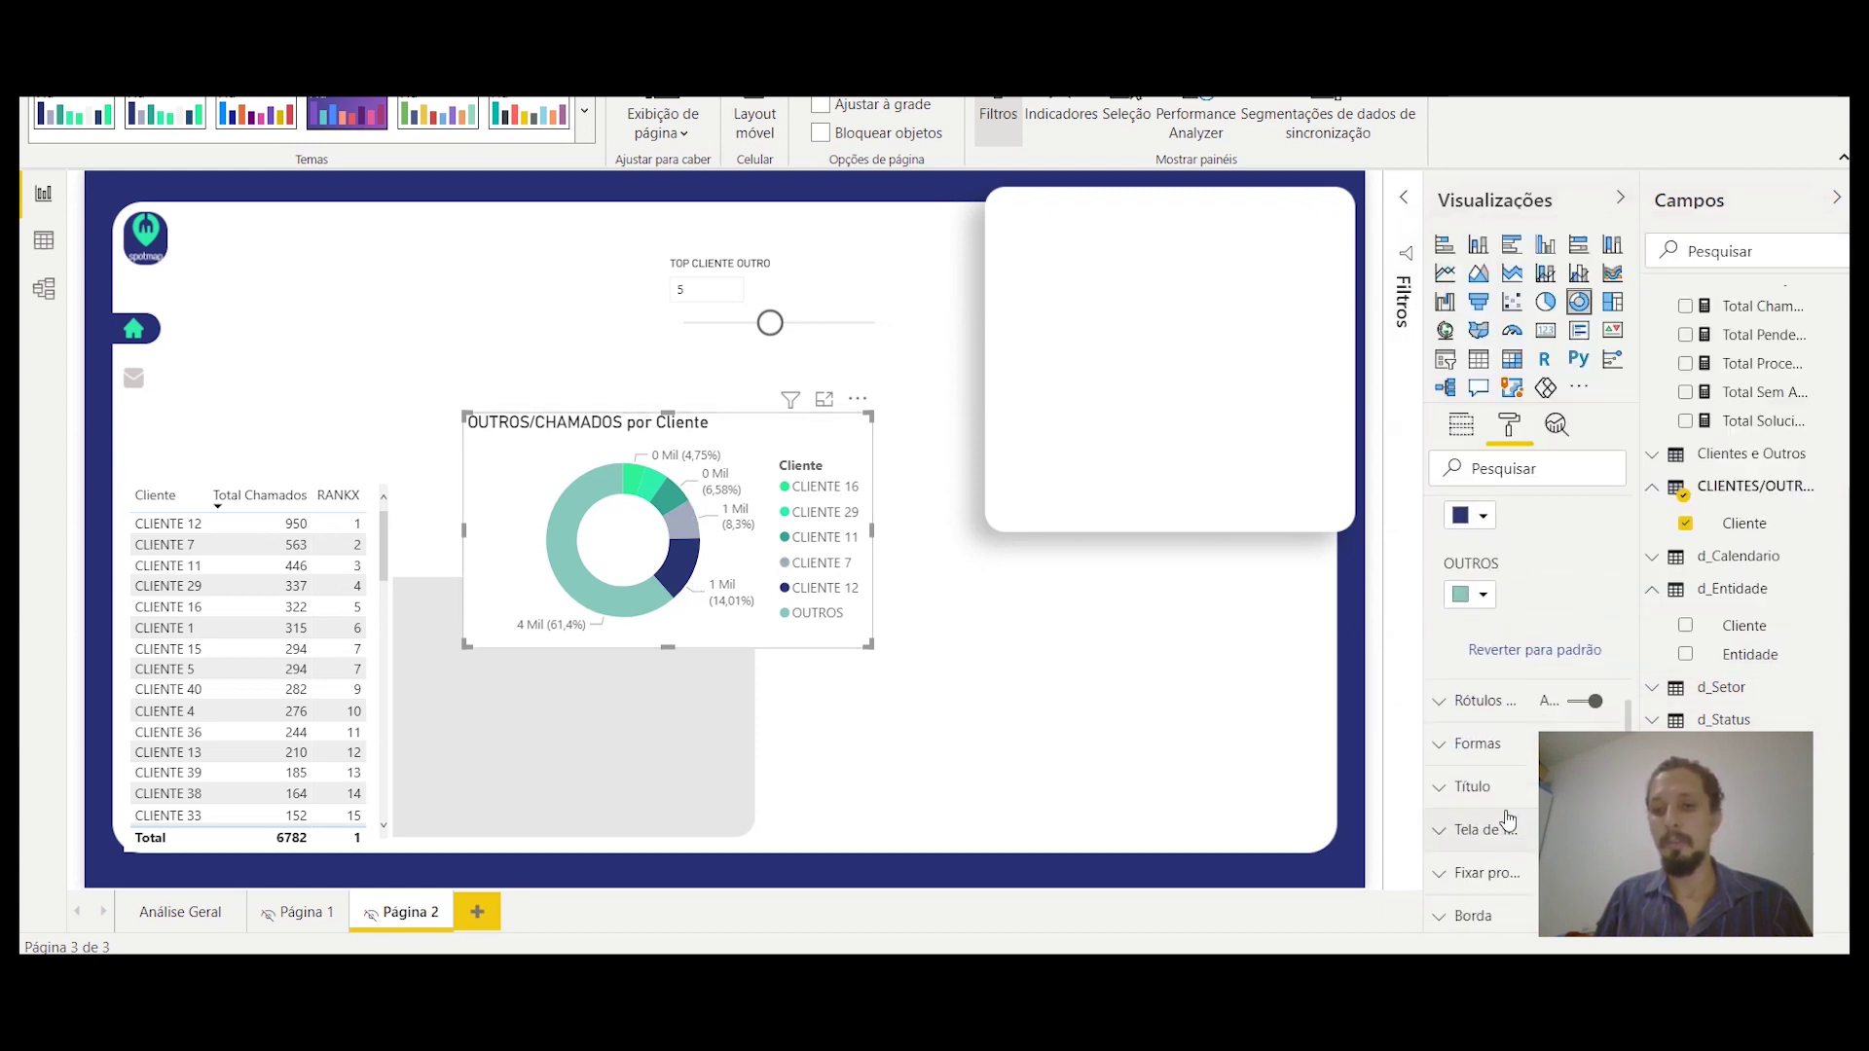
{"action": "left_click", "coordinate": [1477, 596]}
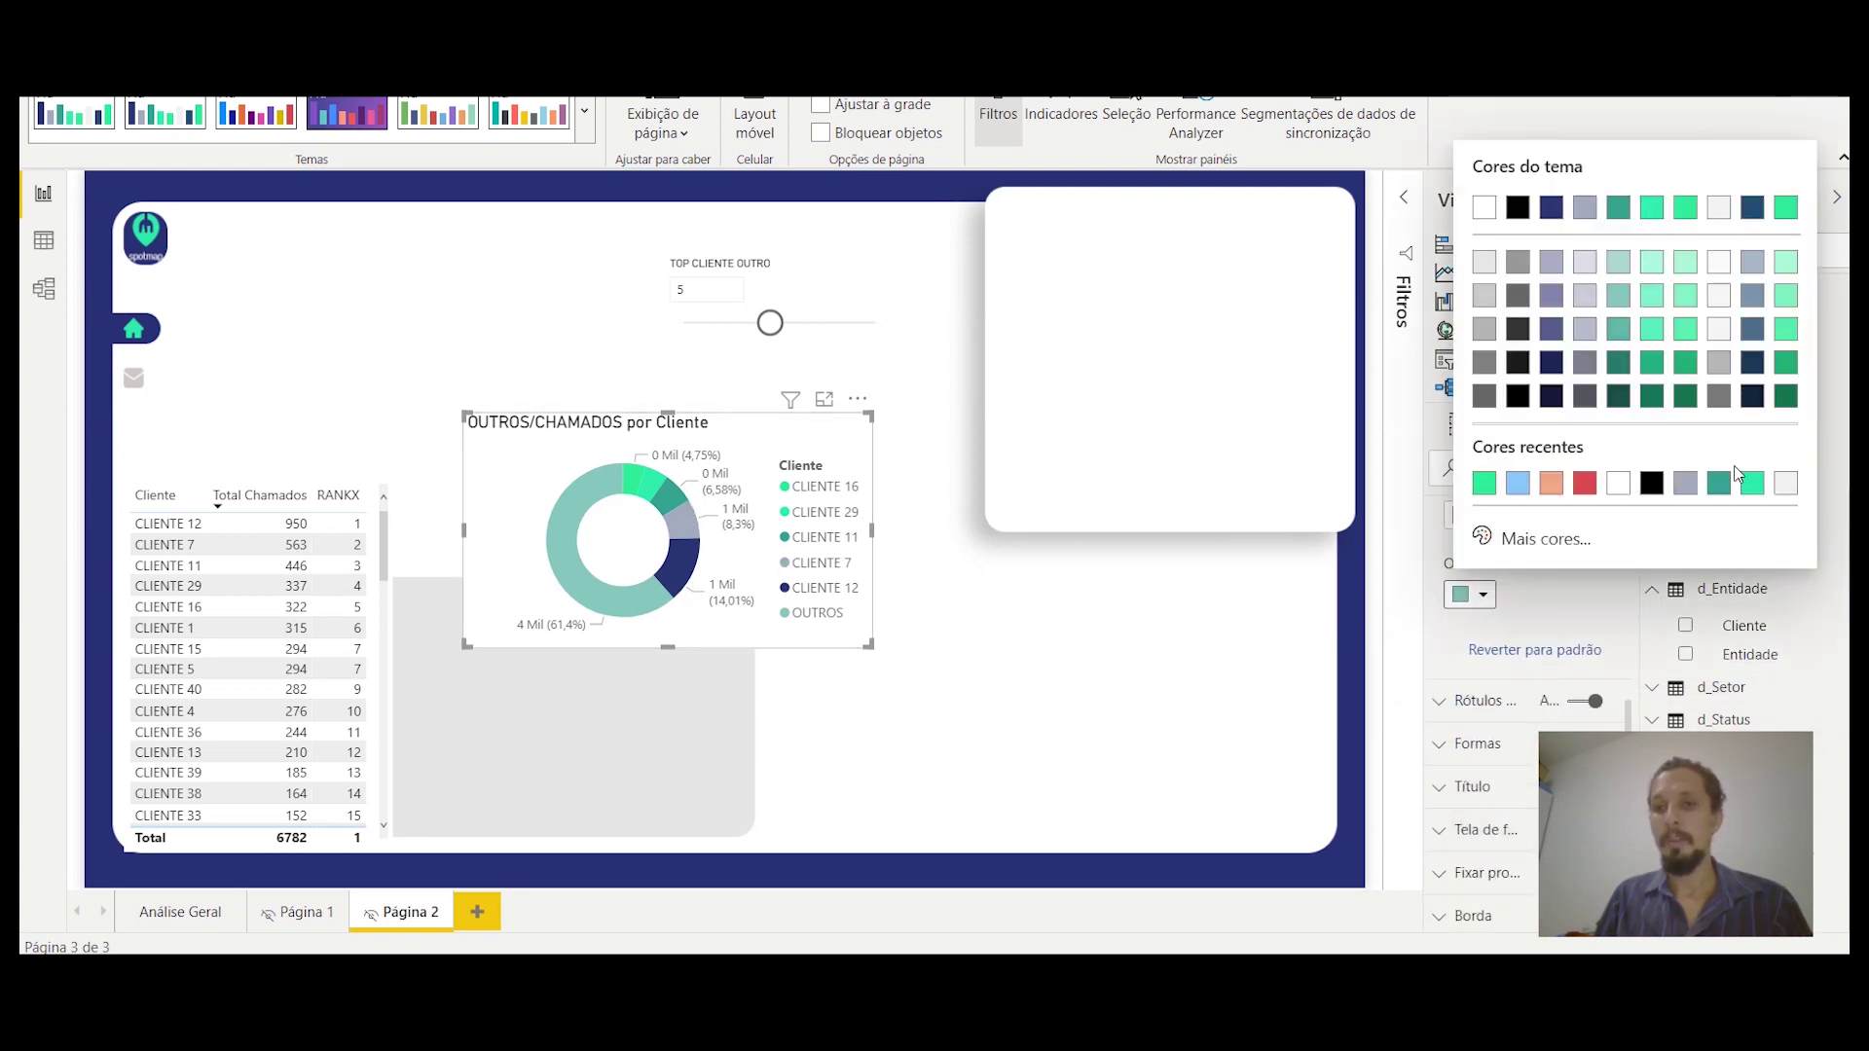
{"action": "left_click", "coordinate": [1718, 331]}
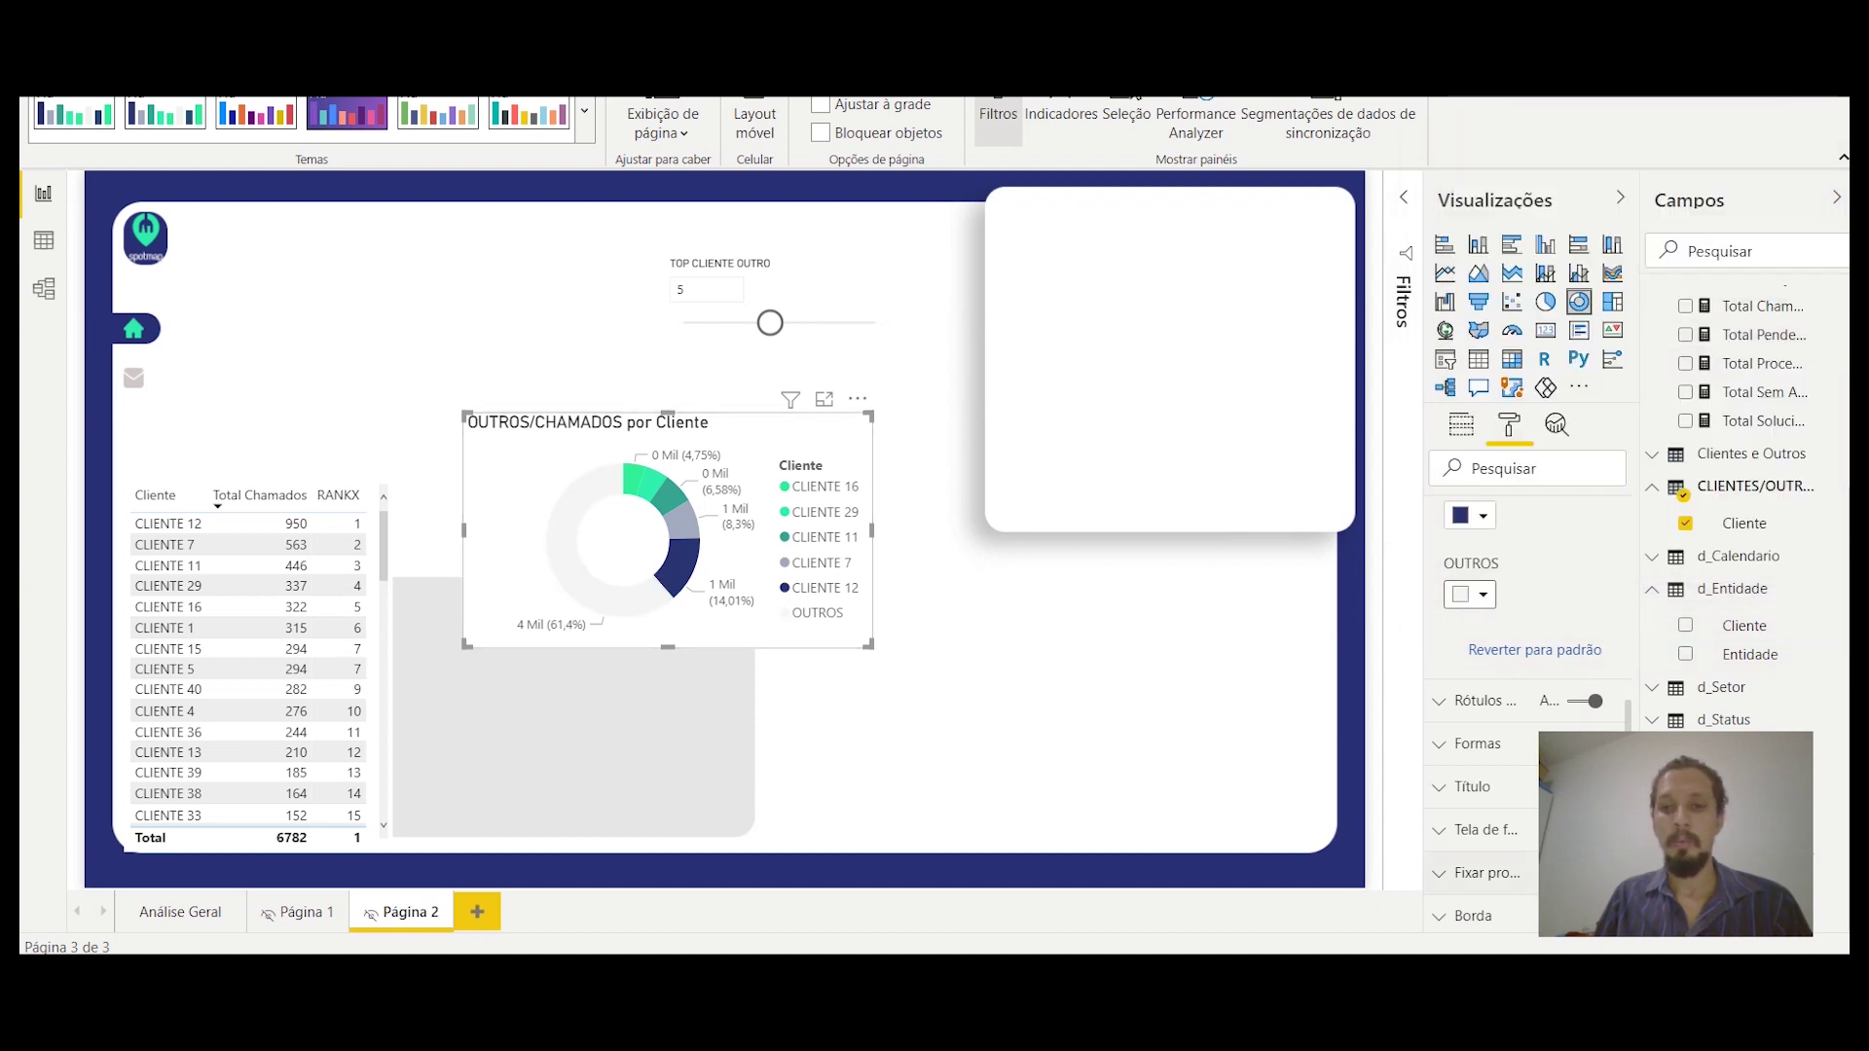
Step: Move the OUTROS/CHAMADOS por Cliente donut onto the grey rounded panel beside the client table and shrink it to fit inside
{"action": "left_click_drag", "start_coordinate": [786, 462], "coordinate": [718, 615]}
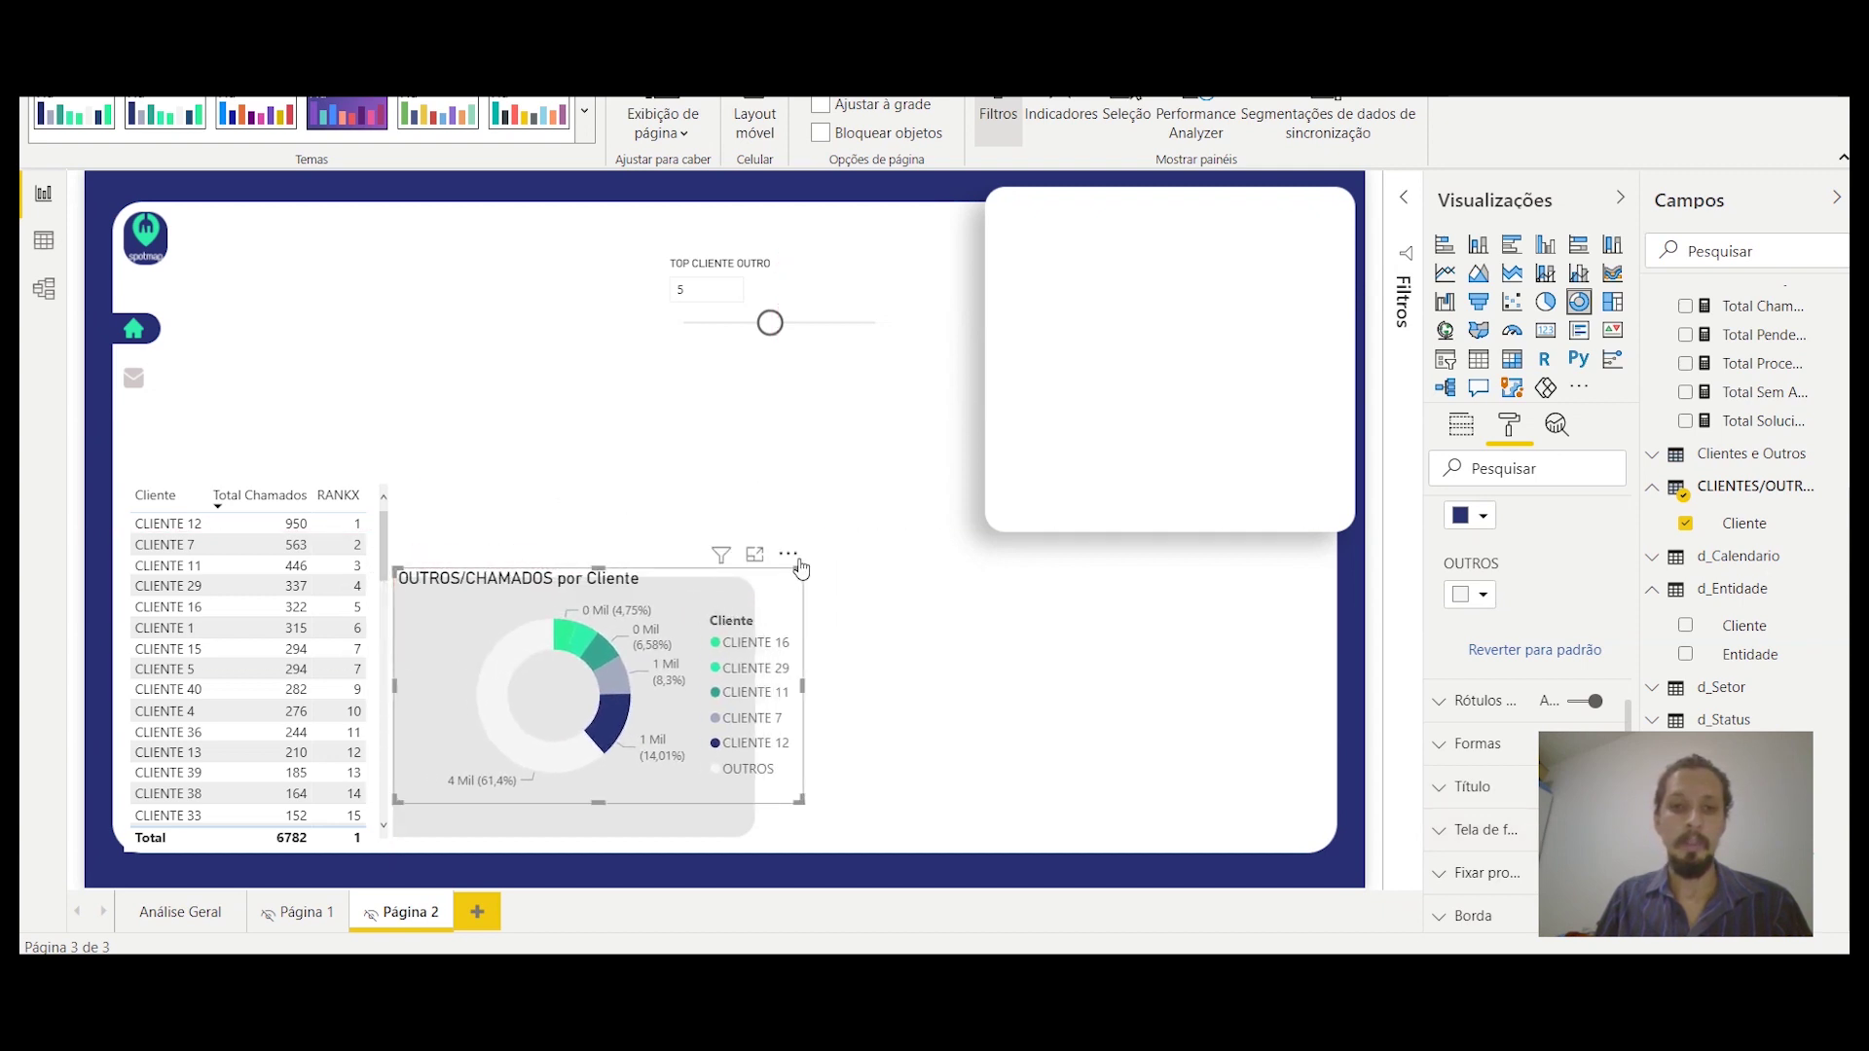
{"action": "left_click_drag", "start_coordinate": [802, 568], "coordinate": [716, 601]}
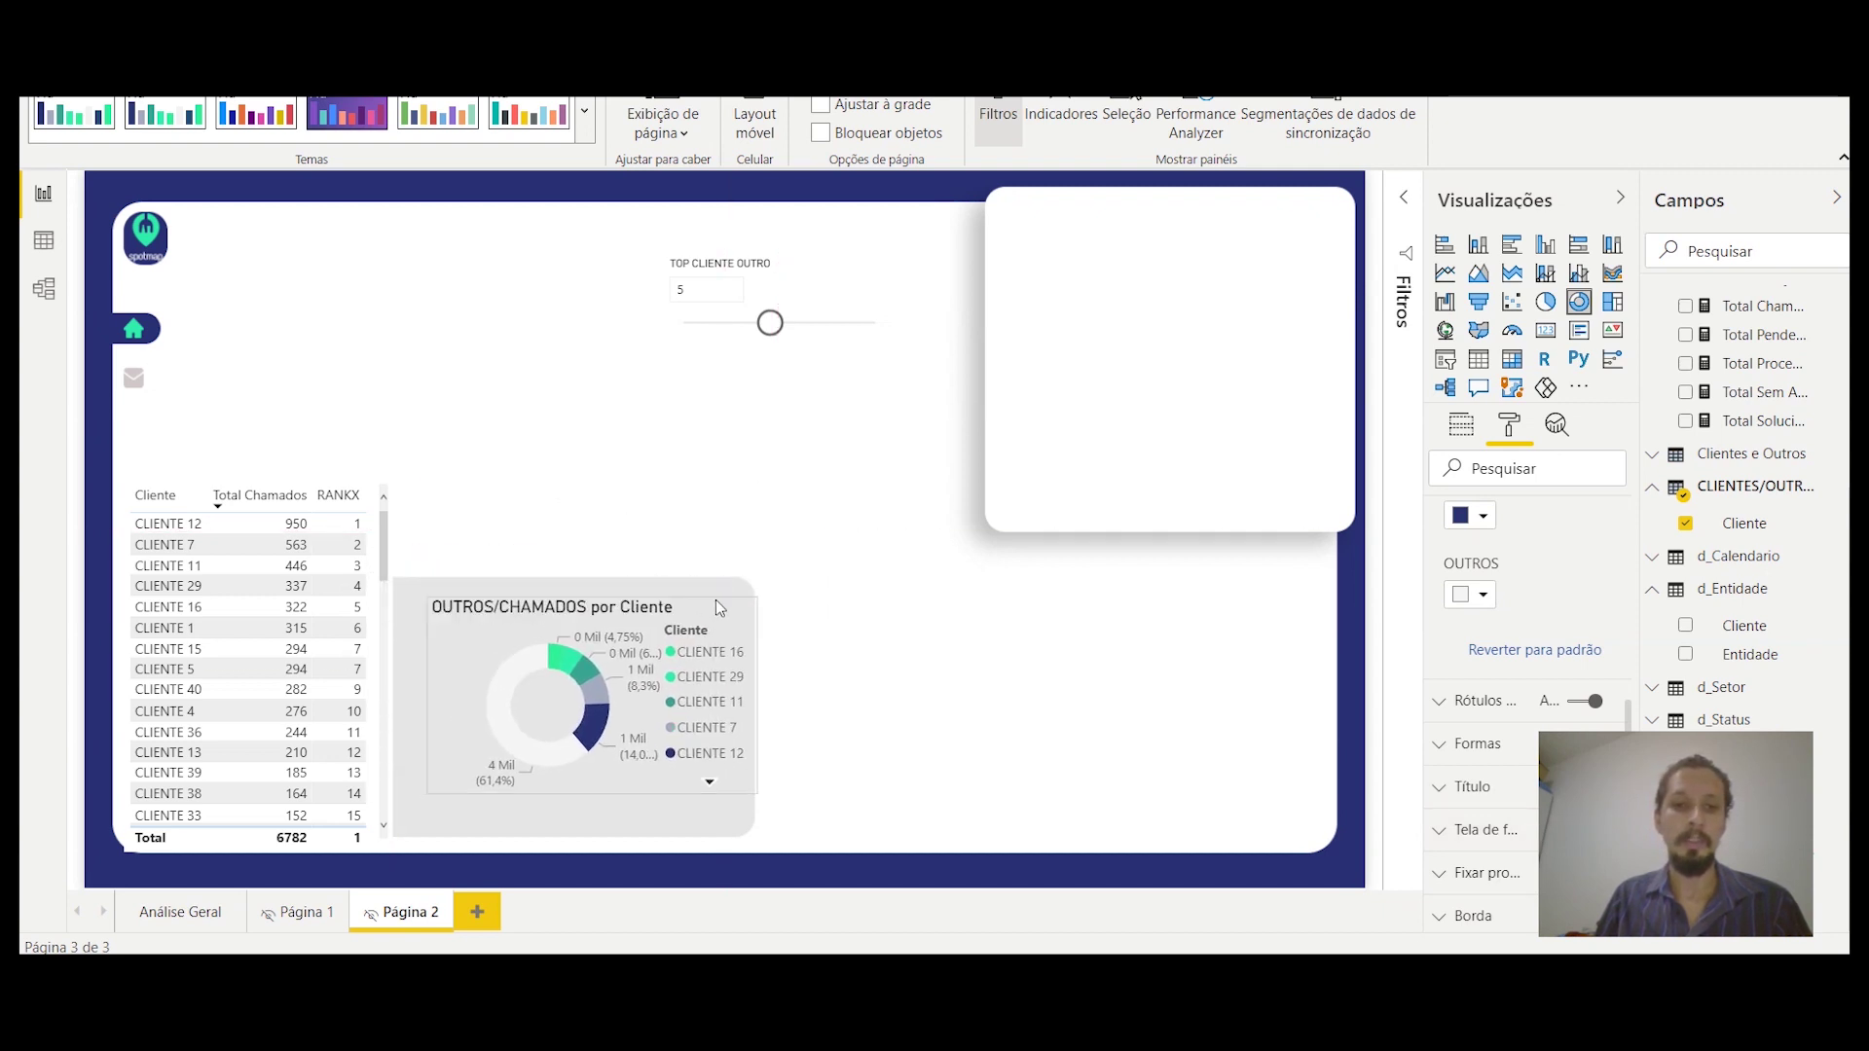
{"action": "left_click", "coordinate": [903, 717]}
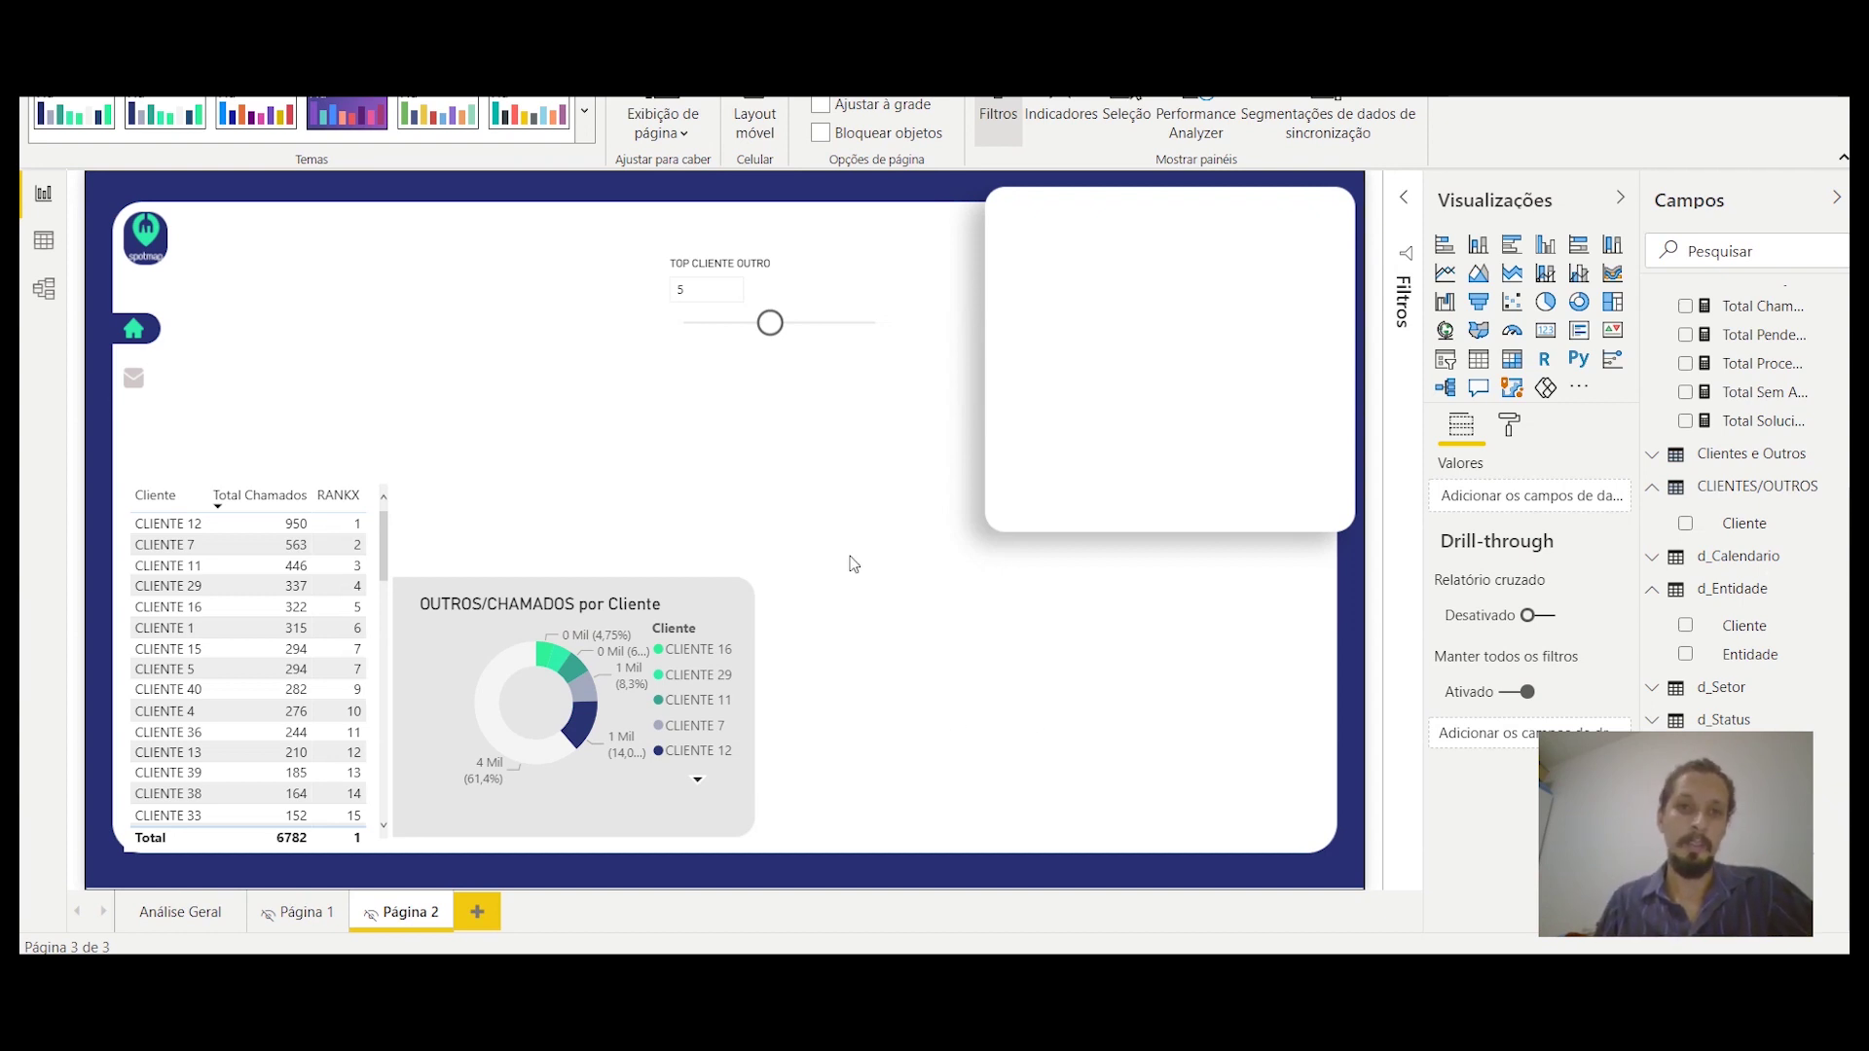
Step: Try lower values from 4 on the TOP CLIENTE OUTRO slicer, set it to 10, and inspect the CLIENTE 4 slice's details
{"action": "left_click_drag", "start_coordinate": [769, 322], "coordinate": [759, 327]}
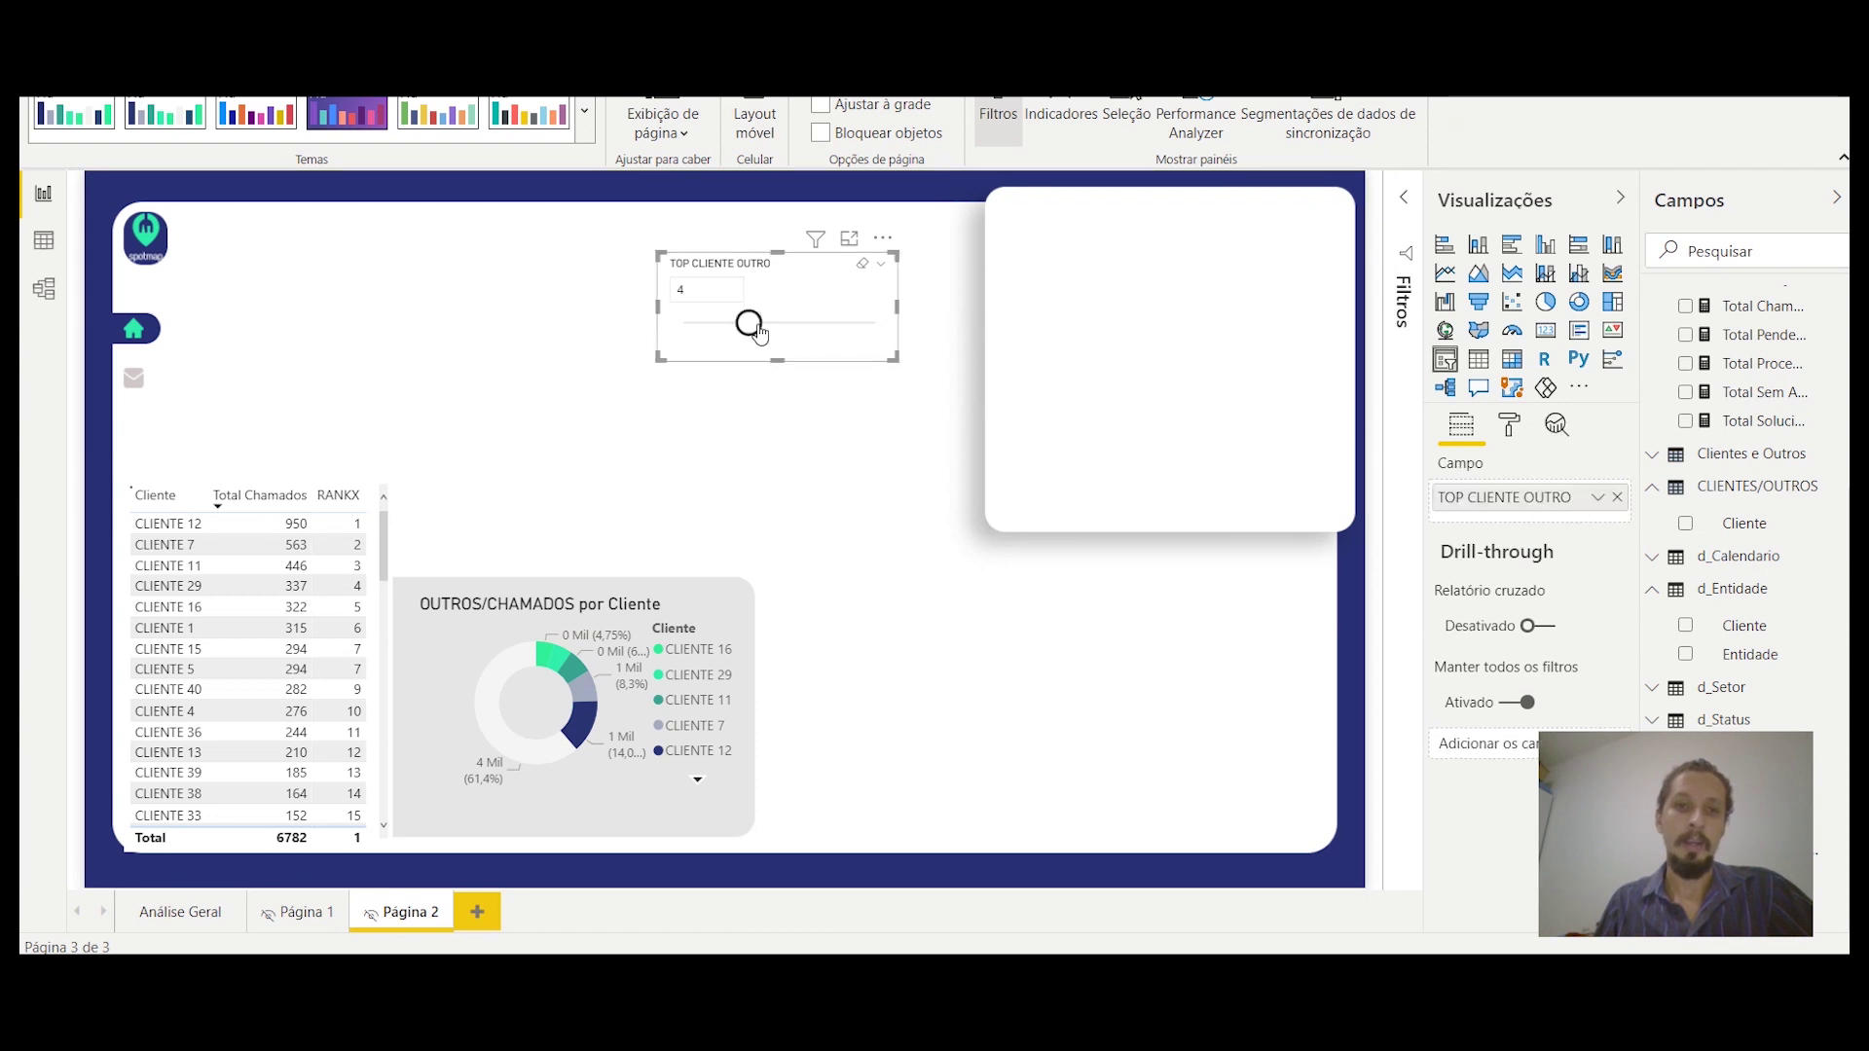
{"action": "left_click_drag", "start_coordinate": [751, 327], "coordinate": [727, 326]}
{"action": "left_click", "coordinate": [897, 337]}
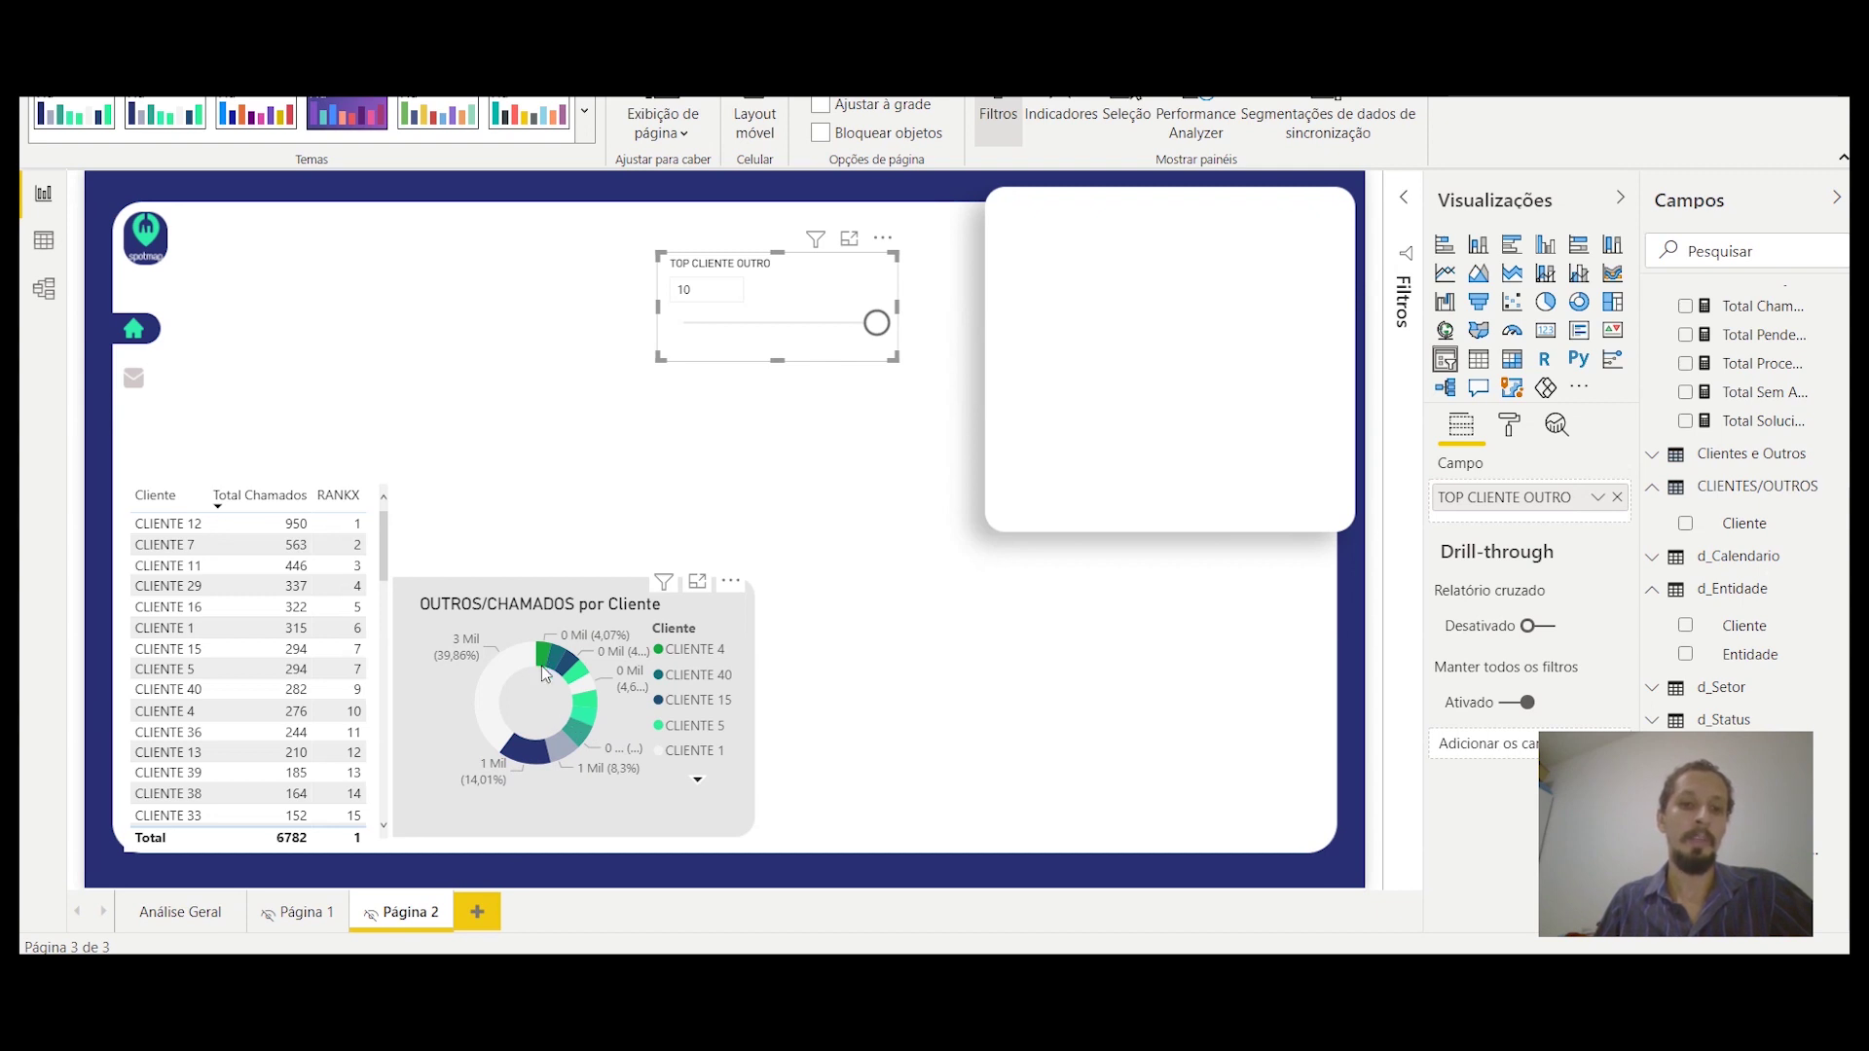
{"action": "mouse_move", "coordinate": [544, 668]}
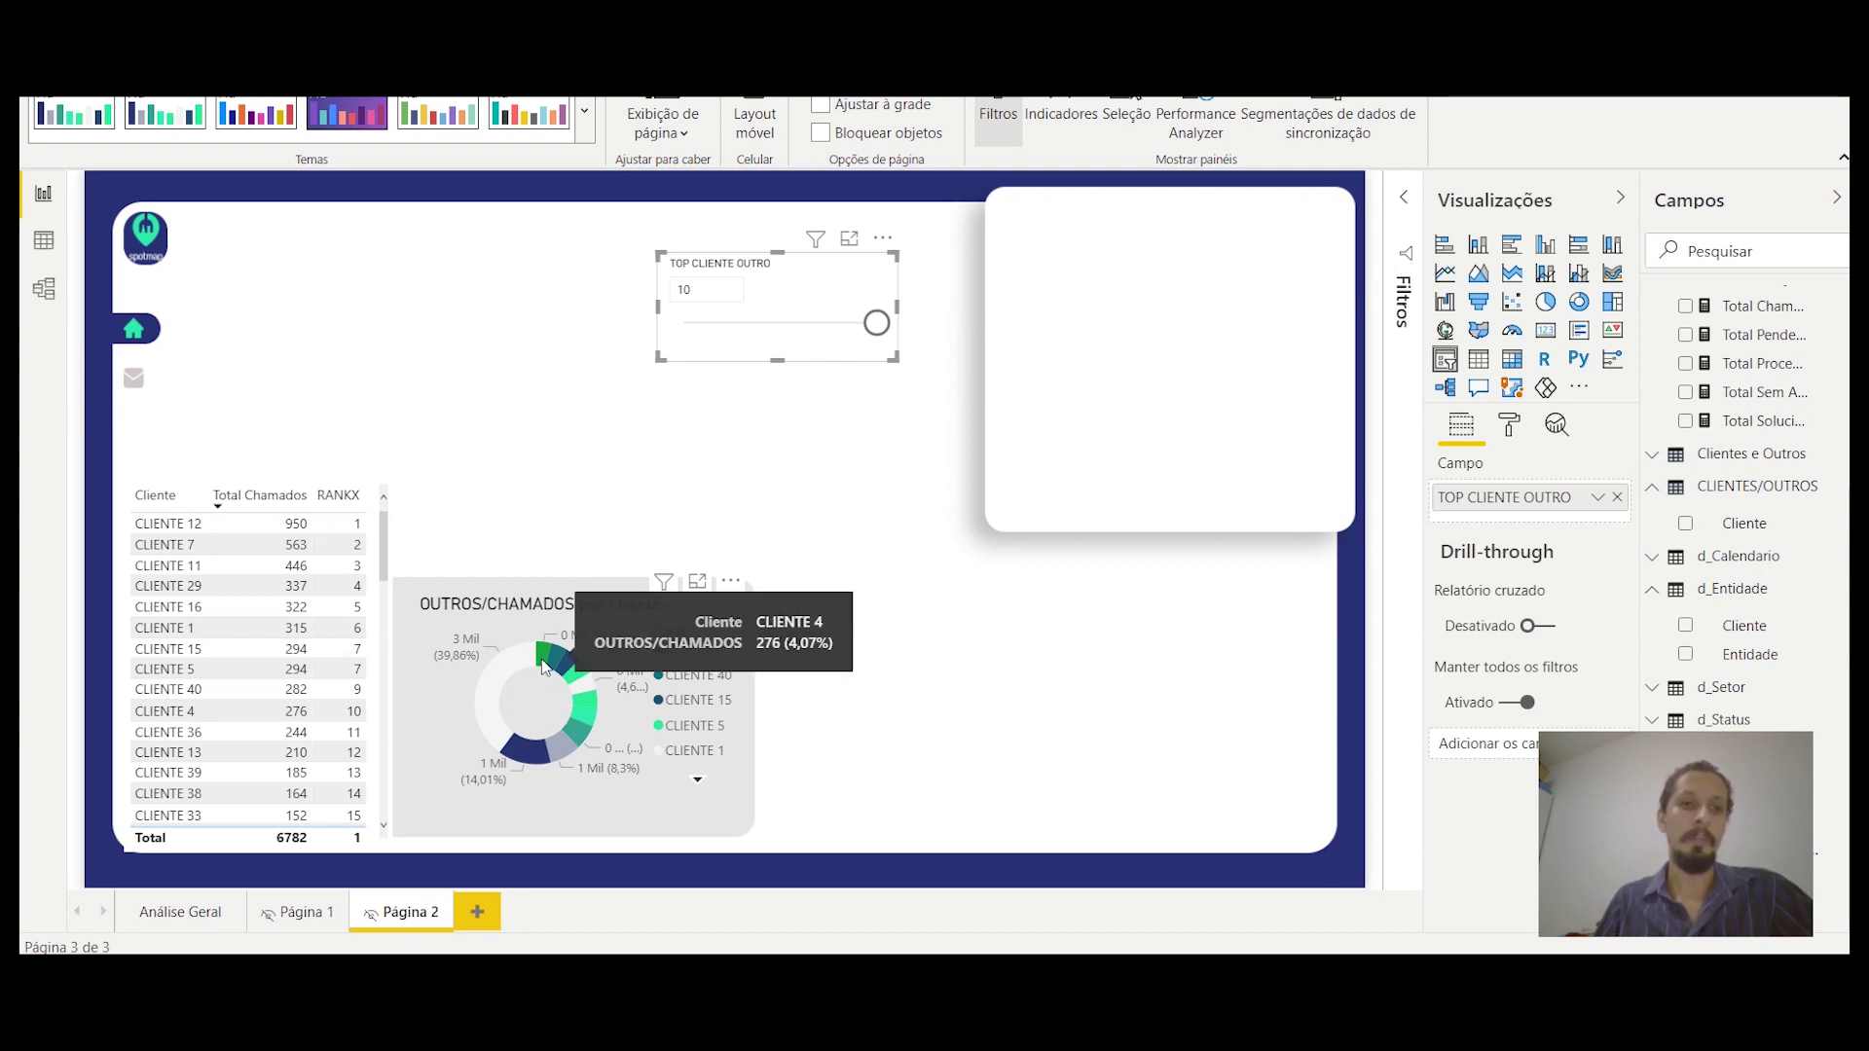
{"action": "left_click", "coordinate": [594, 486]}
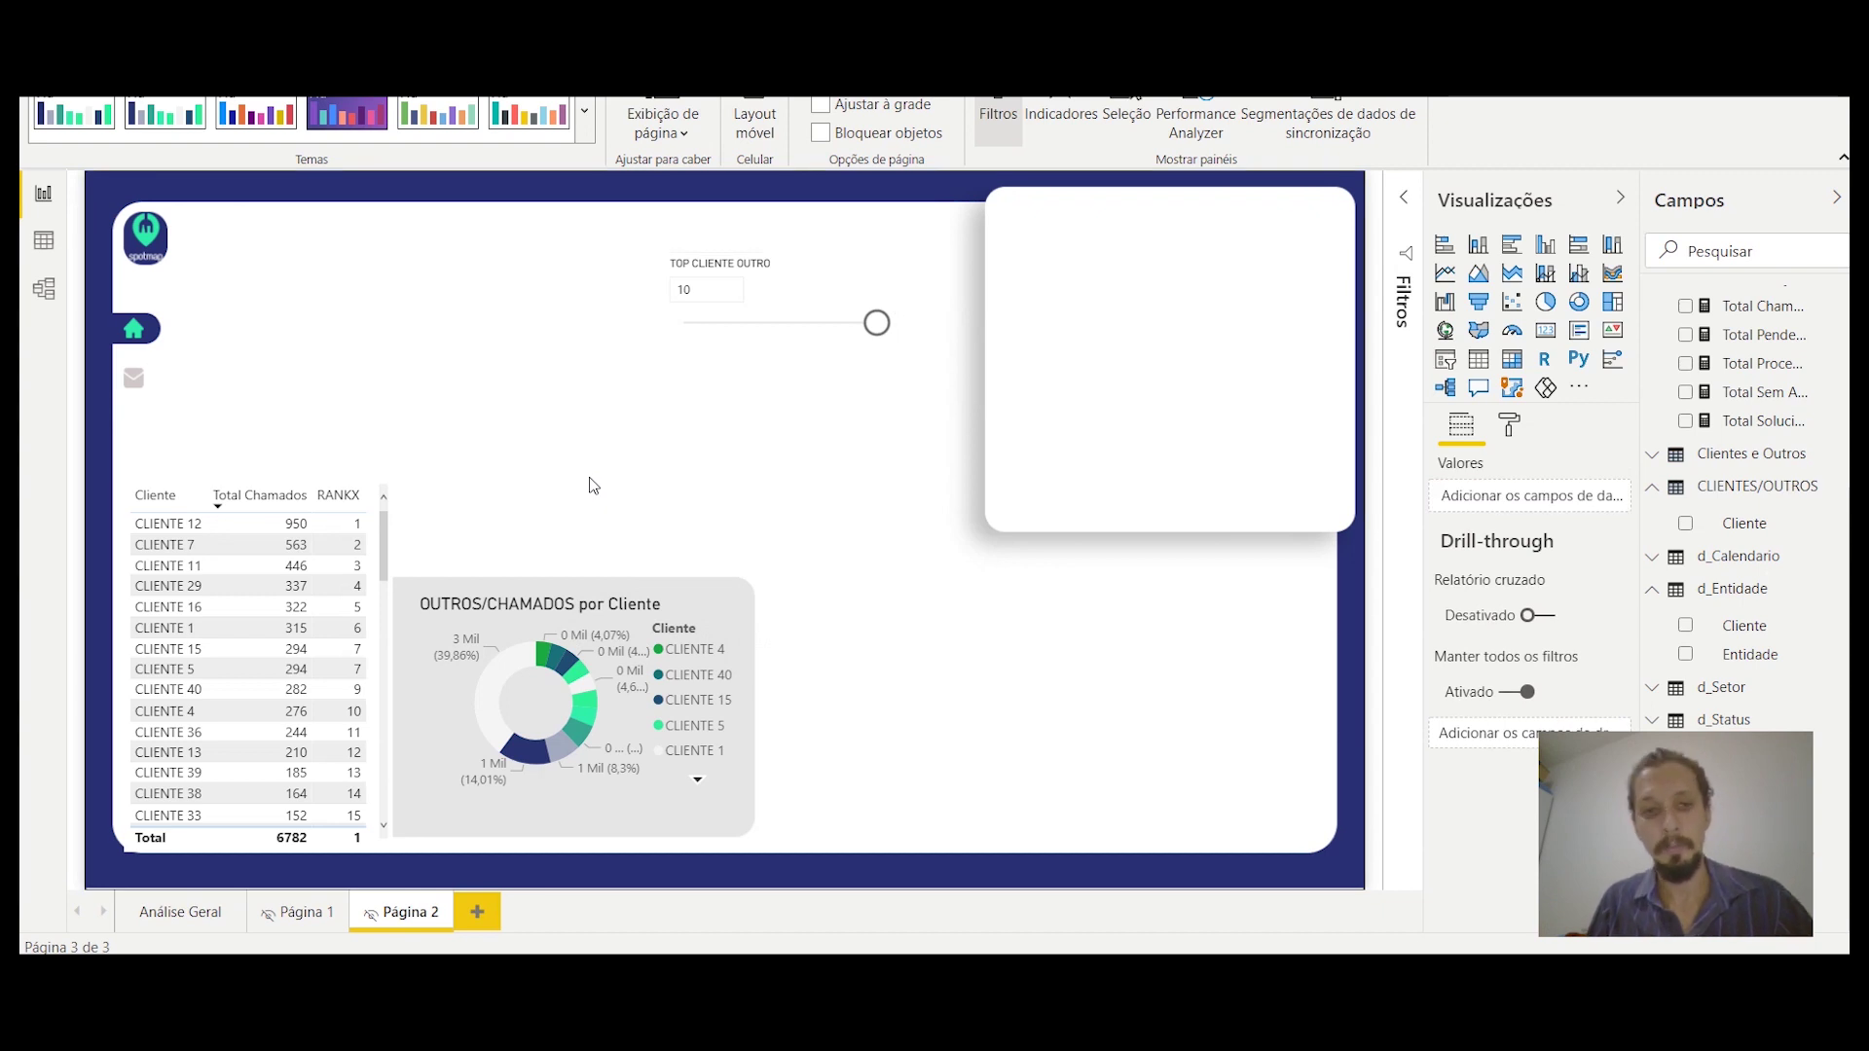